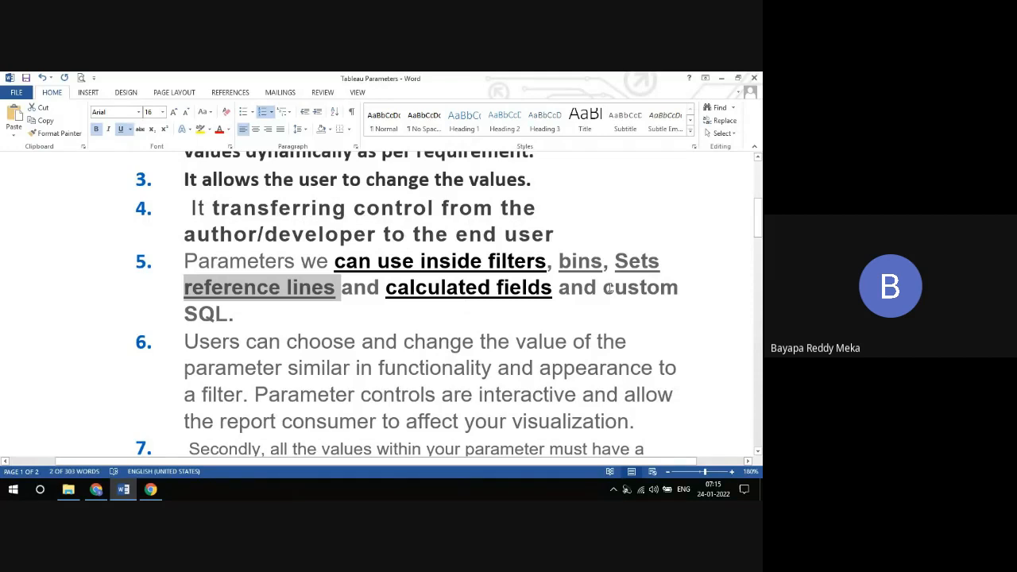
# Step: Underline the words "custom SQL." at the end of list item 5
pyautogui.moveTo(602, 287); pyautogui.dragTo(244, 317)
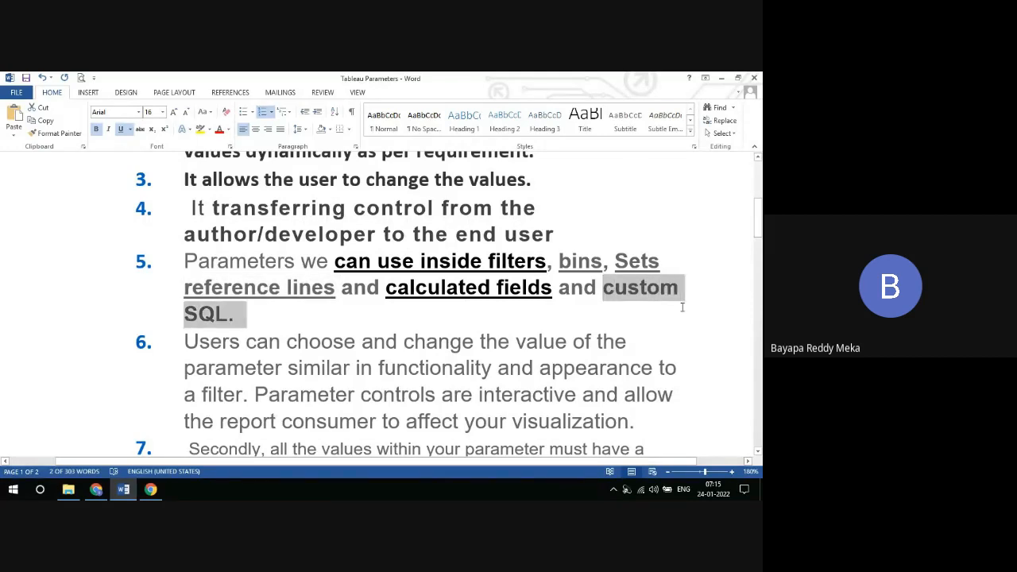
pyautogui.click(120, 129)
pyautogui.click(530, 304)
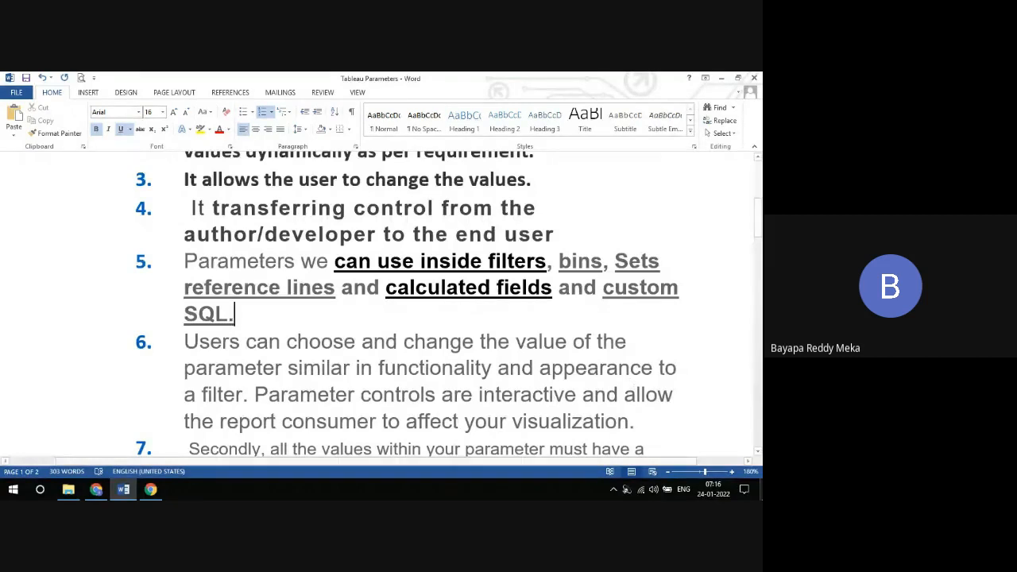
# Step: Switch to the desktop, refresh it, launch Tableau 2021.3 and dismiss the update notice
pyautogui.click(760, 490)
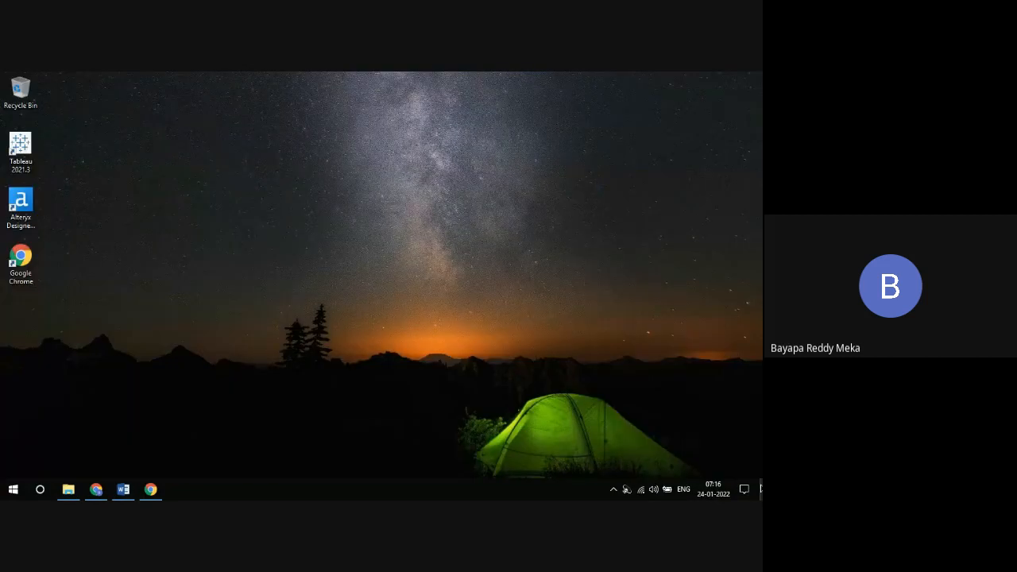
pyautogui.rightClick(351, 148)
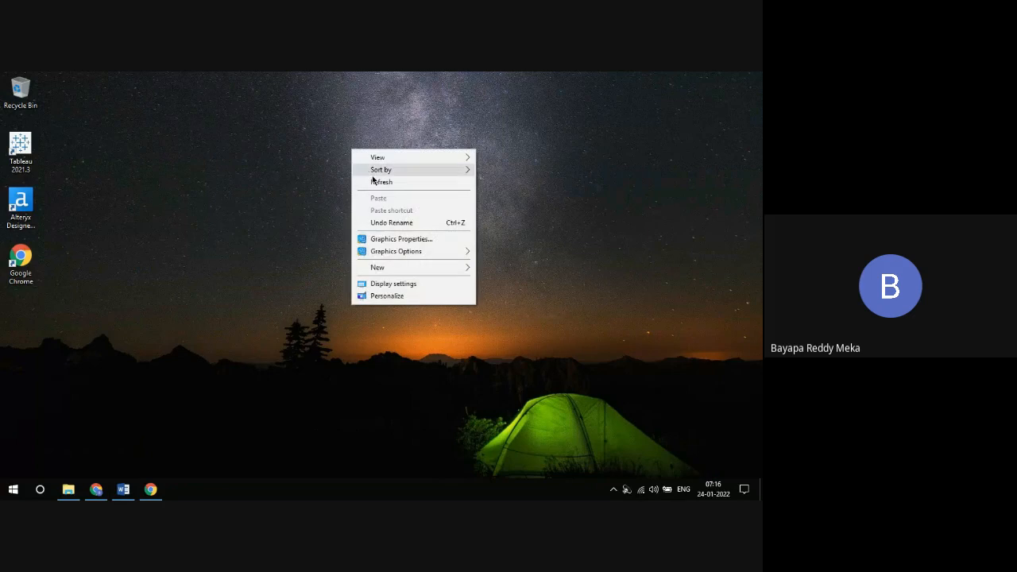
pyautogui.click(374, 180)
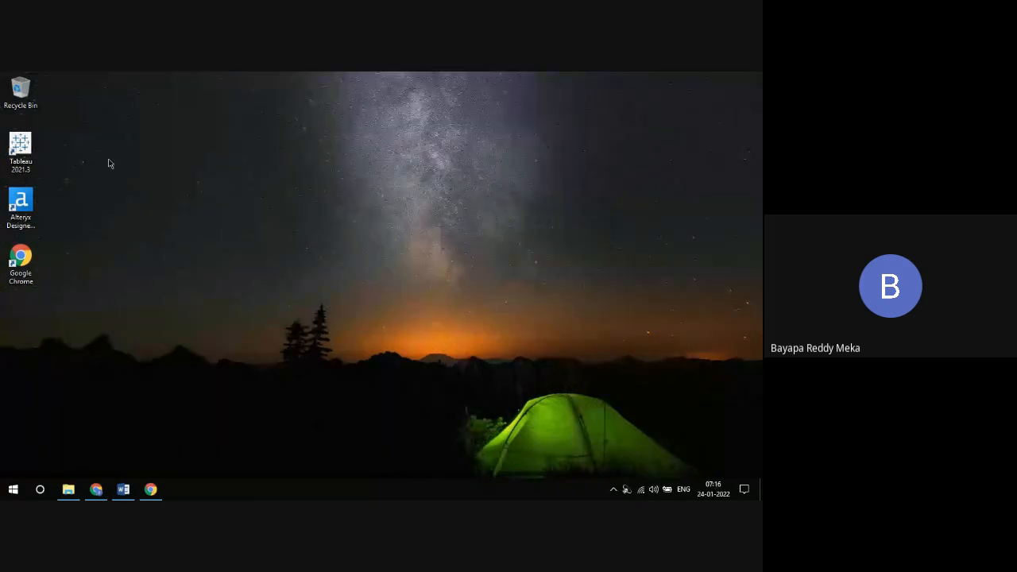
pyautogui.doubleClick(26, 149)
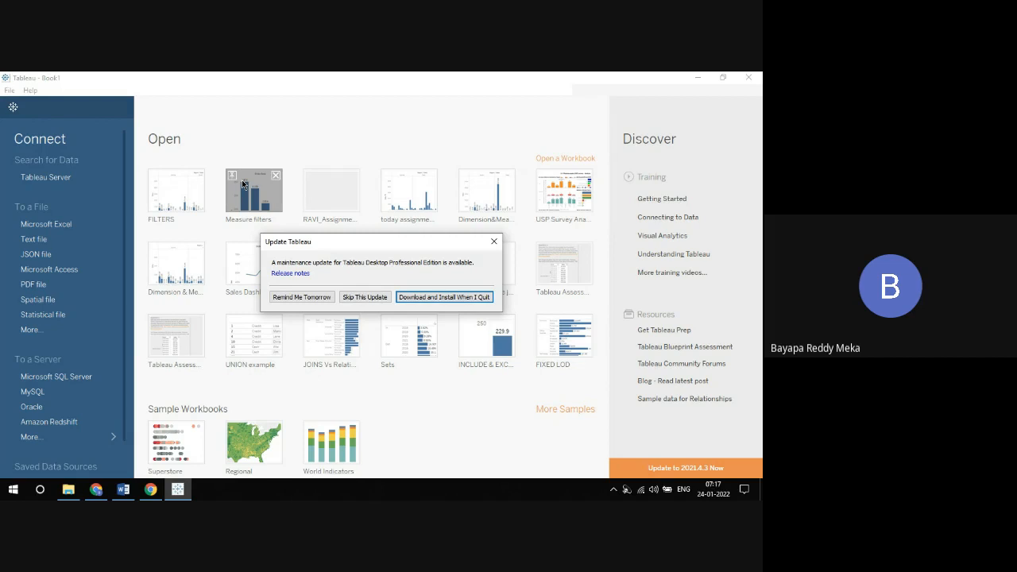
pyautogui.click(493, 241)
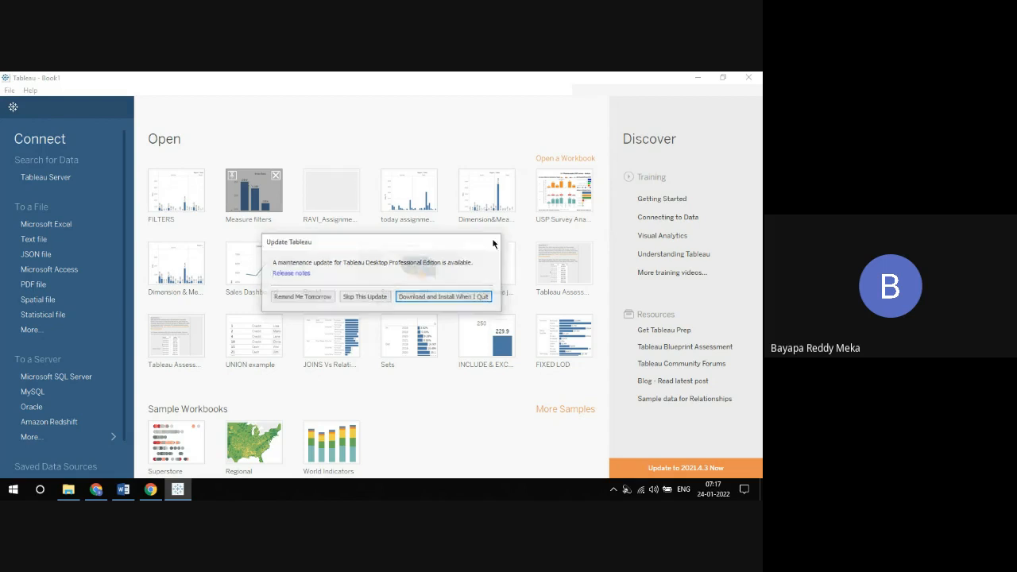
pyautogui.click(501, 179)
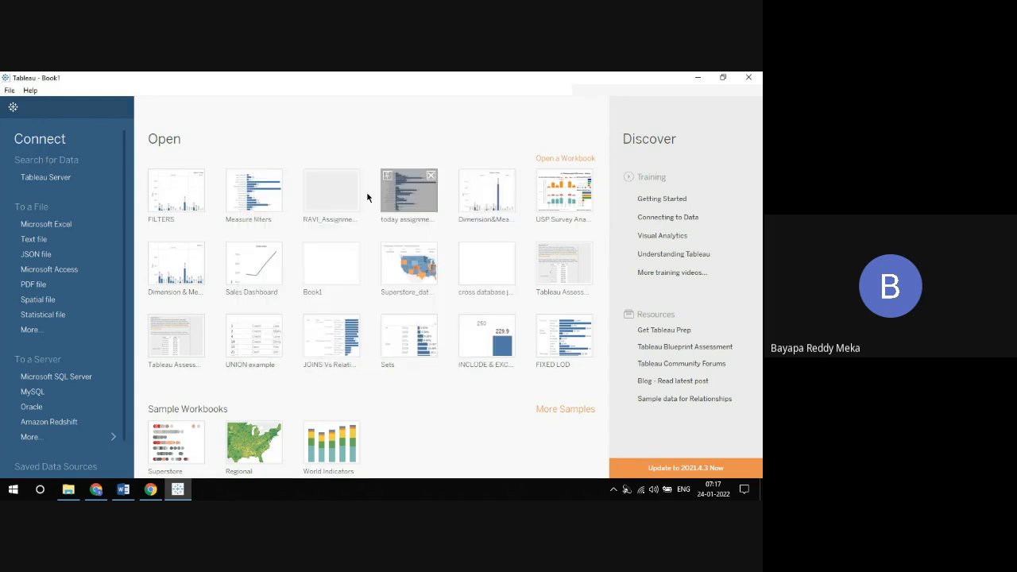
# Step: Connect to the Sample - Superstore Excel workbook in My Tableau Repository's 2021.3 data sources and add its first Orders table to the canvas
pyautogui.click(55, 227)
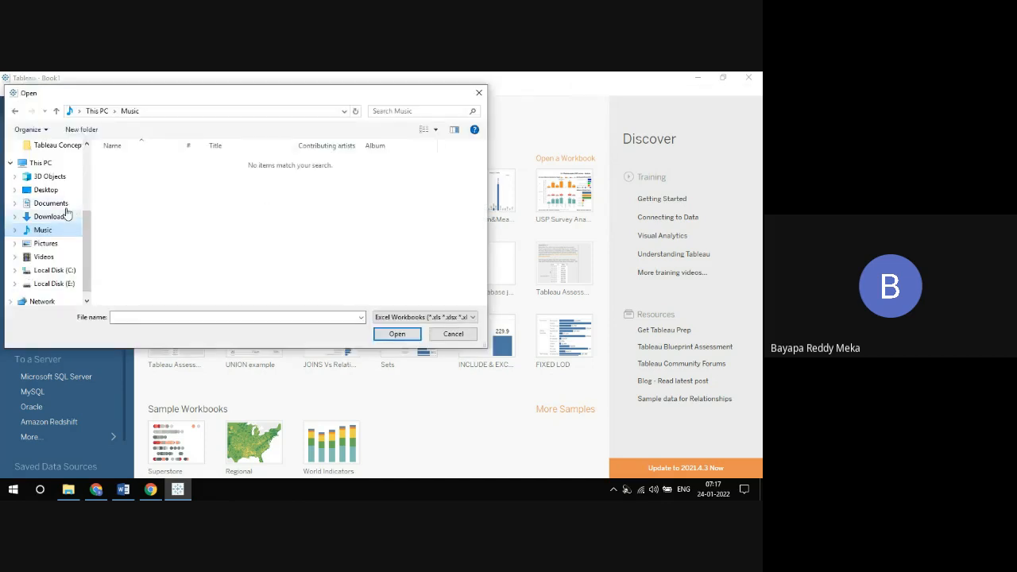
pyautogui.click(66, 204)
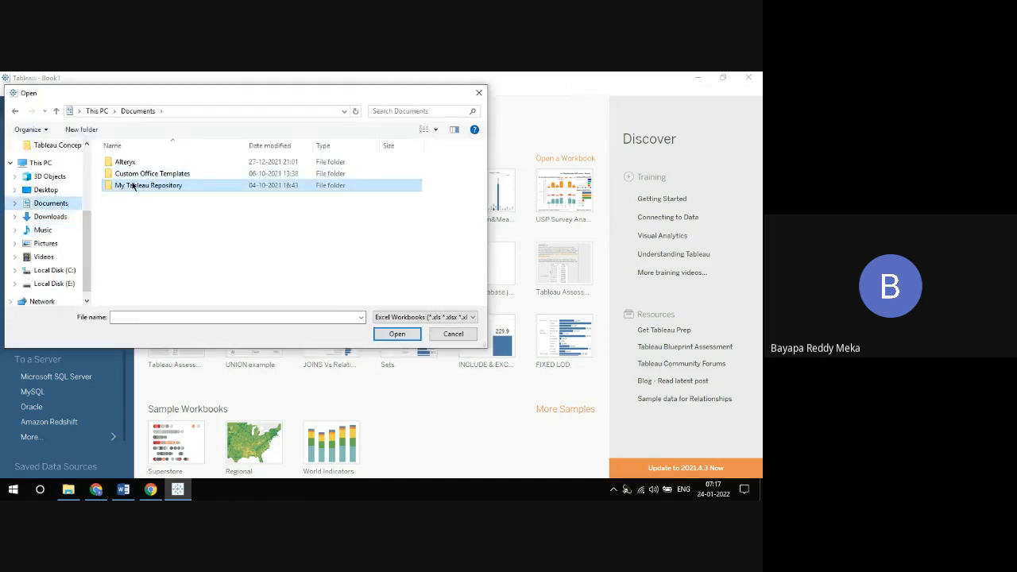
pyautogui.doubleClick(132, 184)
pyautogui.doubleClick(132, 185)
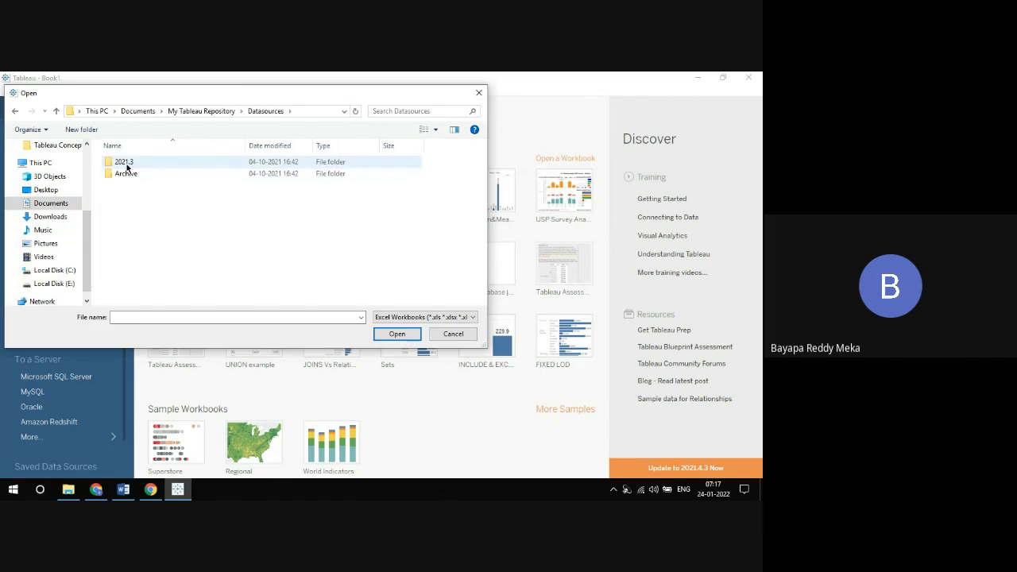
pyautogui.click(126, 166)
pyautogui.doubleClick(126, 164)
pyautogui.doubleClick(127, 164)
pyautogui.doubleClick(127, 173)
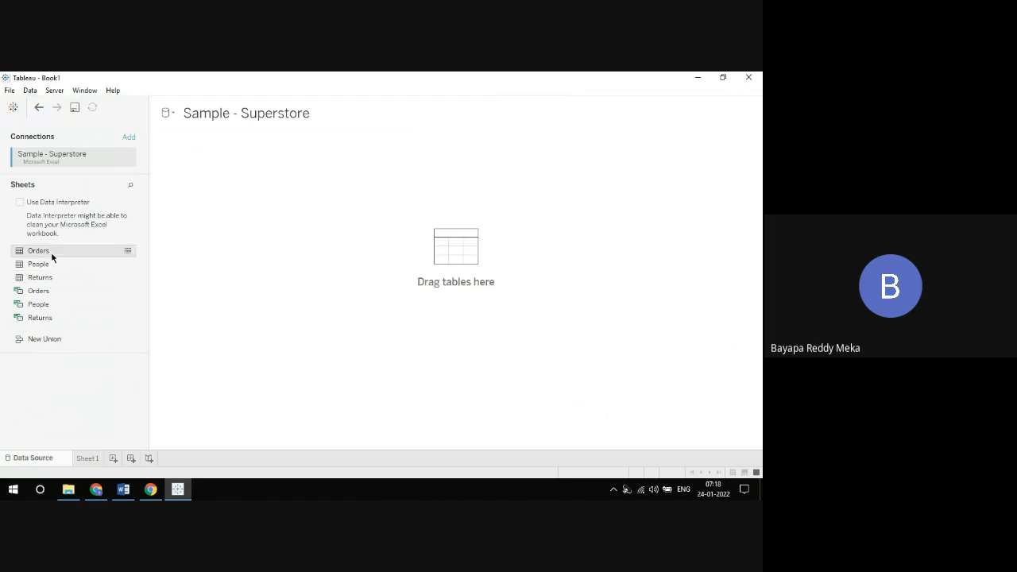
pyautogui.moveTo(51, 251); pyautogui.dragTo(217, 218)
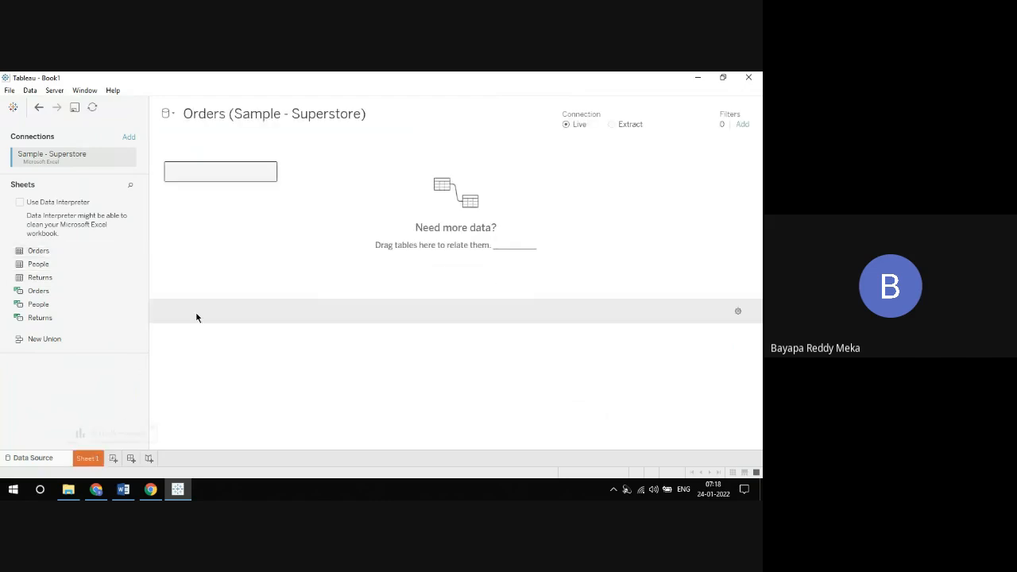
# Step: Plot the sum of Sales by Customer Name on Sheet 1
pyautogui.click(88, 459)
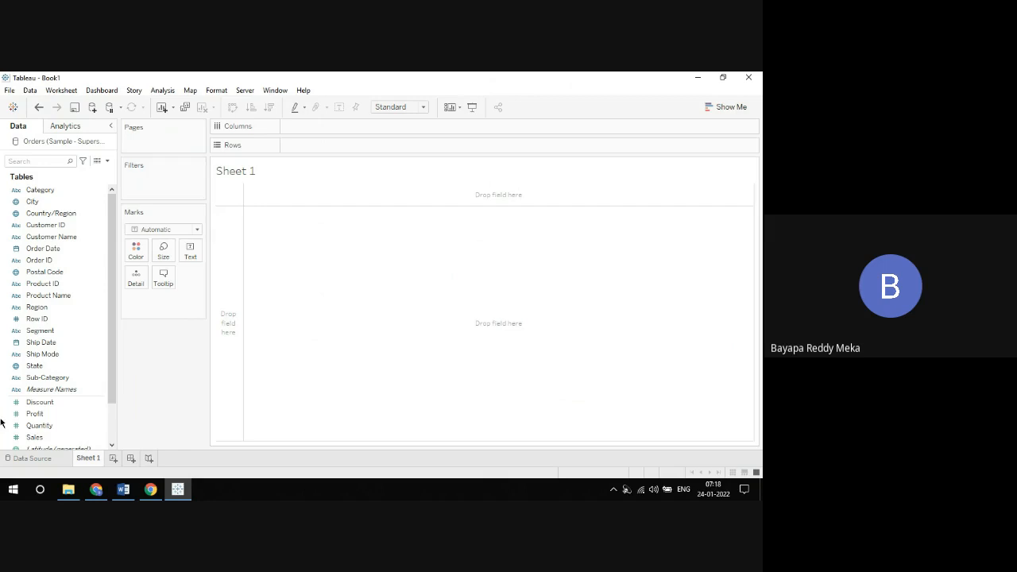
pyautogui.click(48, 238)
pyautogui.moveTo(49, 240); pyautogui.dragTo(318, 145)
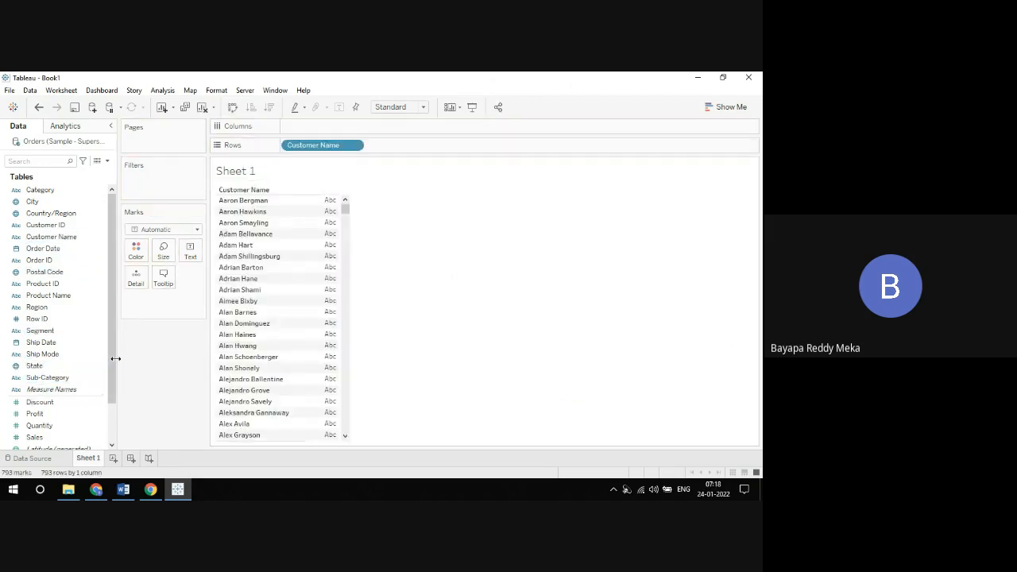
pyautogui.moveTo(112, 360); pyautogui.dragTo(111, 407)
pyautogui.moveTo(26, 393); pyautogui.dragTo(294, 128)
# Step: Sort the customers by Sales in descending order and lay the chart out as horizontal bars
pyautogui.click(232, 106)
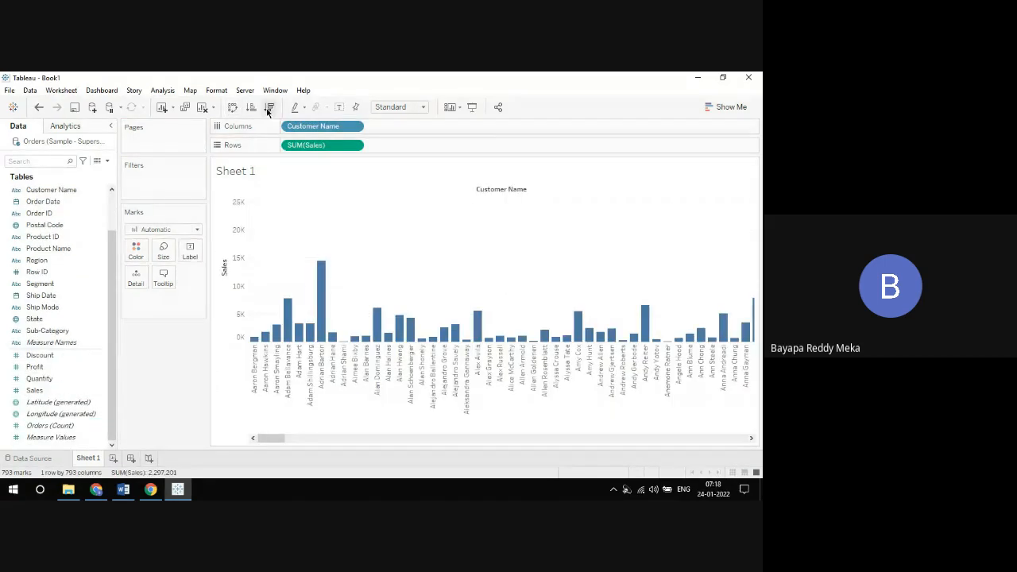
pyautogui.click(268, 107)
pyautogui.click(233, 108)
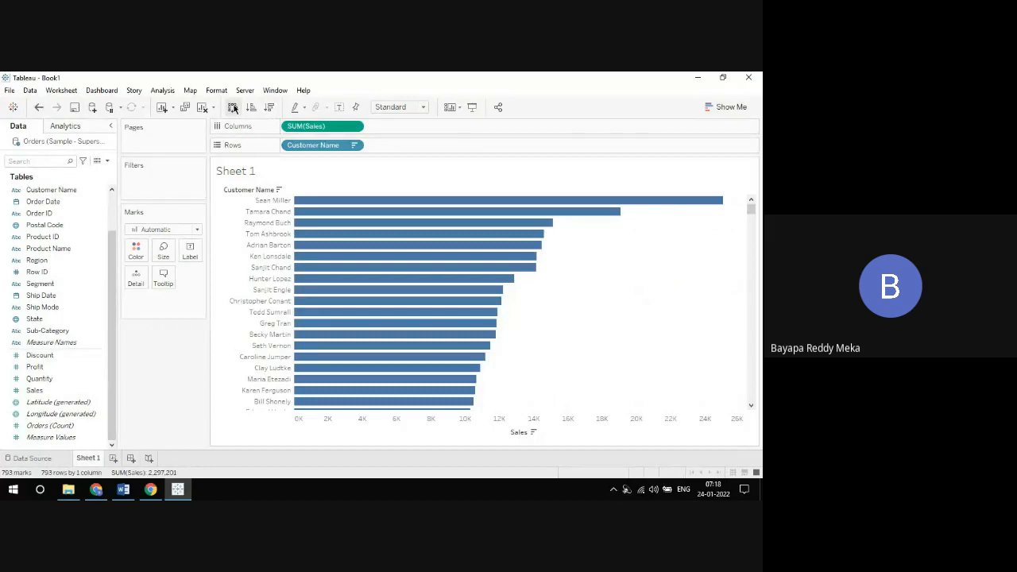
# Step: Filter Customer Name by a field condition of Sales Sum = 0 and limit it to the top 10 by Sales Sum
pyautogui.click(355, 145)
pyautogui.click(331, 160)
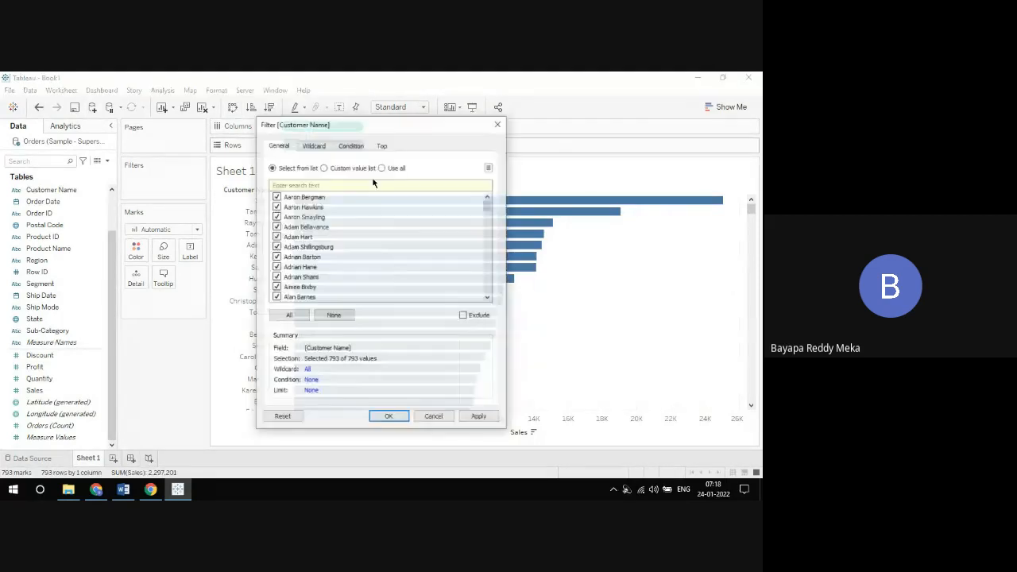
pyautogui.click(364, 146)
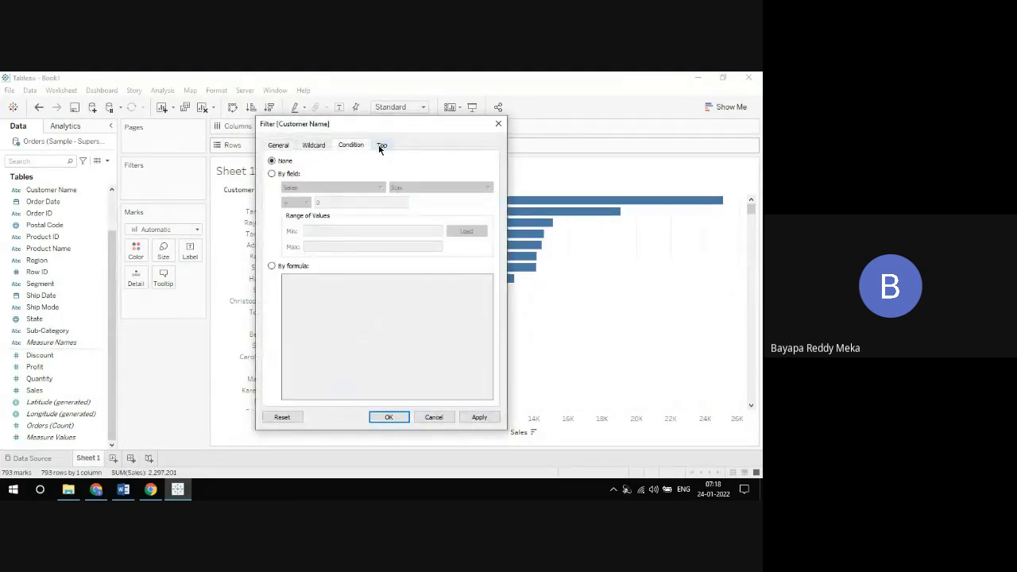
pyautogui.click(276, 173)
pyautogui.moveTo(348, 130); pyautogui.dragTo(411, 89)
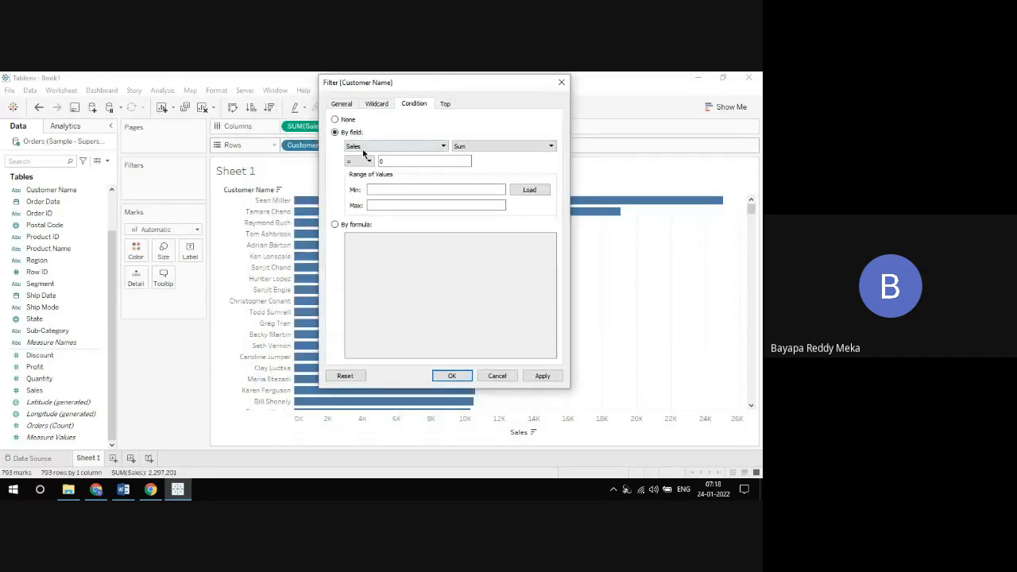
pyautogui.click(445, 104)
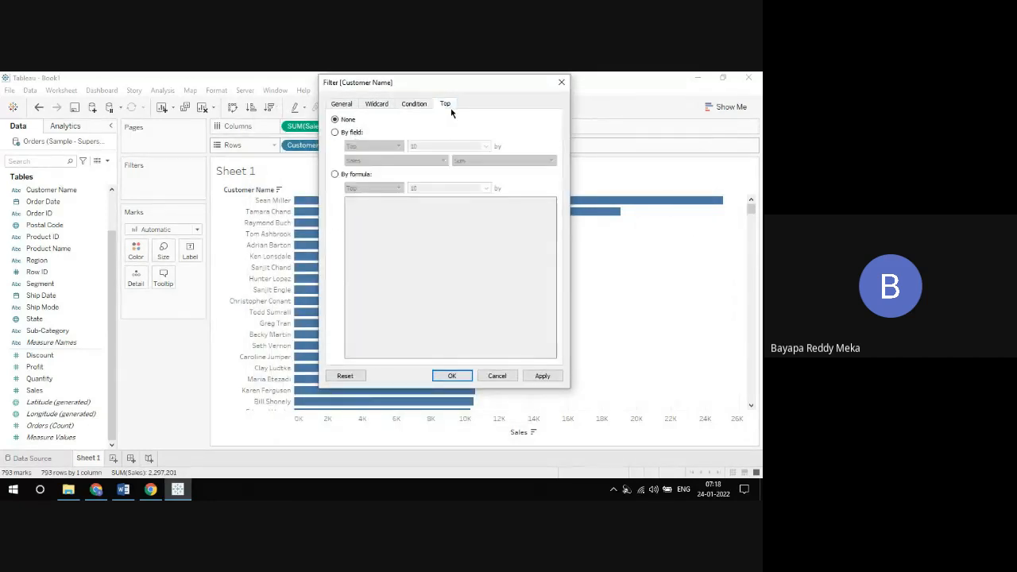
pyautogui.click(334, 132)
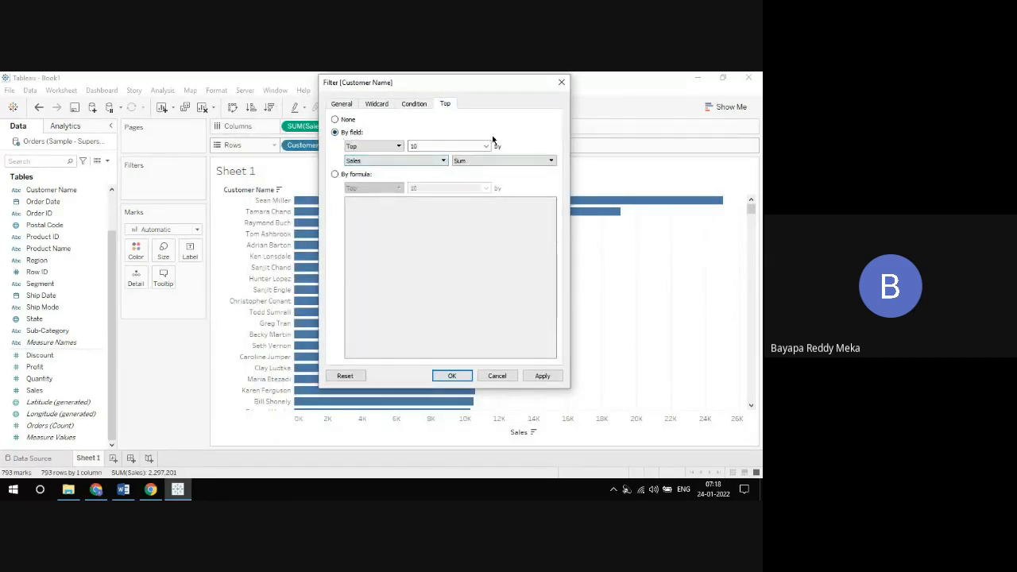
pyautogui.click(451, 376)
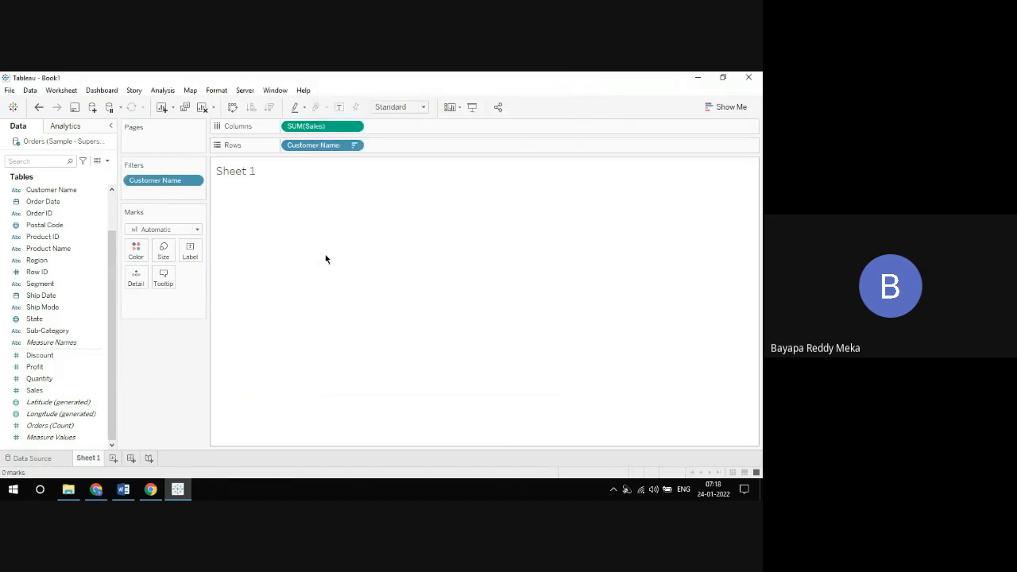
# Step: Set the Customer Name filter's condition to None and apply only the top 10 by Sales Sum limit
pyautogui.click(355, 147)
pyautogui.click(352, 157)
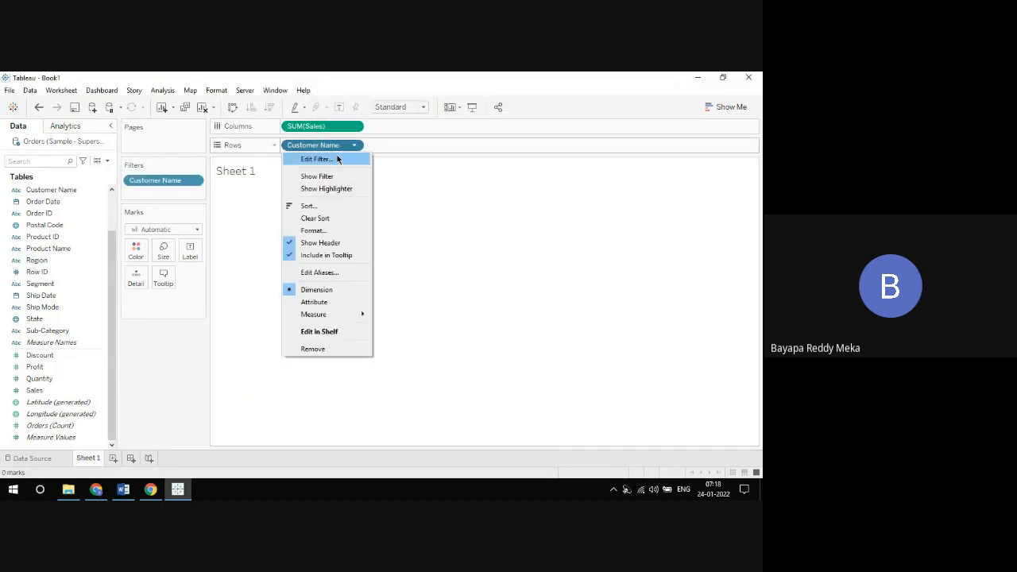
pyautogui.click(273, 174)
pyautogui.click(271, 161)
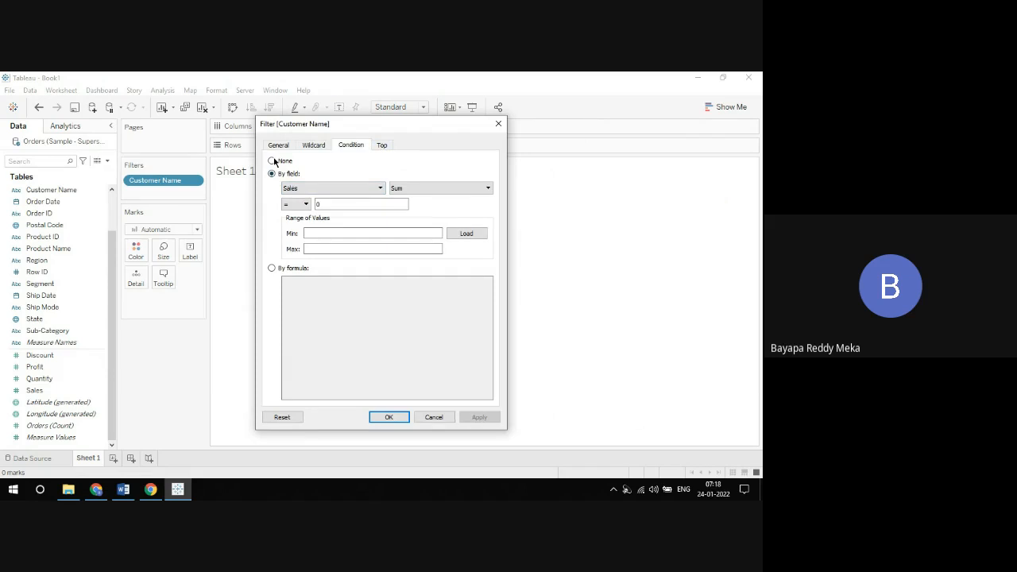
pyautogui.click(381, 145)
pyautogui.click(479, 417)
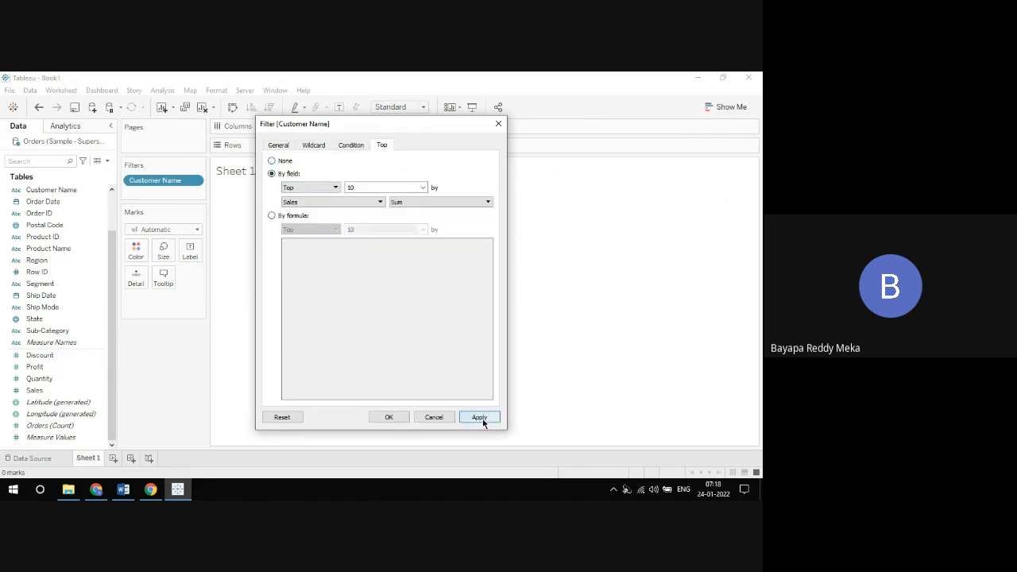
pyautogui.click(389, 417)
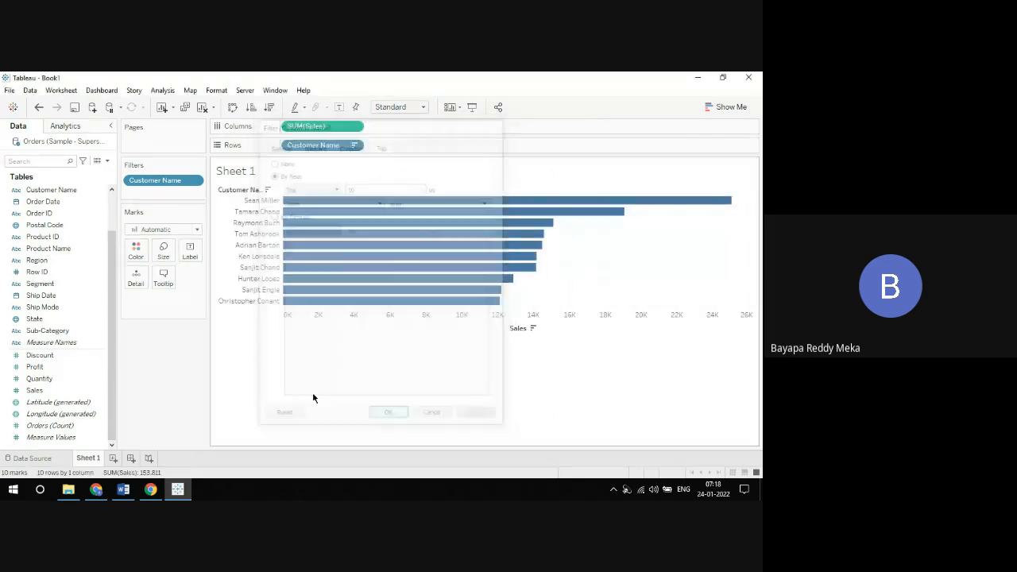
# Step: Rename Sheet 1 as "TOP 10 Customers by Sales"
pyautogui.rightClick(86, 458)
pyautogui.click(132, 319)
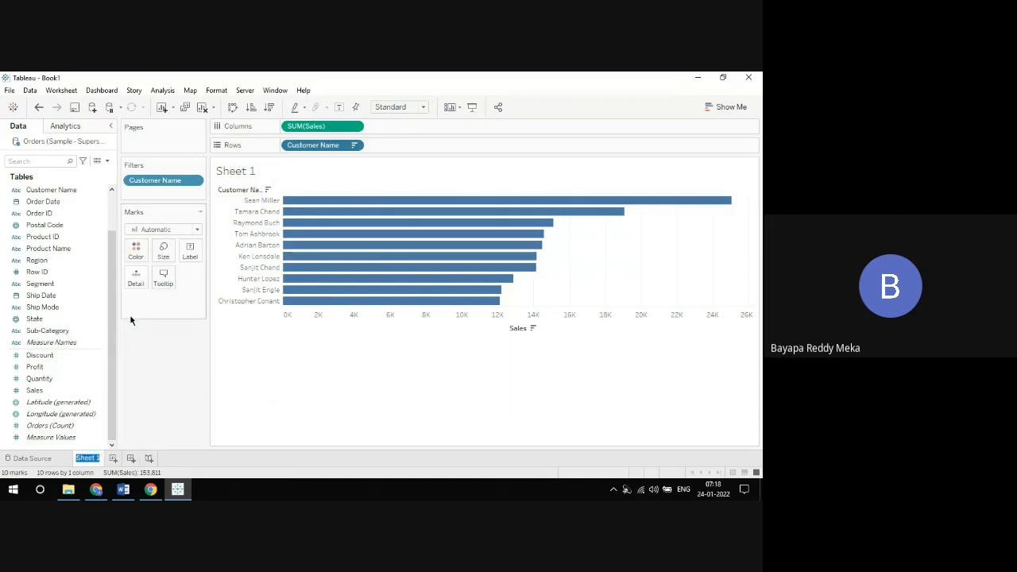
pyautogui.write('TOP 10 Cus')
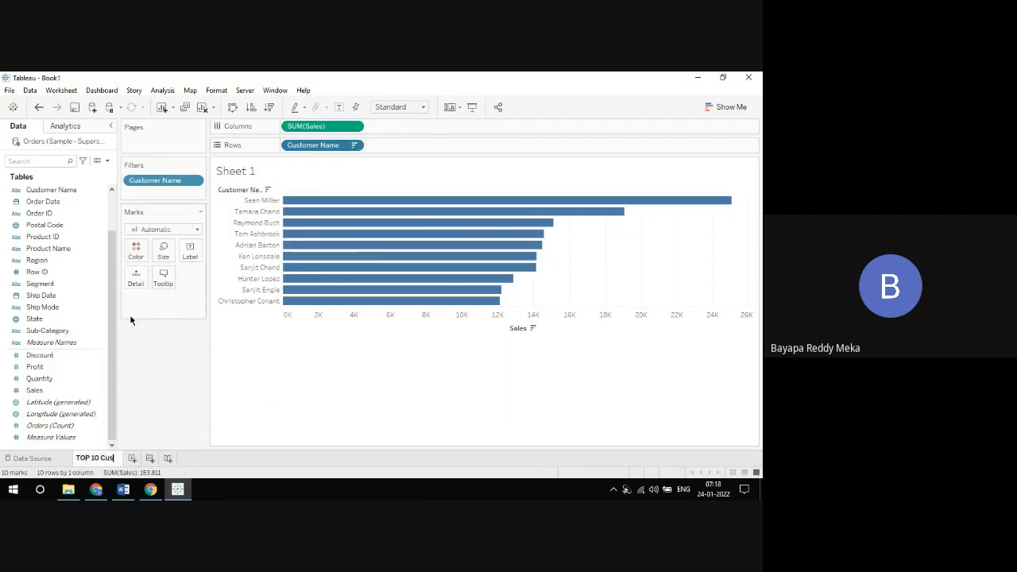
pyautogui.write('tomer')
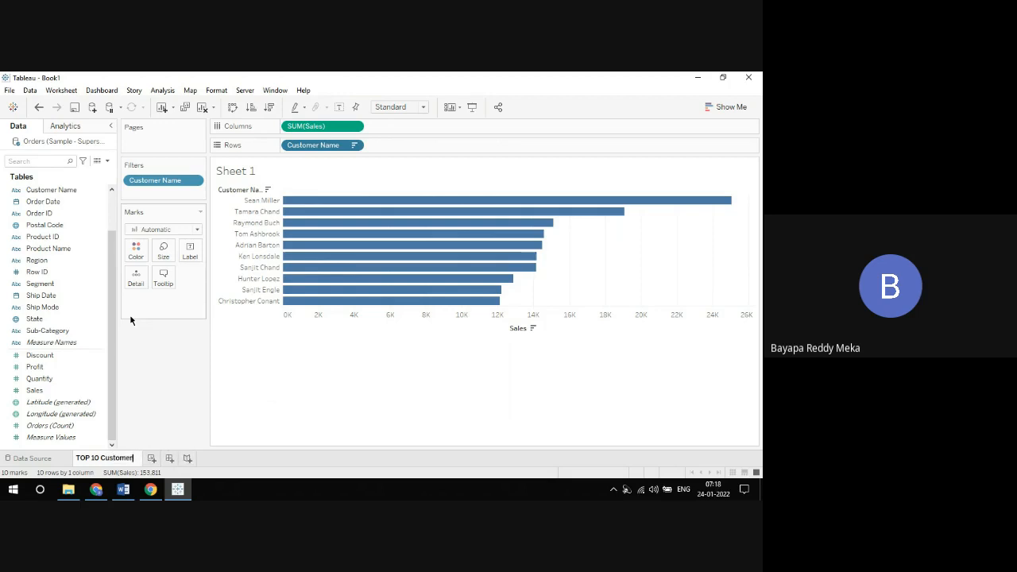
pyautogui.write('s by Sales')
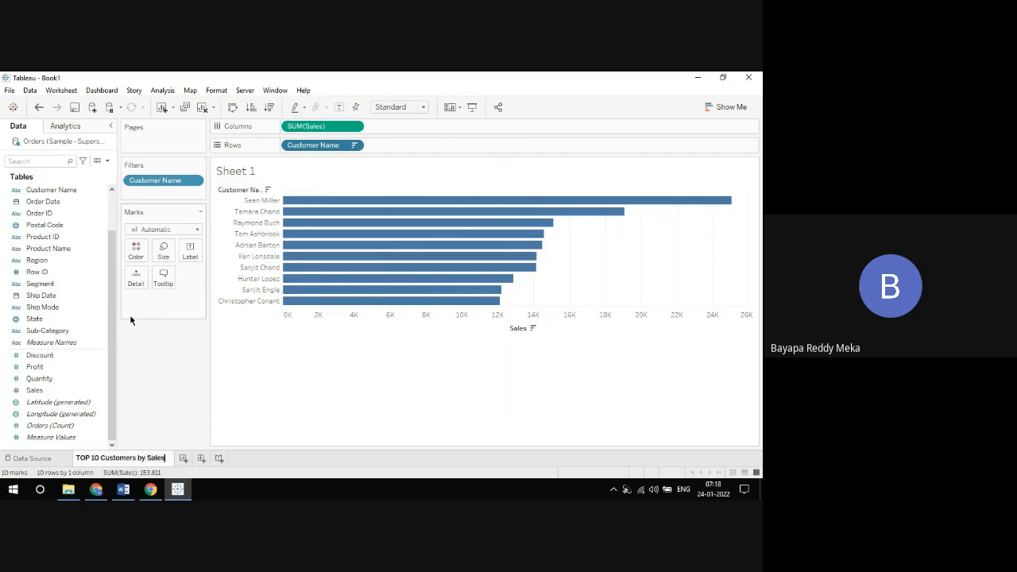
pyautogui.press('Return')
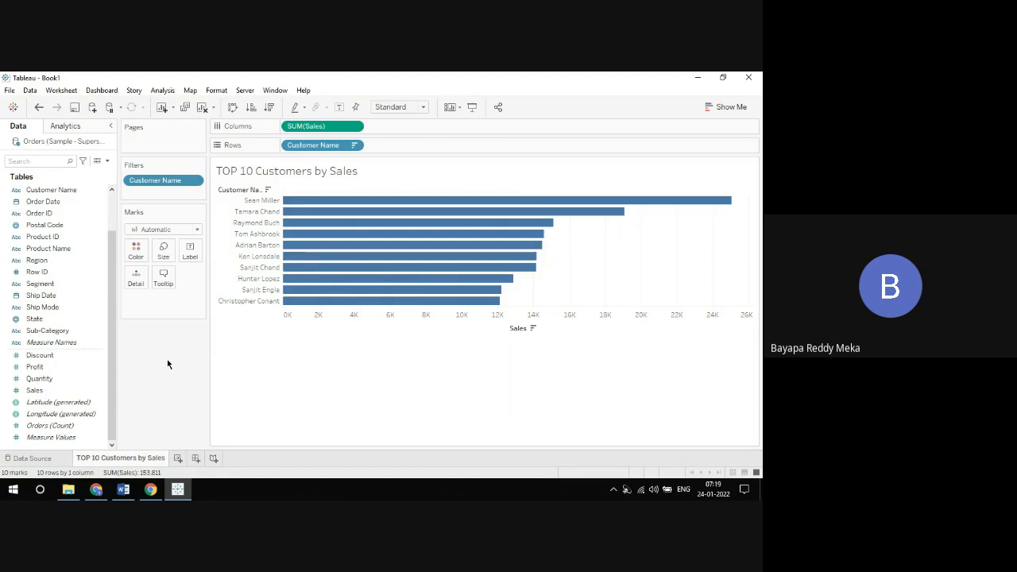
# Step: Create a new dashboard and place a tiled vertical container across its canvas
pyautogui.click(196, 458)
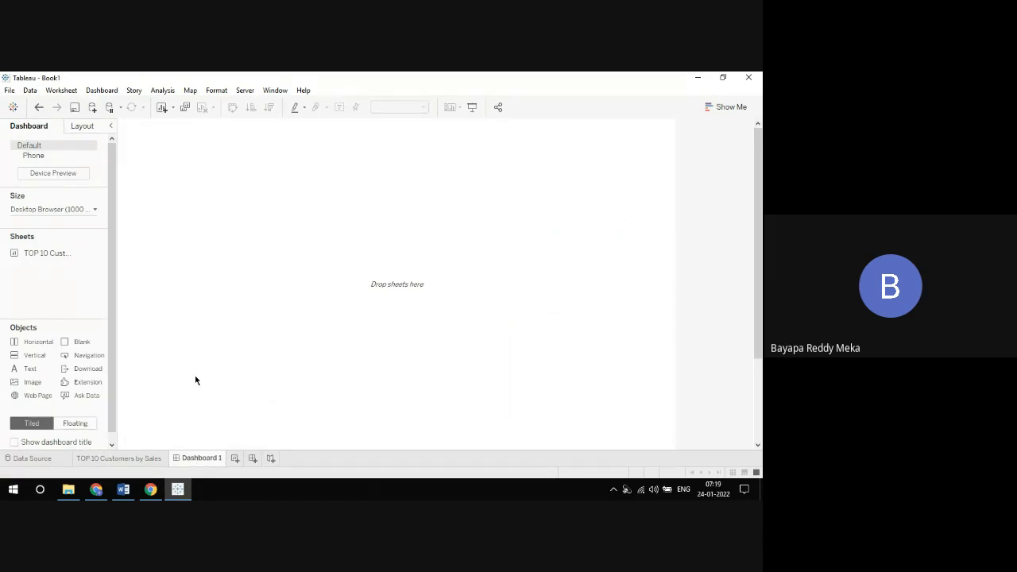
pyautogui.moveTo(31, 355); pyautogui.dragTo(151, 328)
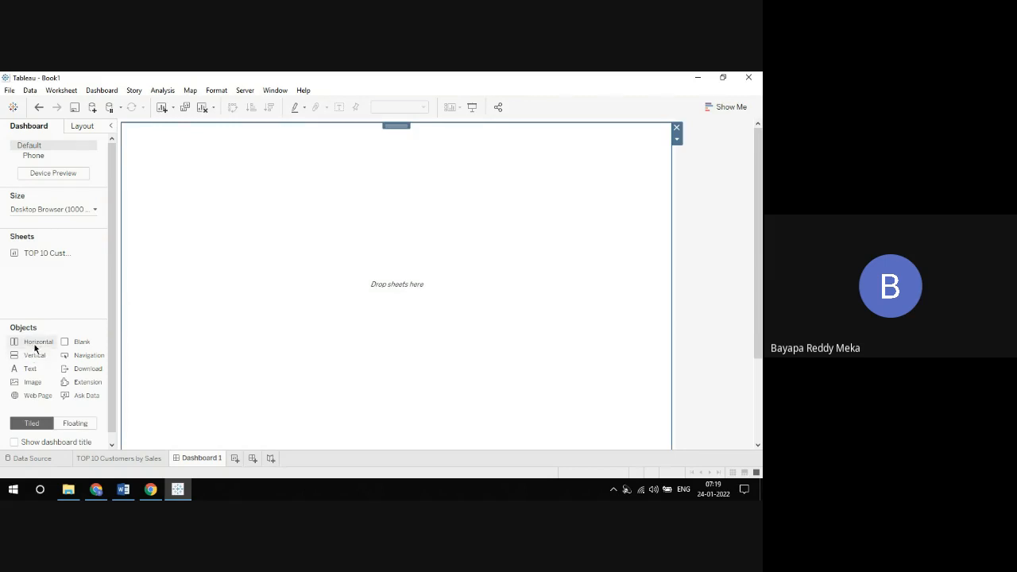
# Step: Place the TOP 10 Customers by Sales sheet in a new horizontal container across the dashboard's upper half and preview it in presentation mode
pyautogui.moveTo(31, 343); pyautogui.dragTo(346, 136)
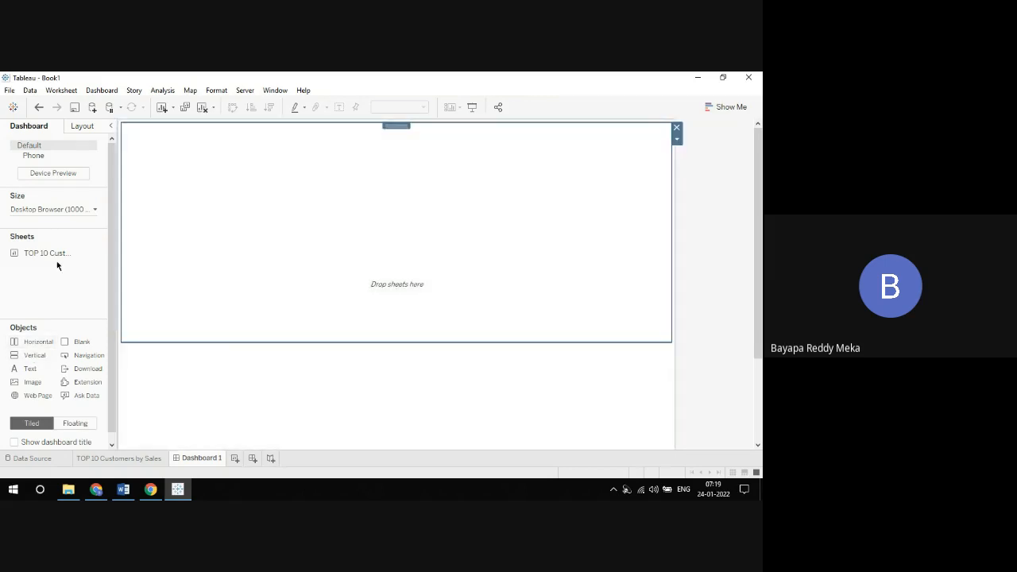
pyautogui.moveTo(36, 253); pyautogui.dragTo(231, 249)
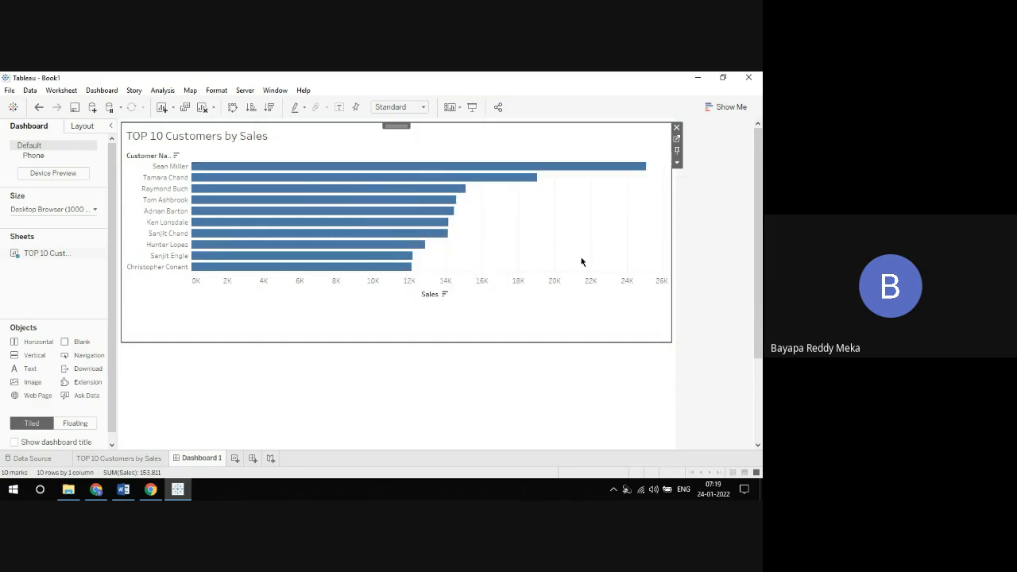
pyautogui.click(472, 107)
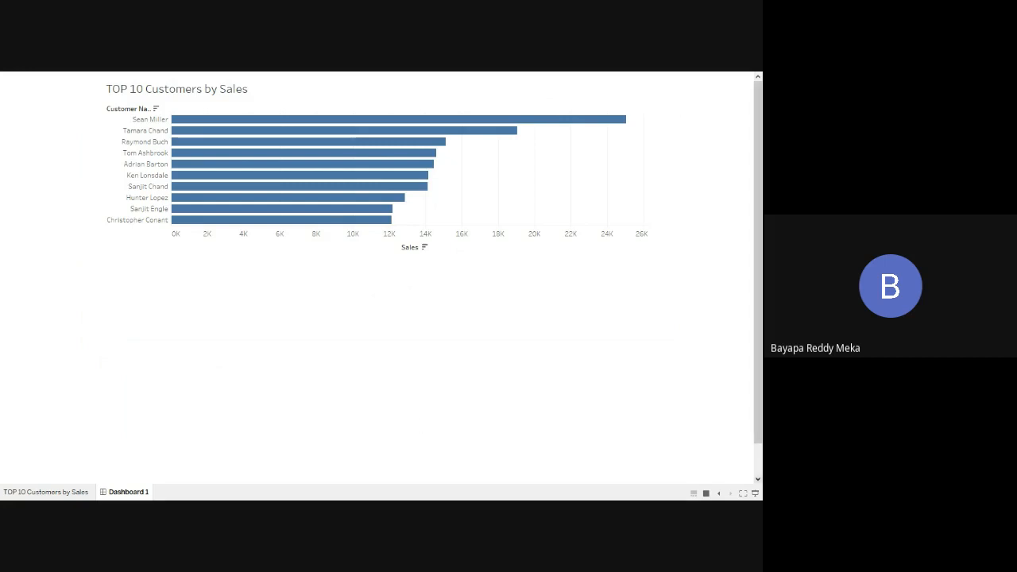
pyautogui.click(755, 492)
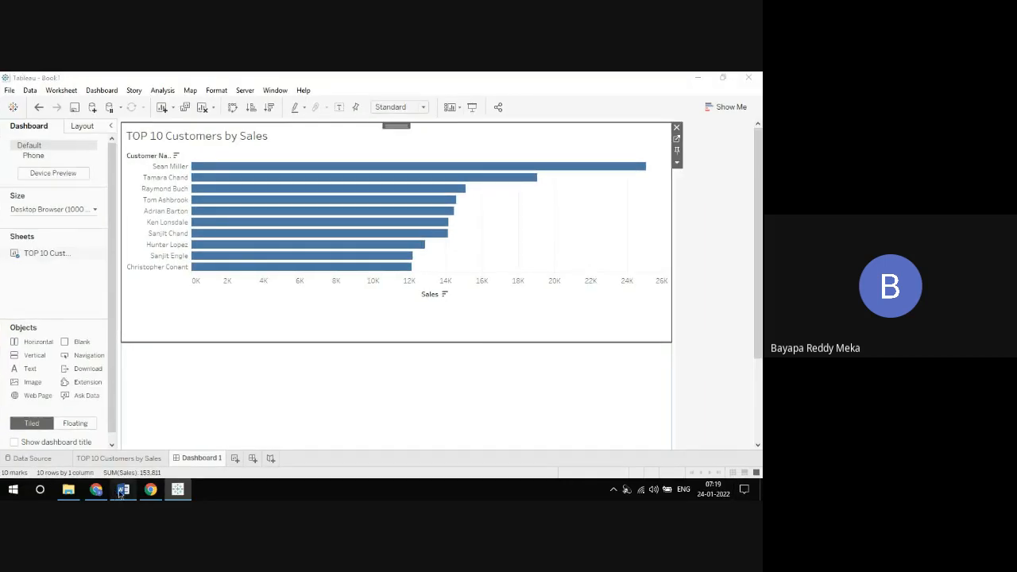
# Step: Switch to the Tableau Parameters document in Word and review its numbered notes on what parameters do and where they apply
pyautogui.click(124, 489)
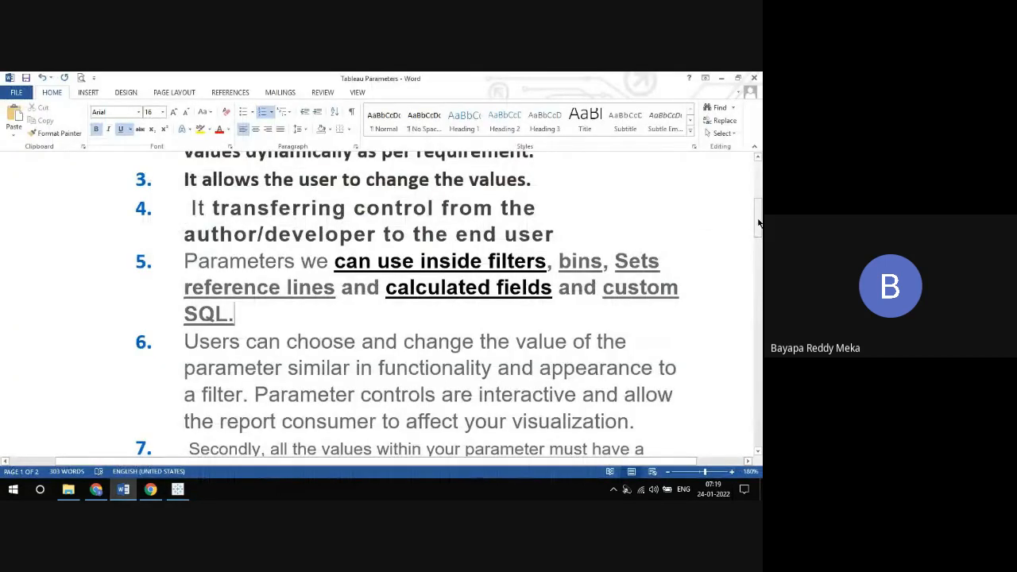
pyautogui.moveTo(760, 222); pyautogui.dragTo(757, 180)
pyautogui.scroll(-1, 756, 191)
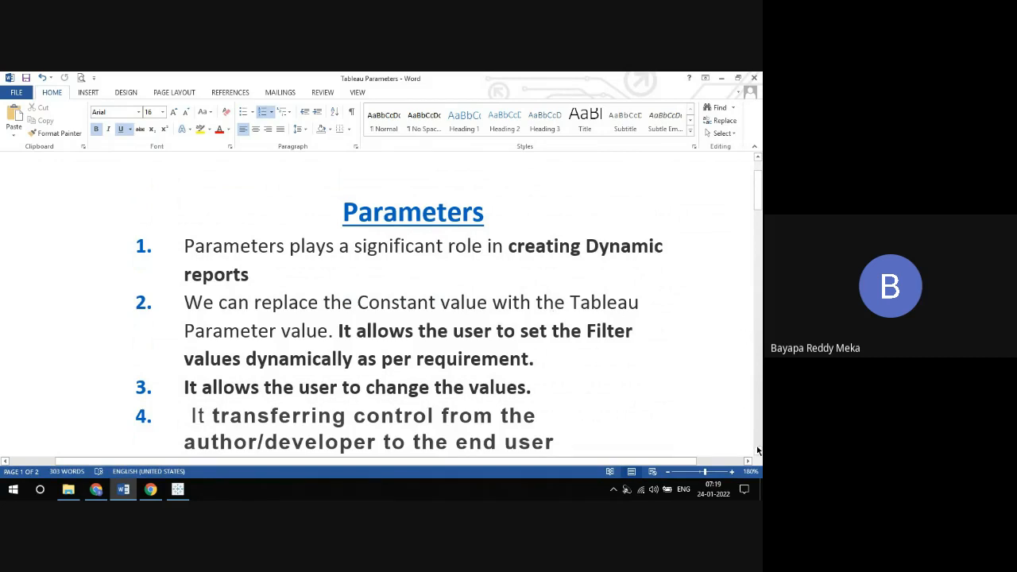
pyautogui.scroll(-15, 757, 450)
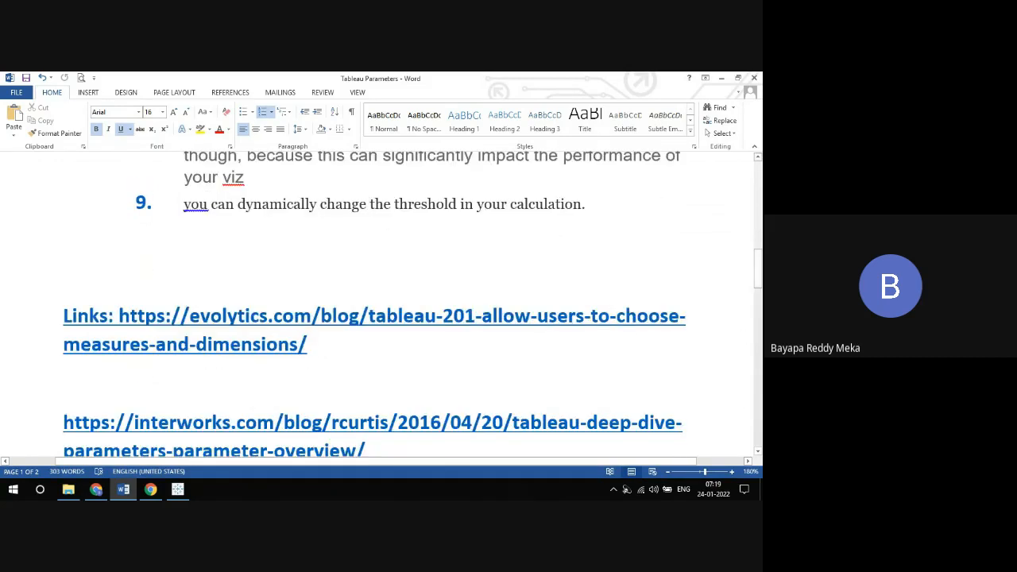
pyautogui.scroll(3, 758, 157)
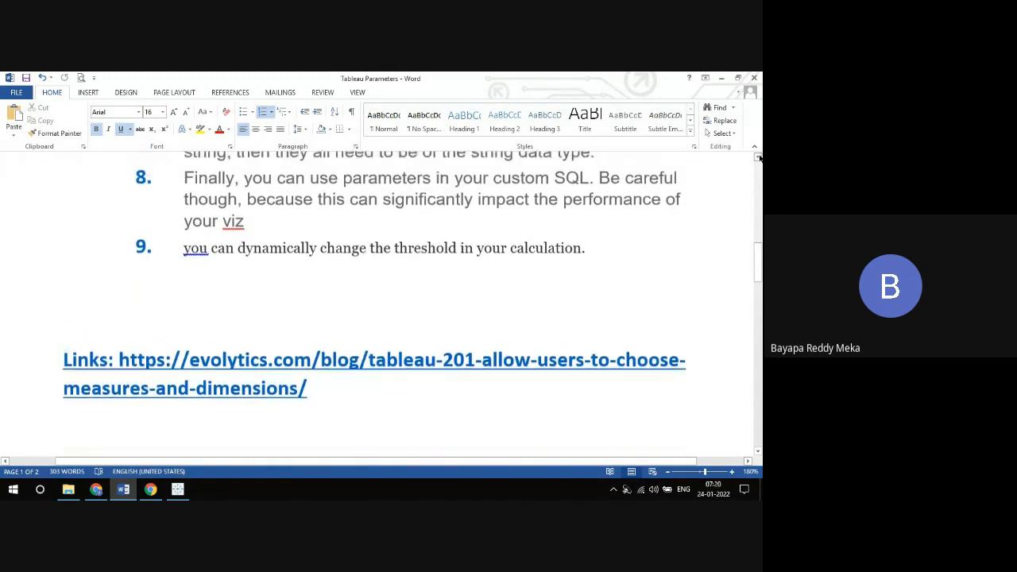
pyautogui.scroll(3, 758, 157)
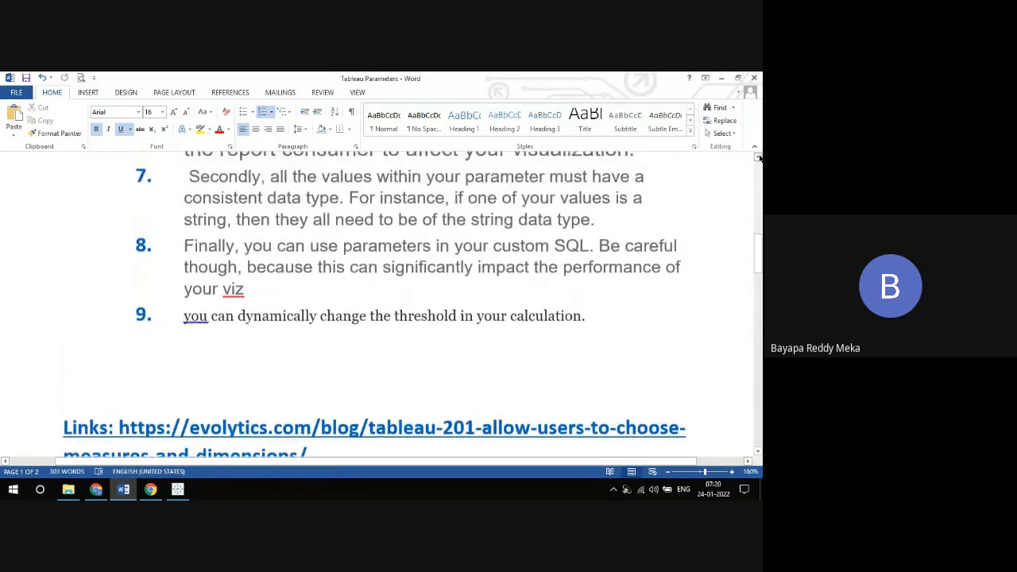
pyautogui.scroll(3, 759, 157)
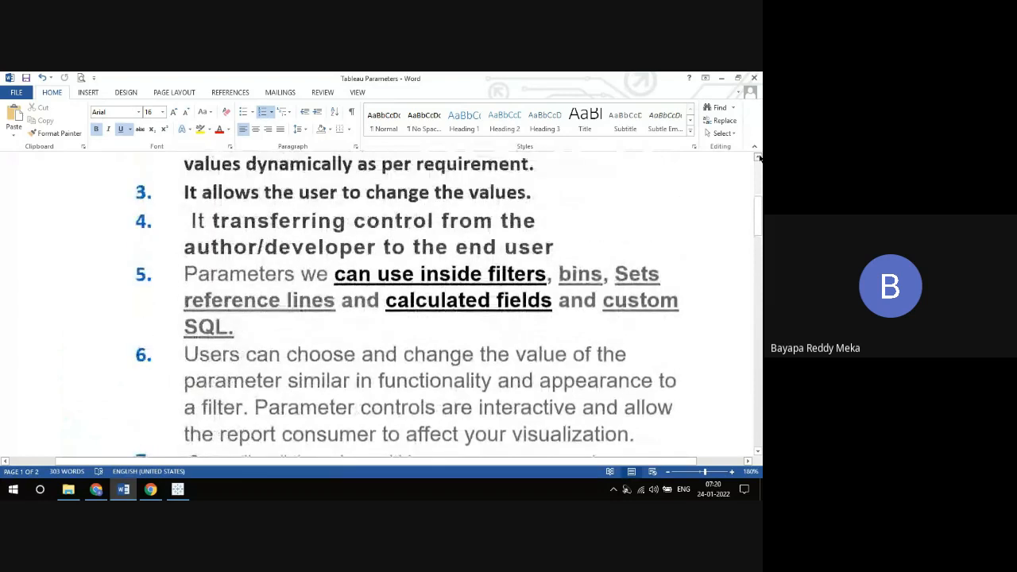
# Step: Delete "author/" from item 4 of the Parameters notes
pyautogui.scroll(2, 759, 157)
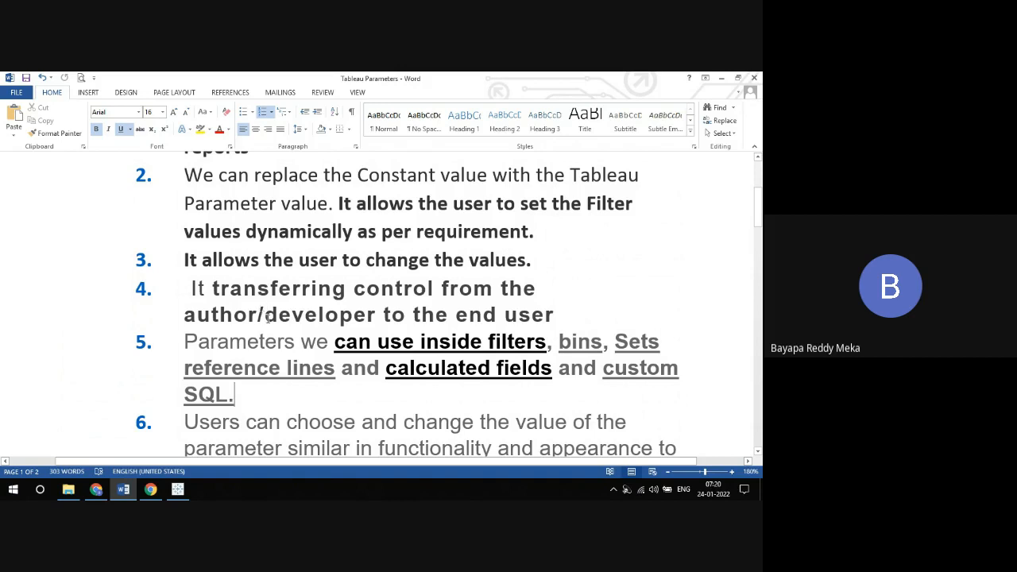
pyautogui.moveTo(266, 316); pyautogui.dragTo(184, 316)
pyautogui.press('Delete')
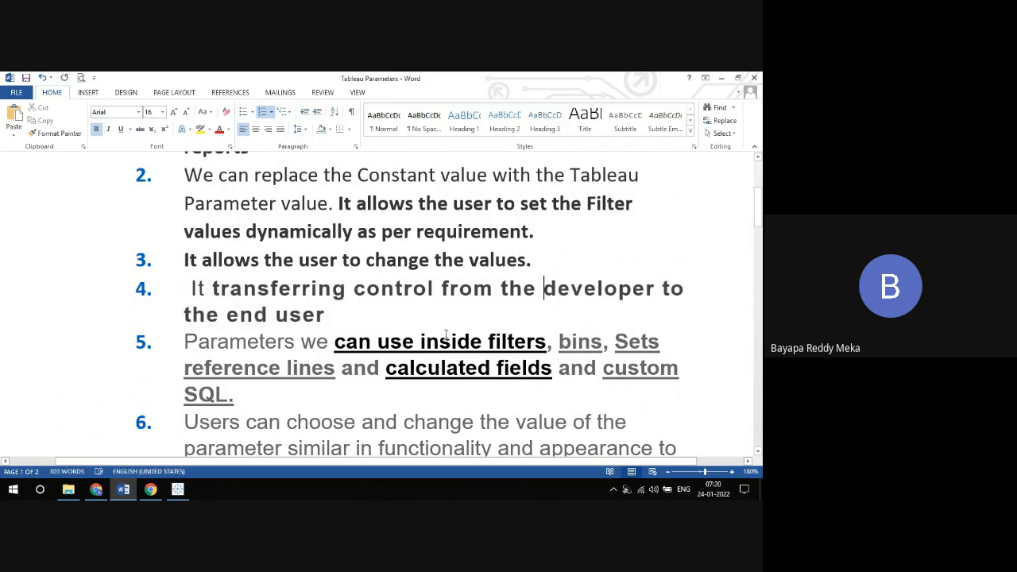
# Step: Switch back to Tableau and duplicate the TOP 10 Customers by Sales worksheet
pyautogui.click(174, 487)
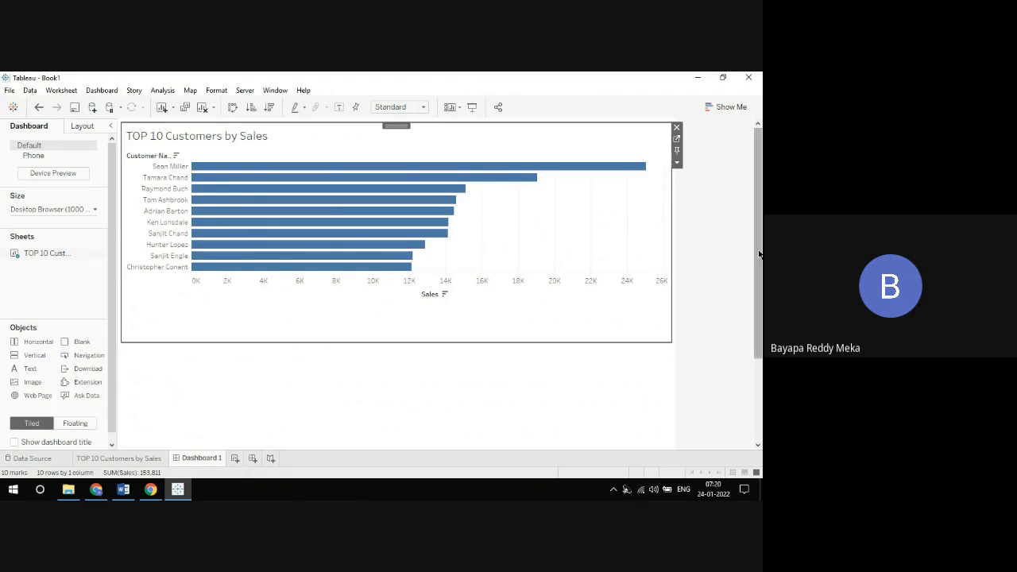
pyautogui.scroll(-2, 749, 300)
pyautogui.scroll(-3, 749, 300)
pyautogui.click(583, 352)
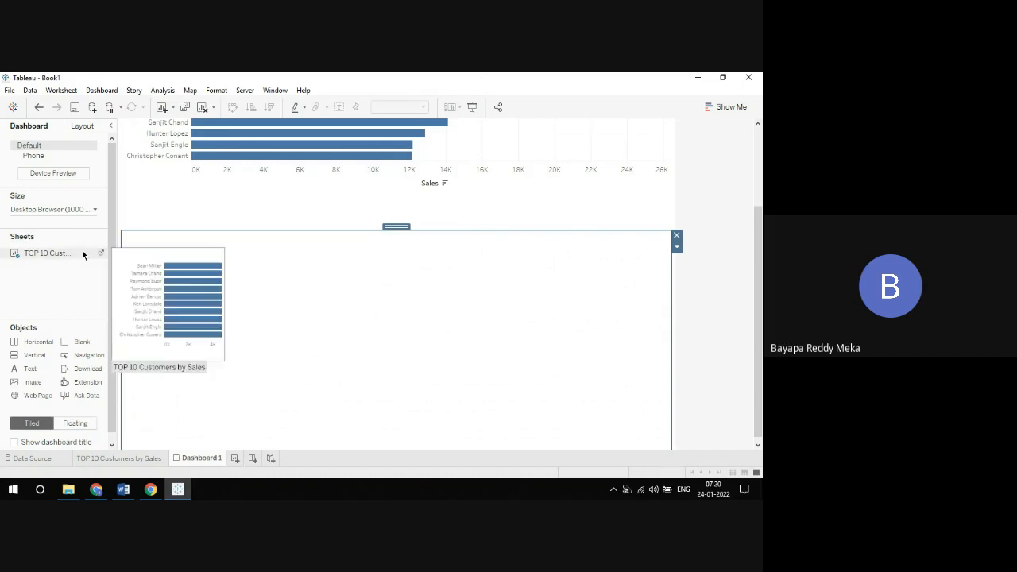
pyautogui.click(102, 251)
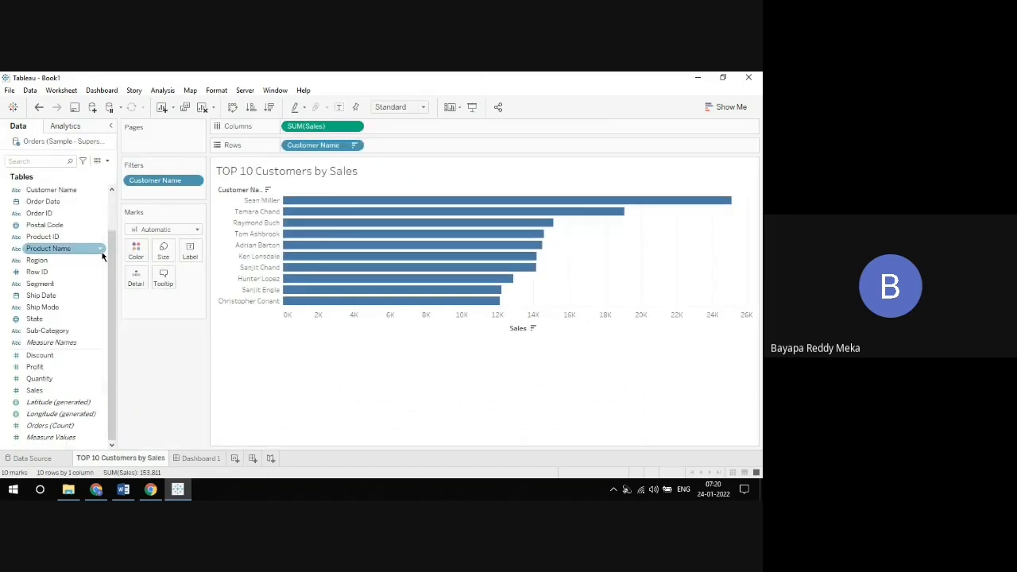
pyautogui.rightClick(134, 459)
pyautogui.click(182, 332)
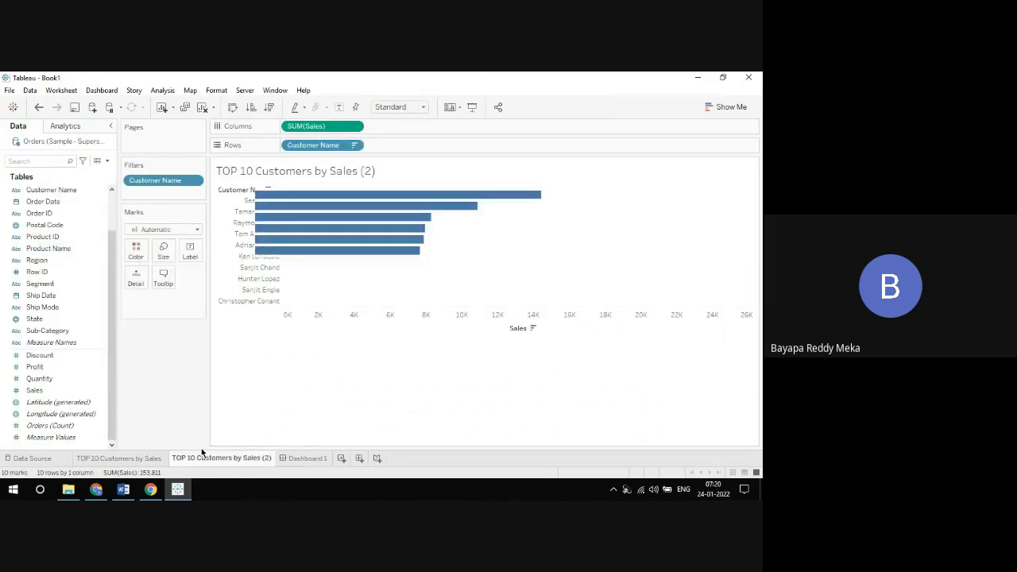
# Step: Rename the duplicated worksheet as "TOP 10 Products by Sales"
pyautogui.rightClick(205, 457)
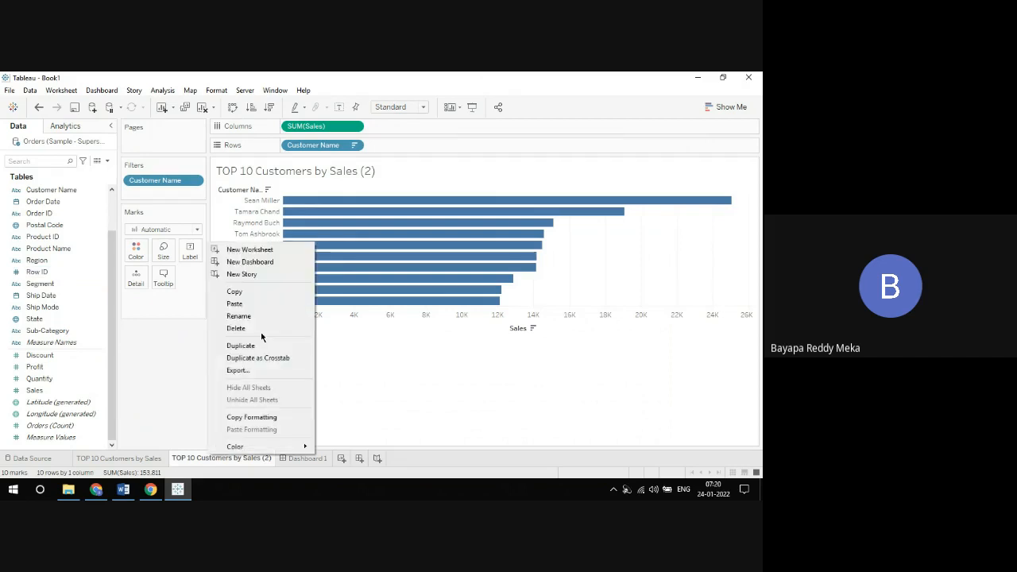
pyautogui.click(263, 316)
pyautogui.press('Left')
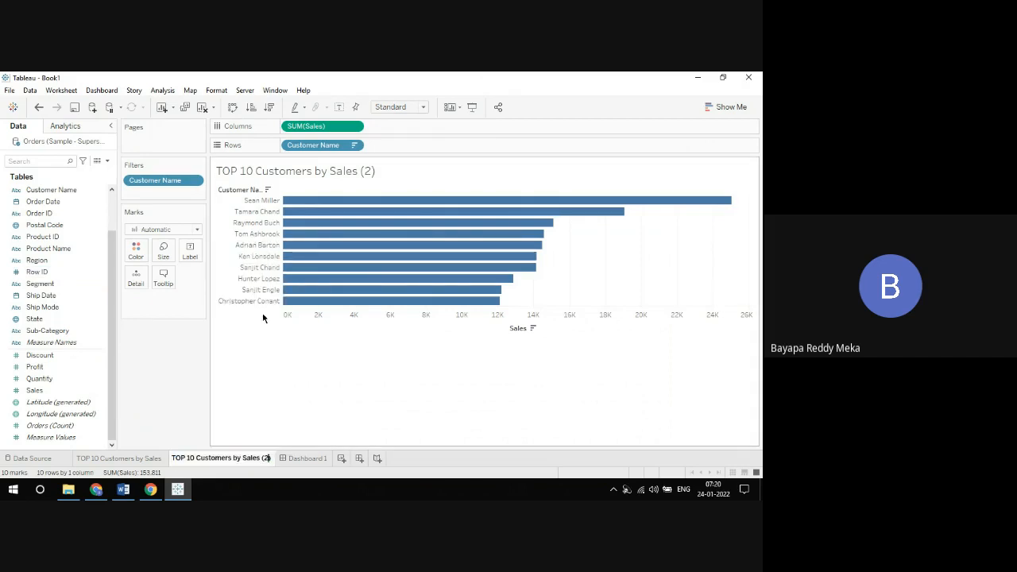
pyautogui.press('Left')
pyautogui.press('Left')
pyautogui.press('Left')
pyautogui.press('Left')
pyautogui.press('Left')
pyautogui.press('Left')
pyautogui.press('Left')
pyautogui.press('Left')
pyautogui.press('Left')
pyautogui.press('Left')
pyautogui.press('Left')
pyautogui.press('BackSpace')
pyautogui.press('BackSpace')
pyautogui.press('BackSpace')
pyautogui.press('BackSpace')
pyautogui.press('BackSpace')
pyautogui.press('BackSpace')
pyautogui.press('BackSpace')
pyautogui.press('BackSpace')
pyautogui.press('BackSpace')
pyautogui.press('BackSpace')
pyautogui.write('Products')
pyautogui.press('End')
pyautogui.press('BackSpace')
pyautogui.press('BackSpace')
pyautogui.press('BackSpace')
pyautogui.press('BackSpace')
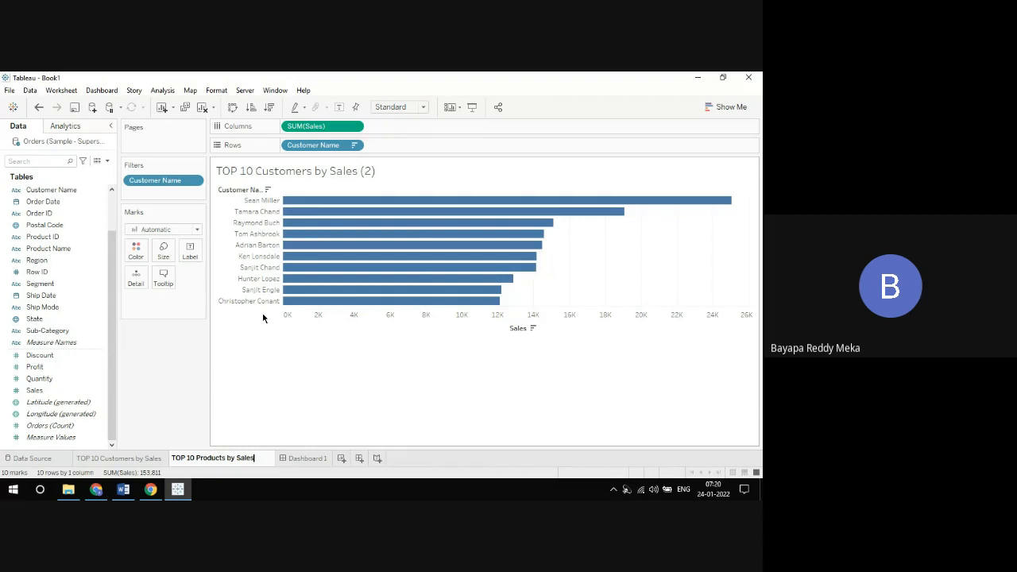
pyautogui.press('Return')
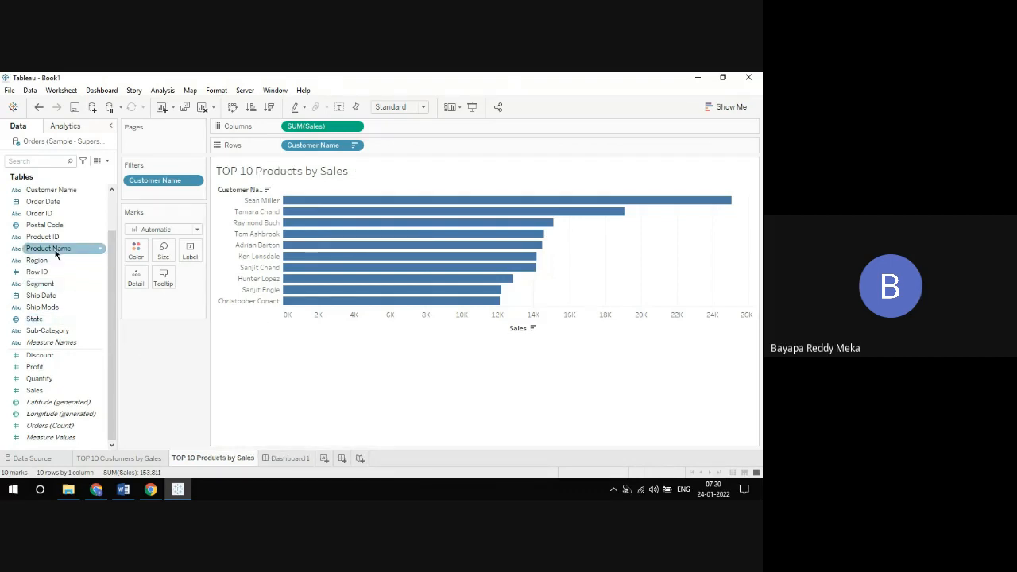
# Step: Replace Customer Name on Rows with Product Name sorted descending by Sales, and remove the Customer Name filter
pyautogui.moveTo(56, 252); pyautogui.dragTo(325, 150)
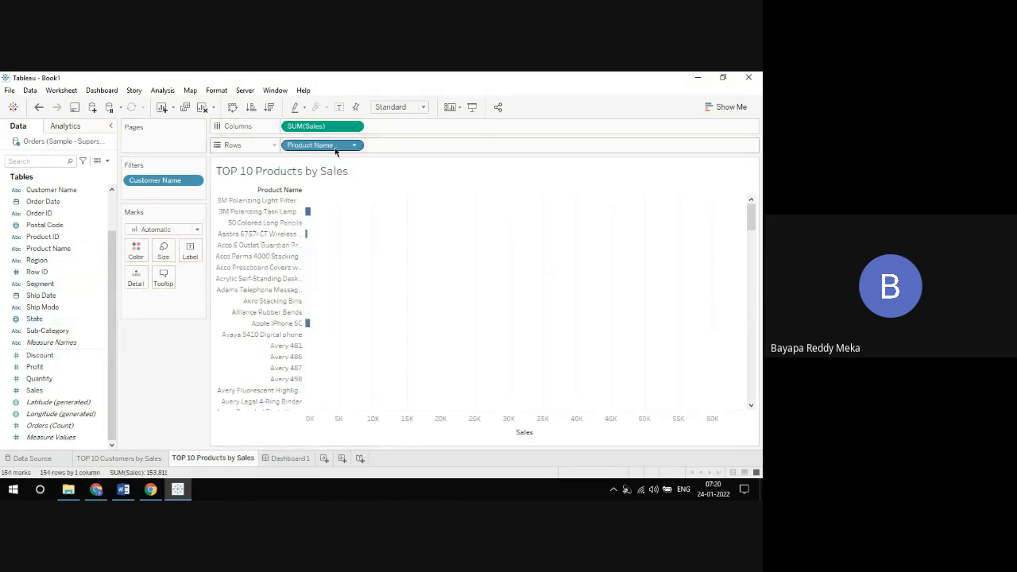
pyautogui.click(266, 106)
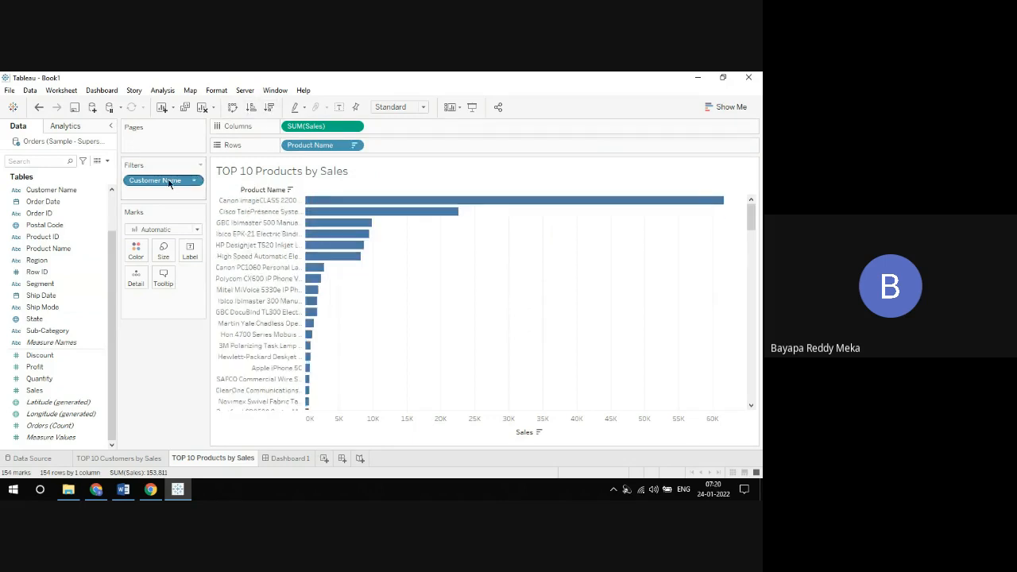
pyautogui.moveTo(169, 183); pyautogui.dragTo(85, 75)
# Step: Filter Product Name by field to the top 10 by Sales Sum
pyautogui.click(355, 147)
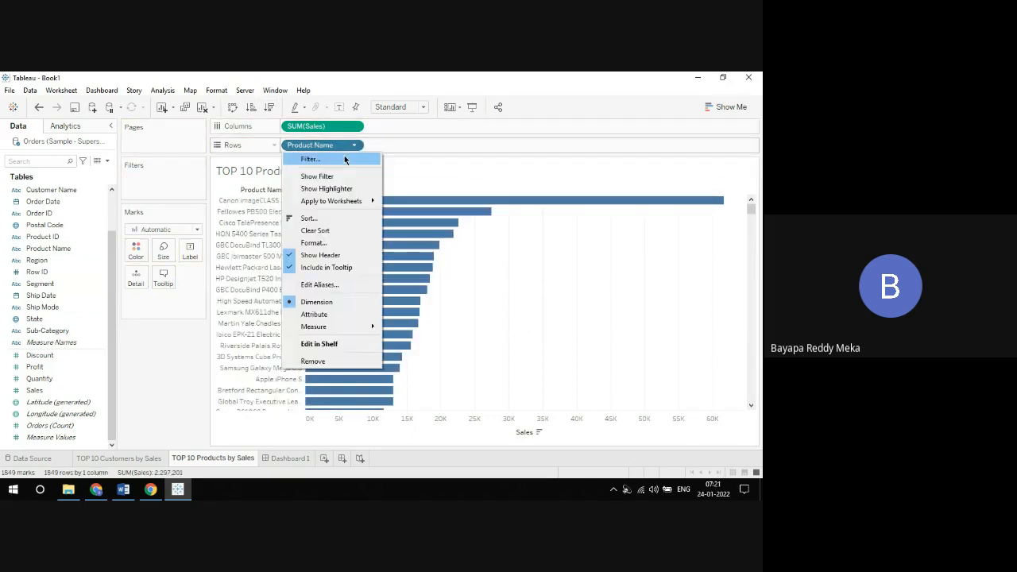
pyautogui.click(344, 159)
pyautogui.click(382, 144)
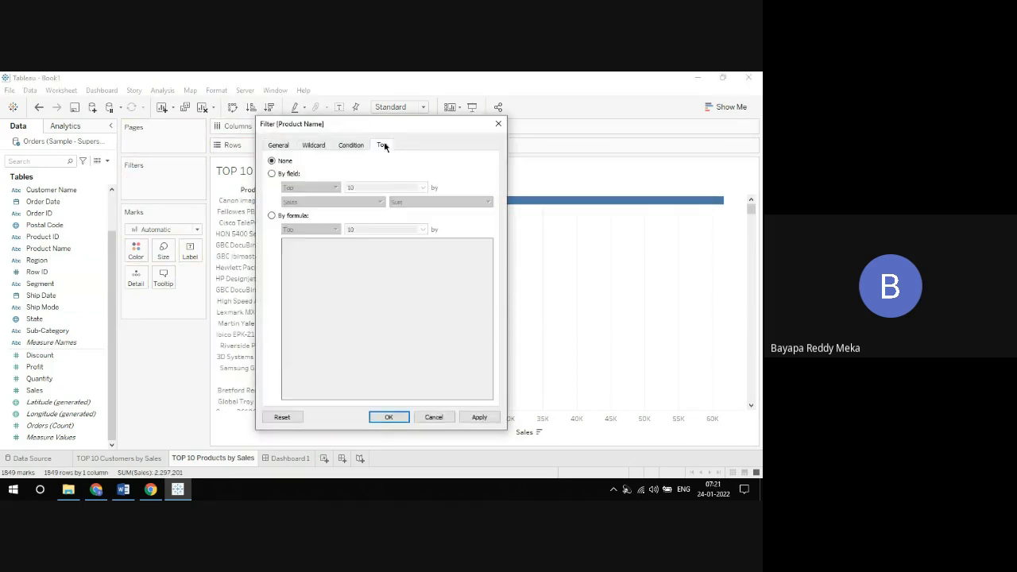
pyautogui.click(270, 173)
pyautogui.click(389, 417)
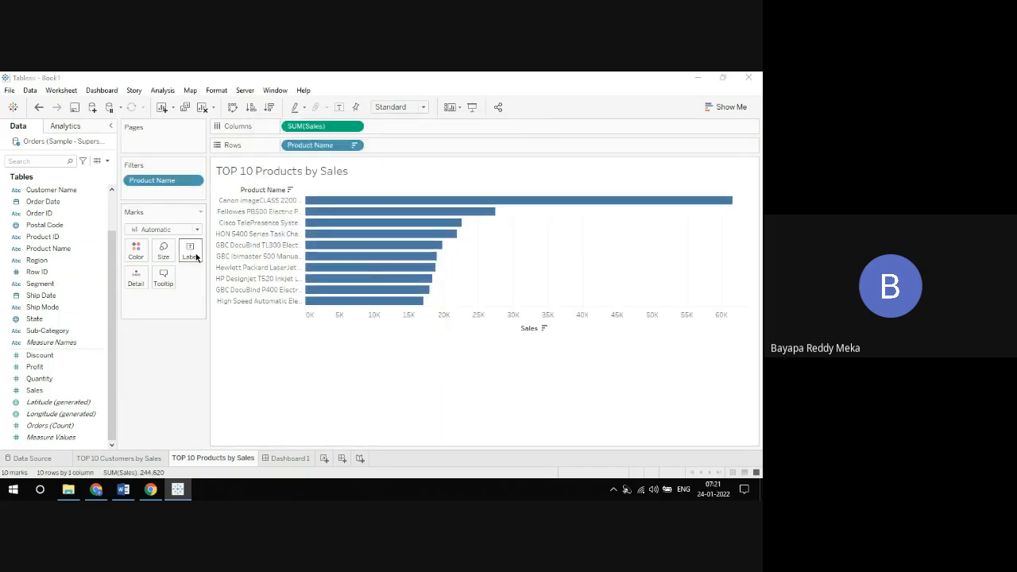
# Step: Show mark labels on the bars of both the TOP 10 Products by Sales and TOP 10 Customers by Sales worksheets
pyautogui.click(190, 251)
pyautogui.click(212, 276)
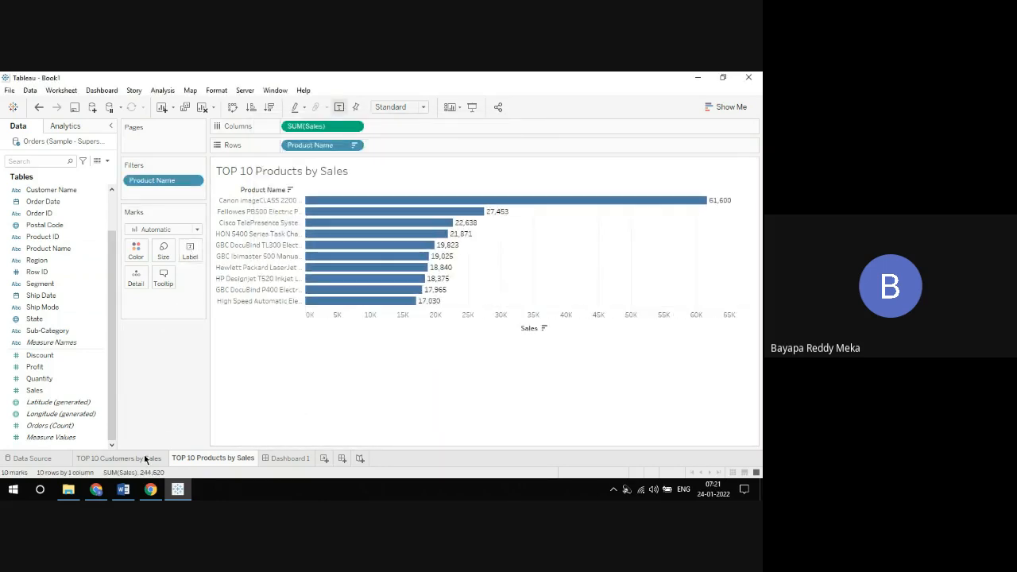
pyautogui.click(144, 457)
pyautogui.click(190, 251)
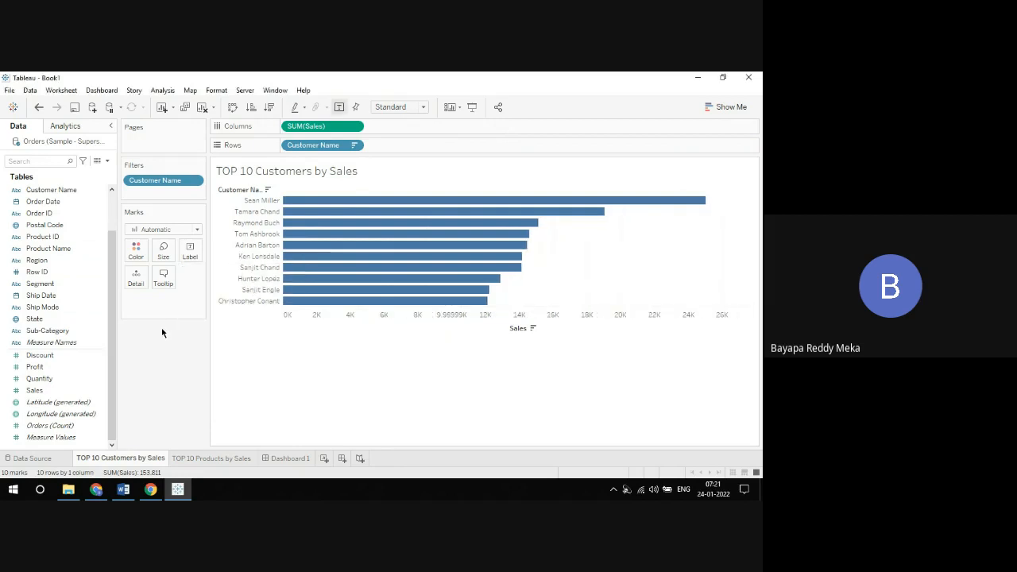
# Step: Place the TOP 10 Products by Sales sheet below the customers chart on Dashboard 1 and preview the dashboard in presentation mode
pyautogui.click(274, 458)
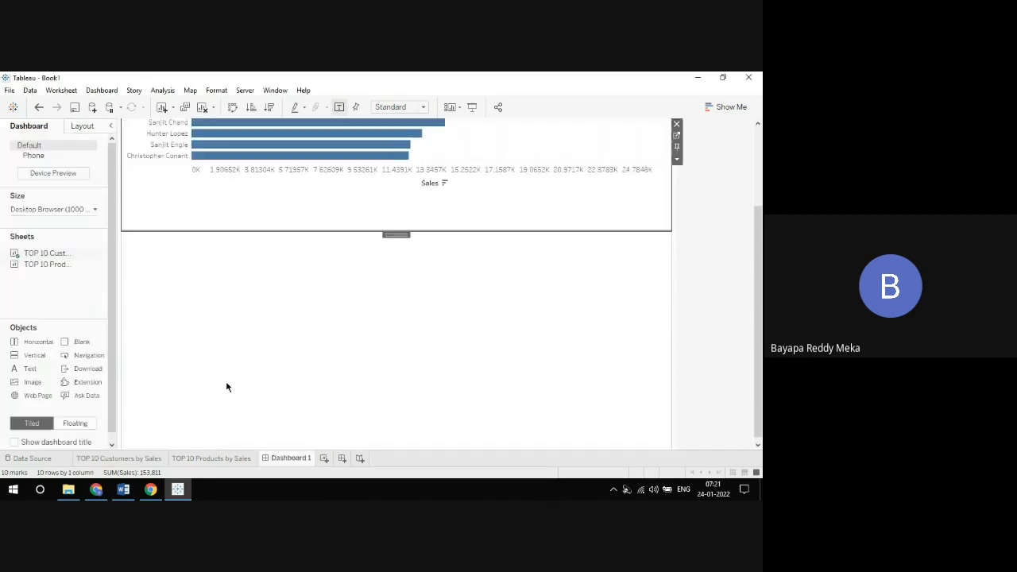
pyautogui.moveTo(43, 264); pyautogui.dragTo(288, 356)
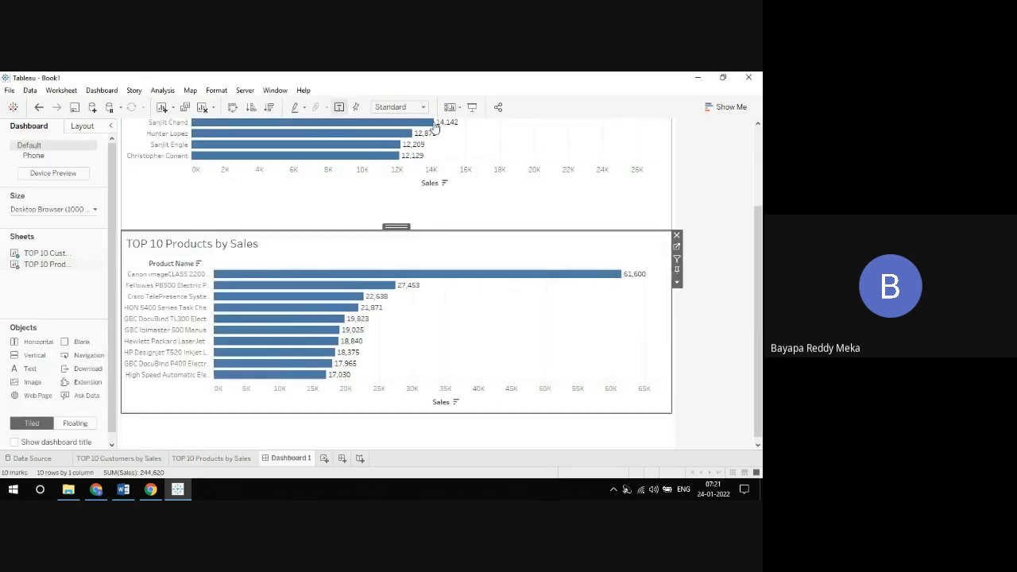
pyautogui.click(472, 106)
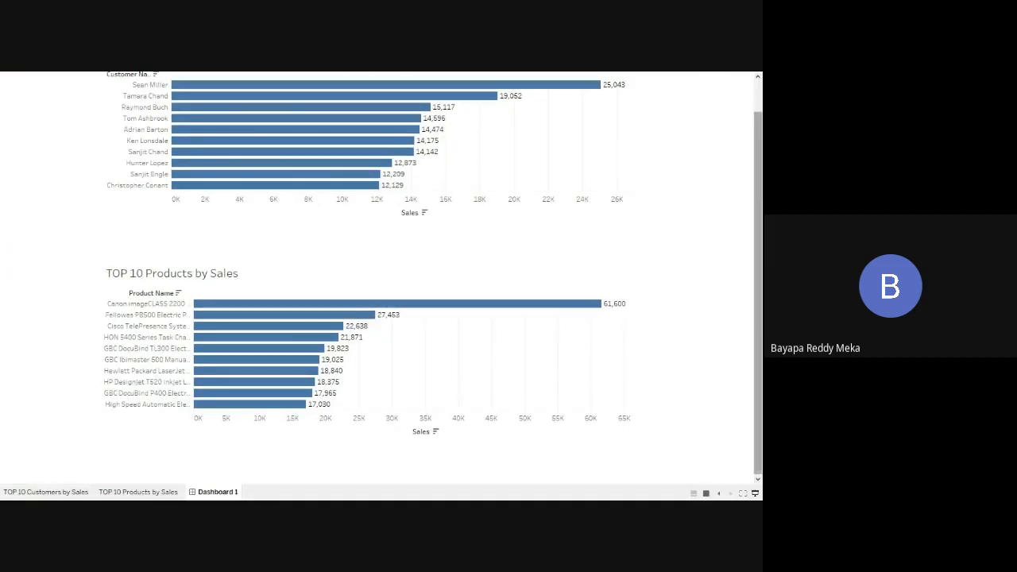
pyautogui.scroll(2, 746, 114)
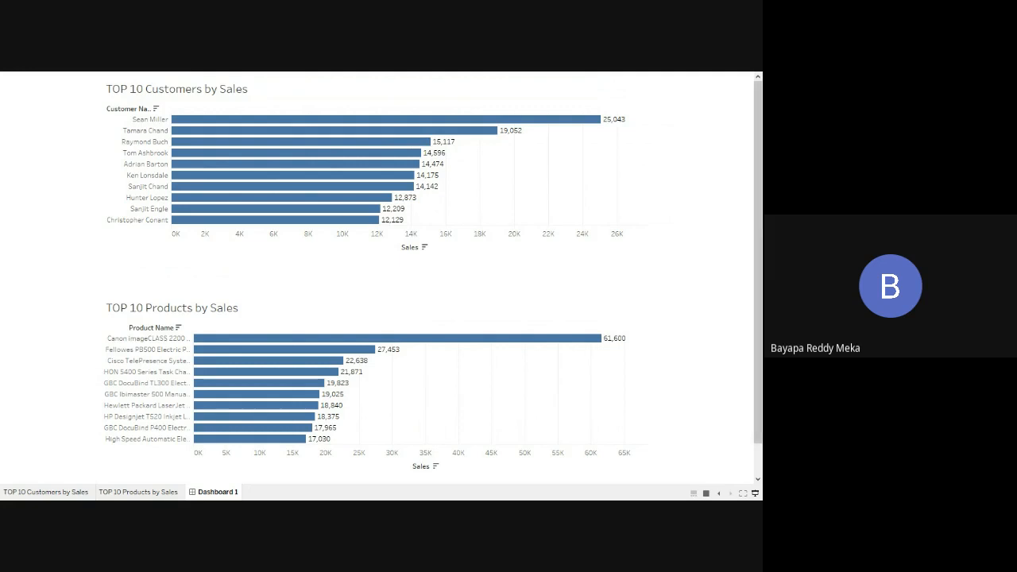
pyautogui.click(756, 493)
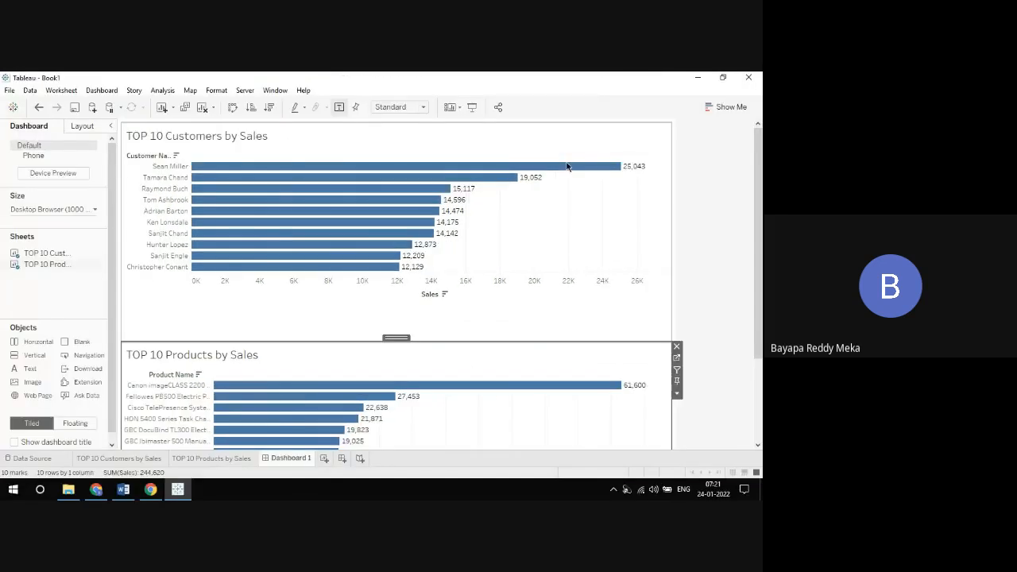
# Step: From the dashboard, open the customers worksheet and set the Customer Name filter to the top 15 by Sales Sum
pyautogui.click(576, 146)
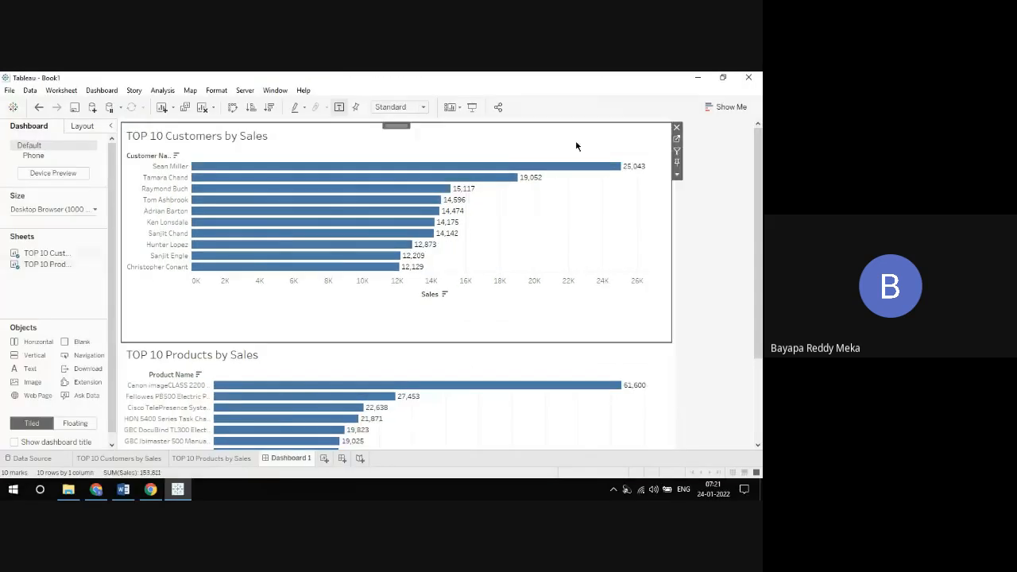
pyautogui.click(676, 139)
pyautogui.click(357, 145)
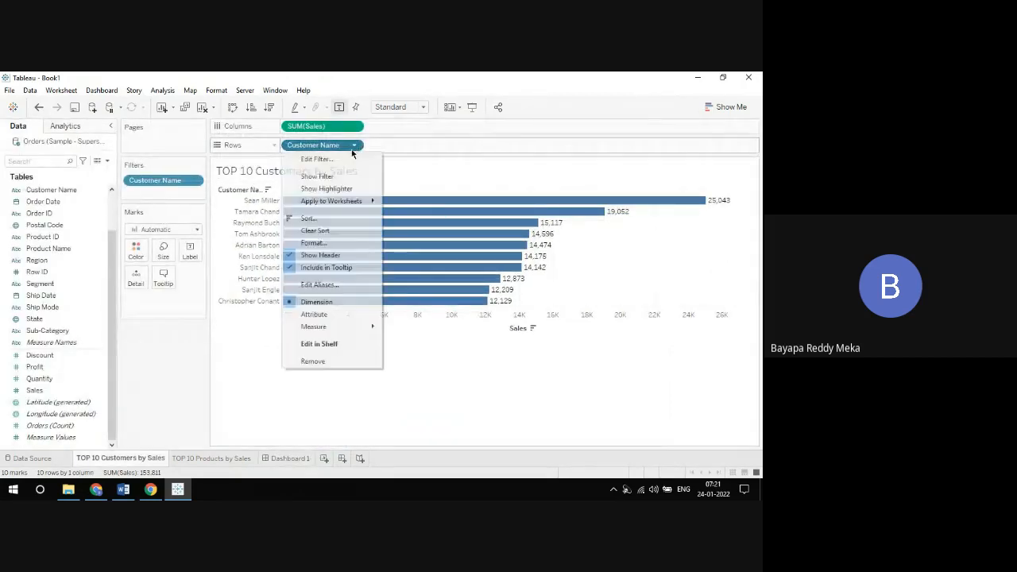
pyautogui.click(344, 154)
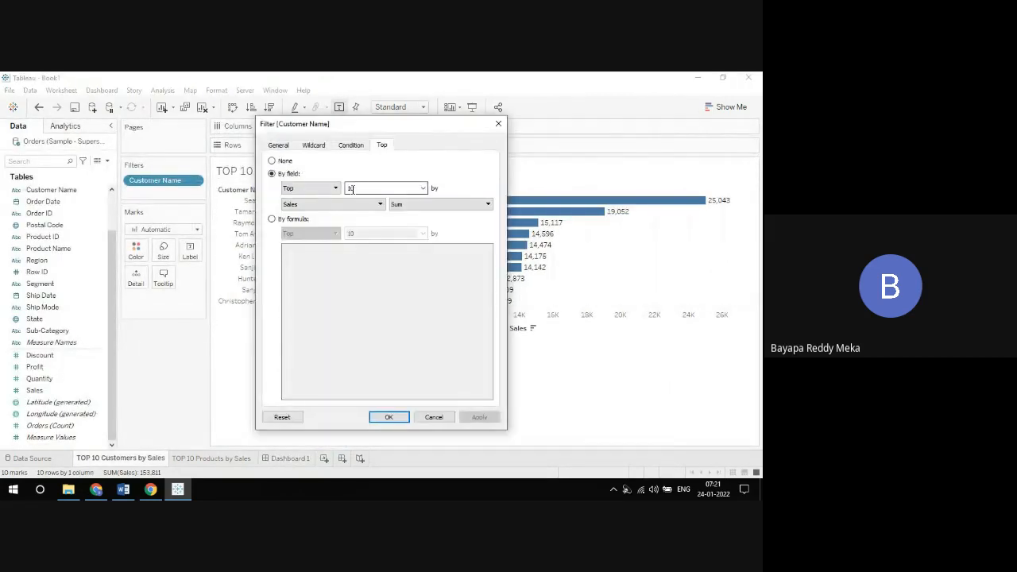
pyautogui.write('15')
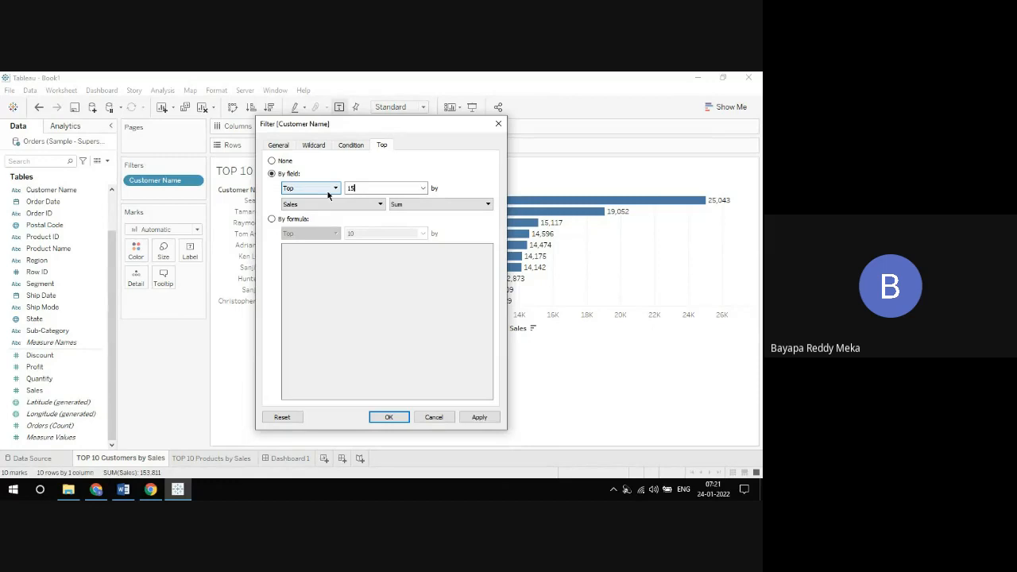
pyautogui.click(387, 416)
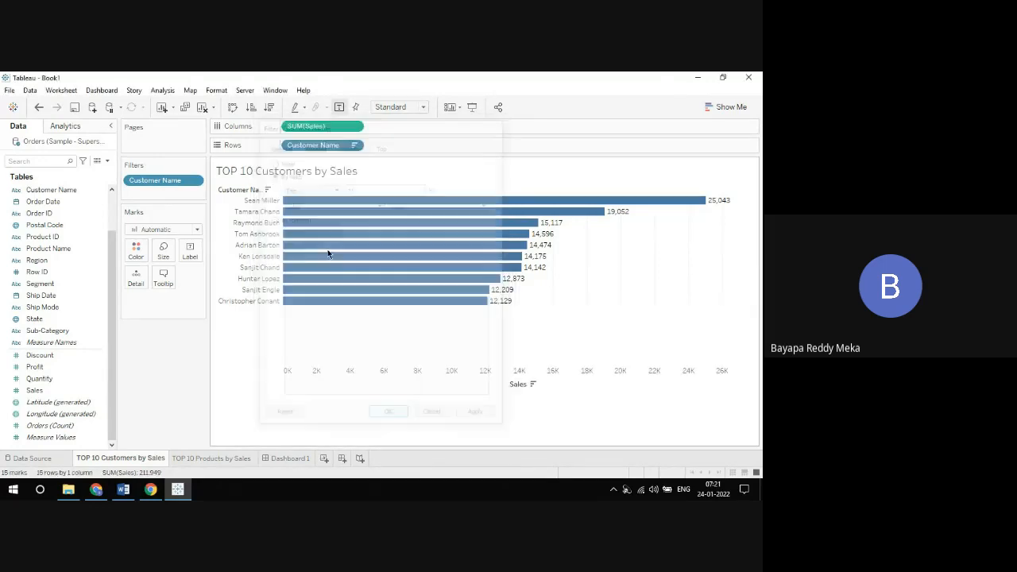
# Step: Change the customers chart title to "Top 15 Customers by Sales" and return to Dashboard 1
pyautogui.doubleClick(260, 170)
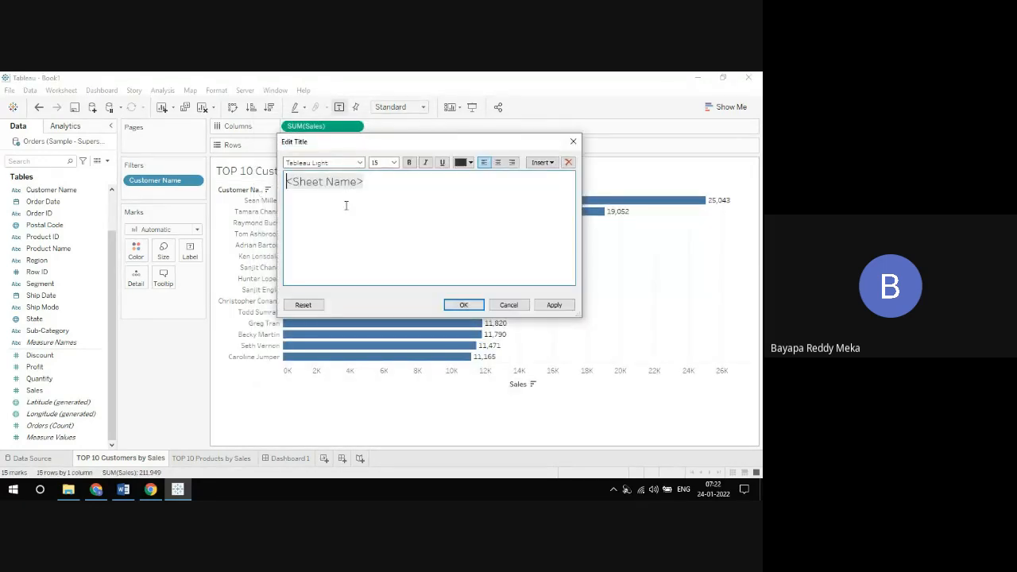
pyautogui.hotkey('ctrl', 'a')
pyautogui.write('To')
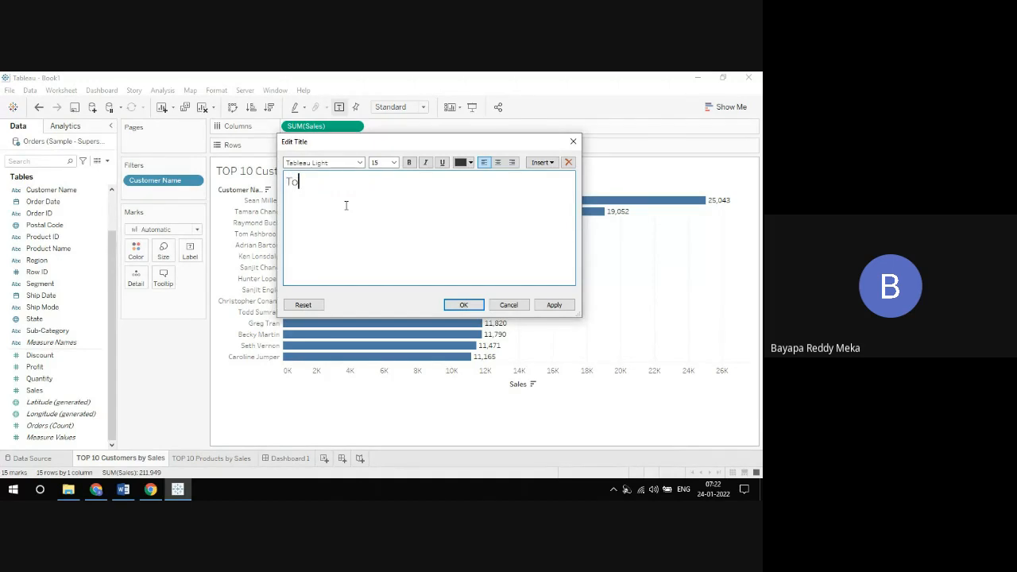
pyautogui.write('p 15 Customers by Sales')
pyautogui.click(449, 304)
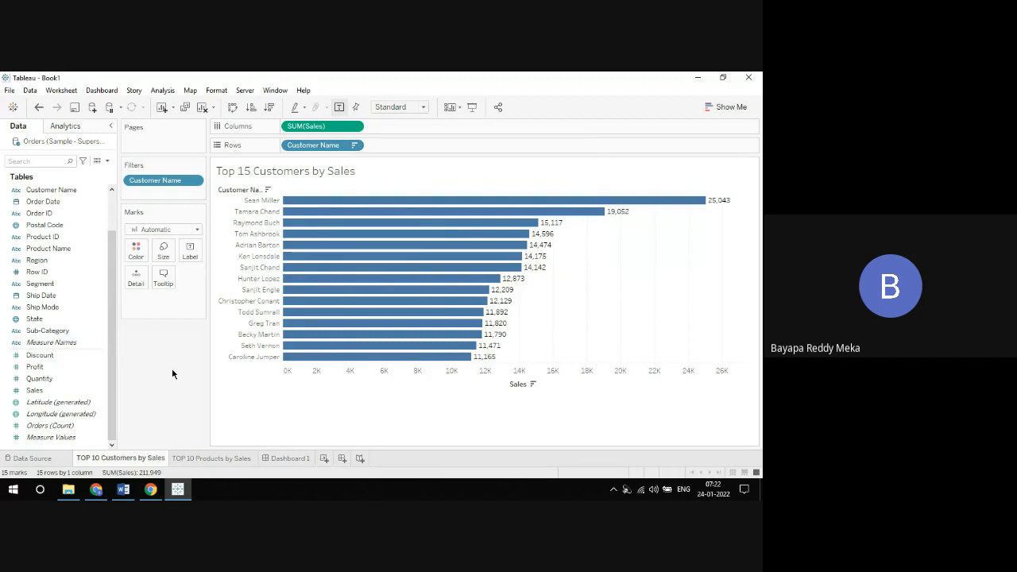
pyautogui.click(287, 458)
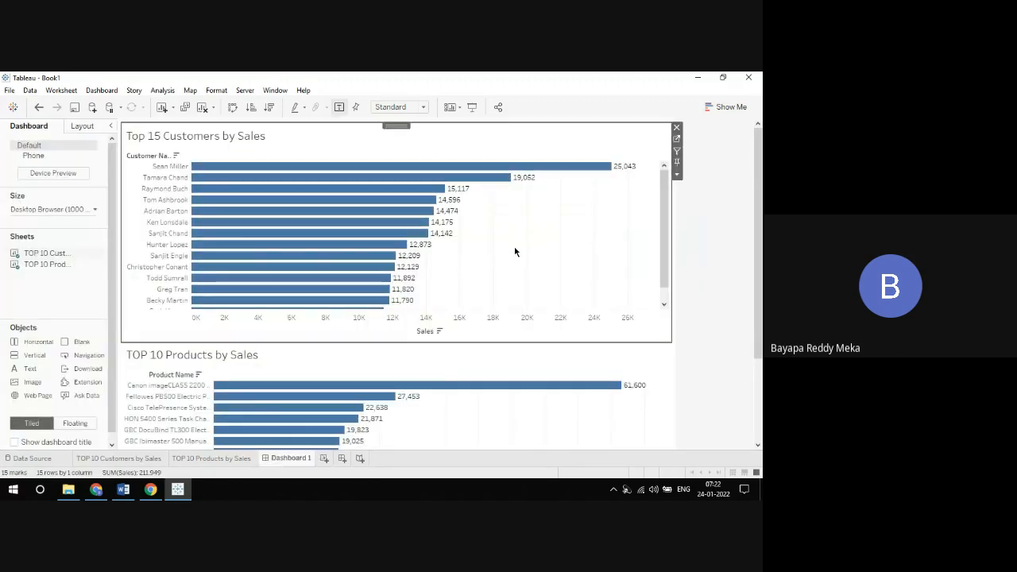
# Step: Save the workbook as Book1 in the Tableau Packaged Workbook (*.twbx) format
pyautogui.click(9, 94)
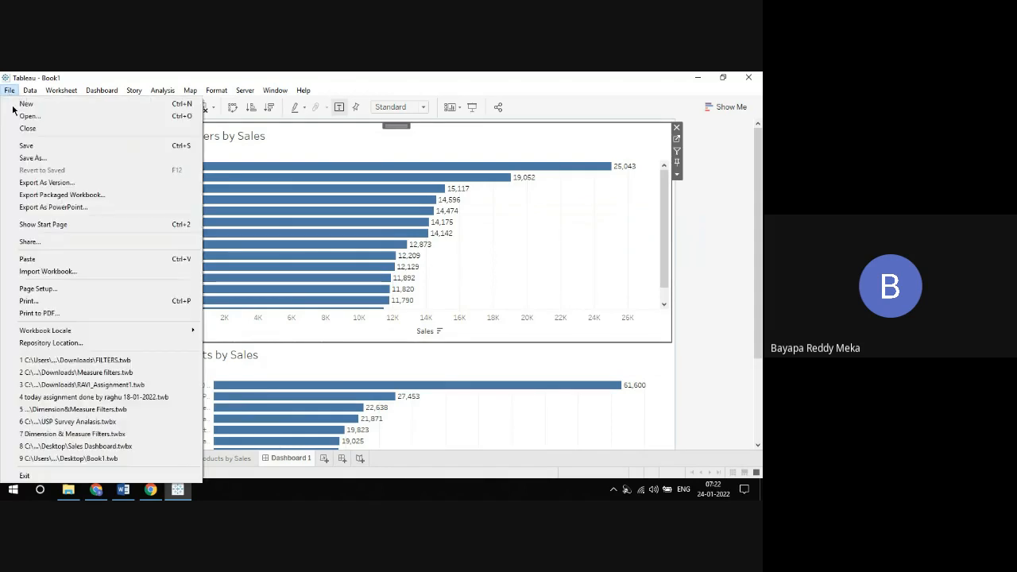
pyautogui.click(28, 158)
pyautogui.click(107, 309)
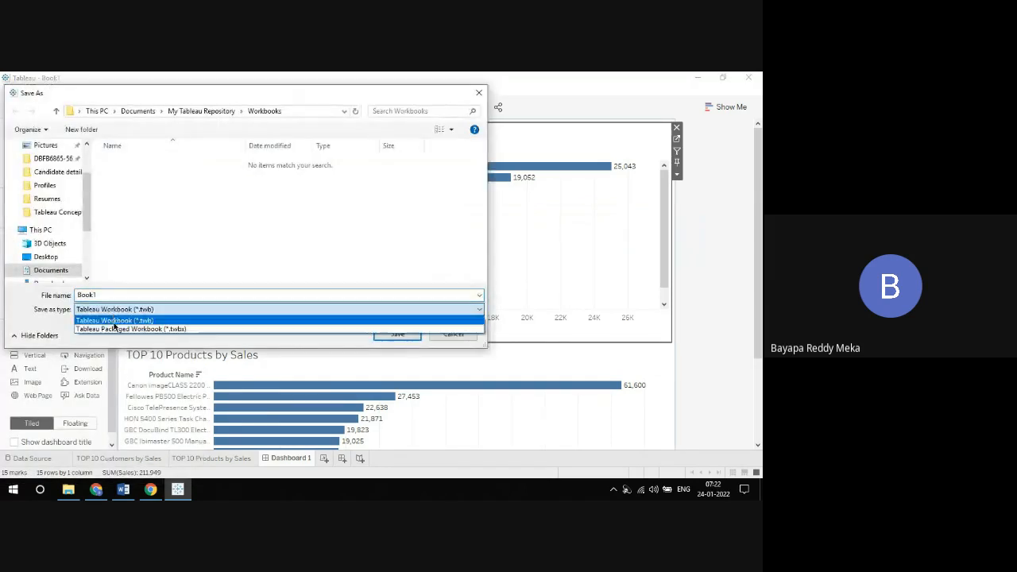
pyautogui.click(113, 327)
pyautogui.click(397, 333)
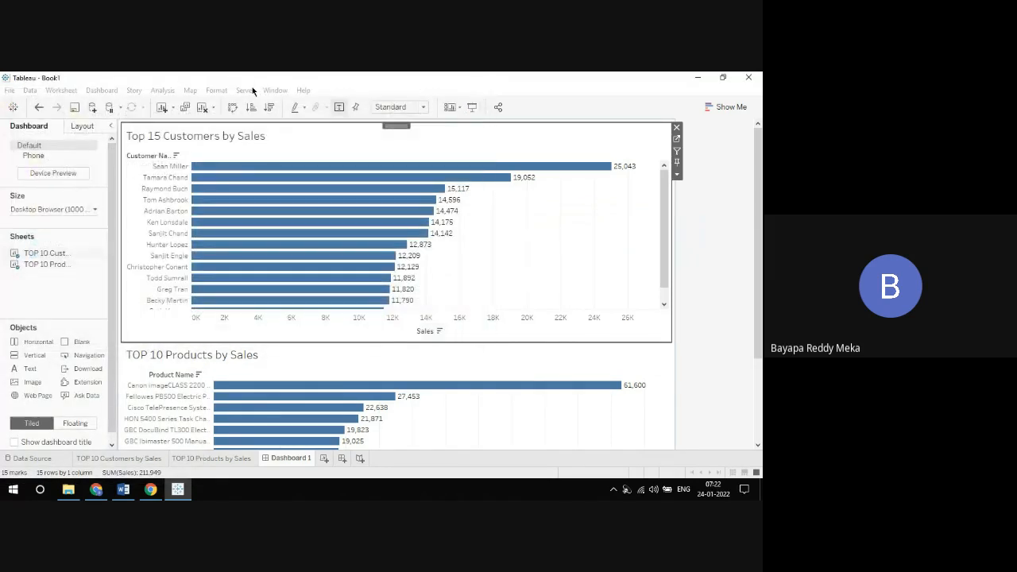
pyautogui.click(245, 92)
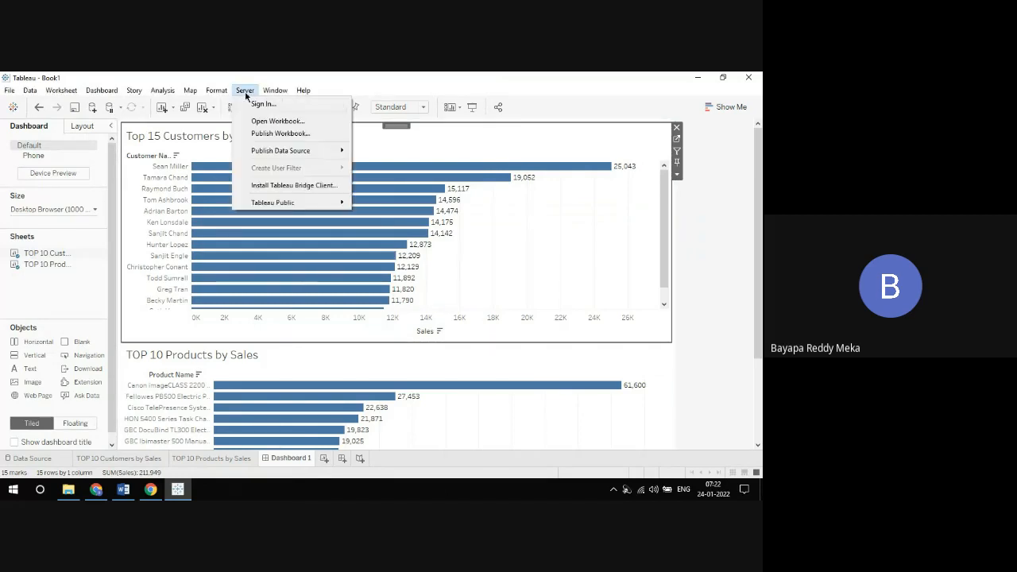
pyautogui.click(426, 92)
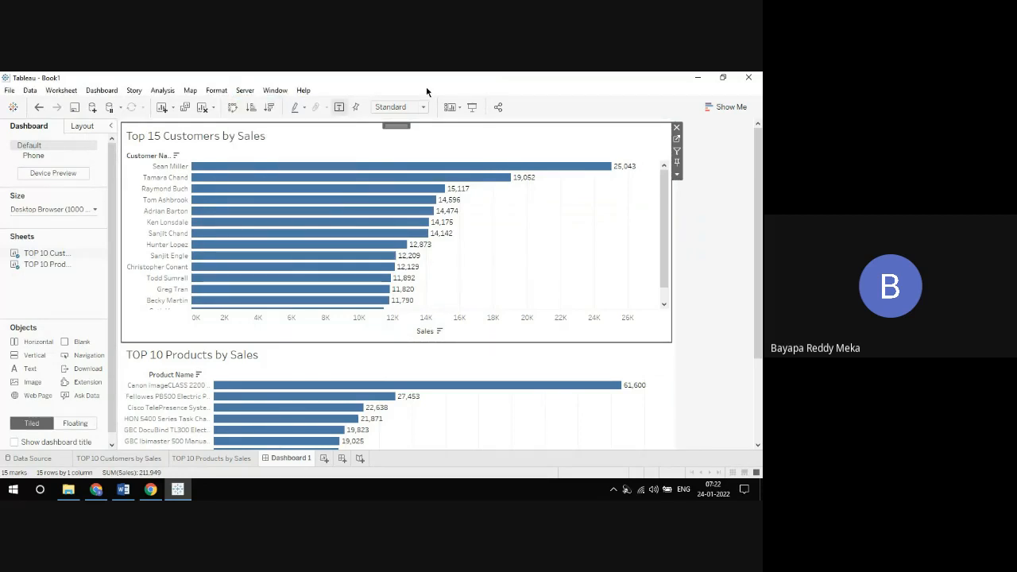
pyautogui.moveTo(357, 182)
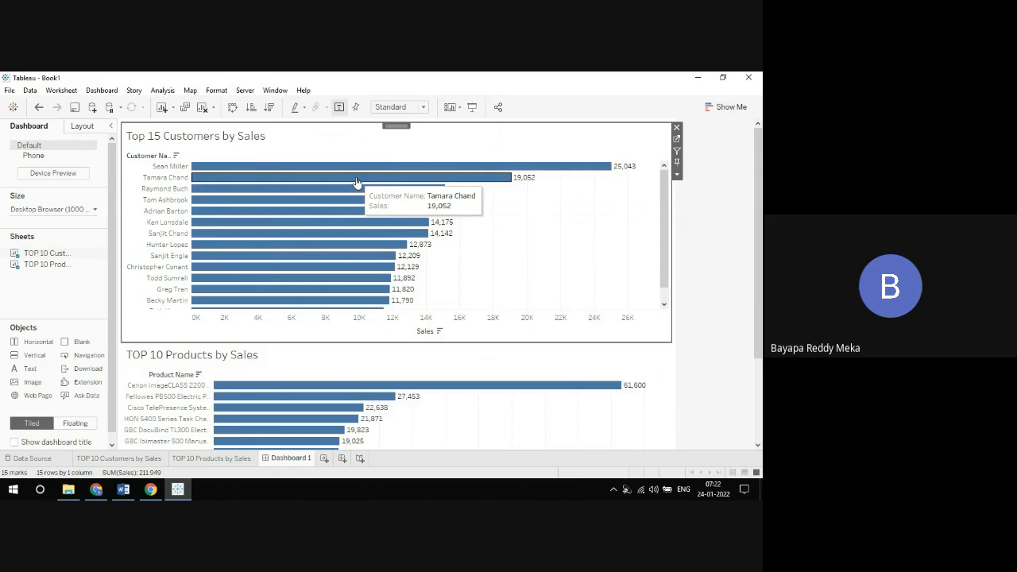
pyautogui.click(728, 205)
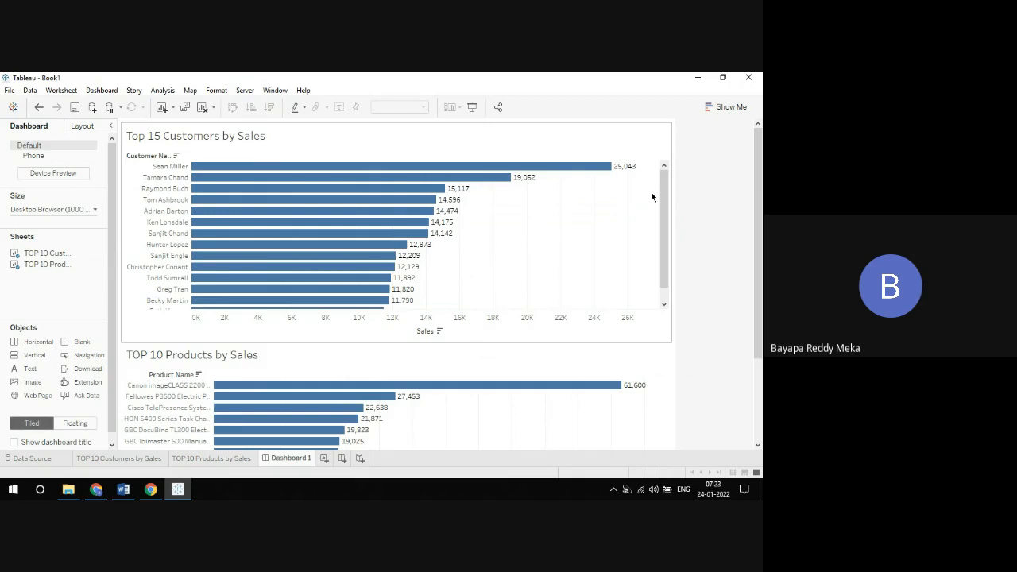
# Step: Go from the dashboard's customers chart to its worksheet and widen the Data pane
pyautogui.click(662, 148)
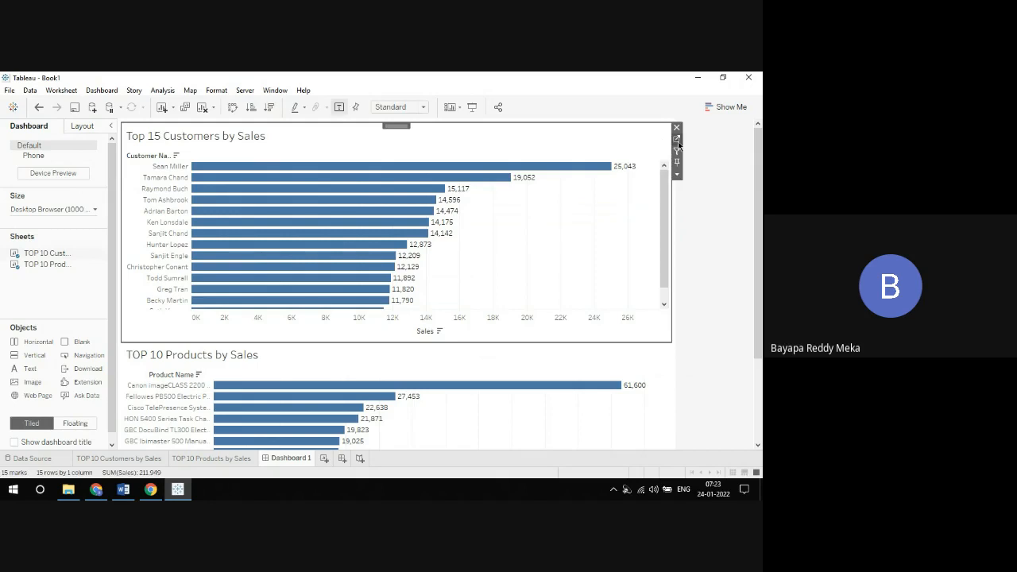
pyautogui.click(676, 140)
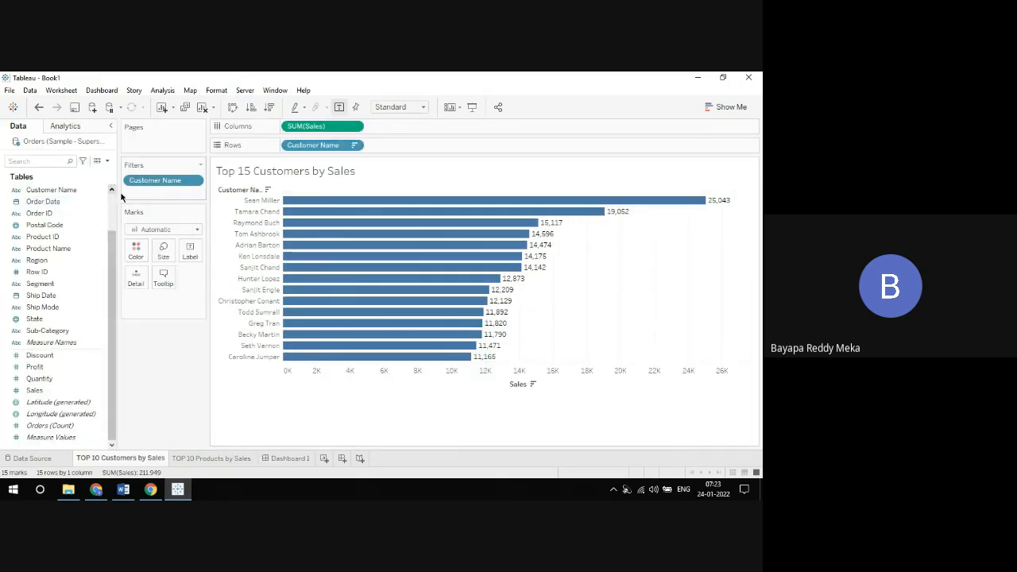
pyautogui.moveTo(116, 190); pyautogui.dragTo(146, 237)
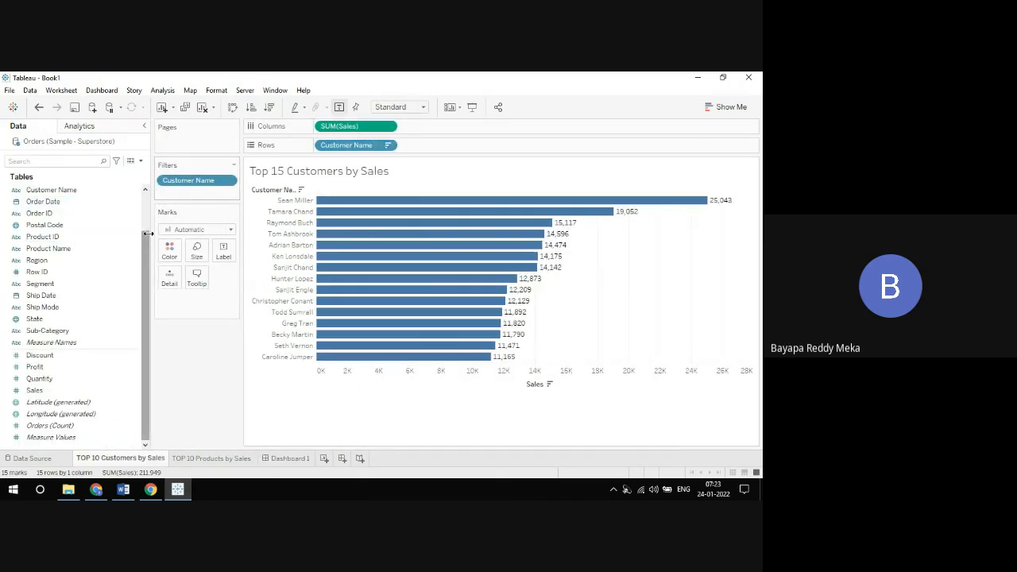
pyautogui.scroll(1, 146, 237)
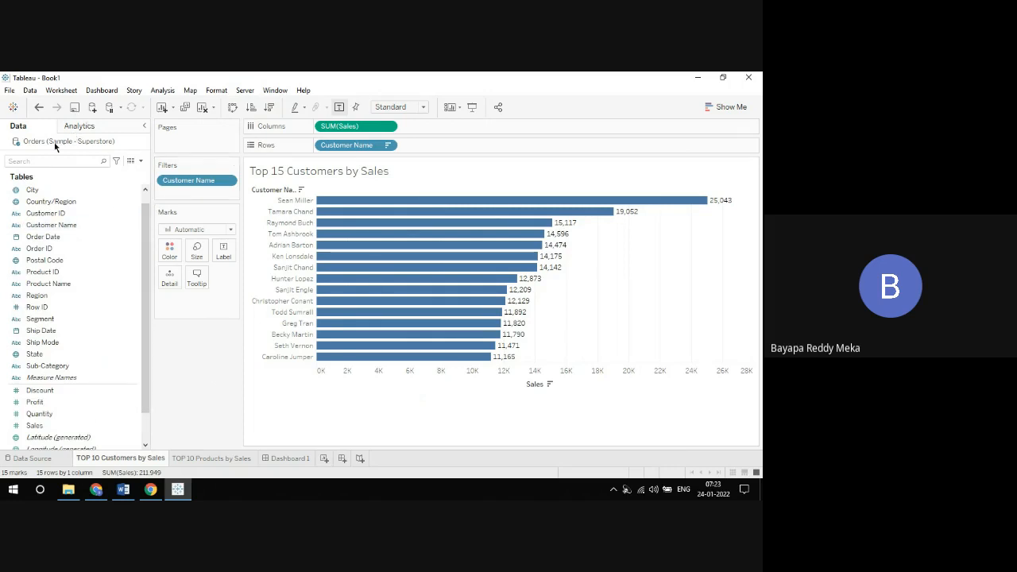
# Step: Search the data source fields for "ci" and clear the search
pyautogui.click(29, 159)
pyautogui.click(141, 161)
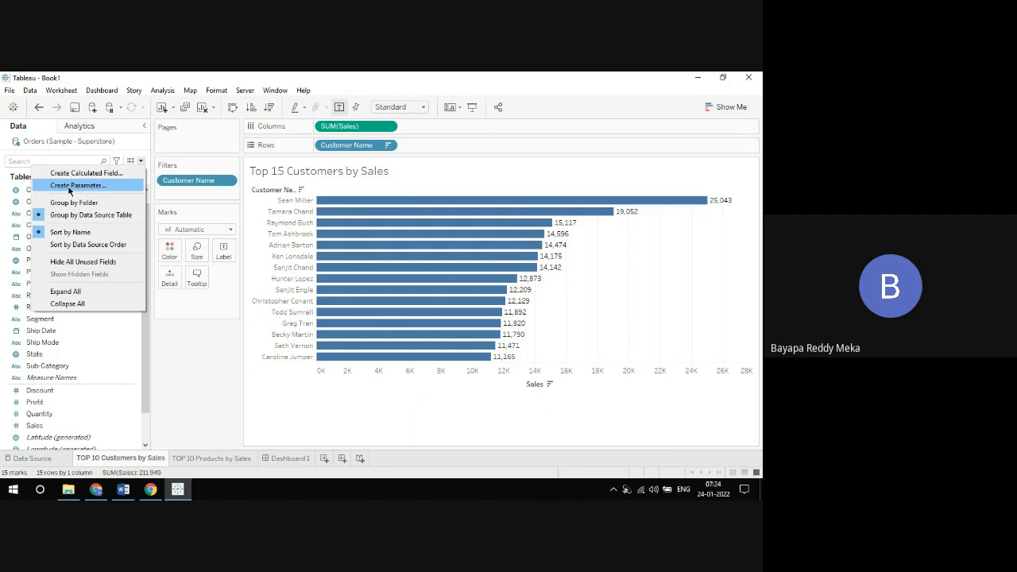
pyautogui.click(189, 352)
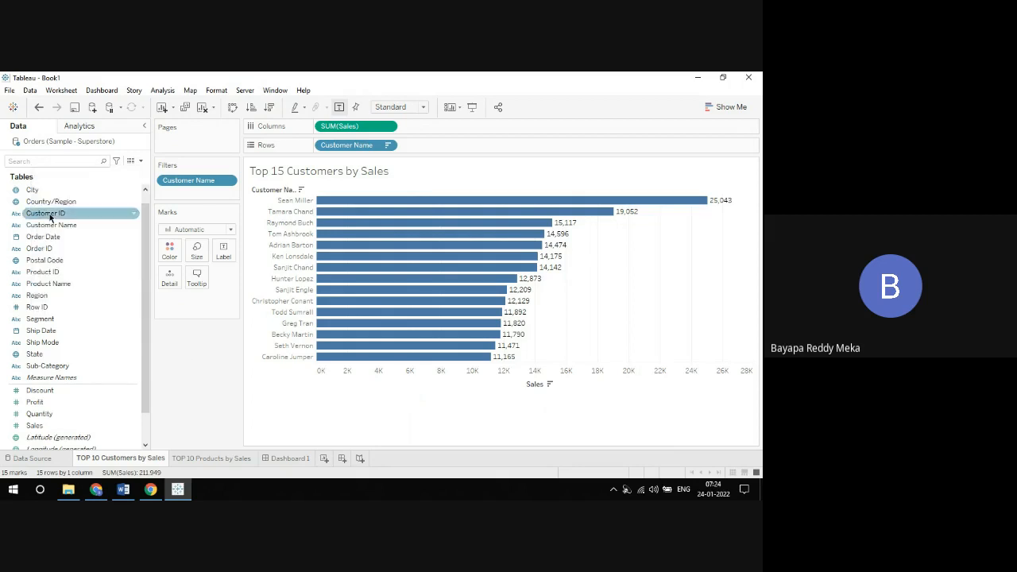
pyautogui.click(54, 162)
pyautogui.write('ci')
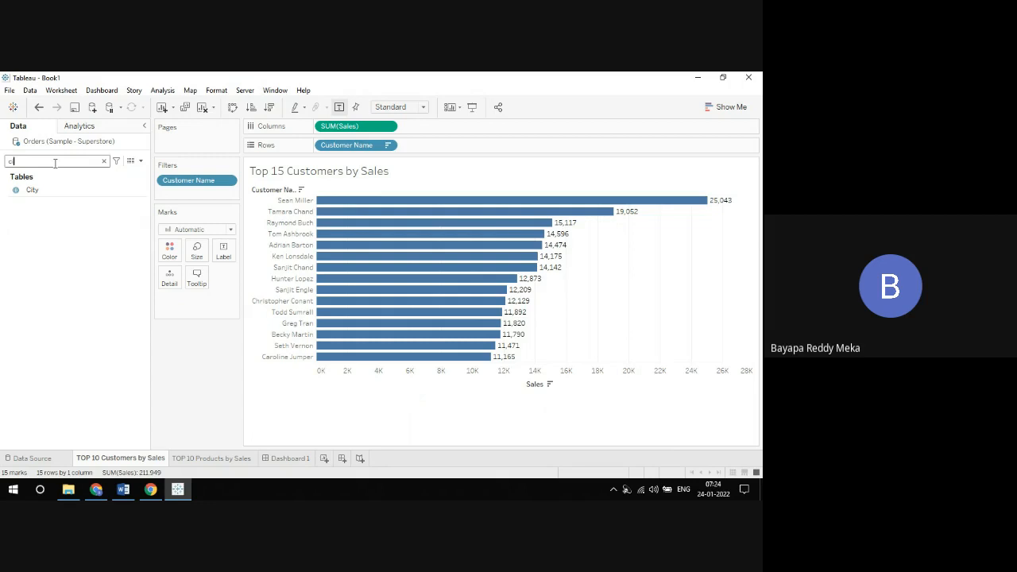
pyautogui.press('BackSpace')
pyautogui.press('BackSpace')
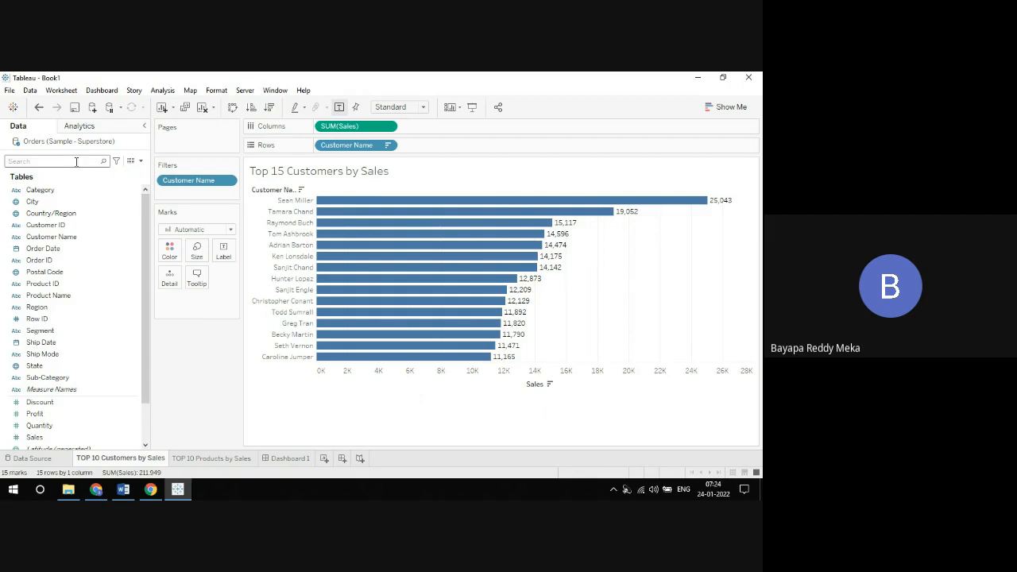
# Step: Start creating a parameter named TOP N and set its data type to Integer
pyautogui.click(141, 161)
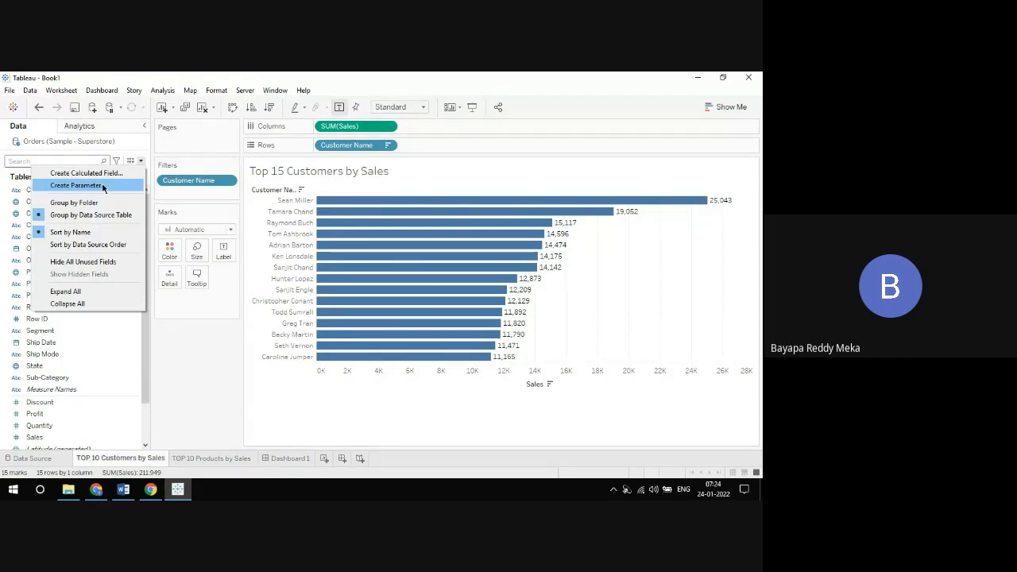
pyautogui.click(76, 185)
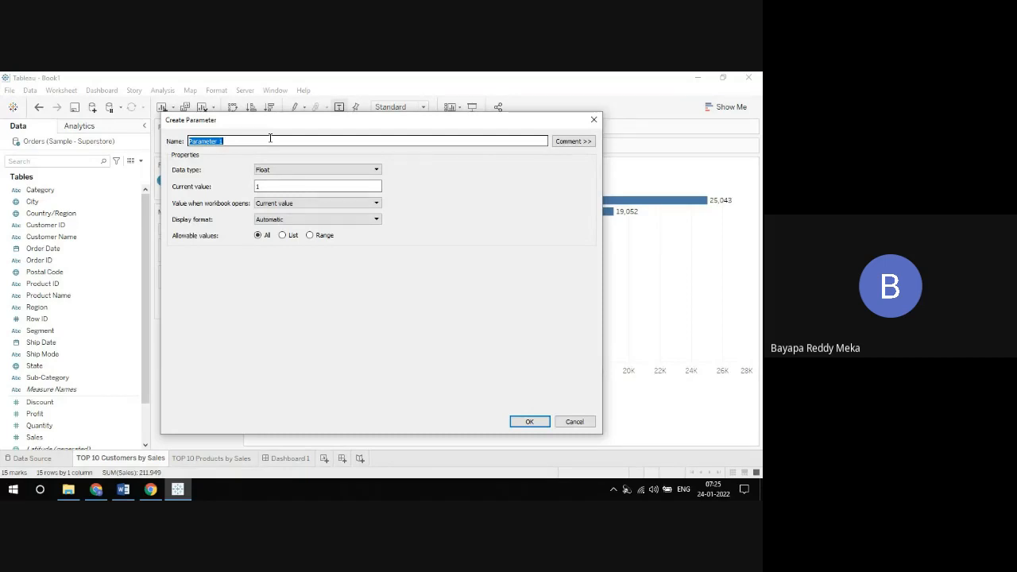
pyautogui.write('T')
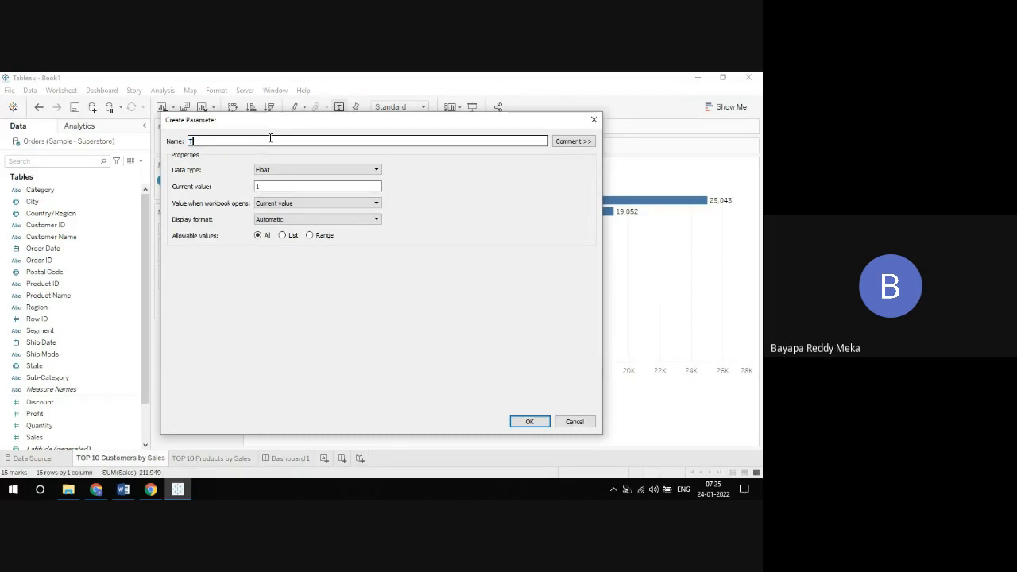
pyautogui.write('OP N')
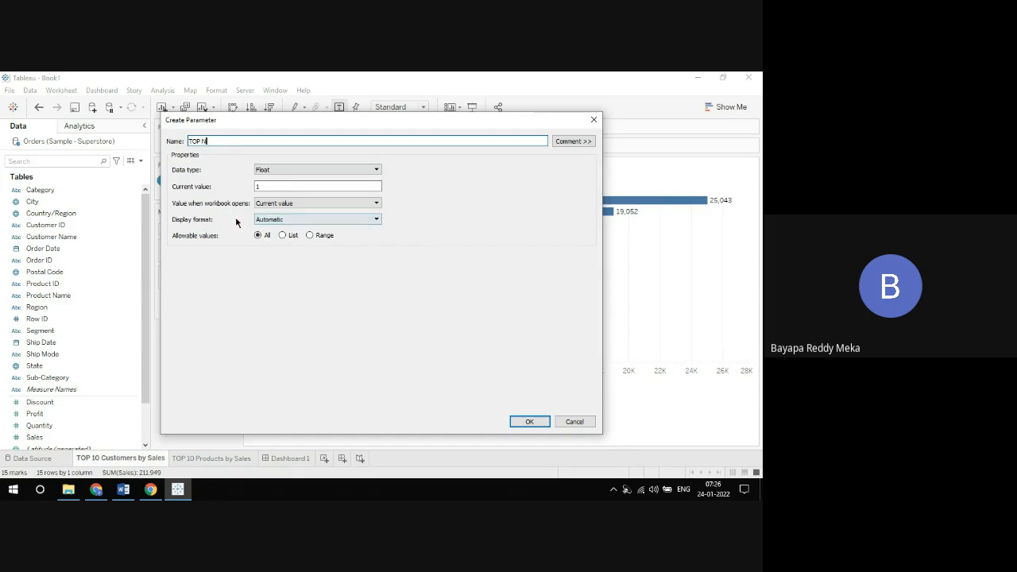
pyautogui.click(277, 220)
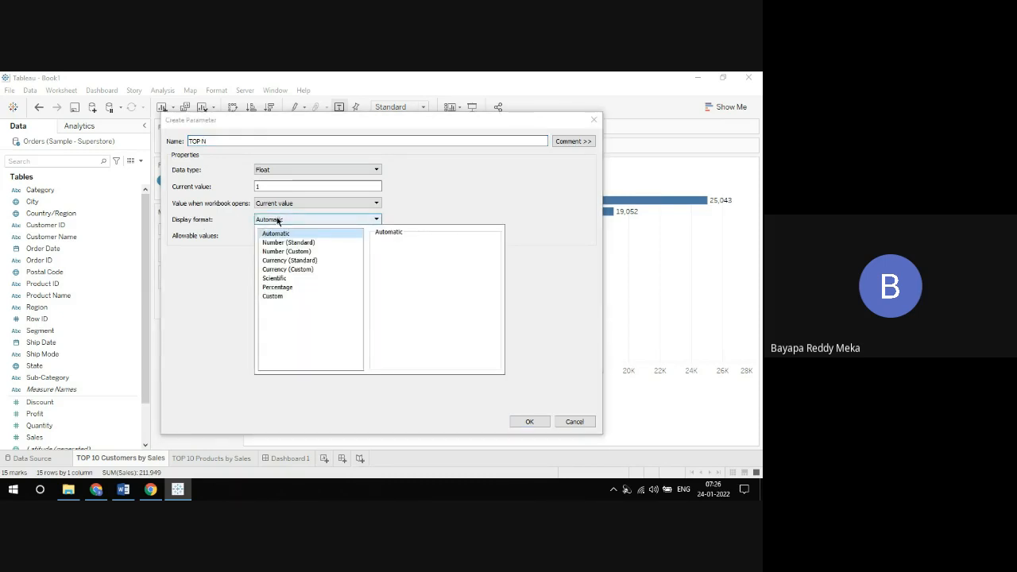
pyautogui.click(274, 168)
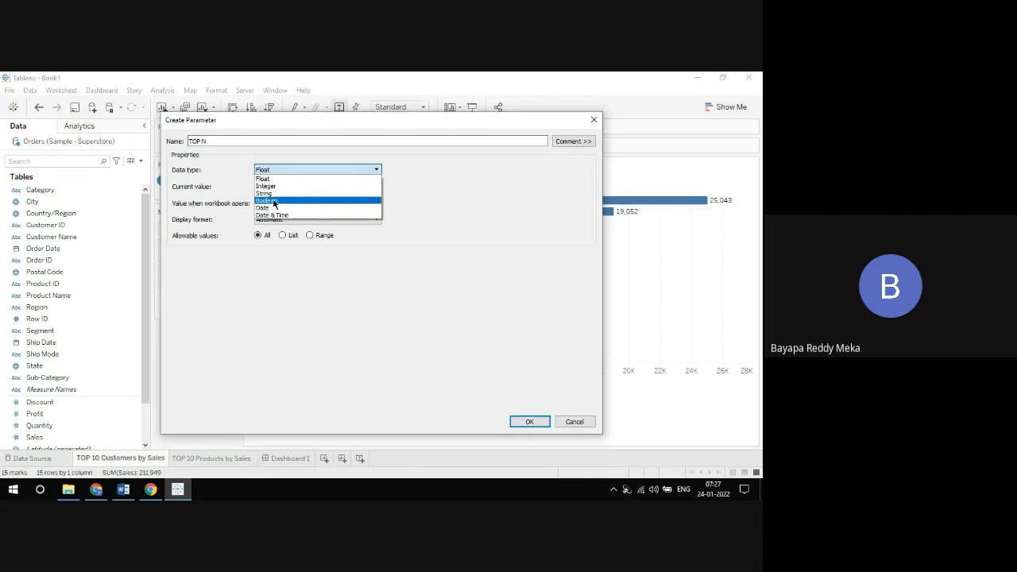
pyautogui.click(272, 186)
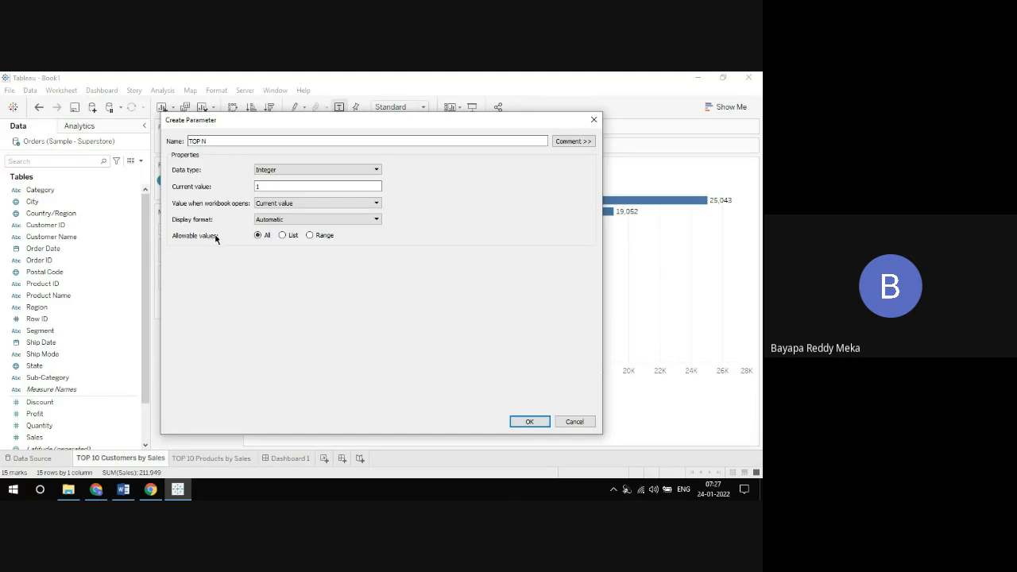
# Step: Try the List and Range settings for the parameter's allowable values, narrow the dialog, and return the setting to All
pyautogui.click(282, 236)
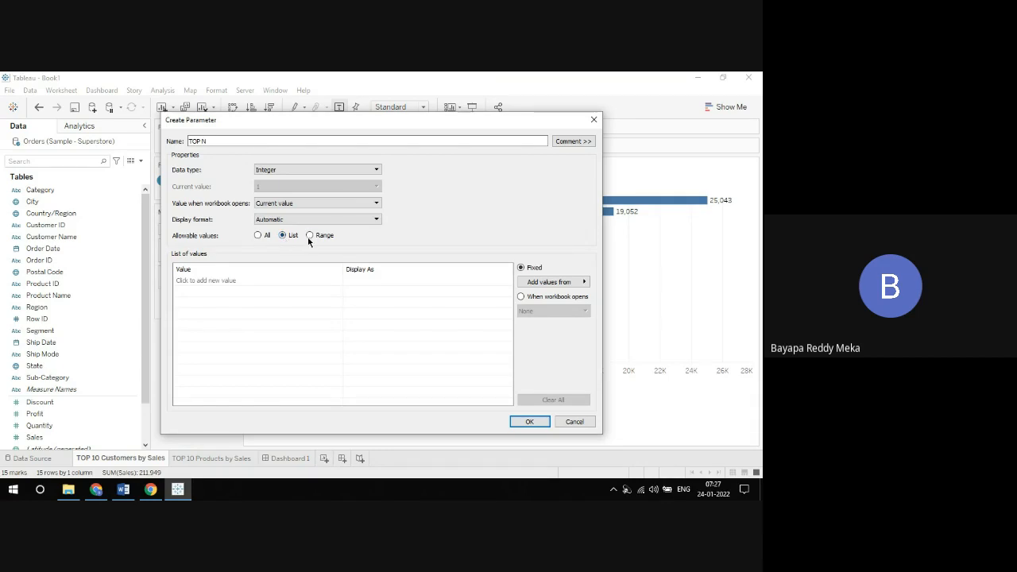
pyautogui.click(309, 236)
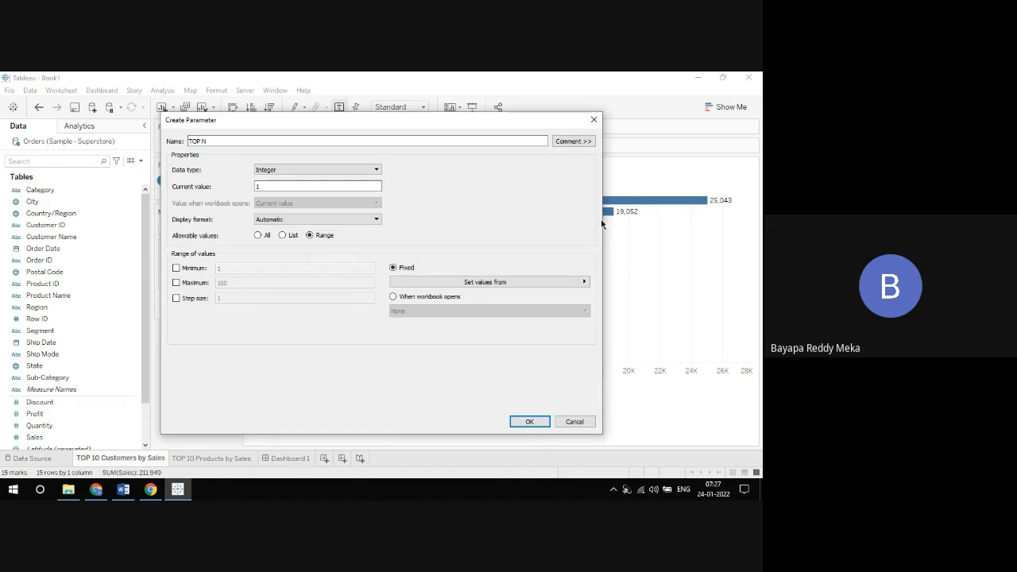
pyautogui.moveTo(602, 223); pyautogui.dragTo(462, 224)
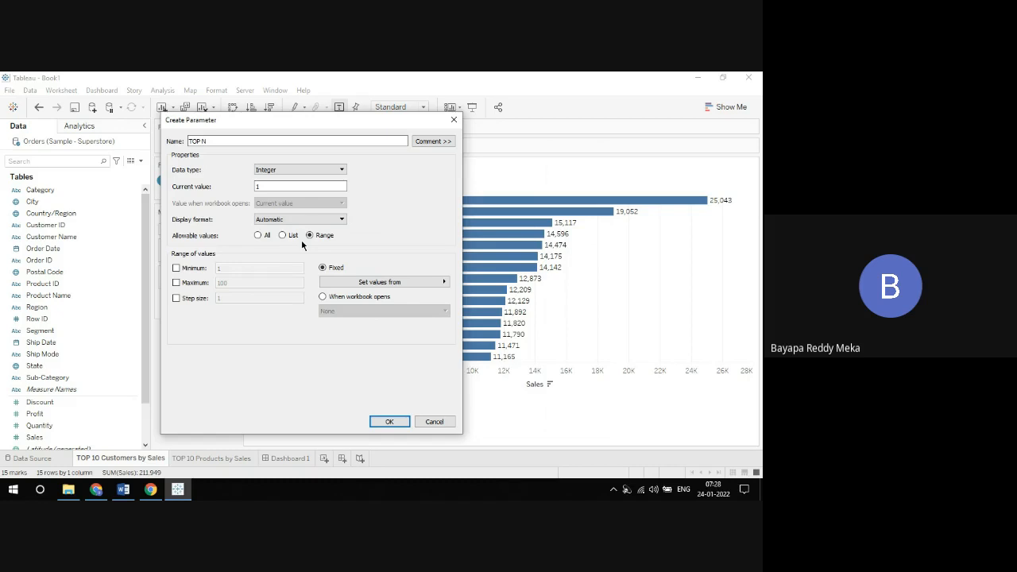
pyautogui.click(259, 236)
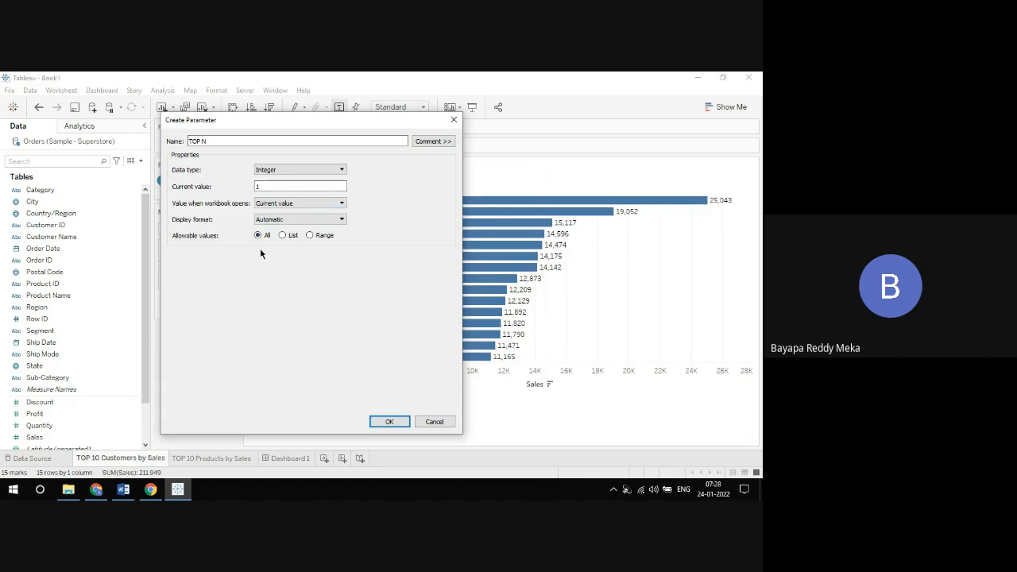
# Step: Finish creating the TOP N parameter and enlarge the Parameters section of the Data pane
pyautogui.click(393, 419)
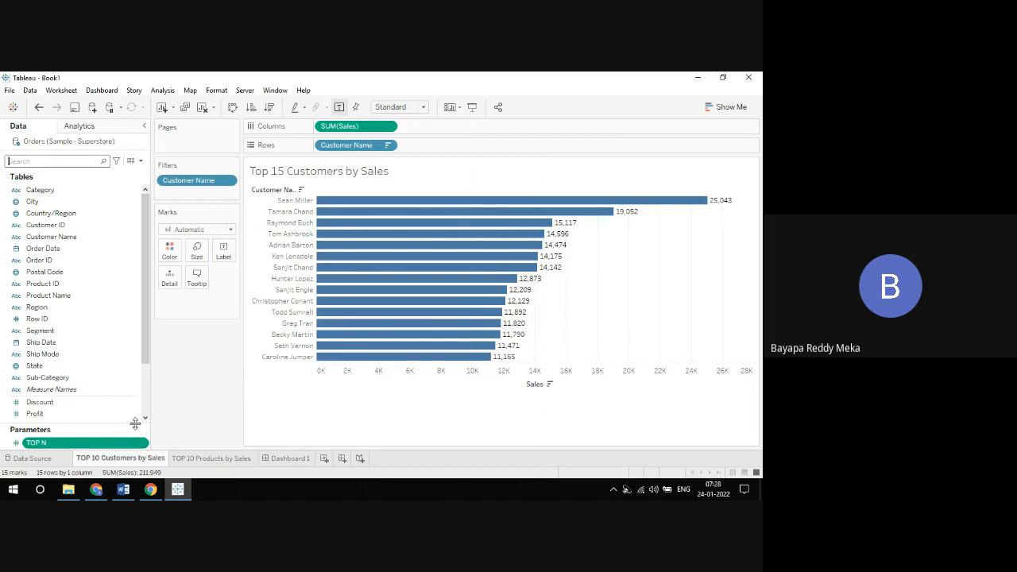
pyautogui.moveTo(103, 429); pyautogui.dragTo(118, 332)
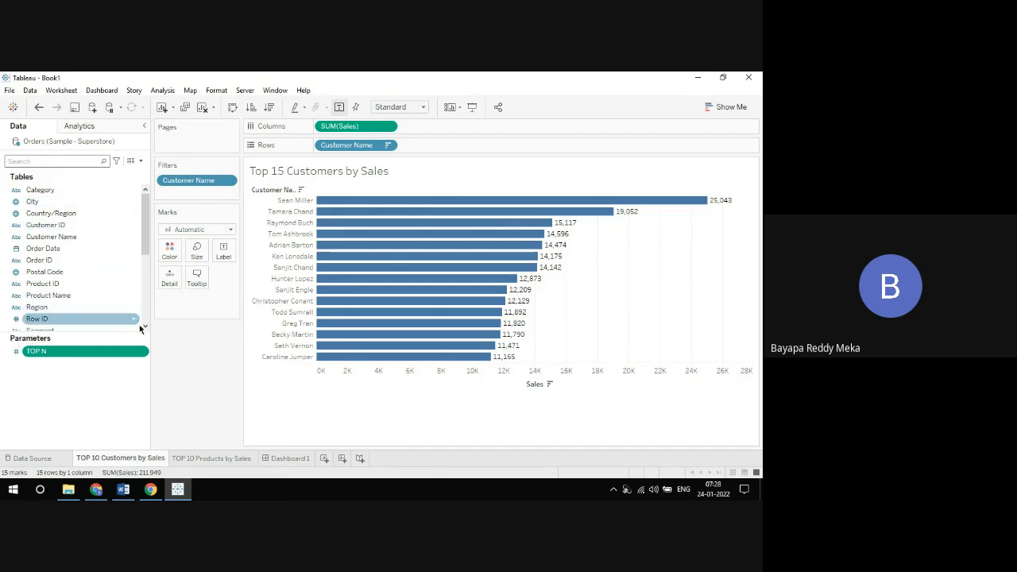
pyautogui.click(207, 377)
pyautogui.moveTo(146, 226); pyautogui.dragTo(146, 290)
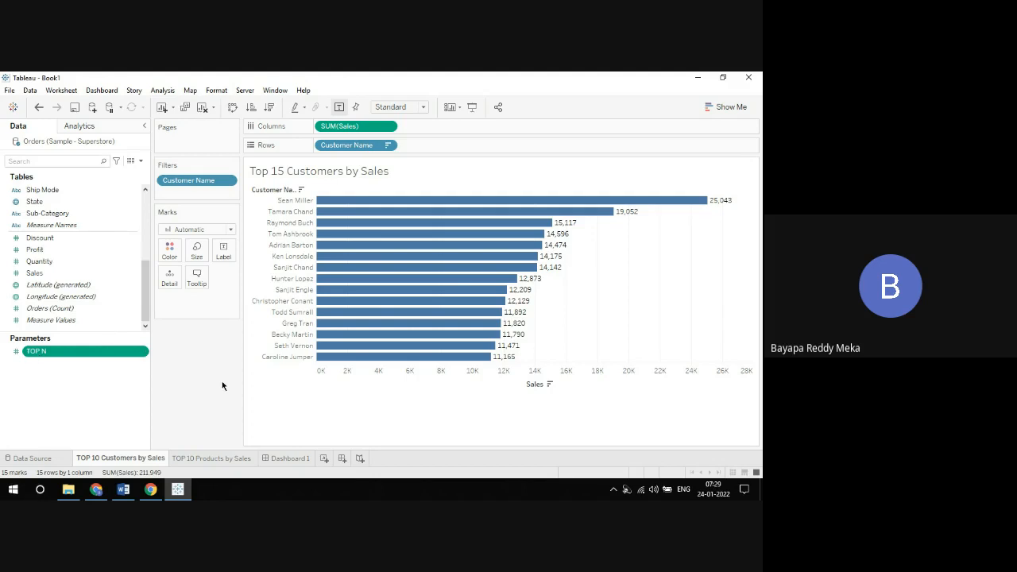
# Step: Switch to the Word notes on Tableau parameters and highlight "can use inside filters" in point 5
pyautogui.click(123, 489)
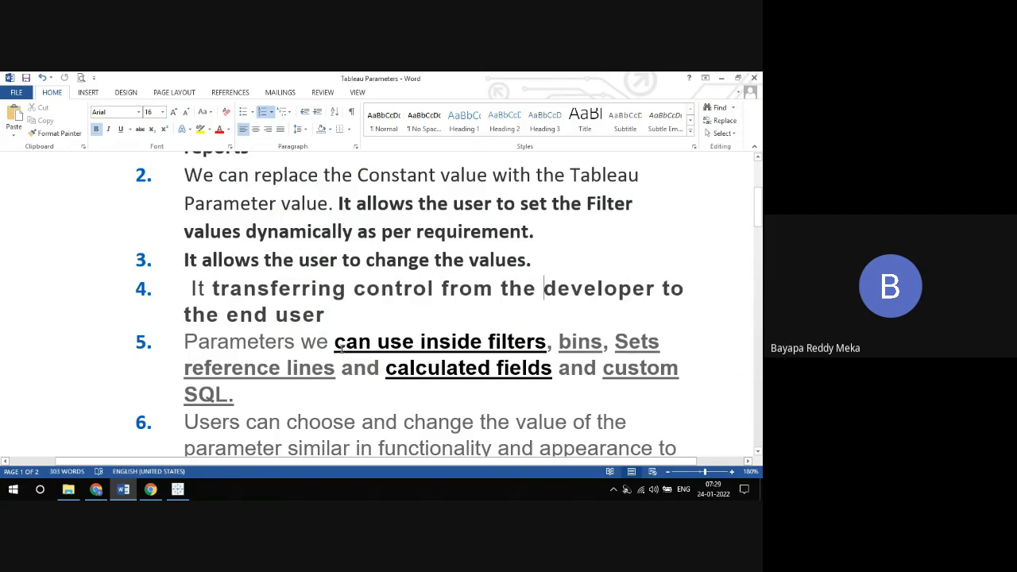
pyautogui.moveTo(337, 343); pyautogui.dragTo(545, 343)
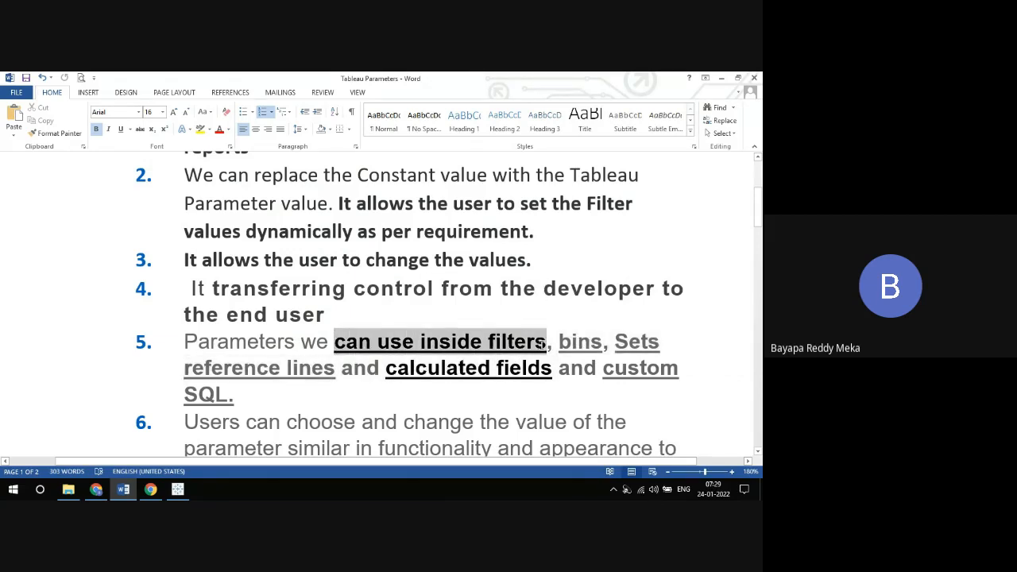
pyautogui.click(462, 363)
pyautogui.moveTo(335, 343); pyautogui.dragTo(545, 346)
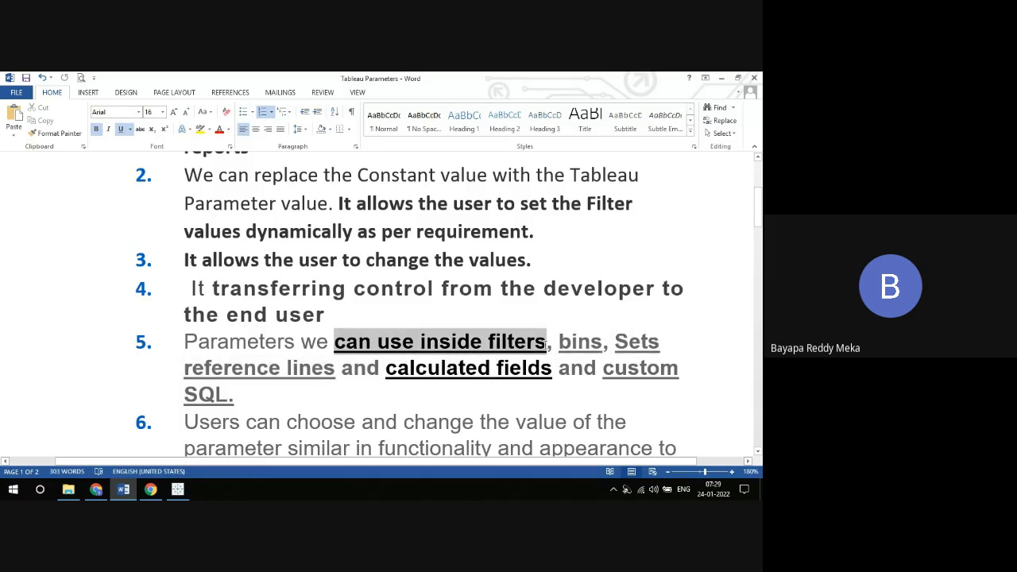
# Step: Return to Tableau and open the choices for the number of items in the Customer Name filter's Top condition
pyautogui.click(178, 490)
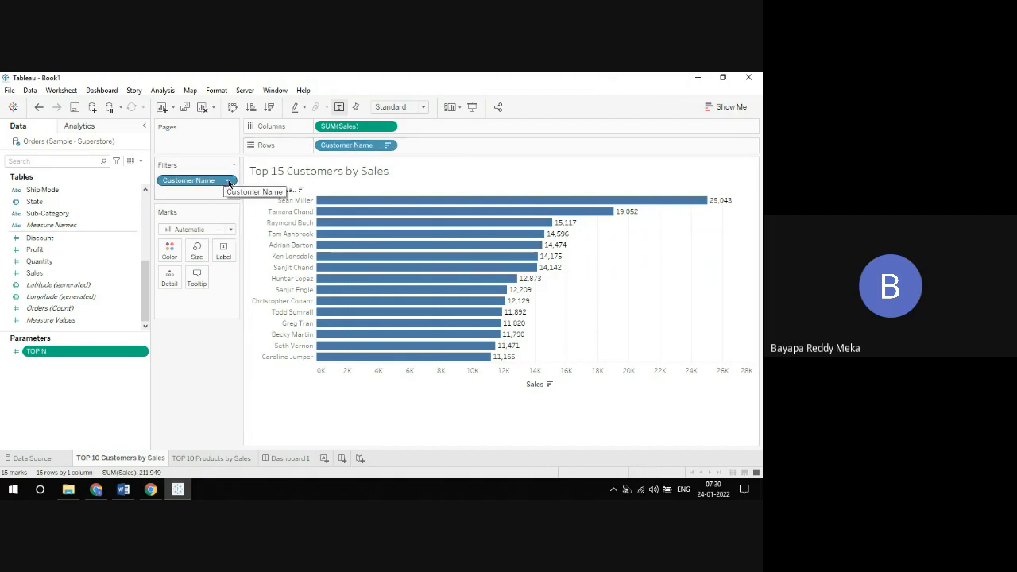
pyautogui.click(228, 181)
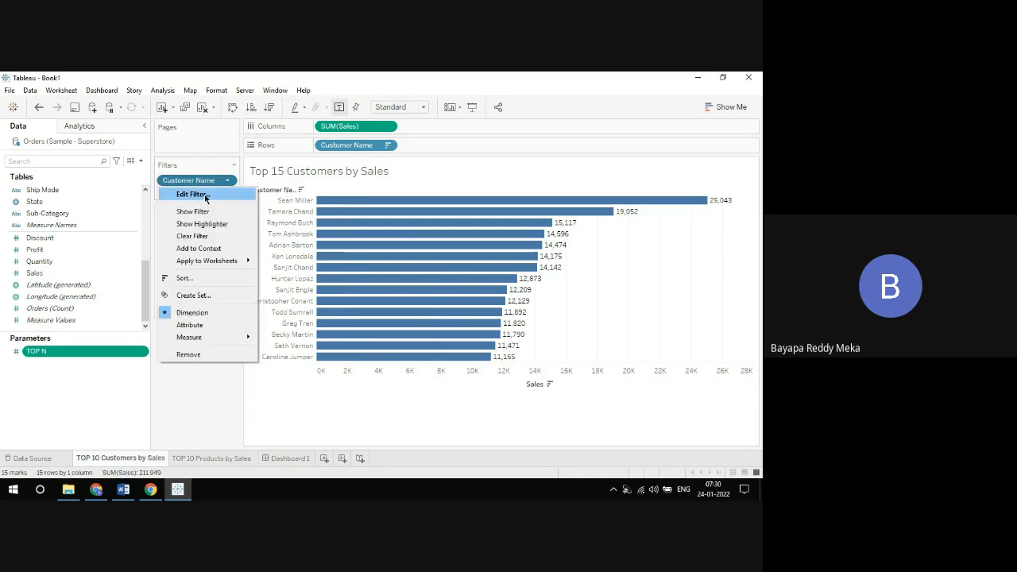
pyautogui.click(206, 196)
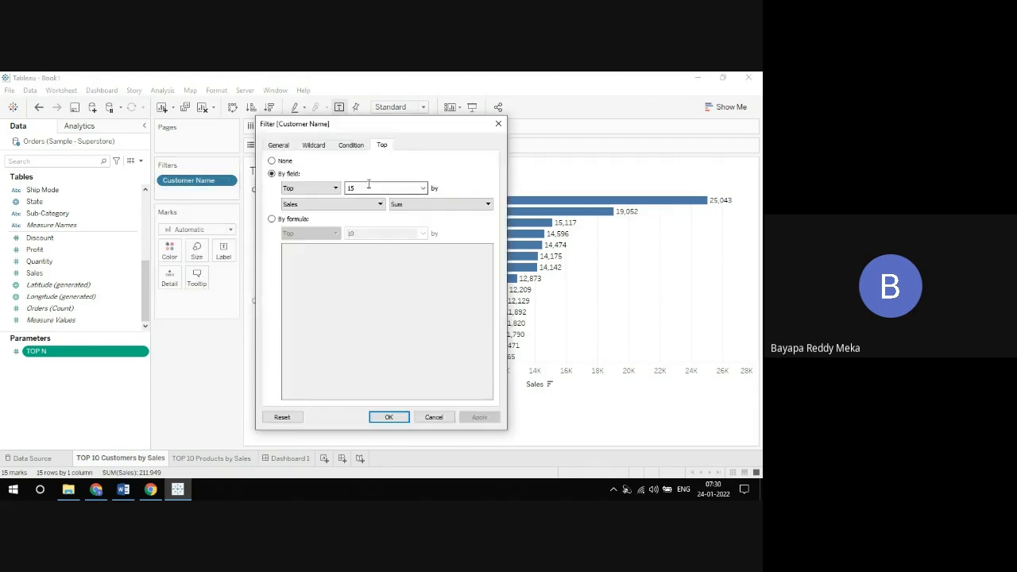
pyautogui.click(422, 188)
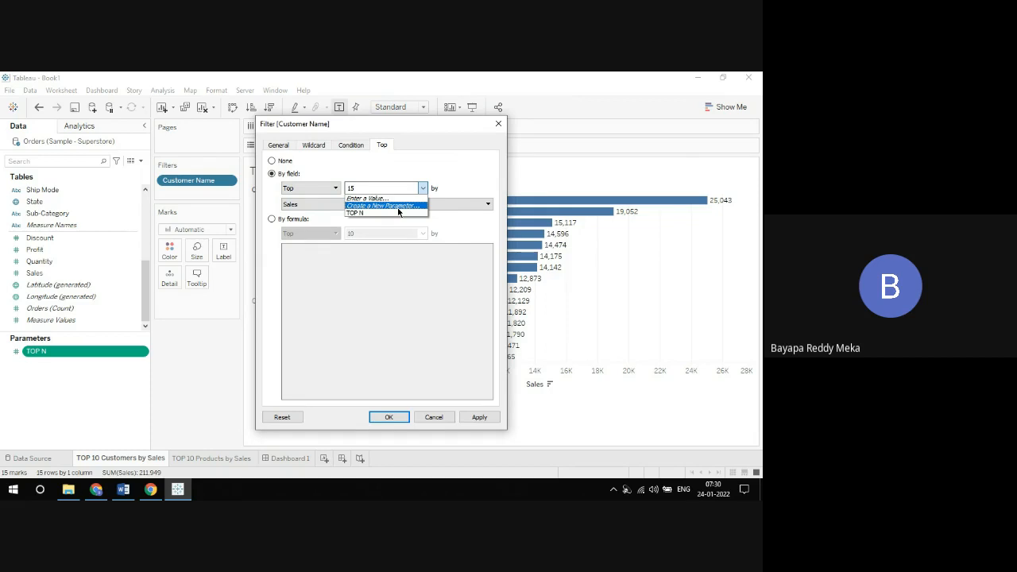
# Step: Check the Google Meet session and return to the Customer Name filter in Tableau
pyautogui.hotkey('alt', 'Tab')
pyautogui.press('Tab')
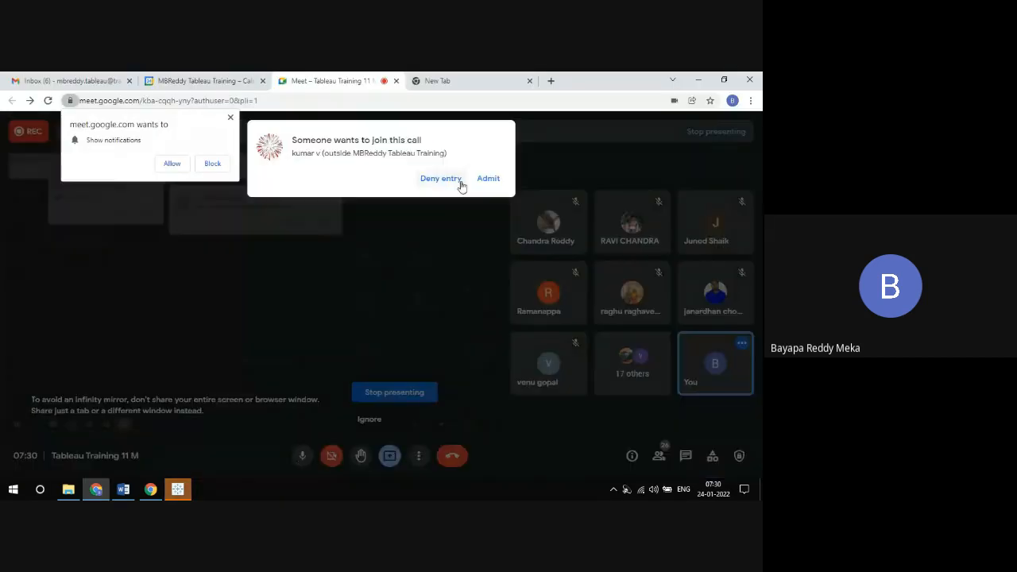
pyautogui.click(488, 178)
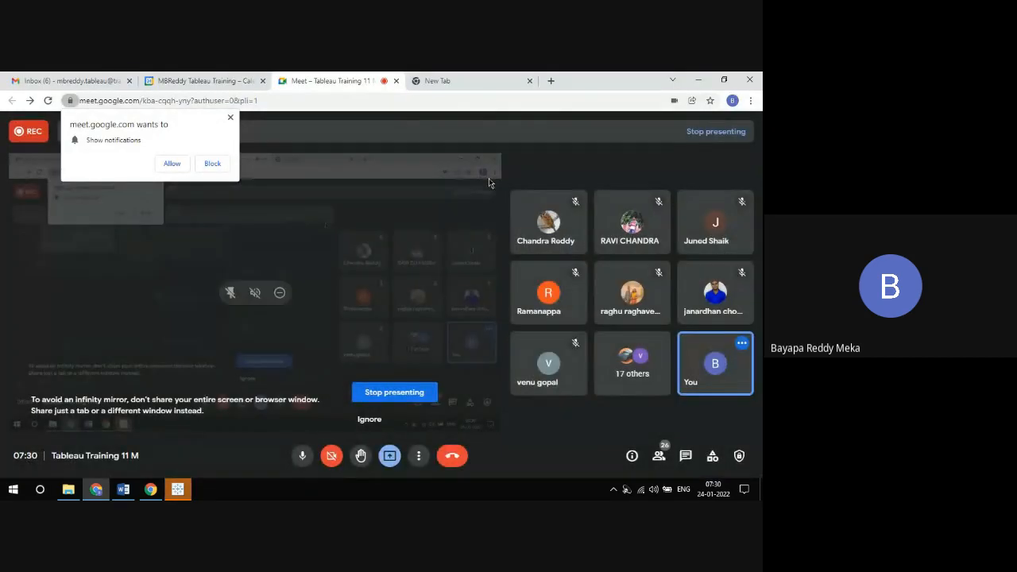
pyautogui.hotkey('alt', 'Tab')
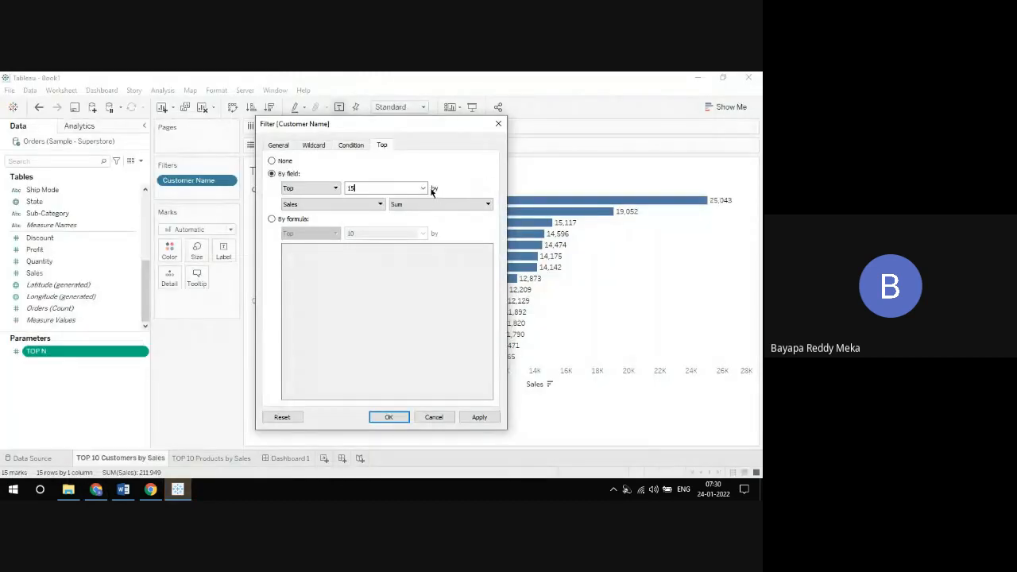
# Step: Replace the fixed count in the Customer Name filter's Top condition with the TOP N parameter
pyautogui.click(424, 188)
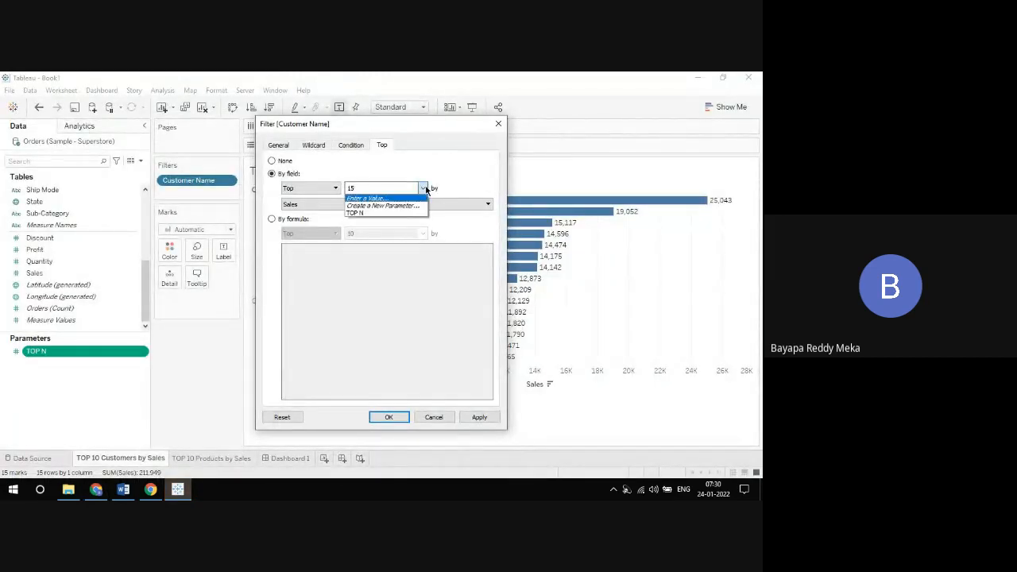
pyautogui.click(387, 212)
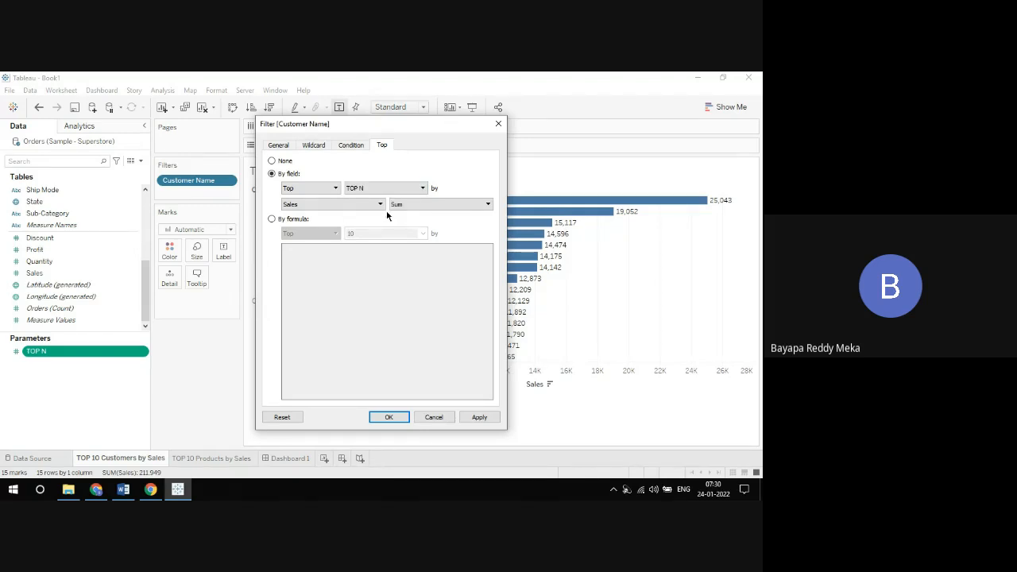
# Step: Switch to the Word notes and review the opening points about dynamic reports and replacing constant values
pyautogui.click(124, 488)
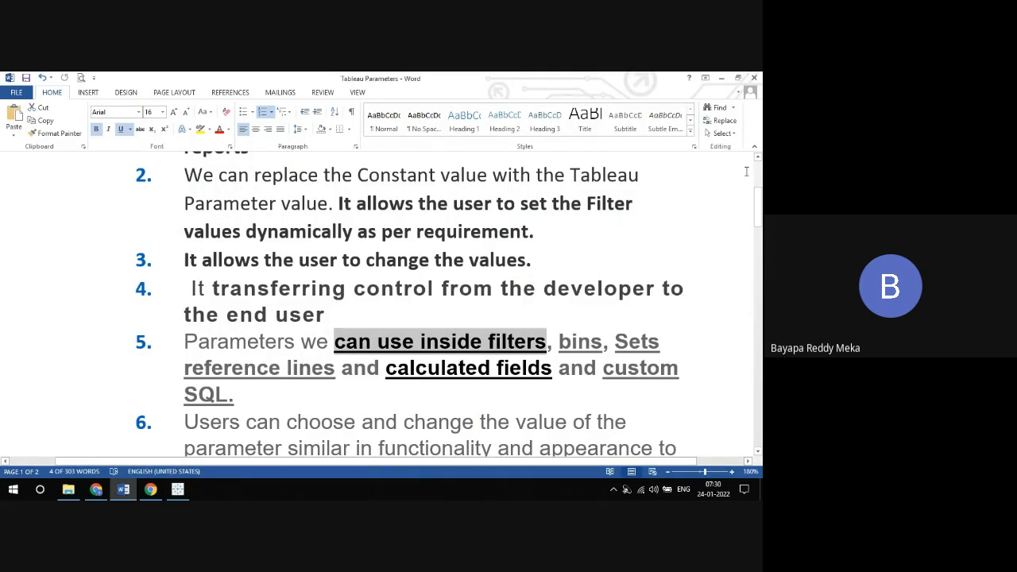
pyautogui.click(758, 165)
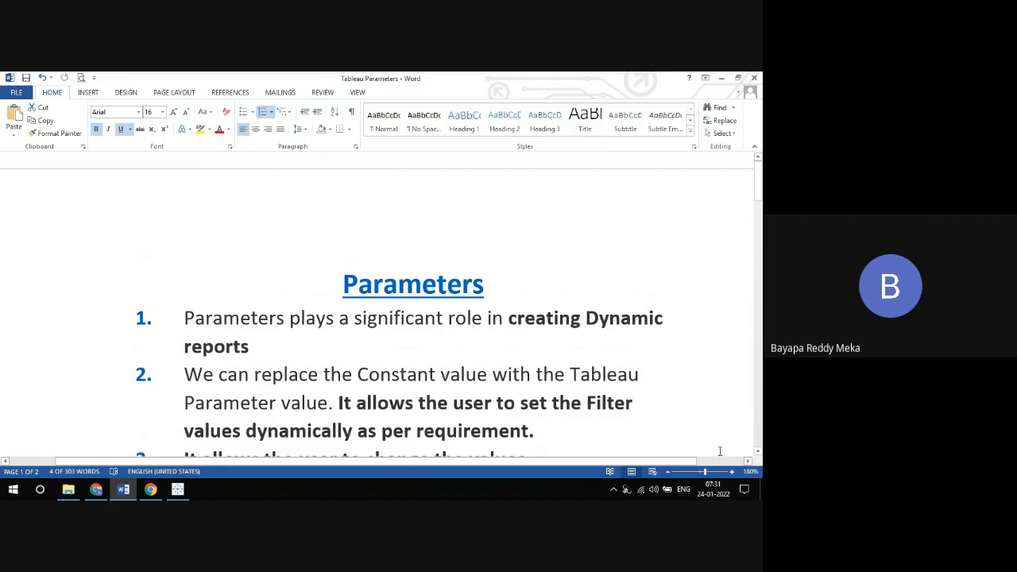
pyautogui.click(758, 451)
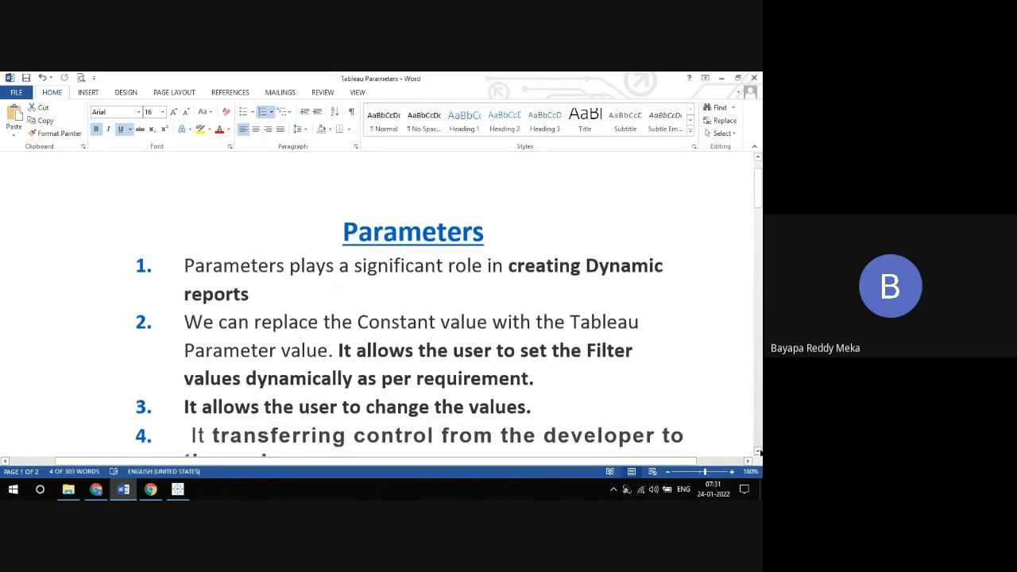
# Step: Return to Tableau, reselect TOP N as the Customer Name filter's top count by Sales sum, and accept the filter
pyautogui.click(177, 489)
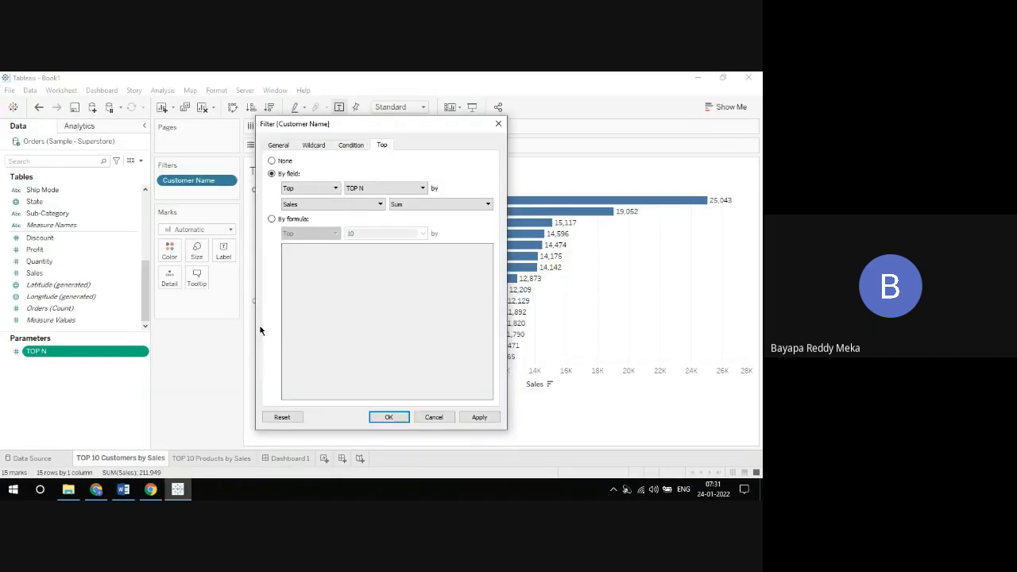
pyautogui.click(372, 191)
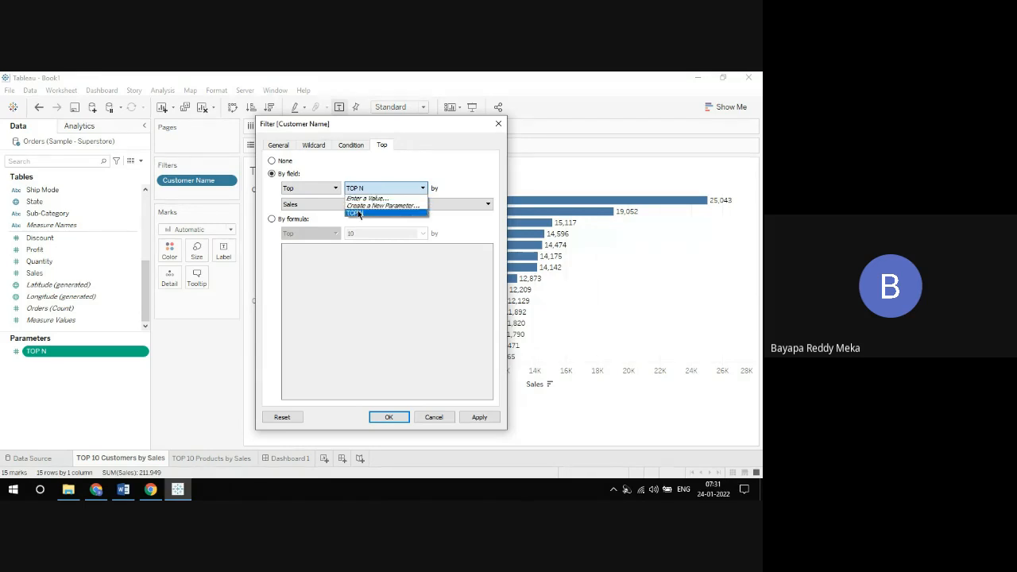
pyautogui.click(357, 213)
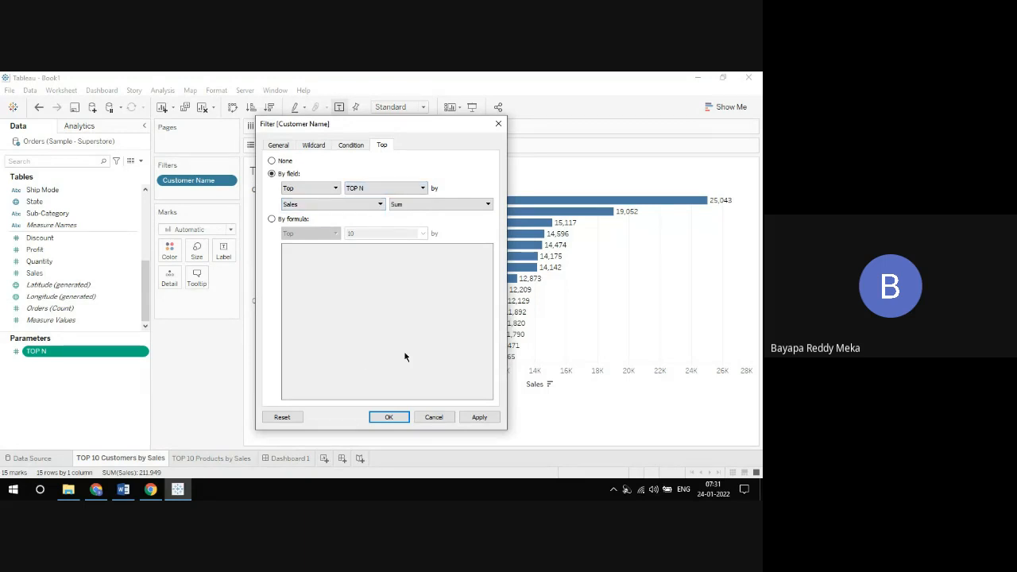
pyautogui.click(388, 418)
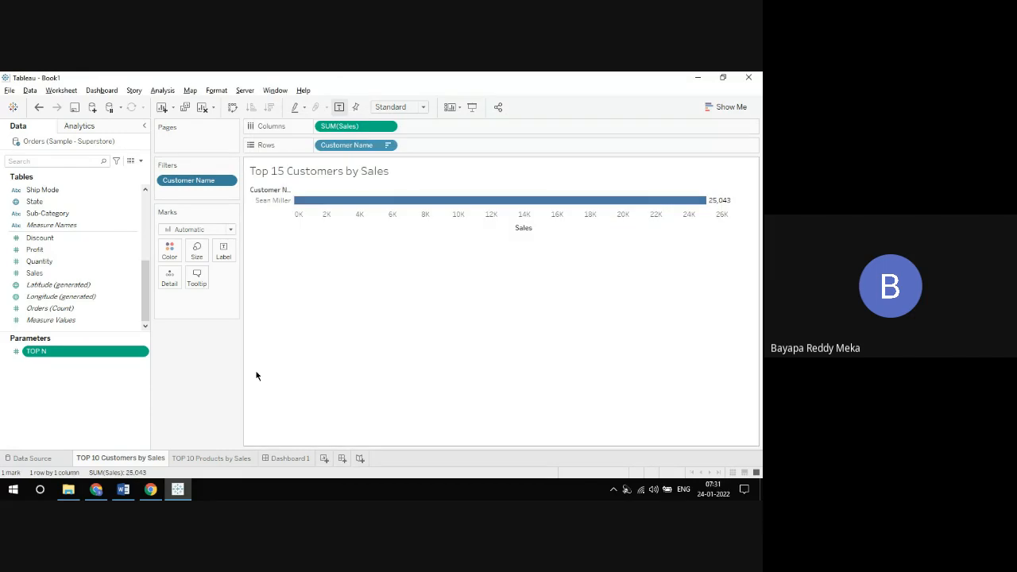
# Step: Show the TOP N parameter control on the customers worksheet and set its value to 5
pyautogui.click(144, 353)
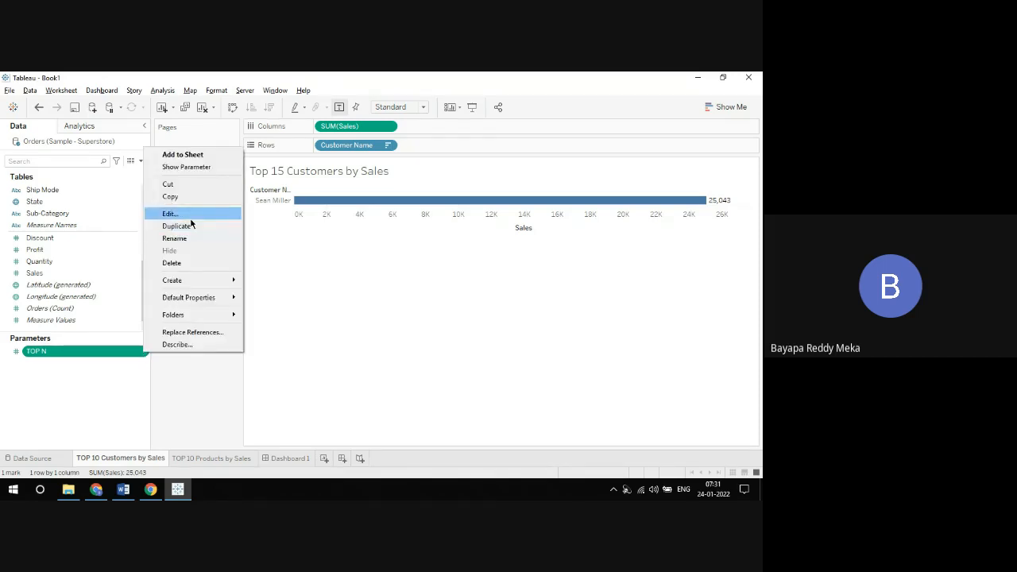
pyautogui.click(188, 168)
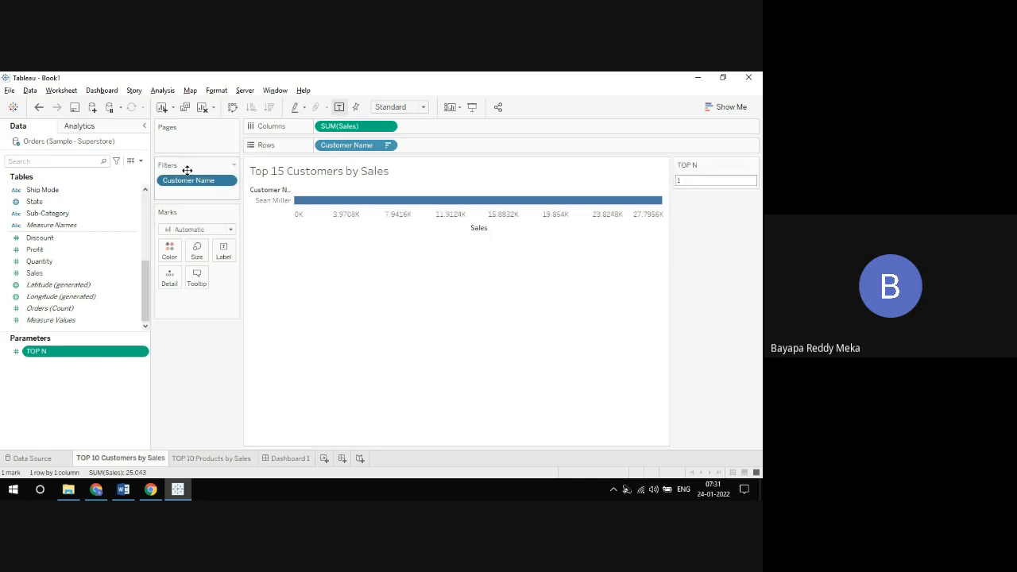
pyautogui.doubleClick(708, 182)
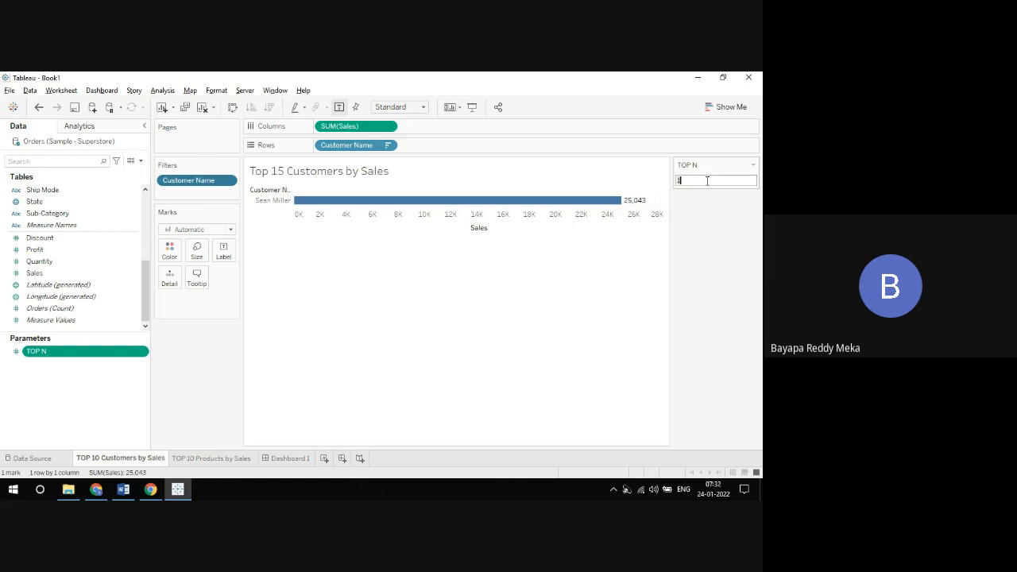
pyautogui.write('5')
pyautogui.press('Return')
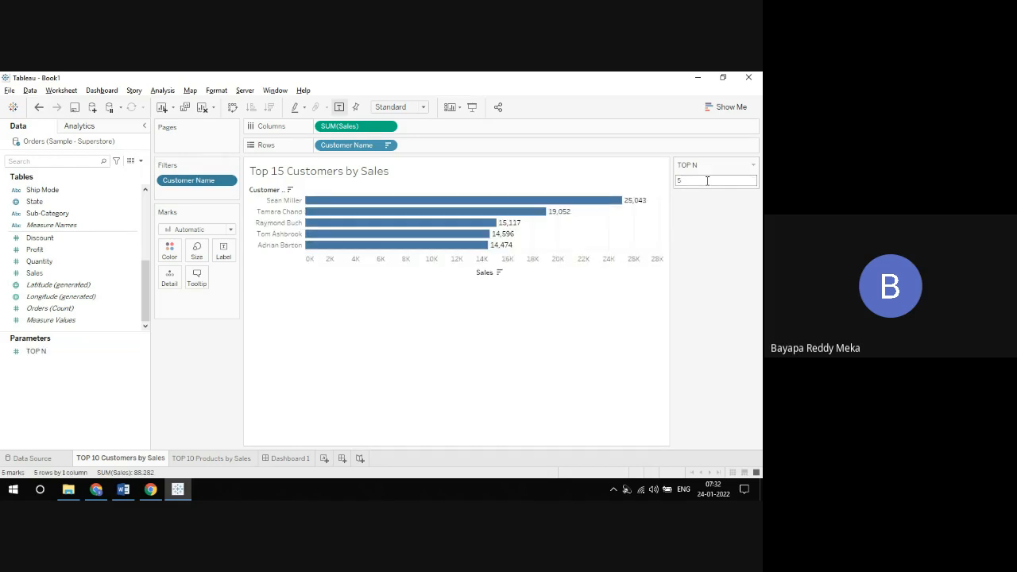
# Step: Try TOP N values of 10 and 15 on the customers chart, and return the parameter to 5
pyautogui.doubleClick(707, 181)
pyautogui.write('10')
pyautogui.press('Return')
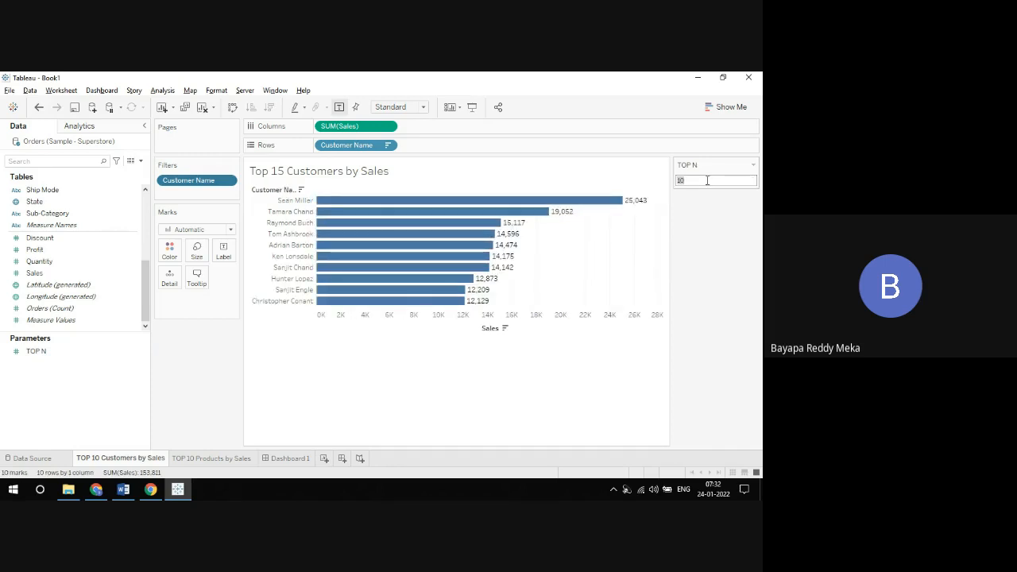
pyautogui.write('15')
pyautogui.press('Return')
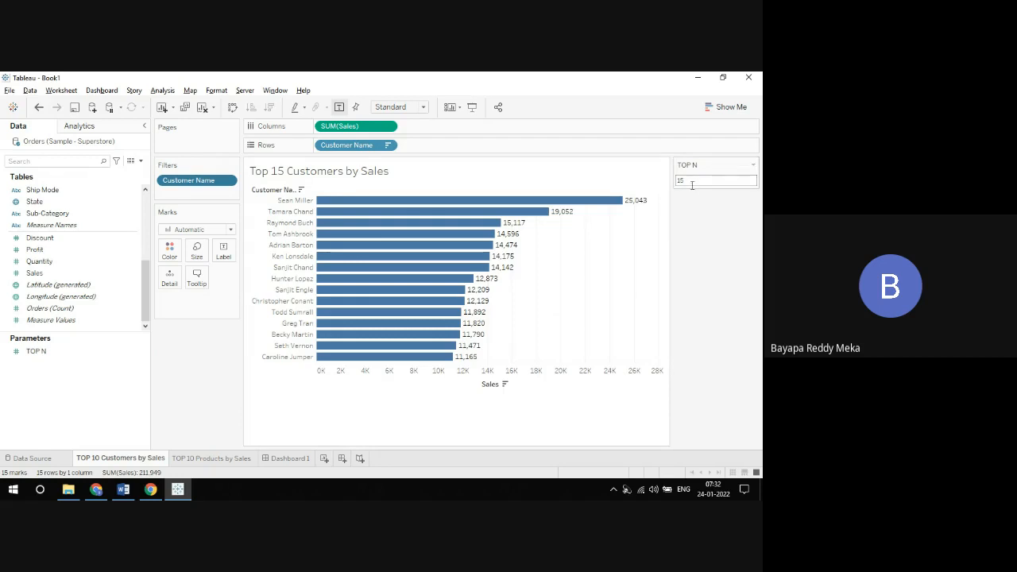
pyautogui.doubleClick(691, 184)
pyautogui.write('5')
pyautogui.press('Return')
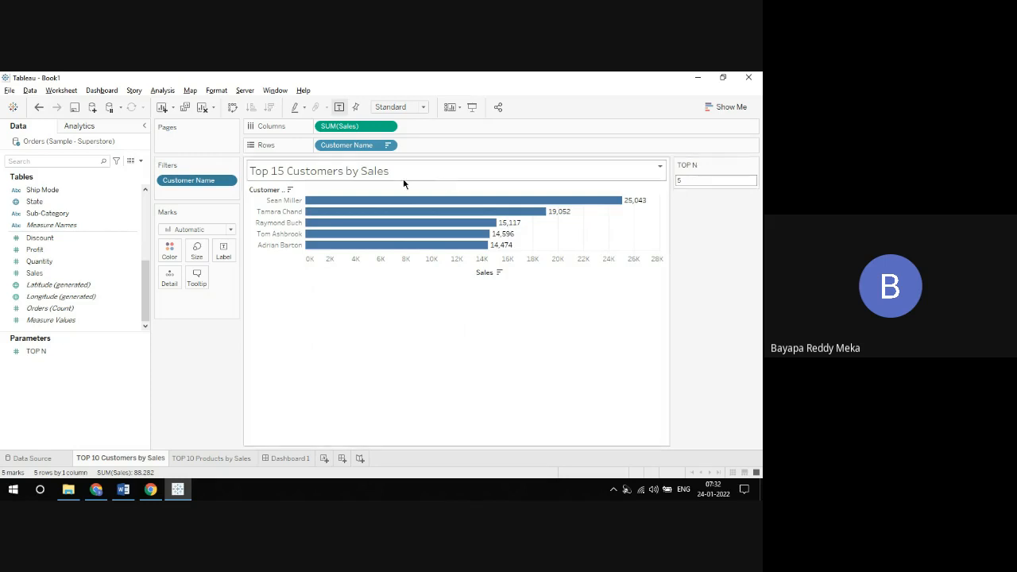
# Step: Replace the fixed number 15 in the customers worksheet title with the TOP N parameter
pyautogui.doubleClick(324, 173)
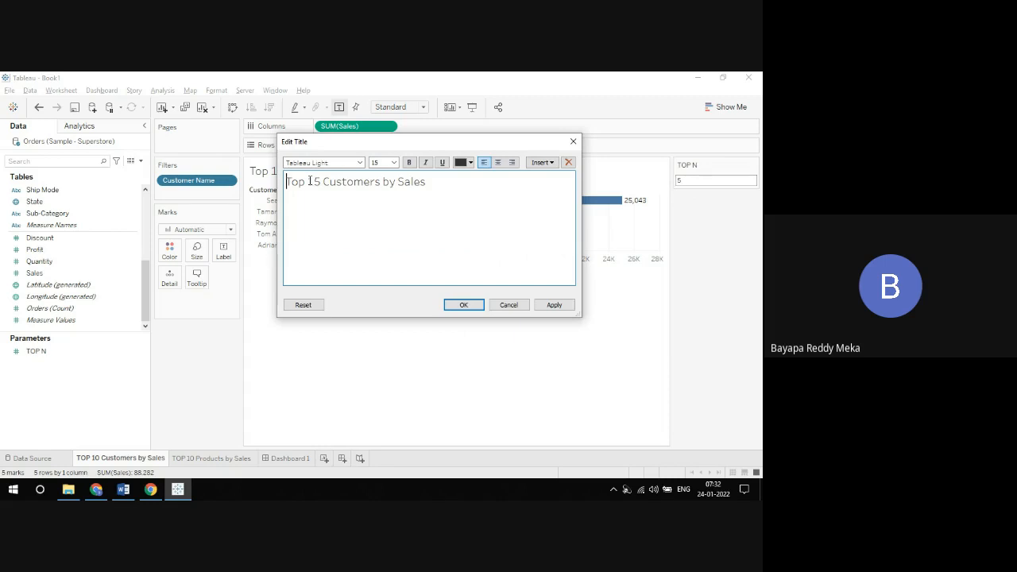
pyautogui.moveTo(308, 181); pyautogui.dragTo(319, 181)
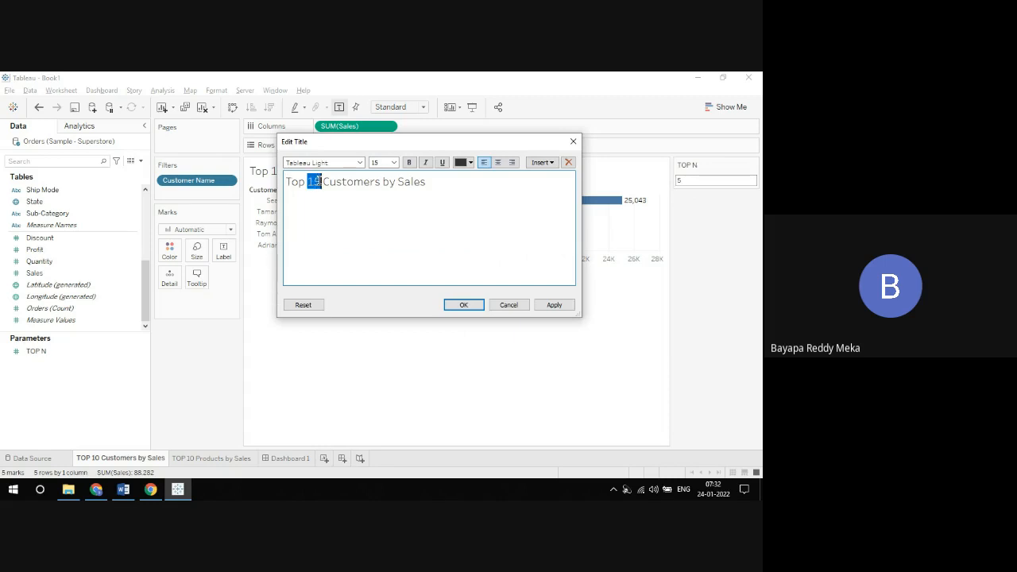
pyautogui.click(543, 163)
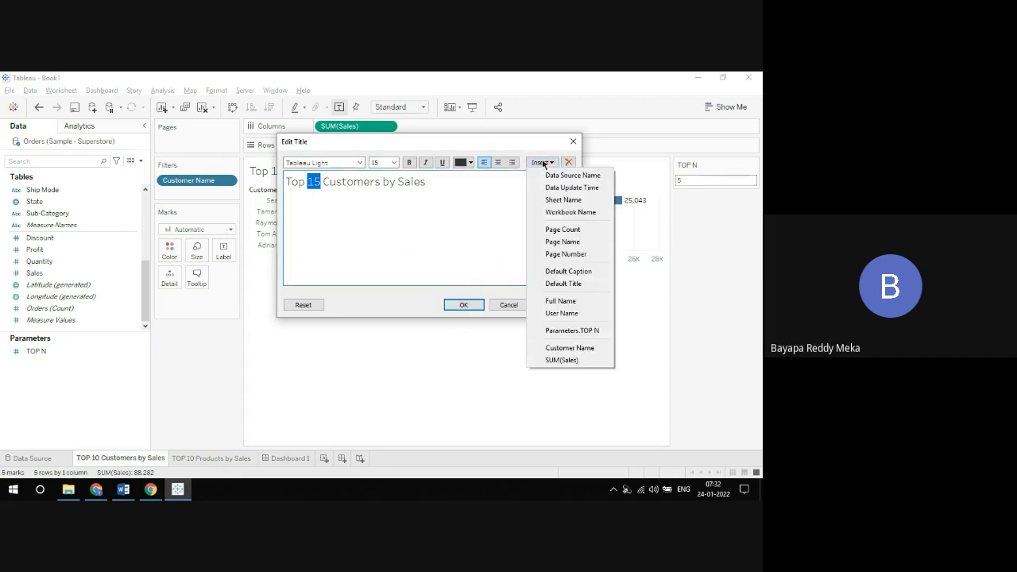
pyautogui.click(582, 329)
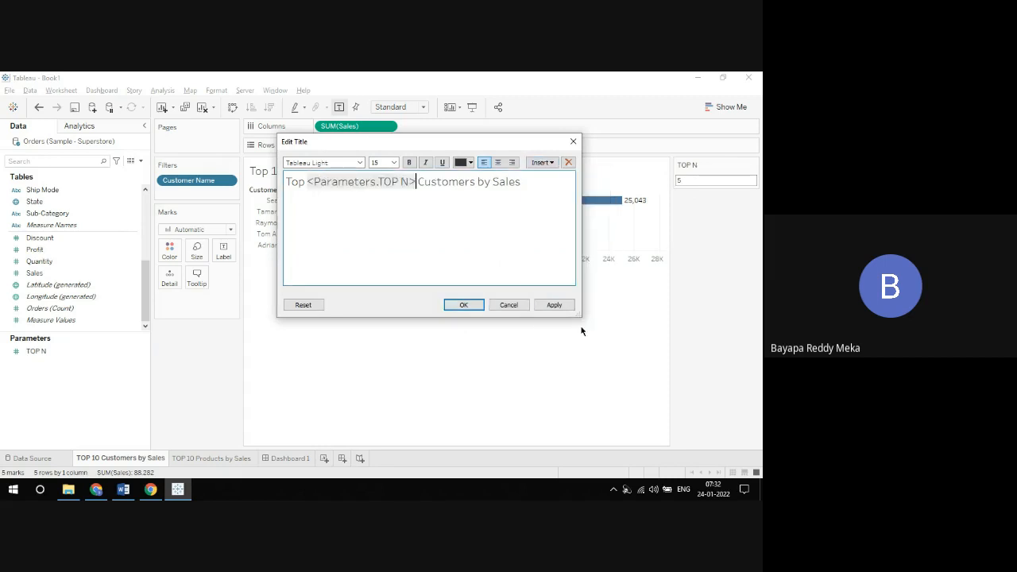
pyautogui.click(452, 306)
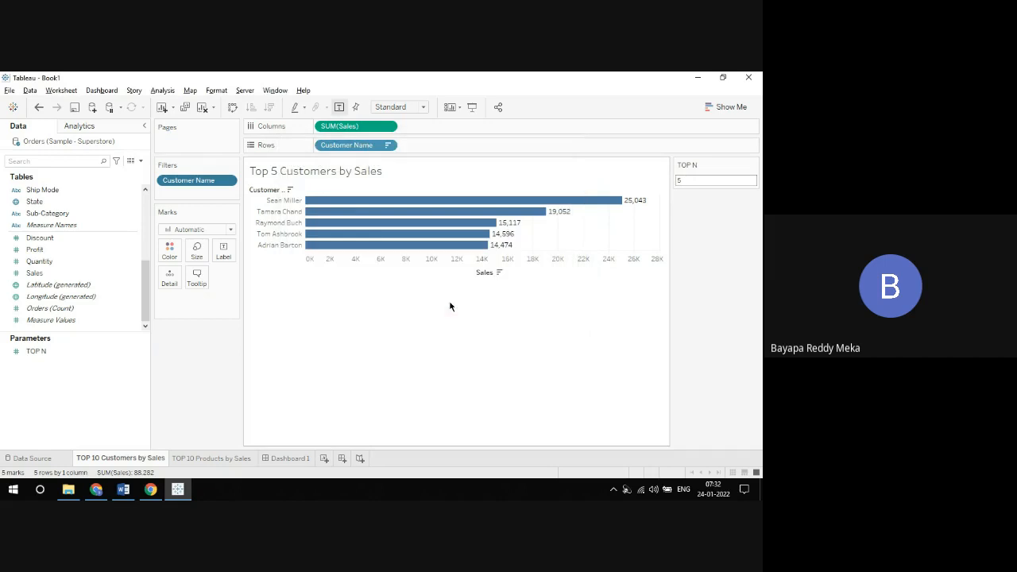
# Step: Try TOP N parameter values of 10 and 20 on the customers chart
pyautogui.click(695, 182)
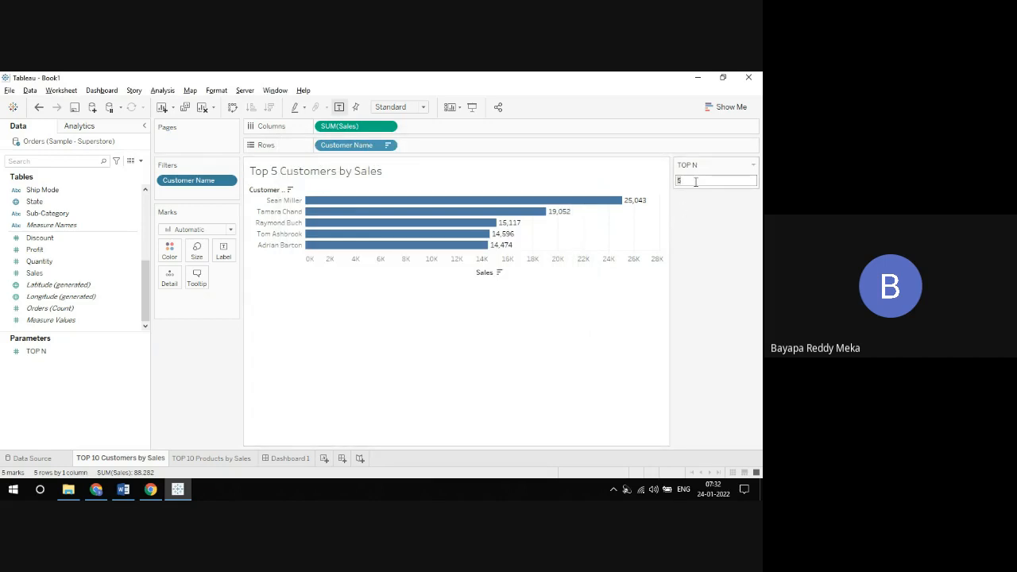
pyautogui.write('10')
pyautogui.press('Return')
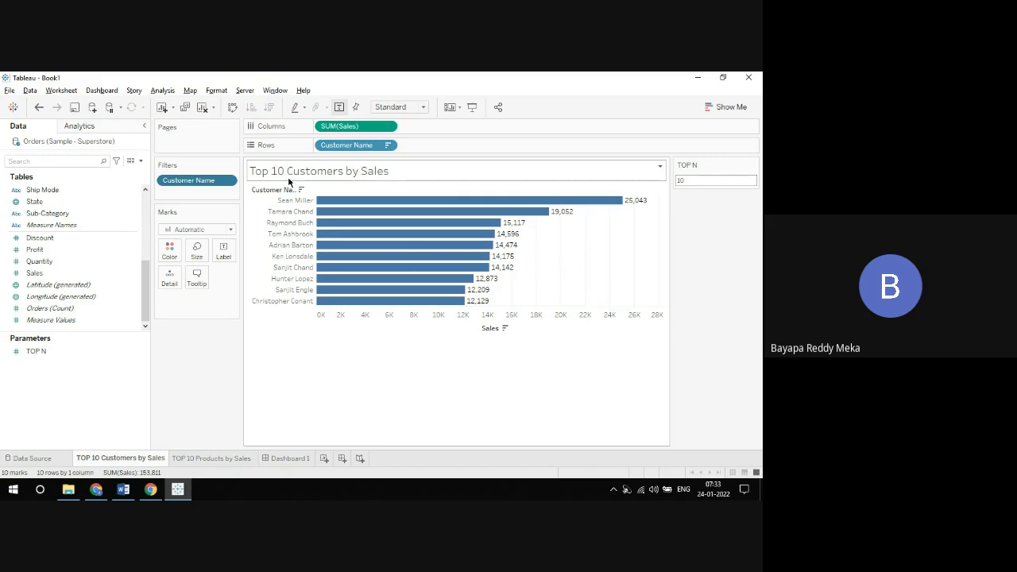
pyautogui.doubleClick(687, 182)
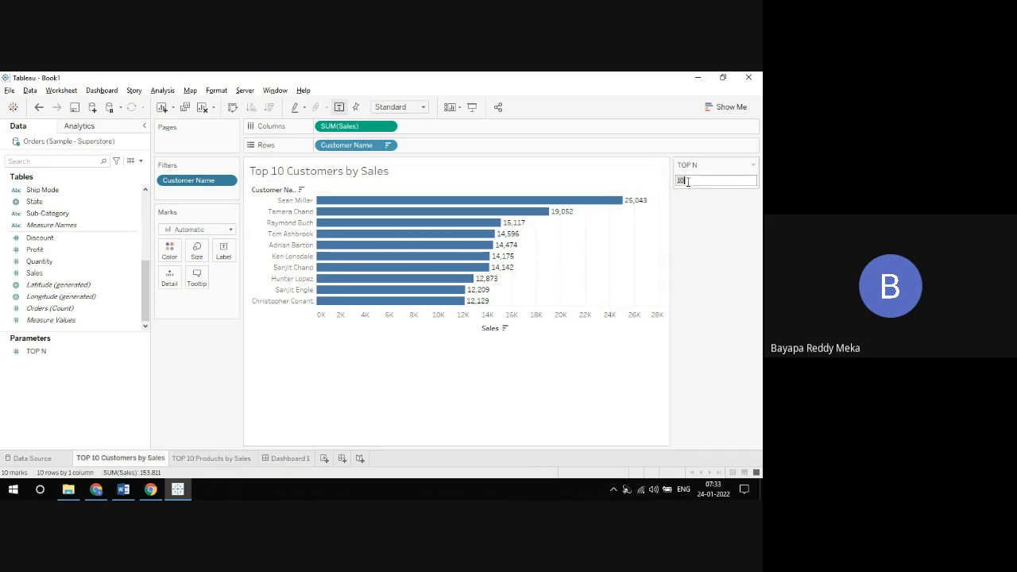
pyautogui.write('20')
pyautogui.press('Return')
# Step: Try TOP N parameter values of 50 and 100 on the customers chart
pyautogui.doubleClick(687, 181)
pyautogui.write('15')
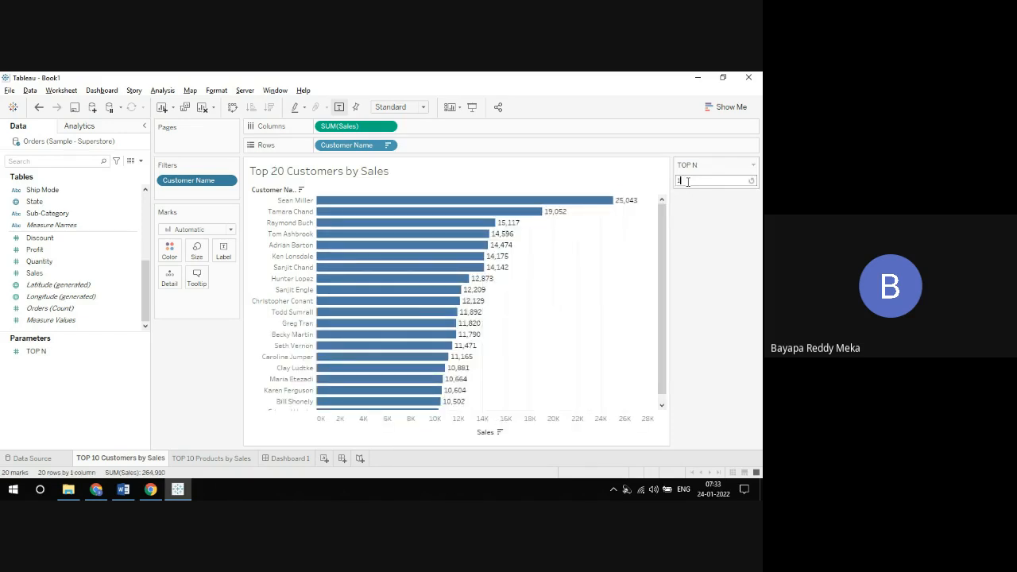
pyautogui.press('BackSpace')
pyautogui.press('BackSpace')
pyautogui.write('50')
pyautogui.press('Return')
pyautogui.doubleClick(687, 181)
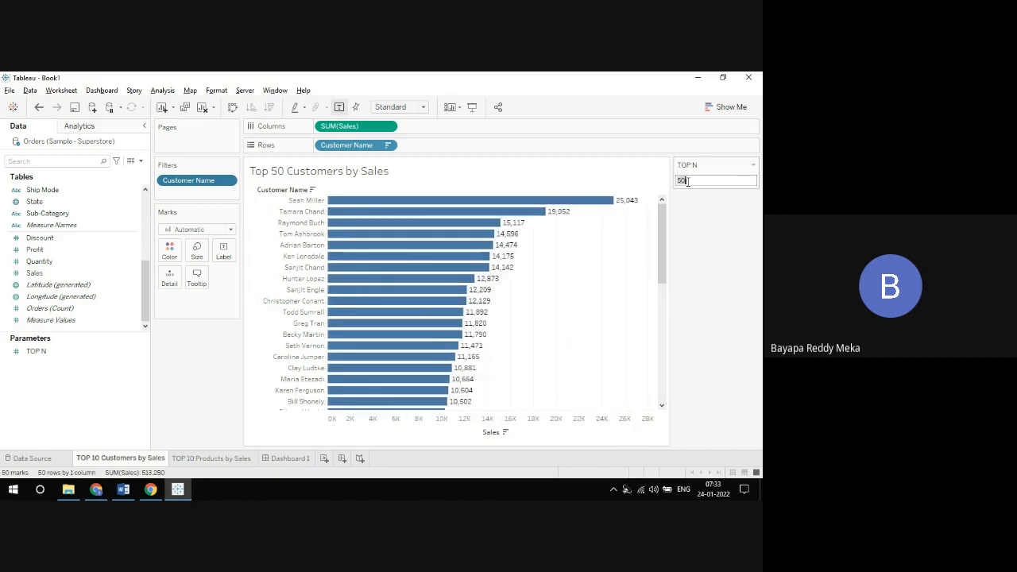
pyautogui.write('100')
pyautogui.press('Return')
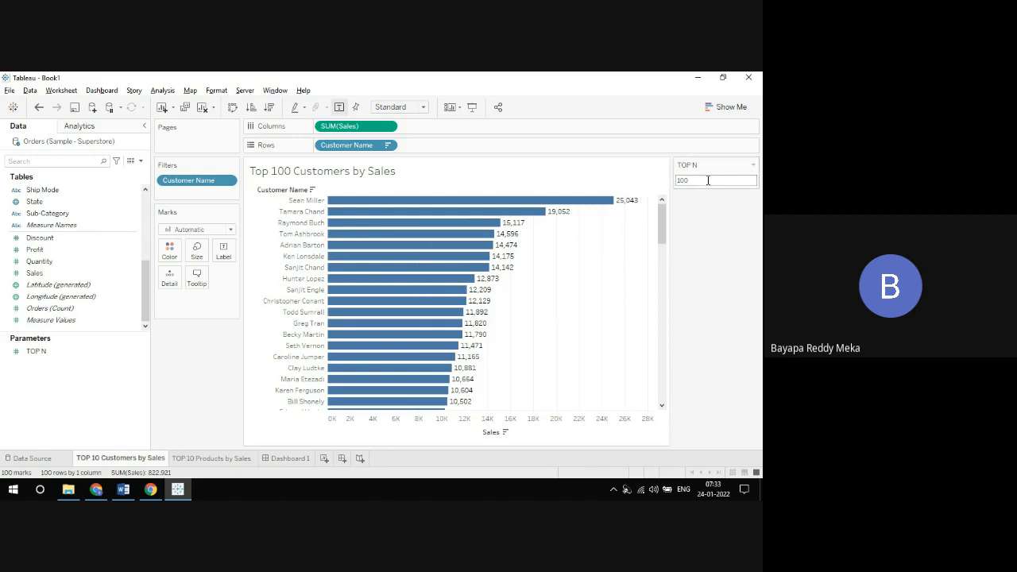
# Step: Switch to the Tableau Parameters notes in Word and examine the points on changing values and where parameters can be used
pyautogui.click(707, 181)
pyautogui.hotkey('alt', 'Tab')
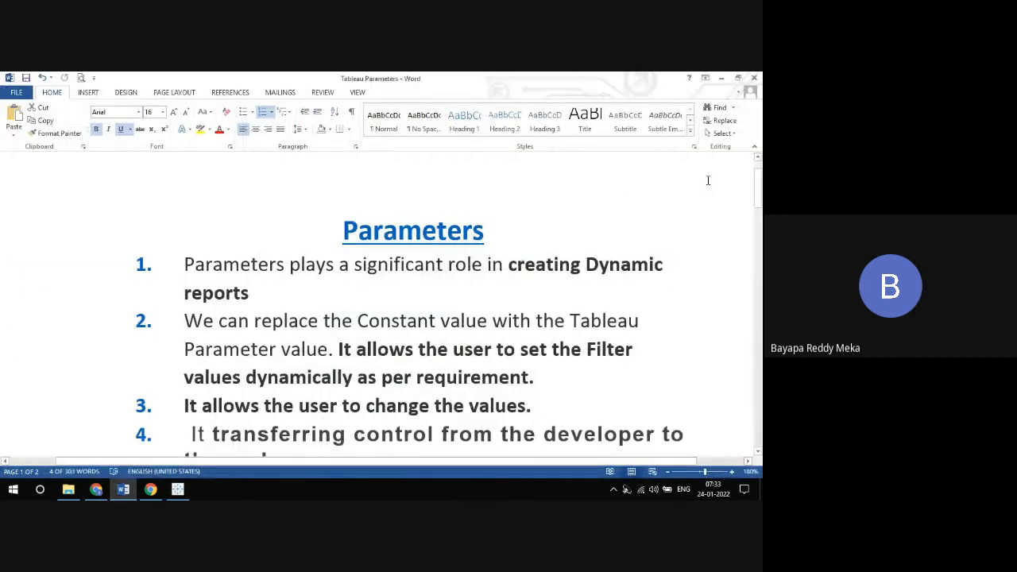
pyautogui.click(759, 451)
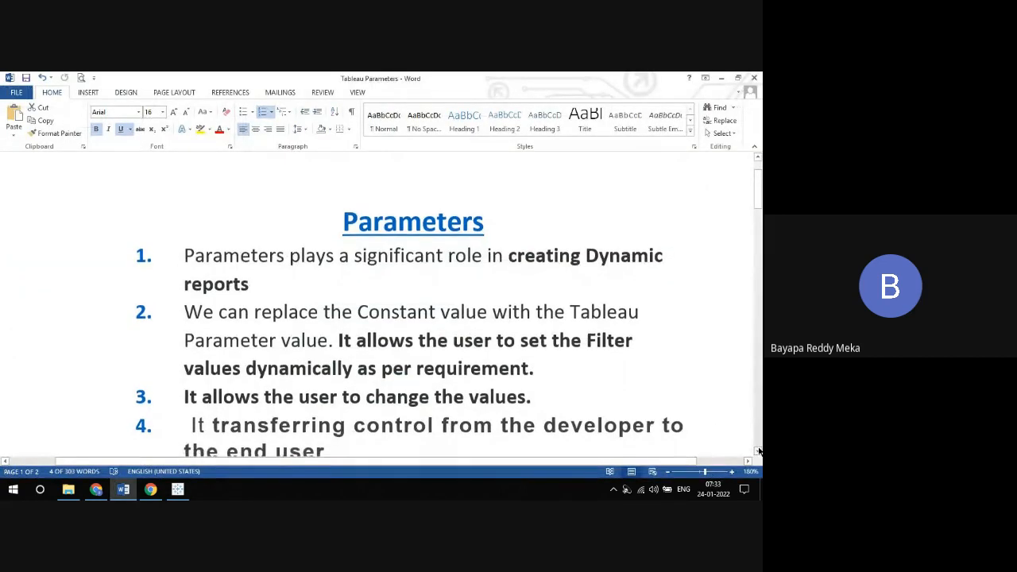
pyautogui.click(759, 451)
pyautogui.click(759, 451)
pyautogui.click(759, 451)
pyautogui.click(759, 451)
pyautogui.click(759, 451)
pyautogui.click(759, 451)
pyautogui.click(759, 451)
pyautogui.click(759, 451)
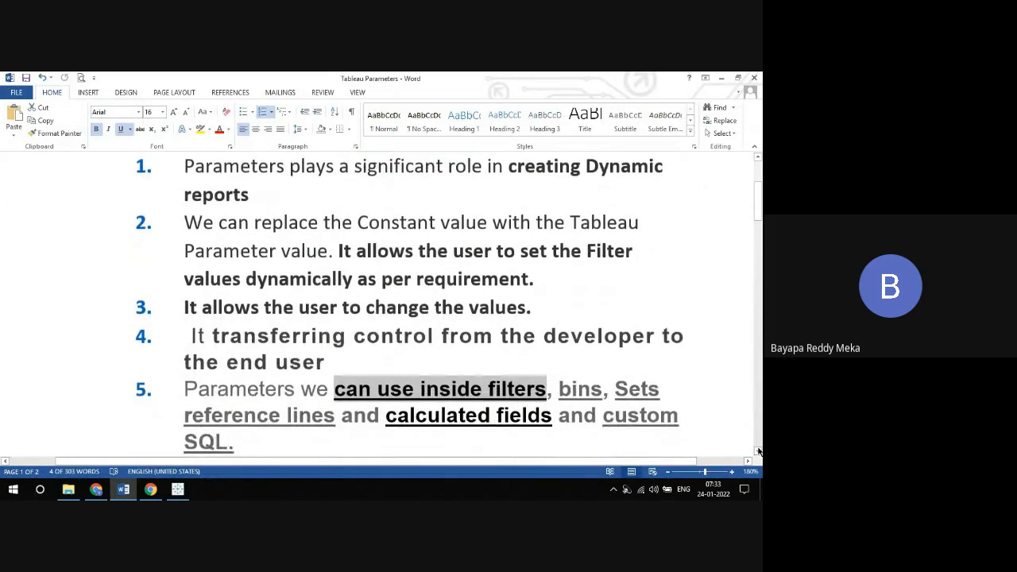
pyautogui.click(759, 451)
pyautogui.click(759, 452)
pyautogui.click(759, 451)
pyautogui.click(759, 451)
pyautogui.click(758, 451)
pyautogui.click(758, 451)
pyautogui.click(759, 451)
pyautogui.click(758, 451)
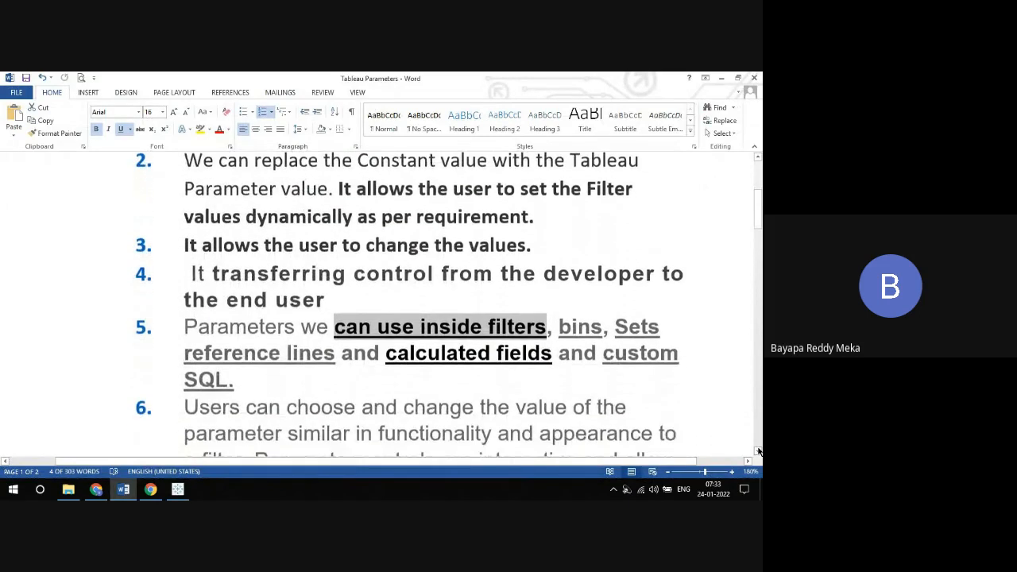
pyautogui.click(759, 451)
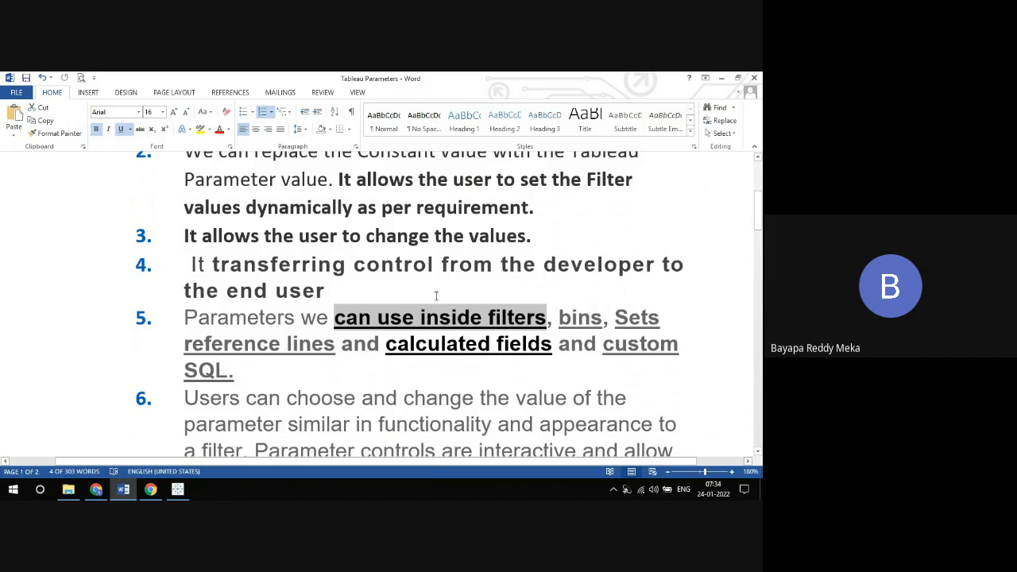
# Step: Return to Tableau and set the TOP N parameter to 2 on the customers worksheet
pyautogui.hotkey('alt', 'Tab')
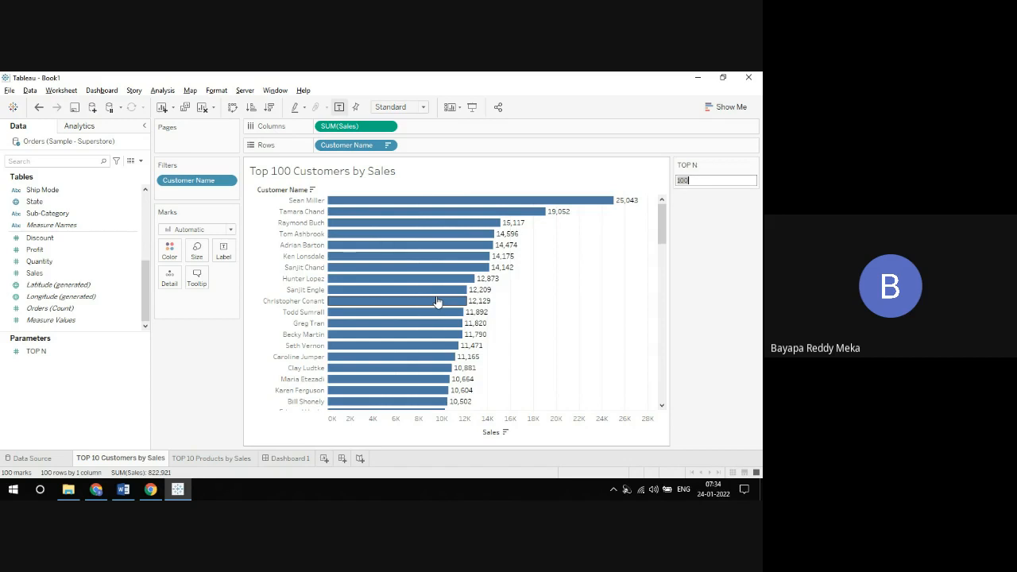
pyautogui.write('100')
pyautogui.doubleClick(693, 179)
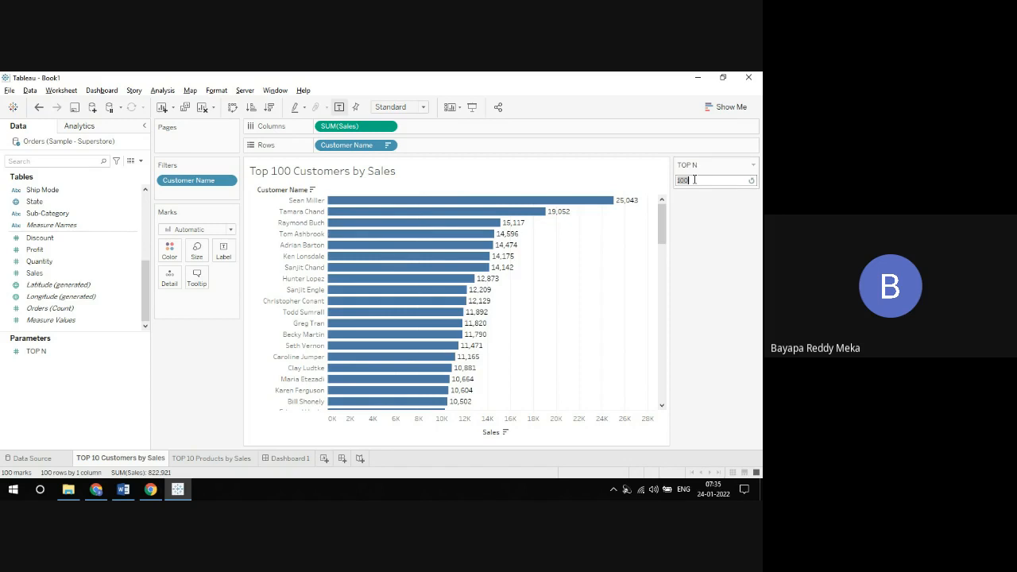
pyautogui.write('2')
pyautogui.press('Return')
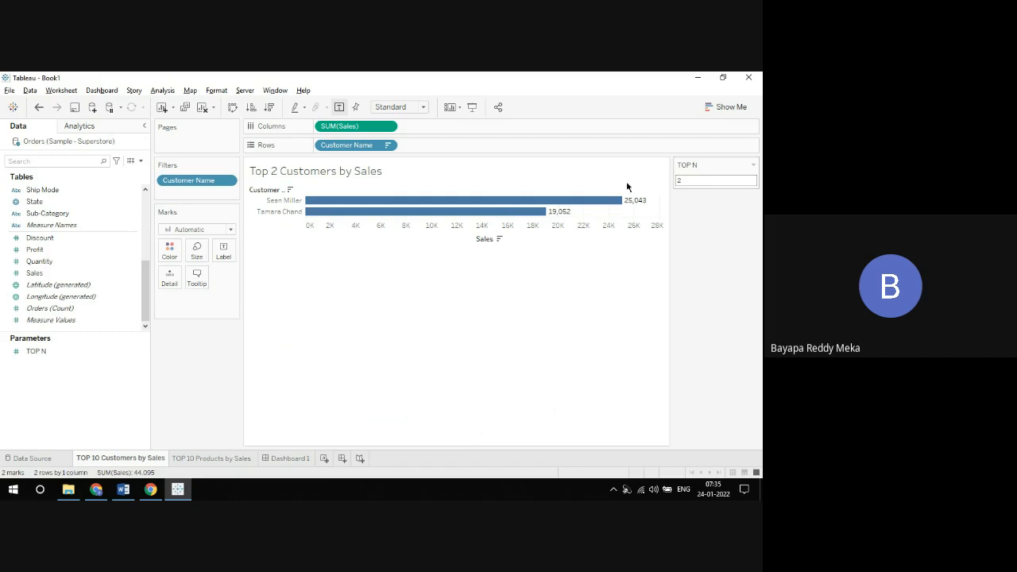
# Step: Edit the TOP N parameter to allow a list of values, and add 5 displayed as TOP 5
pyautogui.click(137, 351)
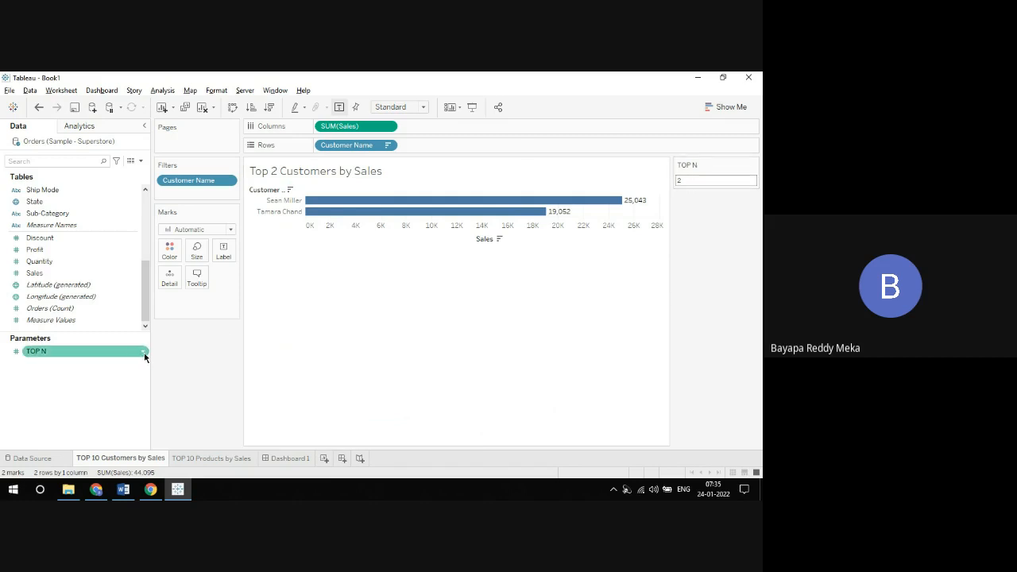
pyautogui.click(144, 351)
pyautogui.click(171, 212)
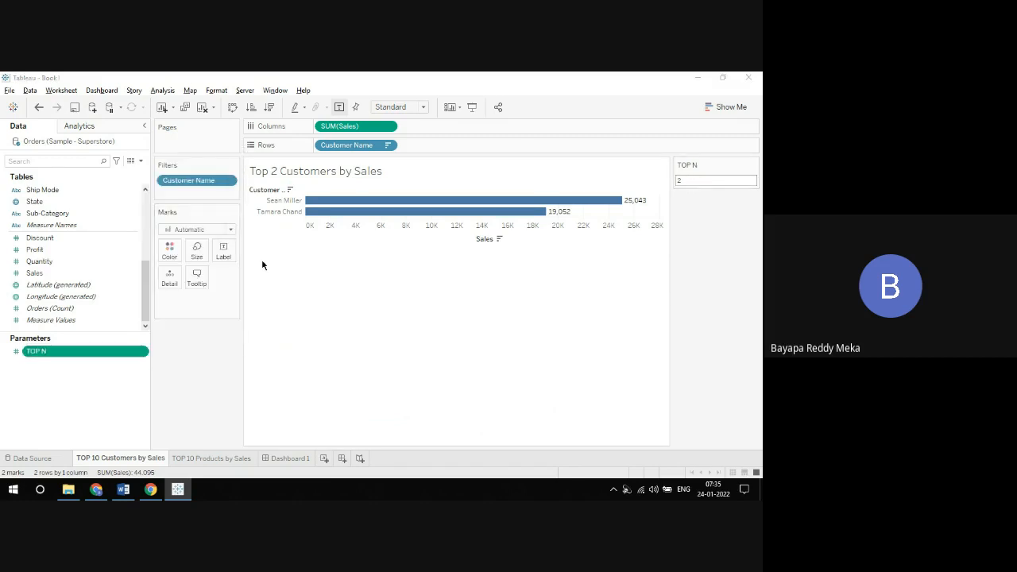
pyautogui.click(352, 235)
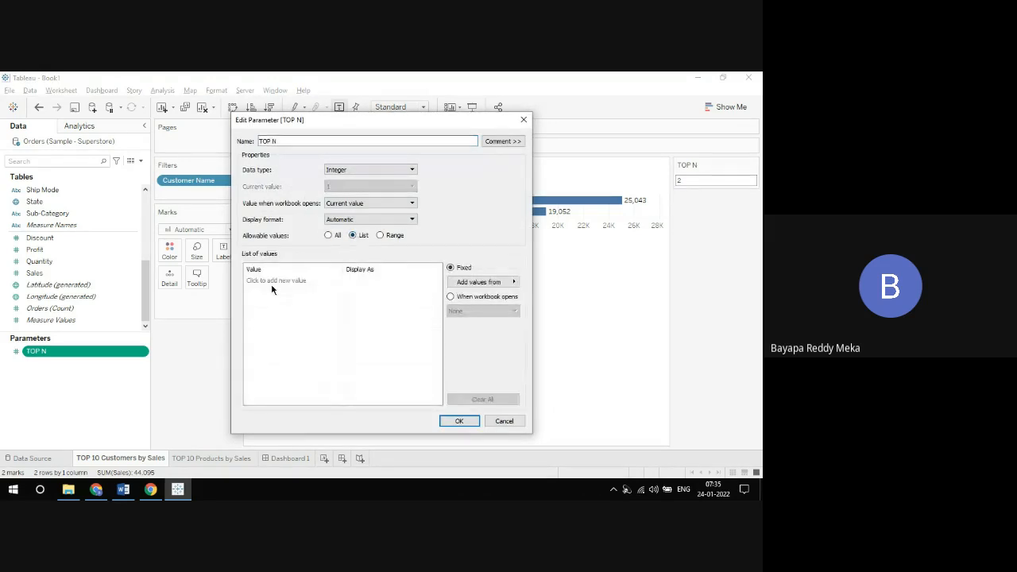
pyautogui.click(270, 281)
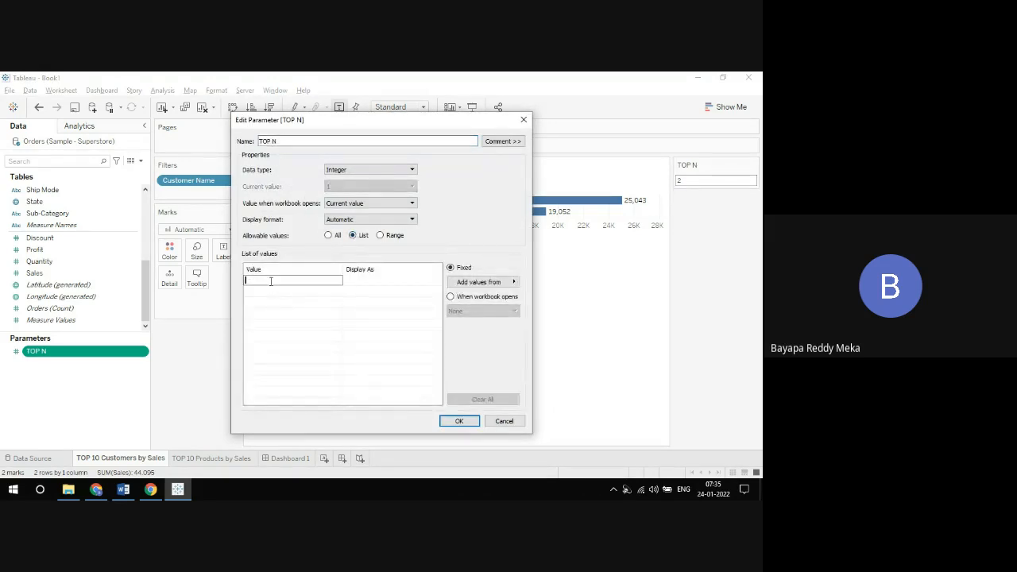
pyautogui.write('5')
pyautogui.click(377, 281)
pyautogui.click(376, 281)
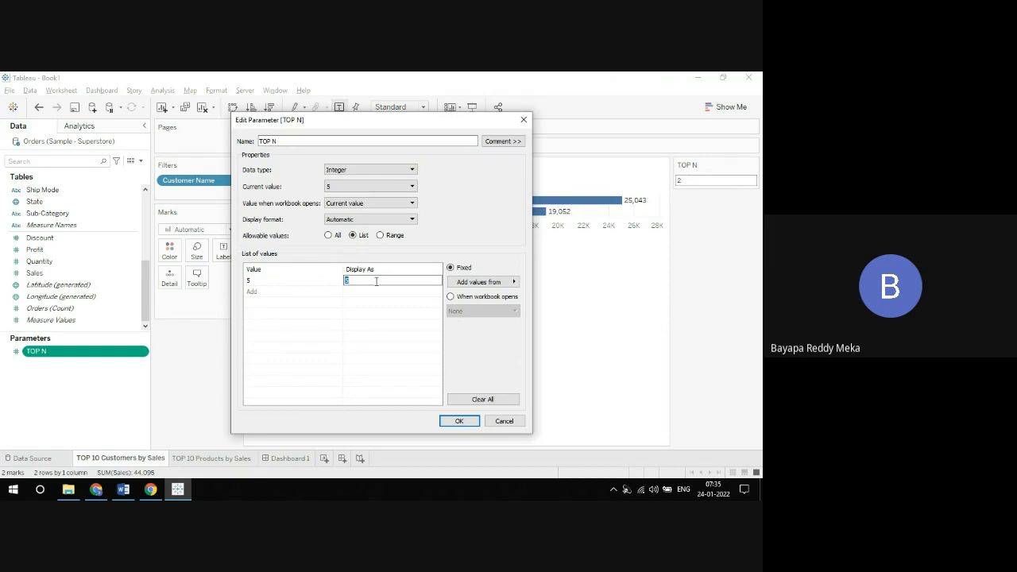
pyautogui.write('TOP 5')
# Step: Add the values 10 and 15 to the parameter's list, displayed as TOP 10 and TOP 15
pyautogui.click(303, 291)
pyautogui.write('10')
pyautogui.click(380, 292)
pyautogui.write('TOP 10')
pyautogui.click(274, 302)
pyautogui.write('15')
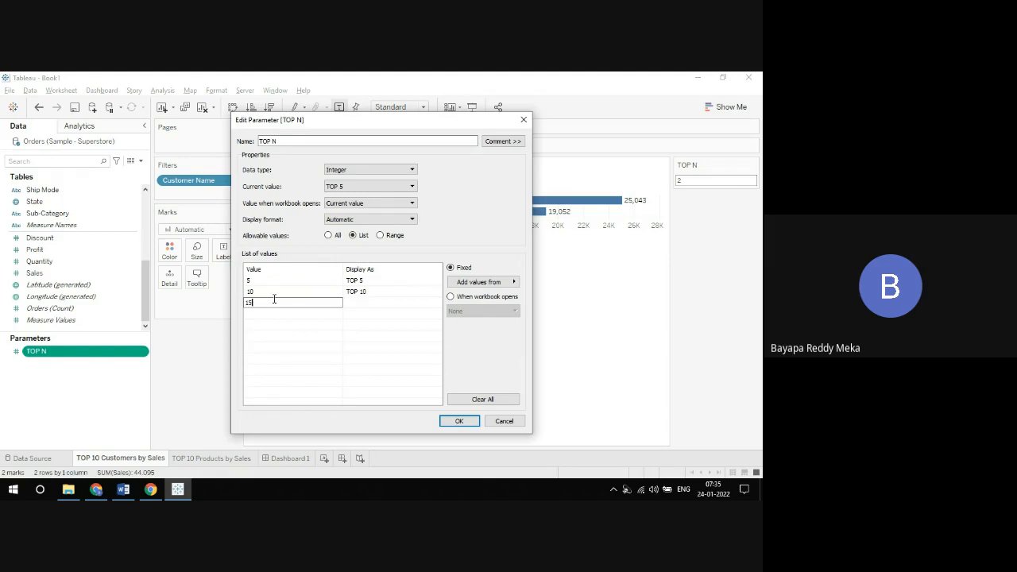
pyautogui.click(381, 304)
pyautogui.write('TOP 15')
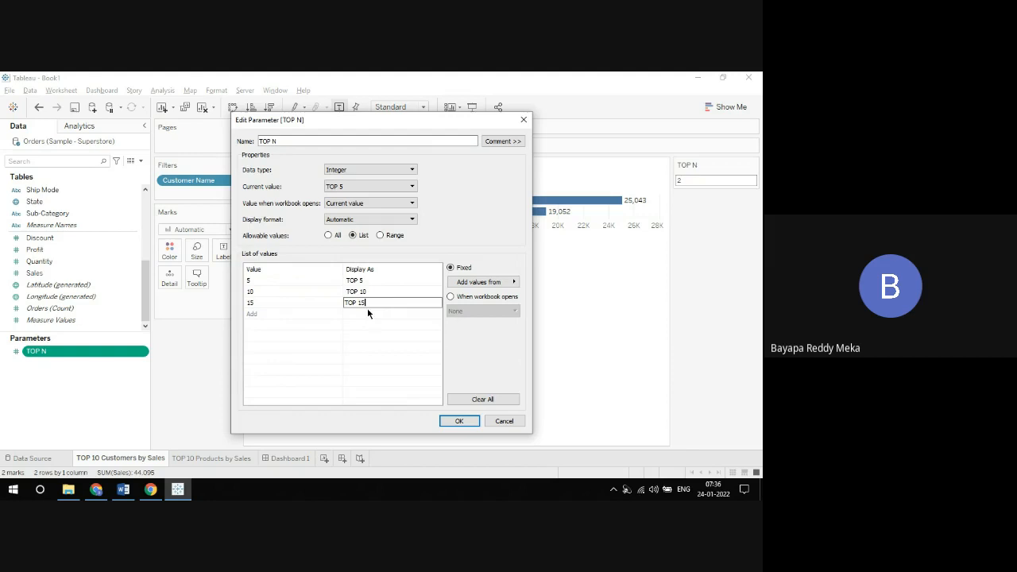
# Step: Add the values 20 and 25 to the parameter's list, displayed as TOP 20 and TOP 25
pyautogui.click(283, 313)
pyautogui.write('20')
pyautogui.click(352, 314)
pyautogui.write('TOP 20')
pyautogui.click(322, 324)
pyautogui.write('25')
pyautogui.click(366, 324)
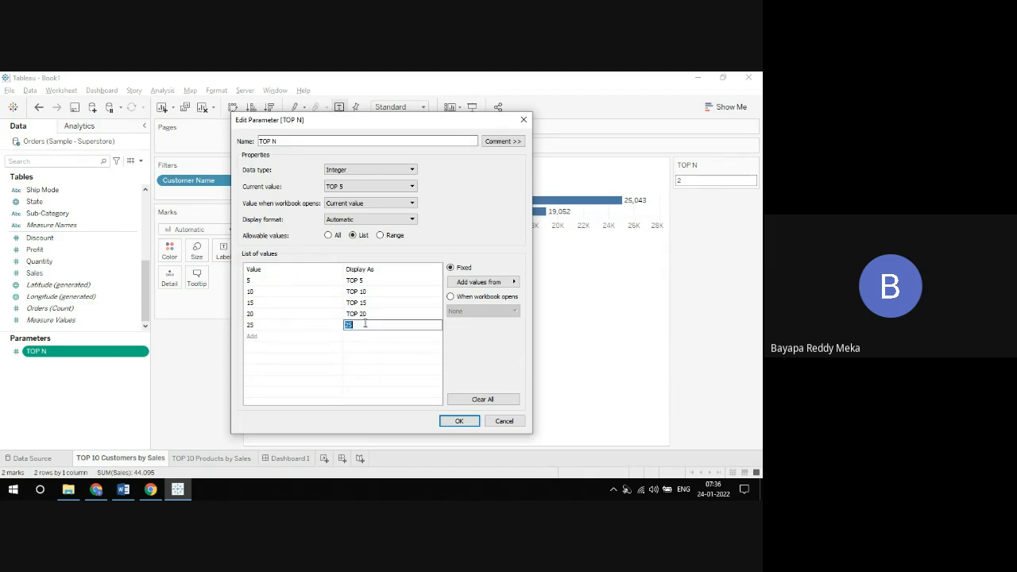
pyautogui.write('TOP 25')
# Step: Add the value 50 displayed as TOP 50 to the list and accept the TOP N parameter changes
pyautogui.click(327, 336)
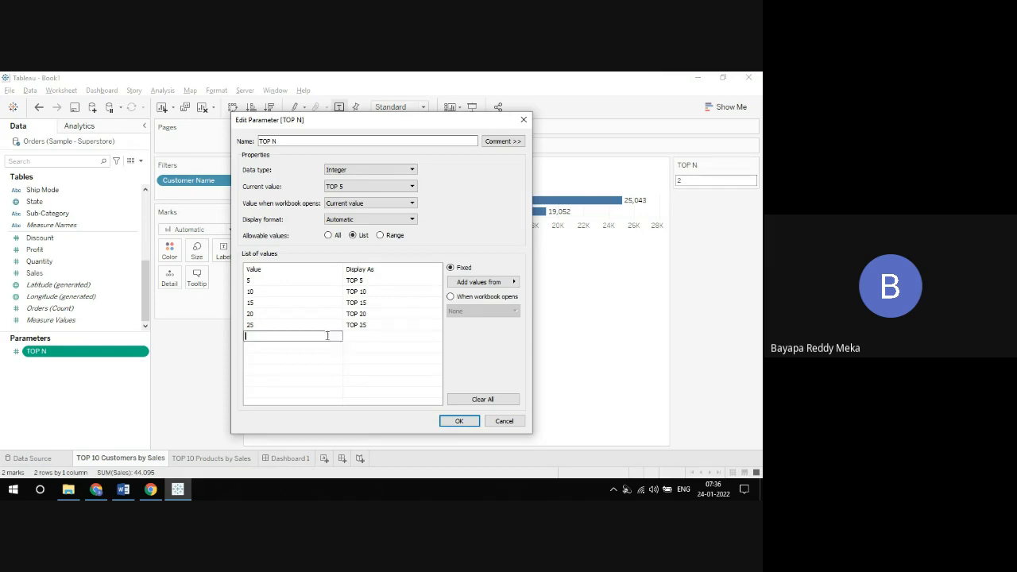
pyautogui.write('50')
pyautogui.press('Tab')
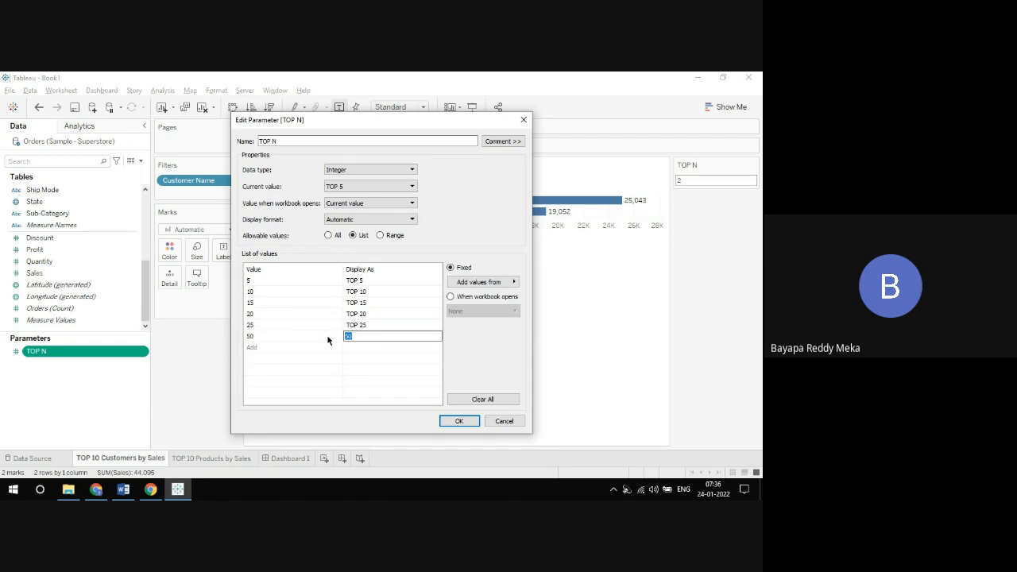
pyautogui.write('TOP 50')
pyautogui.press('Return')
pyautogui.click(460, 421)
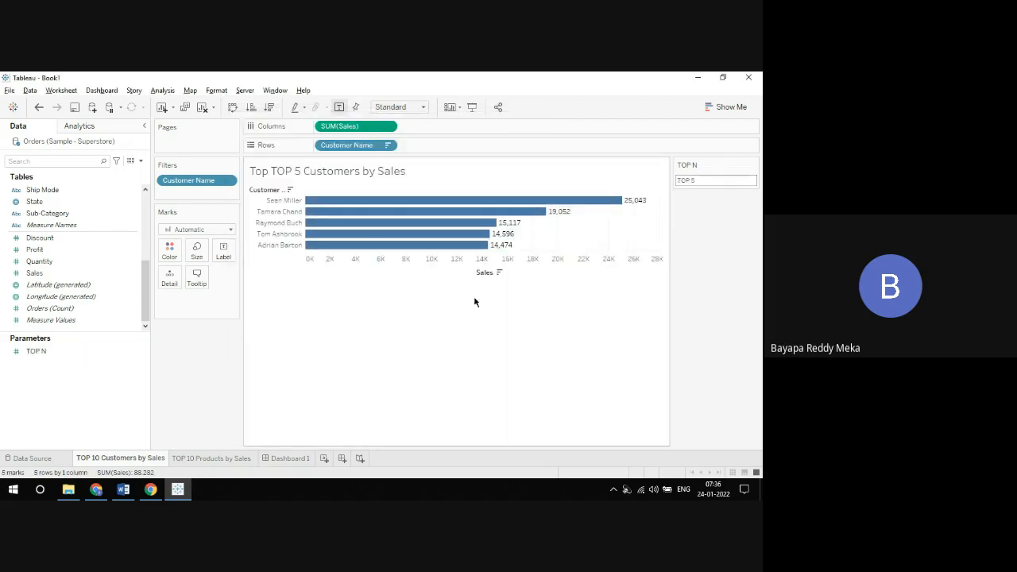
# Step: Display the TOP N parameter control as a single value list
pyautogui.click(735, 180)
pyautogui.click(753, 164)
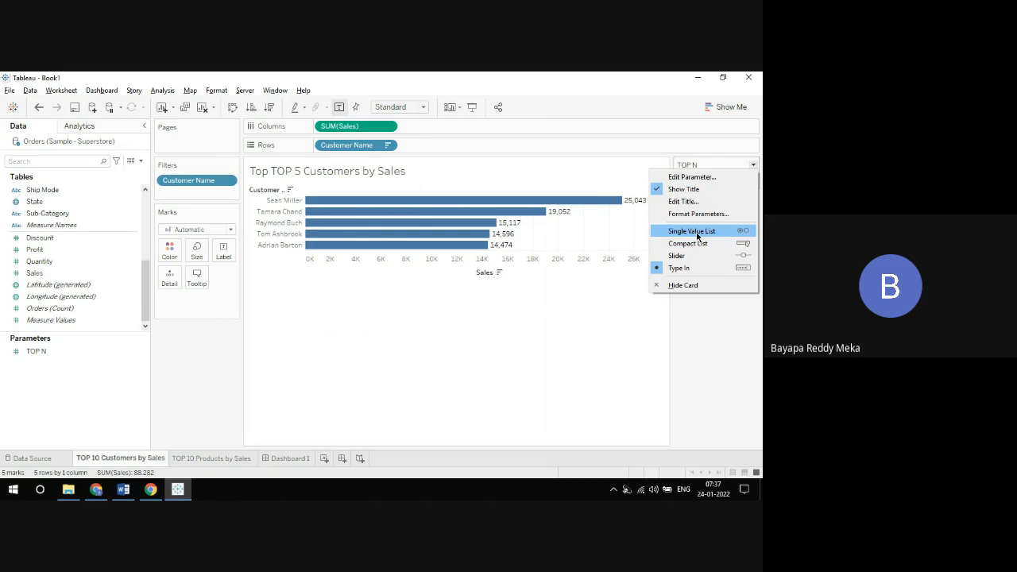
pyautogui.click(697, 232)
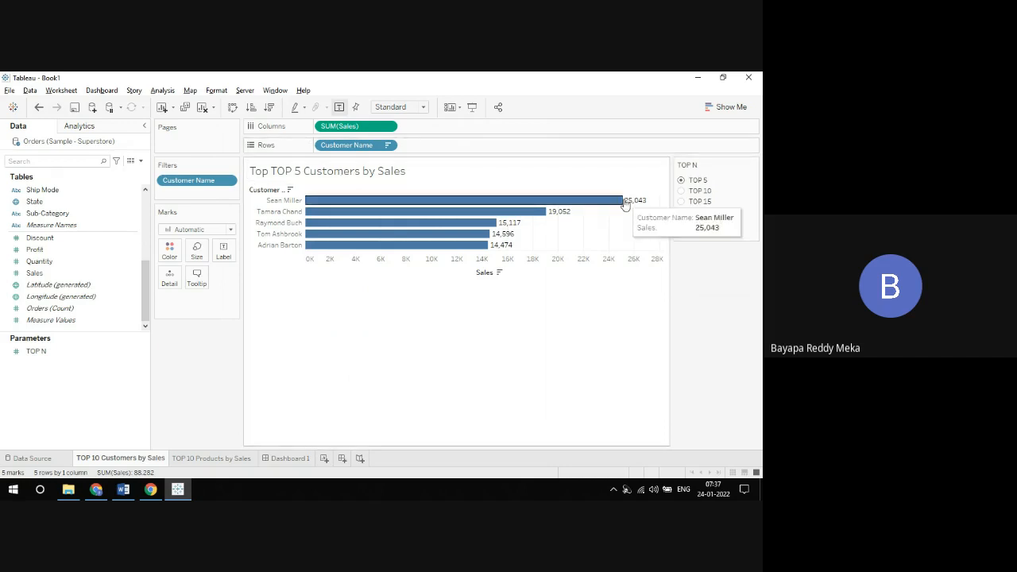
# Step: Try TOP 10 through TOP 50 in the parameter control on the customers chart, and return it to TOP 5
pyautogui.click(680, 191)
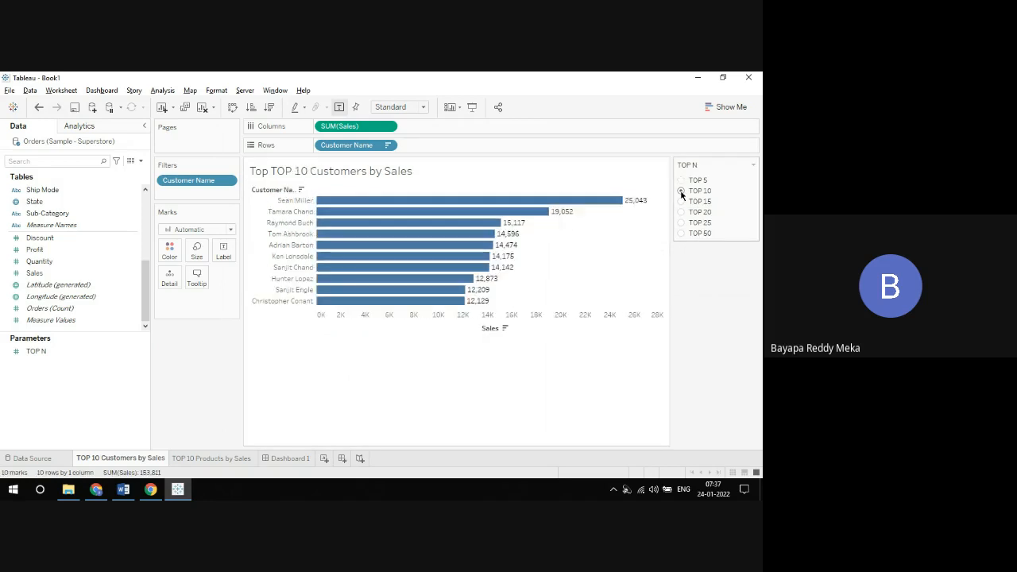
pyautogui.click(682, 202)
pyautogui.click(681, 212)
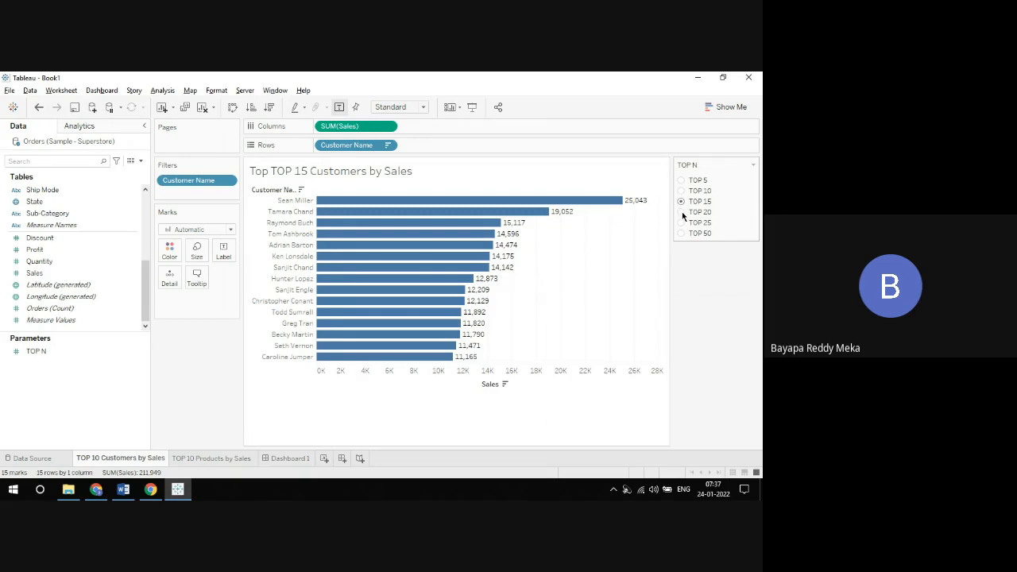
pyautogui.click(681, 224)
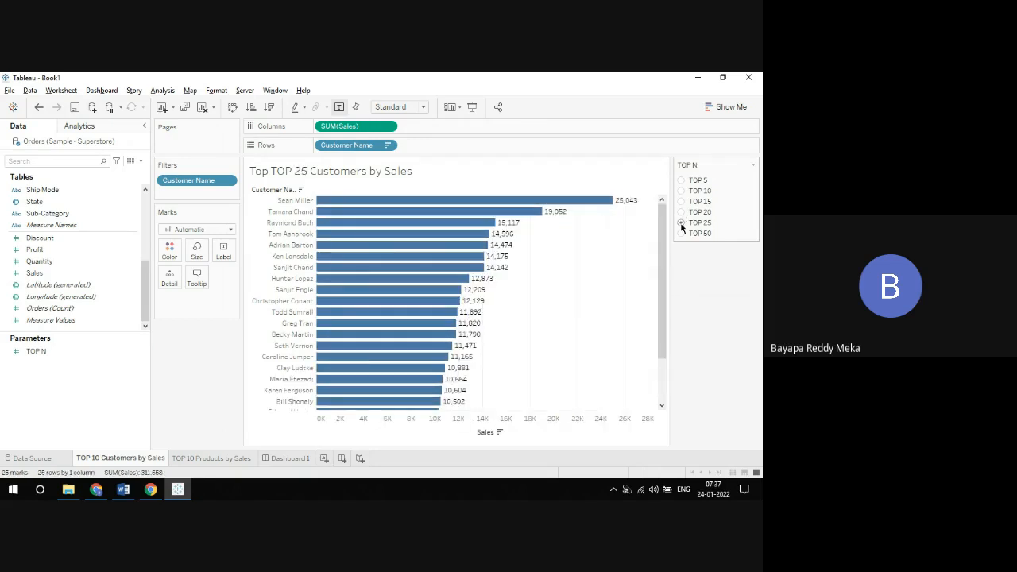
pyautogui.click(681, 233)
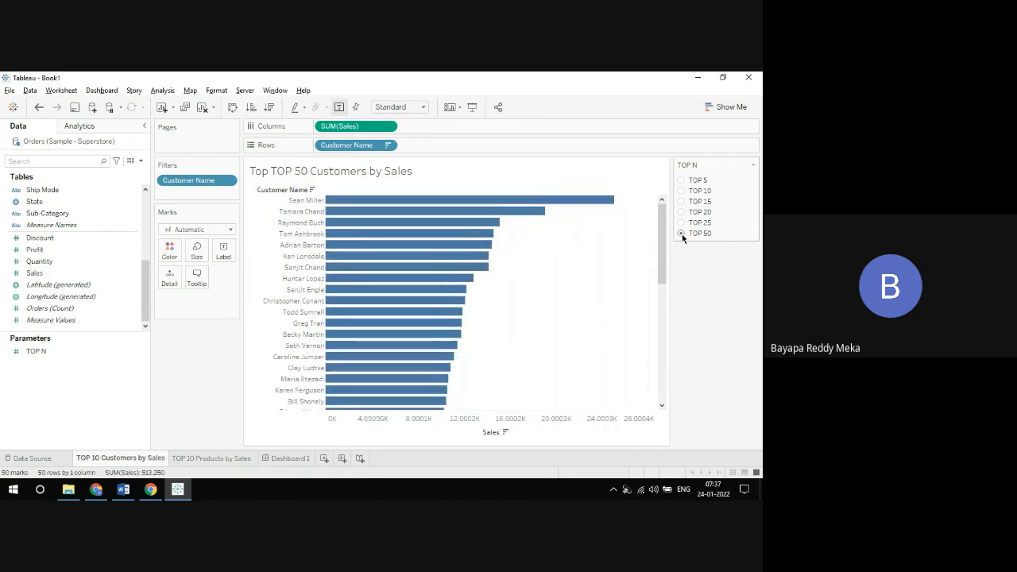
pyautogui.click(682, 181)
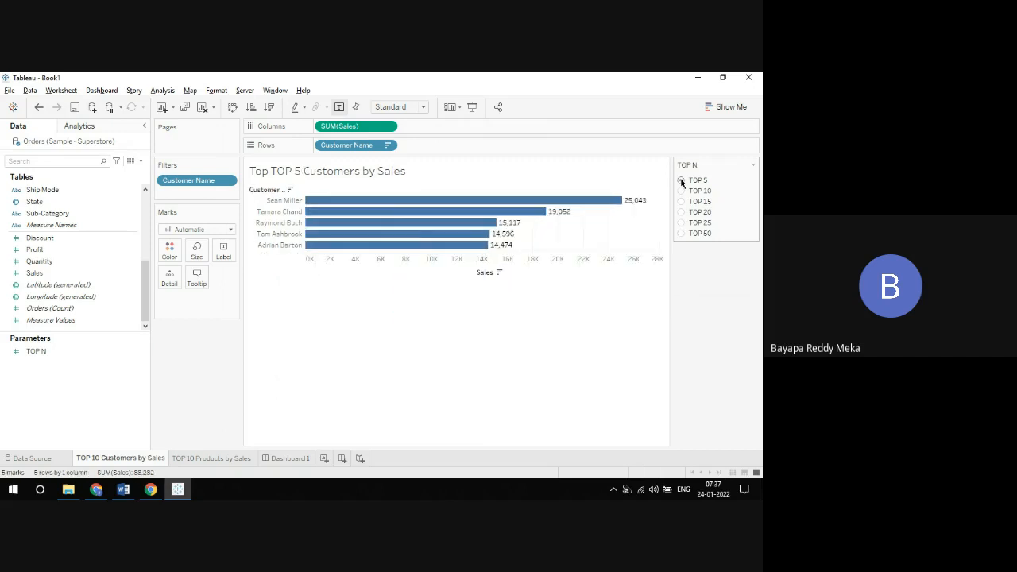
# Step: Display the TOP N parameter control as a compact list
pyautogui.click(752, 165)
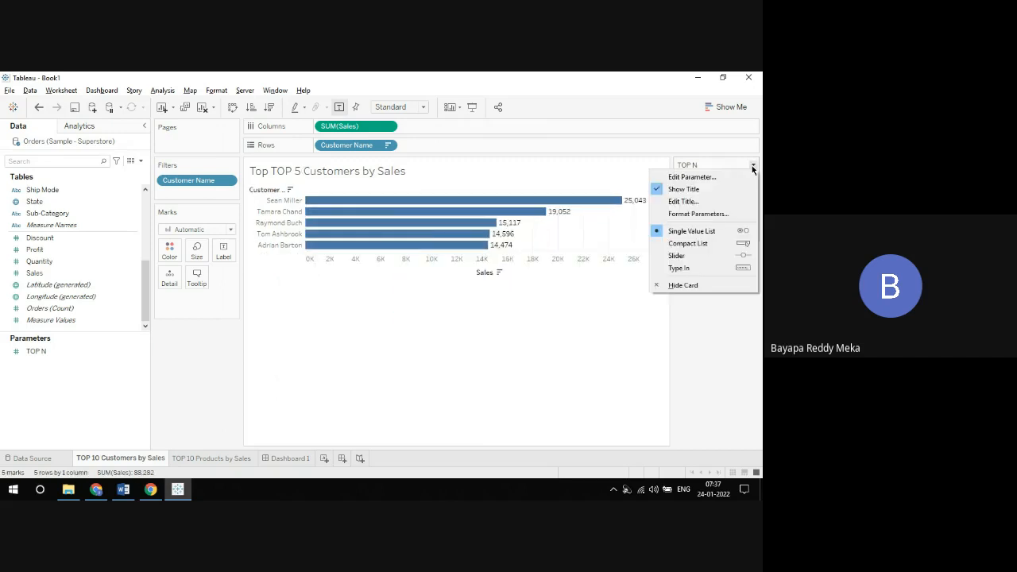
pyautogui.click(699, 245)
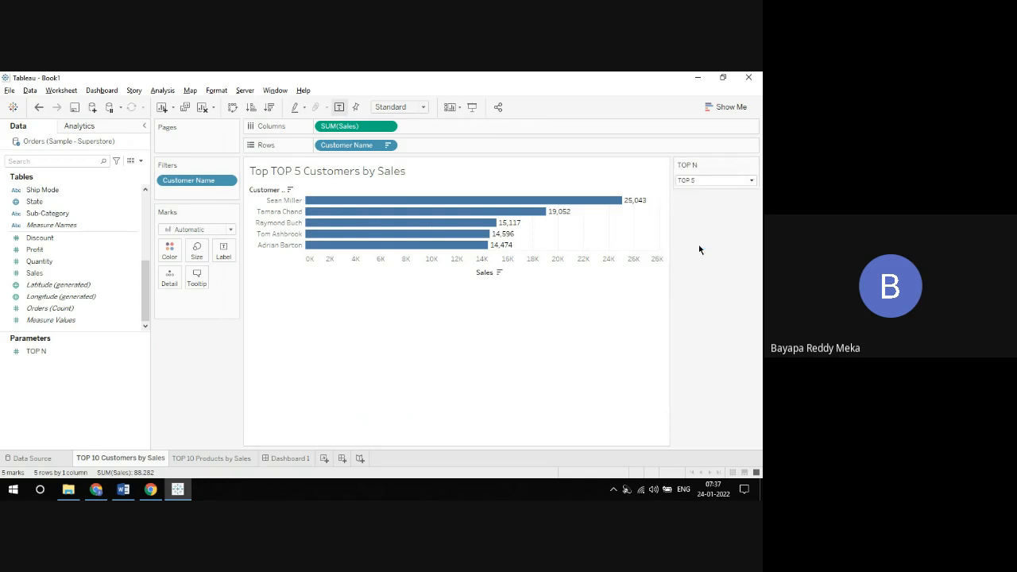
# Step: Try TOP 10, TOP 15 and TOP 25 in the compact TOP N list, and return it to TOP 5
pyautogui.click(694, 182)
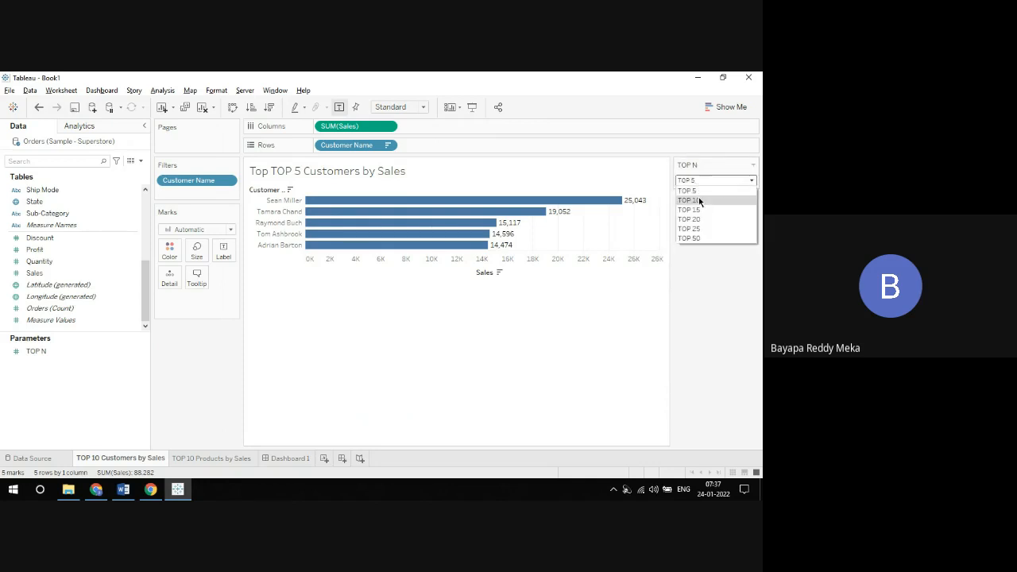
pyautogui.click(698, 200)
pyautogui.click(695, 182)
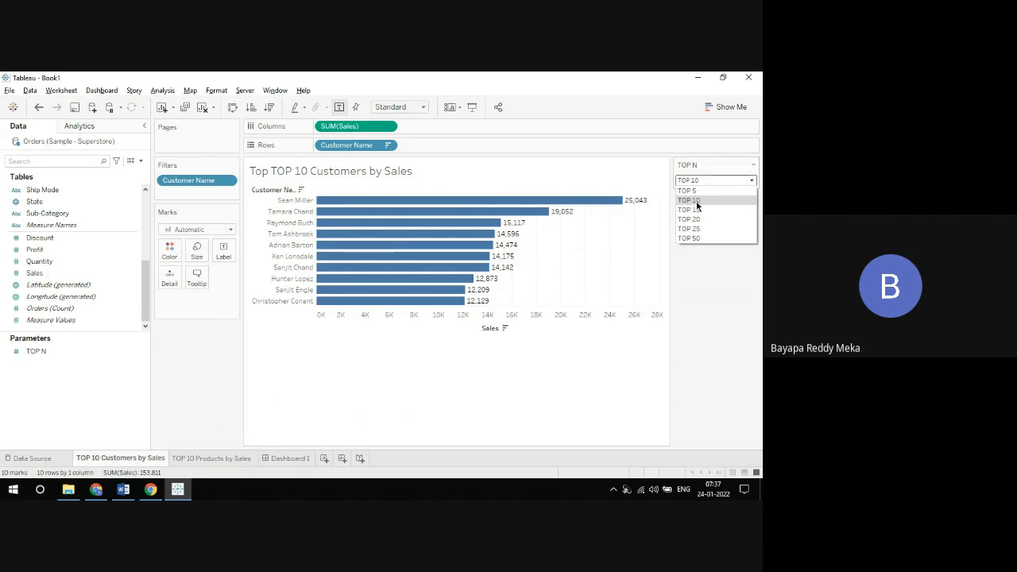
pyautogui.click(697, 210)
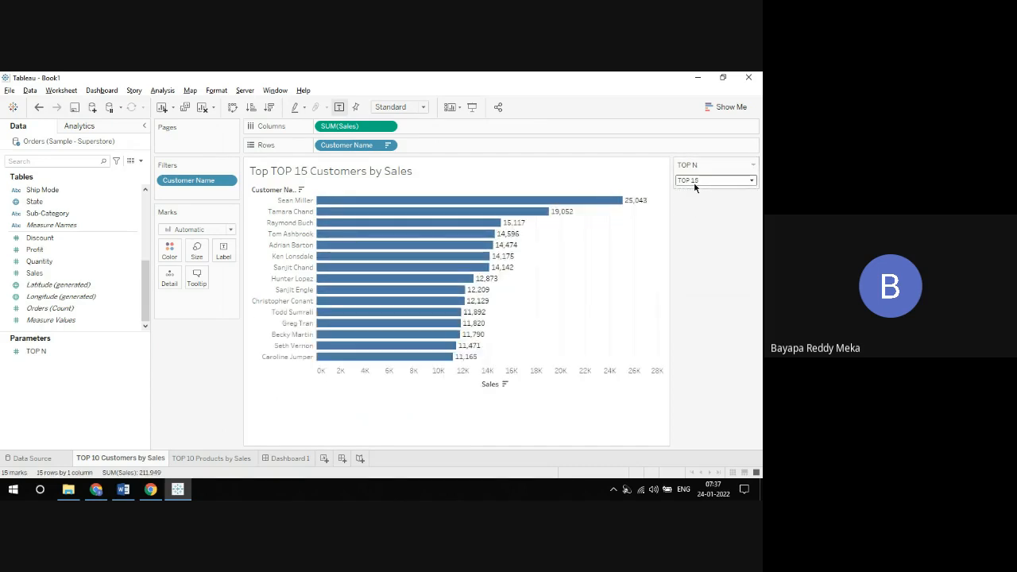
pyautogui.click(694, 183)
pyautogui.click(697, 228)
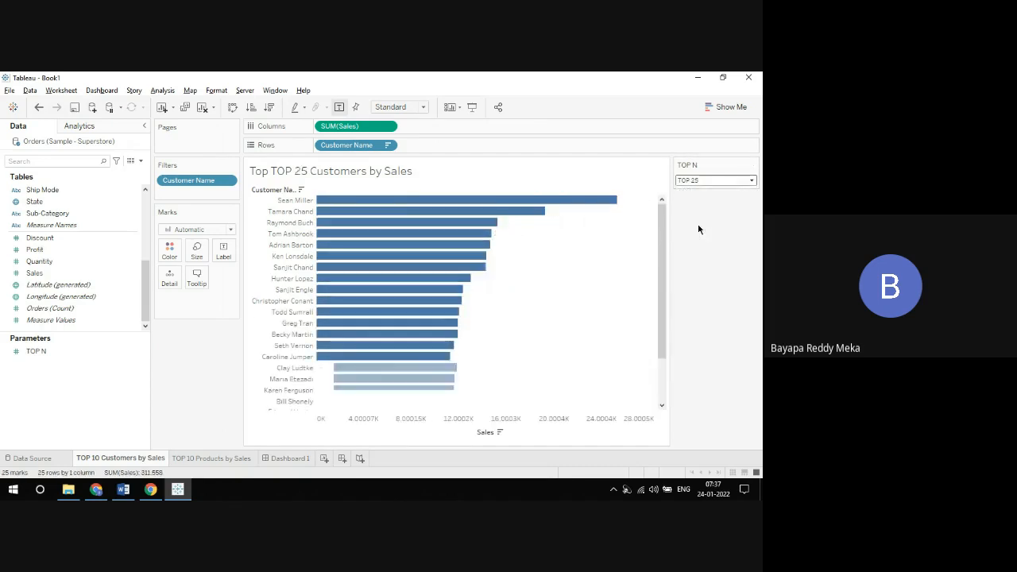
pyautogui.click(693, 181)
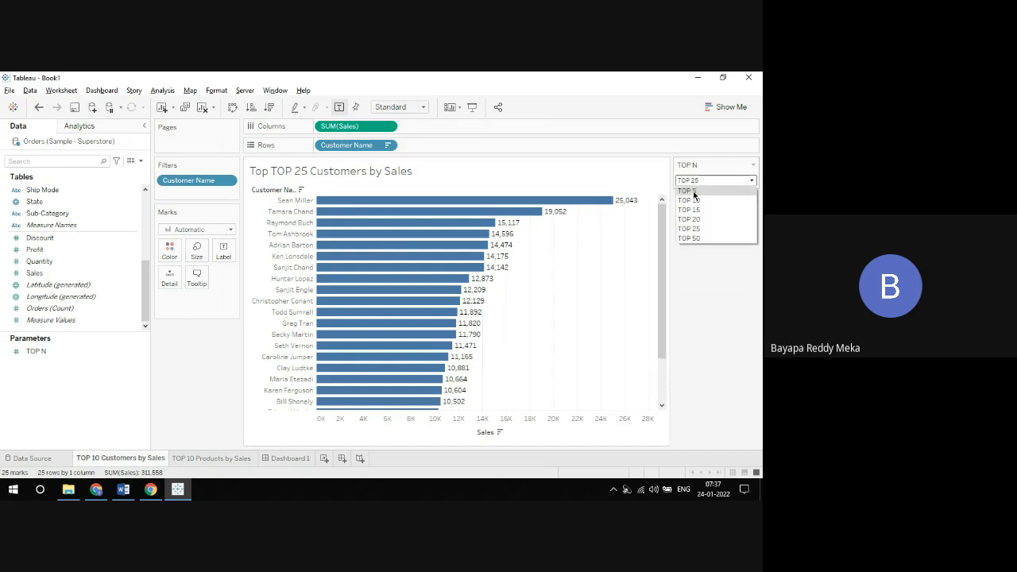
pyautogui.click(694, 195)
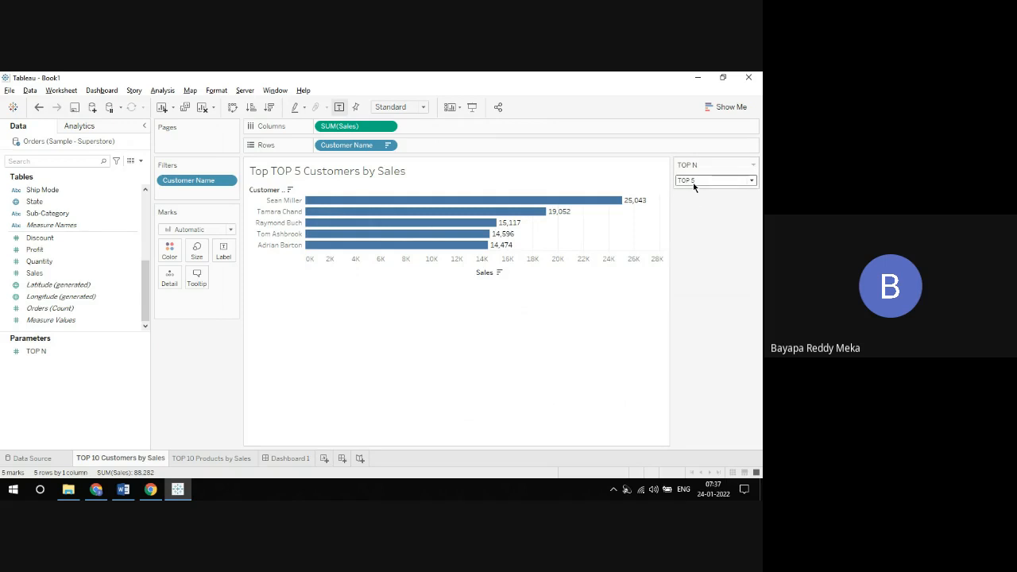
# Step: Switch the compact TOP N list to TOP 50, back to TOP 5, and through TOP 10 to TOP 15
pyautogui.click(696, 182)
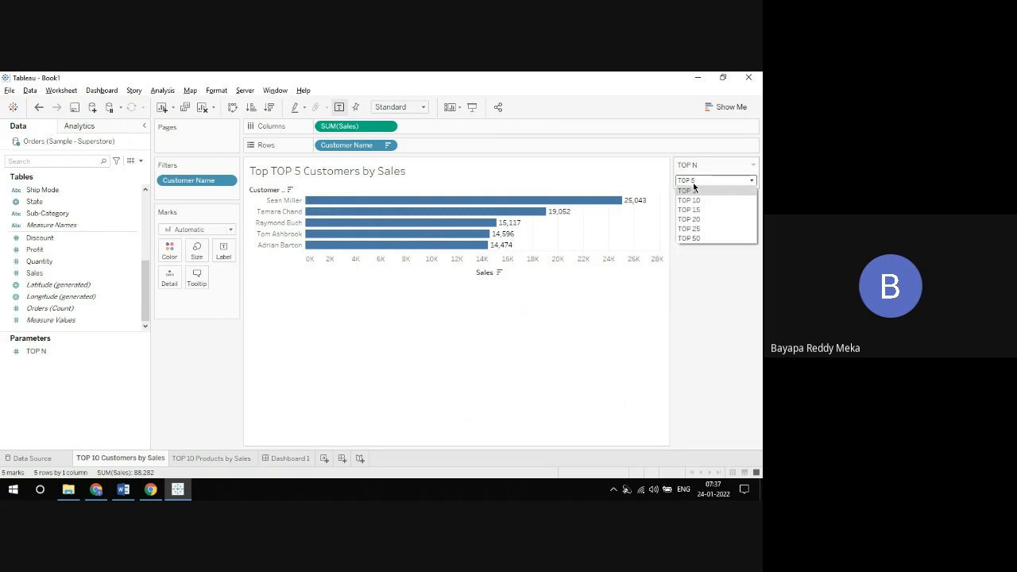
pyautogui.click(700, 238)
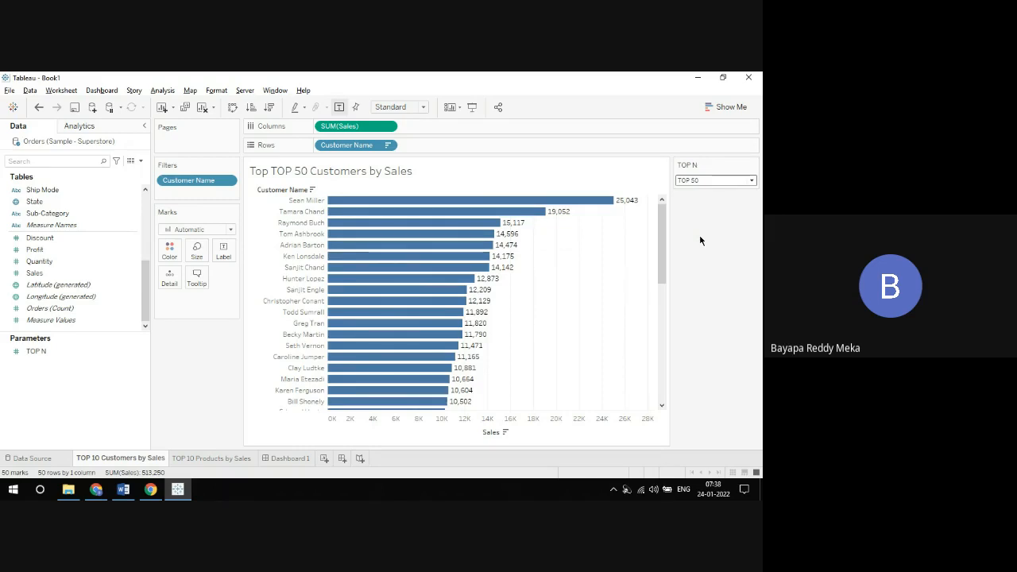
pyautogui.click(702, 181)
pyautogui.click(700, 193)
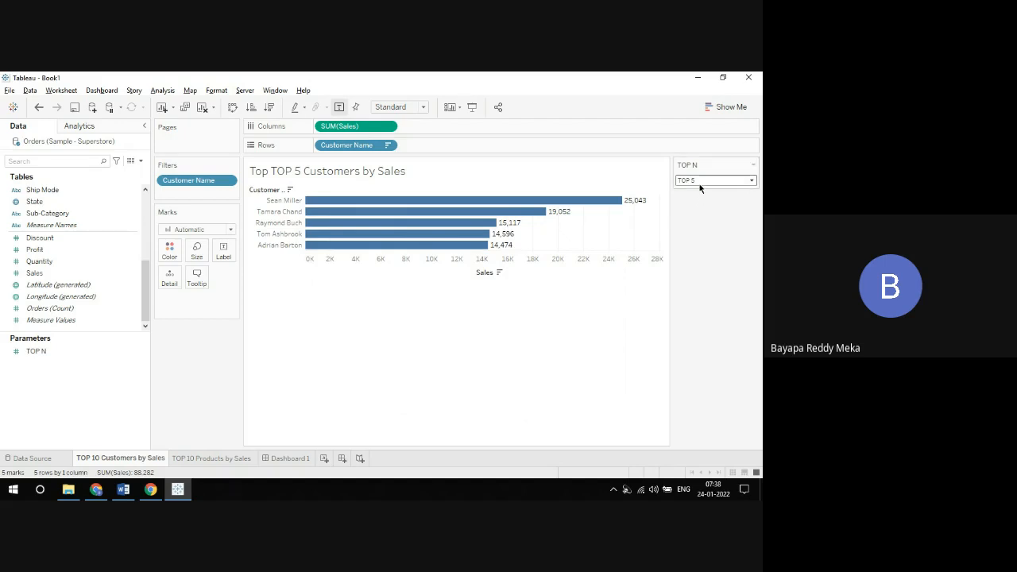
pyautogui.click(699, 182)
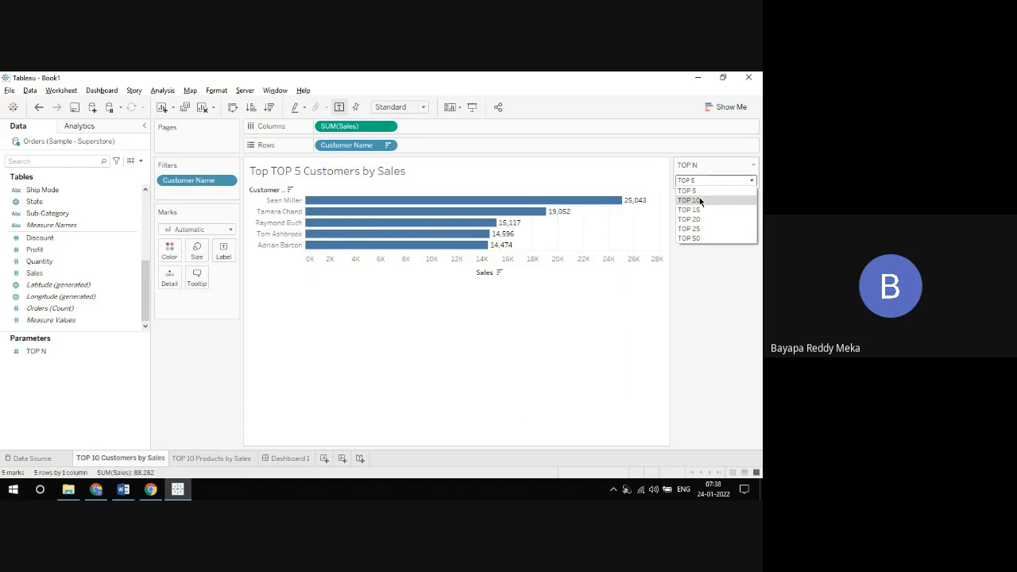
pyautogui.click(699, 200)
pyautogui.click(699, 180)
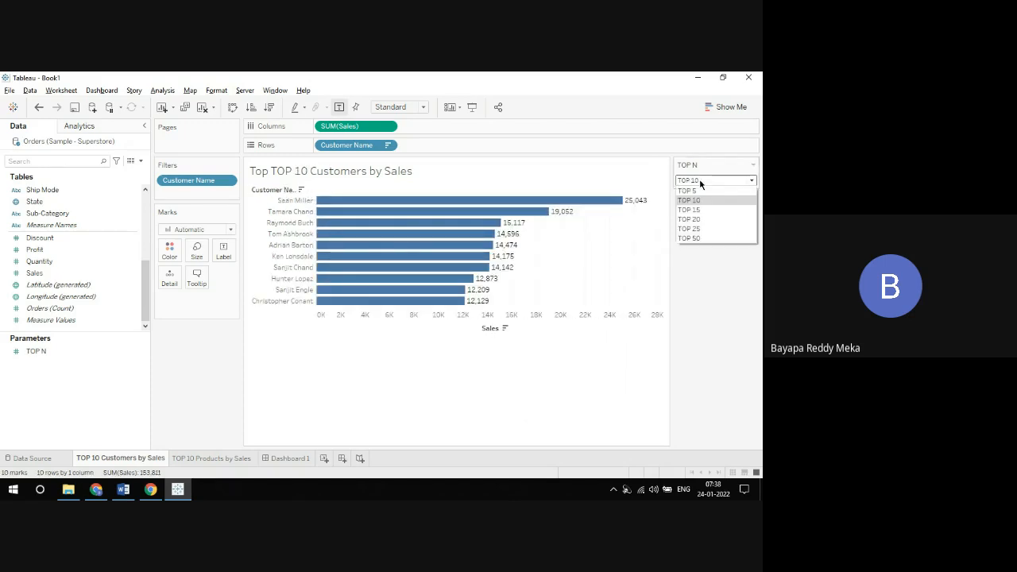
pyautogui.click(705, 209)
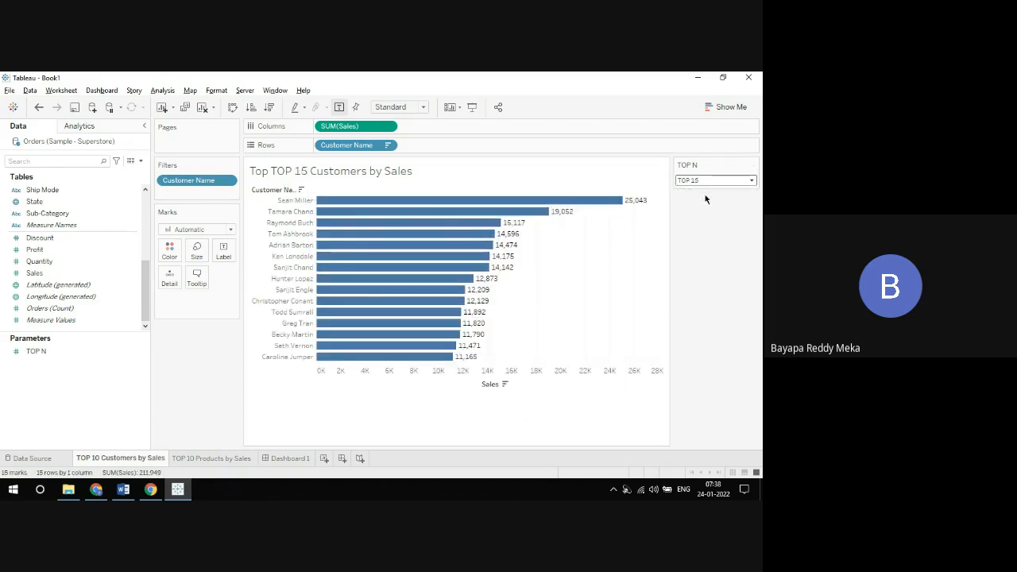
# Step: Display the TOP N control as a slider, and step it up to TOP 50 and back down to TOP 5
pyautogui.click(752, 164)
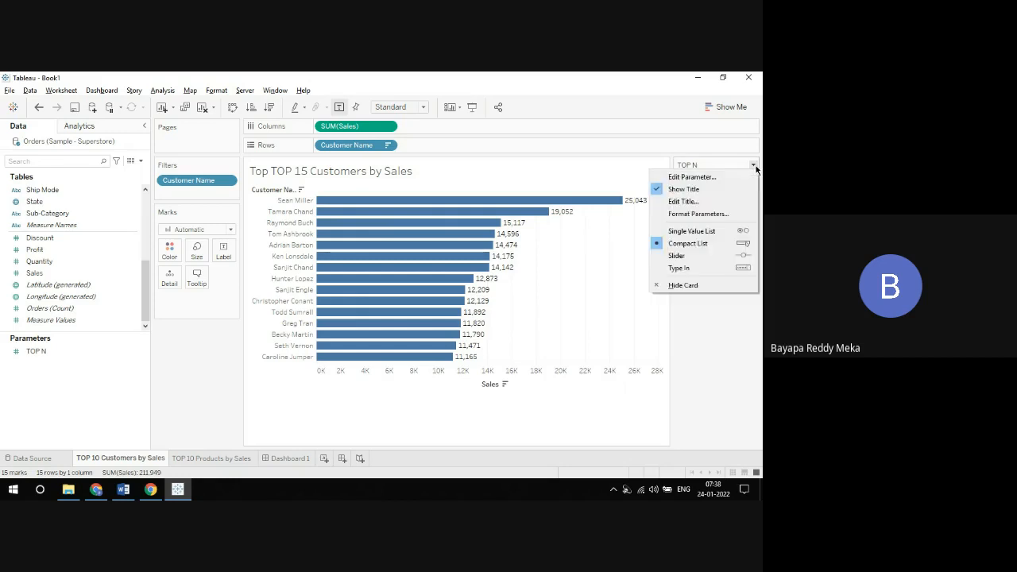
pyautogui.click(679, 255)
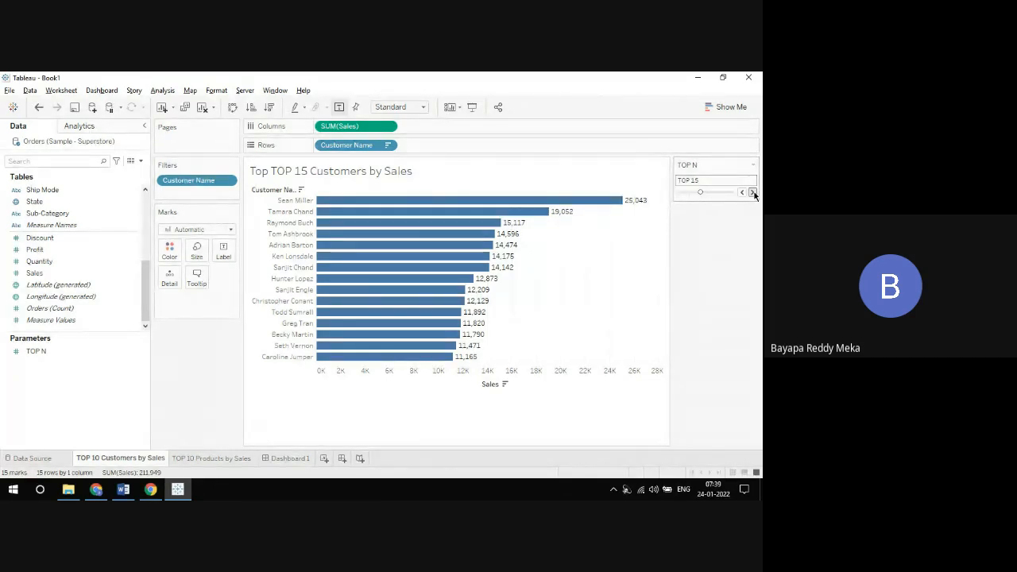
pyautogui.click(752, 192)
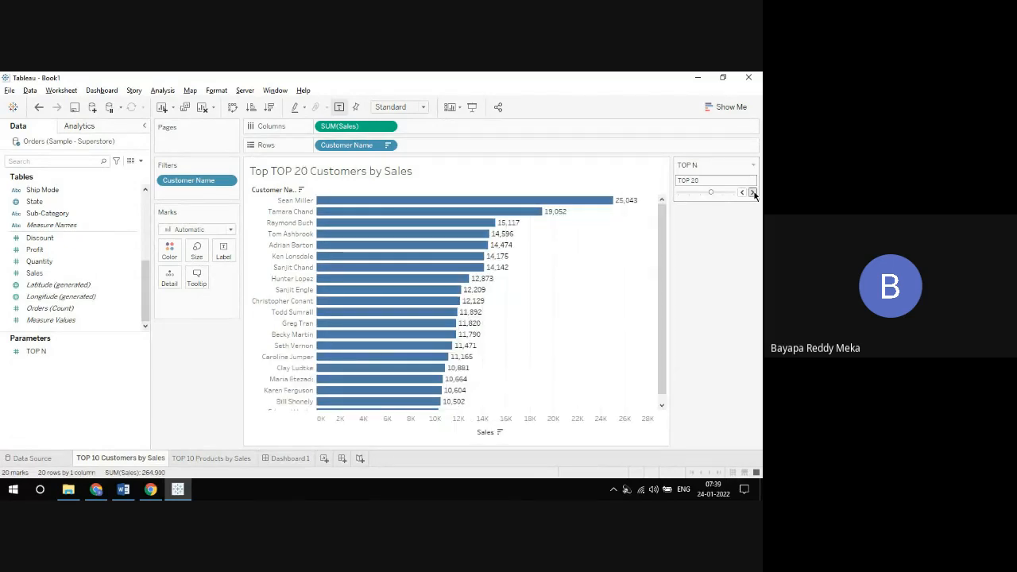
pyautogui.click(752, 193)
pyautogui.click(752, 192)
pyautogui.click(752, 192)
pyautogui.click(752, 192)
pyautogui.click(752, 192)
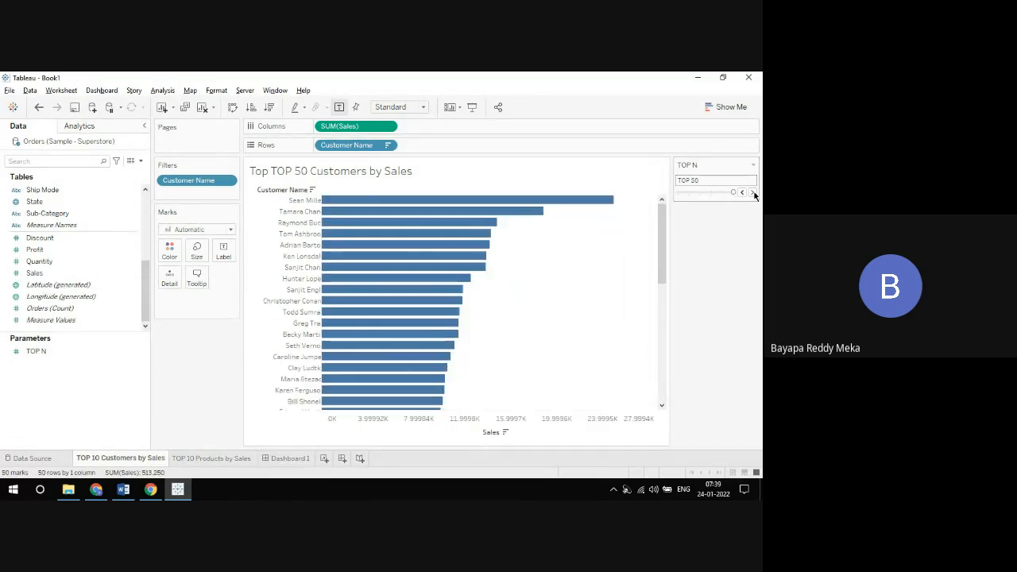
pyautogui.click(752, 192)
pyautogui.click(742, 193)
pyautogui.click(742, 193)
pyautogui.click(742, 193)
pyautogui.click(742, 193)
pyautogui.click(742, 193)
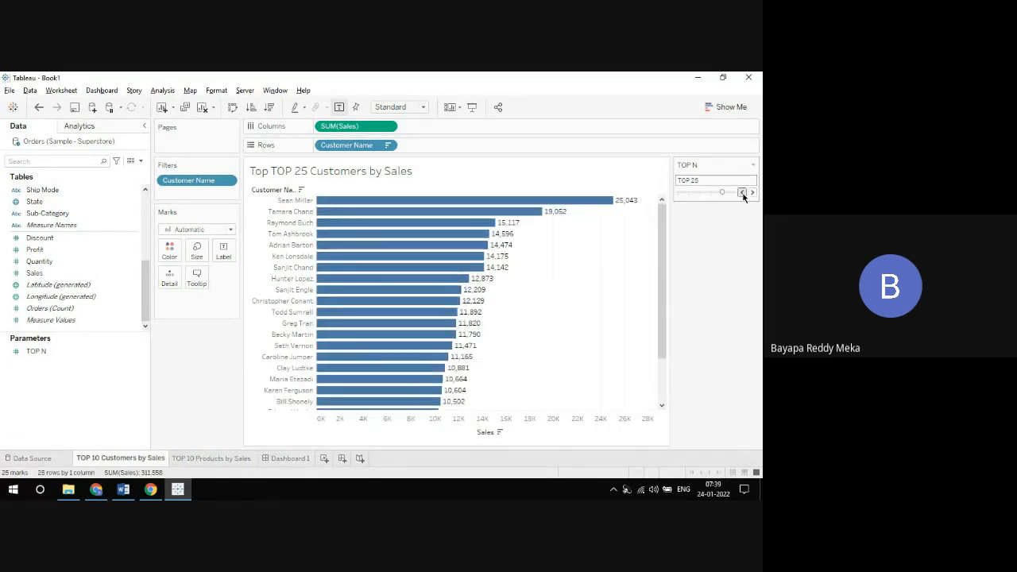
pyautogui.click(742, 194)
pyautogui.click(743, 194)
pyautogui.click(742, 193)
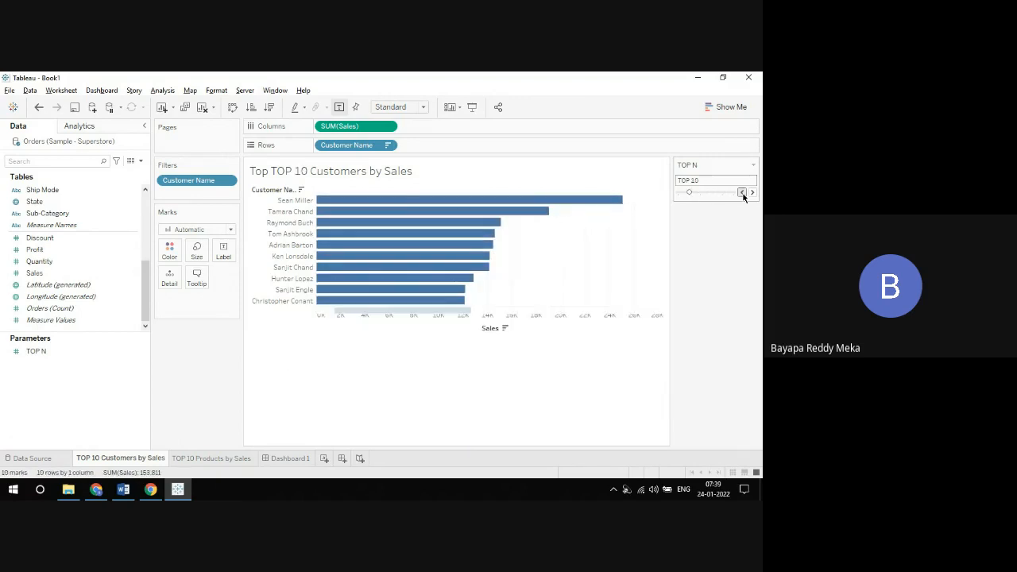
pyautogui.click(742, 193)
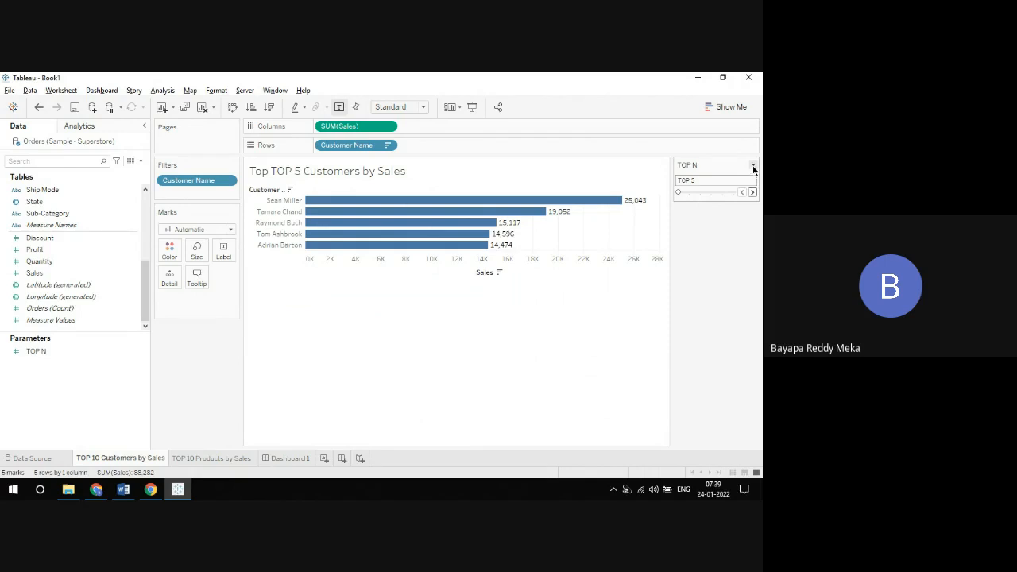
# Step: Display the TOP N control as a single value list, try TOP 10 through TOP 50, and return it to TOP 5
pyautogui.click(753, 166)
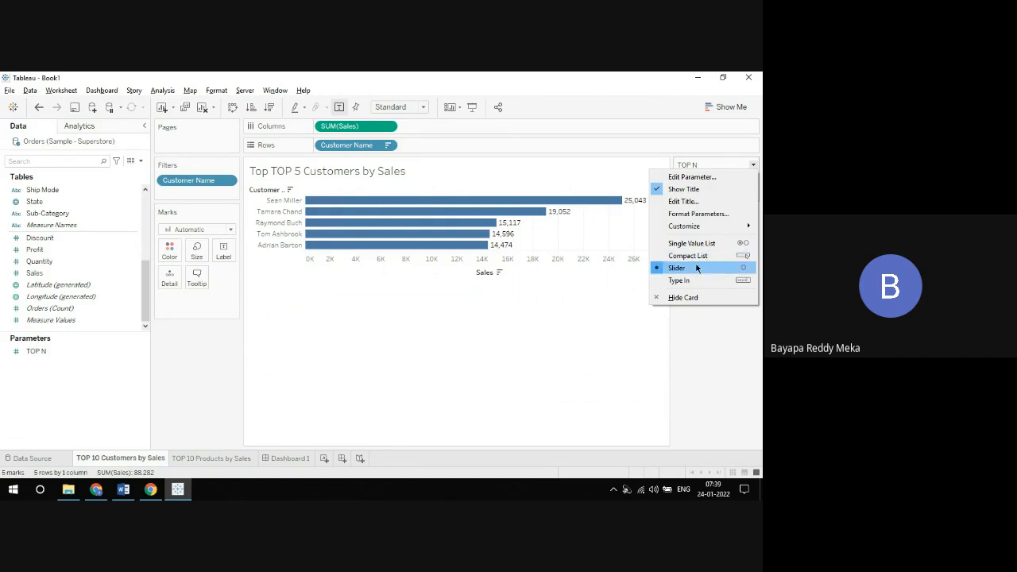
pyautogui.click(696, 246)
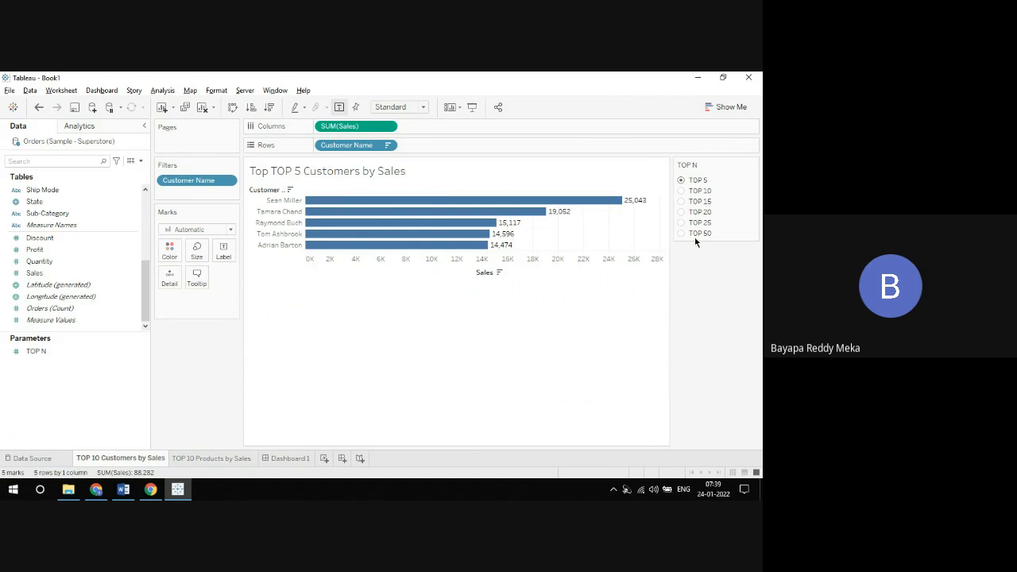
pyautogui.click(681, 190)
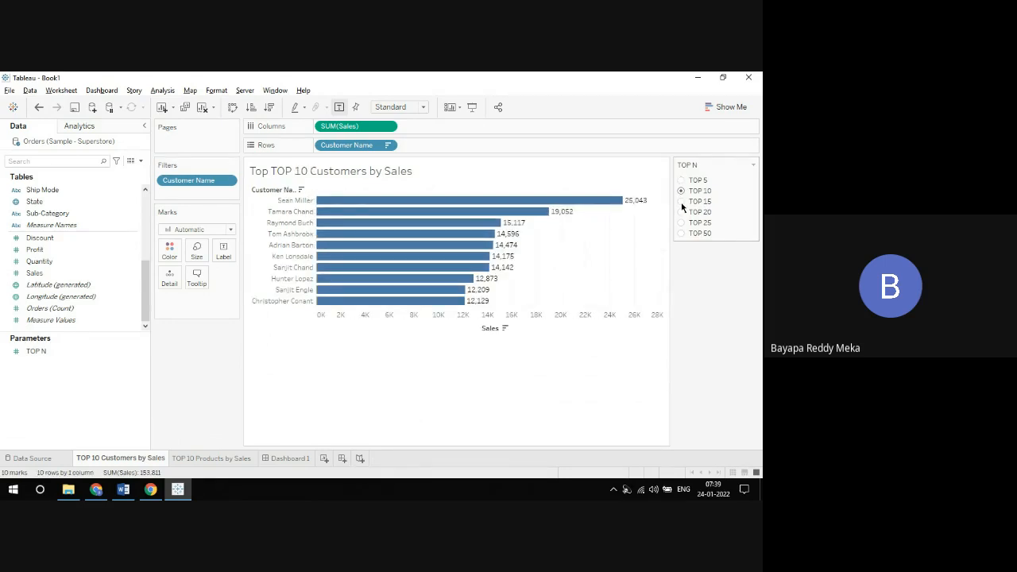
pyautogui.click(681, 201)
pyautogui.click(680, 211)
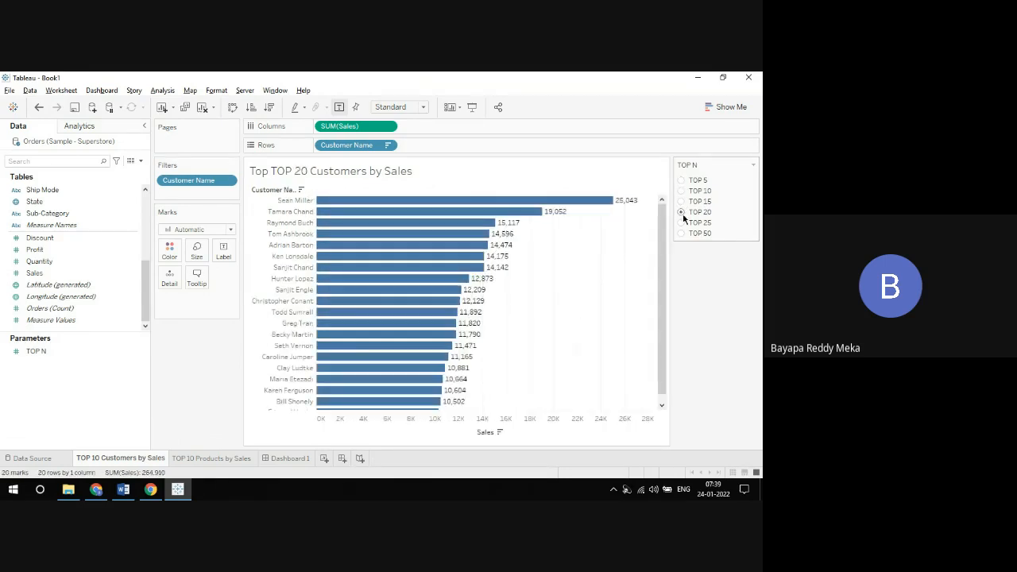
pyautogui.click(681, 222)
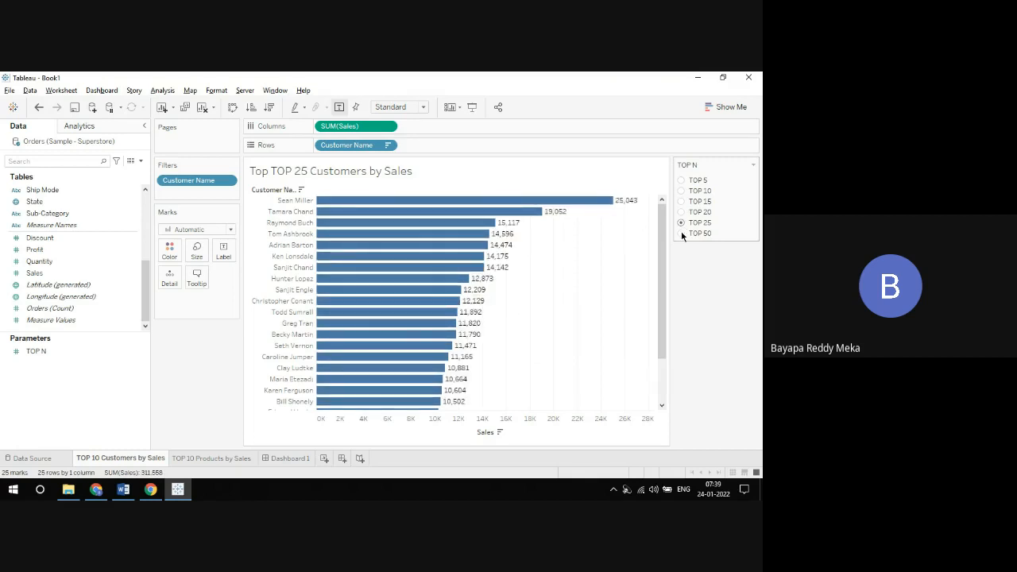
pyautogui.click(681, 232)
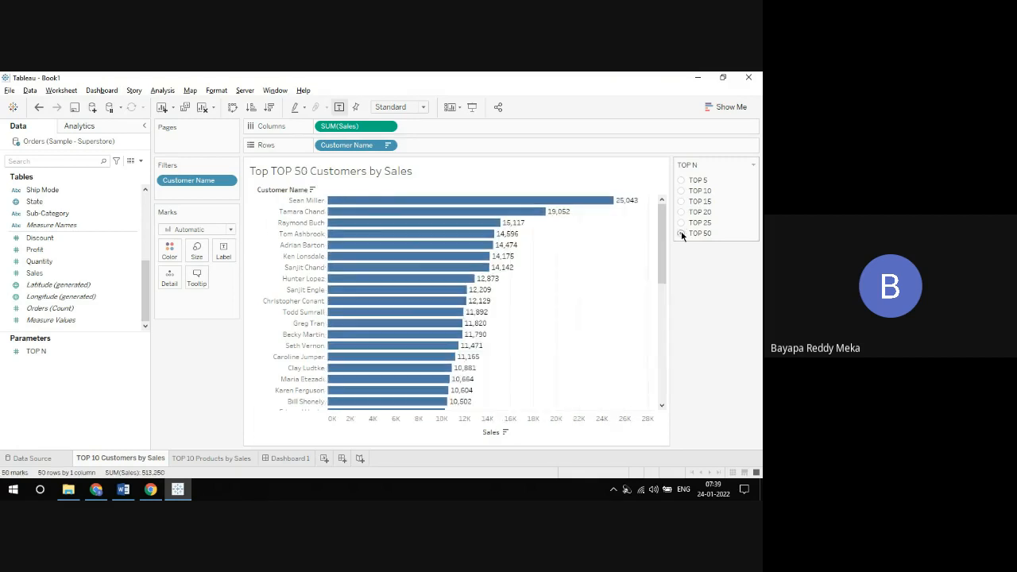
pyautogui.click(681, 182)
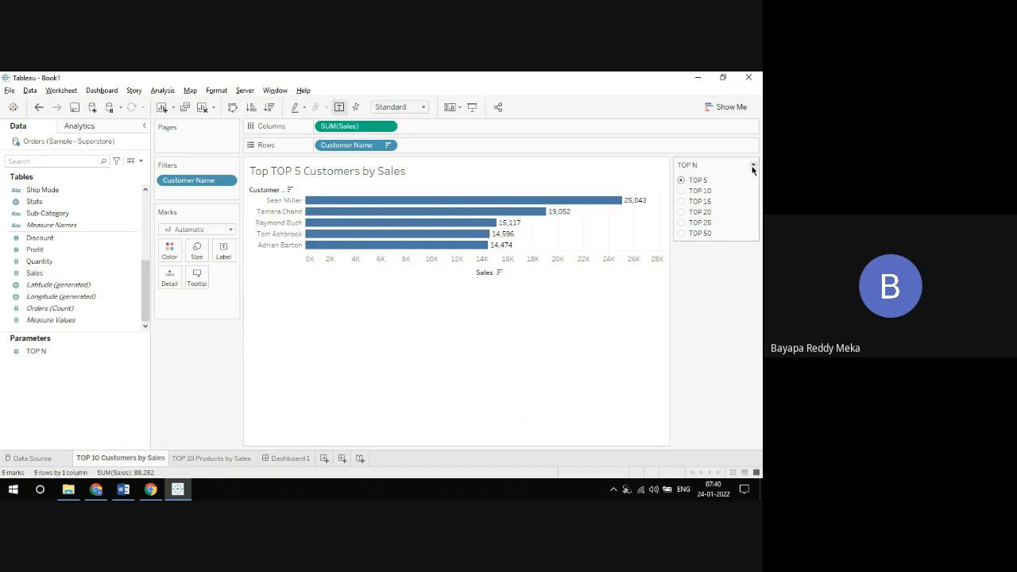
pyautogui.rightClick(154, 459)
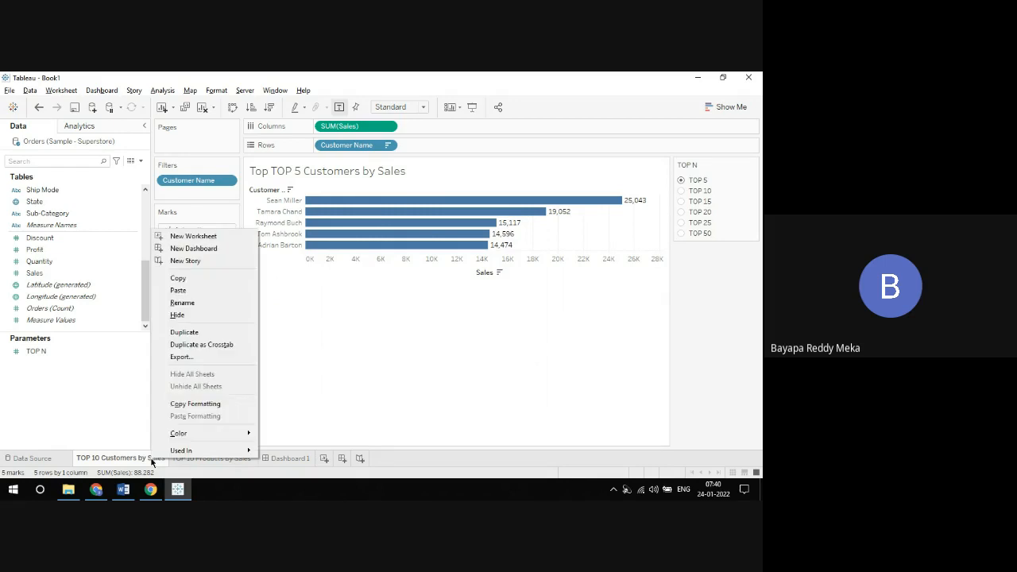
pyautogui.click(362, 378)
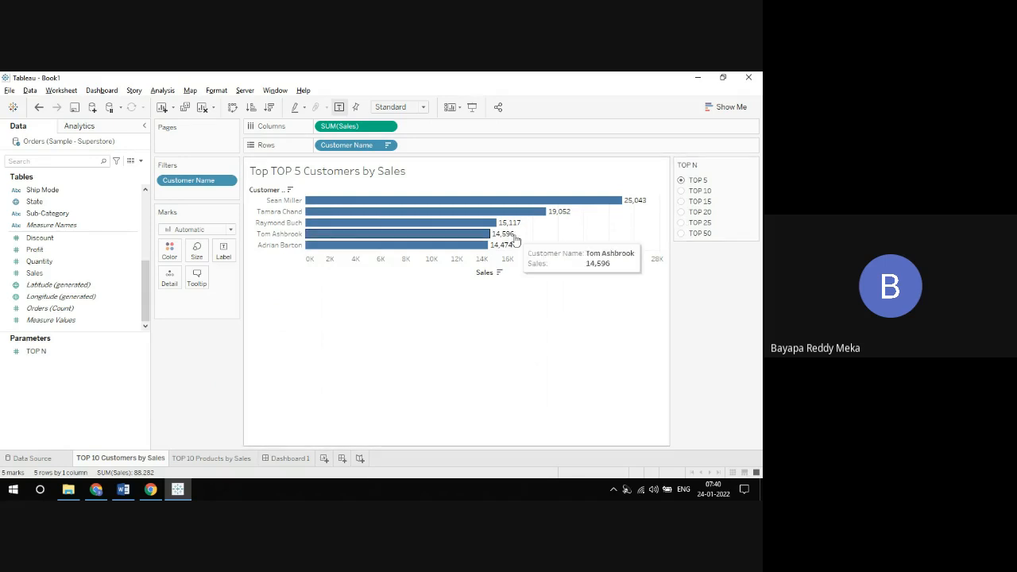
# Step: Edit the TOP N parameter to allow all values instead of a list, and accept the change
pyautogui.click(141, 355)
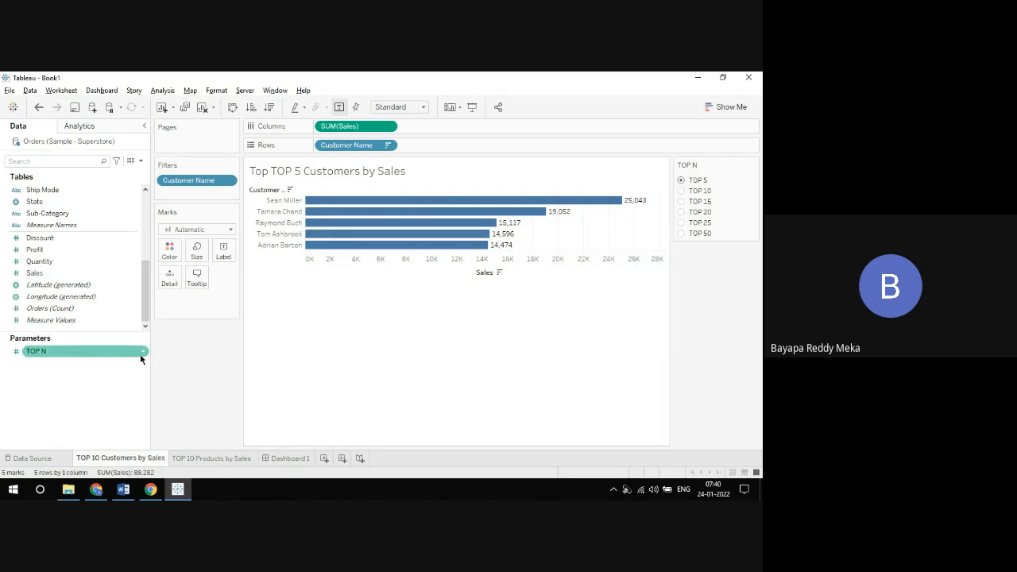
pyautogui.click(143, 354)
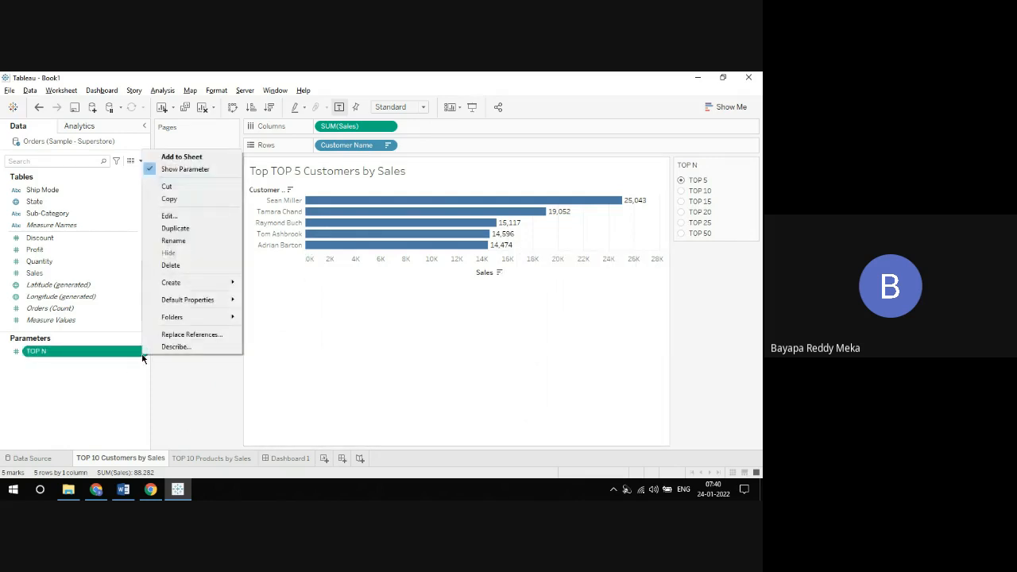
pyautogui.click(169, 216)
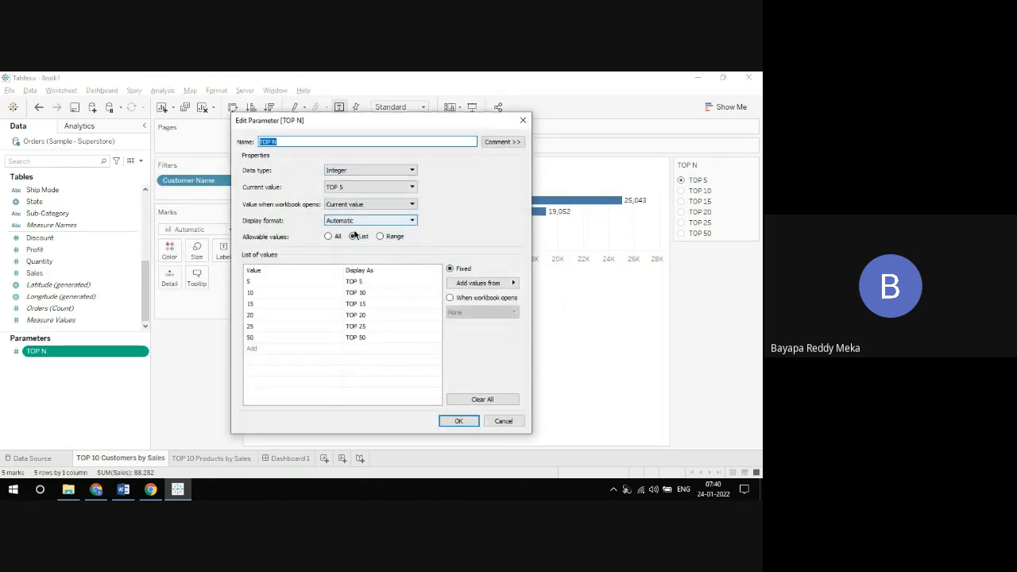
pyautogui.click(328, 236)
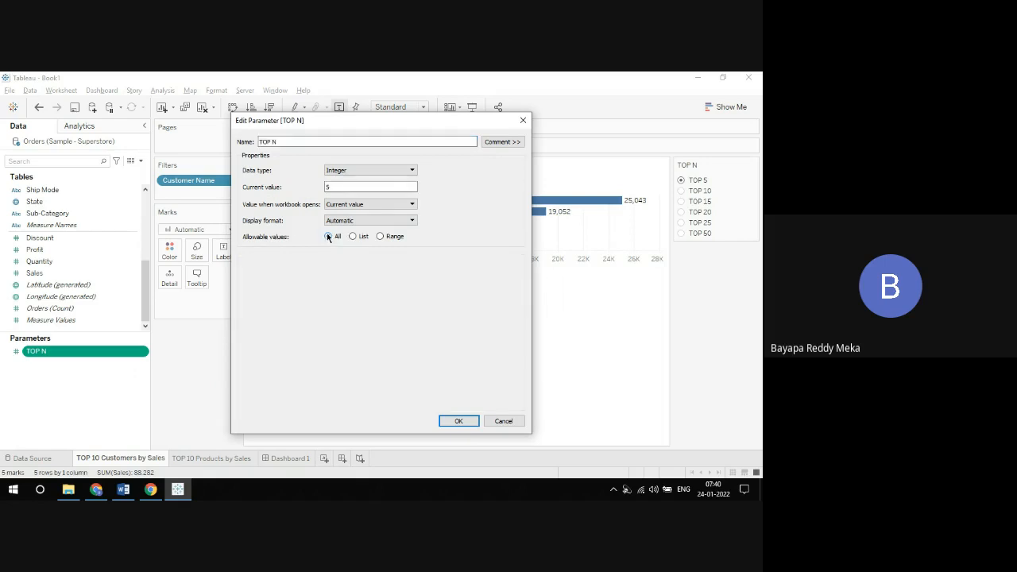
pyautogui.click(456, 421)
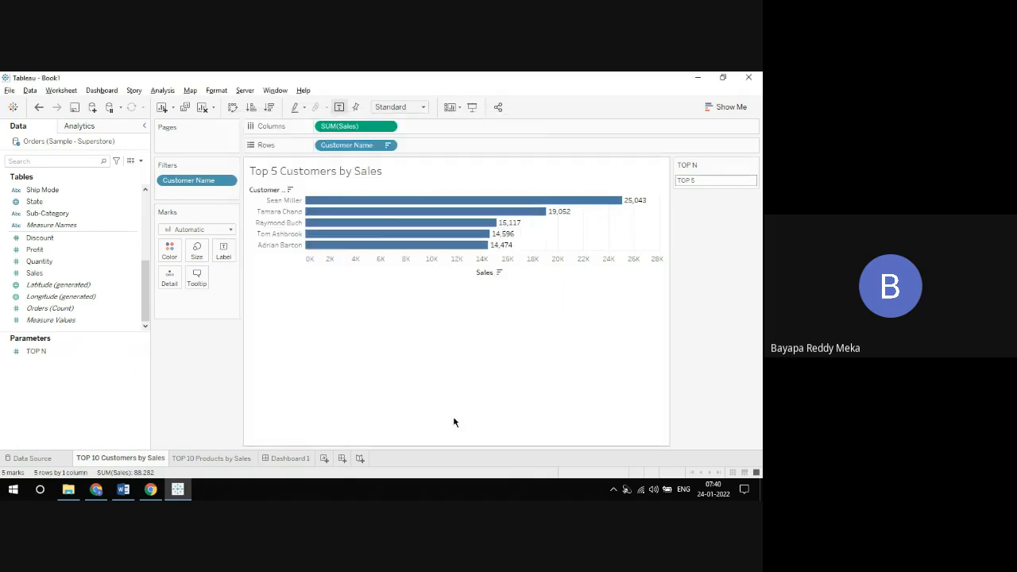
# Step: Keep the TOP N control in its Type In display, re-enter 5 as the value, and change it to 6
pyautogui.click(752, 164)
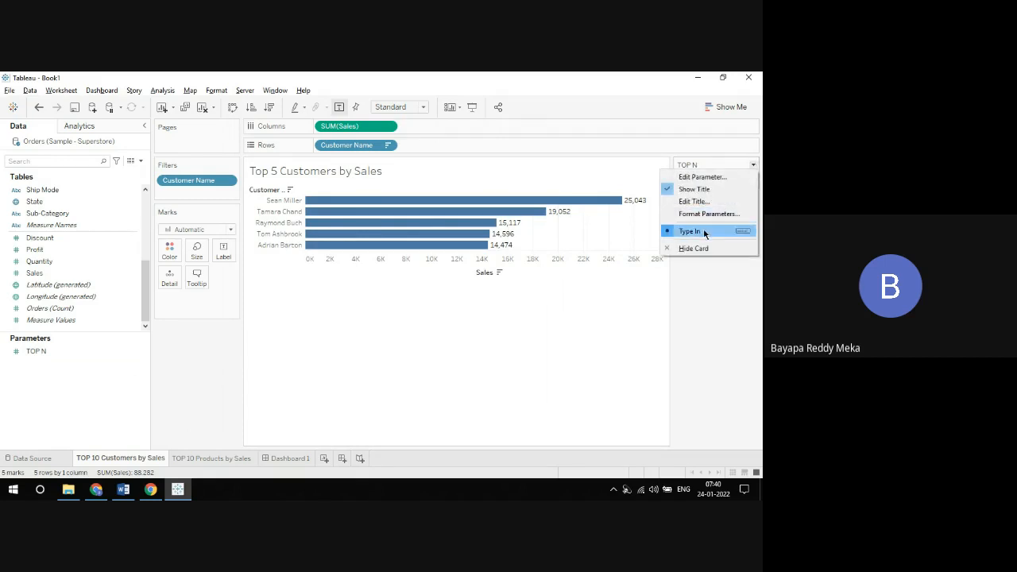
pyautogui.click(702, 229)
pyautogui.click(702, 182)
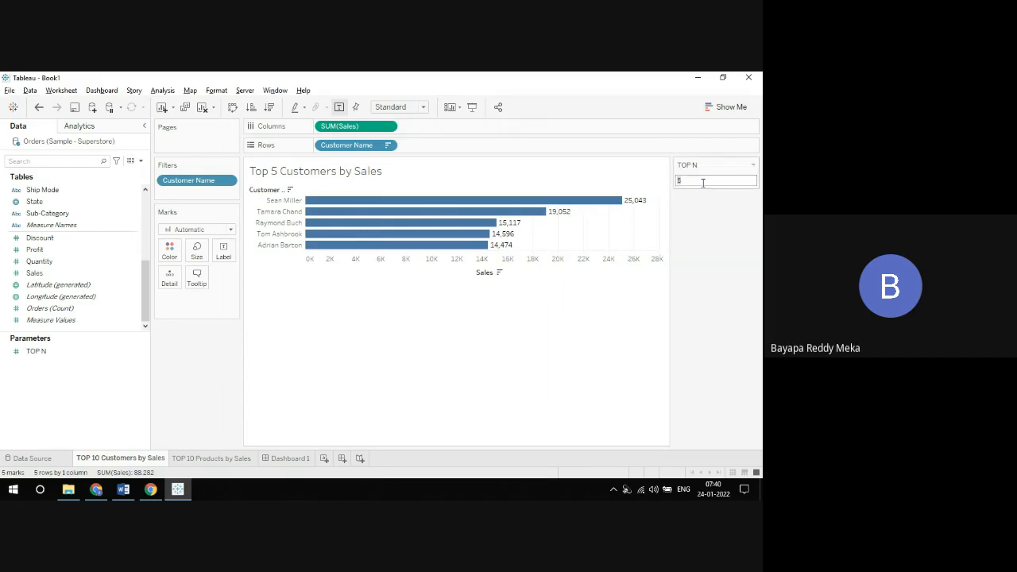
pyautogui.write('5')
pyautogui.press('Return')
pyautogui.click(702, 182)
pyautogui.write('6')
pyautogui.press('Return')
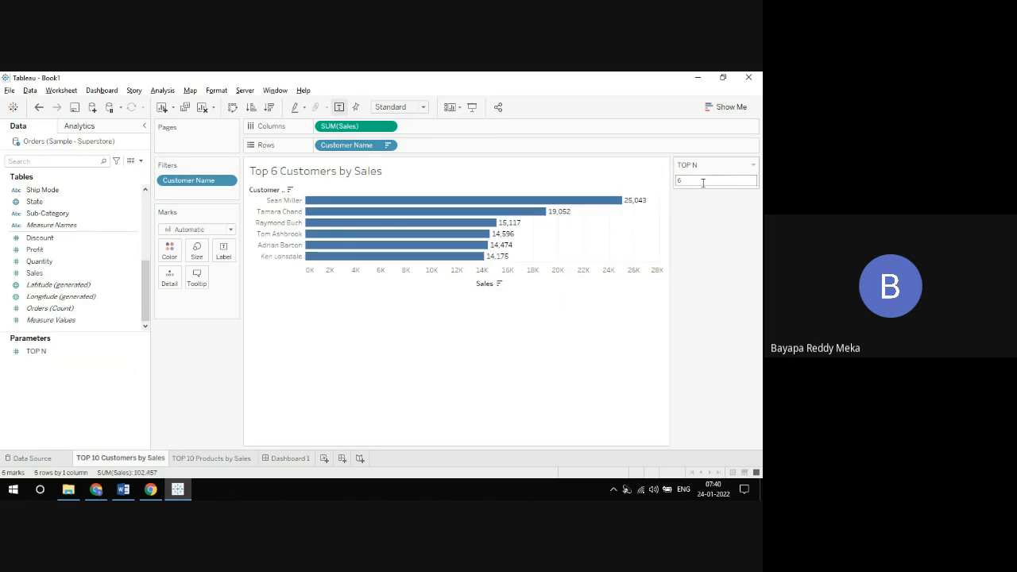
# Step: Edit the TOP N parameter to allow a range of values with minimum 0, maximum 100 and step size 2
pyautogui.click(753, 165)
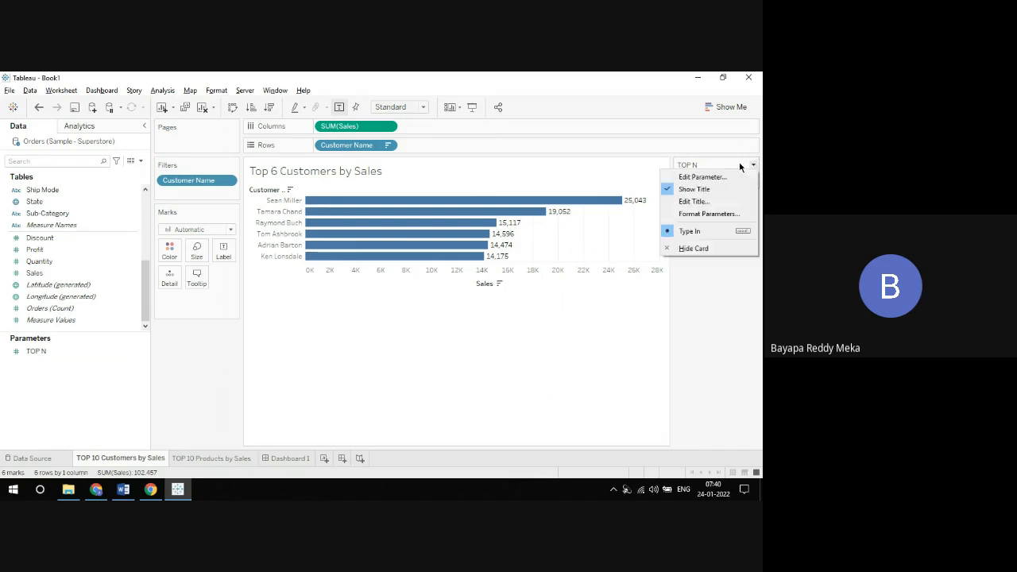
pyautogui.click(729, 177)
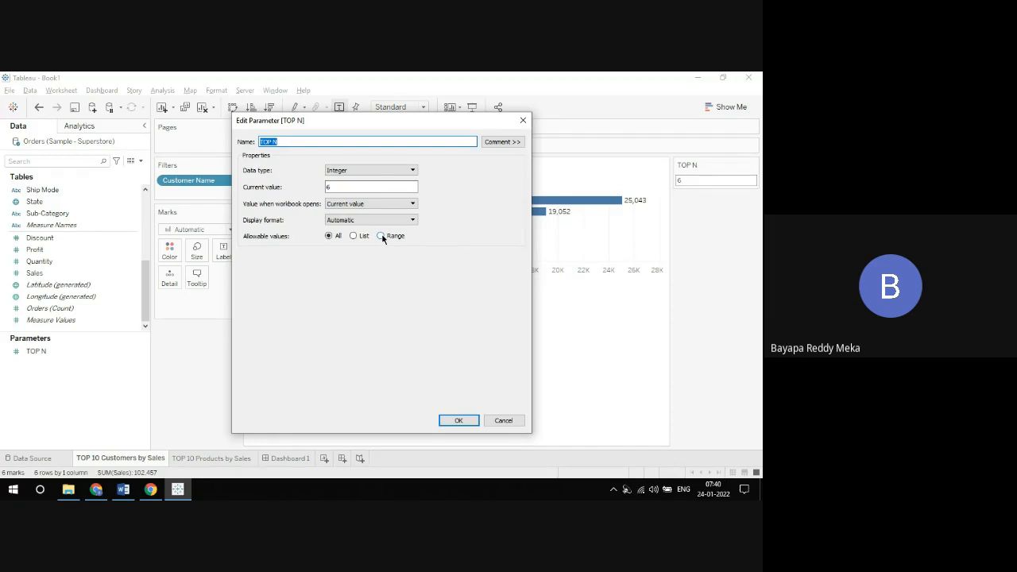
pyautogui.click(381, 236)
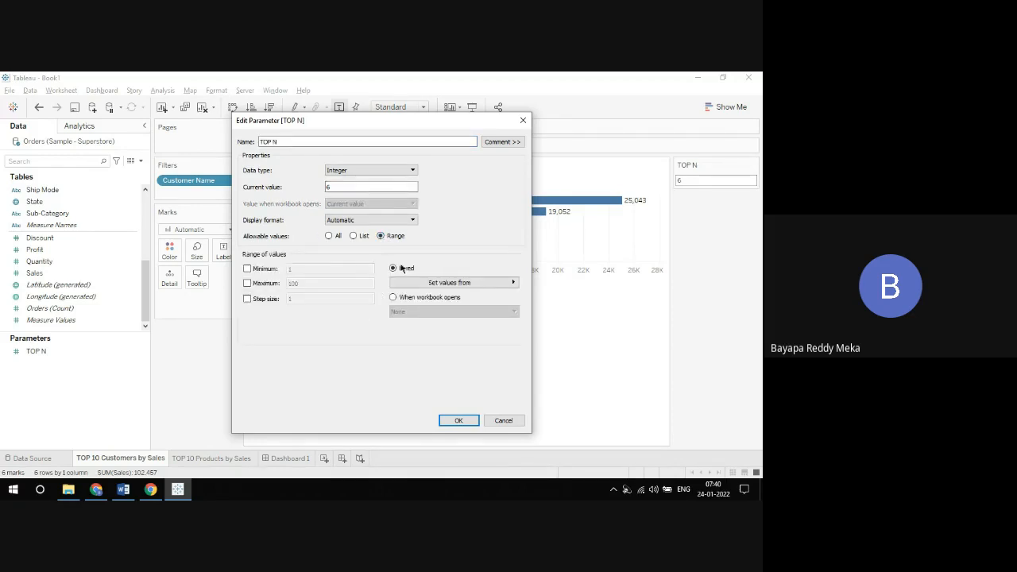
pyautogui.click(247, 270)
pyautogui.click(247, 283)
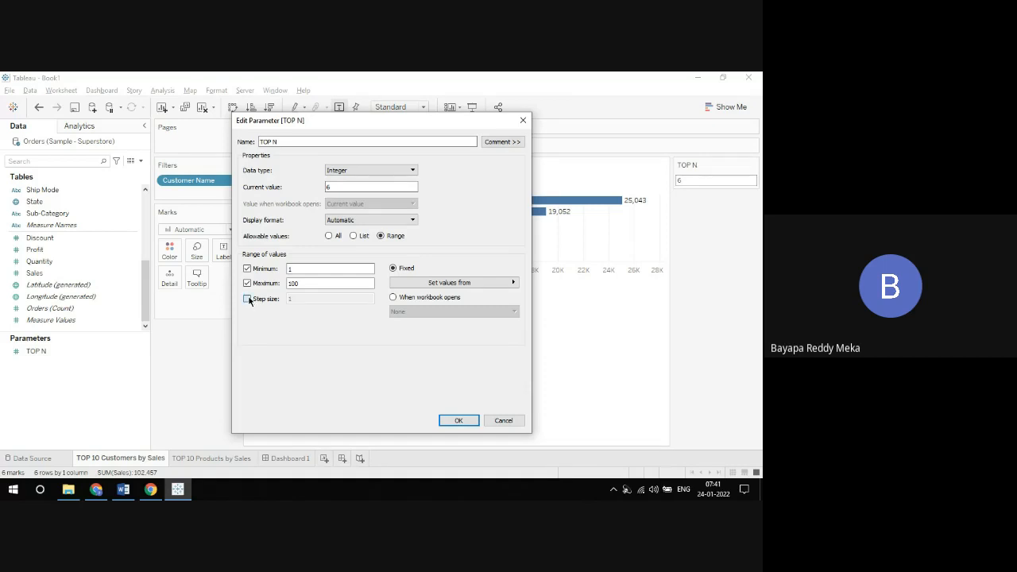
pyautogui.click(247, 298)
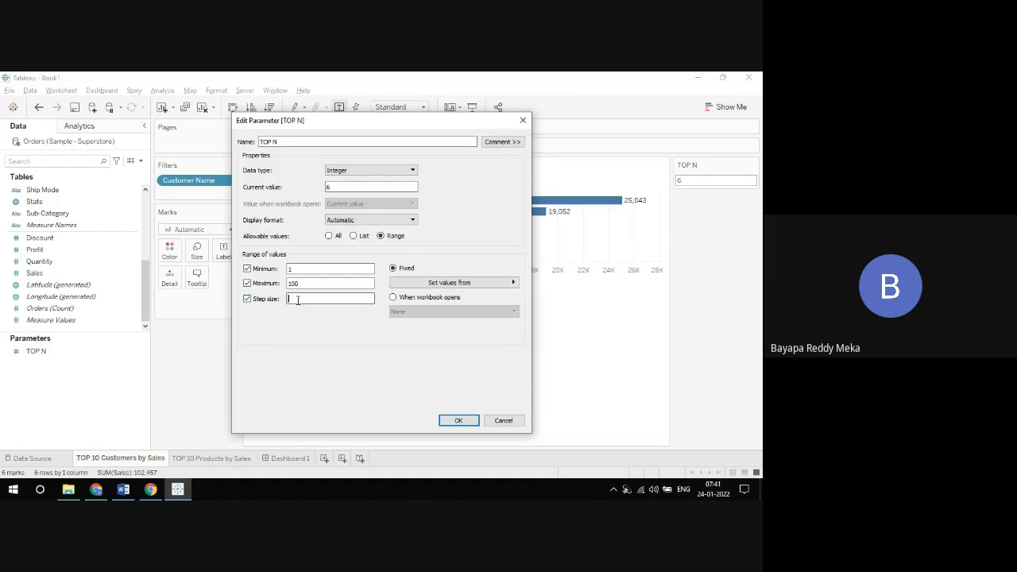
pyautogui.write('2')
pyautogui.doubleClick(294, 269)
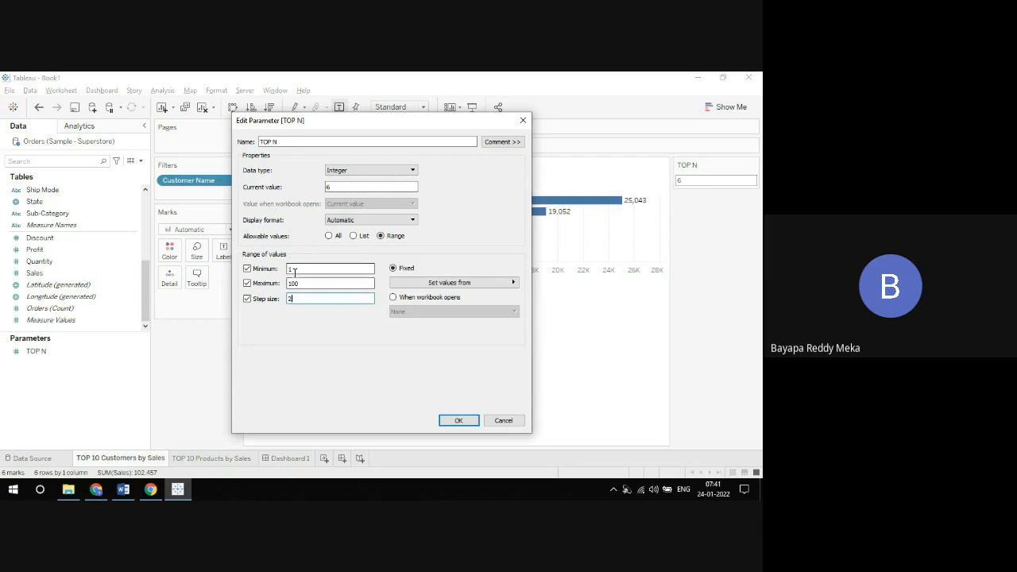
pyautogui.write('0')
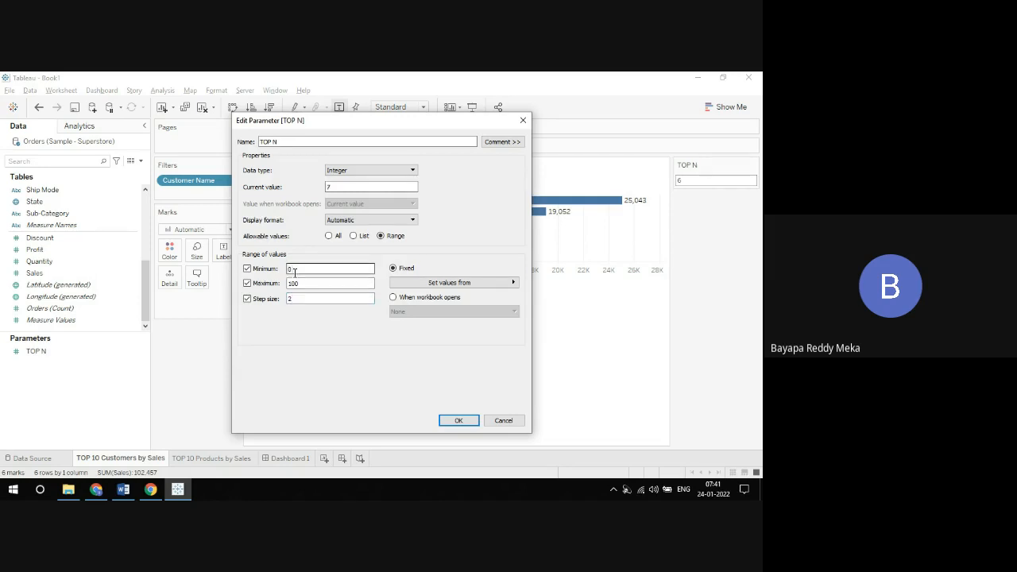
# Step: Set the TOP N parameter's current value to 2 and accept the parameter changes
pyautogui.doubleClick(351, 187)
pyautogui.doubleClick(351, 187)
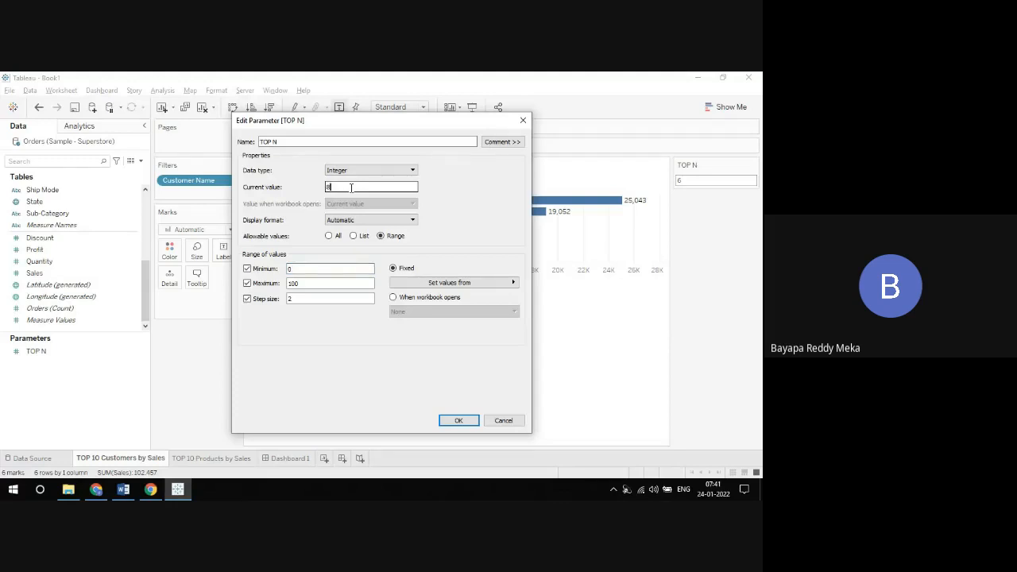
pyautogui.press('BackSpace')
pyautogui.write('1')
pyautogui.press('BackSpace')
pyautogui.write('2')
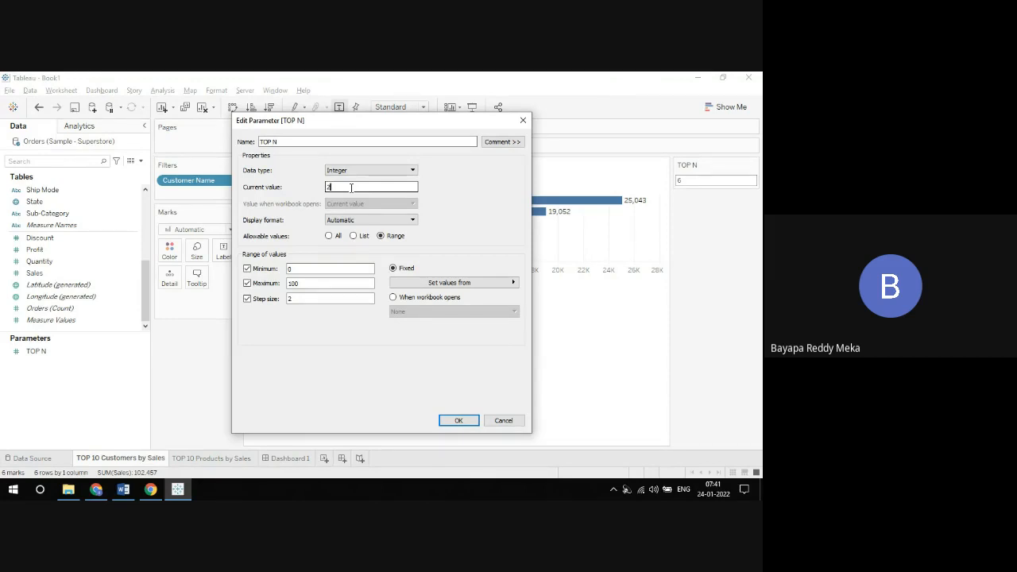
pyautogui.click(458, 422)
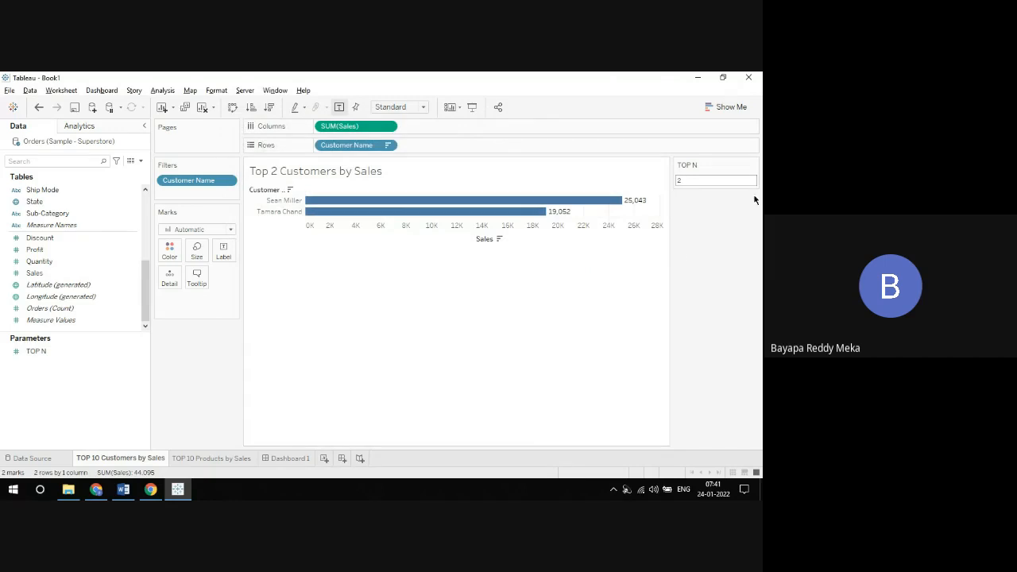
# Step: Display the TOP N control as a slider and step it up from 2 to 18
pyautogui.click(752, 168)
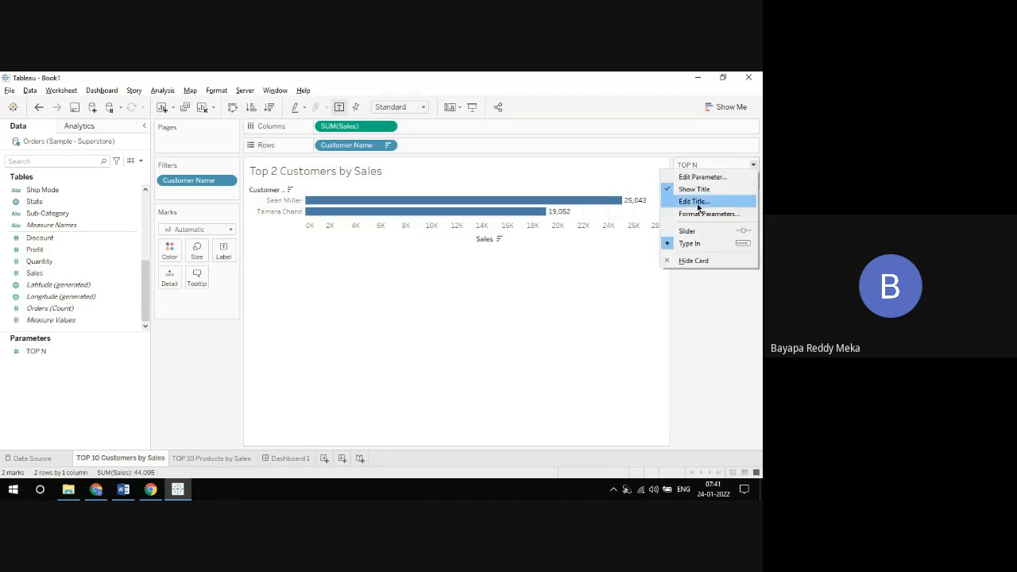
pyautogui.click(700, 231)
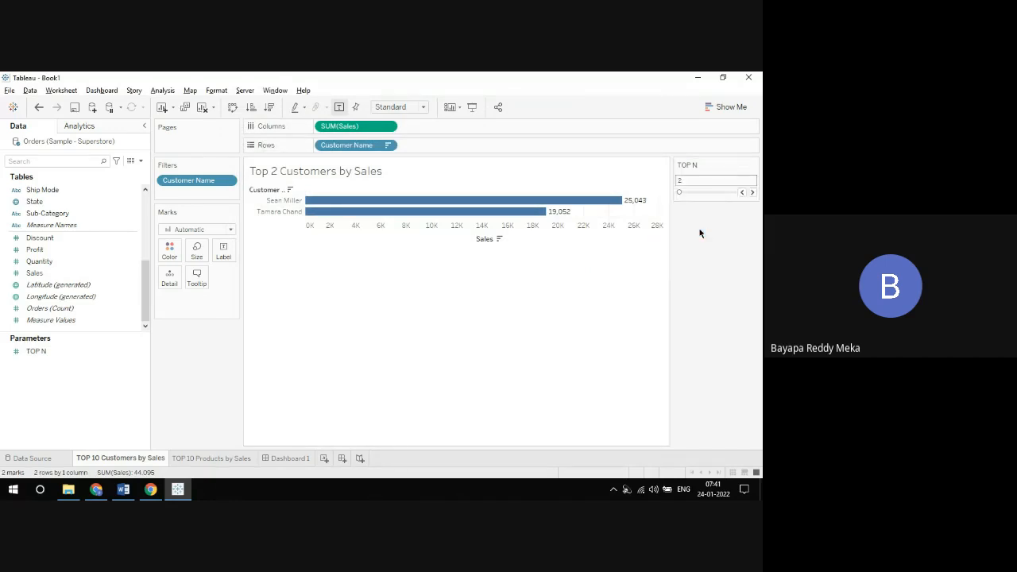
pyautogui.click(752, 192)
pyautogui.click(752, 193)
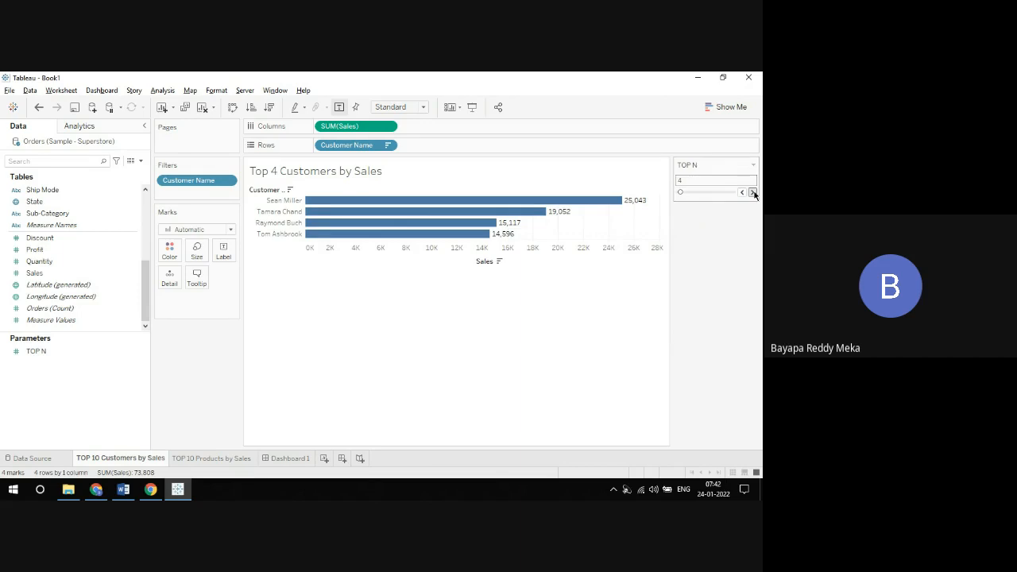
pyautogui.click(752, 193)
pyautogui.click(752, 192)
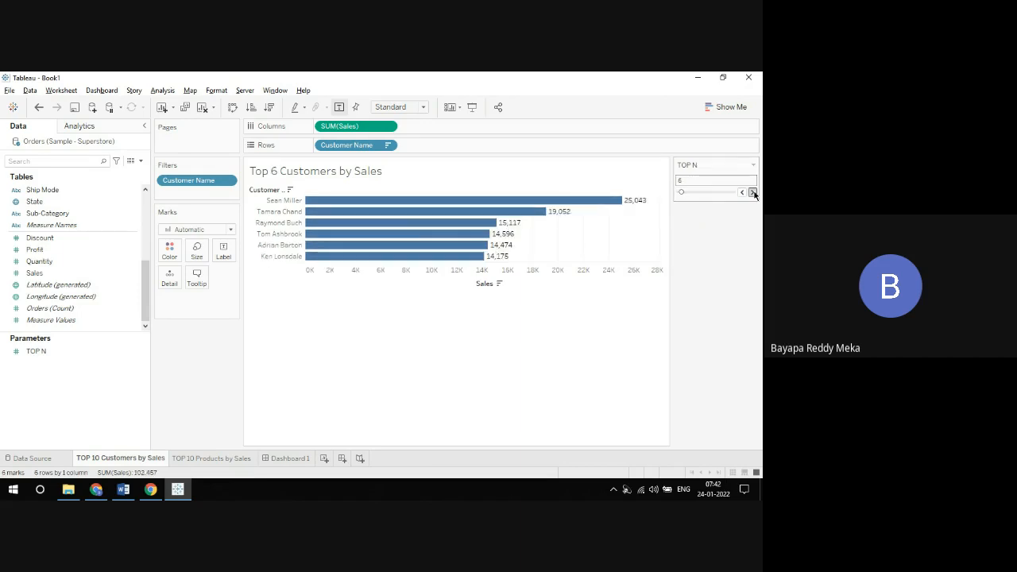
pyautogui.click(752, 192)
pyautogui.click(752, 192)
pyautogui.click(752, 192)
pyautogui.click(753, 193)
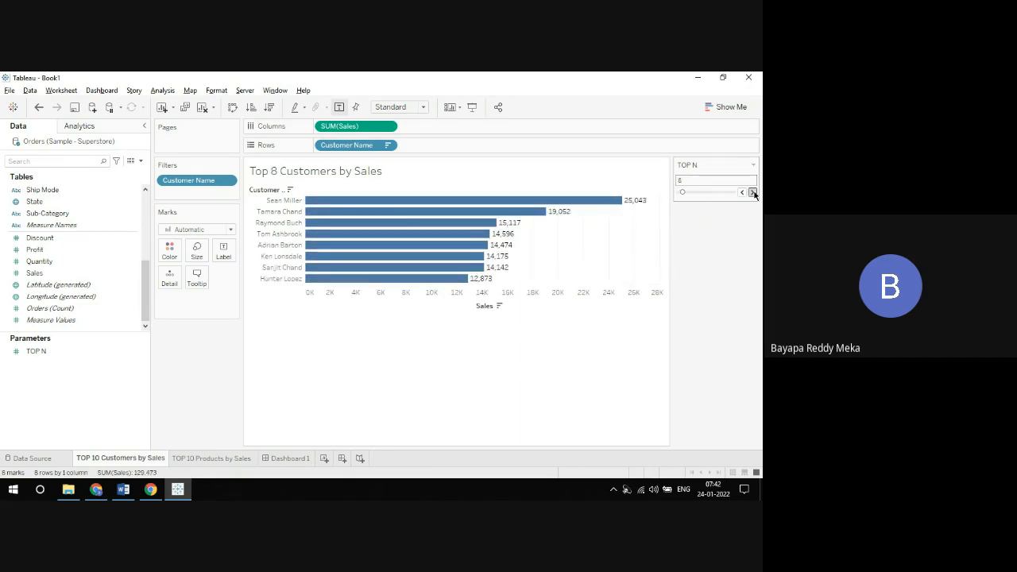
pyautogui.click(752, 192)
pyautogui.click(752, 192)
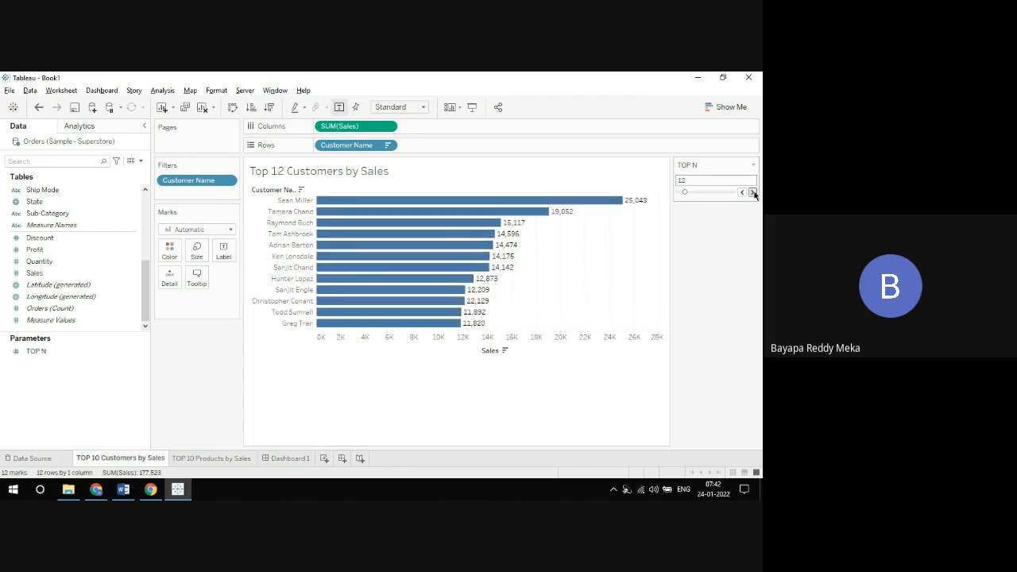
pyautogui.click(752, 193)
pyautogui.click(752, 192)
pyautogui.click(753, 192)
pyautogui.click(752, 192)
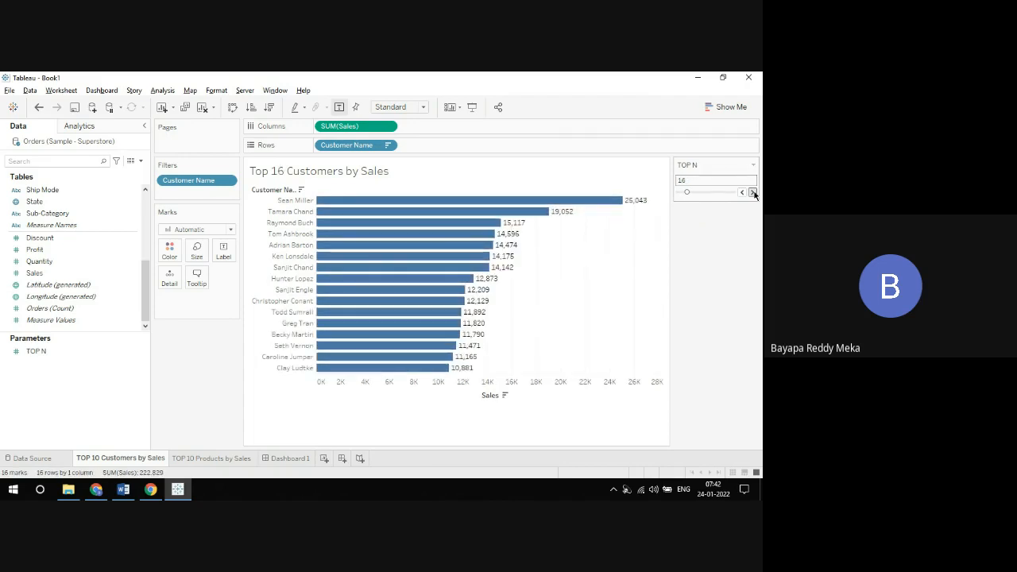
pyautogui.click(752, 192)
pyautogui.click(752, 192)
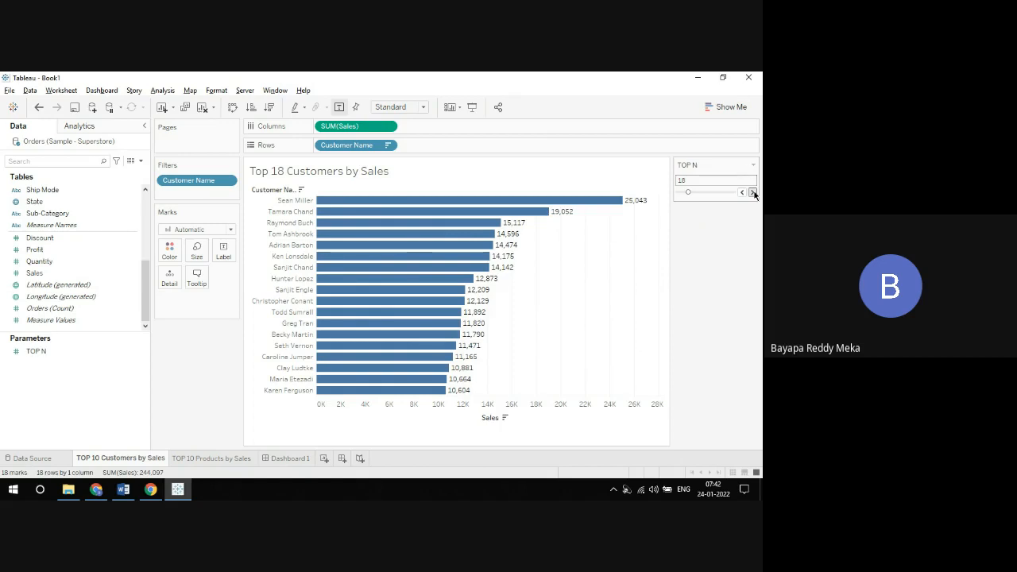
# Step: Edit the TOP N parameter to remove the step size from its range, and accept the change
pyautogui.click(752, 164)
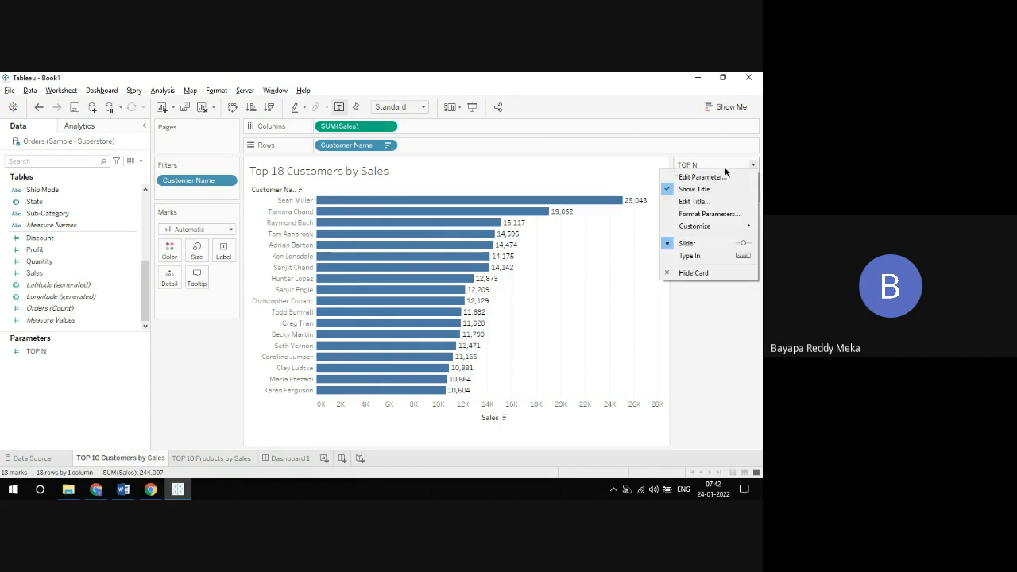
pyautogui.click(719, 176)
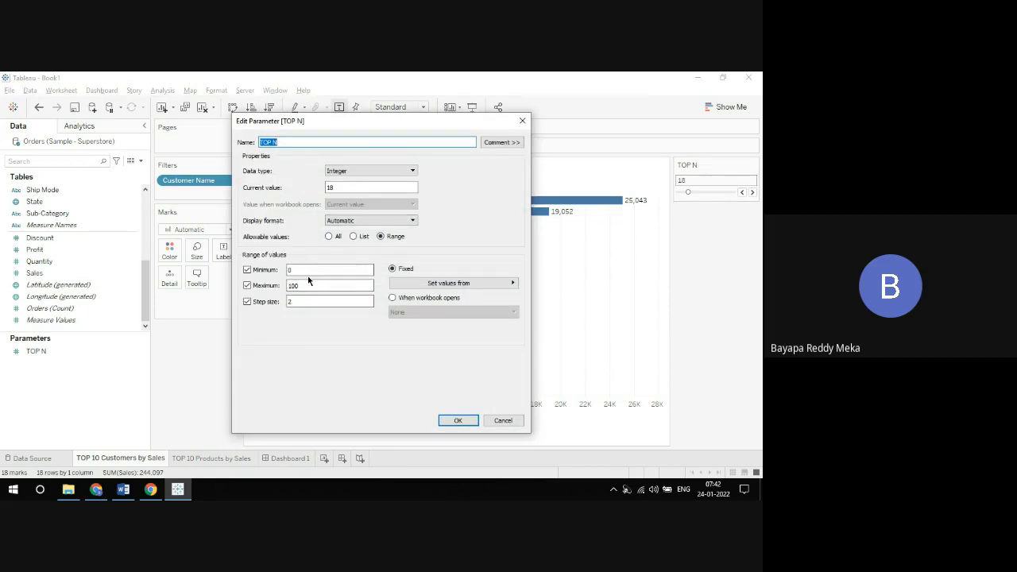
pyautogui.click(247, 301)
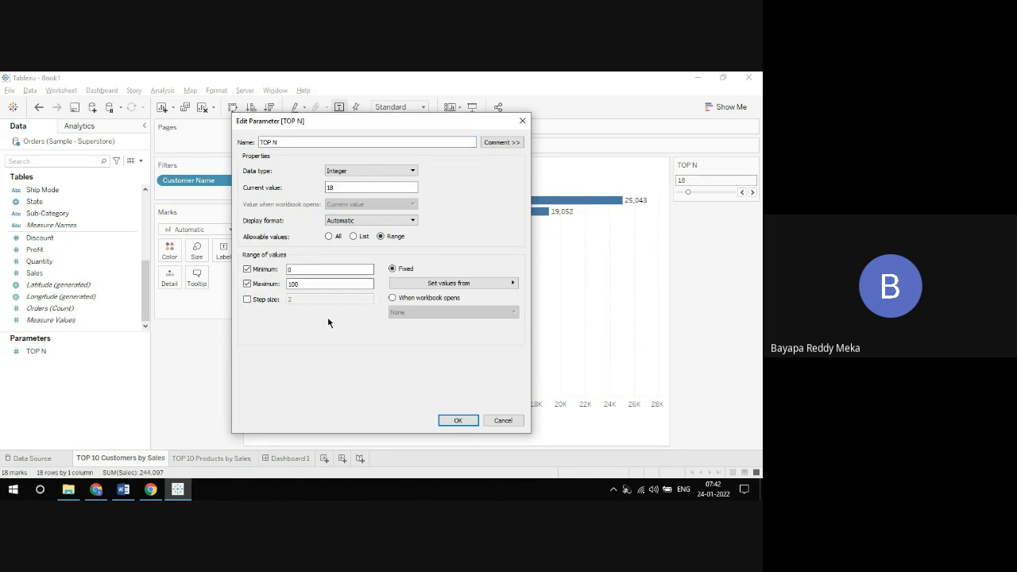
pyautogui.click(455, 419)
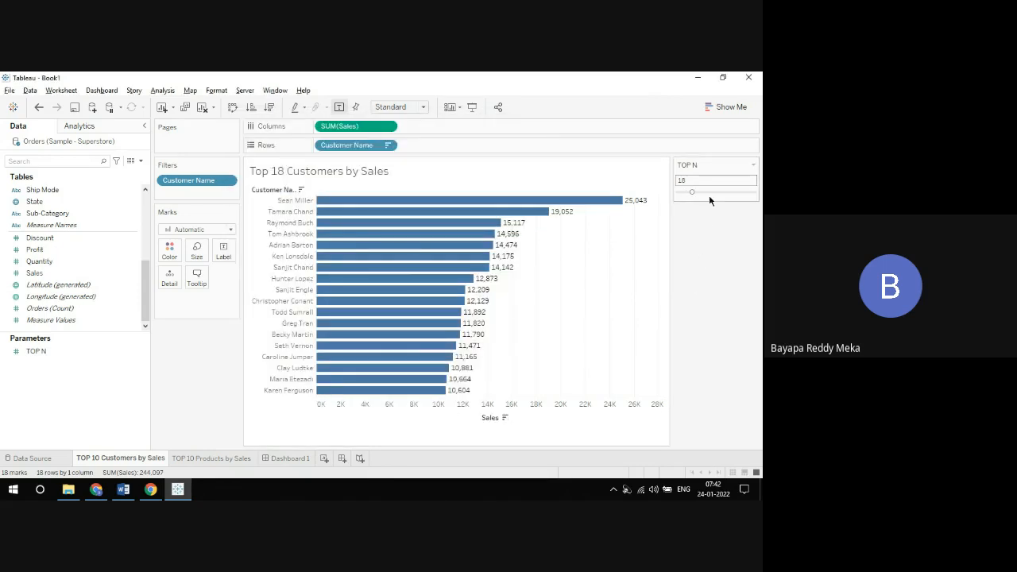
# Step: Try the TOP N slider at 55, at its maximum of 100, and back down at 6
pyautogui.click(719, 194)
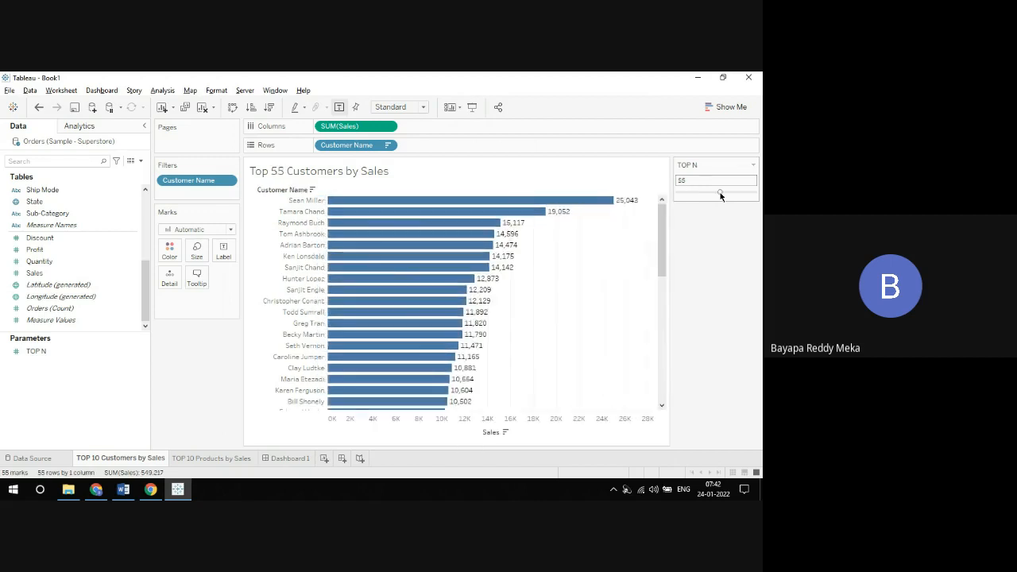
pyautogui.moveTo(720, 195); pyautogui.dragTo(755, 193)
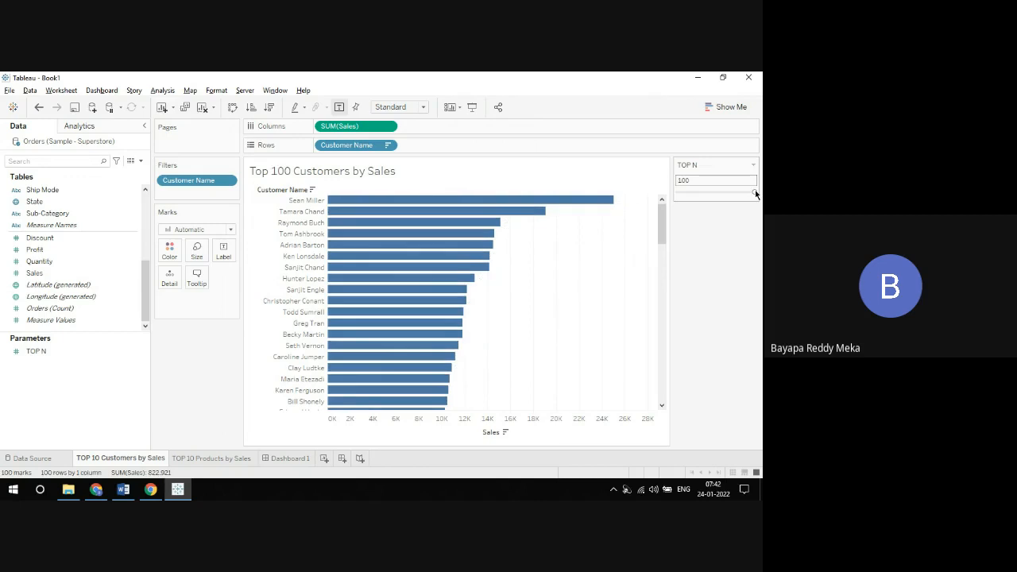
pyautogui.click(681, 192)
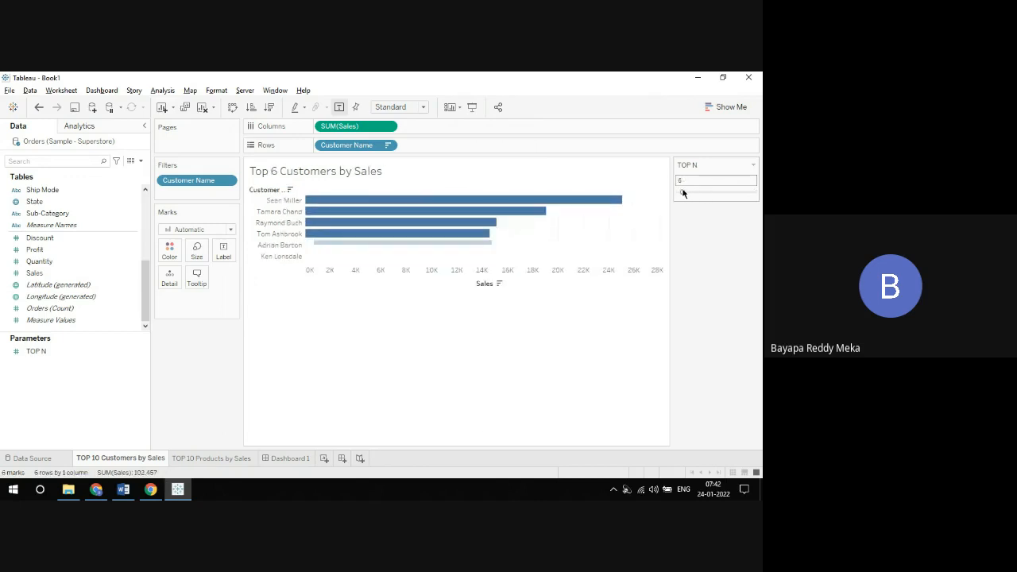
# Step: Move the TOP N slider gradually from 13 up to 84, and bring it back down to 43
pyautogui.click(688, 192)
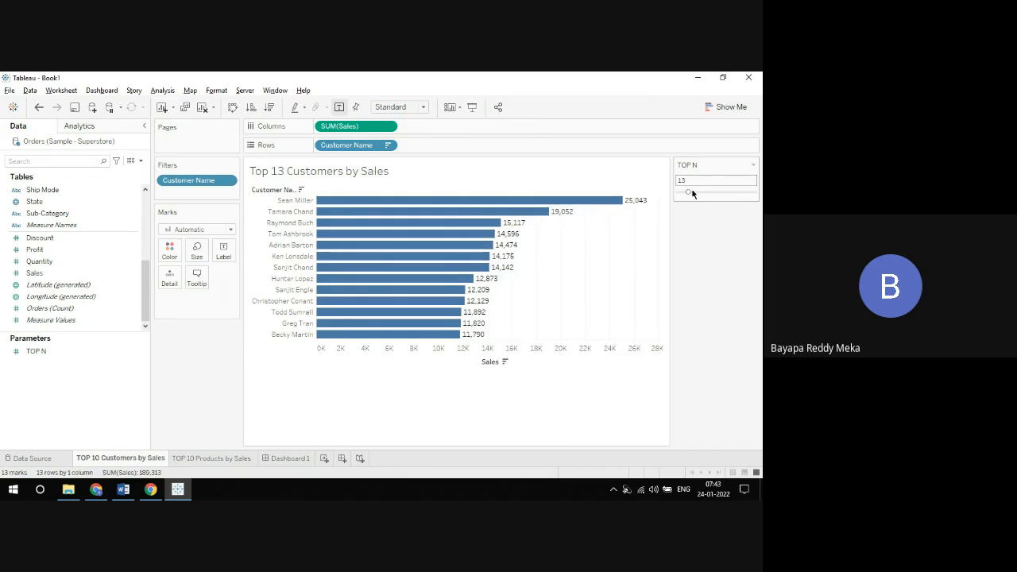
pyautogui.moveTo(692, 193); pyautogui.dragTo(696, 193)
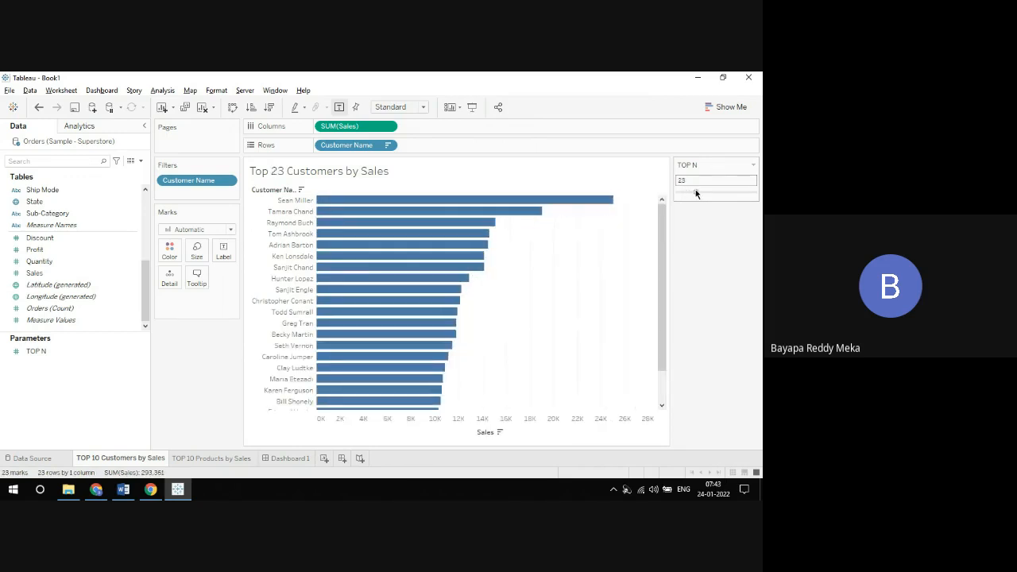
pyautogui.click(702, 193)
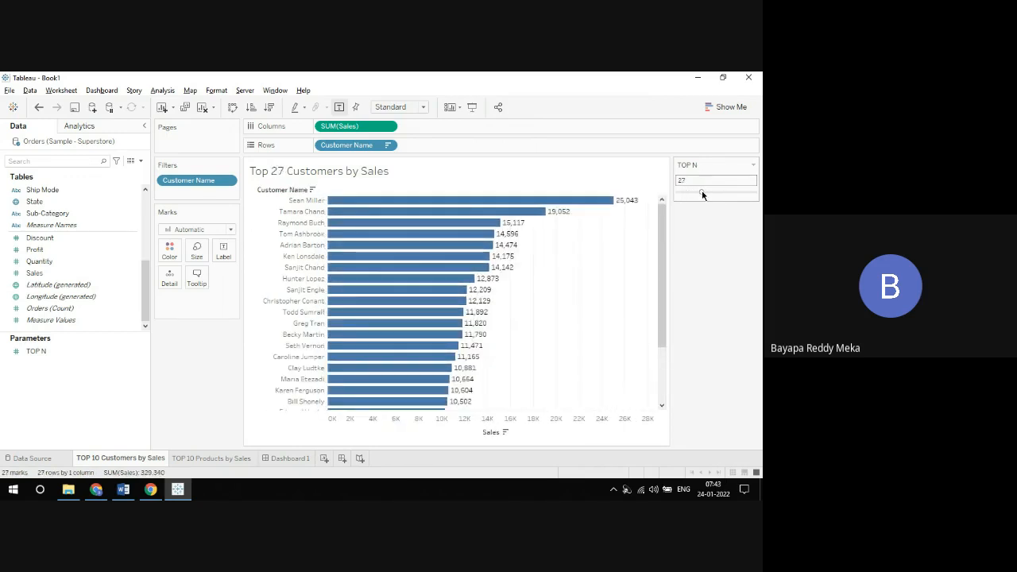
pyautogui.click(705, 192)
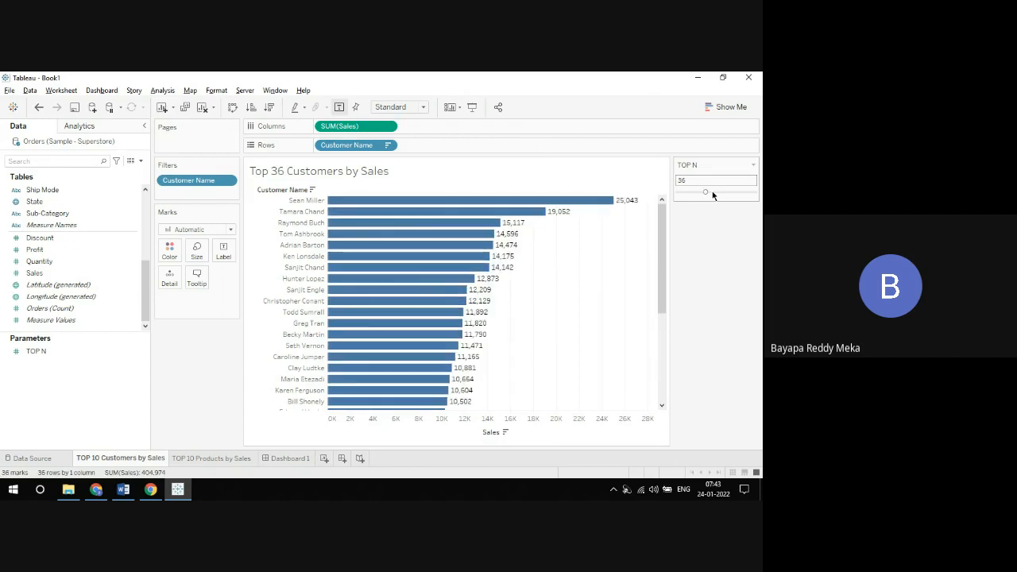
pyautogui.click(713, 193)
pyautogui.click(718, 192)
pyautogui.click(726, 193)
pyautogui.click(731, 192)
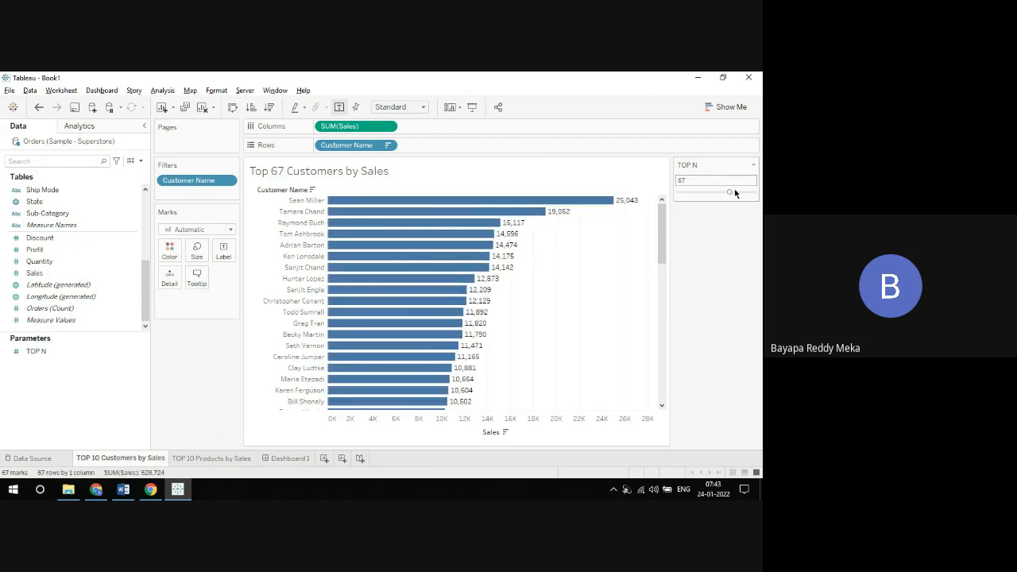
pyautogui.click(734, 192)
pyautogui.click(739, 193)
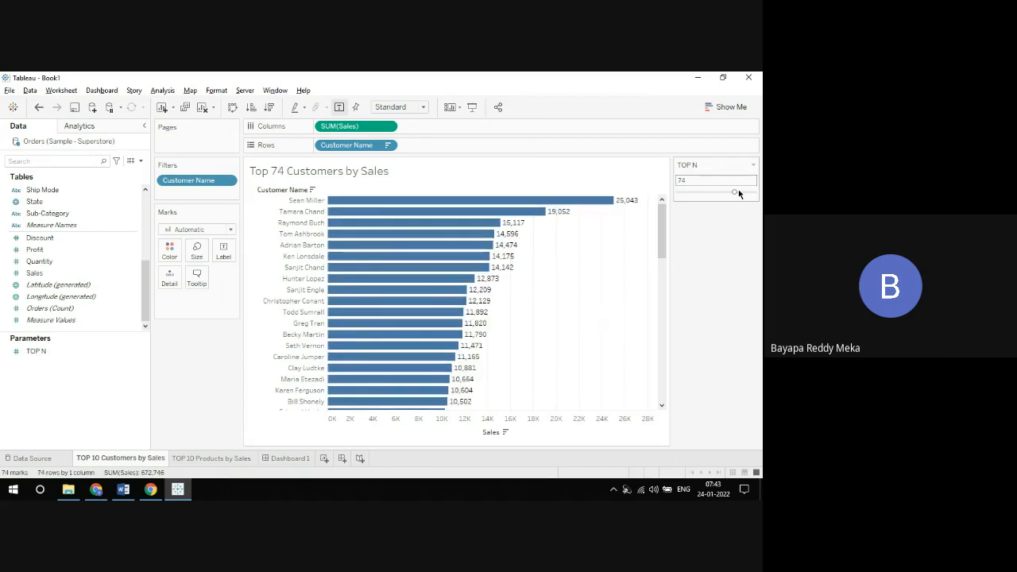
pyautogui.click(742, 193)
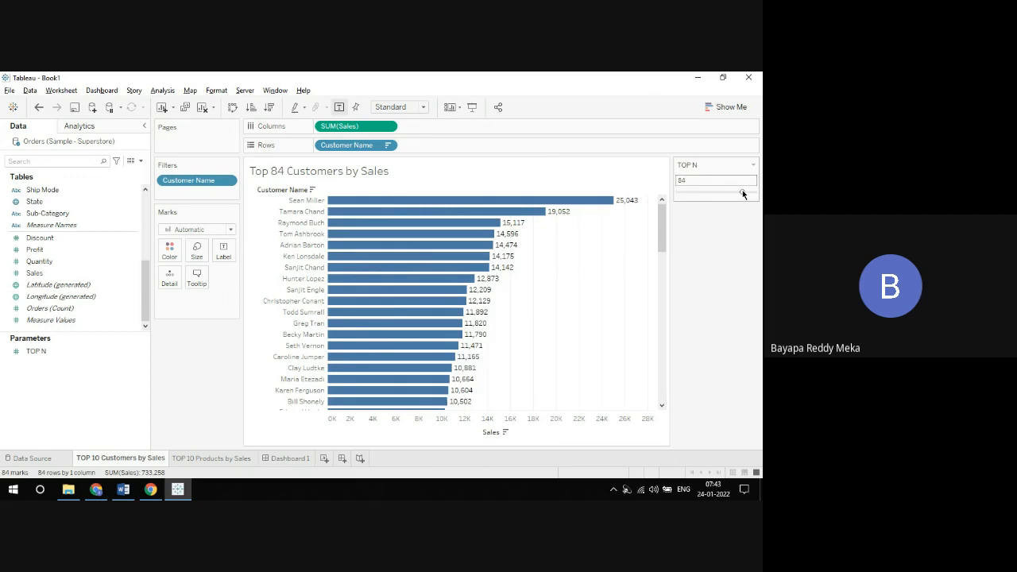
pyautogui.moveTo(743, 194); pyautogui.dragTo(731, 193)
pyautogui.click(710, 192)
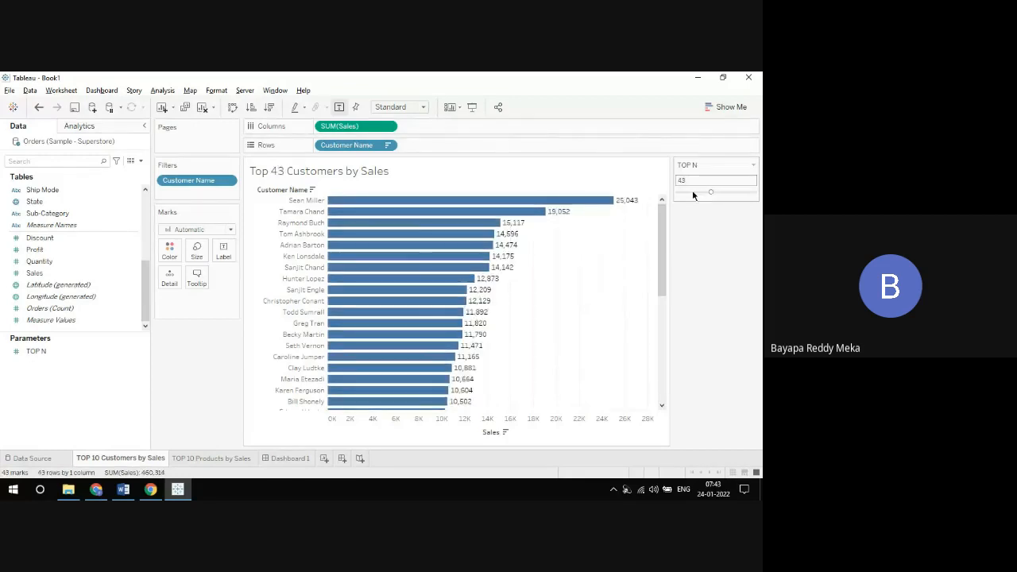
# Step: Move the TOP N slider down to 38 and back up to 53
pyautogui.click(691, 191)
pyautogui.click(717, 192)
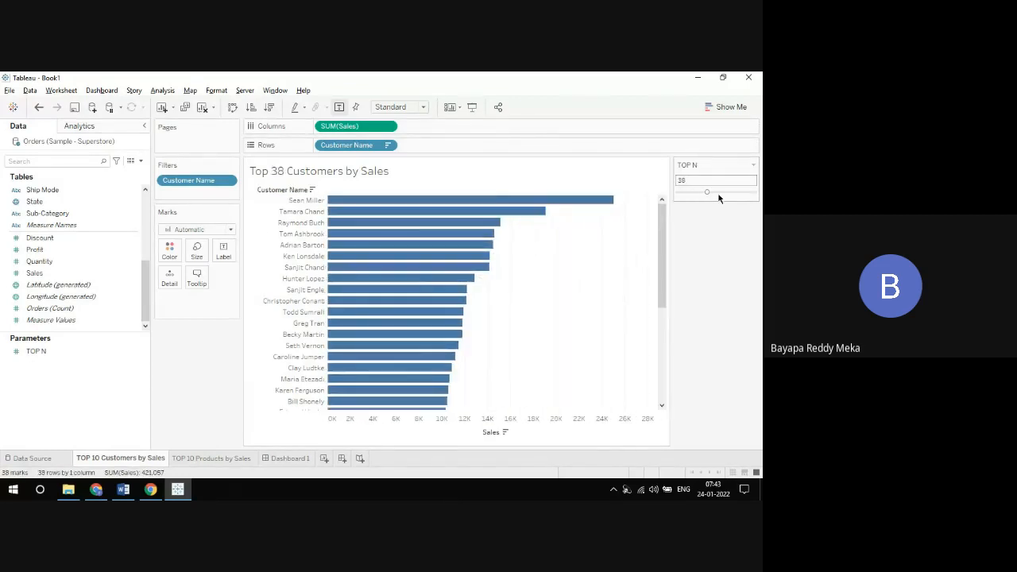
# Step: Edit the TOP N parameter to use a step size of 5 and a current value of 5, and accept the changes
pyautogui.click(752, 165)
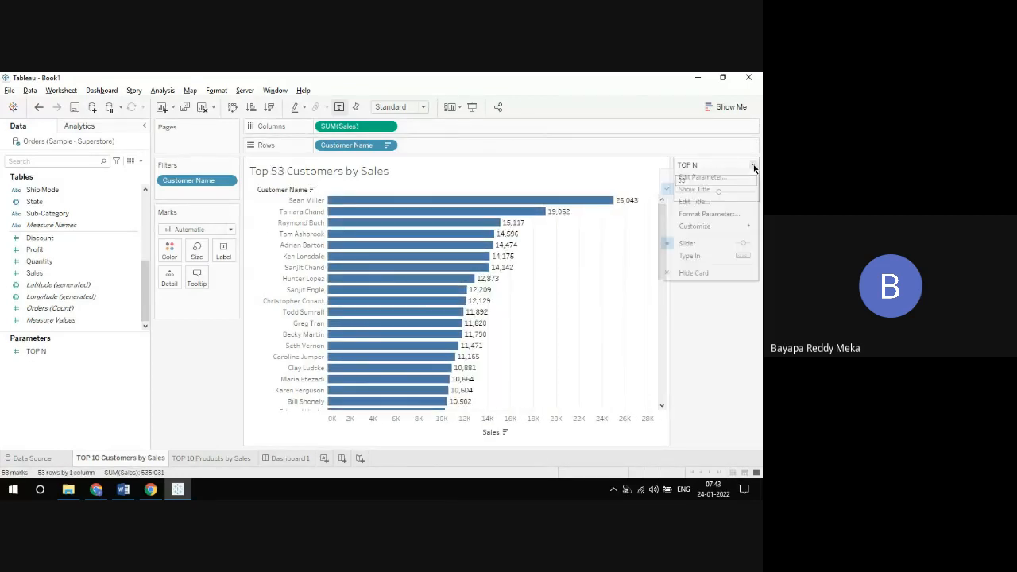
pyautogui.click(699, 176)
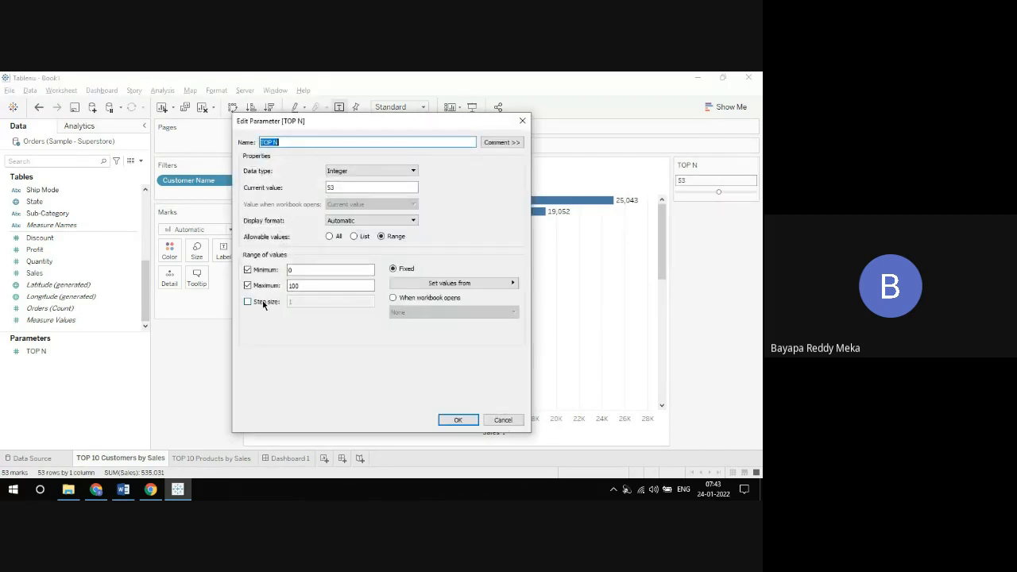
pyautogui.click(248, 301)
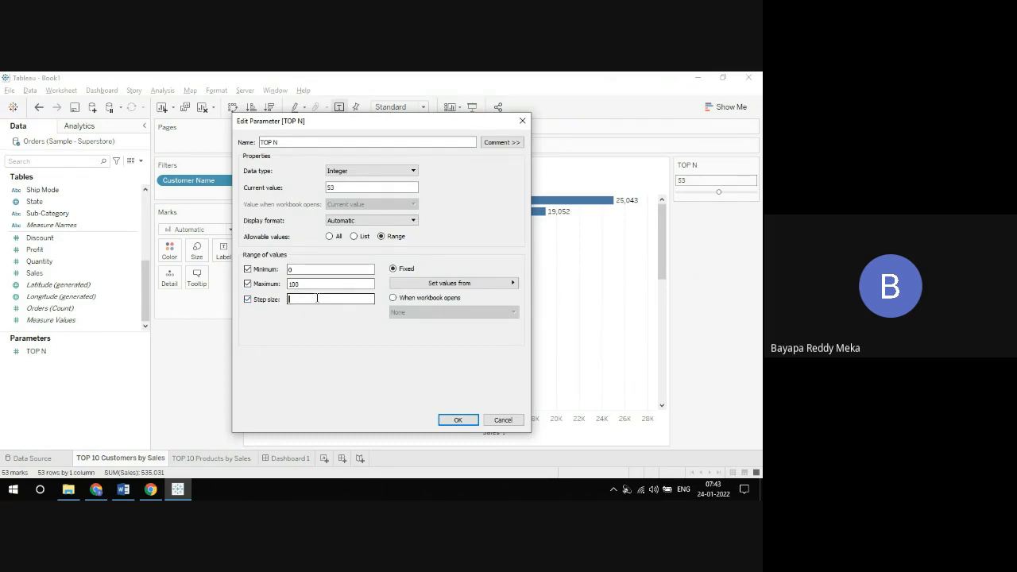
pyautogui.write('5')
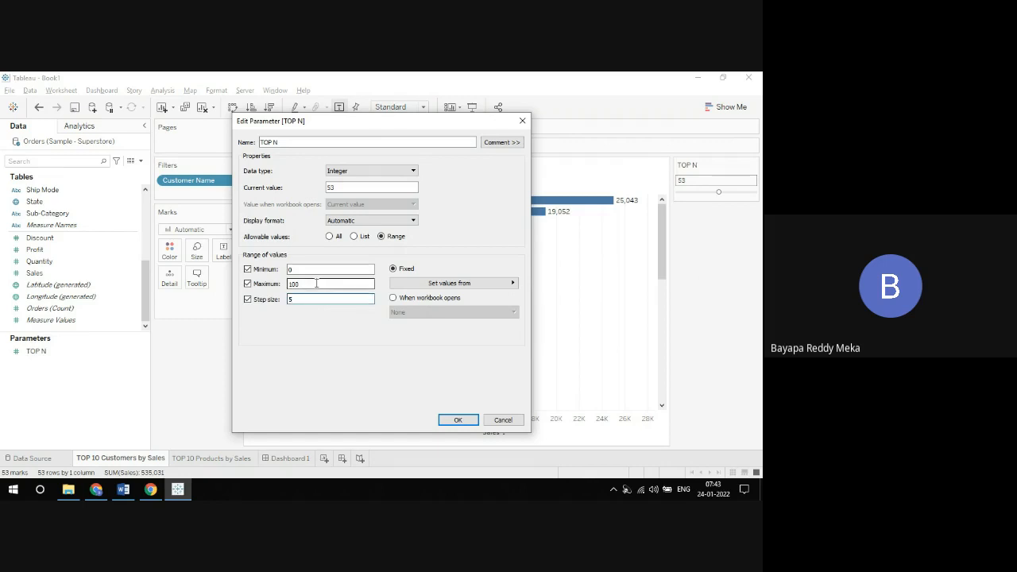
pyautogui.doubleClick(357, 187)
pyautogui.write('55')
pyautogui.press('BackSpace')
pyautogui.press('BackSpace')
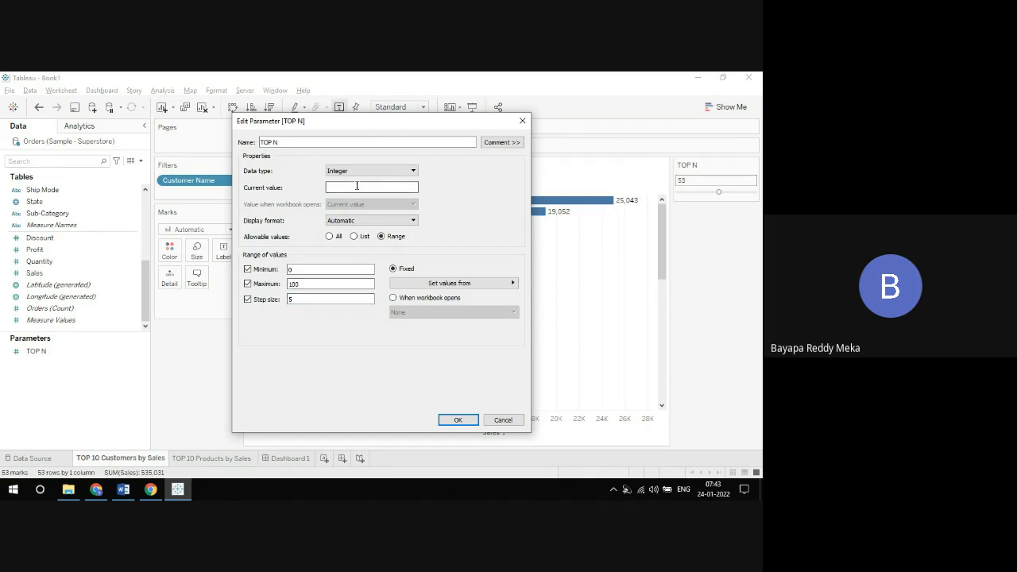
pyautogui.write('5')
pyautogui.click(450, 420)
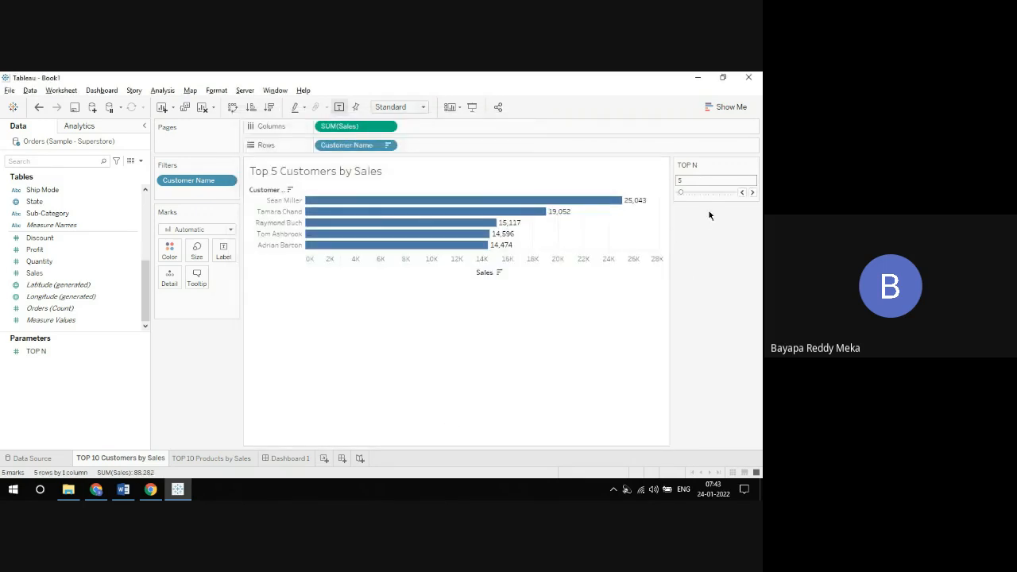
# Step: Step the TOP N slider up in increments of 5, from 5 to 45
pyautogui.click(753, 193)
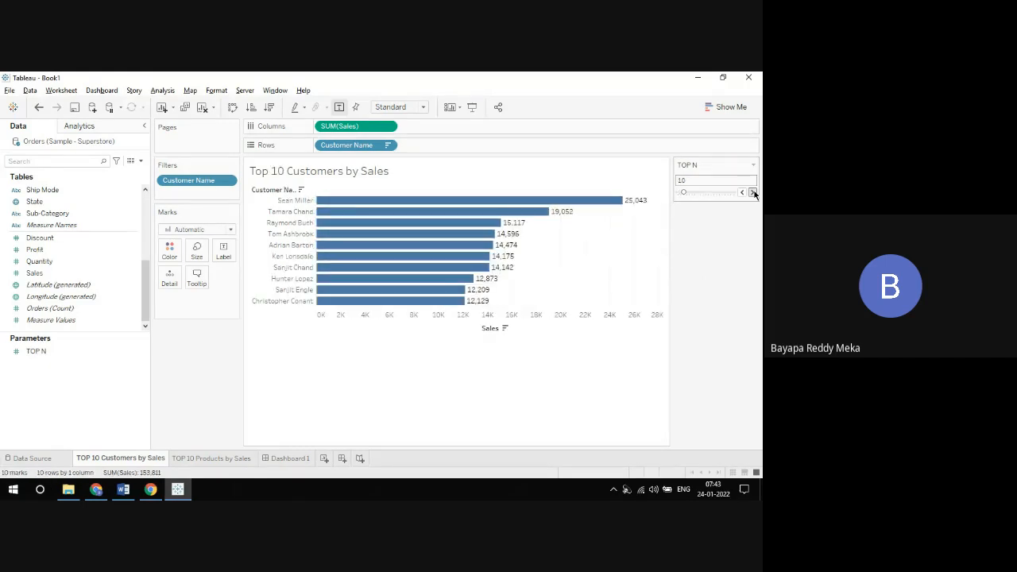
pyautogui.click(753, 193)
pyautogui.click(753, 193)
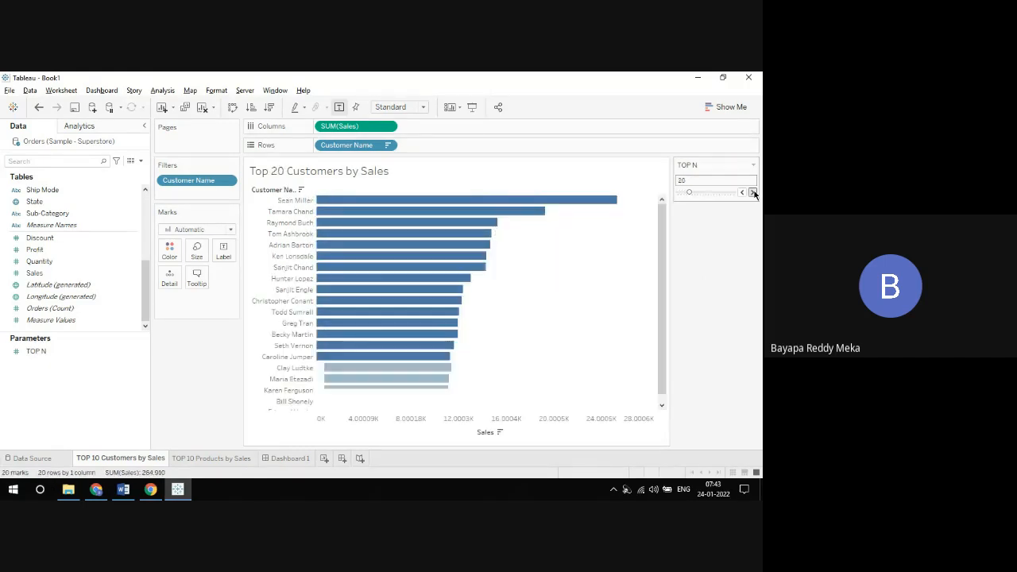
pyautogui.click(753, 193)
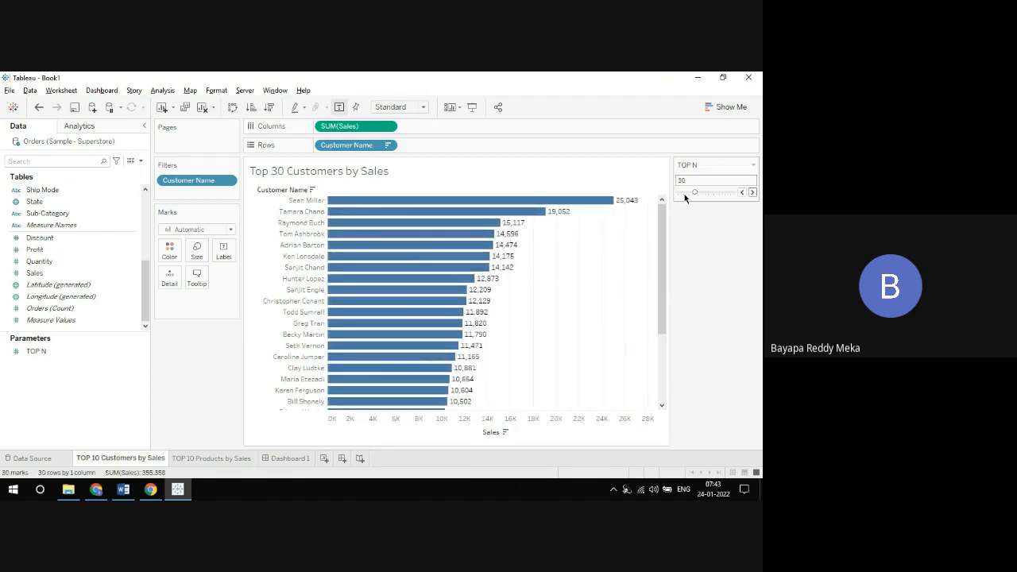
pyautogui.click(752, 193)
pyautogui.click(753, 193)
pyautogui.click(752, 193)
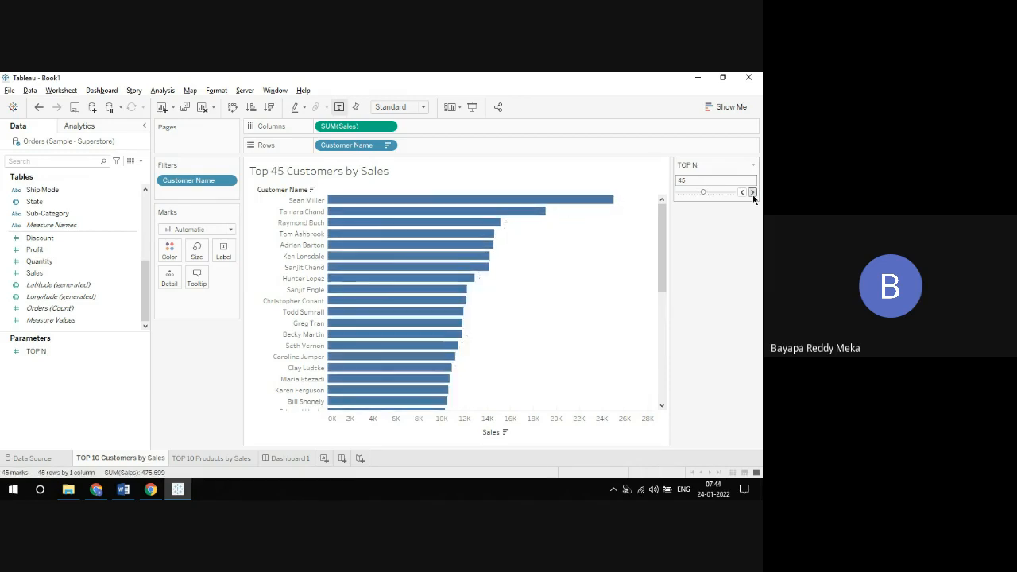
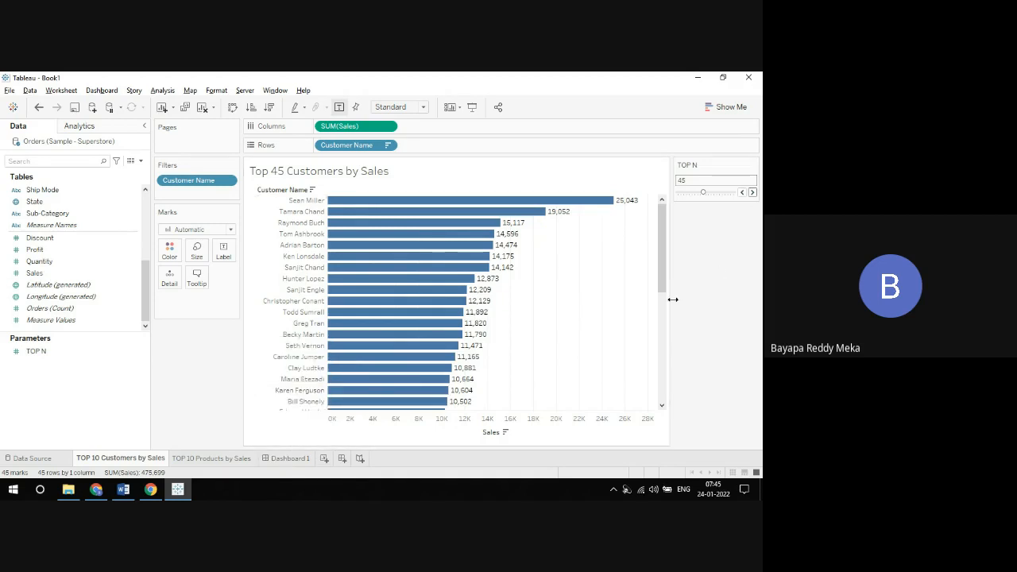
# Step: Show the TOP N parameter control on Dashboard 1 from the customers chart's parameter options
pyautogui.doubleClick(286, 458)
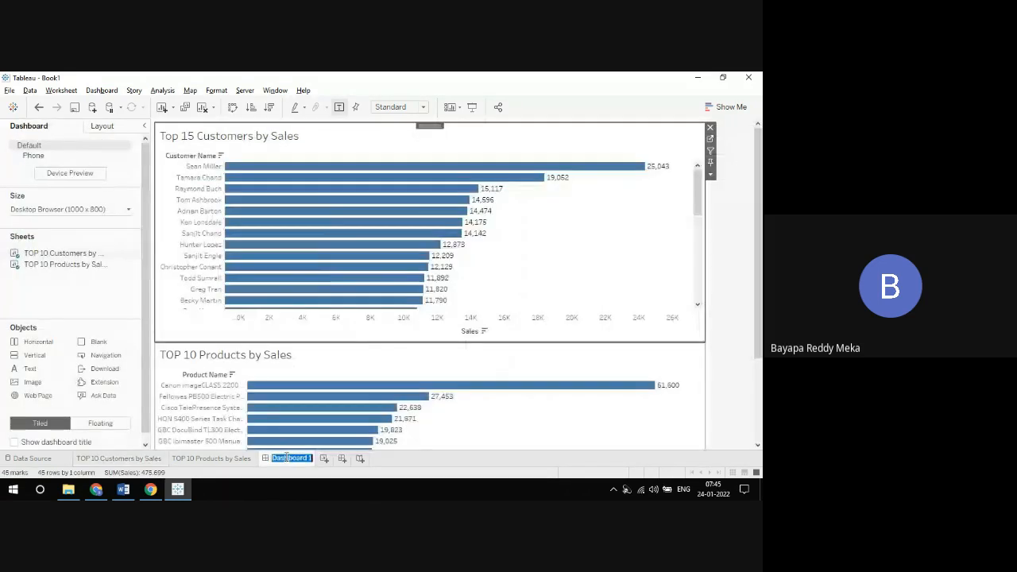
pyautogui.click(711, 174)
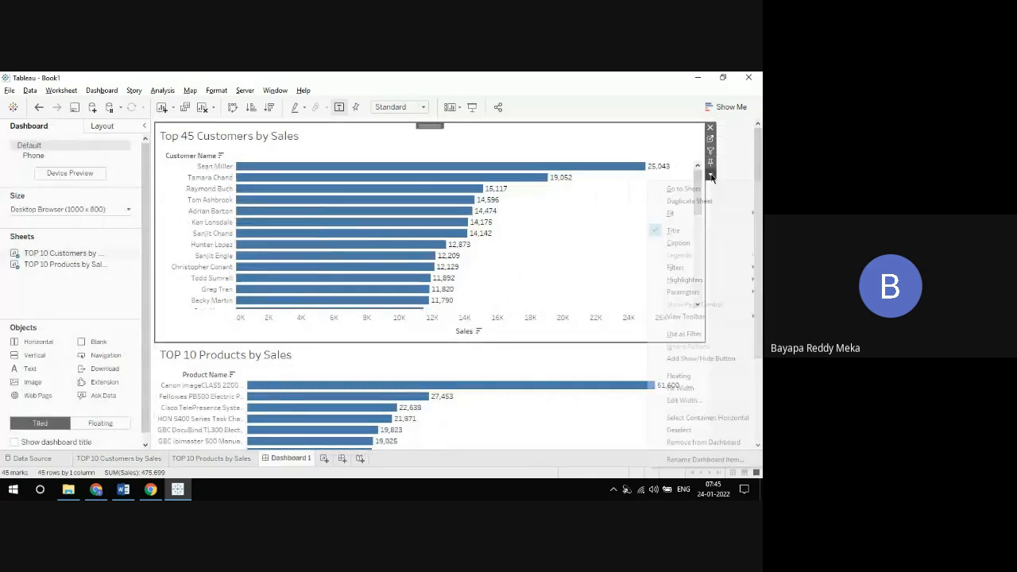
pyautogui.moveTo(683, 291)
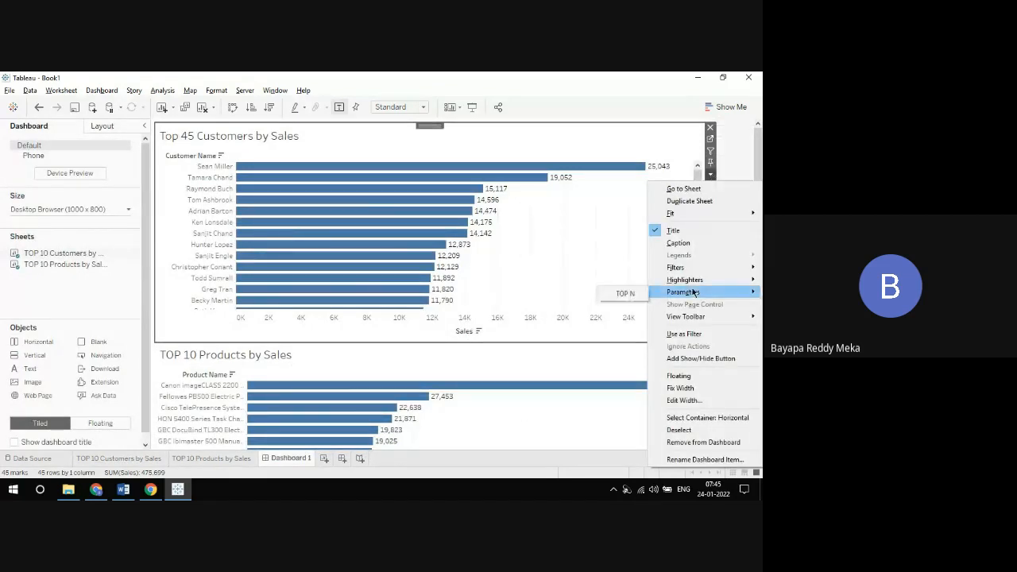
pyautogui.click(638, 293)
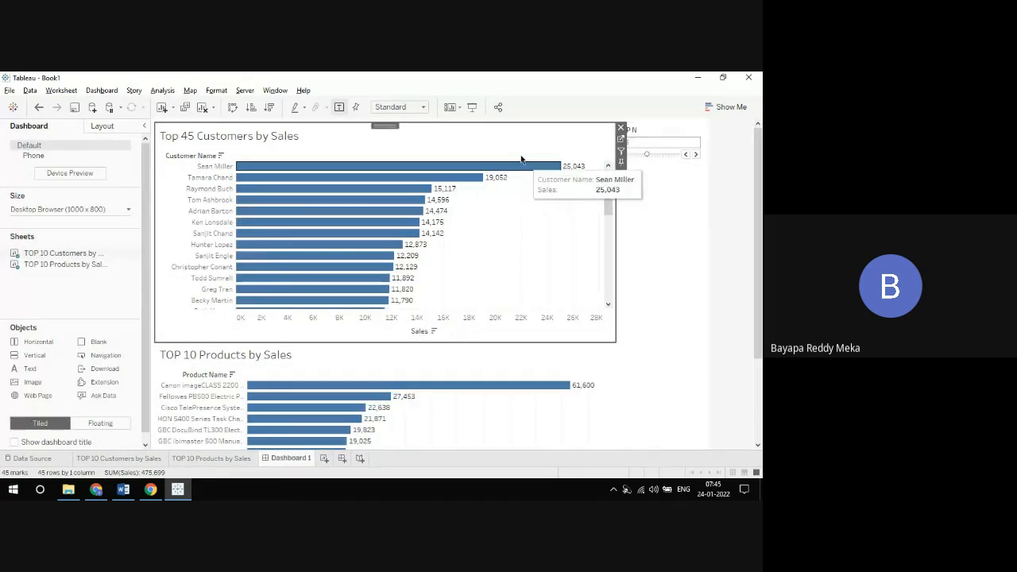
# Step: Present the dashboard full screen, step TOP N down from 45 to 5, and leave presentation mode
pyautogui.click(474, 108)
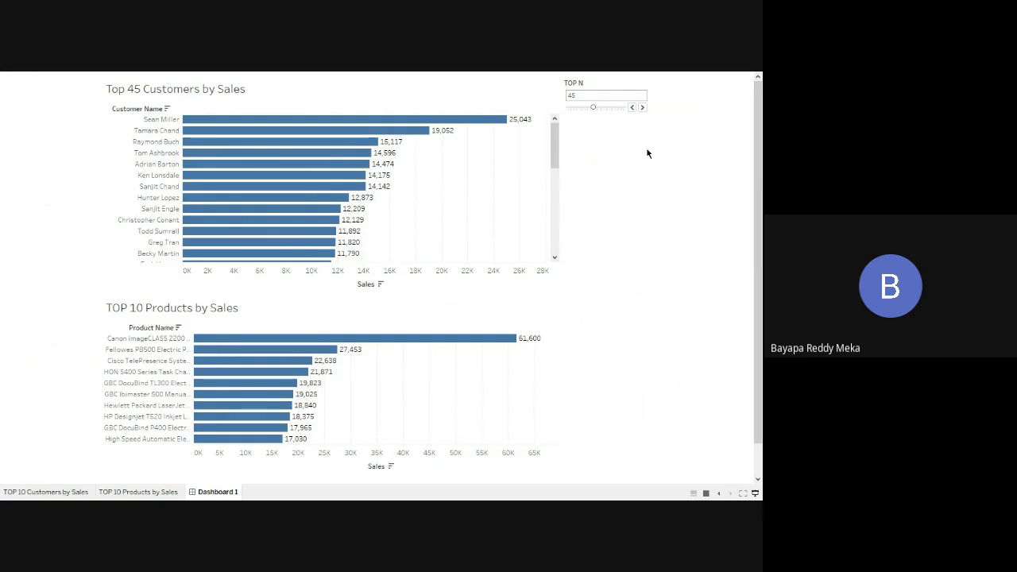
pyautogui.click(631, 108)
pyautogui.click(631, 107)
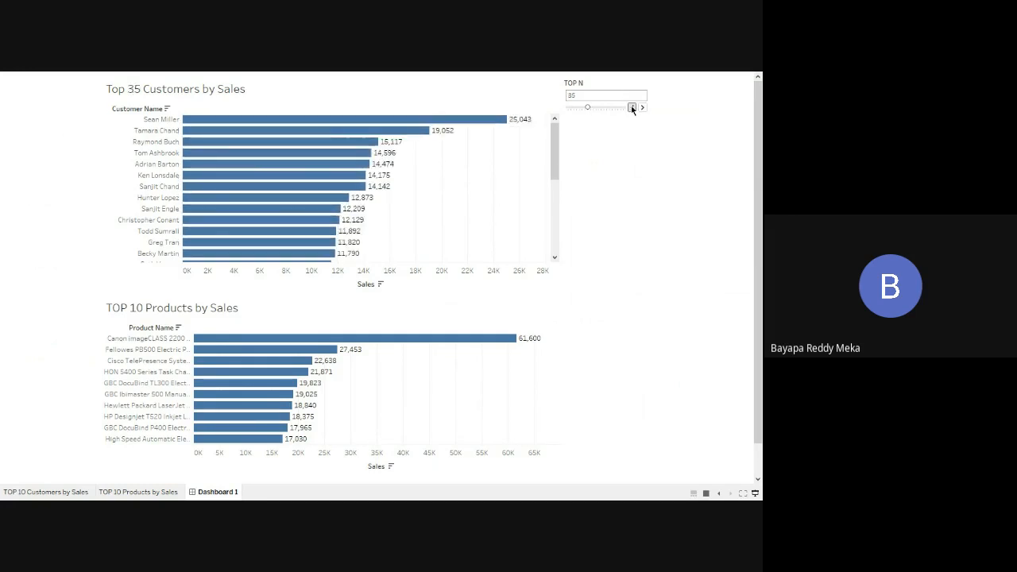
pyautogui.click(631, 107)
pyautogui.click(632, 107)
pyautogui.click(631, 108)
pyautogui.click(631, 107)
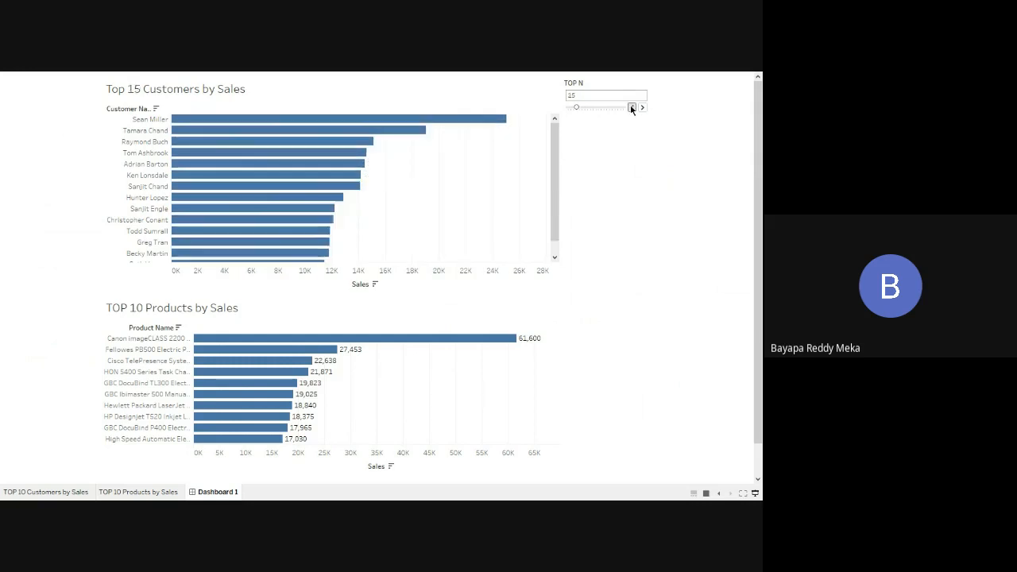
pyautogui.click(632, 107)
pyautogui.click(631, 107)
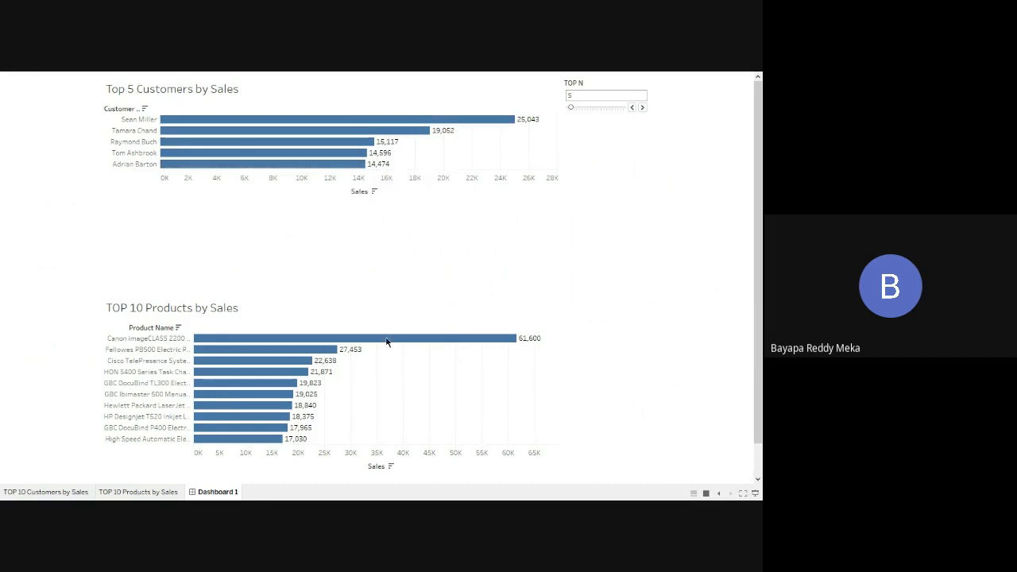
pyautogui.moveTo(332, 378)
pyautogui.click(754, 494)
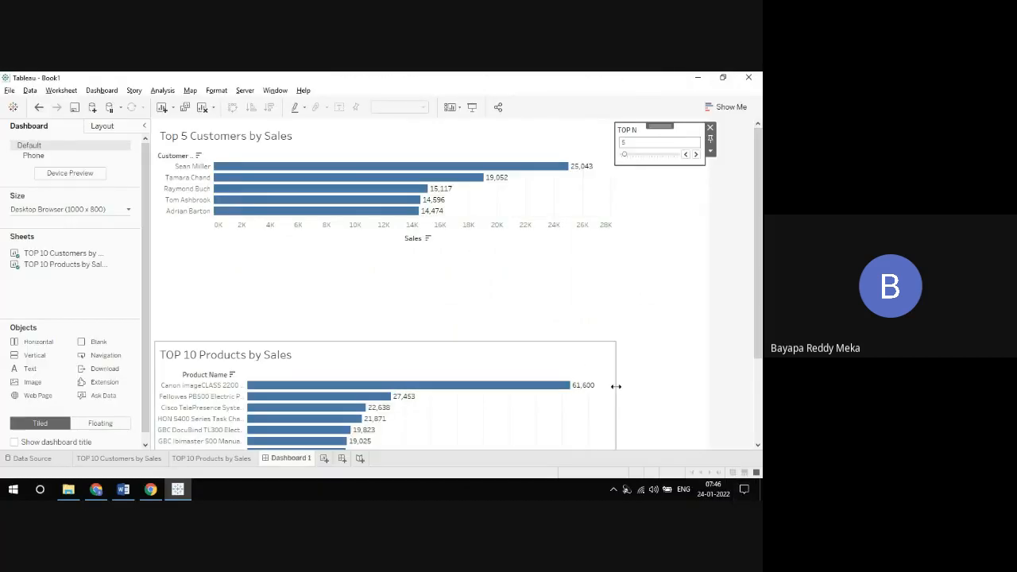
# Step: Go to the products sheet from the dashboard and limit its Product Name filter to the top TOP N by sum of Sales
pyautogui.click(584, 361)
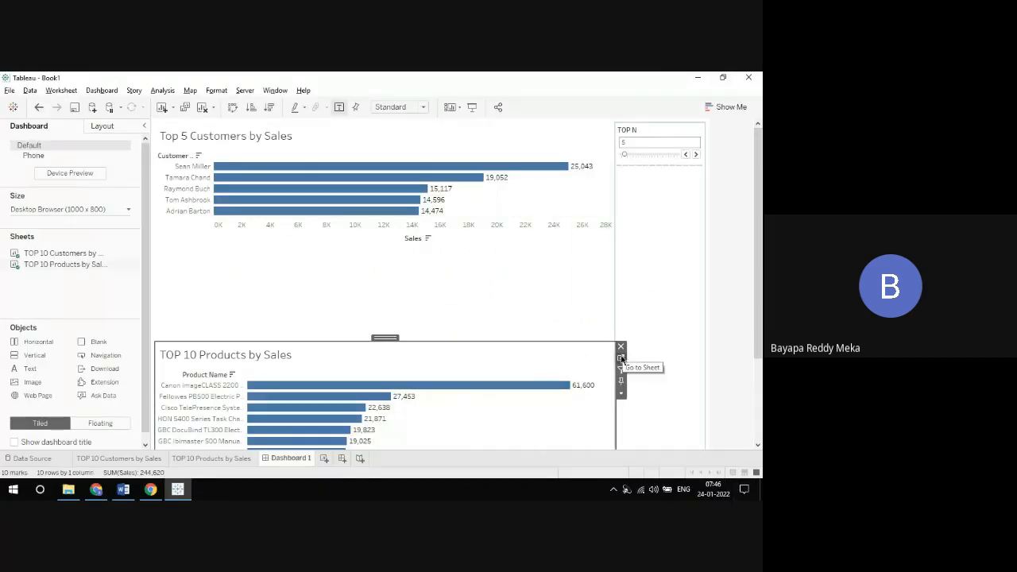
pyautogui.click(621, 358)
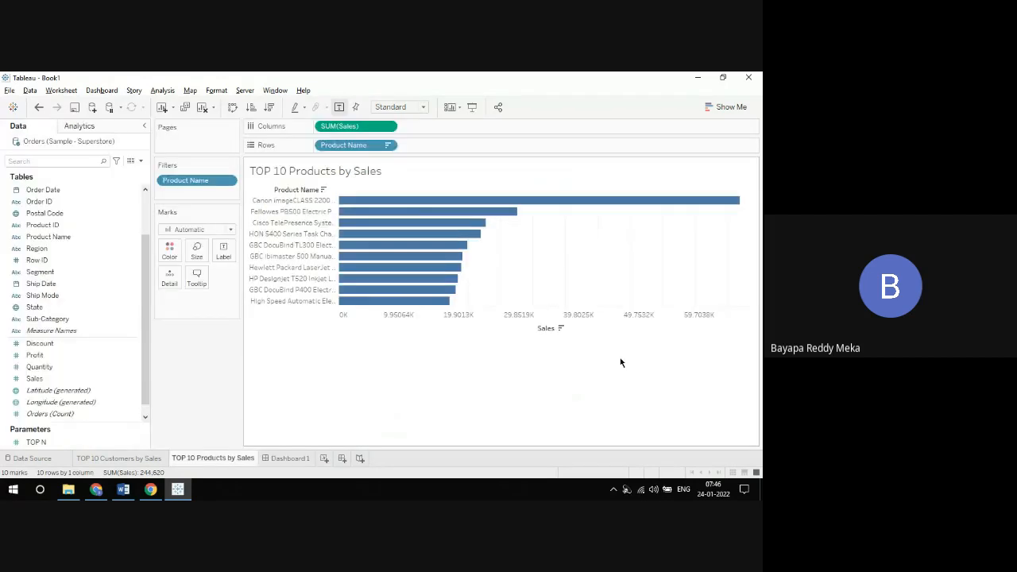
pyautogui.click(388, 147)
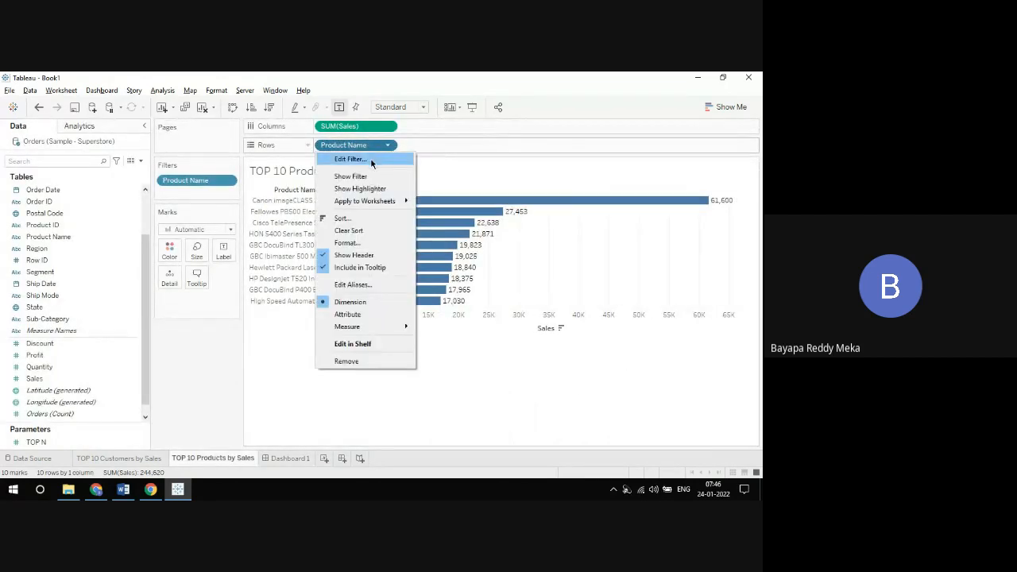
pyautogui.click(370, 158)
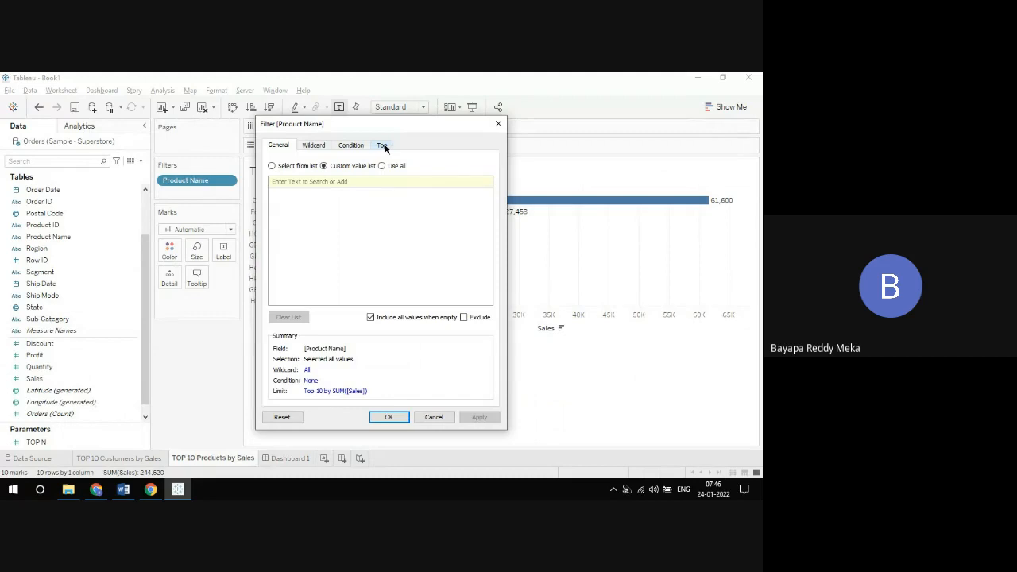
pyautogui.click(382, 146)
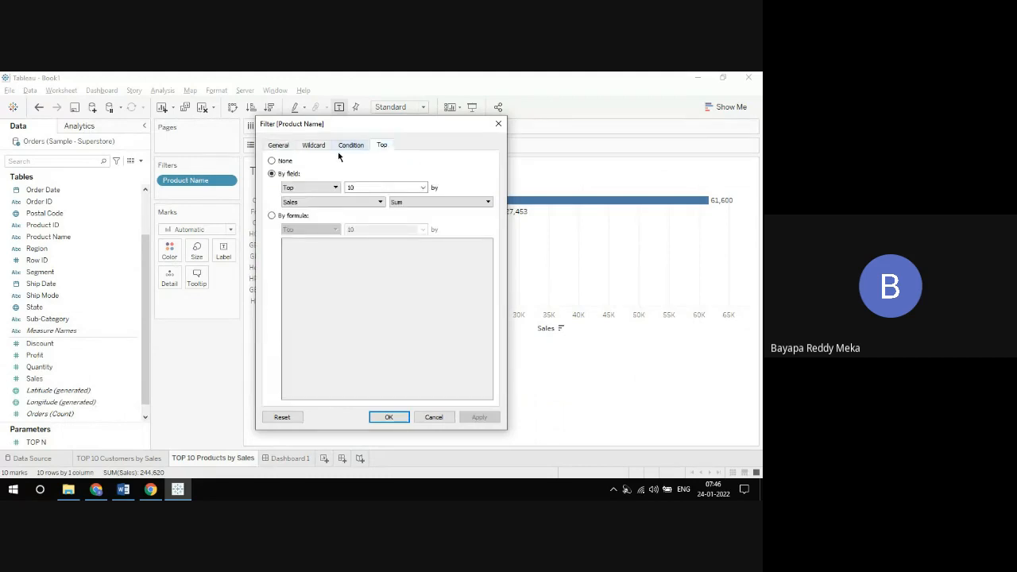
pyautogui.click(423, 189)
pyautogui.click(415, 212)
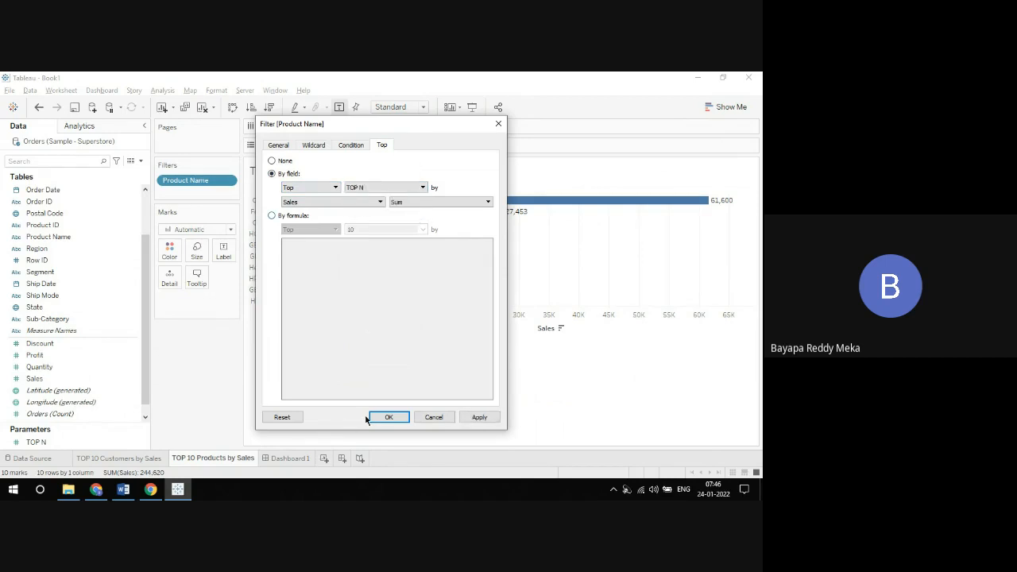
pyautogui.click(386, 417)
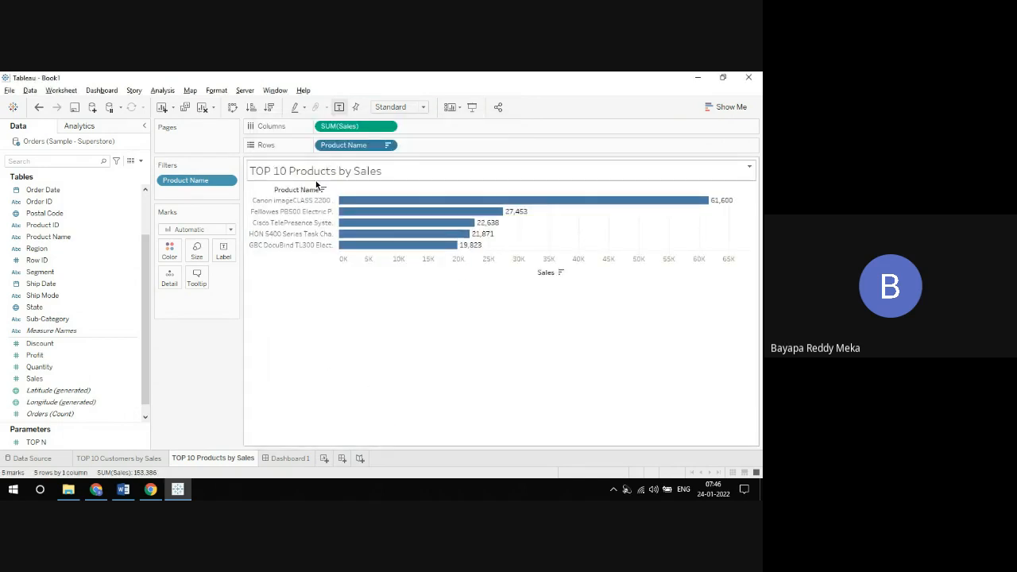
# Step: Change the products sheet title to "TOP <Parameters.TOP N> Product Names by Sales", inserting the parameter as a dynamic field
pyautogui.doubleClick(324, 179)
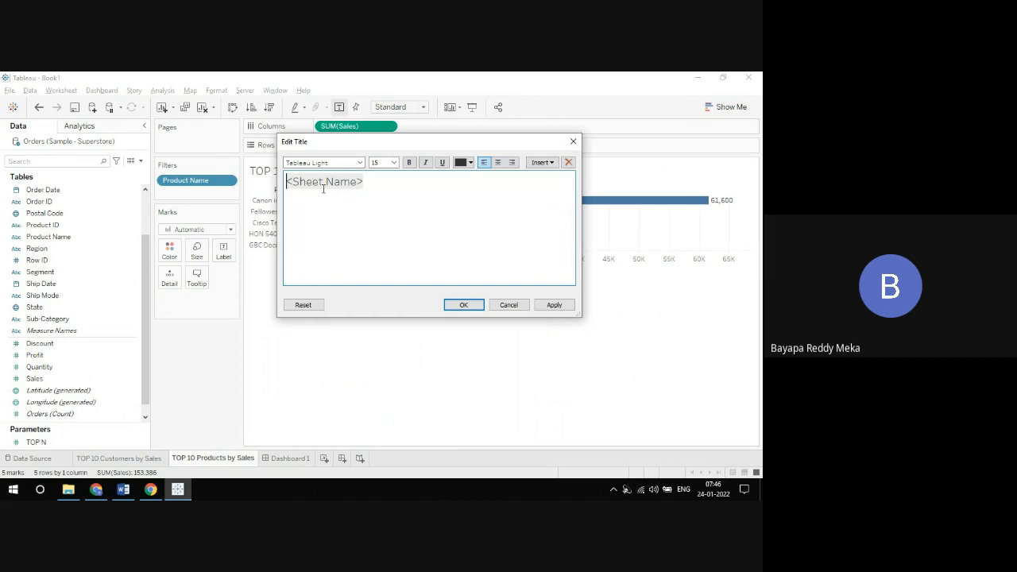
pyautogui.hotkey('ctrl', 'a')
pyautogui.write('TOP')
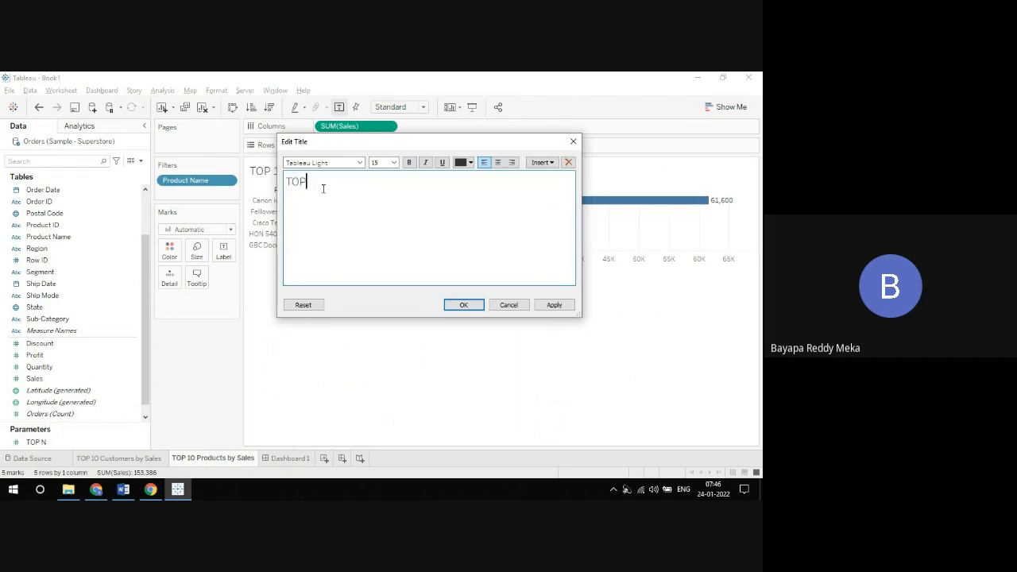
pyautogui.click(541, 162)
pyautogui.click(569, 331)
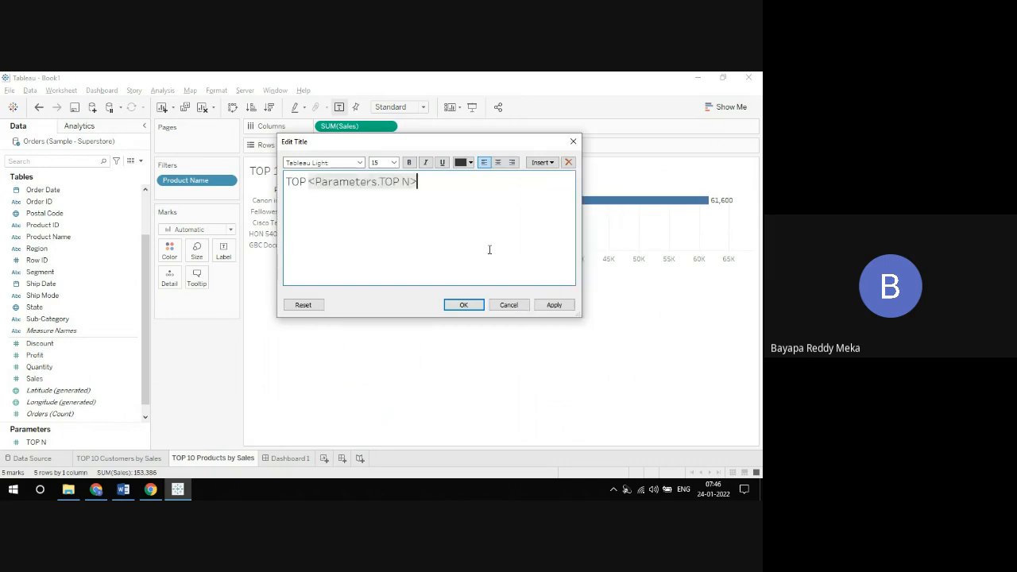
pyautogui.write('Product Names by Sale')
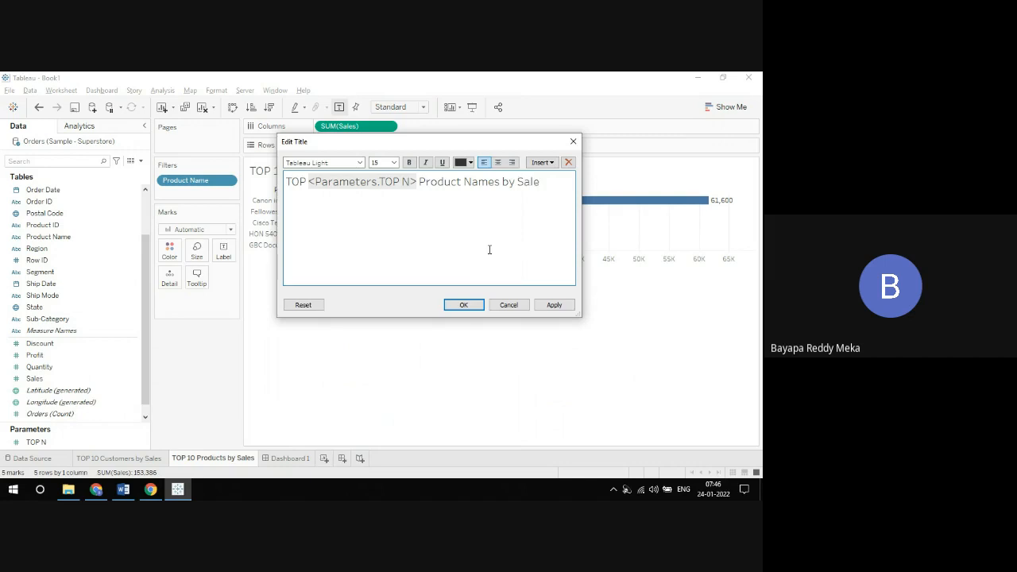
pyautogui.write('s')
pyautogui.click(469, 306)
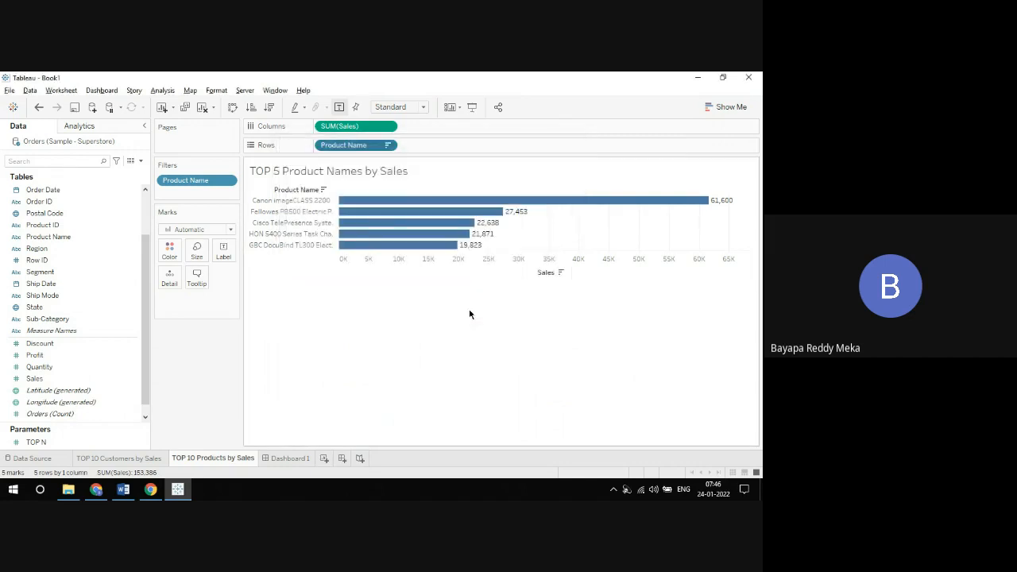
# Step: Present Dashboard 1 full screen and step TOP N up in increments of 5, from 5 to 25
pyautogui.click(284, 459)
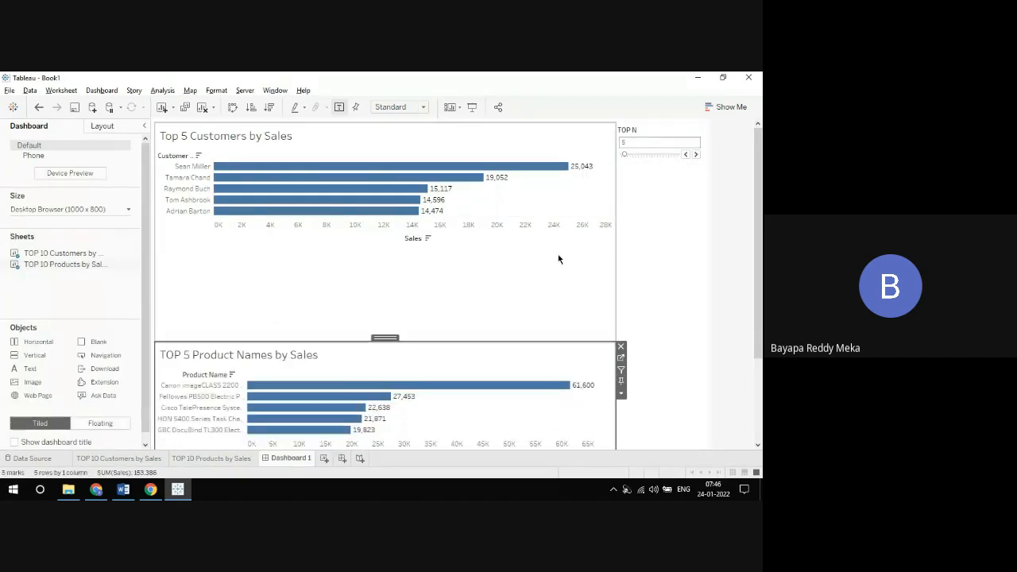
pyautogui.click(472, 106)
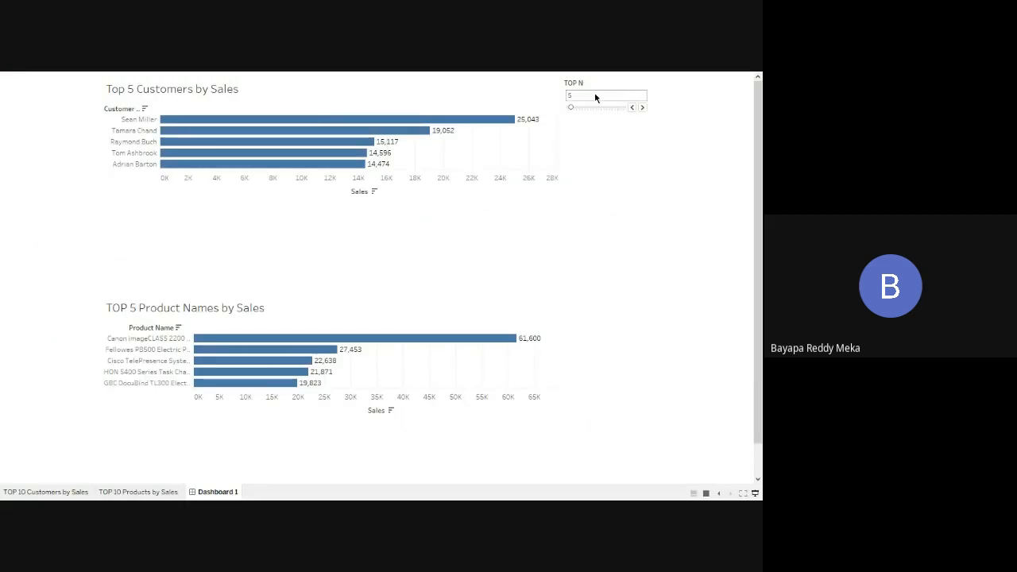
pyautogui.click(642, 107)
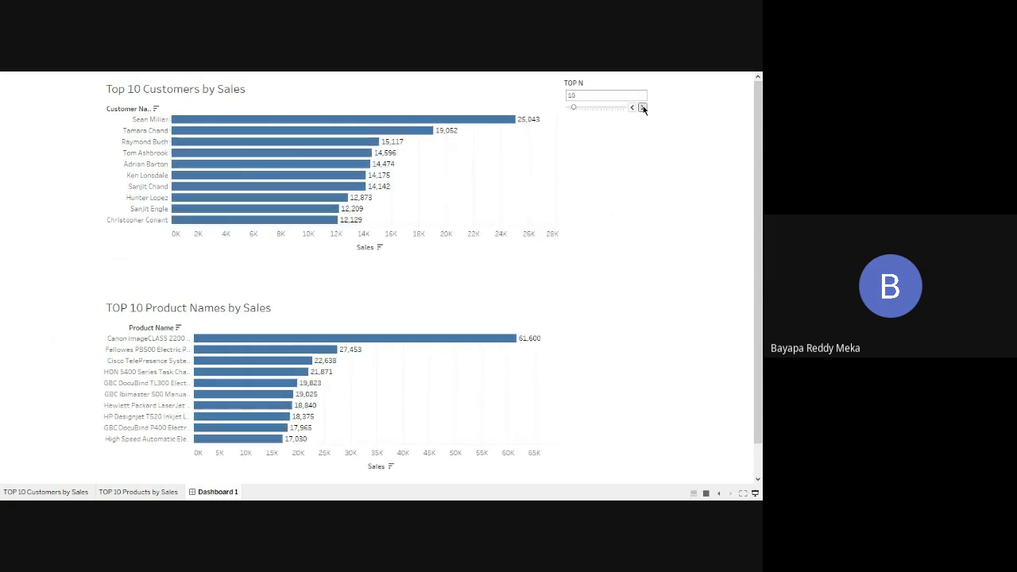
pyautogui.click(642, 107)
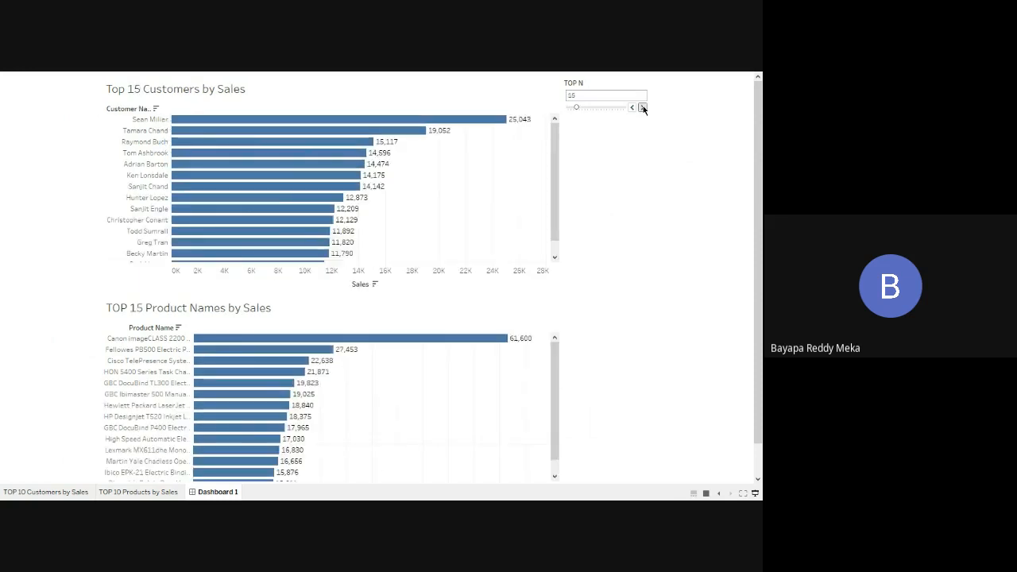
pyautogui.click(642, 107)
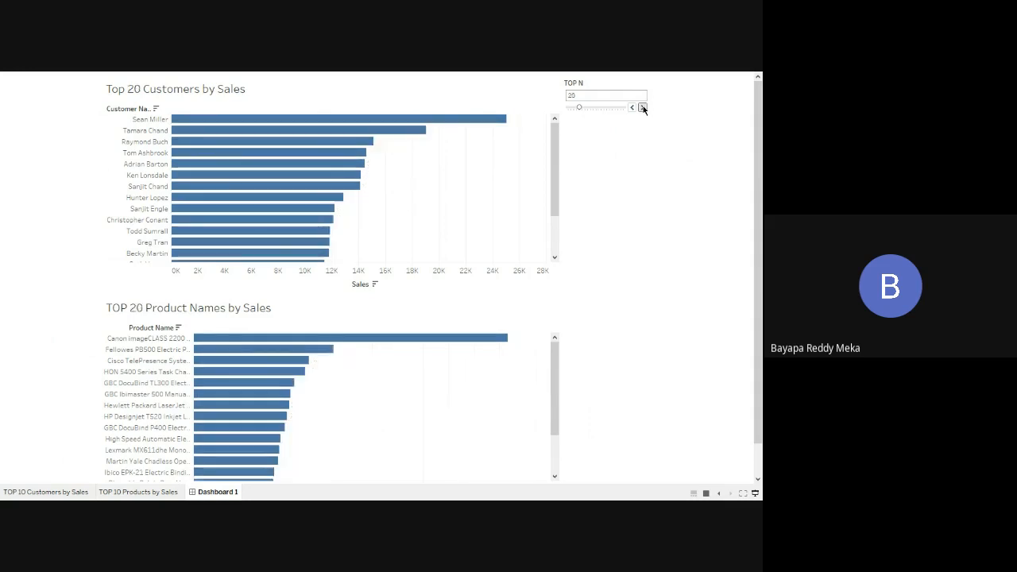
pyautogui.click(642, 107)
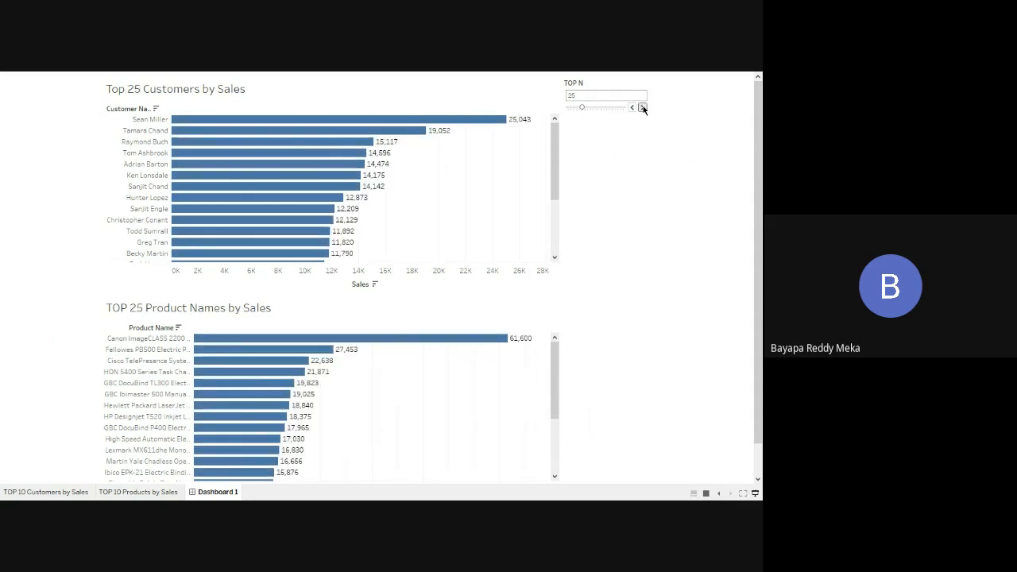
# Step: Move the TOP N slider down to 0, step it back up to 5, and leave presentation mode
pyautogui.click(567, 108)
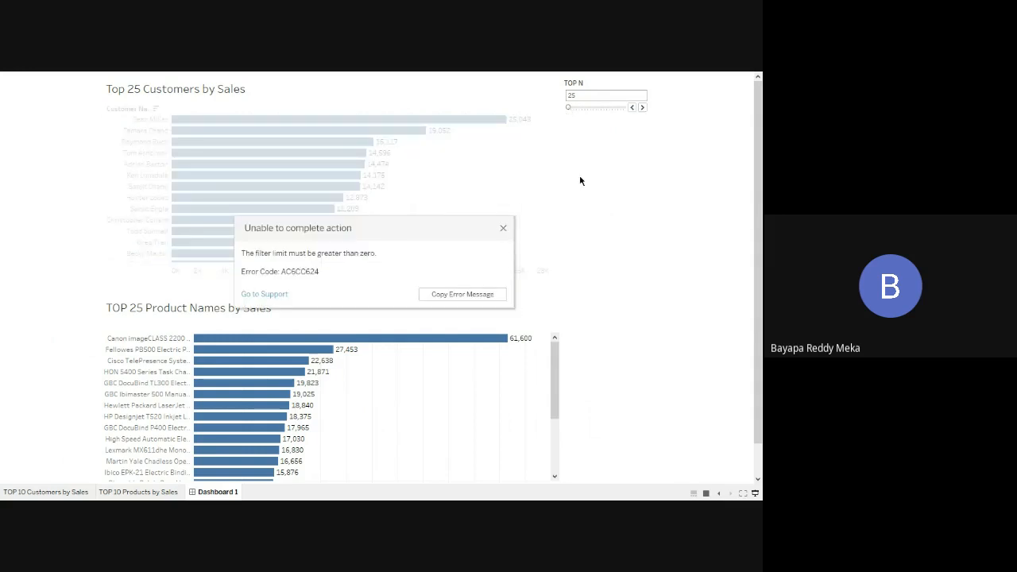
pyautogui.click(503, 228)
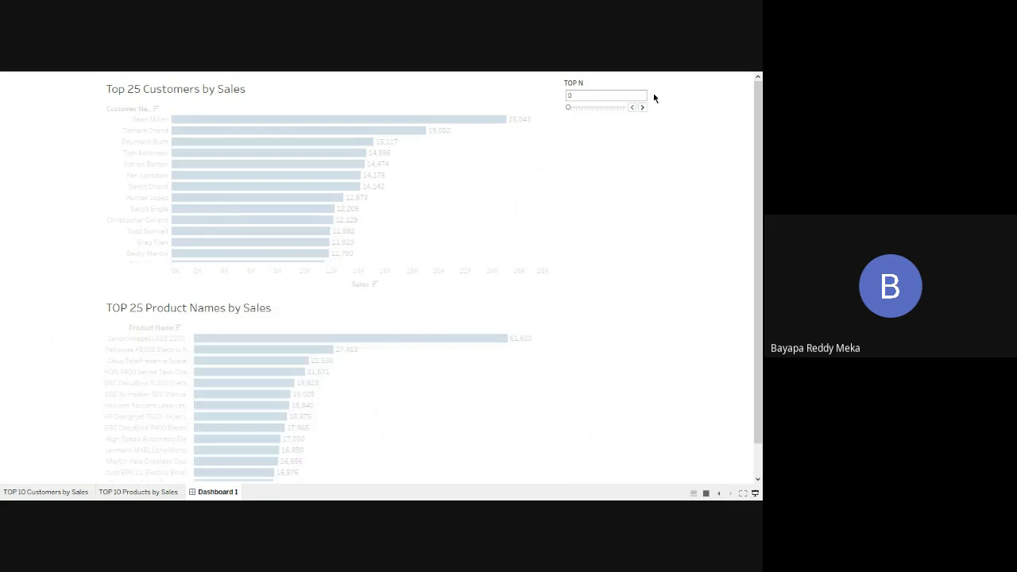
pyautogui.click(642, 108)
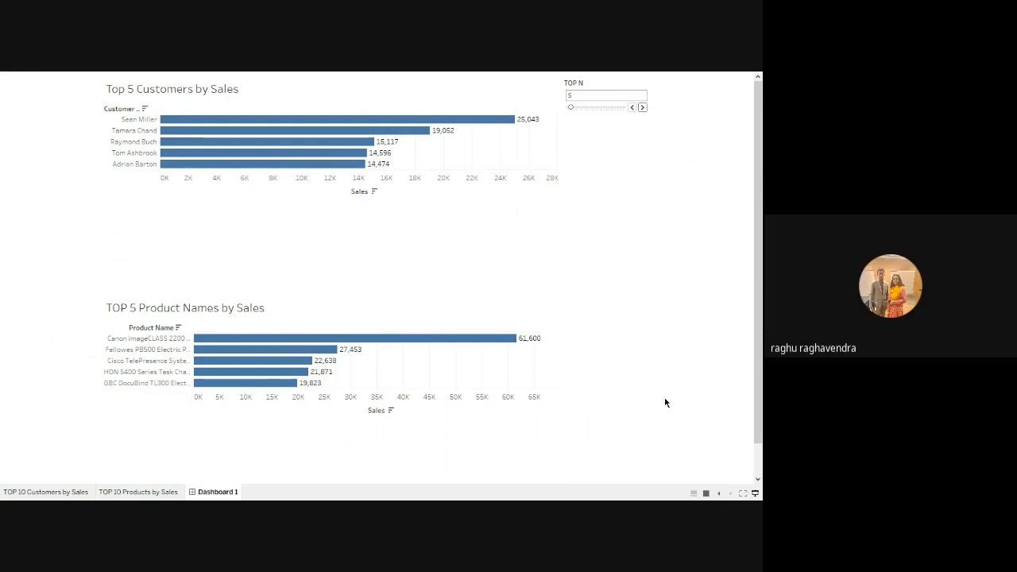
pyautogui.click(753, 493)
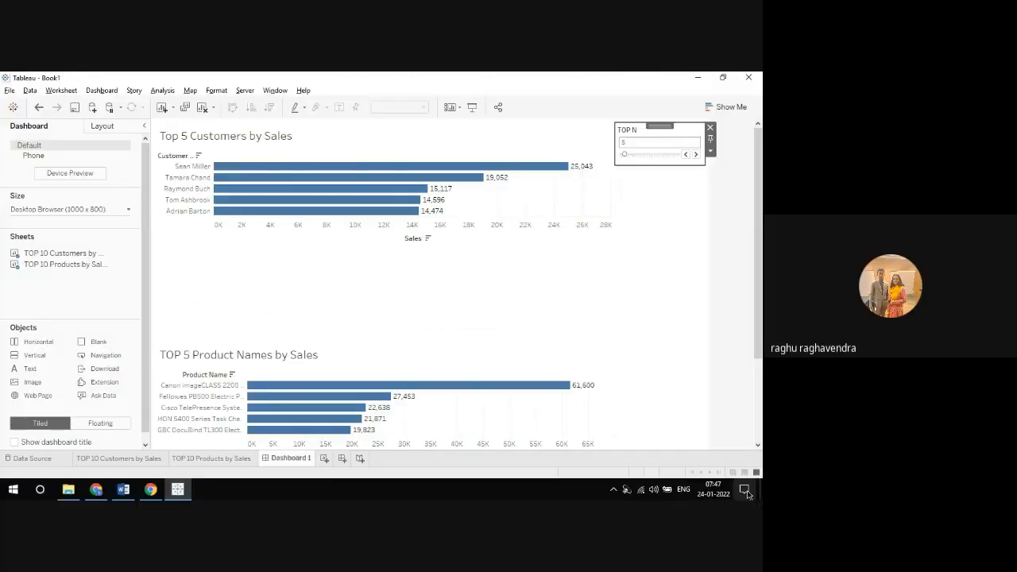
# Step: Go to the customers sheet from the dashboard and color its sales bars by Region
pyautogui.click(534, 268)
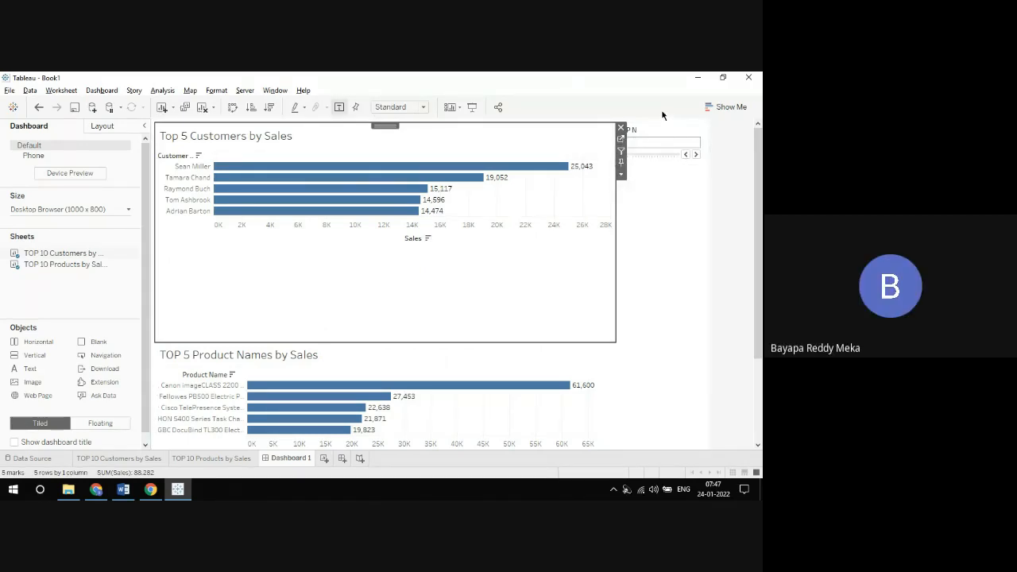
pyautogui.click(620, 139)
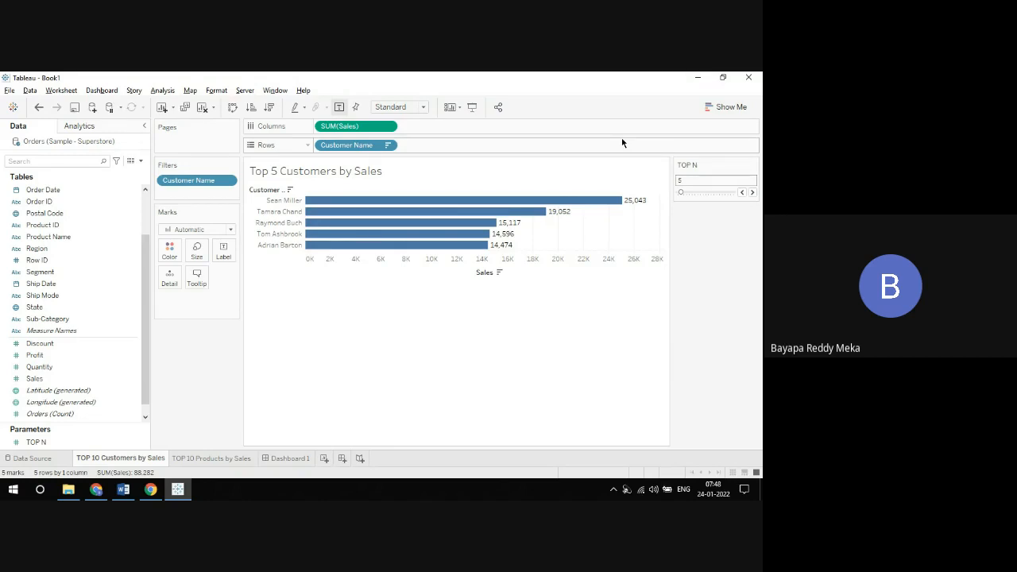
pyautogui.click(287, 459)
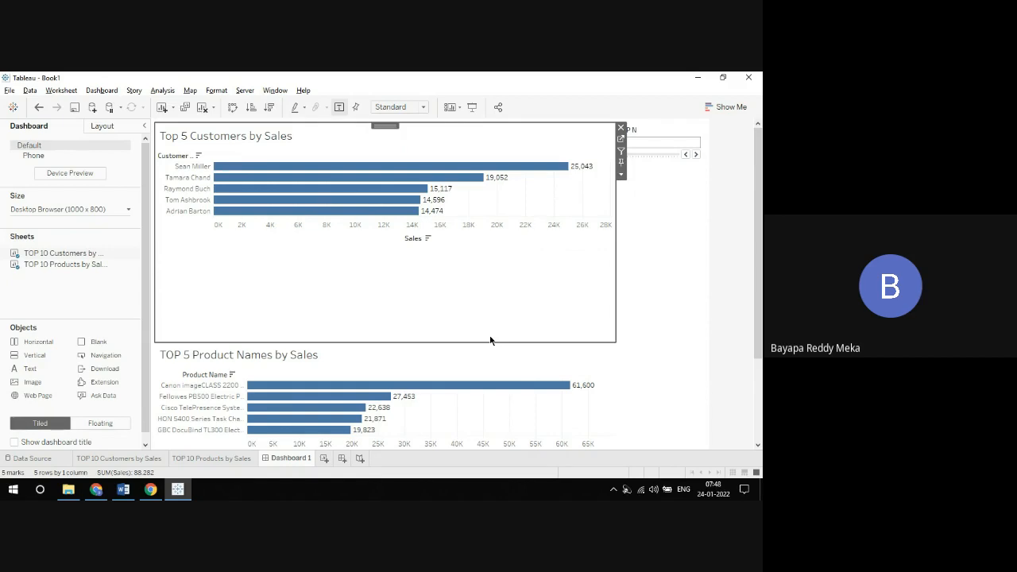
pyautogui.click(621, 140)
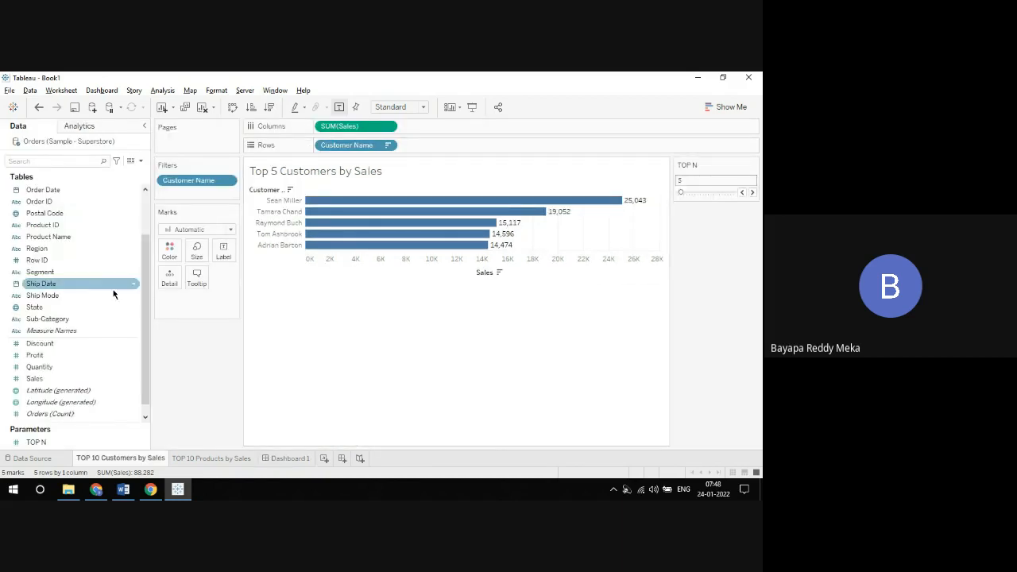
pyautogui.moveTo(68, 249); pyautogui.dragTo(177, 256)
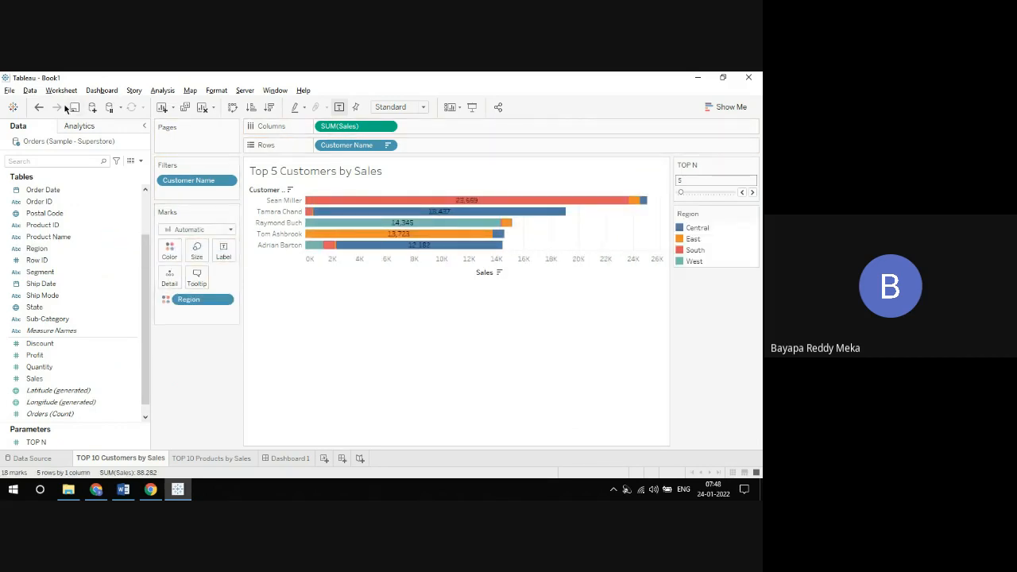
# Step: Undo the Region coloring, color the customers sheet's sales bars by Customer Name instead, and return to Dashboard 1
pyautogui.click(39, 106)
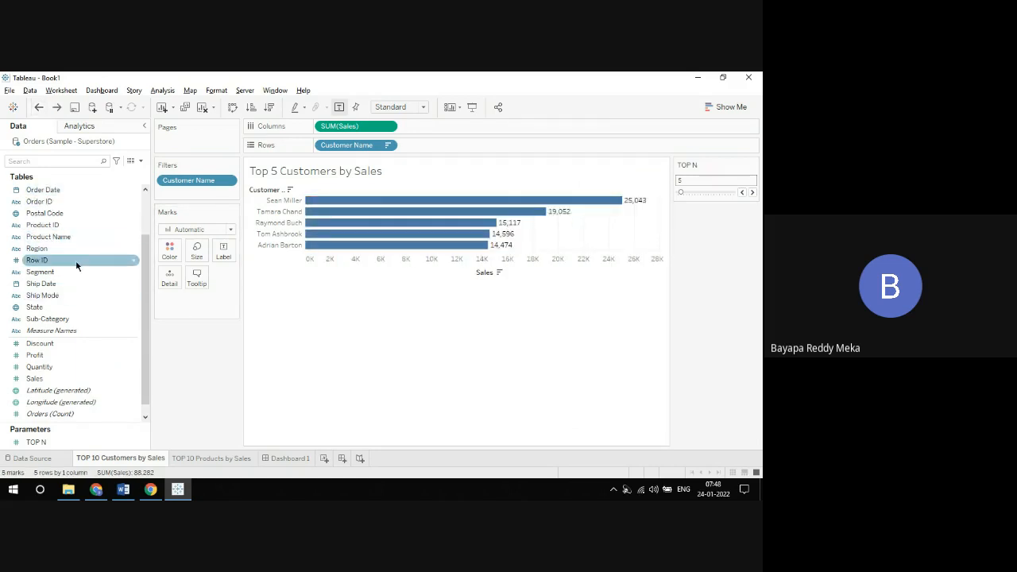
pyautogui.scroll(2, 144, 201)
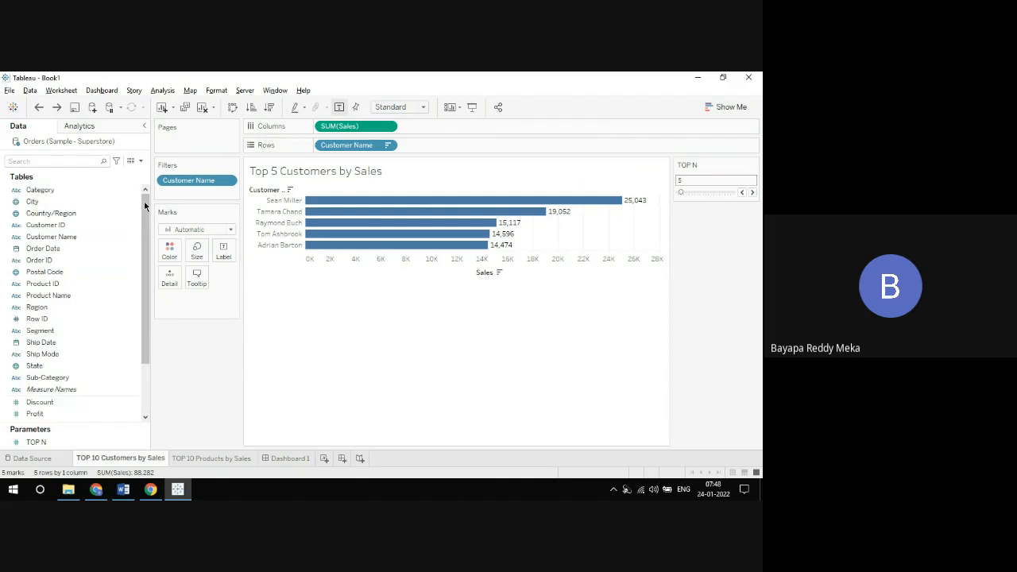
pyautogui.moveTo(56, 237); pyautogui.dragTo(170, 253)
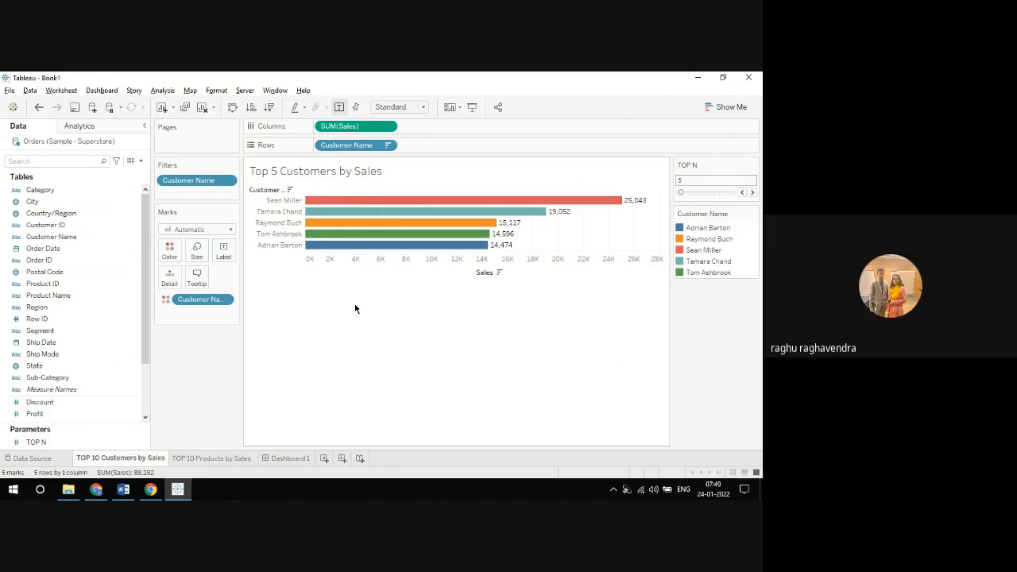
pyautogui.click(298, 459)
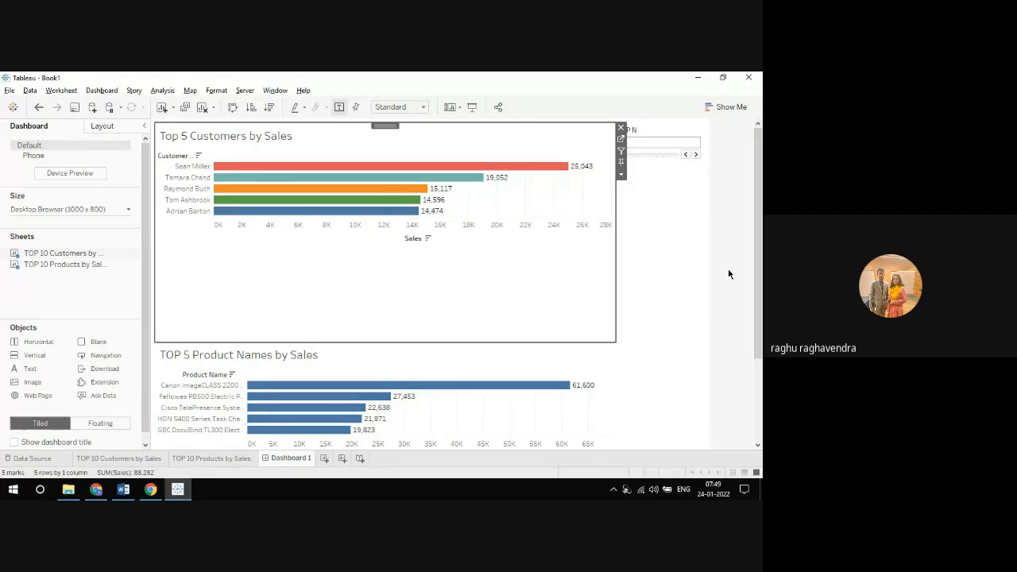
# Step: Go to the customers sheet from the dashboard and rename the TOP N parameter to "TOP N Customers"
pyautogui.click(658, 164)
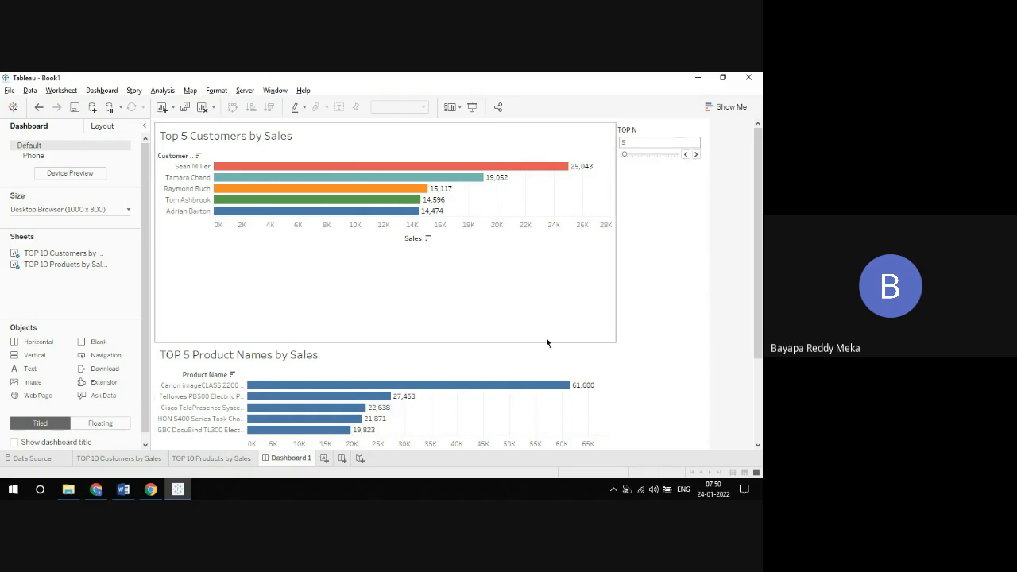
pyautogui.click(582, 311)
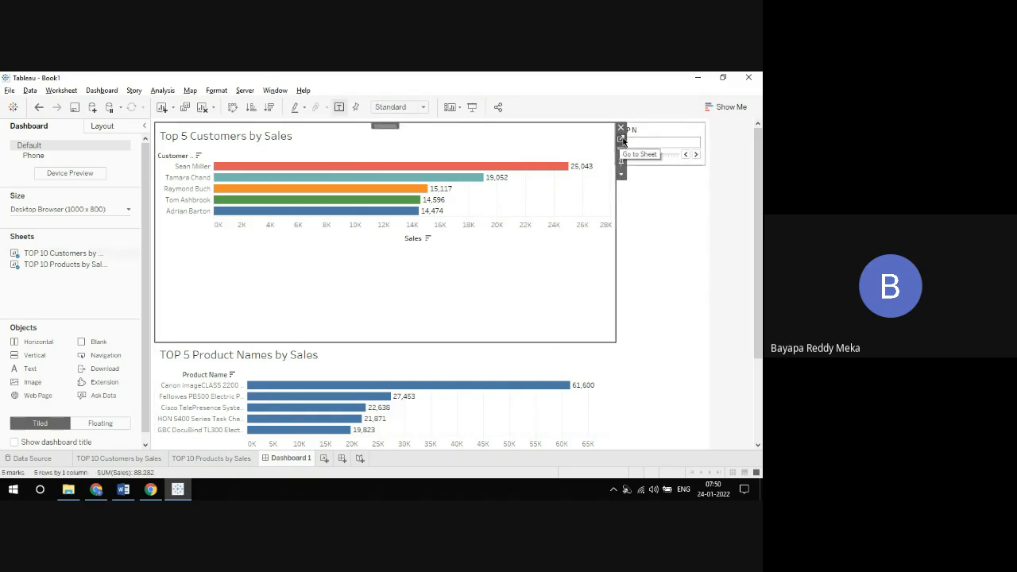
pyautogui.click(620, 138)
pyautogui.scroll(-3, 135, 362)
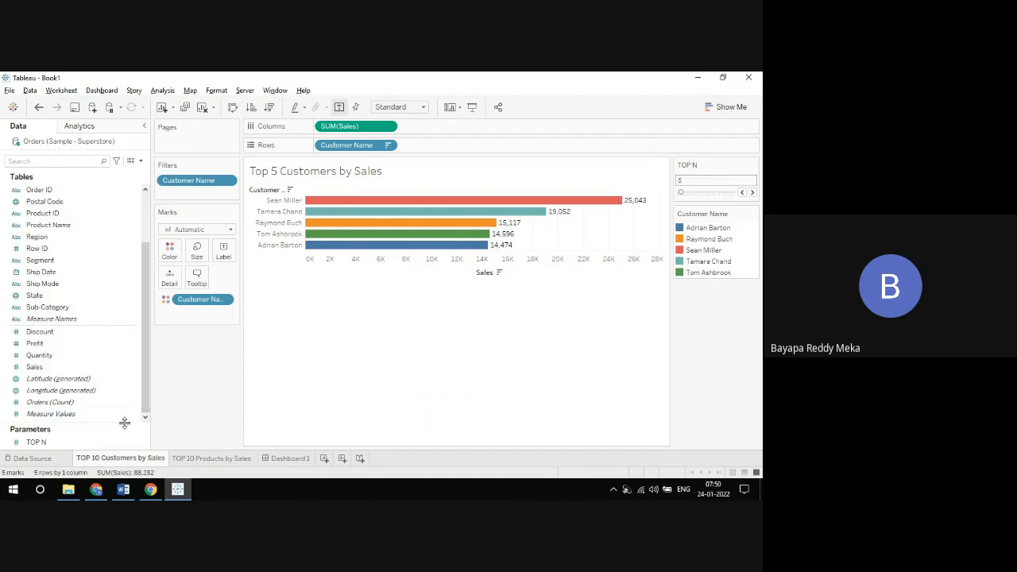
pyautogui.moveTo(124, 422); pyautogui.dragTo(109, 354)
pyautogui.click(137, 371)
pyautogui.rightClick(139, 371)
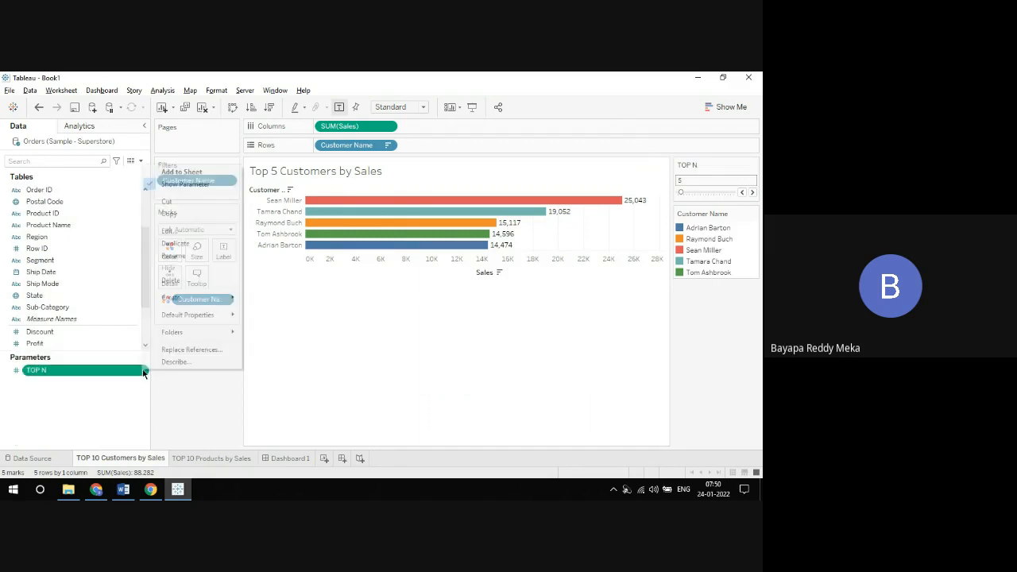
pyautogui.click(168, 230)
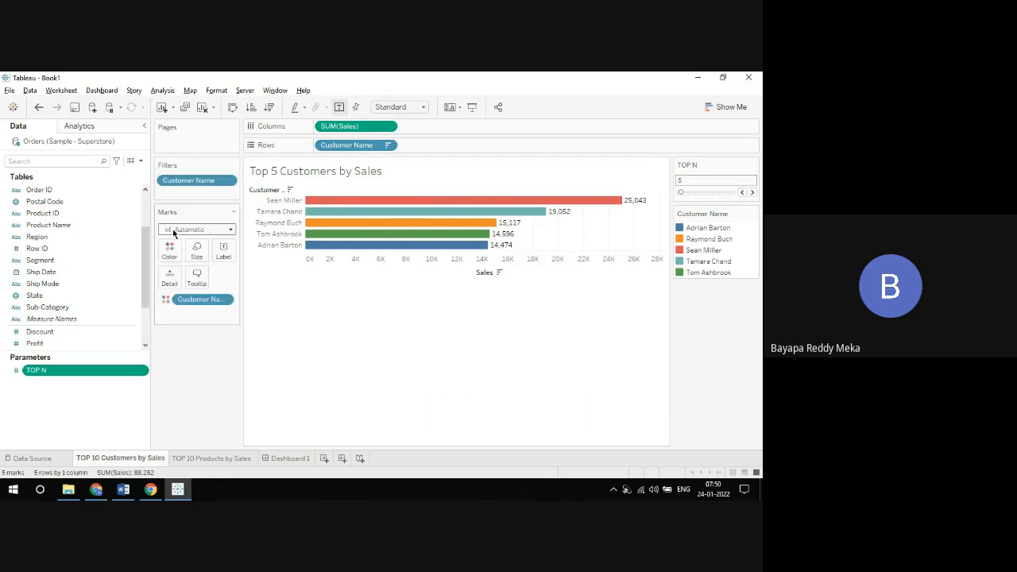
pyautogui.click(362, 142)
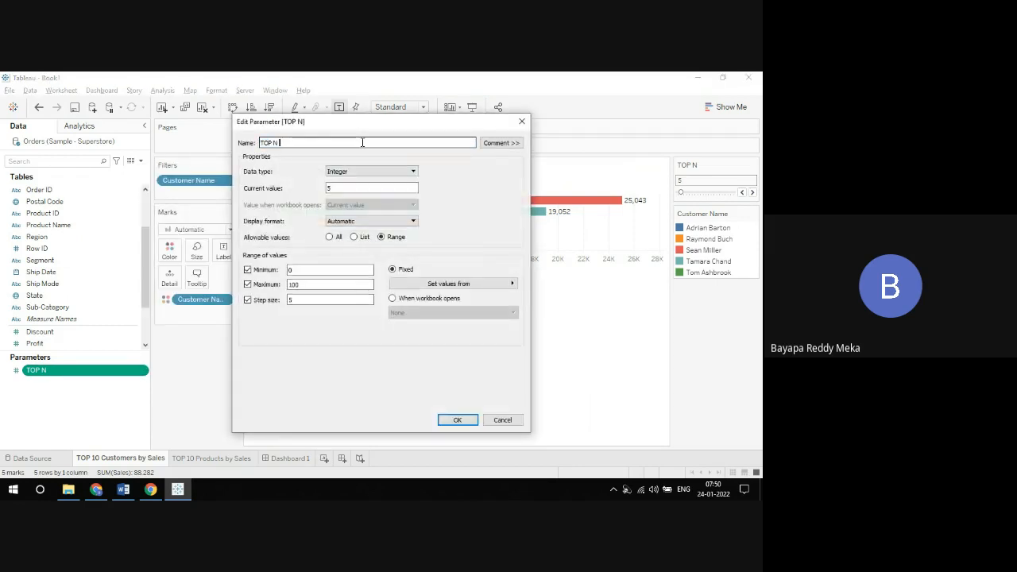
pyautogui.write('Customers')
pyautogui.click(457, 419)
# Step: Duplicate the TOP N Customers parameter and rename the copy to "TOP N Product Names"
pyautogui.rightClick(135, 375)
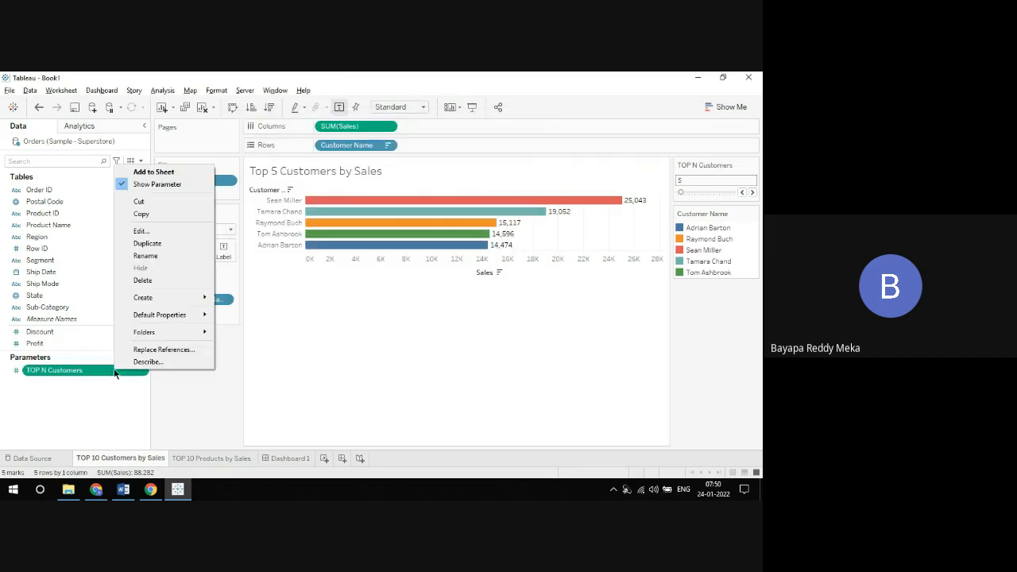
pyautogui.click(158, 243)
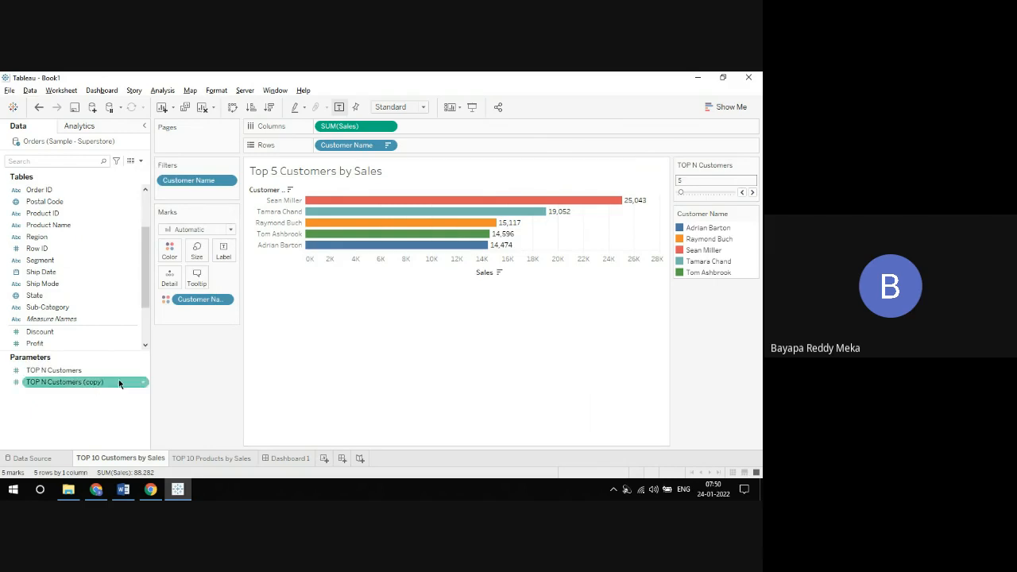
pyautogui.rightClick(141, 383)
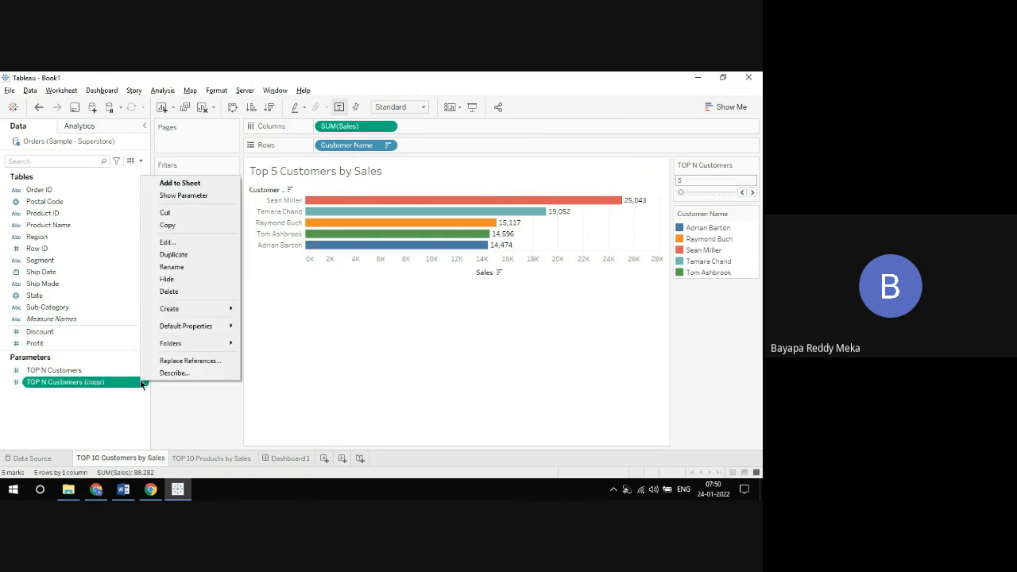
pyautogui.click(168, 241)
pyautogui.click(337, 139)
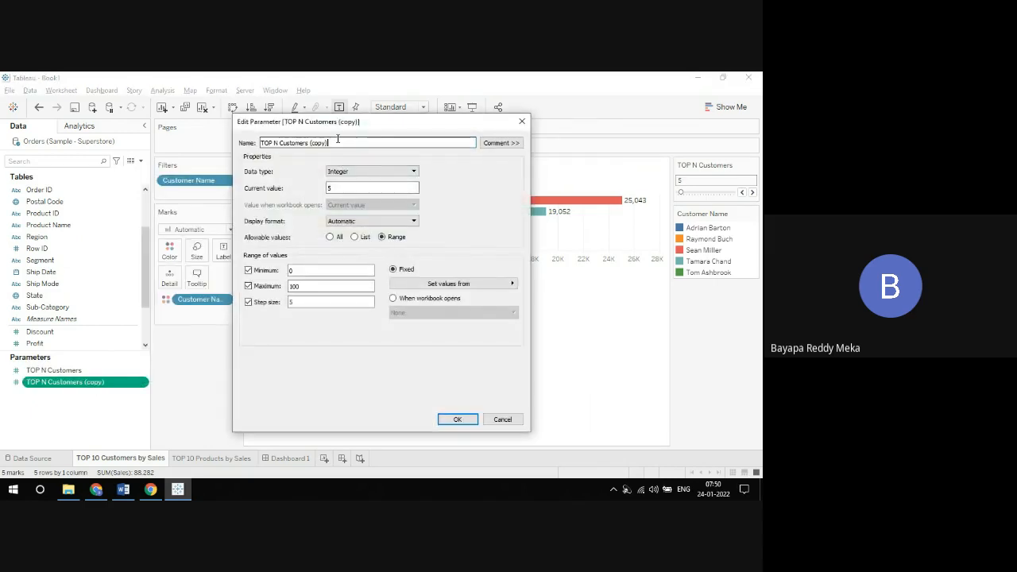
pyautogui.press('BackSpace')
pyautogui.press('BackSpace')
pyautogui.press('BackSpace')
pyautogui.press('BackSpace')
pyautogui.press('BackSpace')
pyautogui.press('BackSpace')
pyautogui.press('BackSpace')
pyautogui.press('BackSpace')
pyautogui.press('BackSpace')
pyautogui.press('BackSpace')
pyautogui.press('BackSpace')
pyautogui.press('BackSpace')
pyautogui.press('BackSpace')
pyautogui.press('BackSpace')
pyautogui.press('BackSpace')
pyautogui.press('BackSpace')
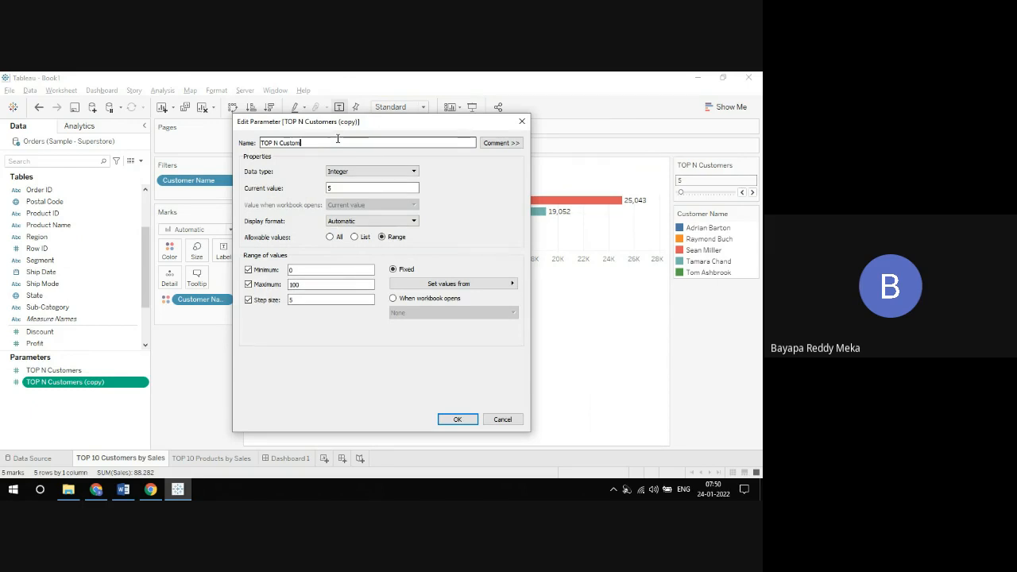
pyautogui.write('Product Names')
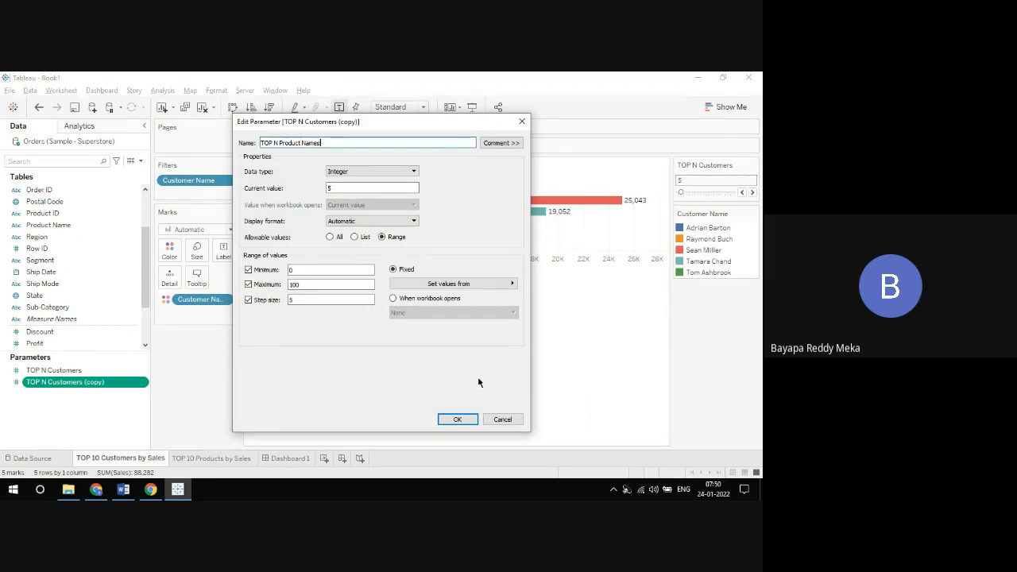
pyautogui.click(461, 420)
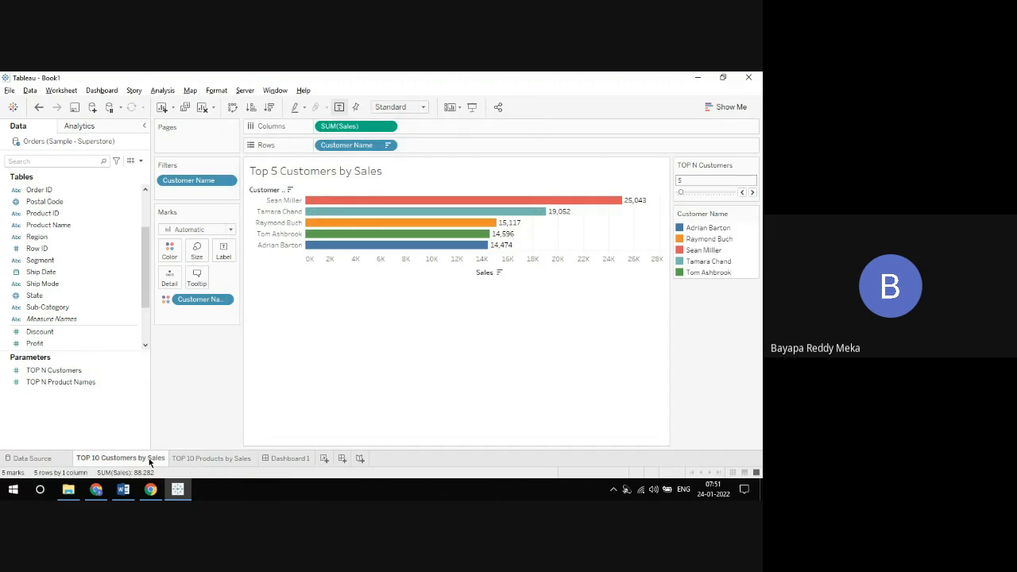
# Step: On the products sheet, set the Product Name top filter to use the TOP N Product Names parameter
pyautogui.click(68, 372)
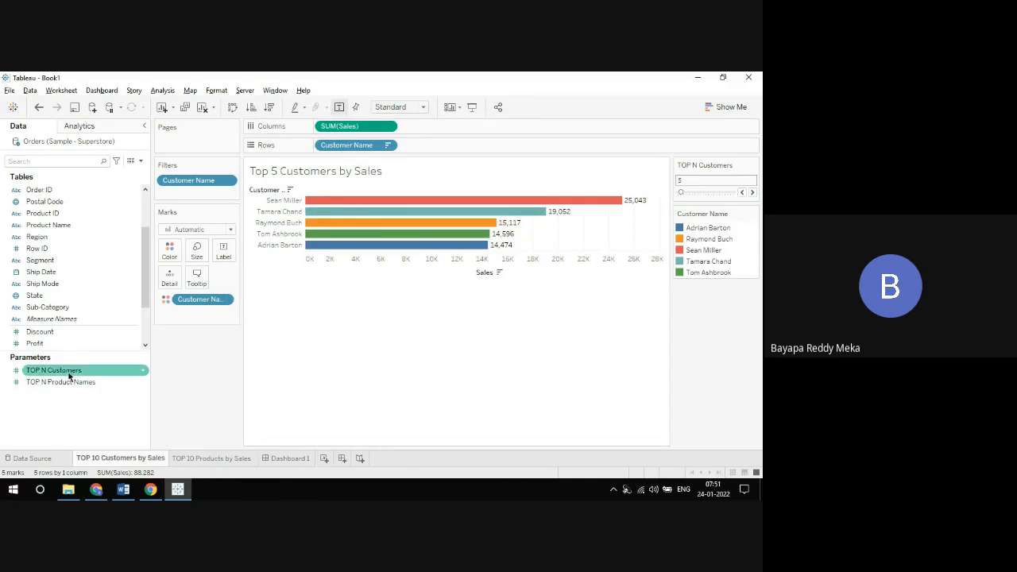
pyautogui.click(199, 458)
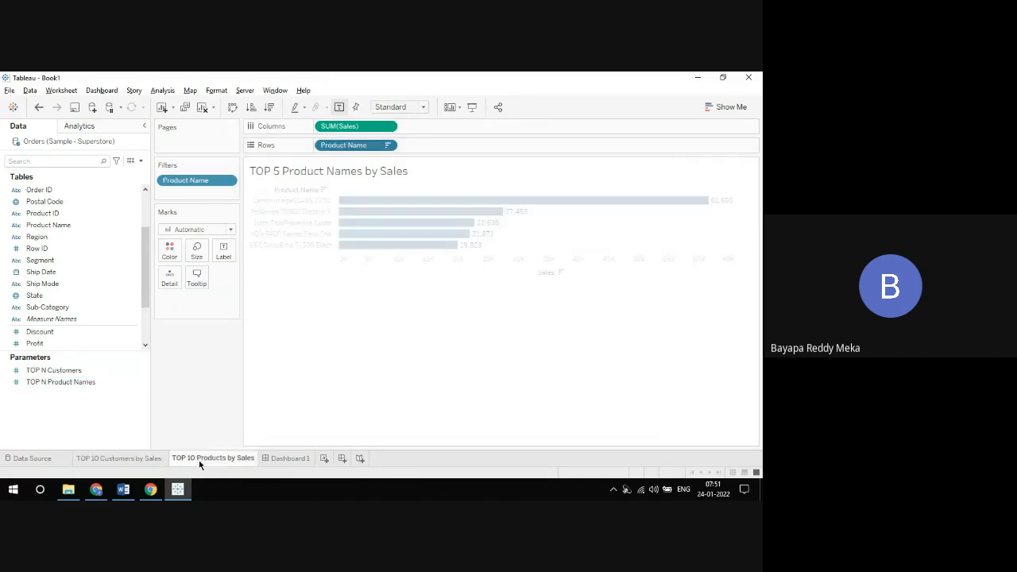
pyautogui.click(388, 146)
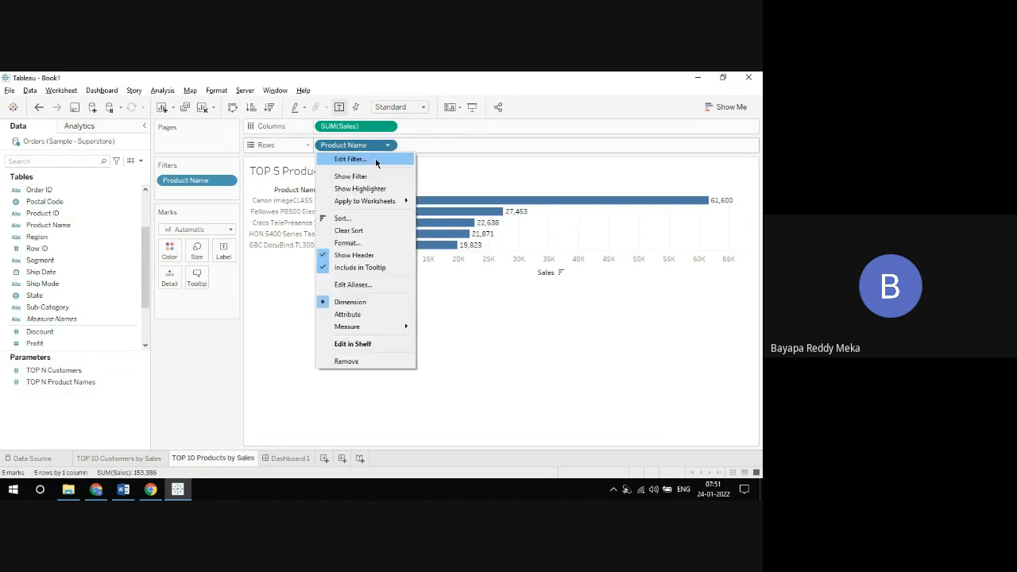
pyautogui.click(397, 155)
pyautogui.click(383, 144)
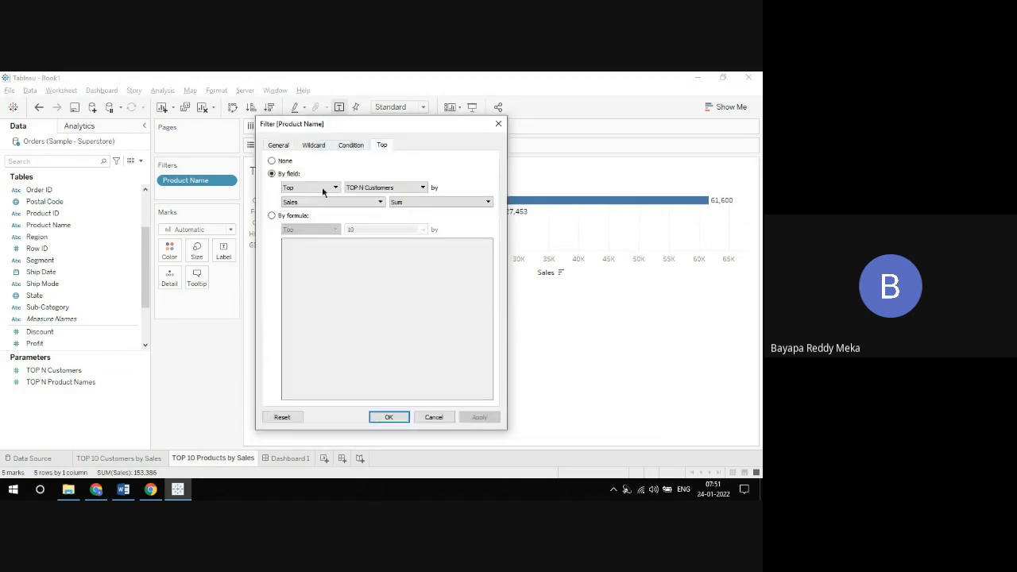
pyautogui.click(398, 188)
pyautogui.click(384, 219)
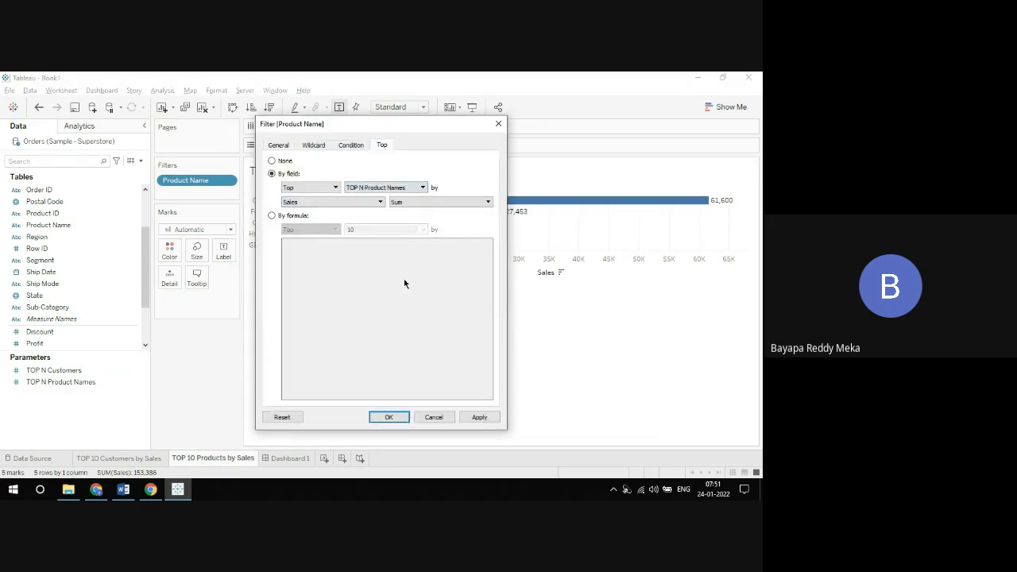
pyautogui.click(388, 416)
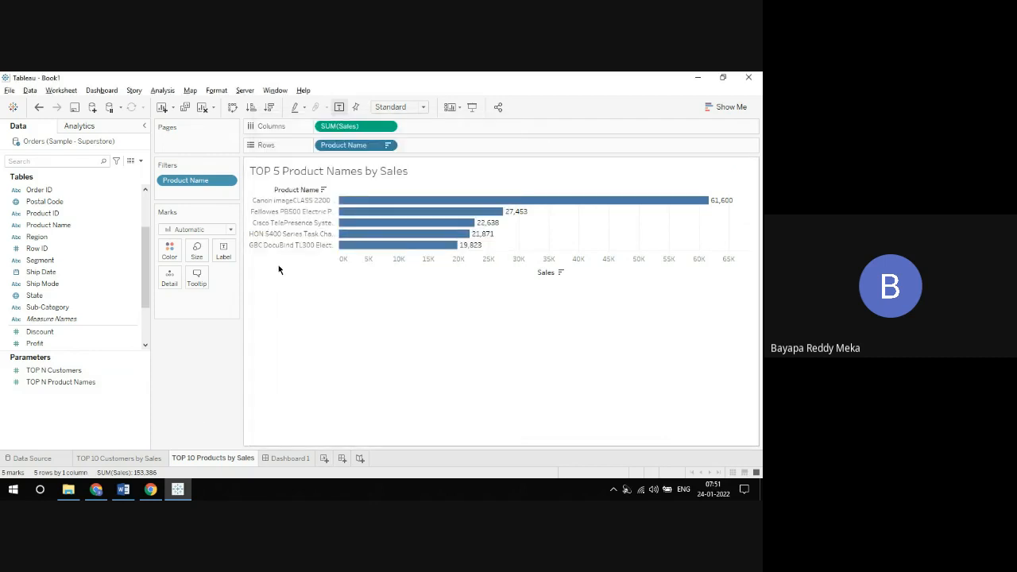
# Step: Show the TOP N Product Names parameter control for the products chart on Dashboard 1
pyautogui.click(290, 459)
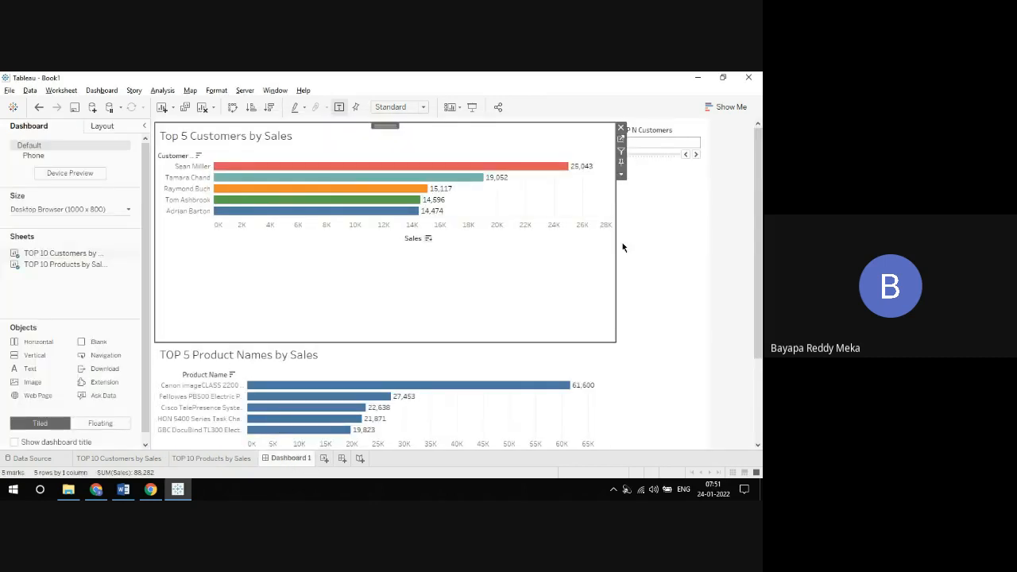
pyautogui.moveTo(752, 184); pyautogui.dragTo(753, 259)
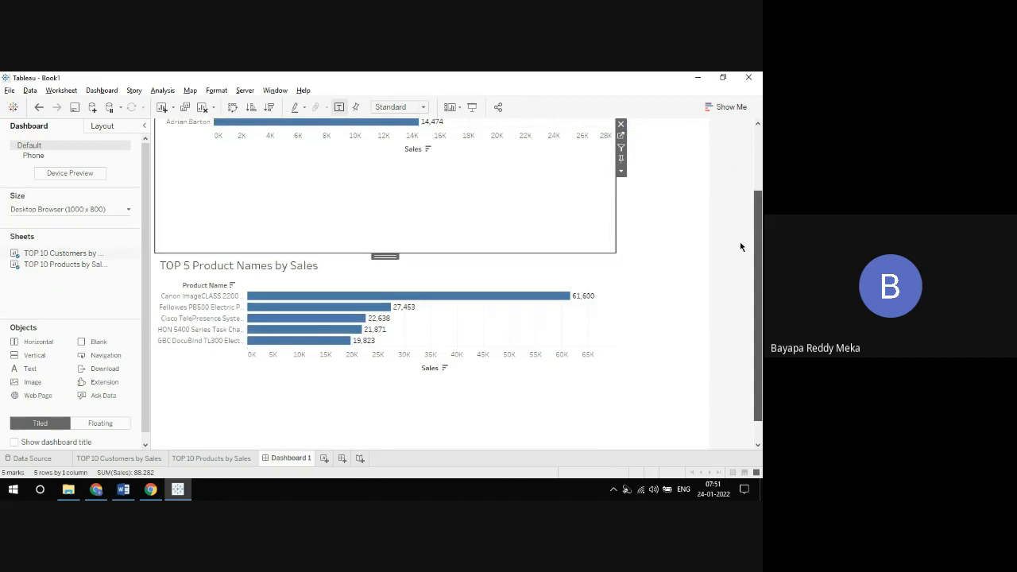
pyautogui.click(599, 270)
pyautogui.click(621, 304)
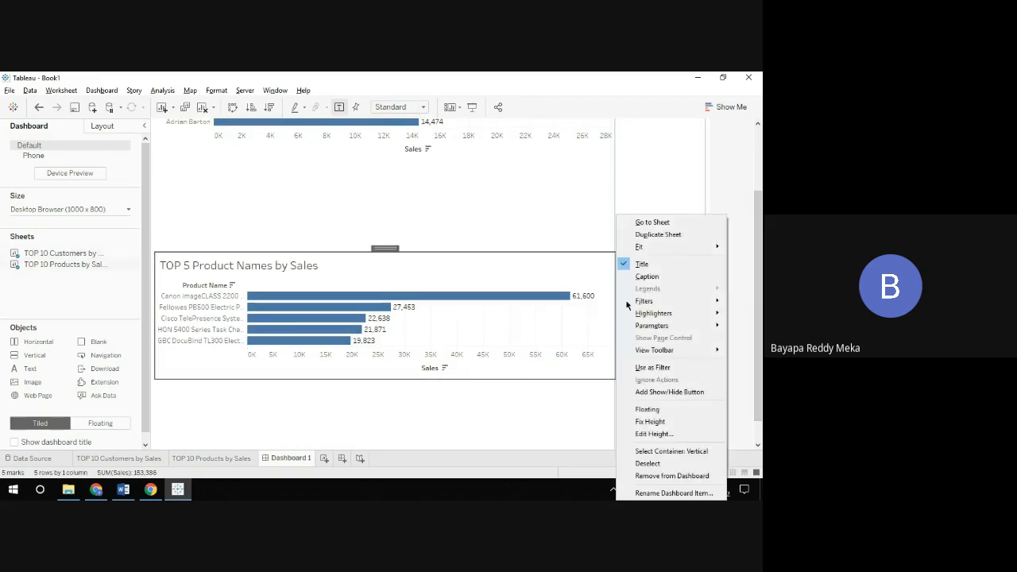
pyautogui.moveTo(655, 331)
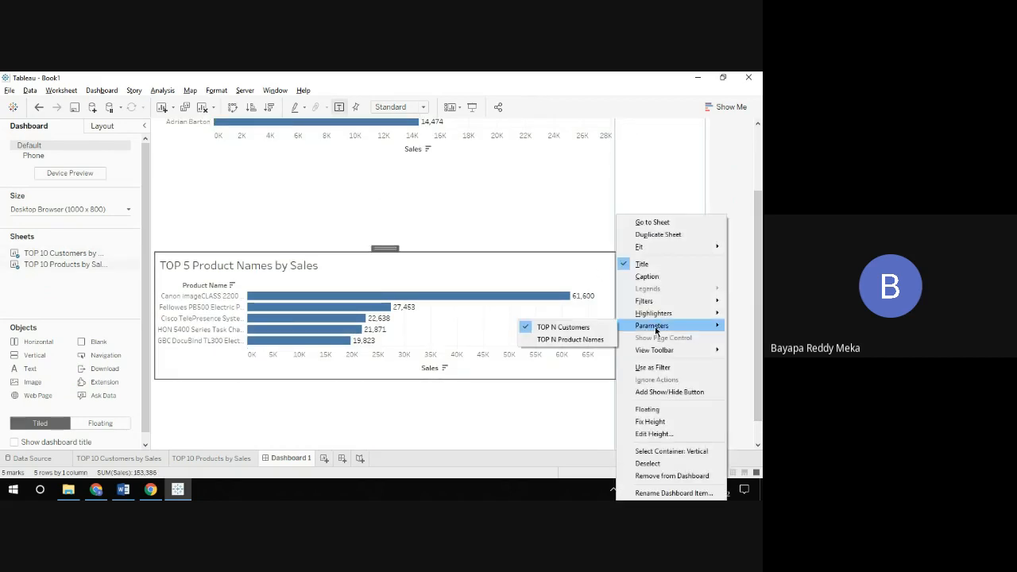
pyautogui.click(591, 337)
# Step: Step TOP N Product Names up to 10 and present the dashboard full screen
pyautogui.moveTo(758, 239); pyautogui.dragTo(757, 170)
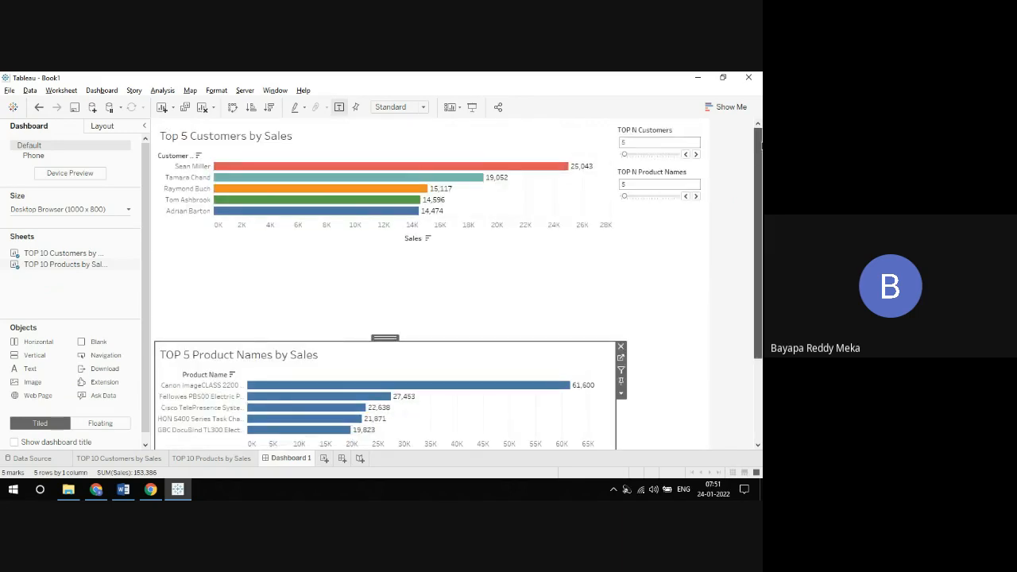
pyautogui.click(696, 196)
pyautogui.click(696, 197)
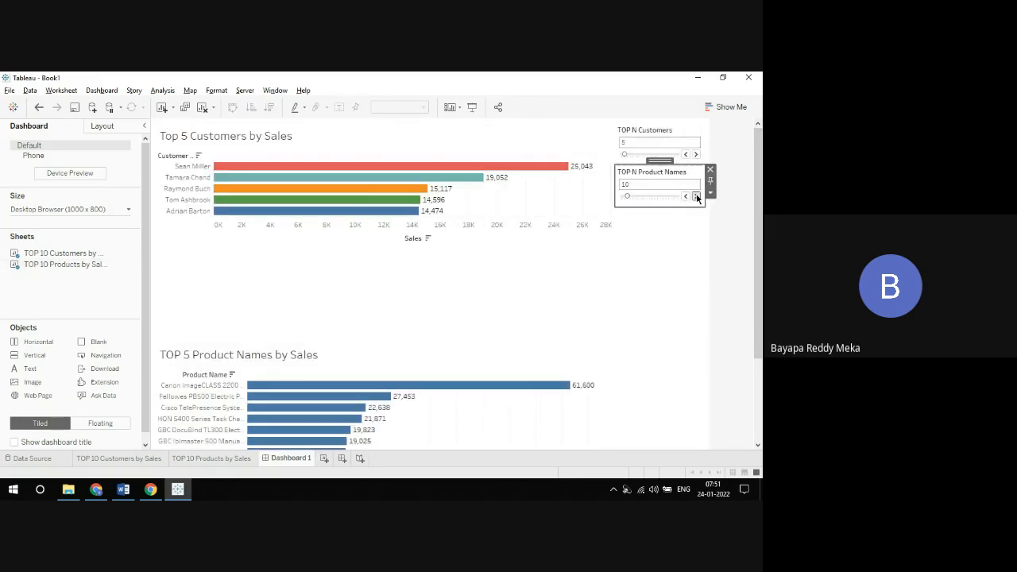
pyautogui.click(471, 106)
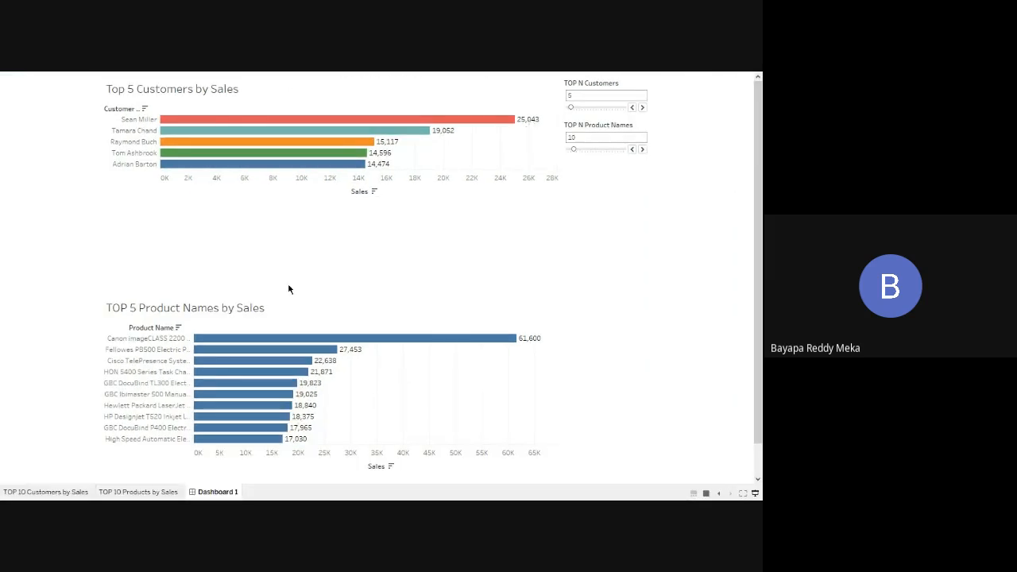
# Step: Replace the TOP N Customers parameter in the products chart title with the dynamic field Parameters.TOP N Product Names
pyautogui.doubleClick(249, 309)
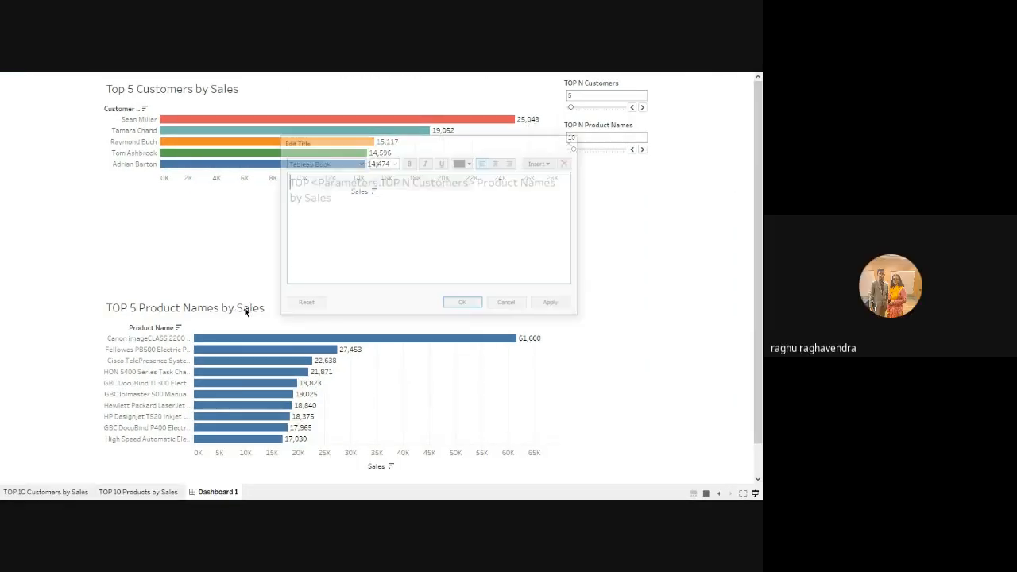
pyautogui.click(479, 184)
pyautogui.hotkey('shift', 'Home')
pyautogui.click(428, 206)
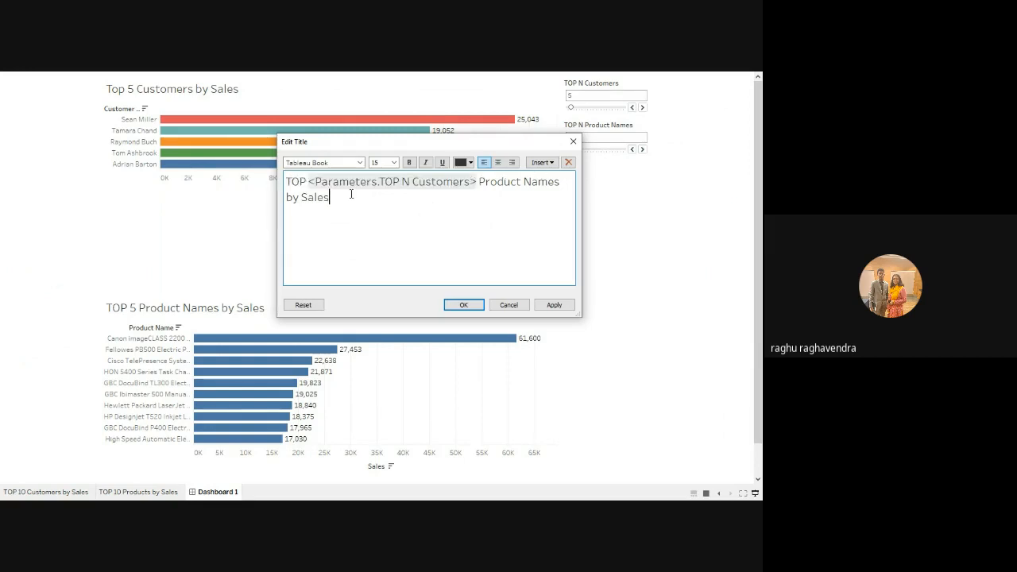
pyautogui.moveTo(309, 182); pyautogui.dragTo(477, 182)
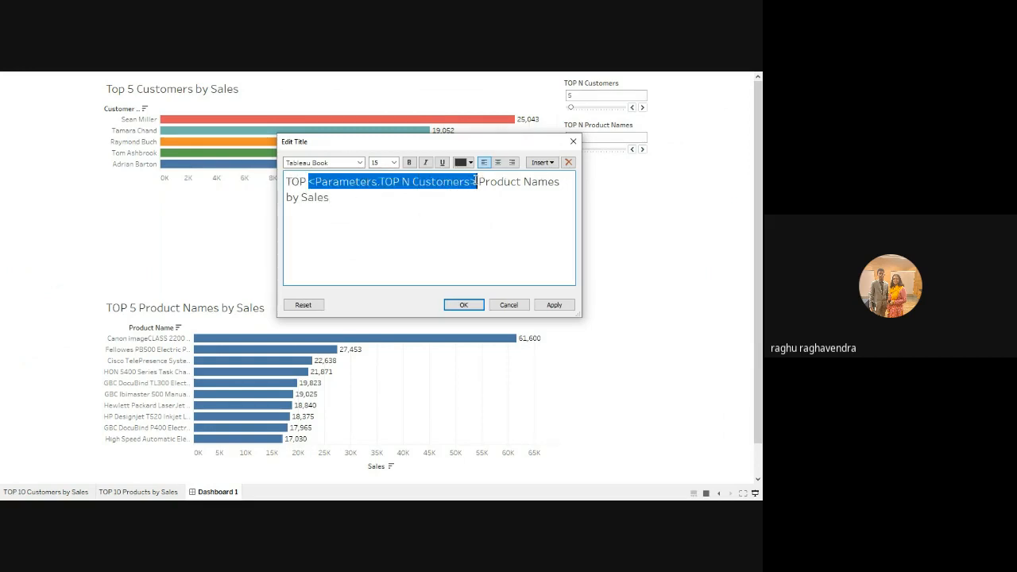
pyautogui.click(541, 162)
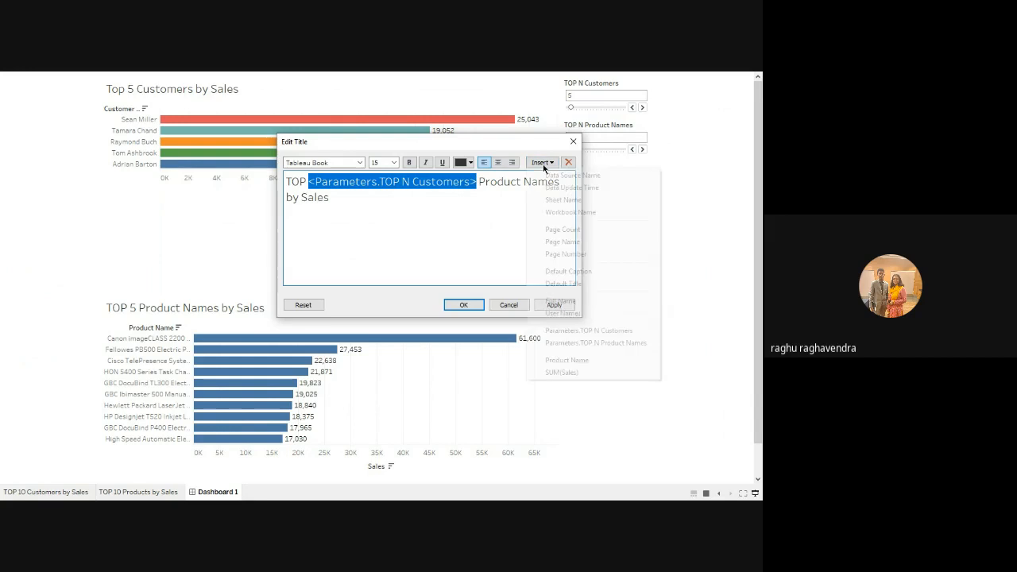
pyautogui.click(588, 342)
pyautogui.click(463, 304)
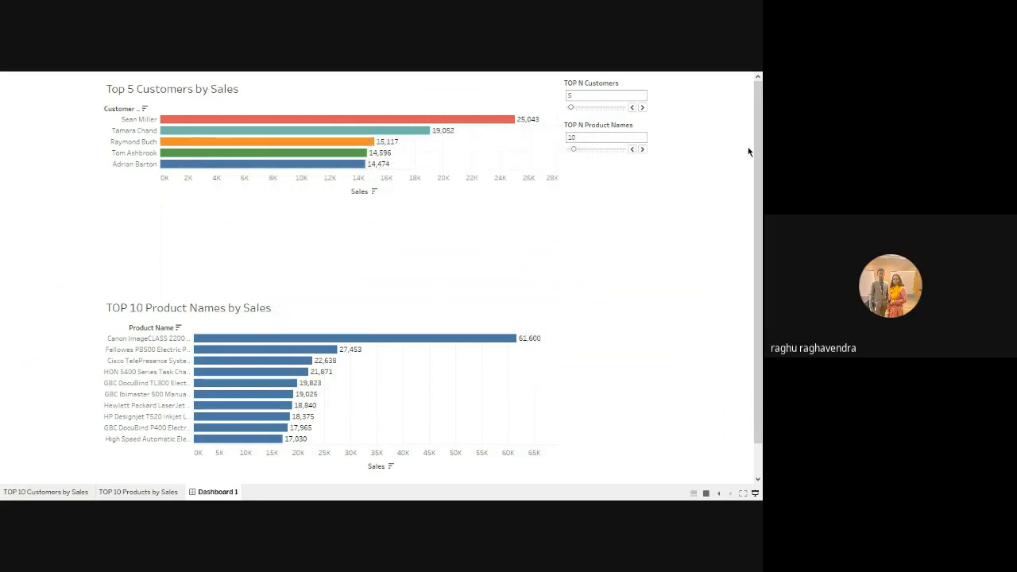
# Step: Exit the full-screen presentation of Dashboard 1
pyautogui.click(755, 494)
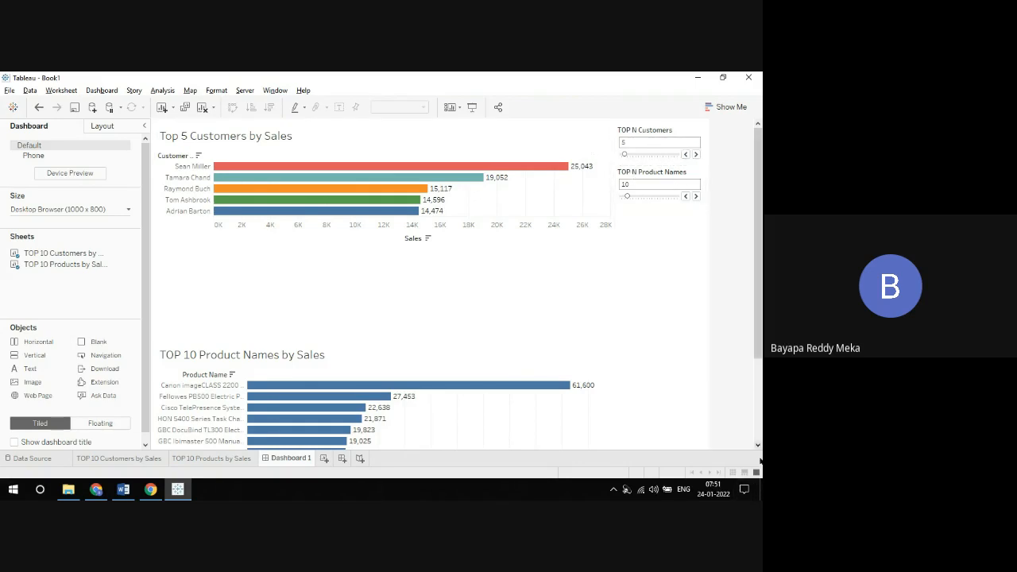
pyautogui.click(556, 145)
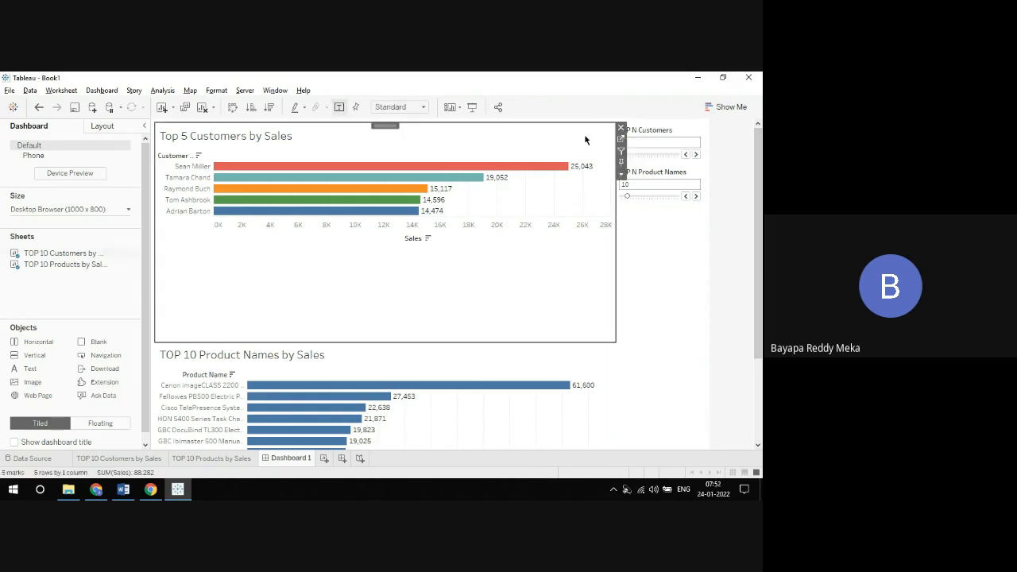
pyautogui.click(621, 139)
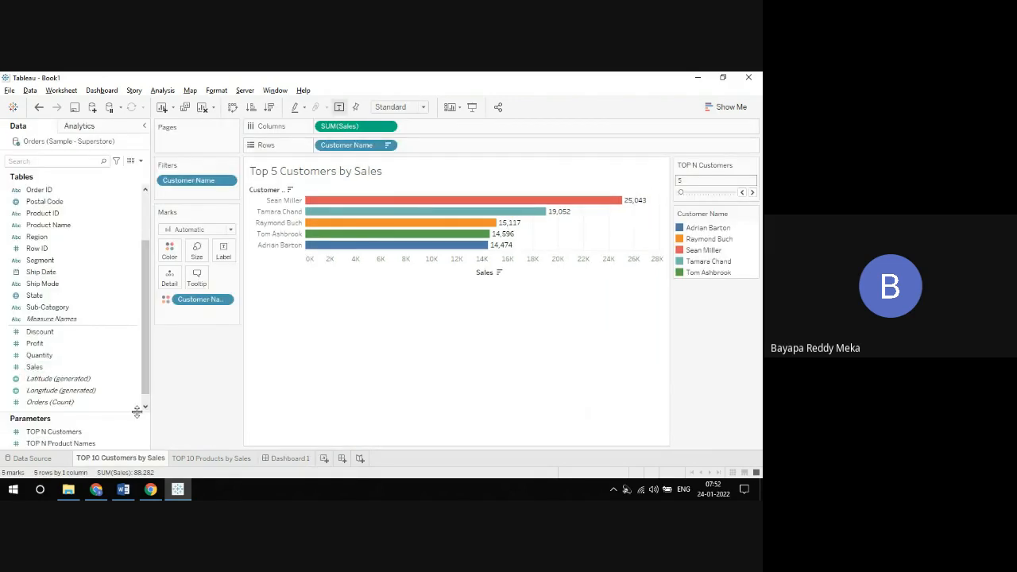
pyautogui.moveTo(129, 414); pyautogui.dragTo(131, 346)
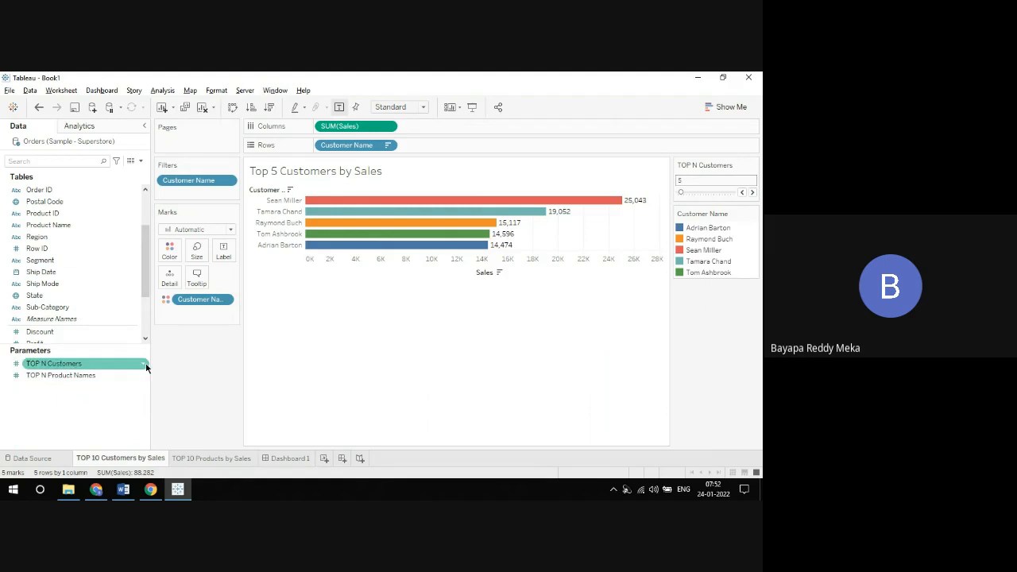
pyautogui.click(290, 461)
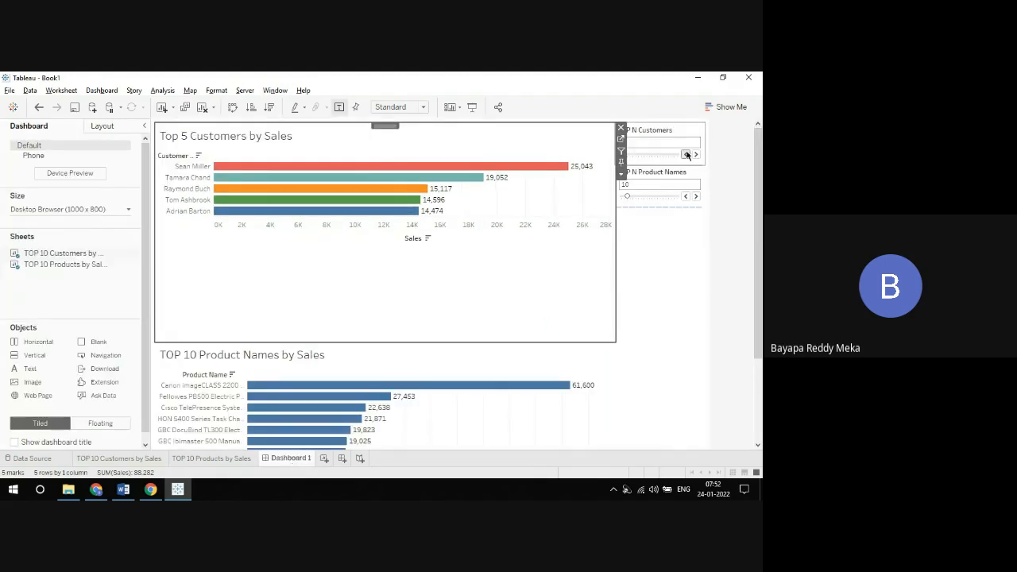
# Step: Edit the TOP N Customers parameter from its dashboard control so that its allowable values are All
pyautogui.click(699, 132)
pyautogui.click(710, 151)
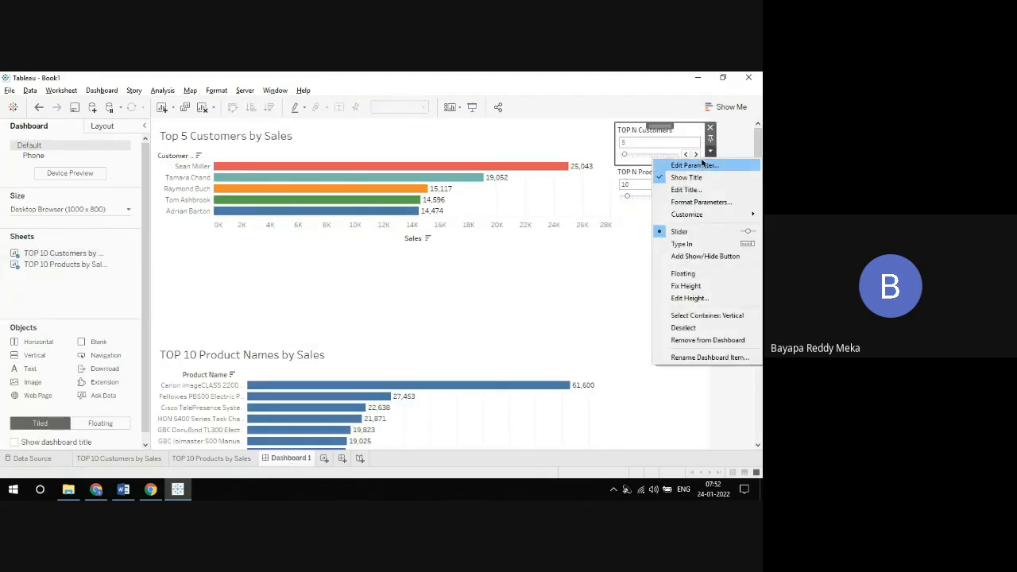
pyautogui.click(699, 164)
pyautogui.click(329, 238)
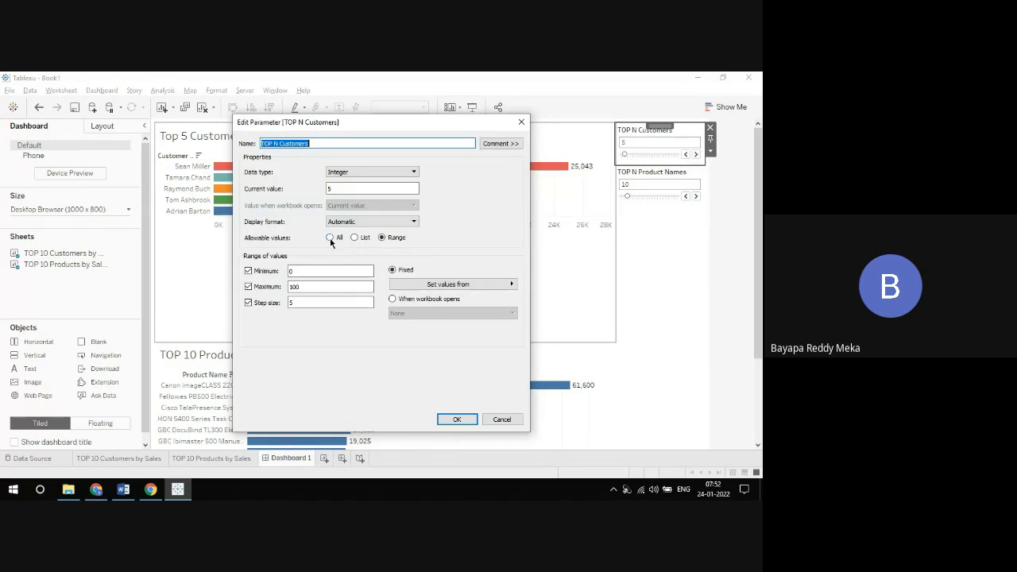
pyautogui.click(456, 418)
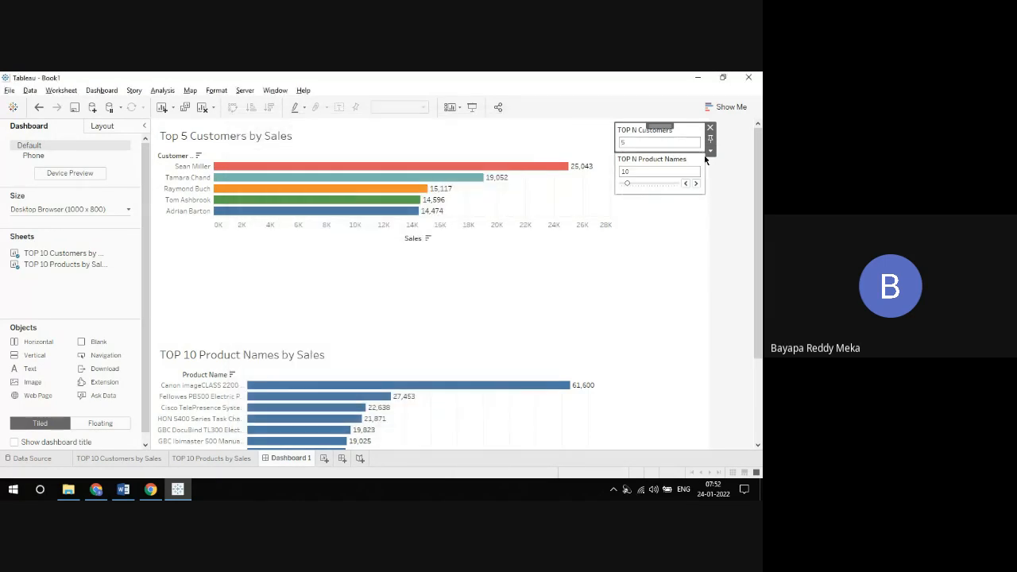
# Step: Edit the TOP N Product Names parameter from its dashboard control so that its allowable values are All
pyautogui.click(700, 168)
pyautogui.click(710, 180)
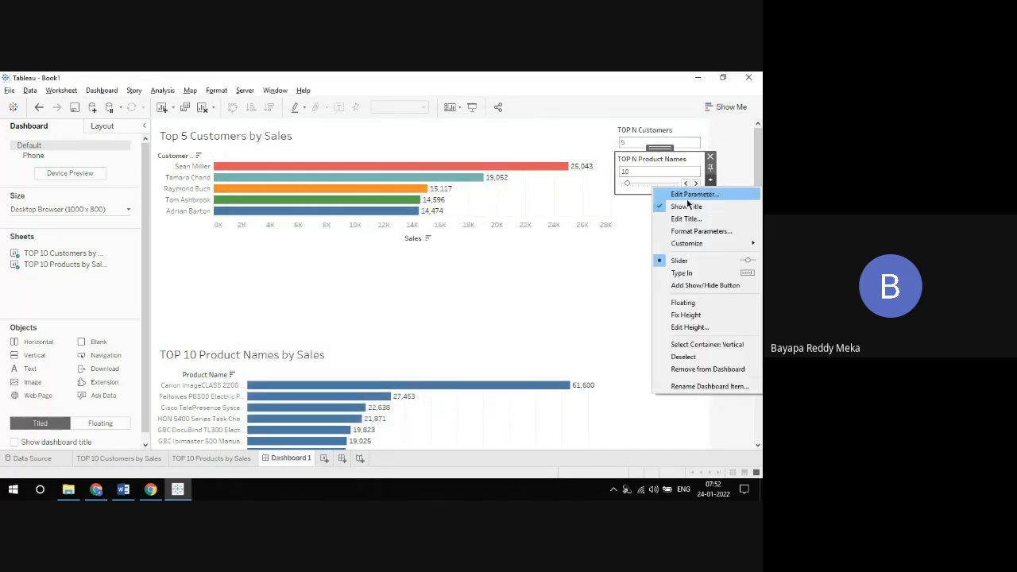
pyautogui.click(694, 194)
pyautogui.click(330, 237)
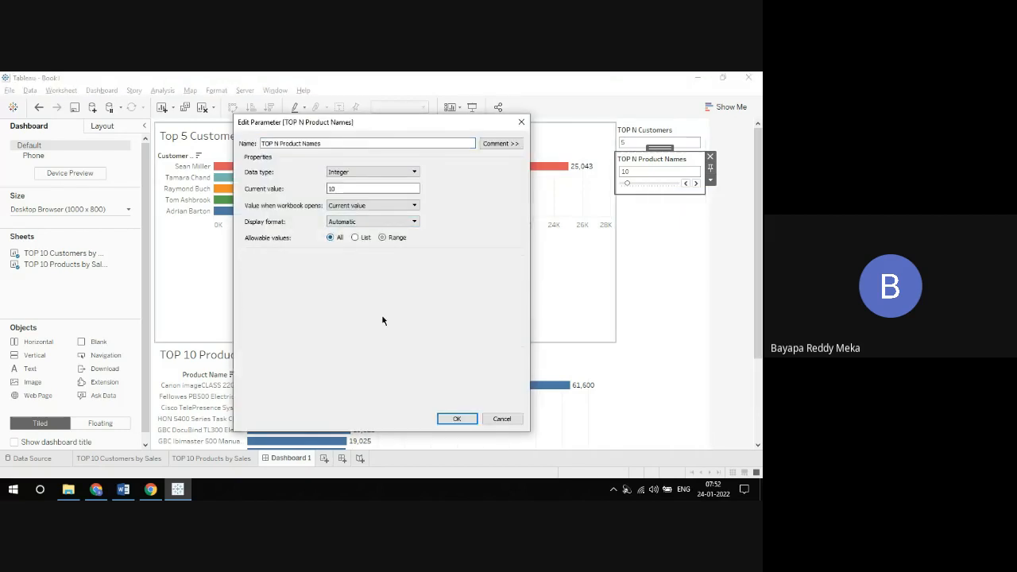
pyautogui.click(461, 417)
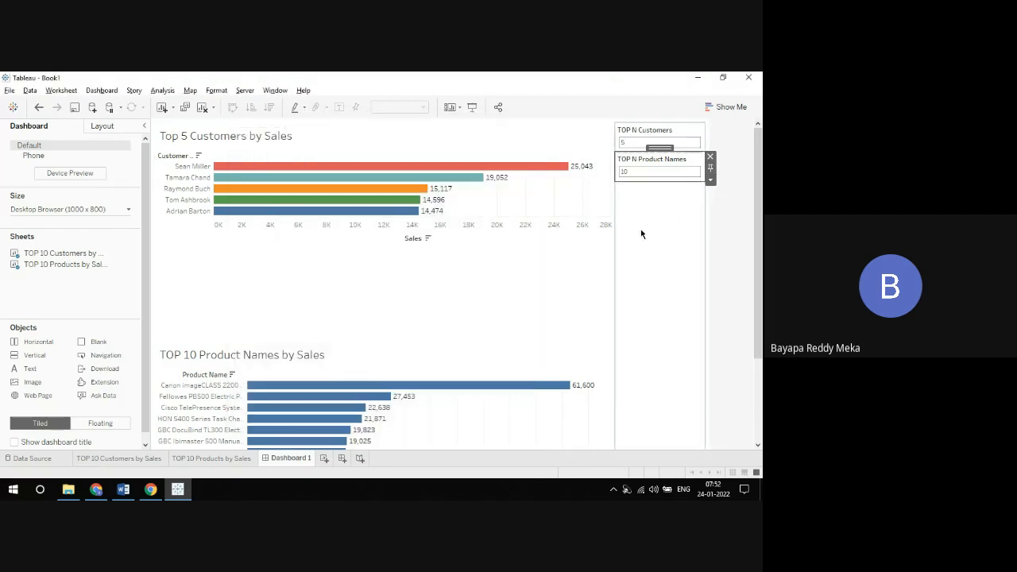
# Step: Set TOP N Customers to 2 and TOP N Product Names to 5, and view the dashboard in presentation mode
pyautogui.click(638, 140)
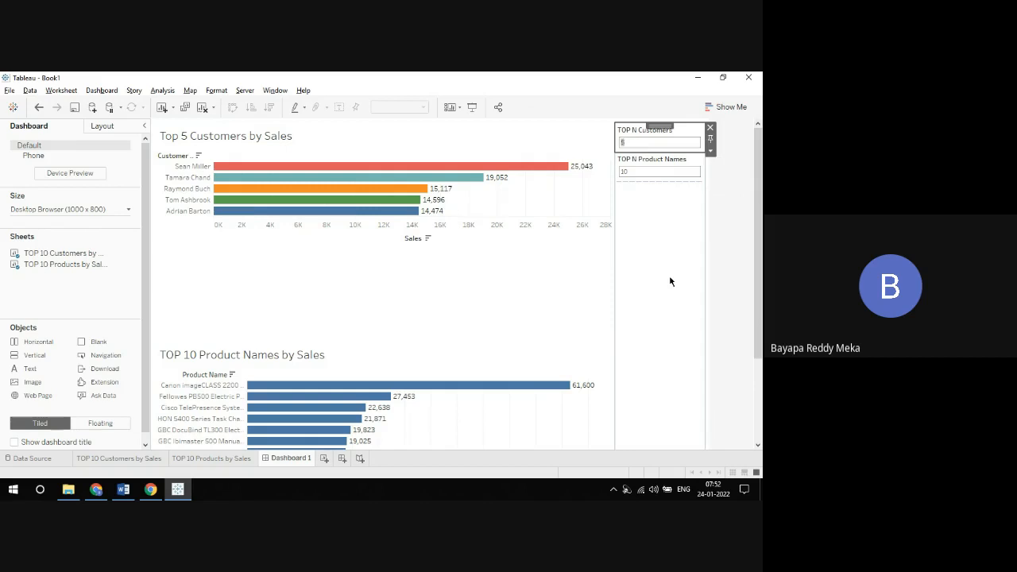
pyautogui.write('2')
pyautogui.press('Return')
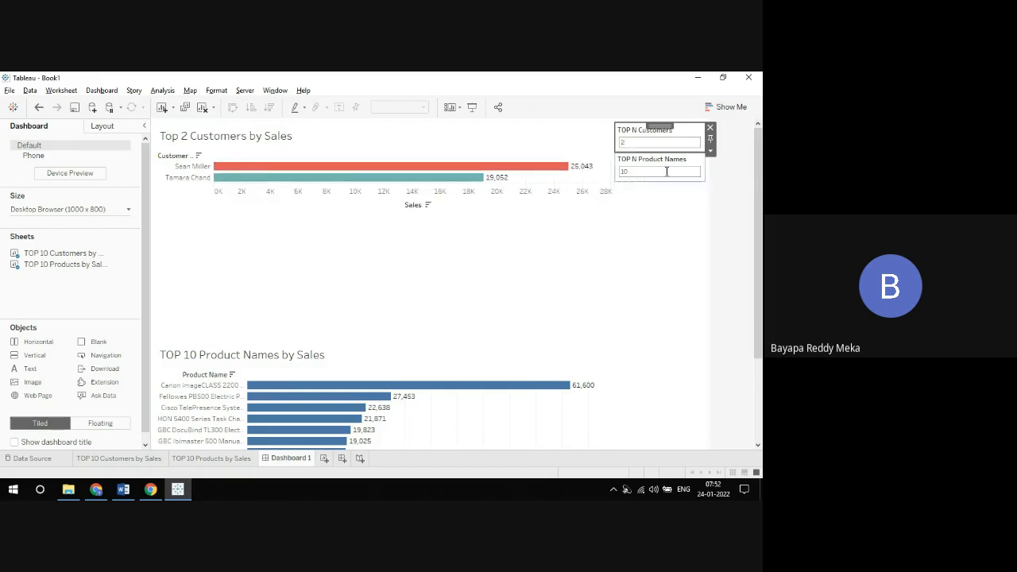
pyautogui.click(666, 171)
pyautogui.write('5')
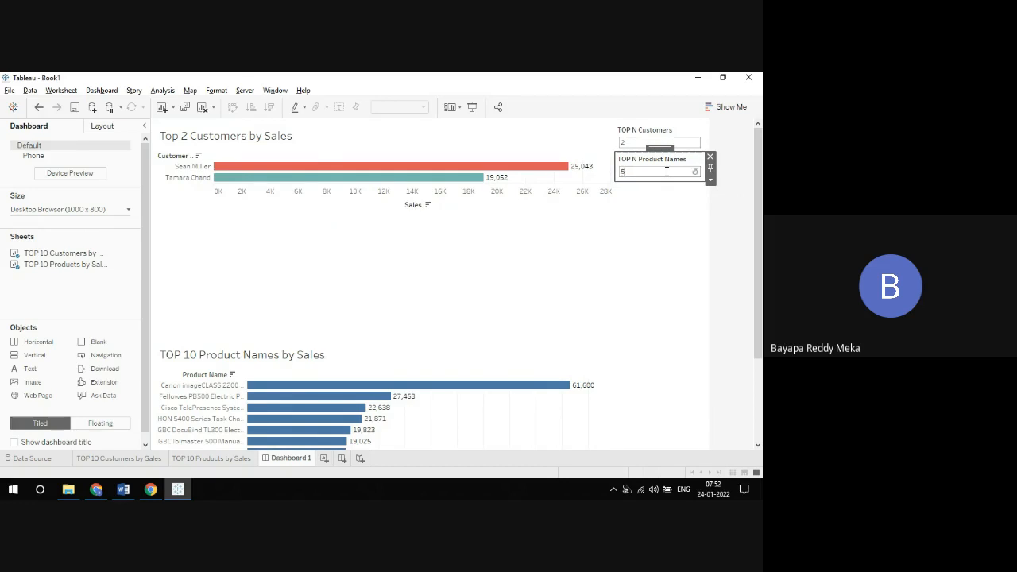
pyautogui.press('Return')
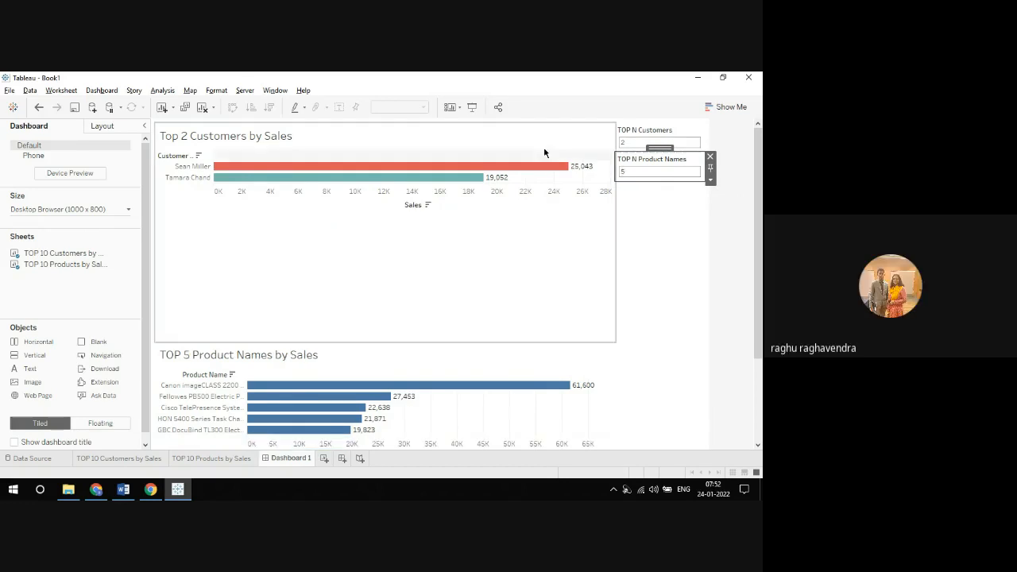
pyautogui.click(472, 107)
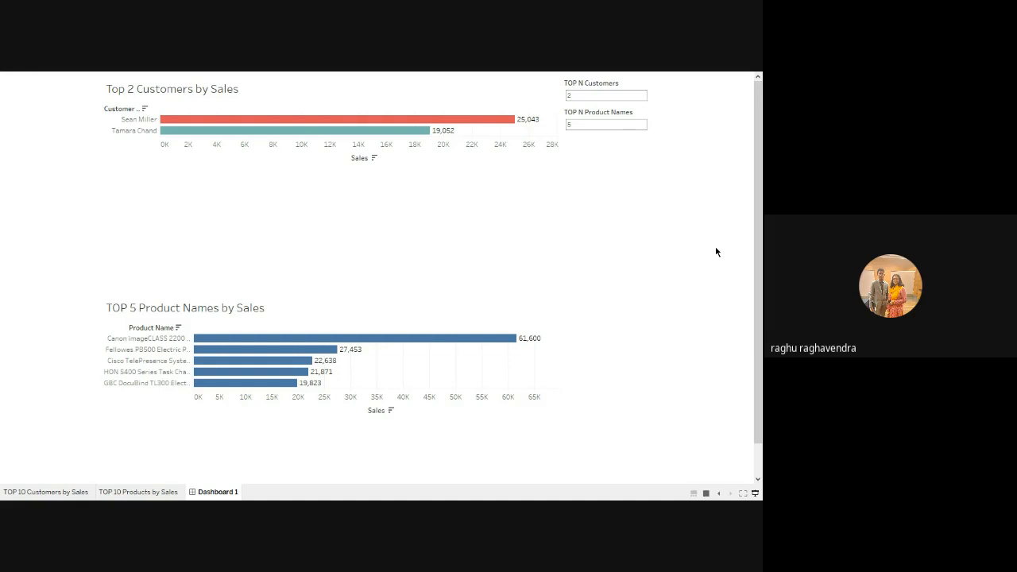
pyautogui.click(754, 492)
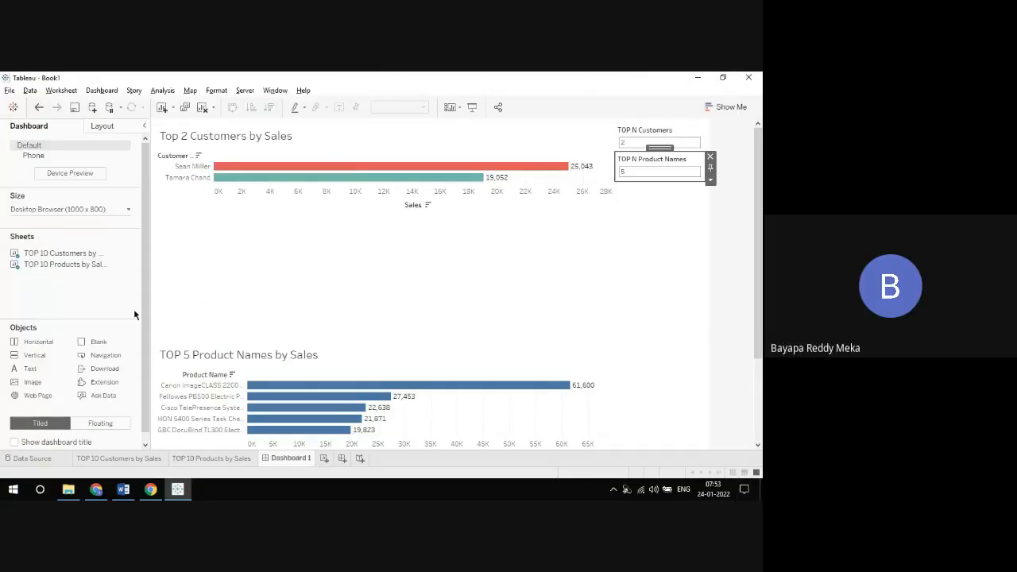
# Step: Add a dashboard, a worksheet, another dashboard and a story to the workbook
pyautogui.click(342, 458)
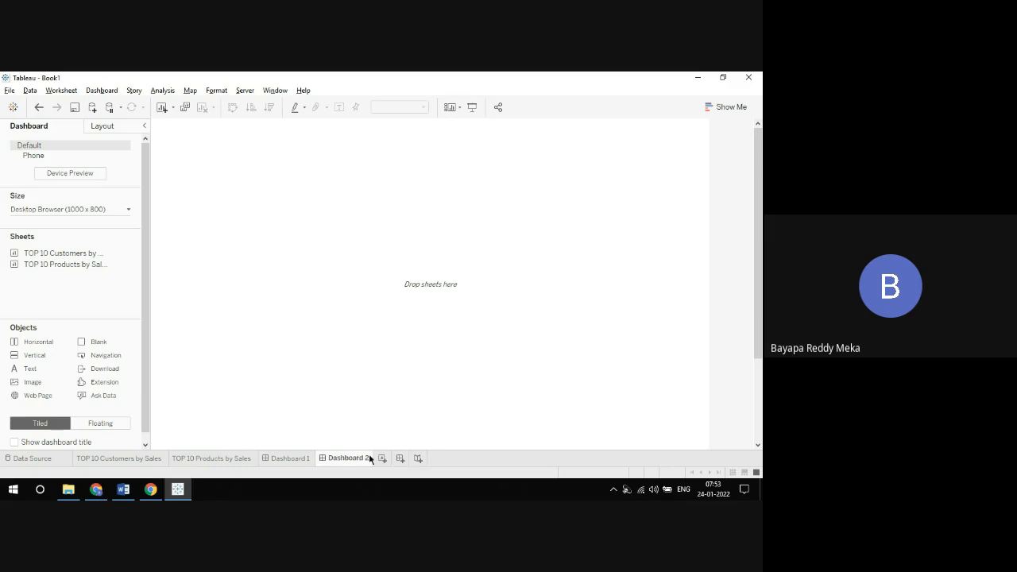
pyautogui.click(297, 458)
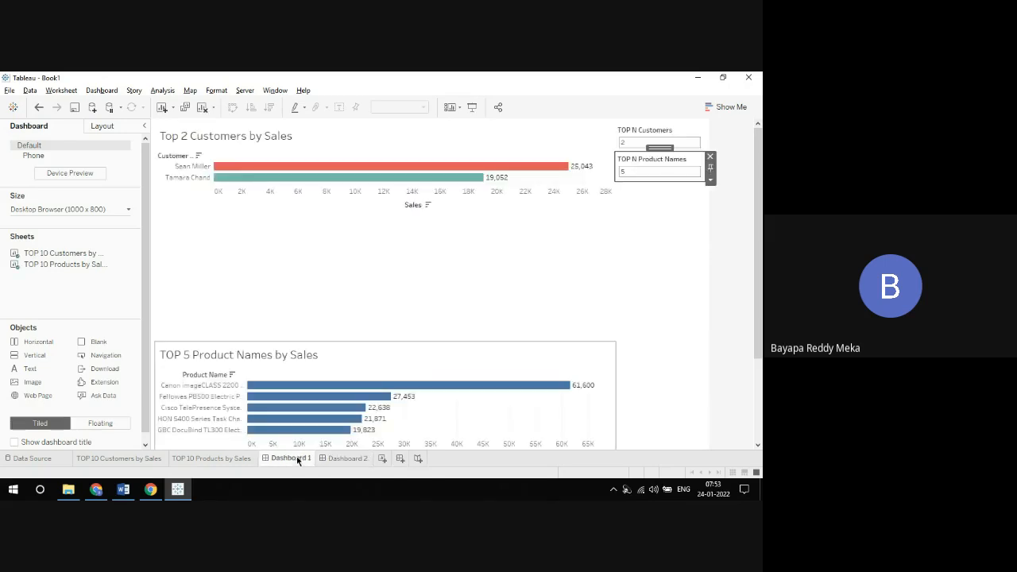
pyautogui.click(357, 460)
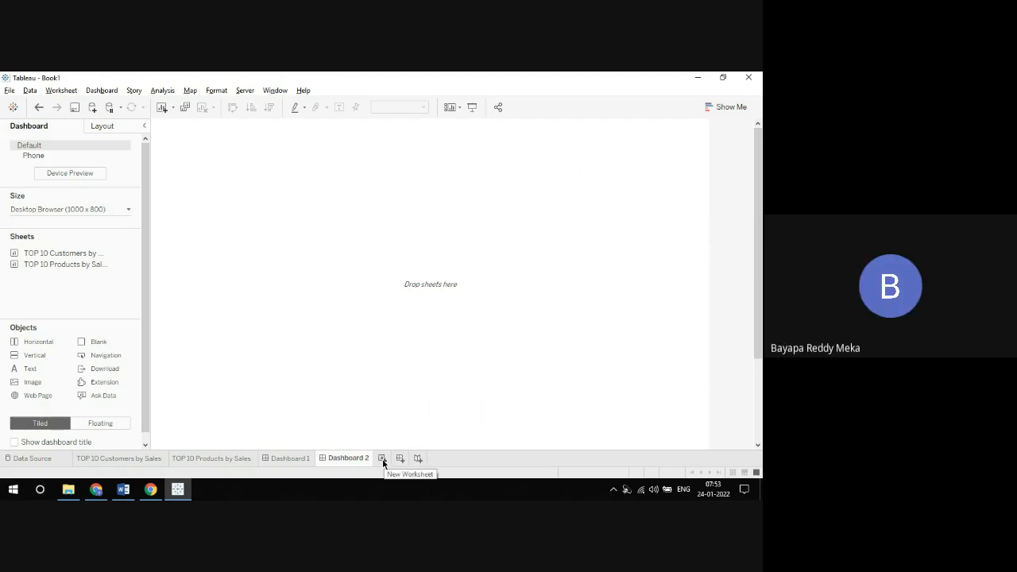
pyautogui.click(382, 460)
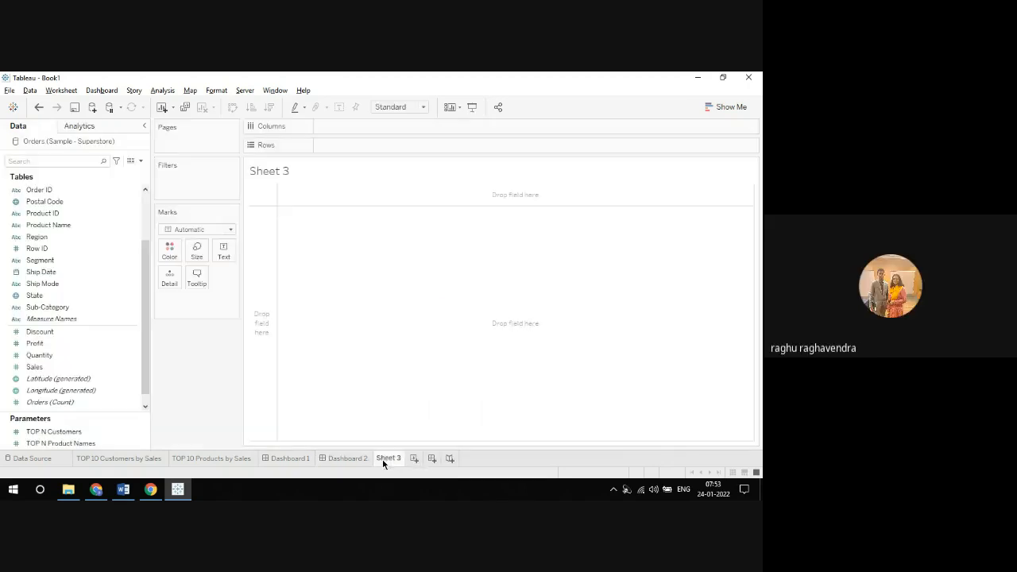
pyautogui.click(430, 459)
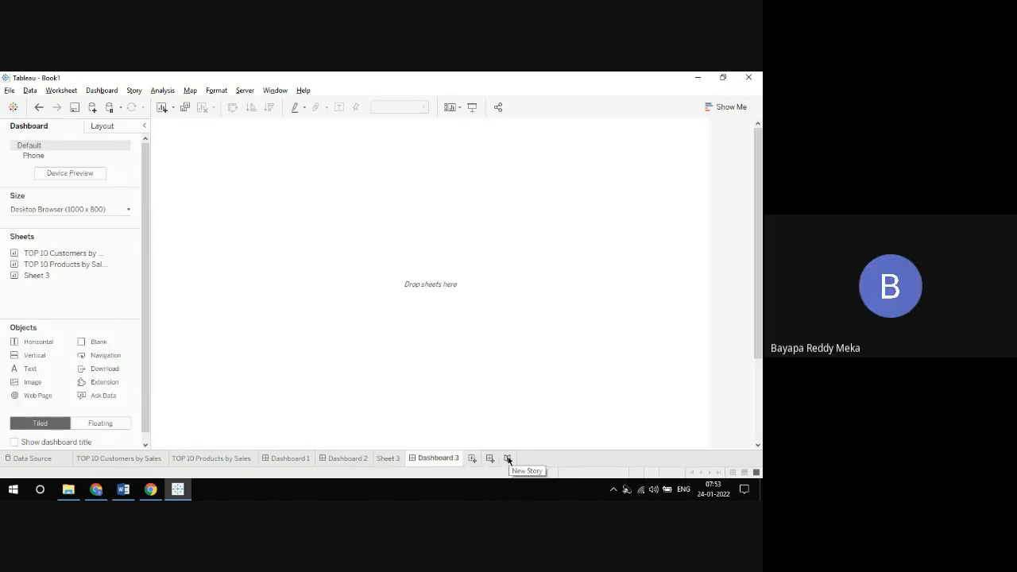
pyautogui.click(507, 459)
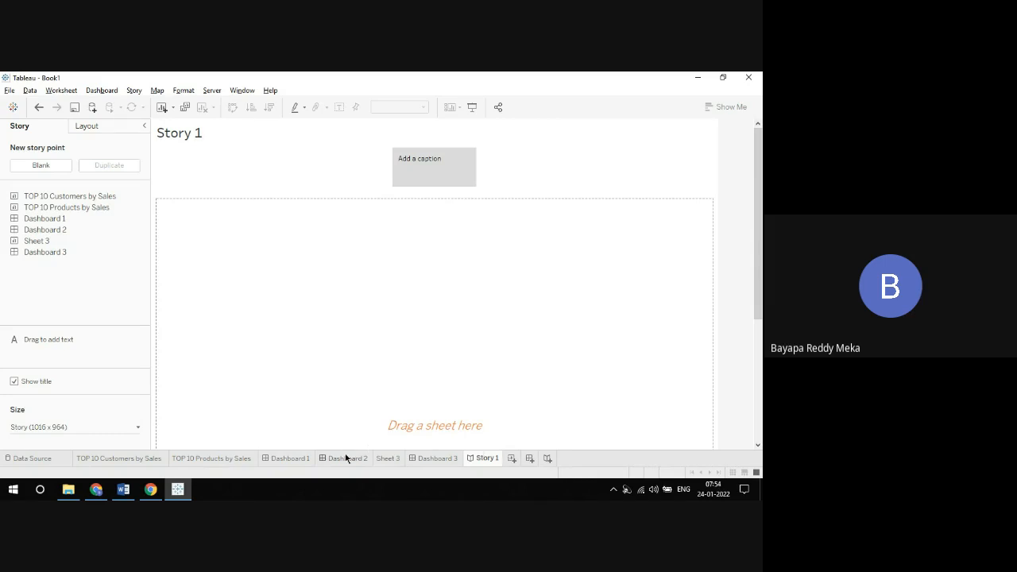
# Step: Compare the sheets and objects offered for dashboards with the items available for Story 1
pyautogui.click(295, 459)
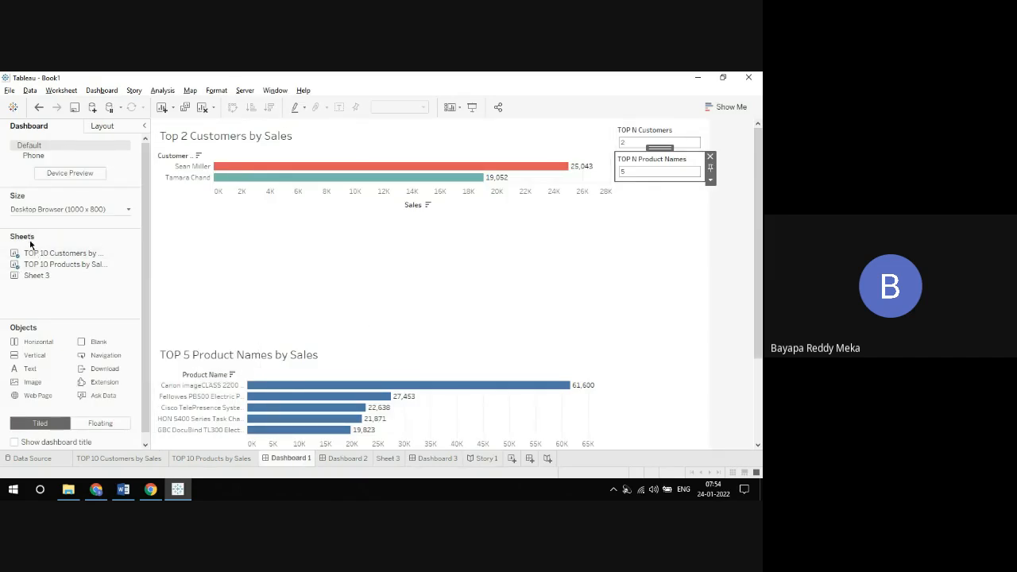
pyautogui.moveTo(67, 260)
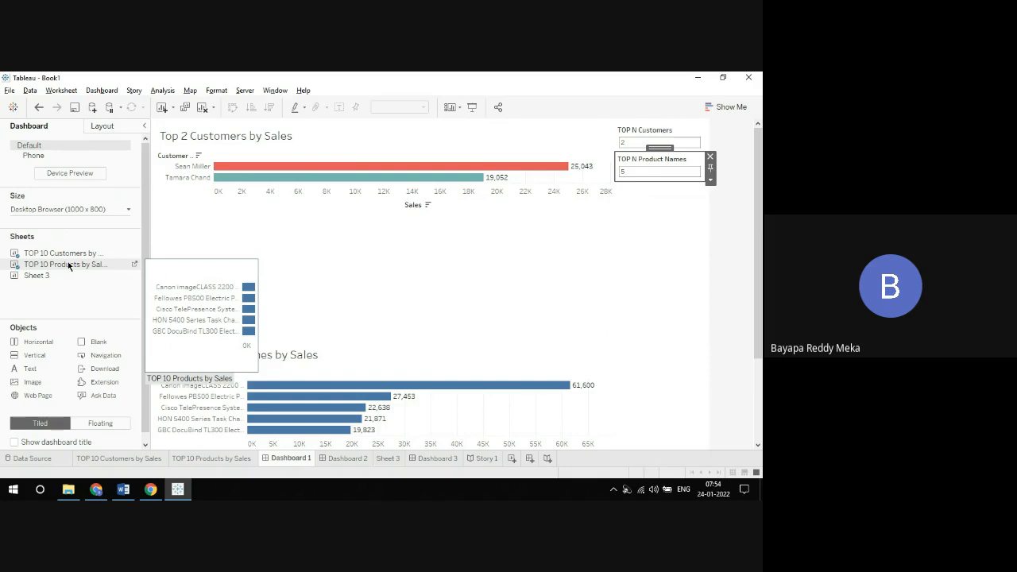
pyautogui.click(356, 459)
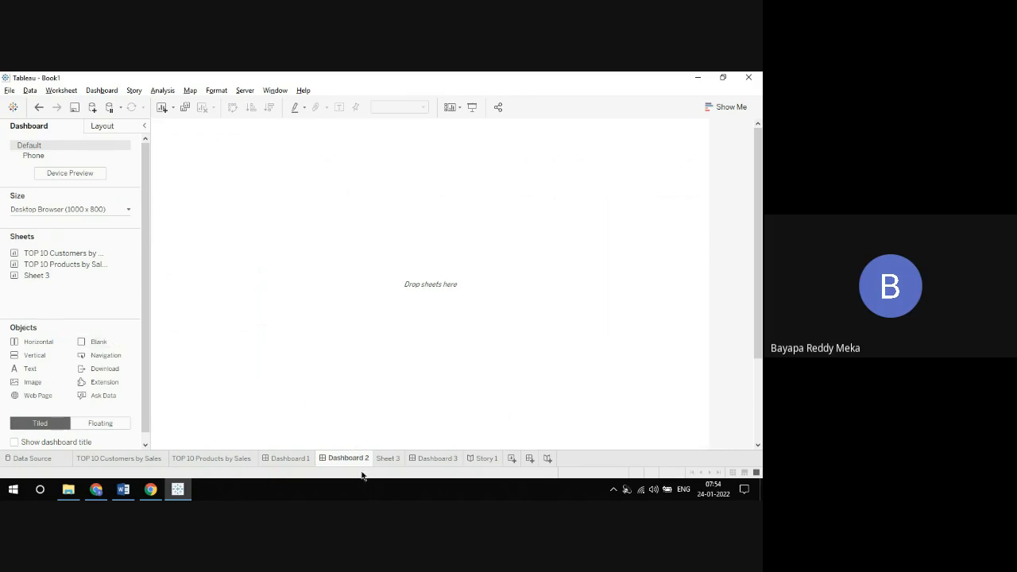
pyautogui.click(486, 459)
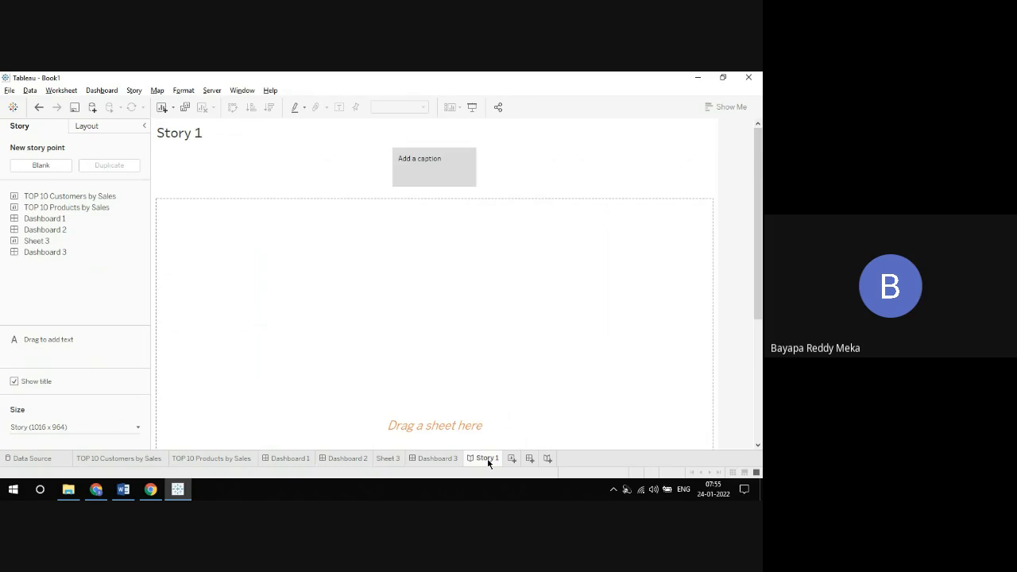
pyautogui.click(451, 458)
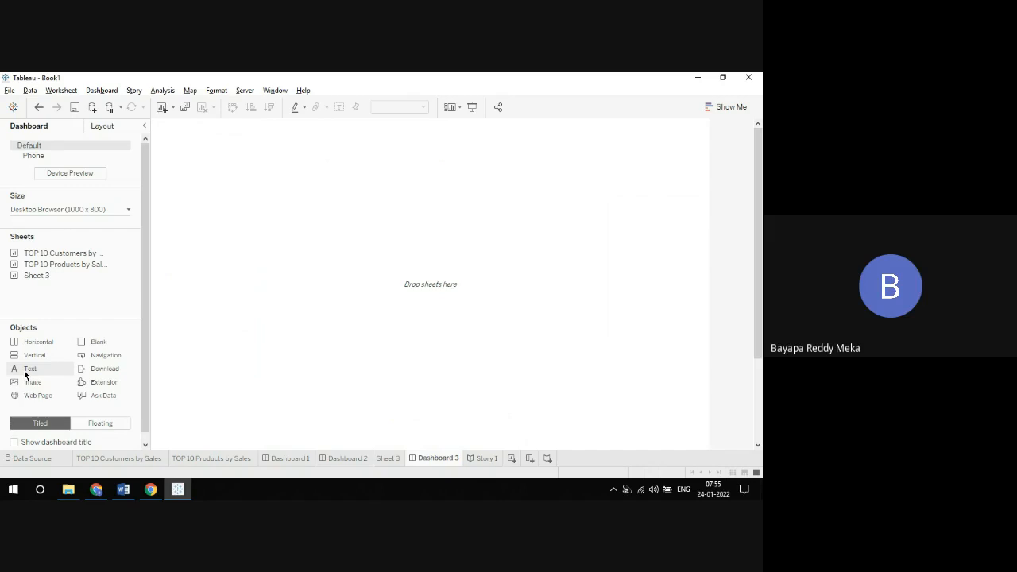
pyautogui.click(485, 458)
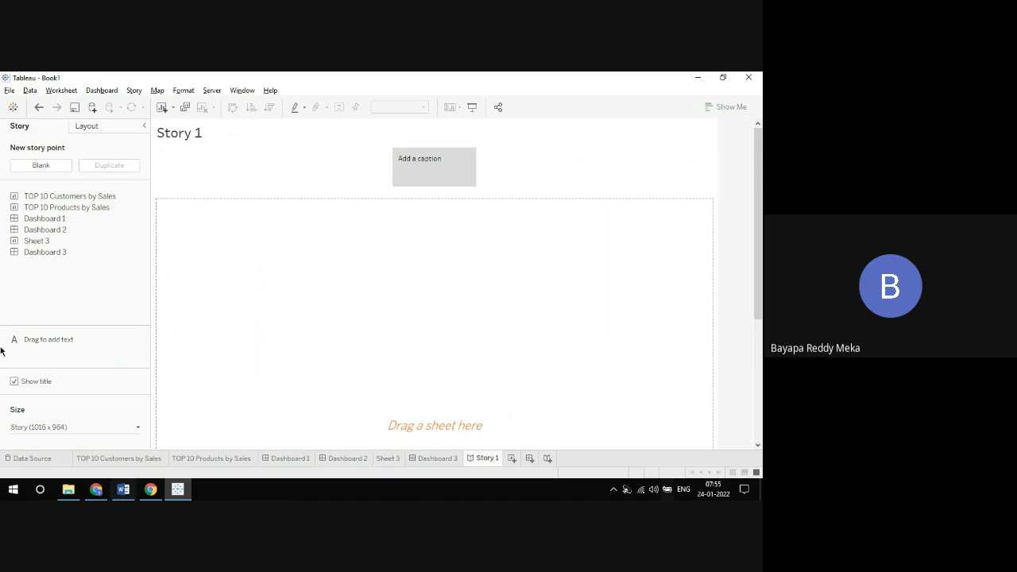
# Step: Caption Story 1's first story point "TOP Products" and place the TOP 10 Products by Sales sheet in it
pyautogui.click(442, 176)
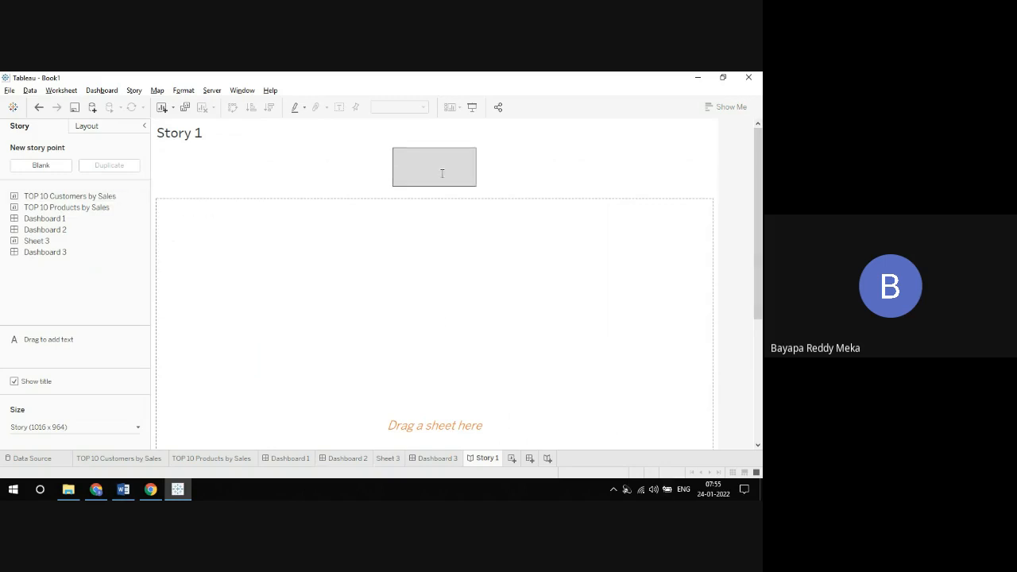
pyautogui.write('TOP Products')
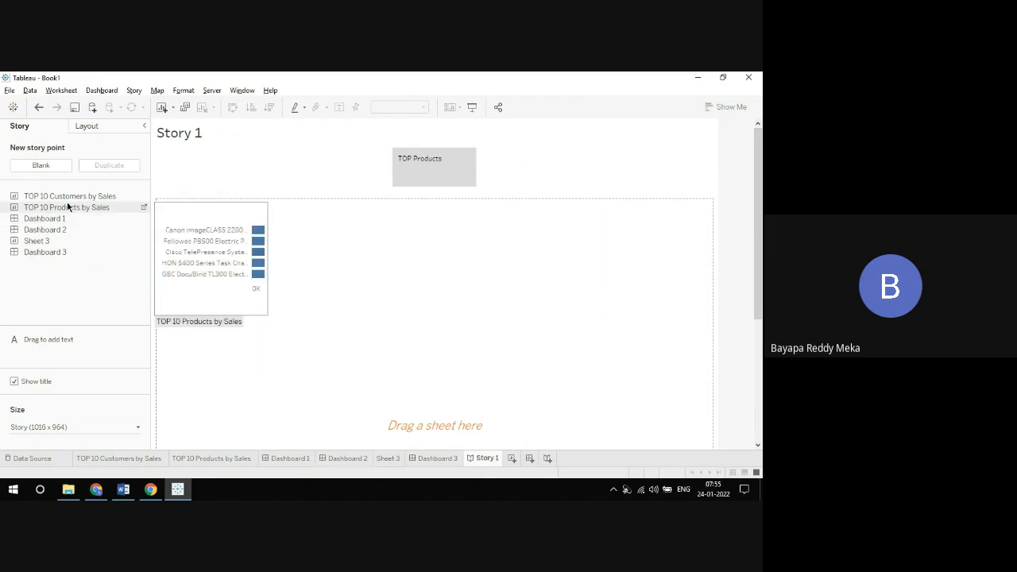
pyautogui.moveTo(65, 209); pyautogui.dragTo(237, 265)
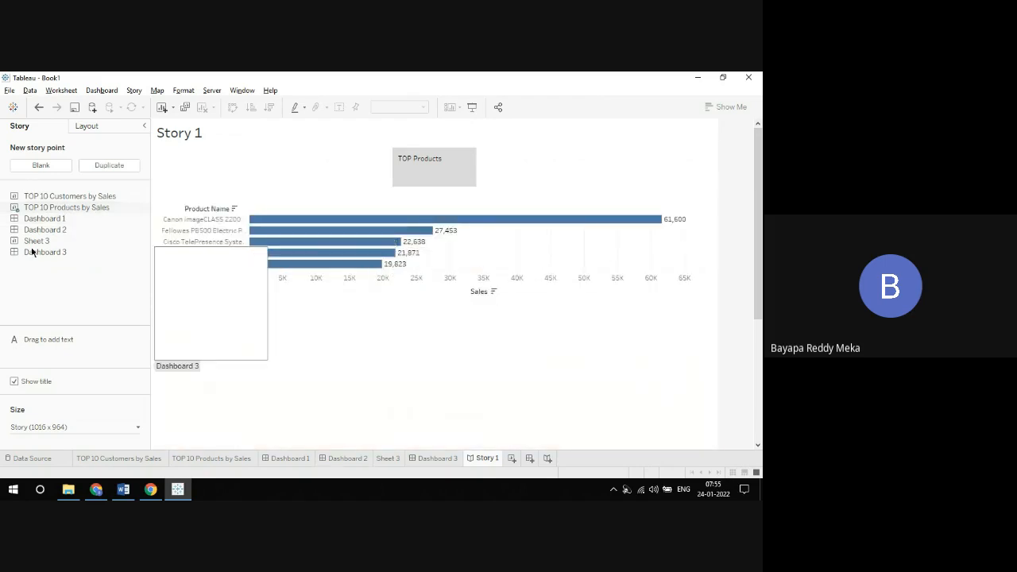
# Step: Add a blank story point captioned "TOP Customers" and place Dashboard 1 in it
pyautogui.click(41, 166)
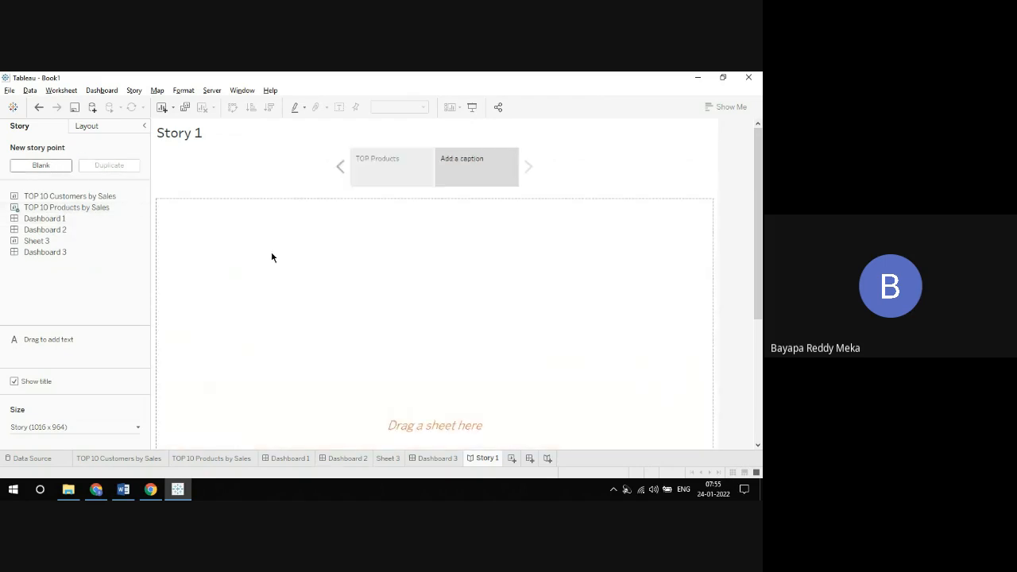
pyautogui.doubleClick(478, 171)
pyautogui.write('TOP Cus')
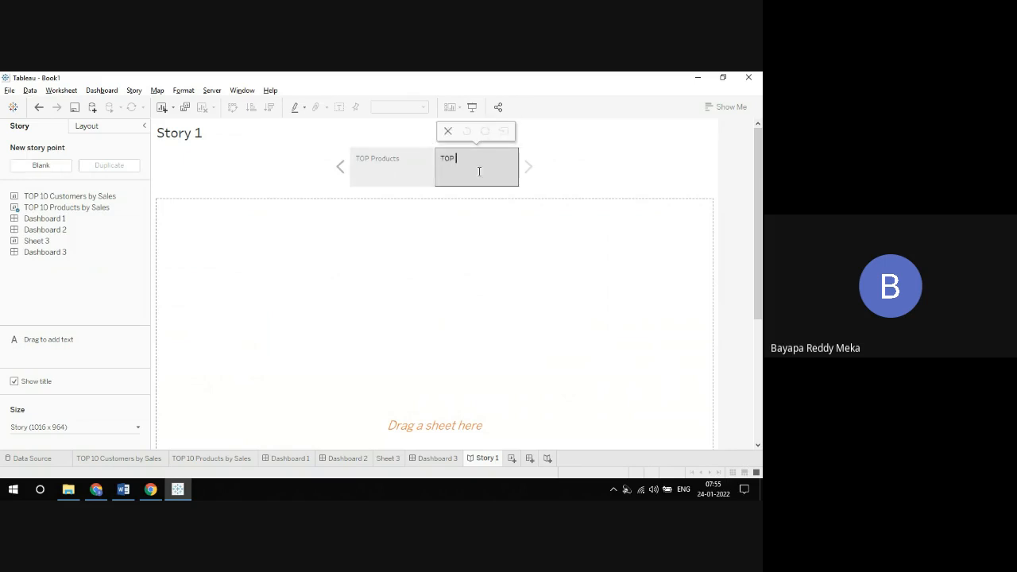
pyautogui.write('tomers')
pyautogui.click(463, 209)
pyautogui.moveTo(62, 238)
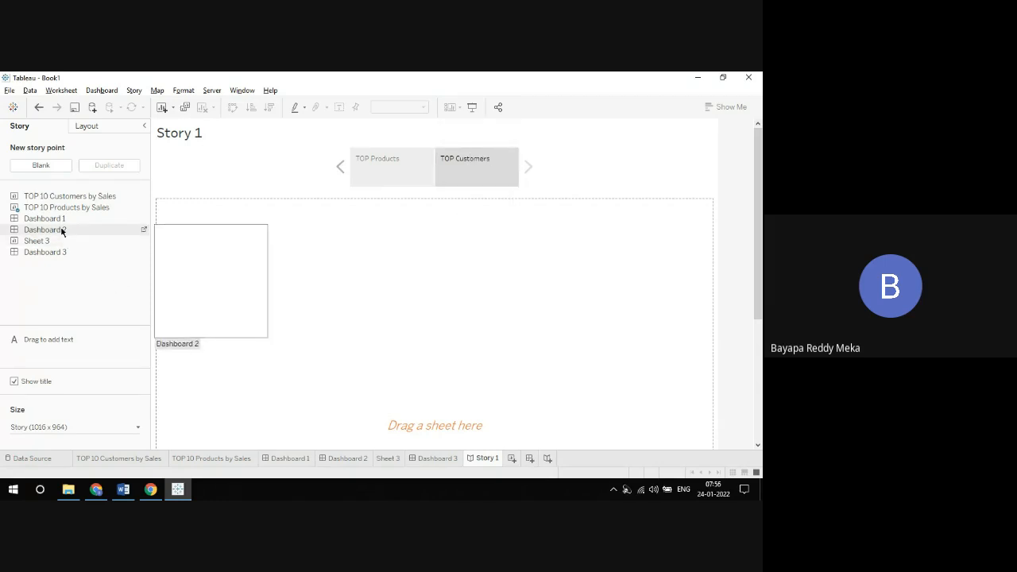
pyautogui.moveTo(59, 229); pyautogui.dragTo(458, 302)
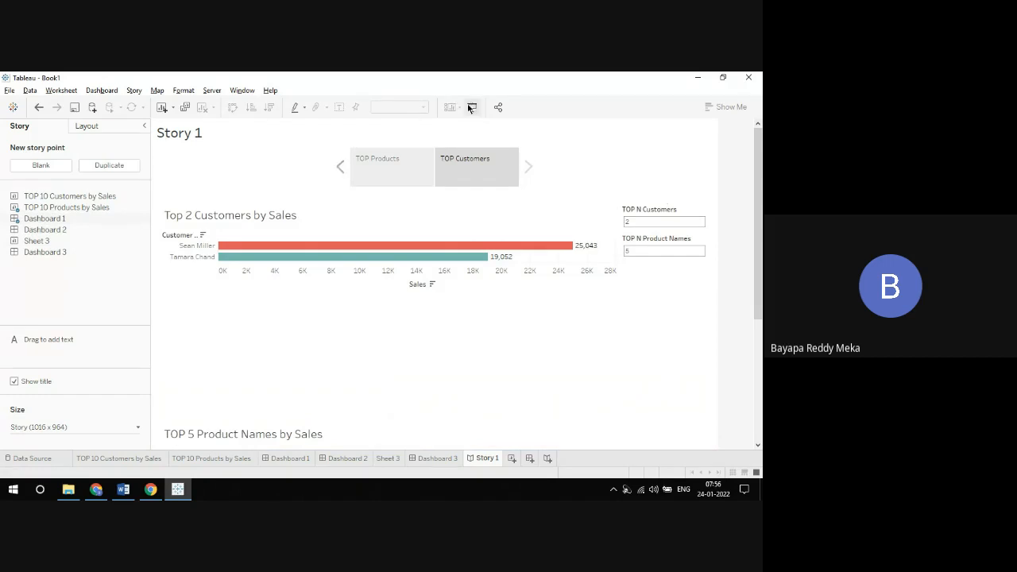
# Step: Present Story 1 full screen, switch between its TOP Products and TOP Customers points, and review the TOP 10 Products and Customers sheets
pyautogui.click(489, 319)
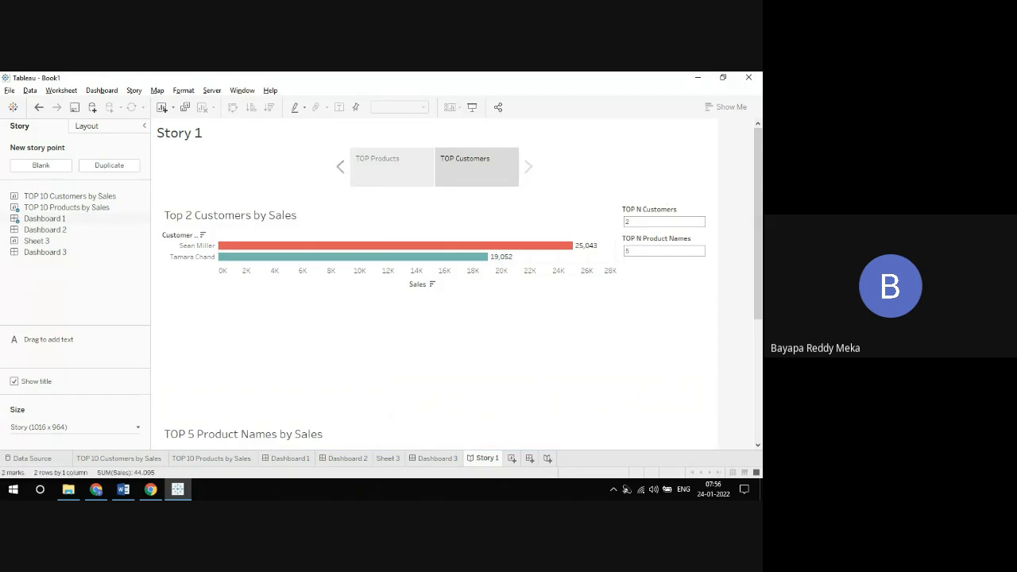
pyautogui.moveTo(757, 255)
pyautogui.mouseDown()
pyautogui.moveTo(761, 321)
pyautogui.moveTo(755, 253)
pyautogui.mouseUp()
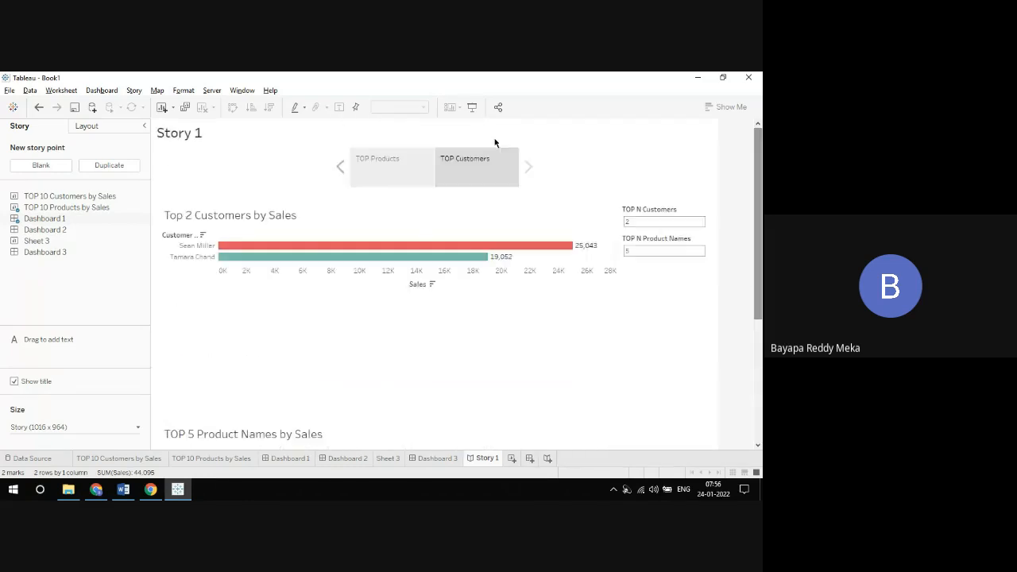
pyautogui.click(475, 109)
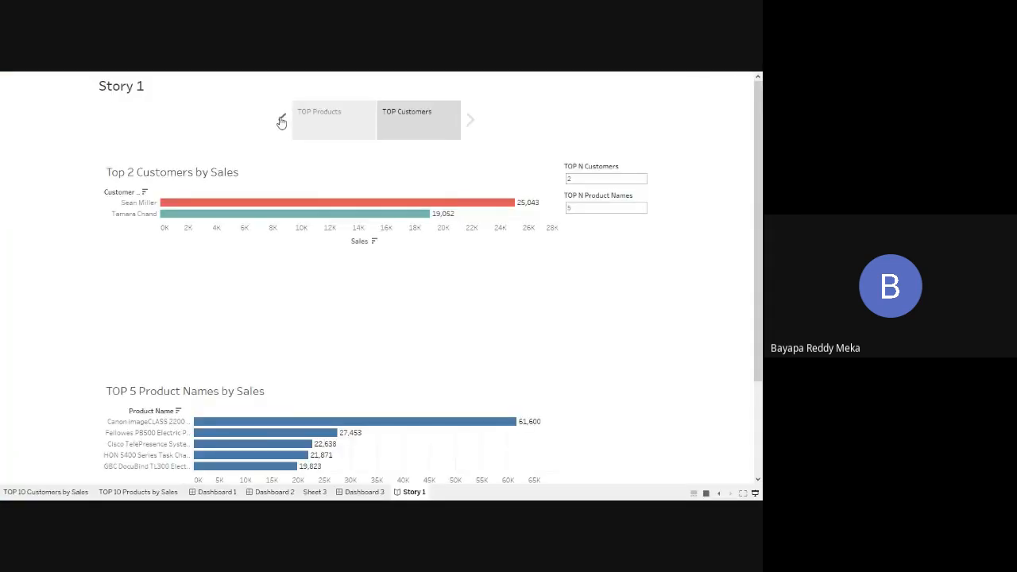
pyautogui.click(281, 121)
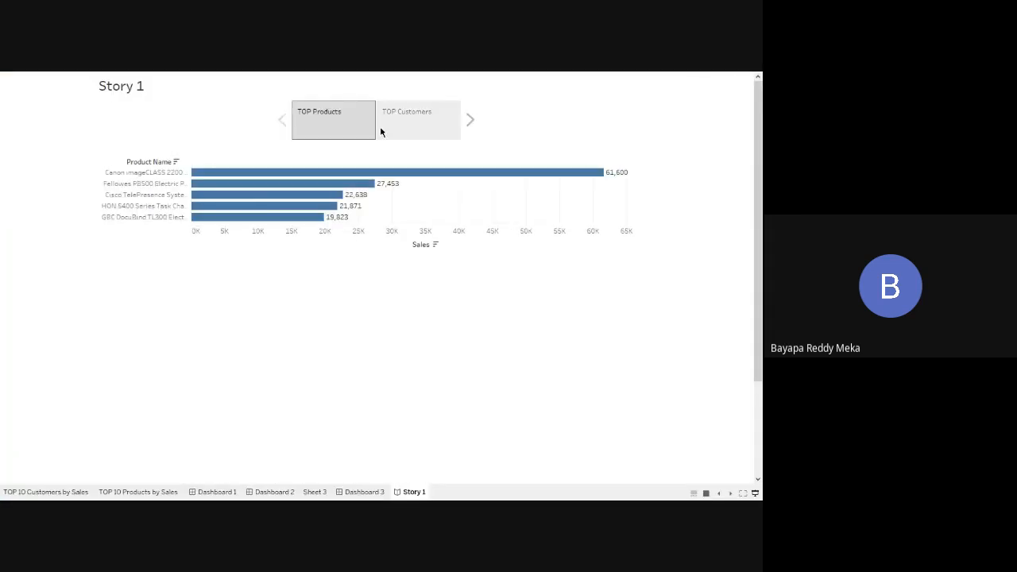
pyautogui.click(470, 120)
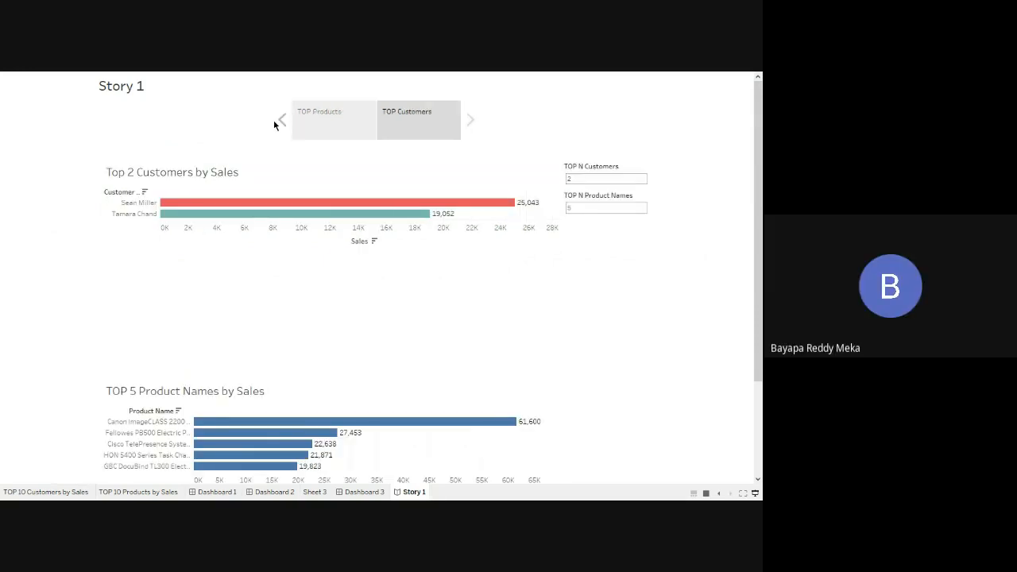
pyautogui.click(283, 120)
pyautogui.click(470, 120)
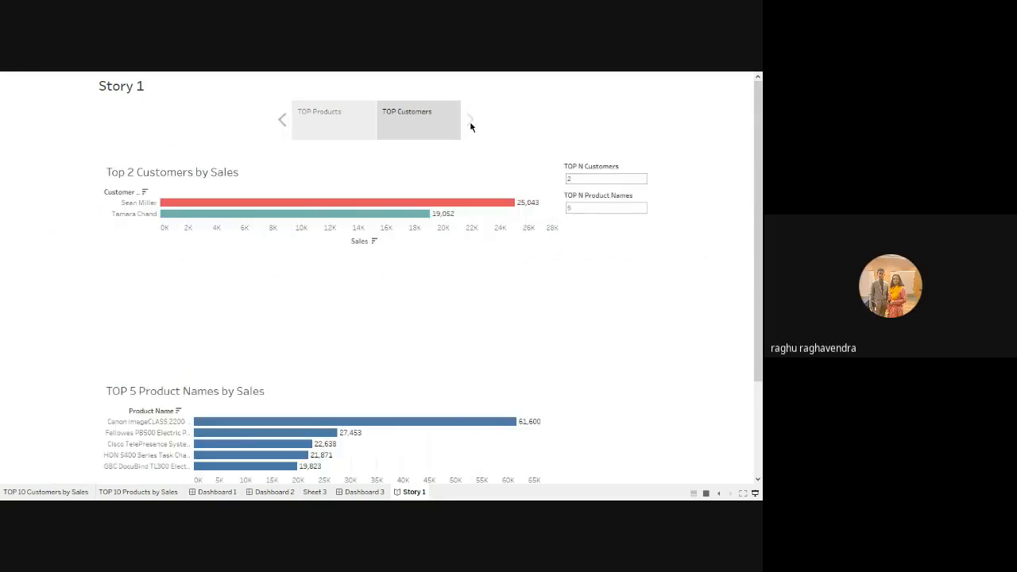
pyautogui.click(757, 494)
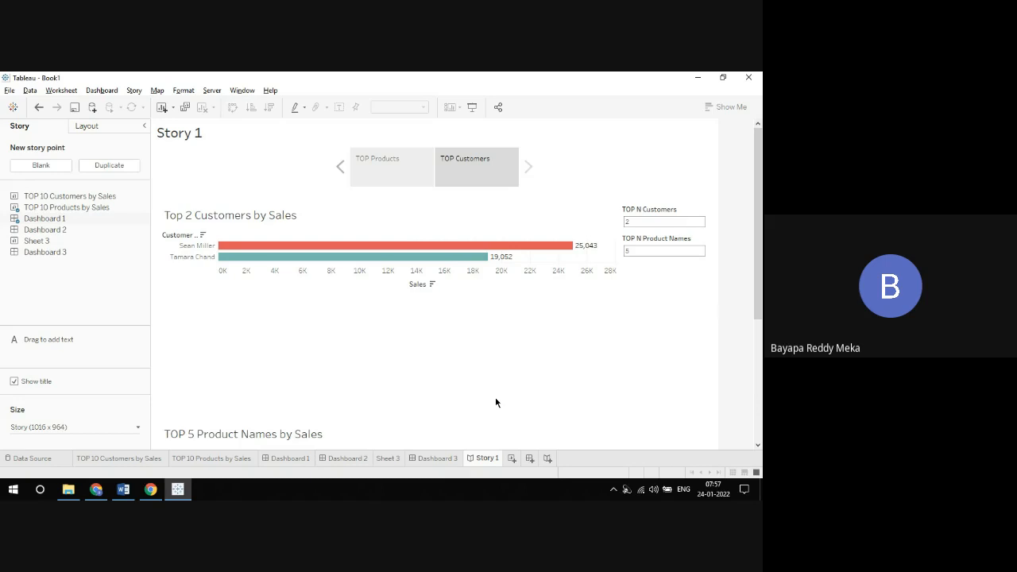
pyautogui.click(196, 462)
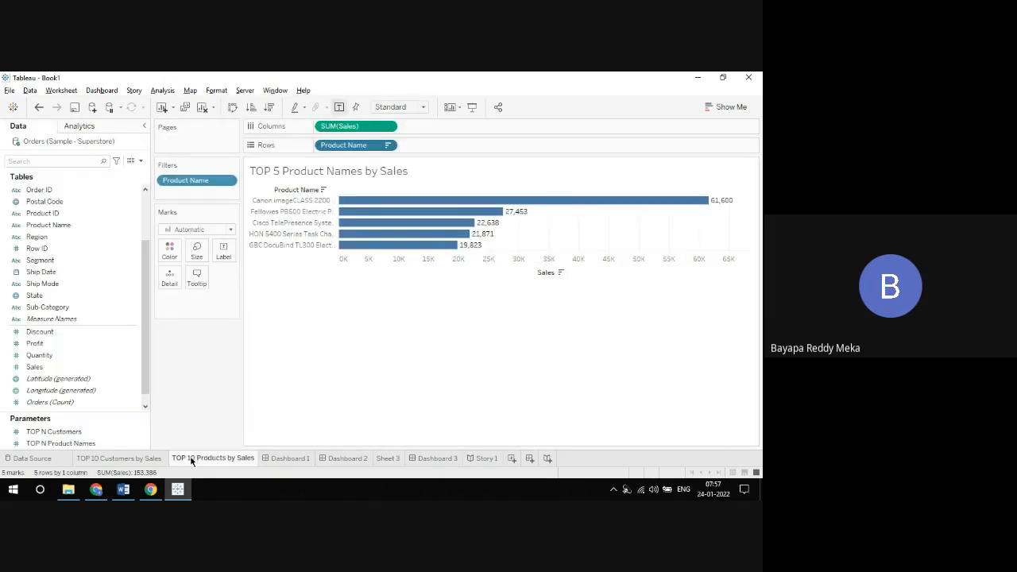
pyautogui.click(148, 458)
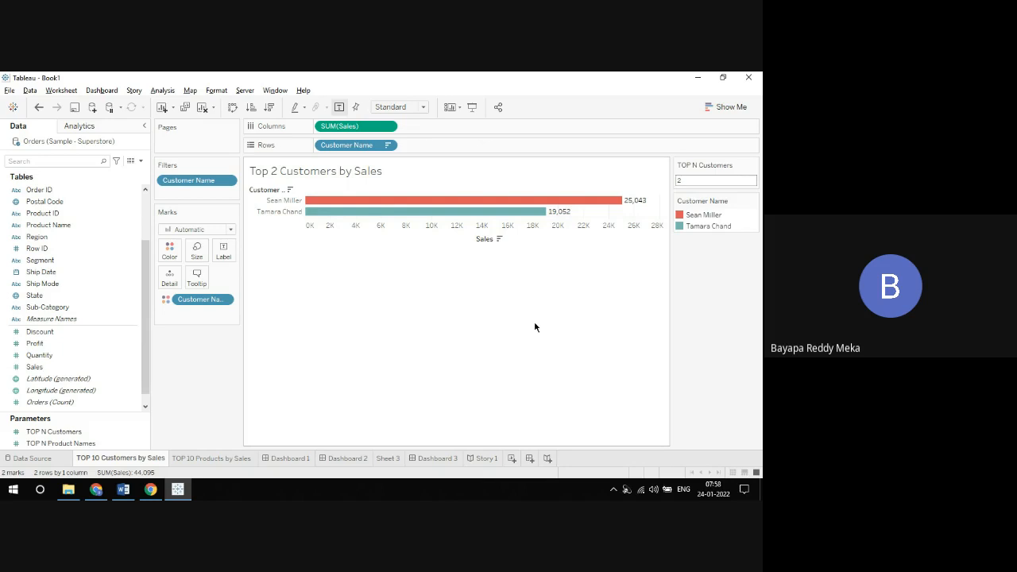
# Step: Build a bar chart in a new worksheet with State on rows and Sales on columns, sorted by descending Sales
pyautogui.click(512, 458)
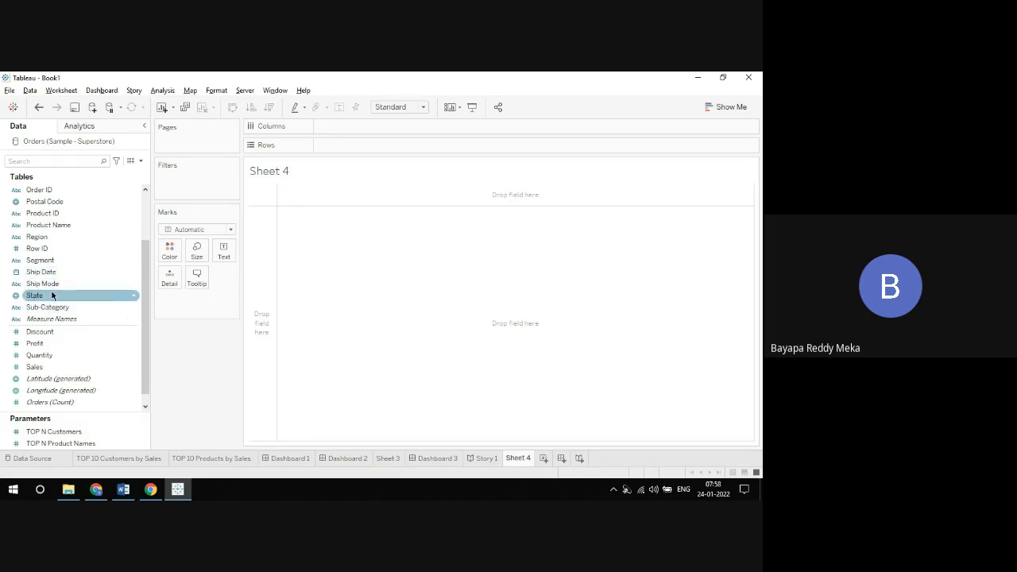
pyautogui.moveTo(50, 295); pyautogui.dragTo(350, 144)
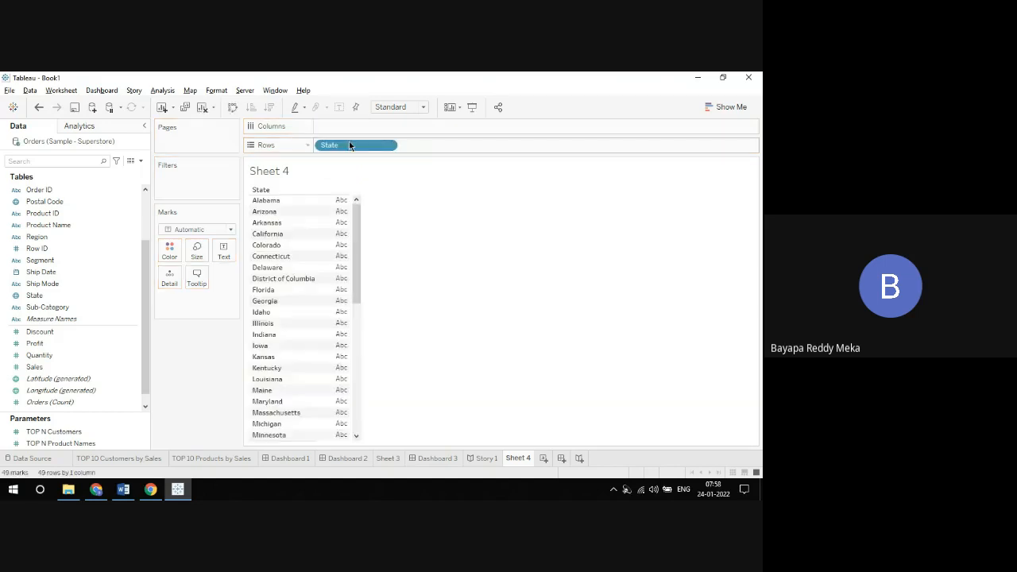
pyautogui.moveTo(148, 294); pyautogui.dragTo(147, 324)
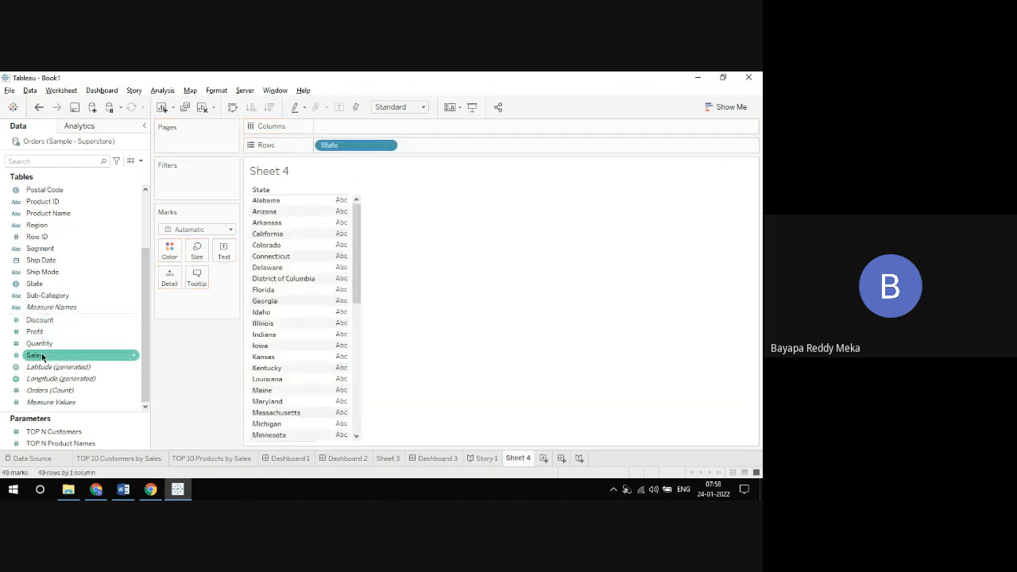
pyautogui.moveTo(36, 355); pyautogui.dragTo(342, 125)
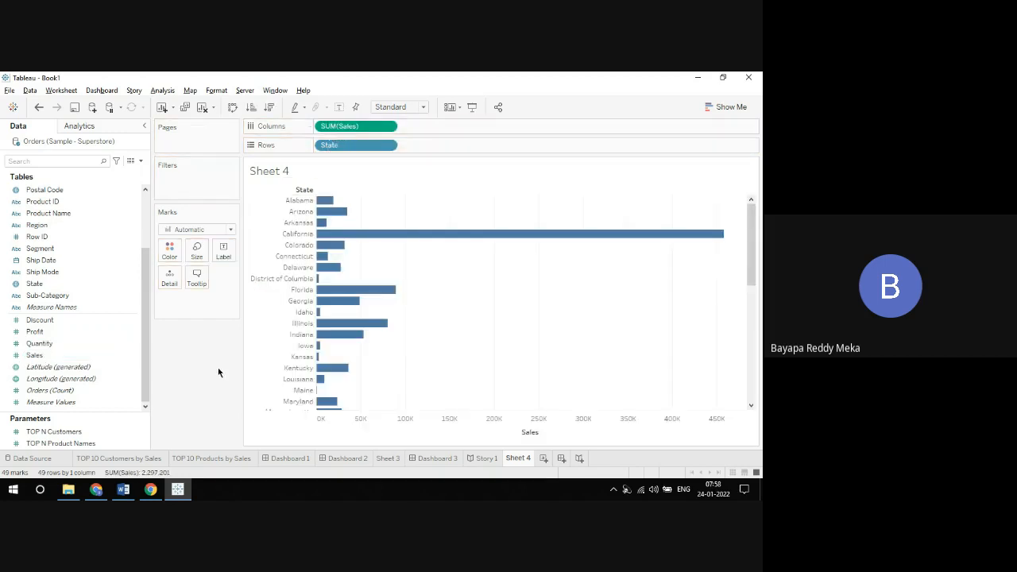
pyautogui.click(269, 107)
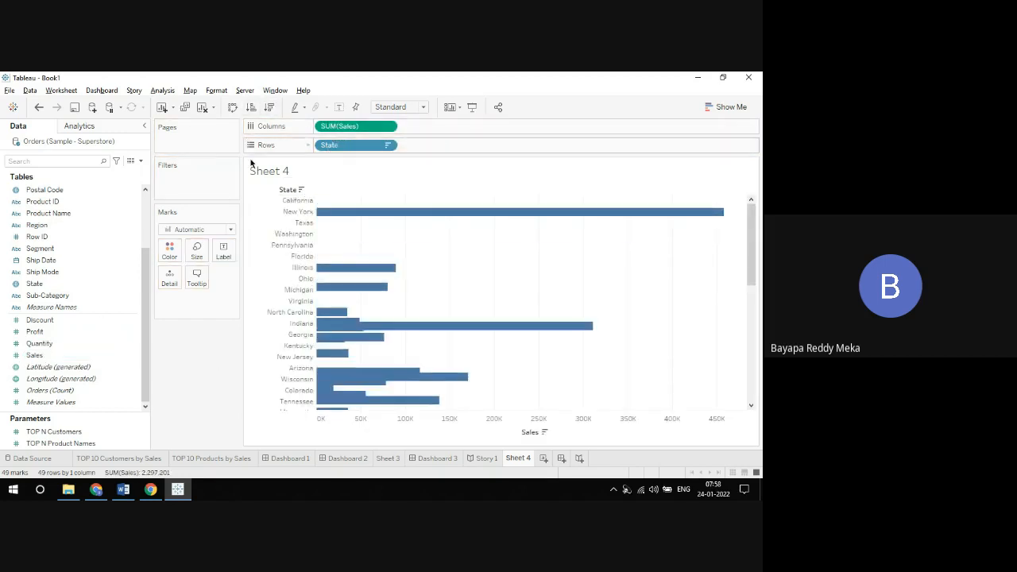
# Step: Add Profit beside Sales on columns, and colour the Sales bars by Sales and the Profit bars by Profit
pyautogui.moveTo(46, 347); pyautogui.dragTo(433, 129)
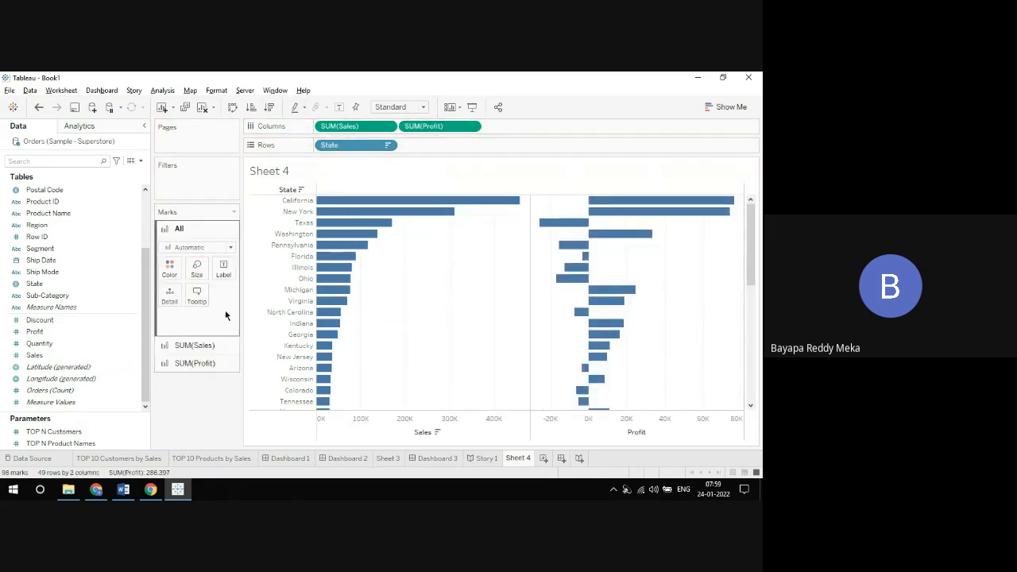
pyautogui.click(206, 345)
pyautogui.click(58, 332)
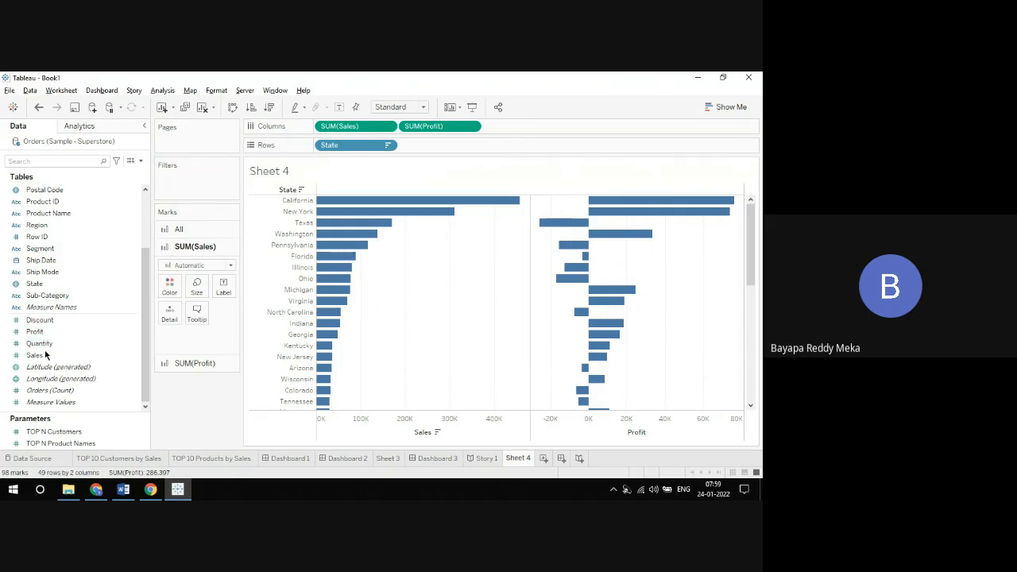
pyautogui.moveTo(45, 355); pyautogui.dragTo(170, 293)
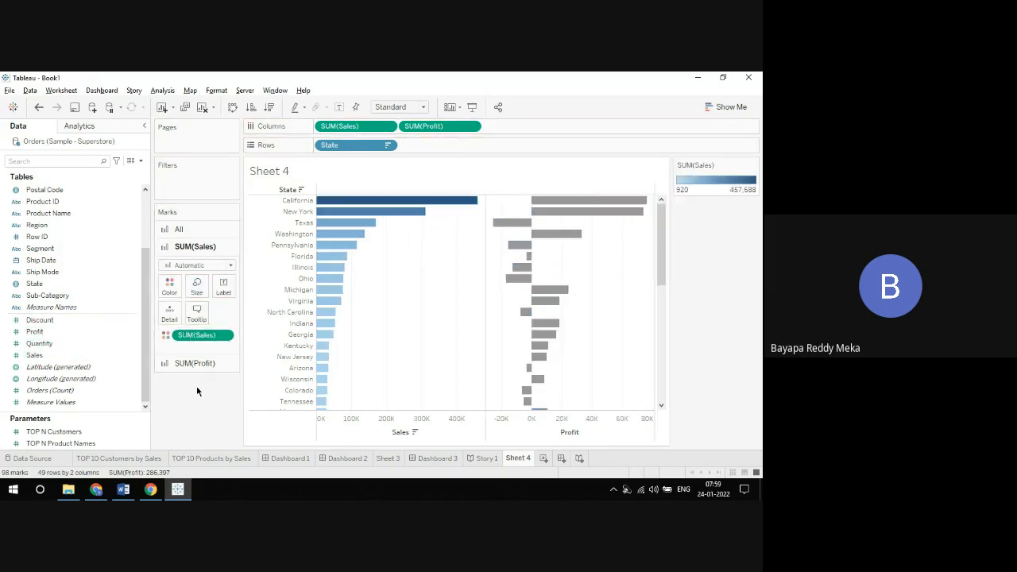
pyautogui.click(192, 363)
pyautogui.click(62, 356)
pyautogui.click(44, 330)
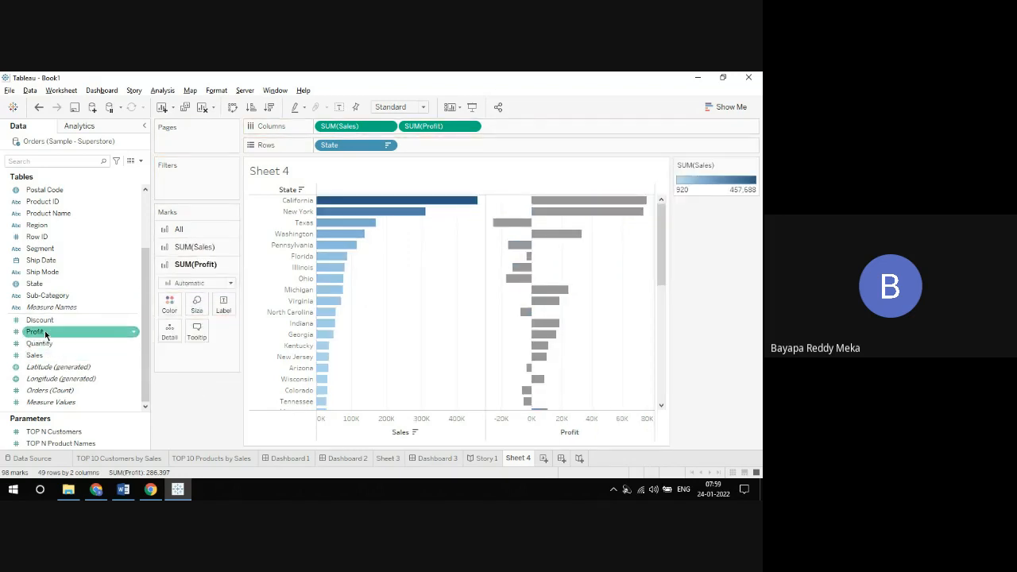
pyautogui.moveTo(45, 330); pyautogui.dragTo(165, 305)
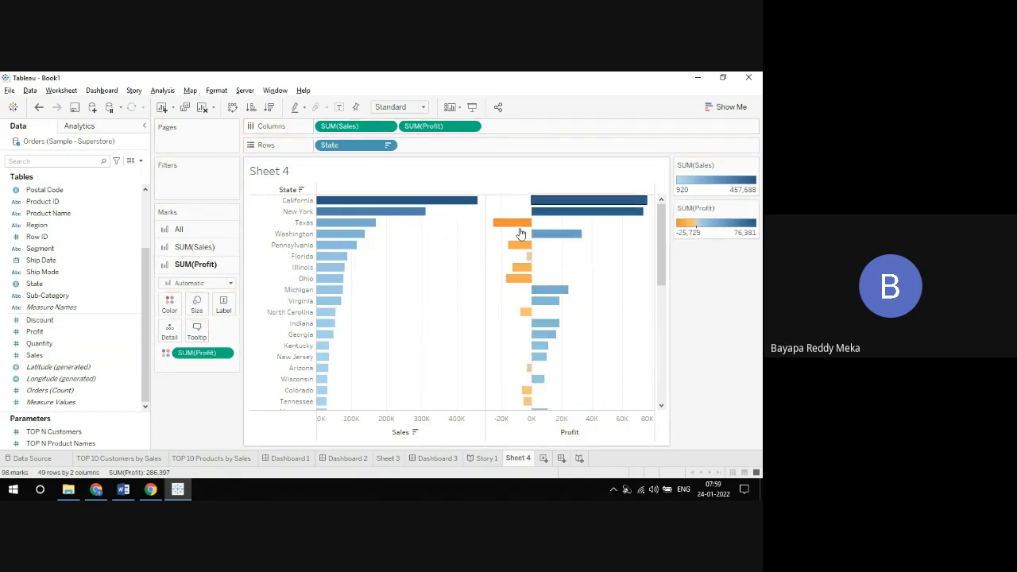
# Step: Rename Sheet 4 as "Sales & Profit By State"
pyautogui.rightClick(522, 463)
pyautogui.click(549, 322)
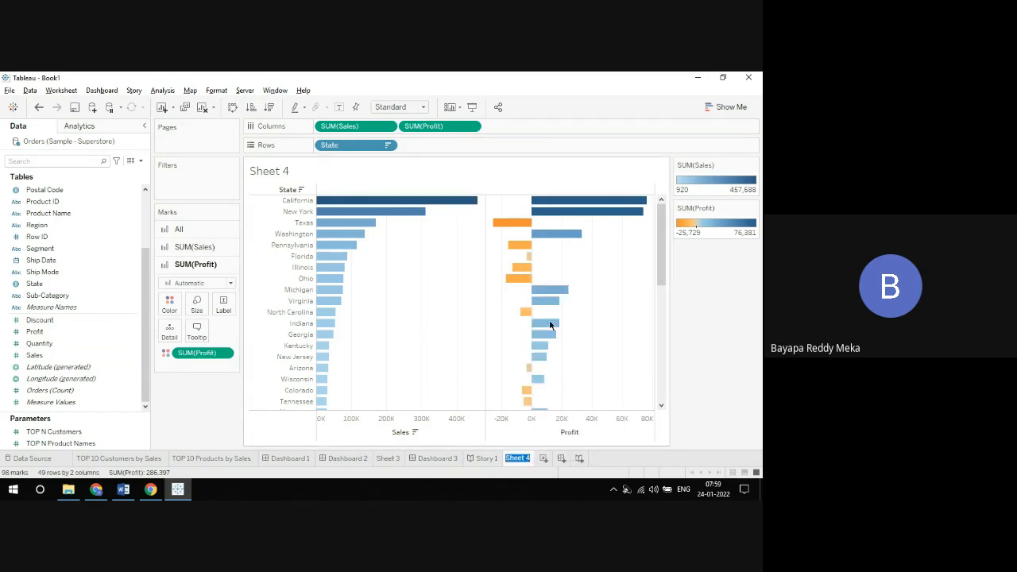
pyautogui.write('S')
pyautogui.write('ales & Profit')
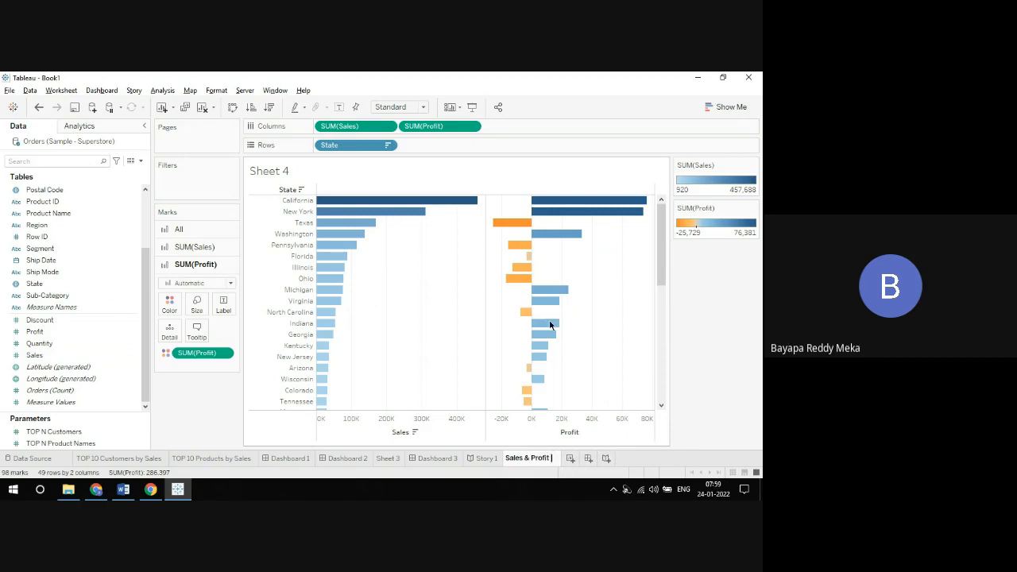
pyautogui.write(' By State')
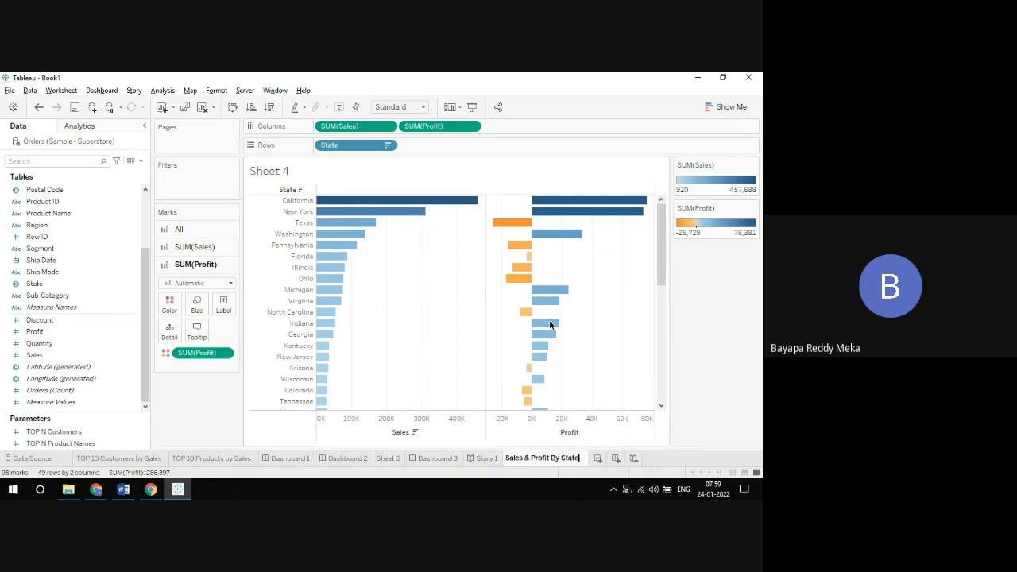
pyautogui.press('Return')
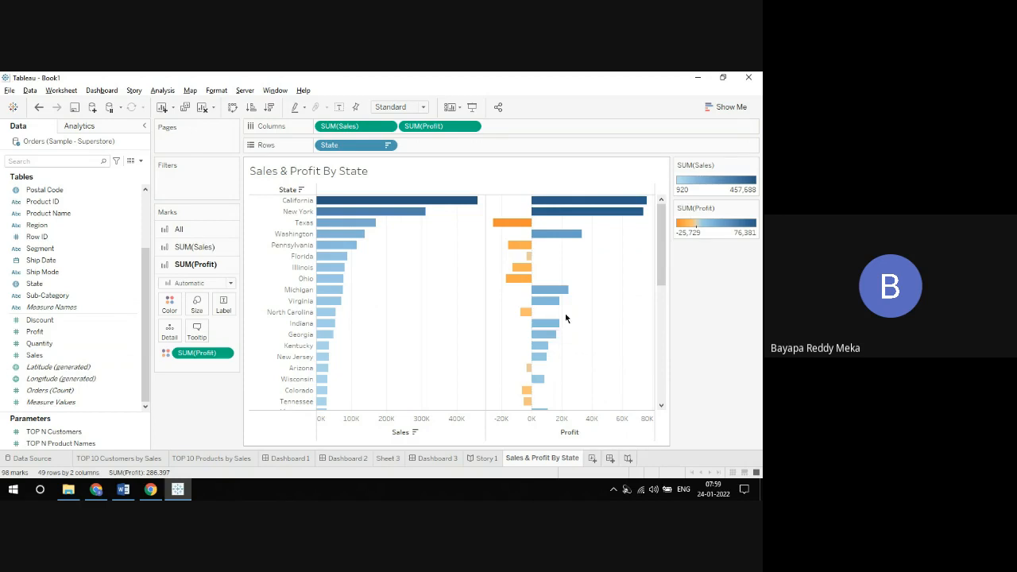
# Step: Duplicate the state sheet as "Sales & Profit By Region", with Region replacing State on rows, sorted by descending Sales
pyautogui.rightClick(560, 460)
pyautogui.click(596, 346)
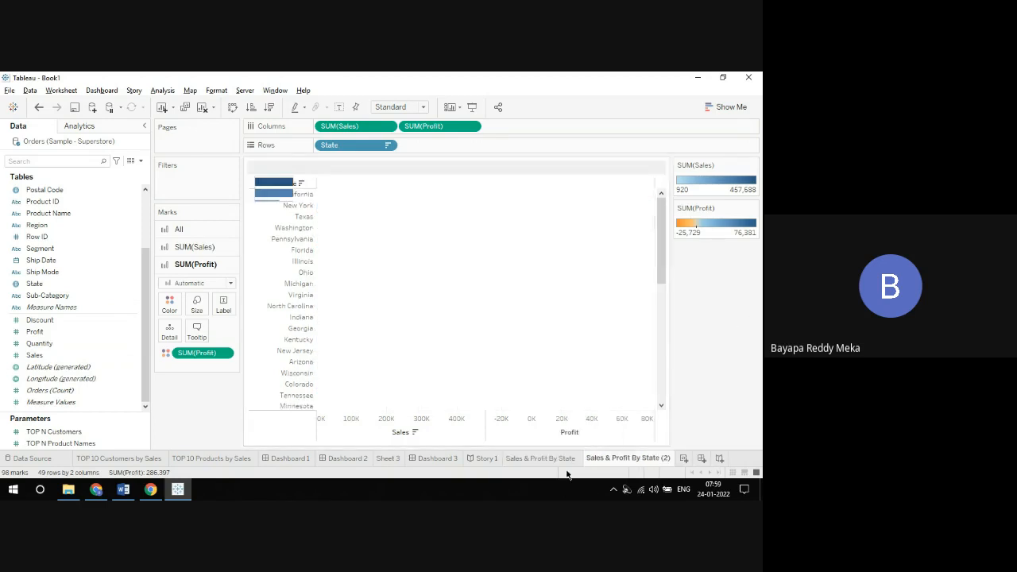
pyautogui.rightClick(608, 459)
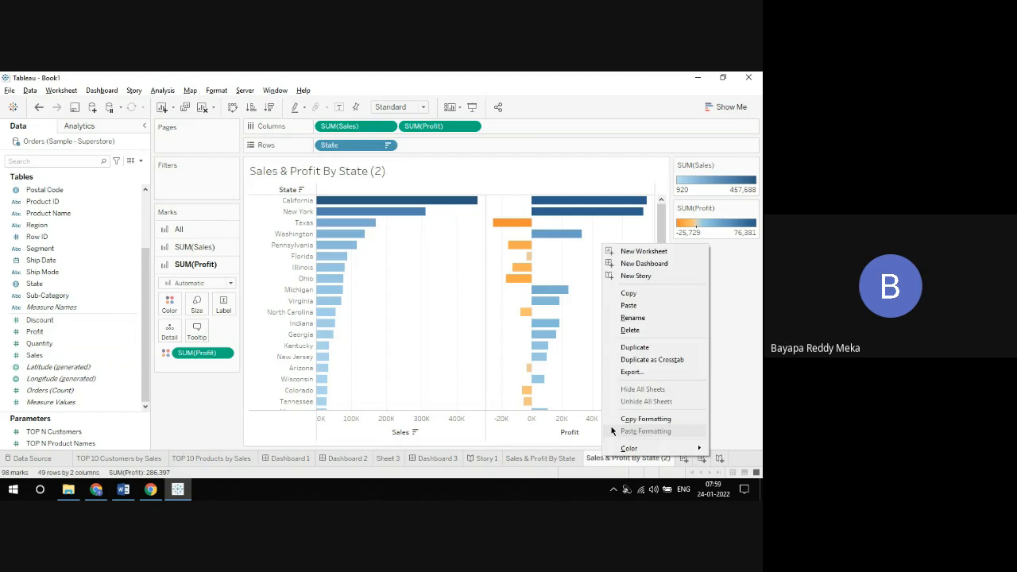
pyautogui.click(628, 319)
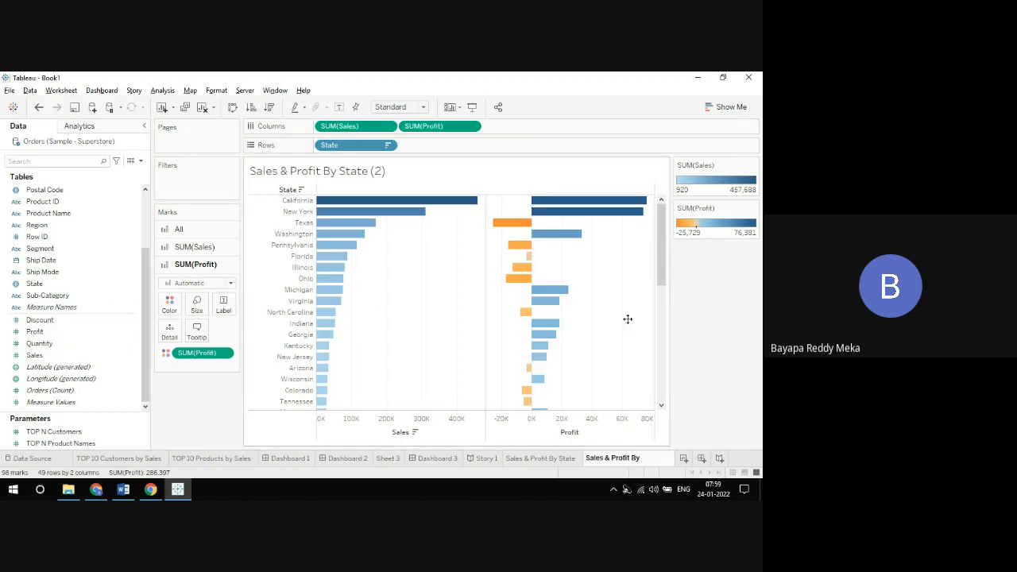
pyautogui.write('Region')
pyautogui.press('Return')
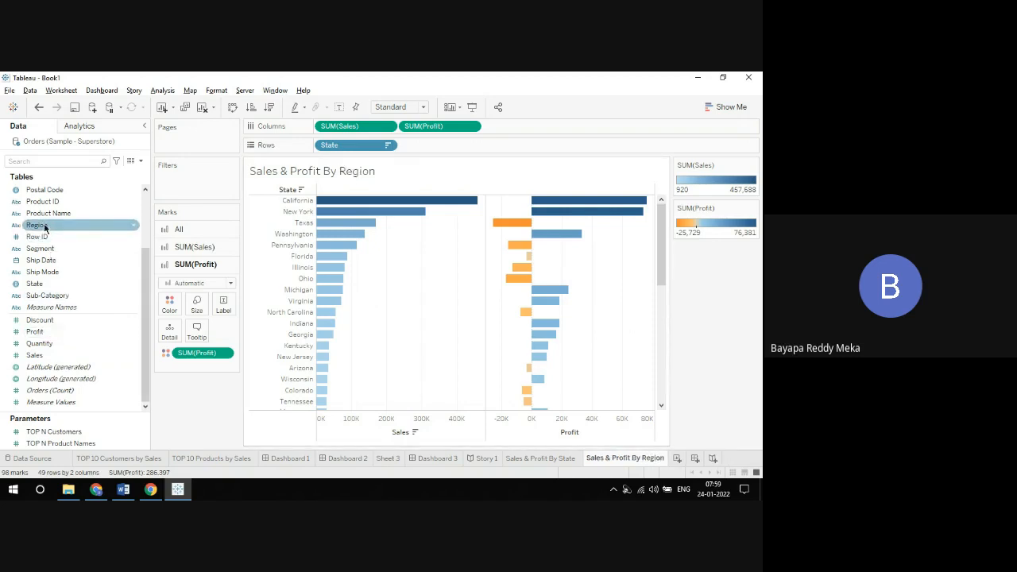
pyautogui.moveTo(40, 225); pyautogui.dragTo(392, 82)
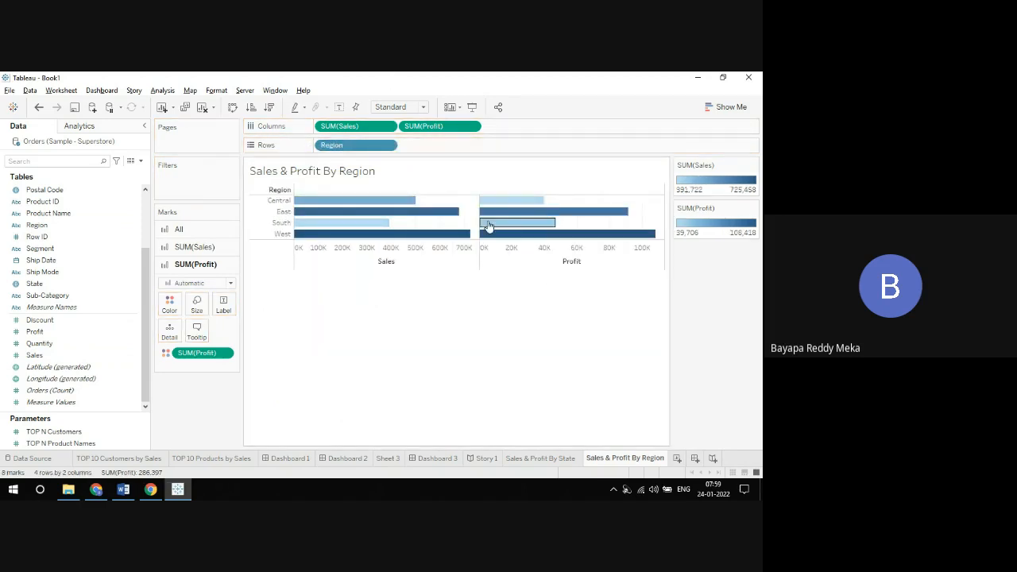
pyautogui.click(269, 107)
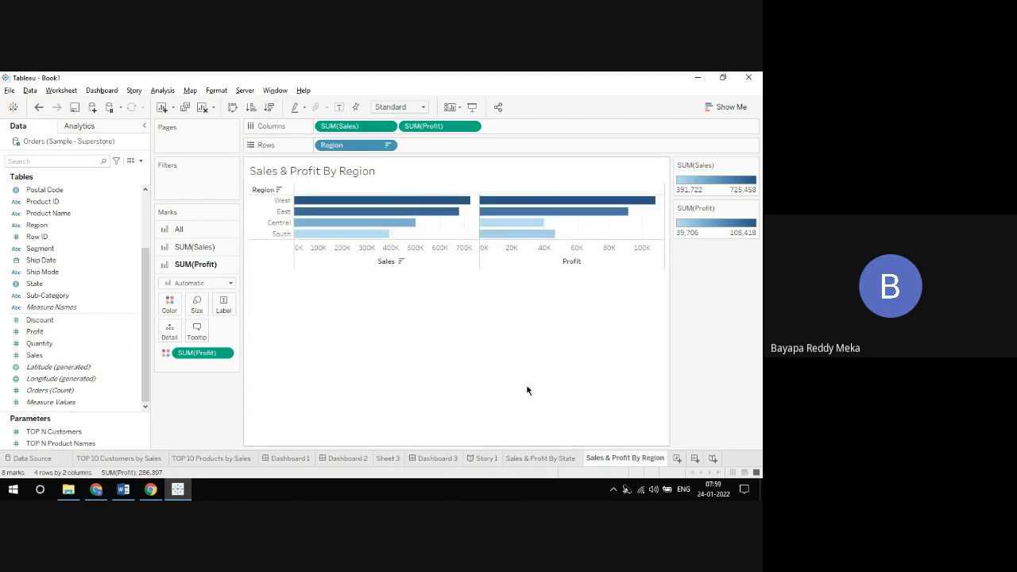
# Step: Duplicate the region sheet as "Sales & Profit By Category" and replace Region with Category on rows
pyautogui.rightClick(613, 460)
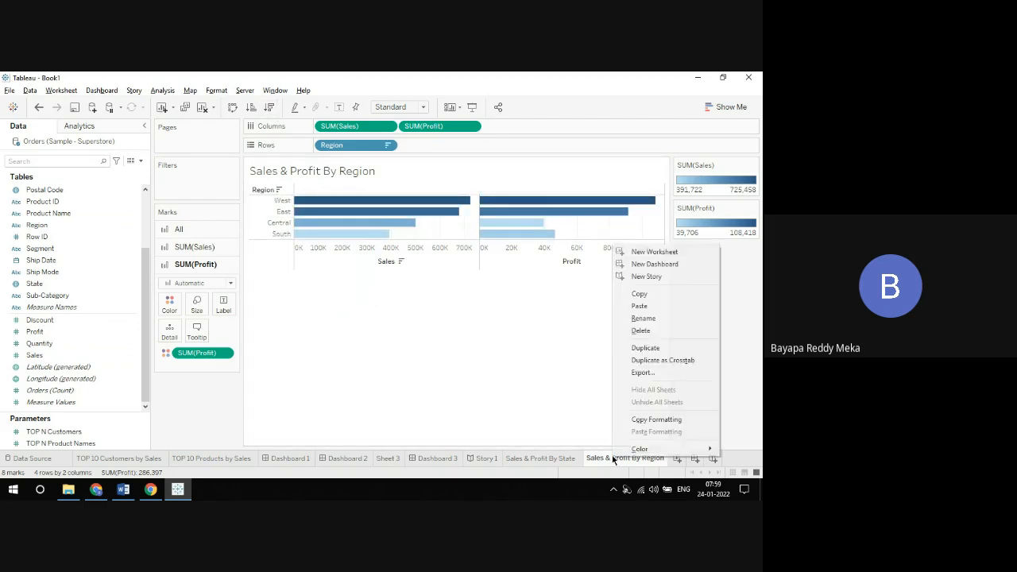
pyautogui.click(648, 348)
pyautogui.rightClick(654, 460)
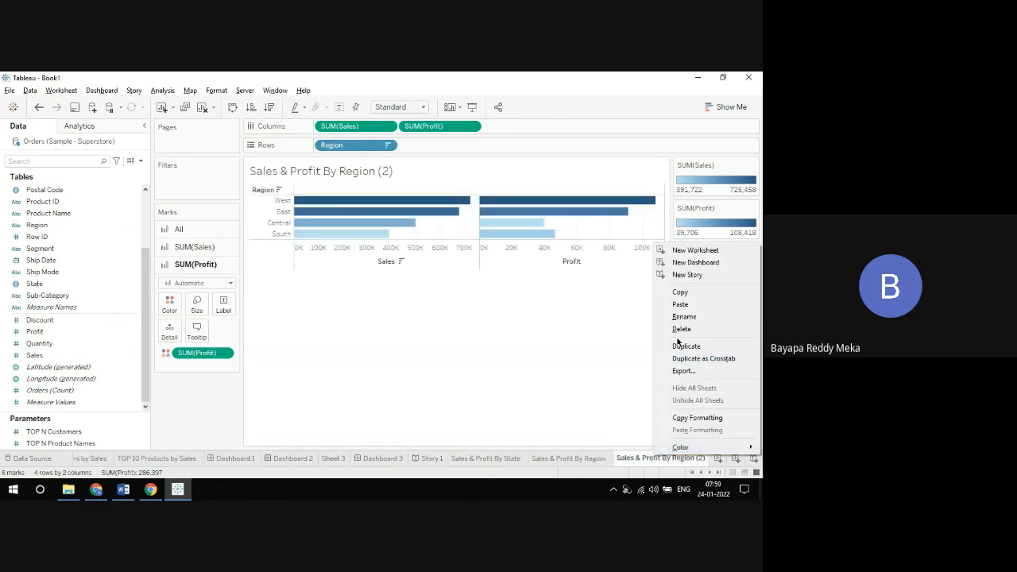
pyautogui.click(680, 321)
pyautogui.press('End')
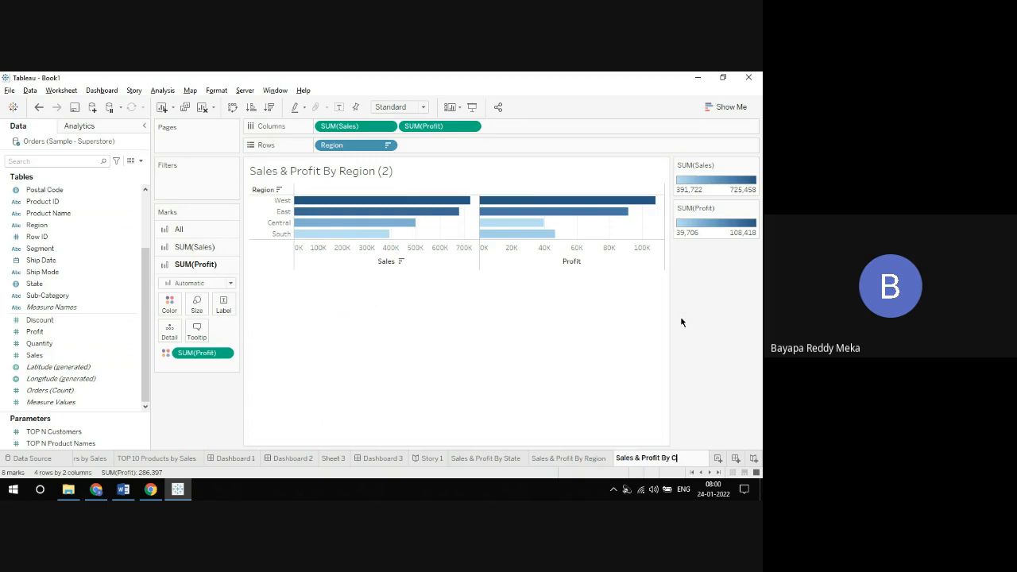
pyautogui.write('Category')
pyautogui.press('Return')
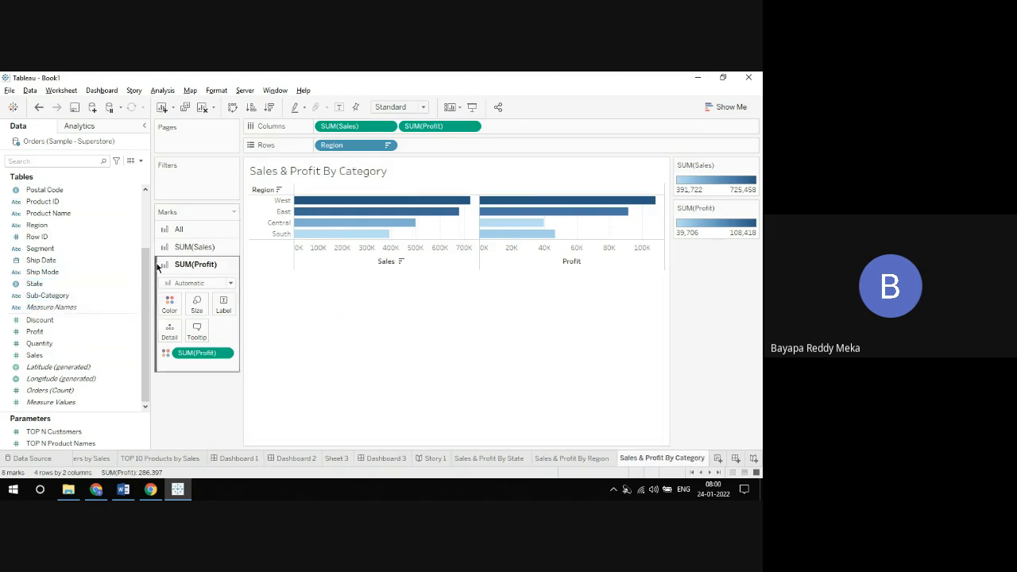
pyautogui.scroll(3, 148, 264)
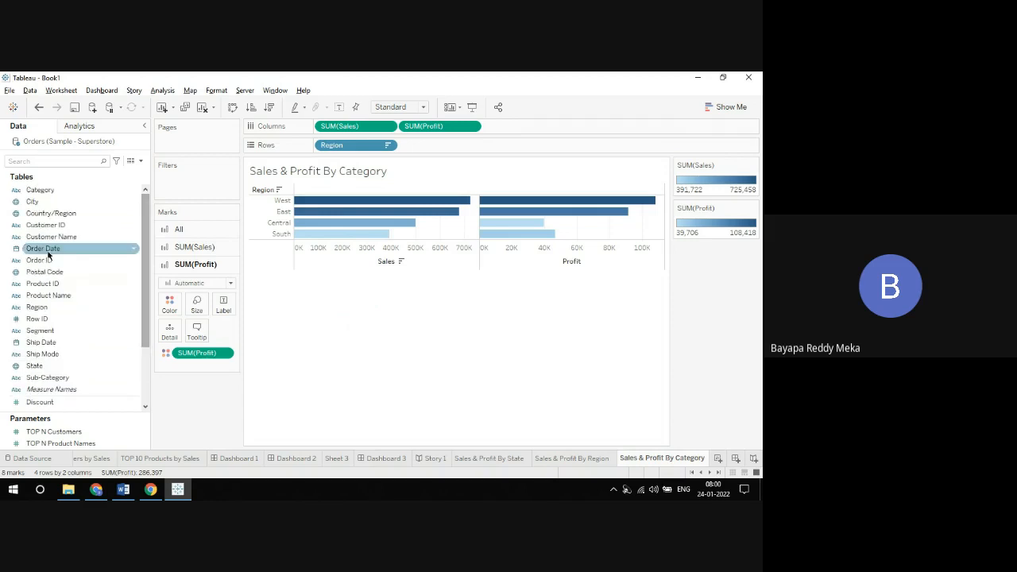
pyautogui.moveTo(40, 190); pyautogui.dragTo(343, 149)
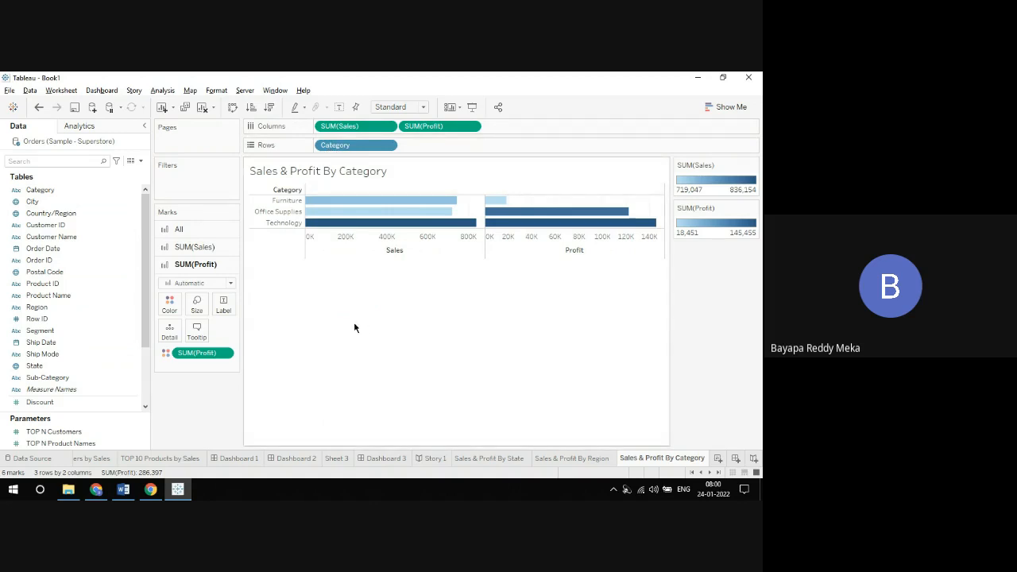
# Step: Sort the category sheet by descending Sales, and duplicate it with Sub-Category replacing Category on rows, also sorted by descending Sales
pyautogui.click(268, 108)
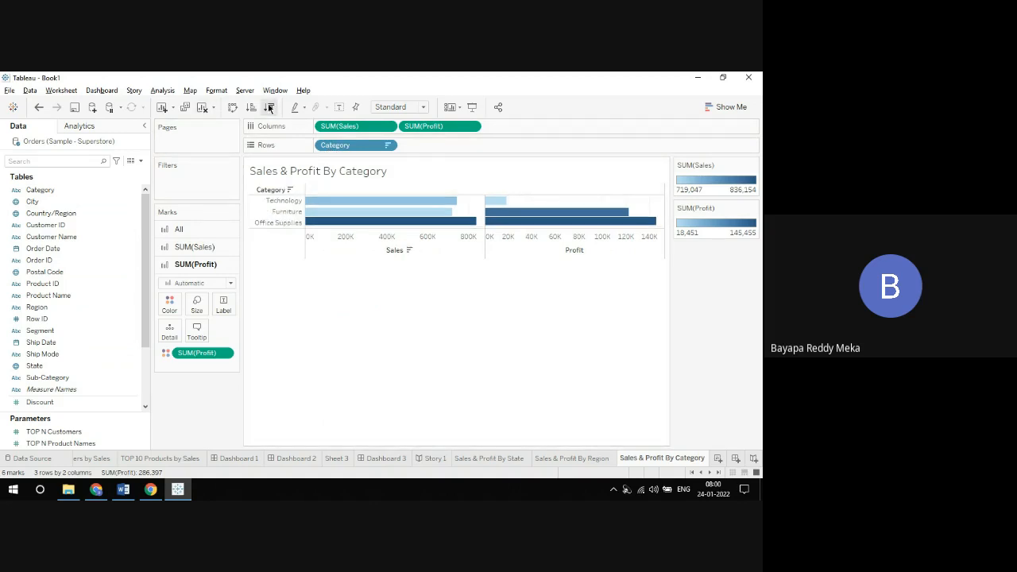
pyautogui.rightClick(662, 462)
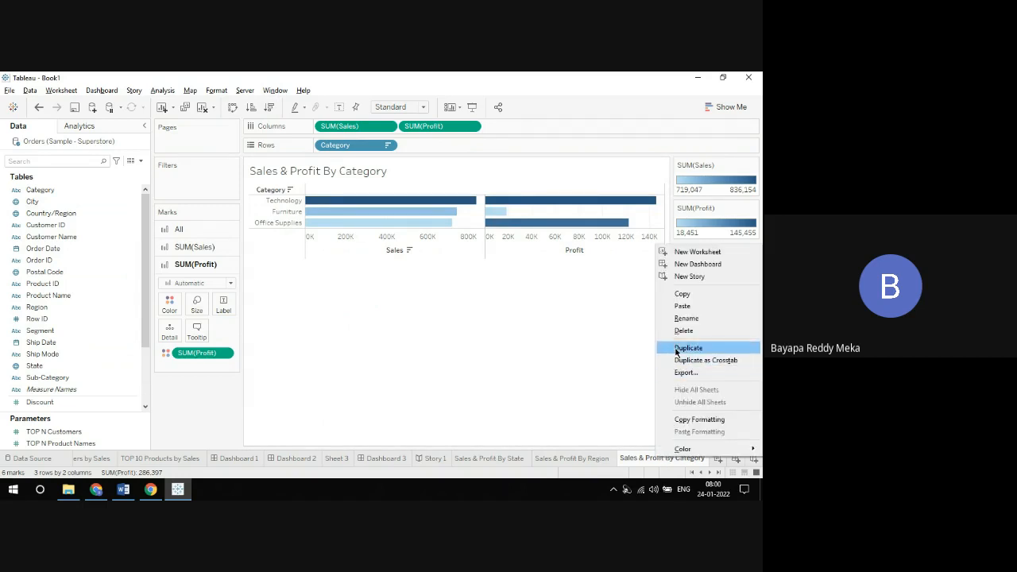
pyautogui.click(676, 348)
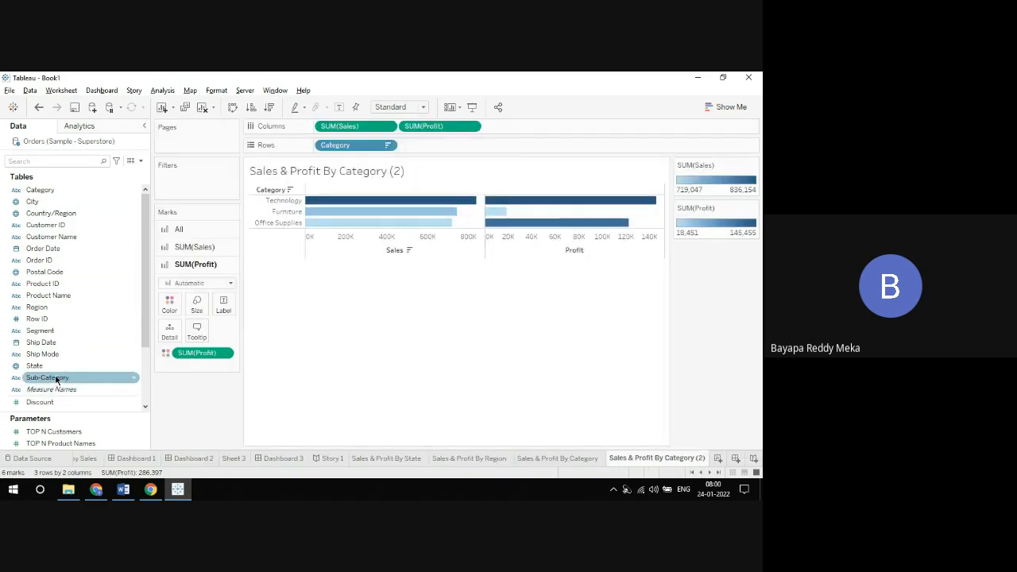
pyautogui.moveTo(56, 380); pyautogui.dragTo(312, 147)
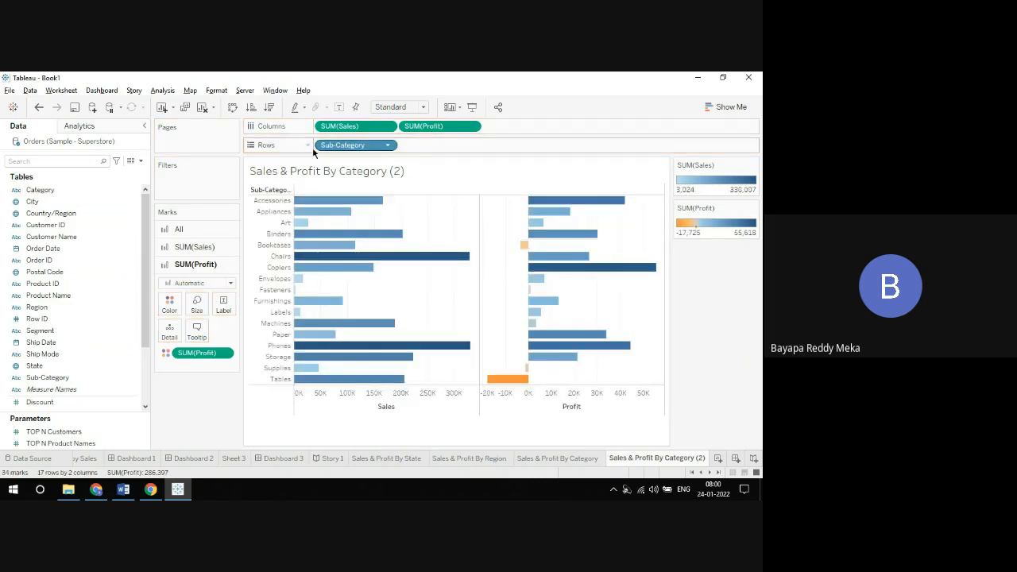
pyautogui.click(269, 107)
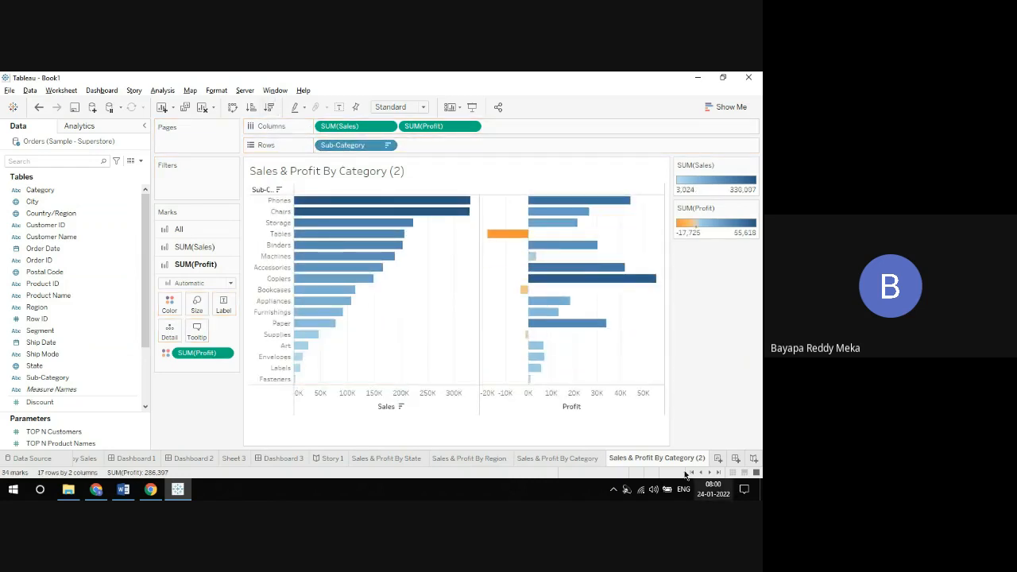
# Step: Rename the duplicated sheet as "Sales & Profit By Sub-Category"
pyautogui.rightClick(674, 457)
pyautogui.click(701, 321)
pyautogui.press('End')
pyautogui.press('BackSpace')
pyautogui.press('BackSpace')
pyautogui.press('BackSpace')
pyautogui.press('BackSpace')
pyautogui.press('BackSpace')
pyautogui.press('BackSpace')
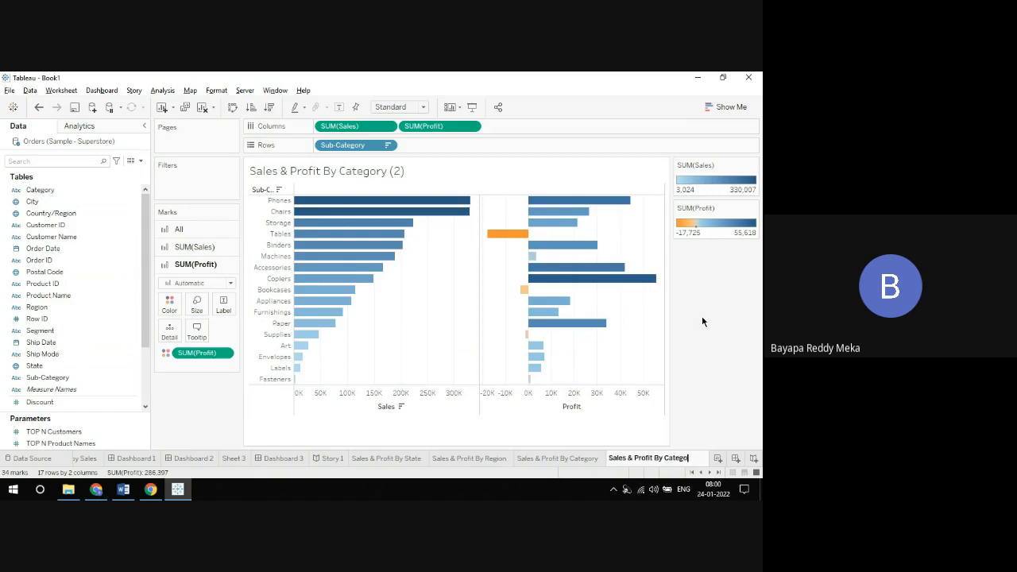
pyautogui.press('BackSpace')
pyautogui.press('BackSpace')
pyautogui.press('BackSpace')
pyautogui.press('BackSpace')
pyautogui.press('BackSpace')
pyautogui.press('BackSpace')
pyautogui.write('Sub-Category')
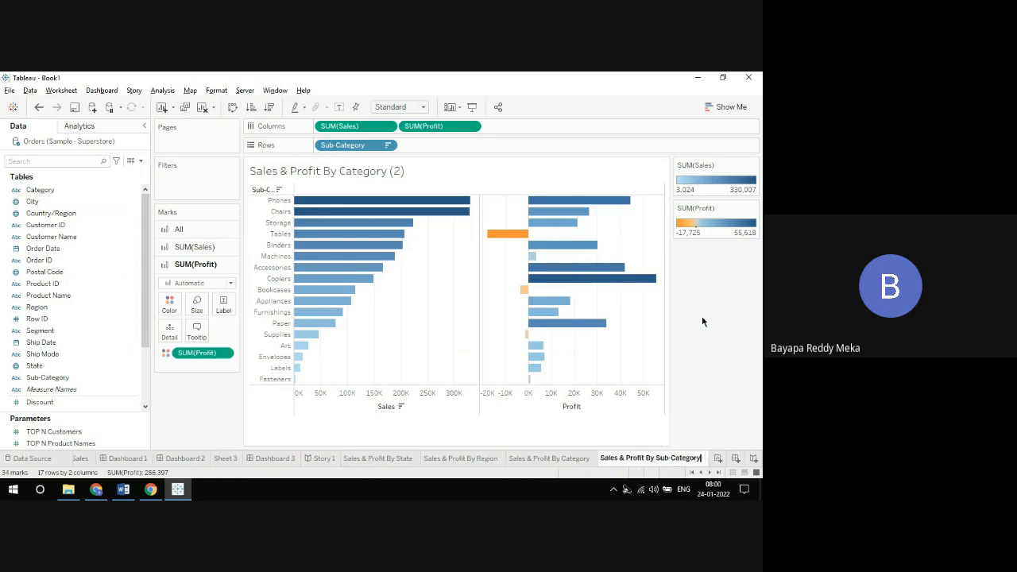
pyautogui.press('Return')
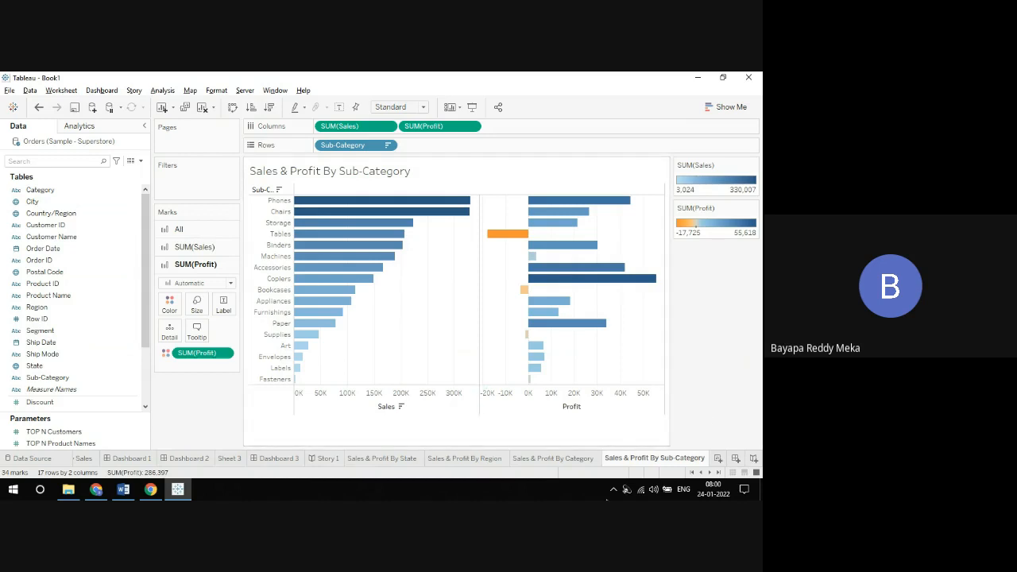
# Step: Review the four Sales & Profit worksheets in turn: state, region, category and sub-category
pyautogui.click(389, 458)
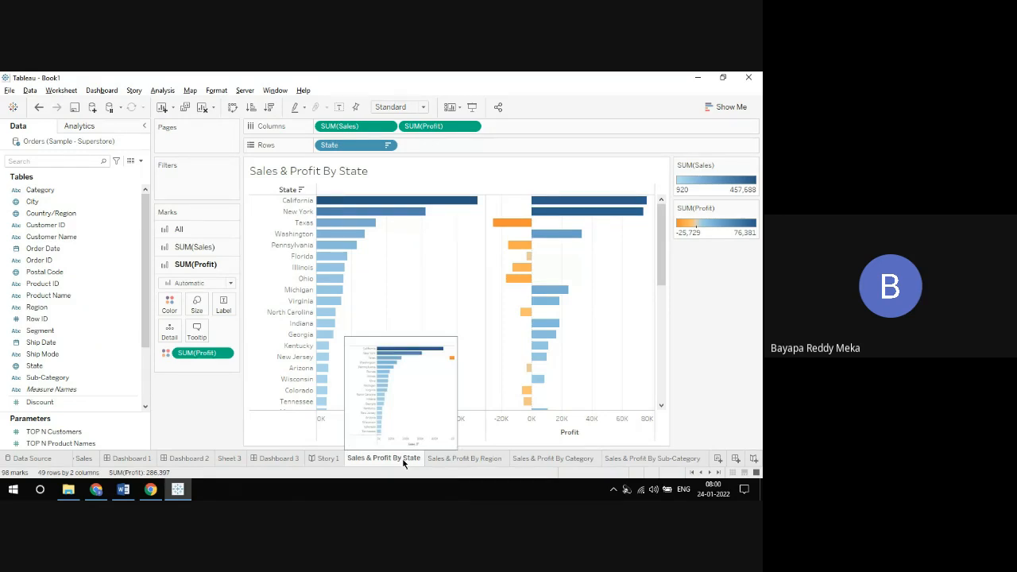
pyautogui.click(486, 459)
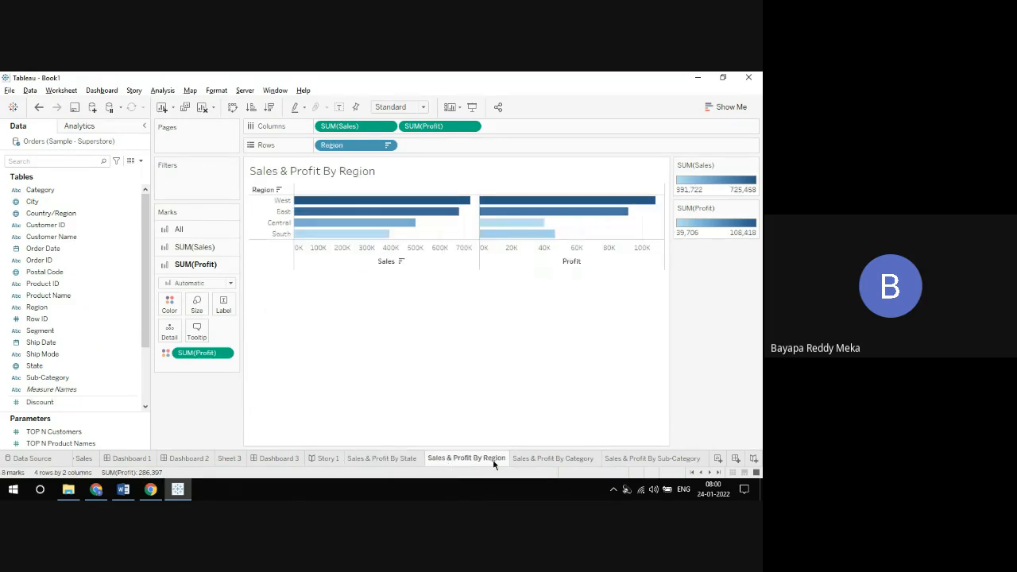
pyautogui.click(536, 461)
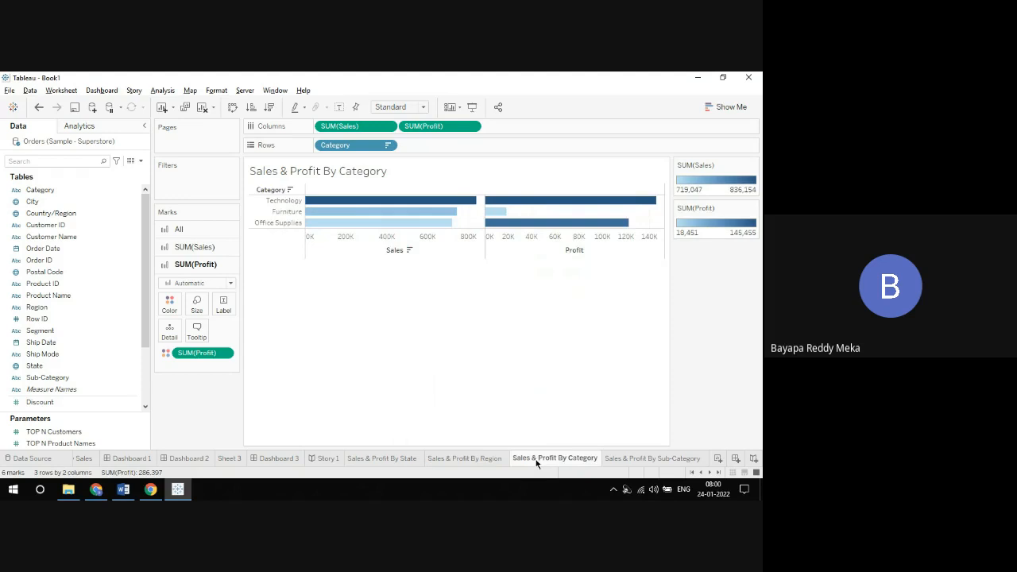
pyautogui.click(631, 459)
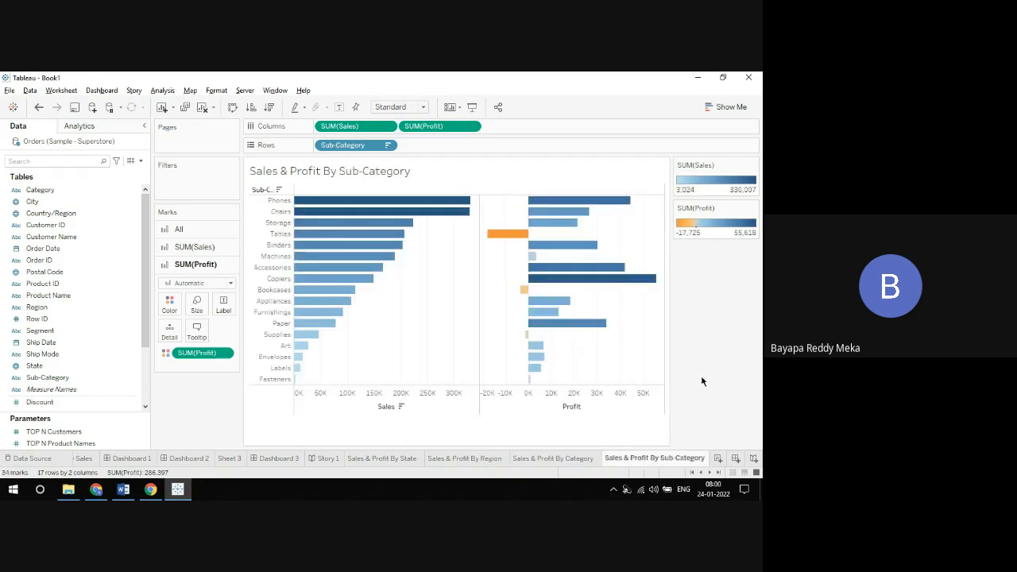
# Step: Create a new dashboard with the state and region sheets side by side above the category and sub-category sheets
pyautogui.click(736, 459)
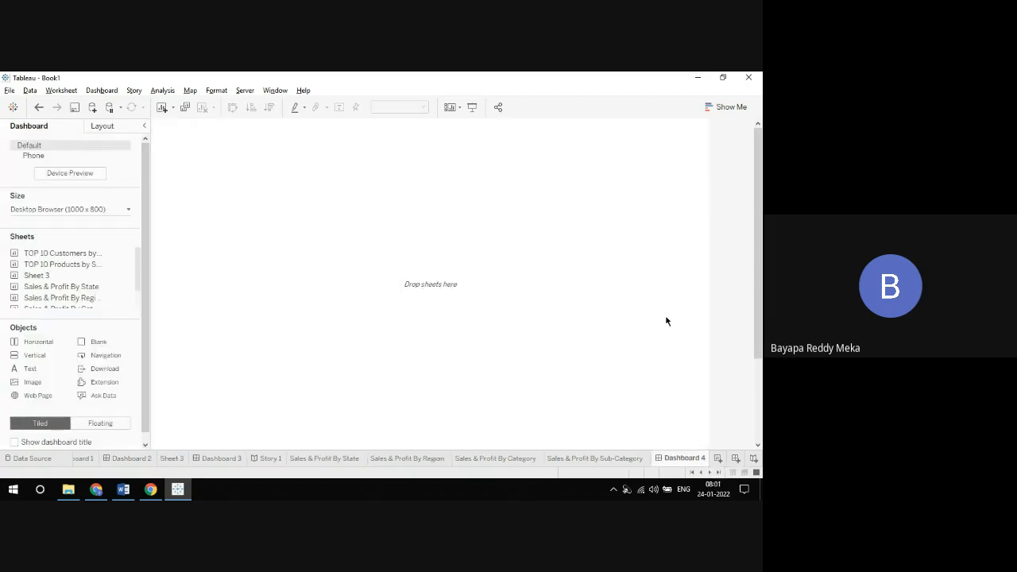
pyautogui.moveTo(136, 262); pyautogui.dragTo(140, 283)
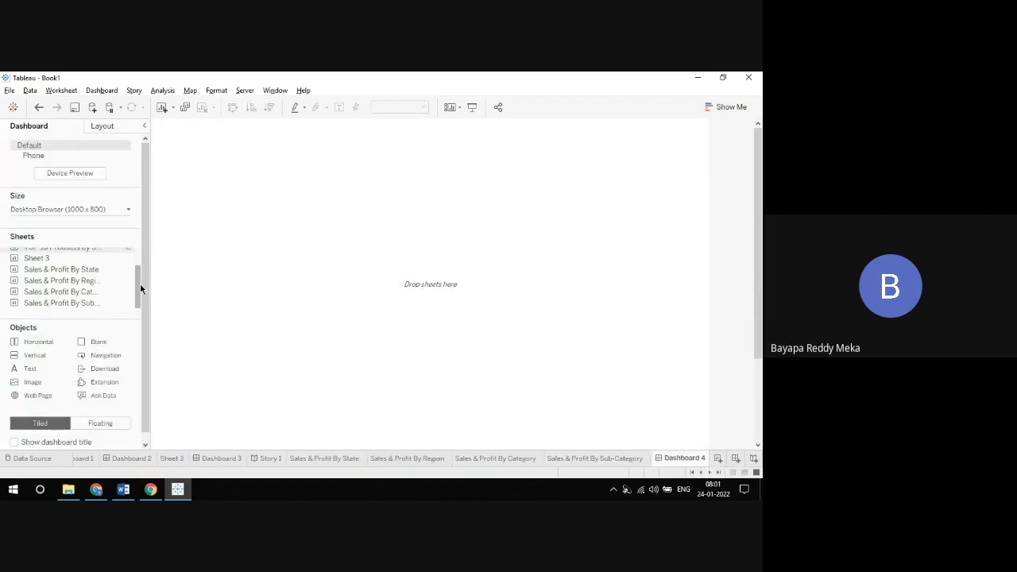
pyautogui.moveTo(55, 269); pyautogui.dragTo(199, 251)
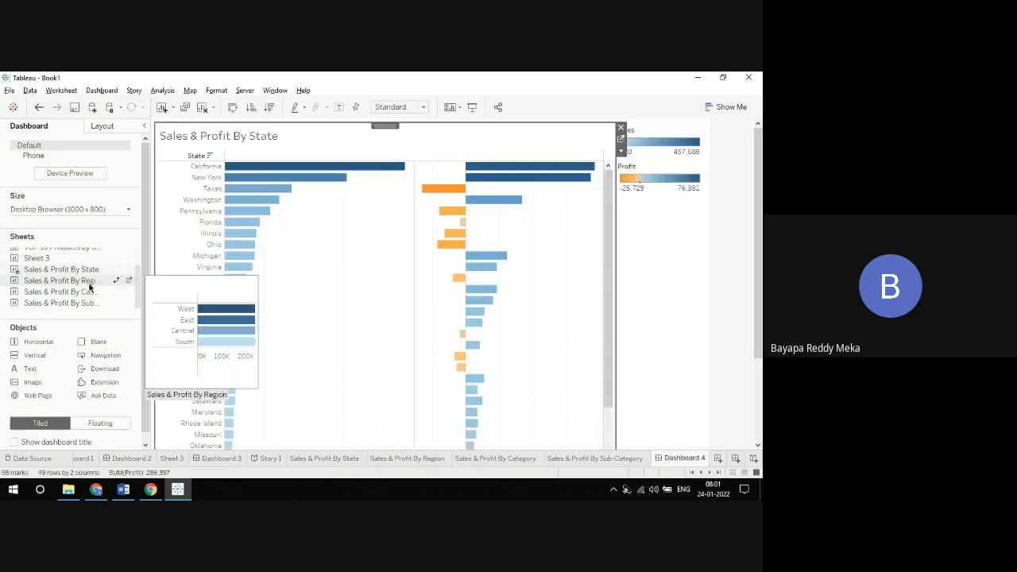
pyautogui.moveTo(81, 285); pyautogui.dragTo(681, 272)
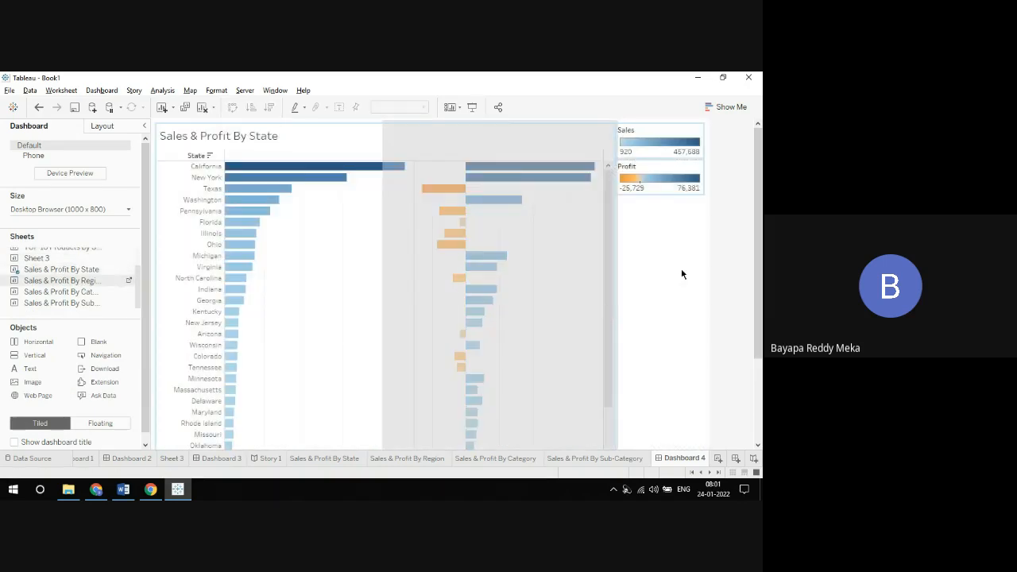
pyautogui.moveTo(755, 207); pyautogui.dragTo(755, 287)
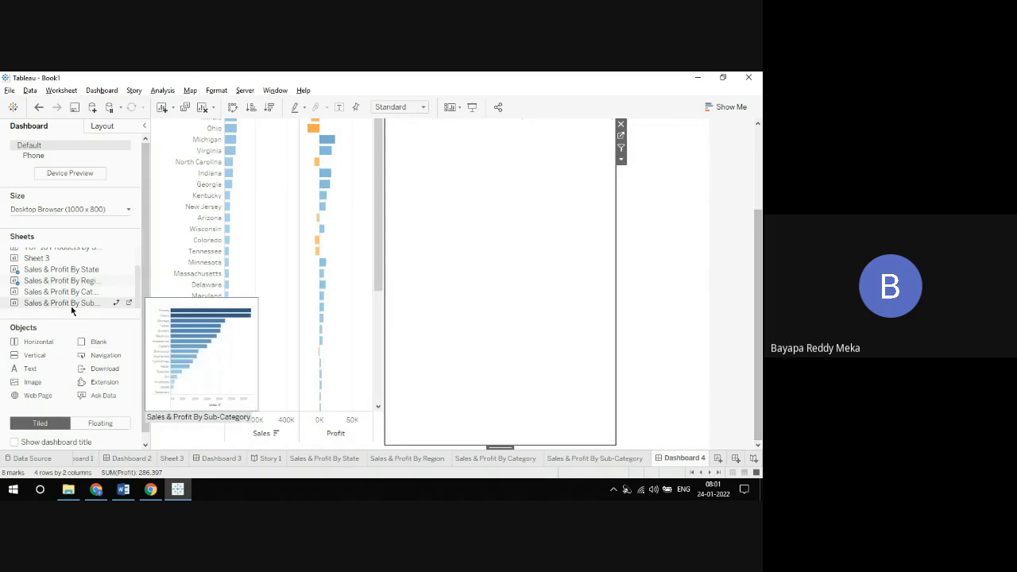
pyautogui.moveTo(76, 297); pyautogui.dragTo(250, 339)
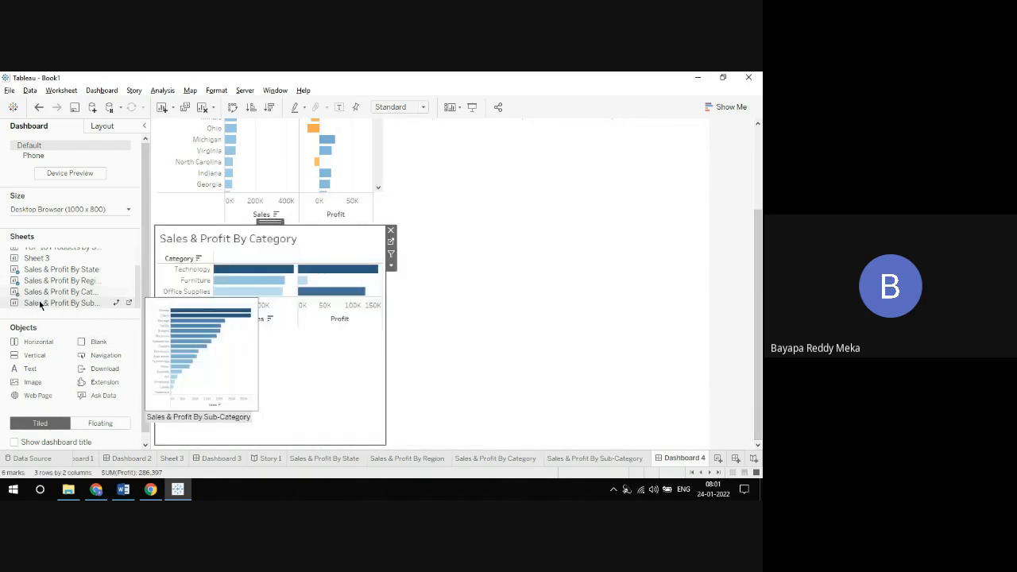
pyautogui.moveTo(40, 305); pyautogui.dragTo(468, 325)
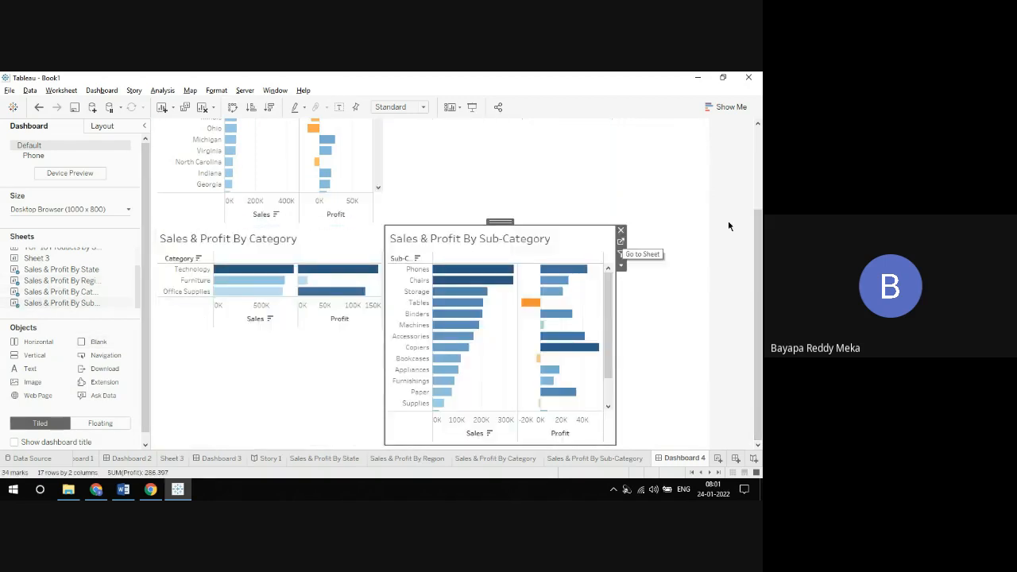
pyautogui.moveTo(756, 231); pyautogui.dragTo(758, 120)
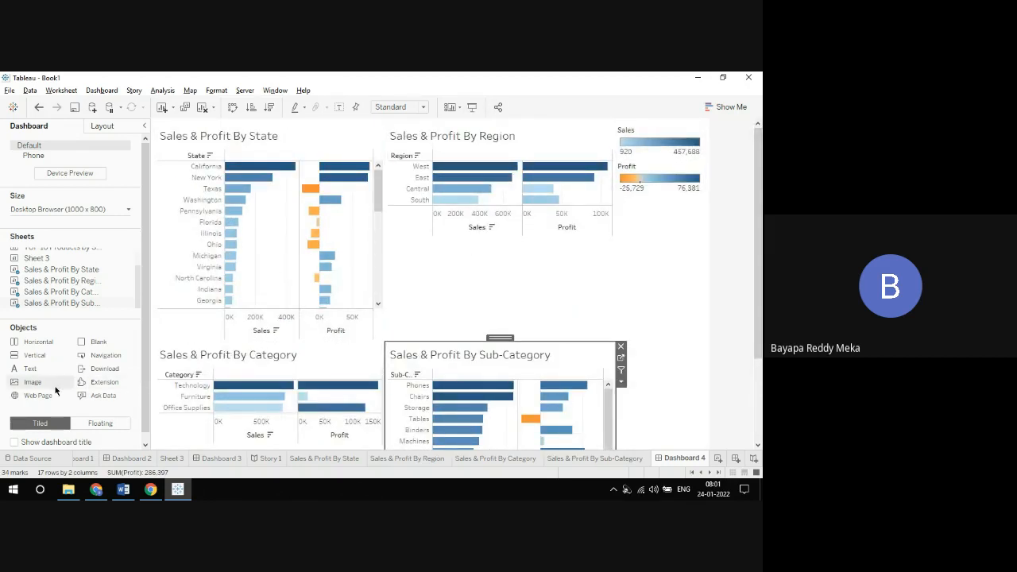
# Step: Add a vertical container as a thin band above the dashboard's charts, and slightly widen the state and category views
pyautogui.moveTo(35, 362); pyautogui.dragTo(413, 141)
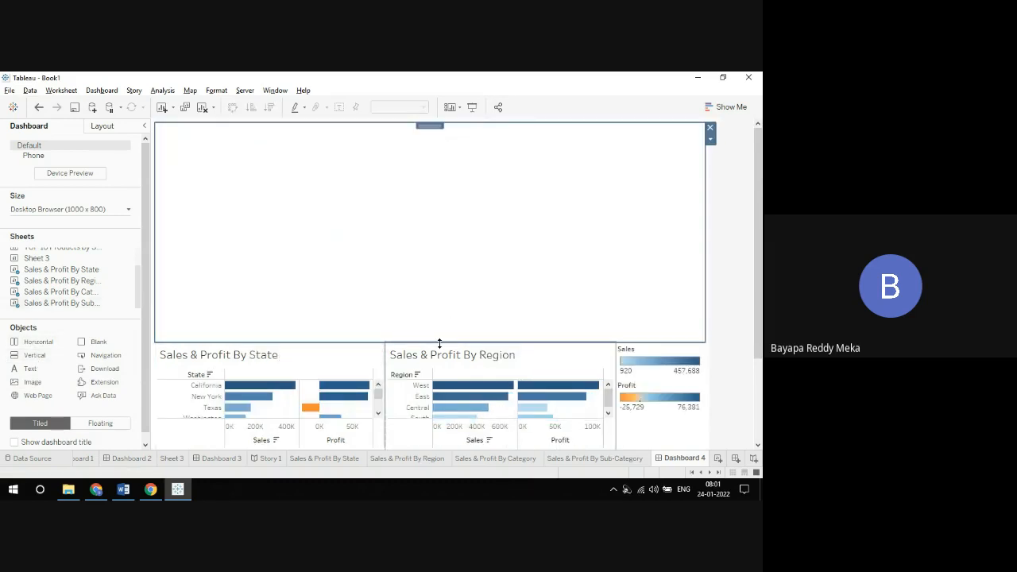
pyautogui.moveTo(439, 343); pyautogui.dragTo(425, 141)
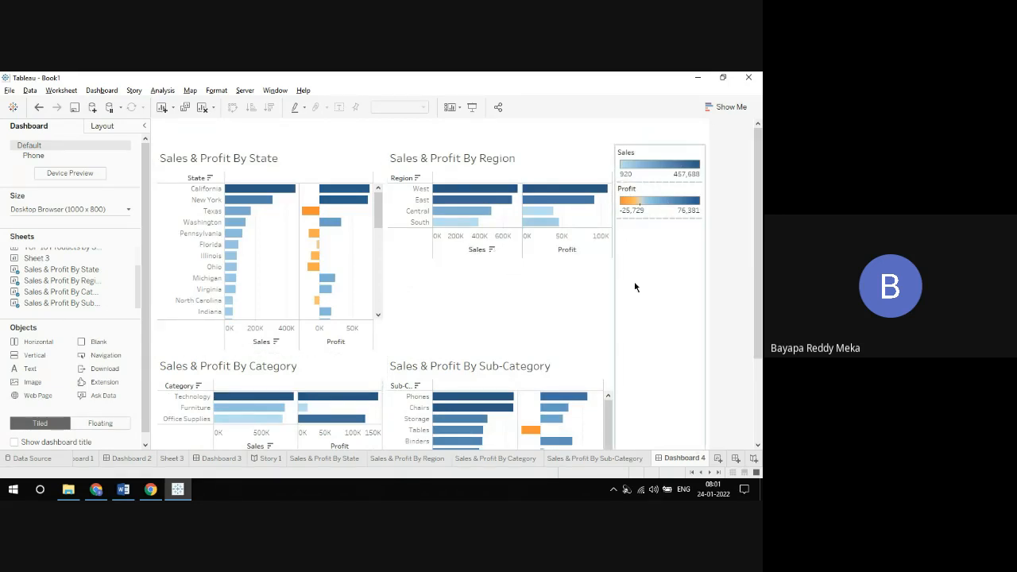
pyautogui.moveTo(384, 264); pyautogui.dragTo(398, 264)
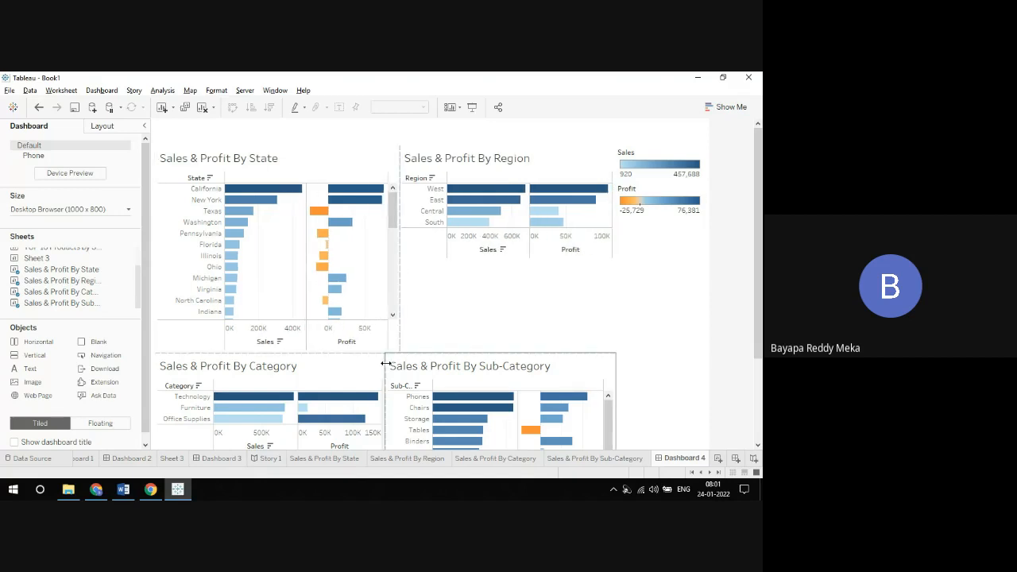
pyautogui.moveTo(385, 362); pyautogui.dragTo(399, 359)
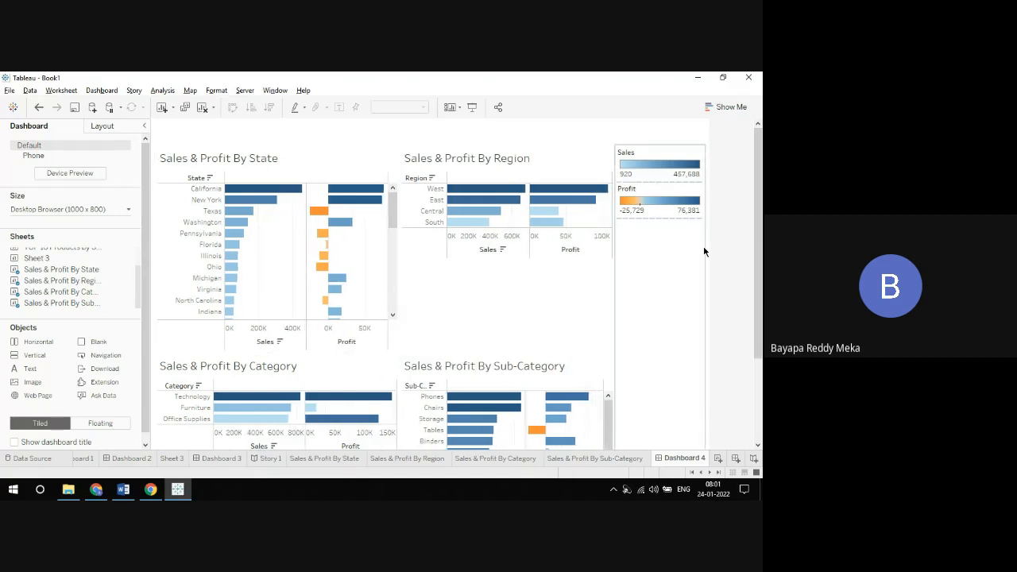
# Step: Preview the dashboard in presentation mode, and look over its full layout back in the editing view
pyautogui.click(472, 106)
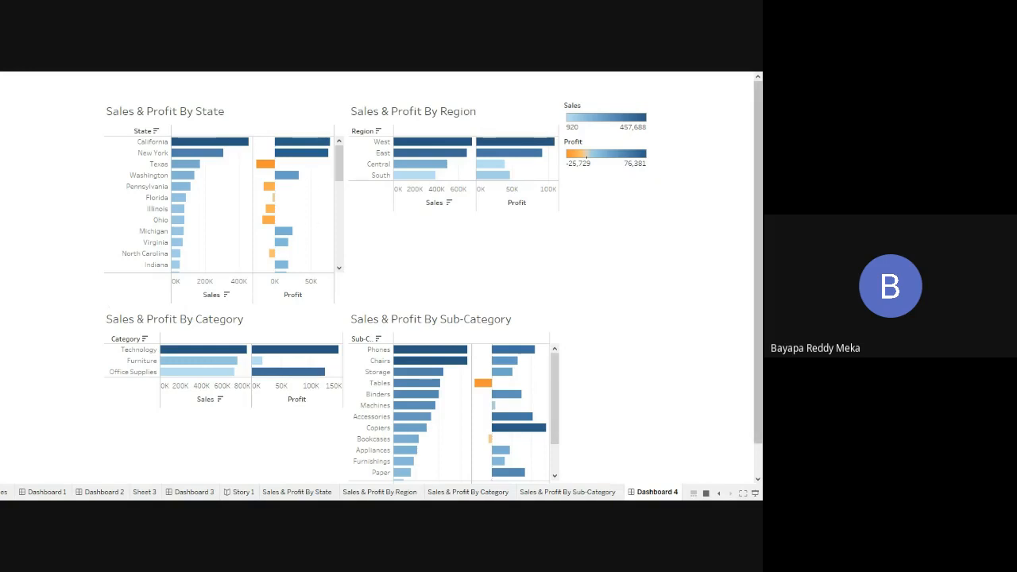
pyautogui.click(755, 494)
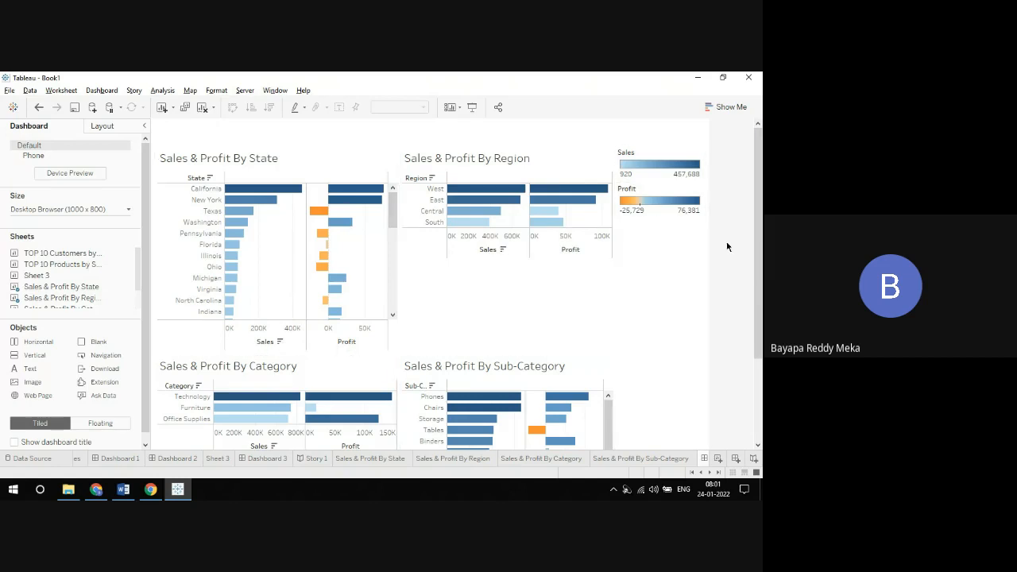
pyautogui.scroll(-3, 759, 223)
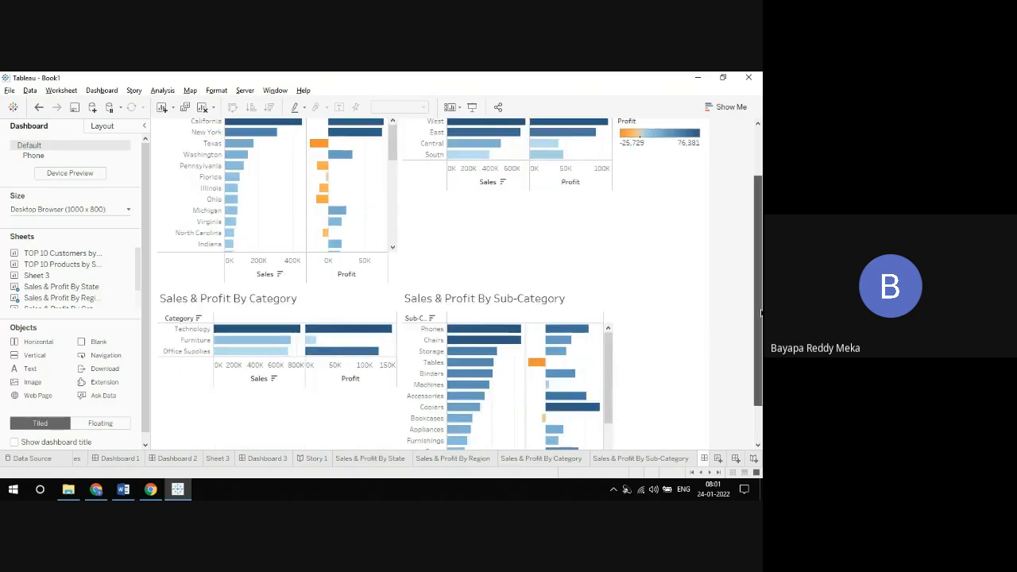
pyautogui.scroll(3, 759, 224)
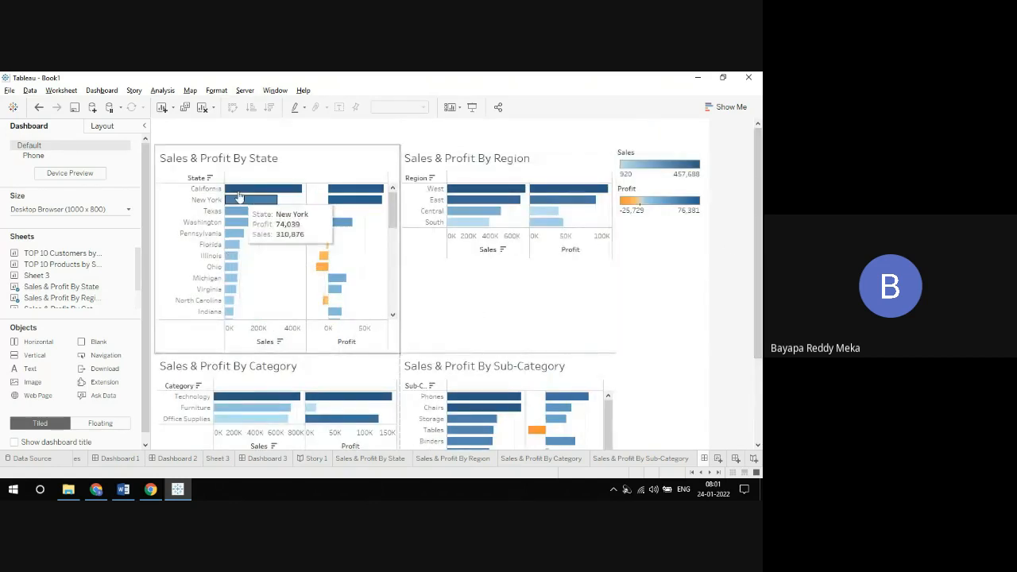
# Step: Examine sales and profit across the dashboard's four charts, and open the worksheet behind the Sales & Profit By State view
pyautogui.click(335, 168)
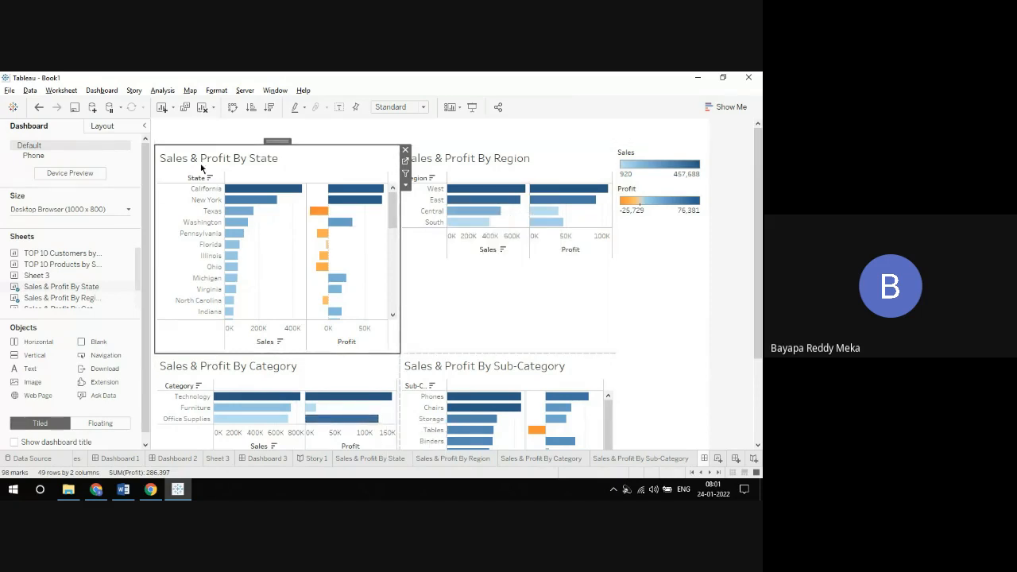
pyautogui.moveTo(318, 210)
pyautogui.scroll(-1, 760, 247)
pyautogui.scroll(-2, 758, 262)
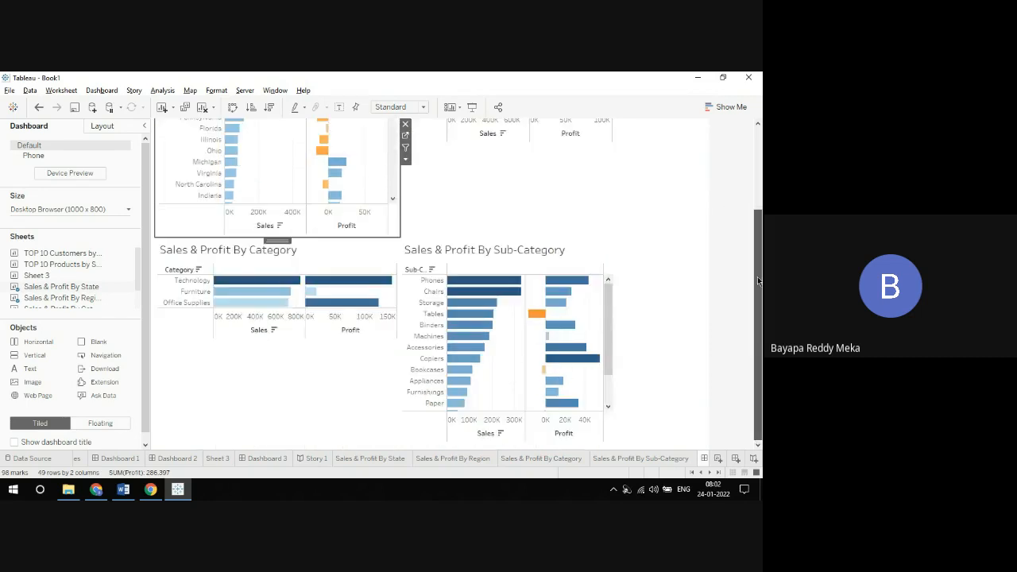
pyautogui.scroll(1, 750, 239)
pyautogui.scroll(2, 757, 240)
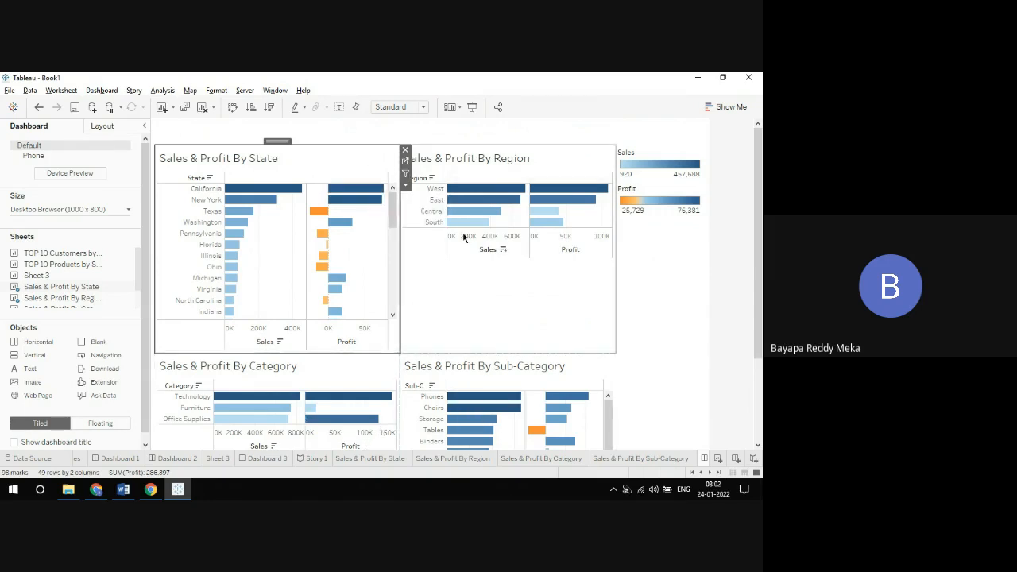
pyautogui.moveTo(348, 225)
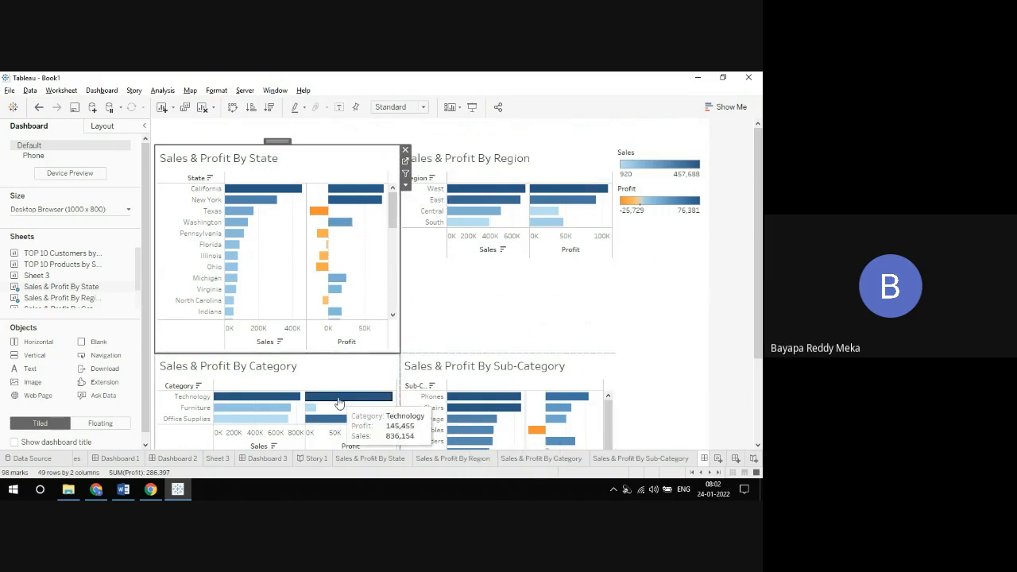
pyautogui.moveTo(486, 188)
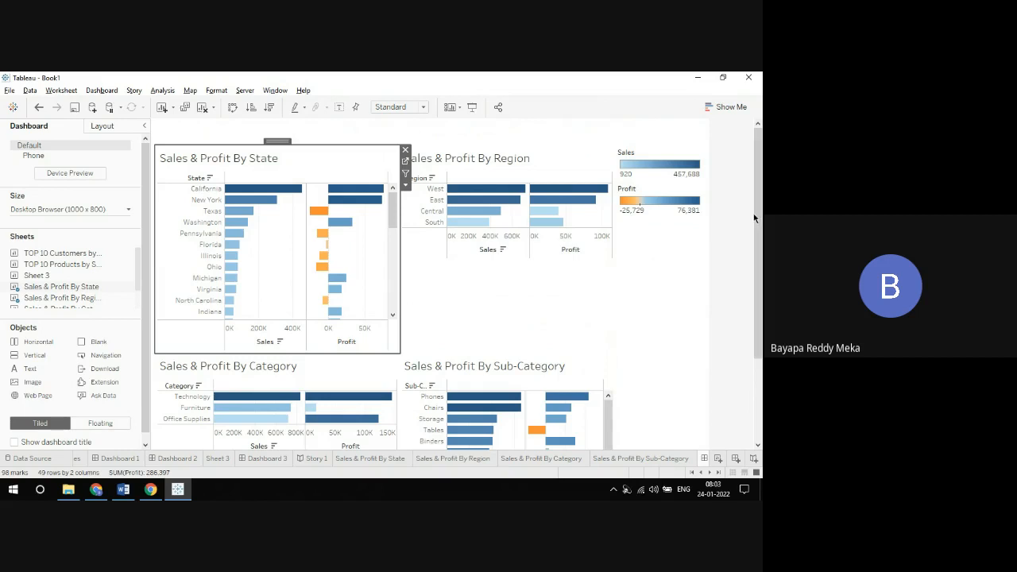
pyautogui.moveTo(757, 223)
pyautogui.mouseDown()
pyautogui.moveTo(757, 245)
pyautogui.moveTo(756, 216)
pyautogui.mouseUp()
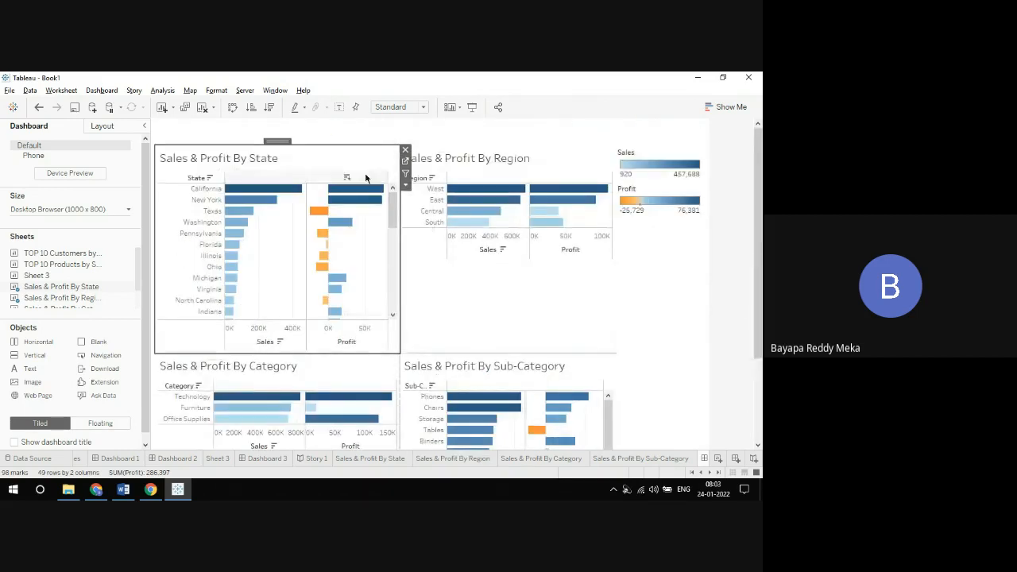
pyautogui.click(405, 160)
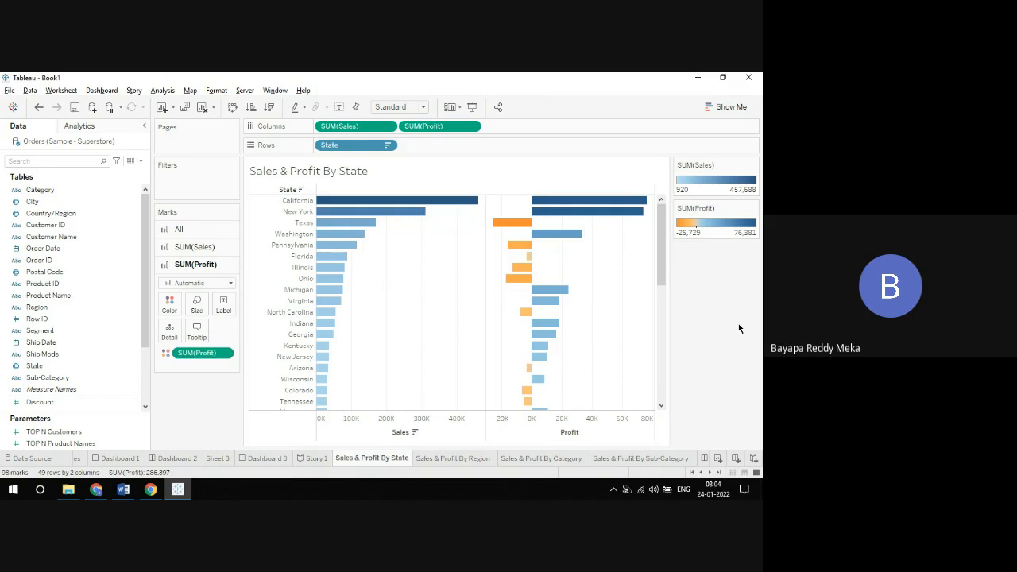
# Step: Switch to the Tableau Parameters notes in Word and review the point on using parameters inside calculated fields
pyautogui.click(125, 490)
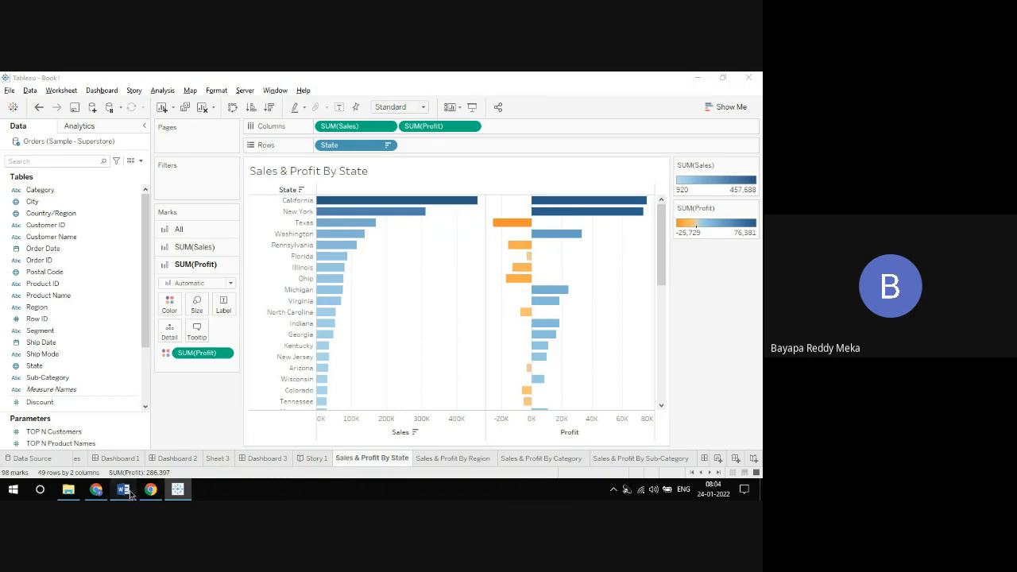
pyautogui.click(584, 343)
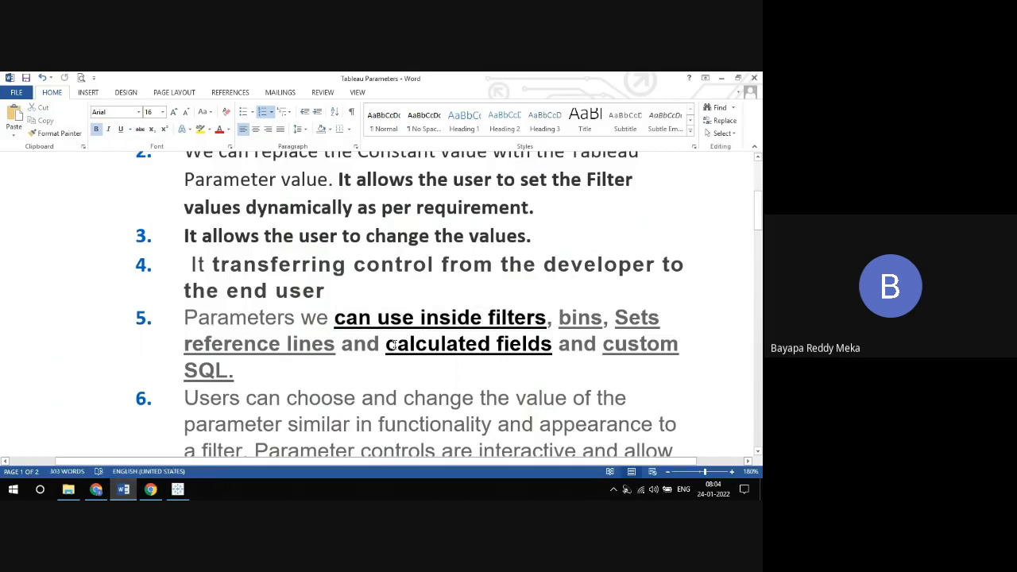
pyautogui.moveTo(386, 344); pyautogui.dragTo(554, 345)
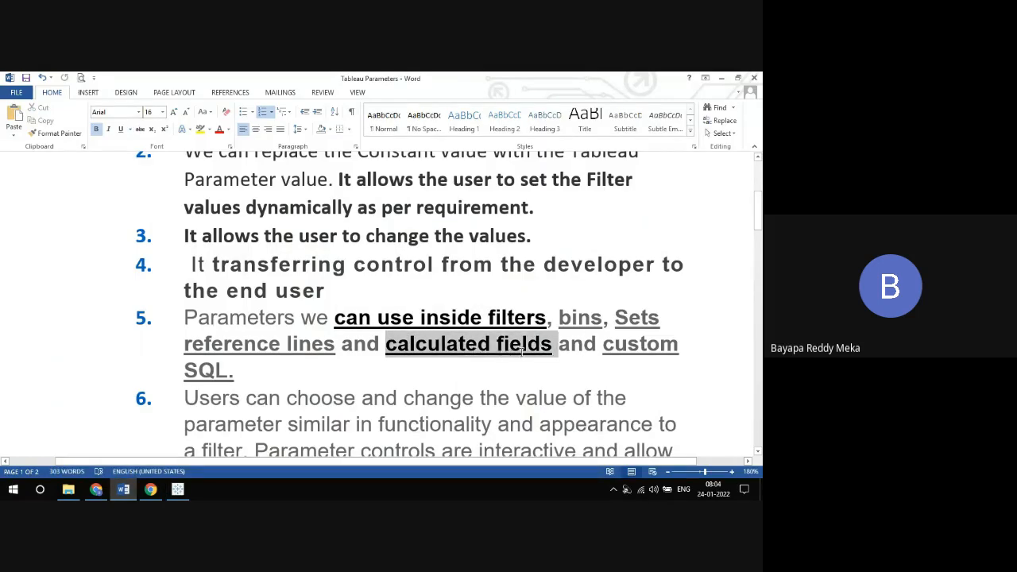
pyautogui.click(505, 369)
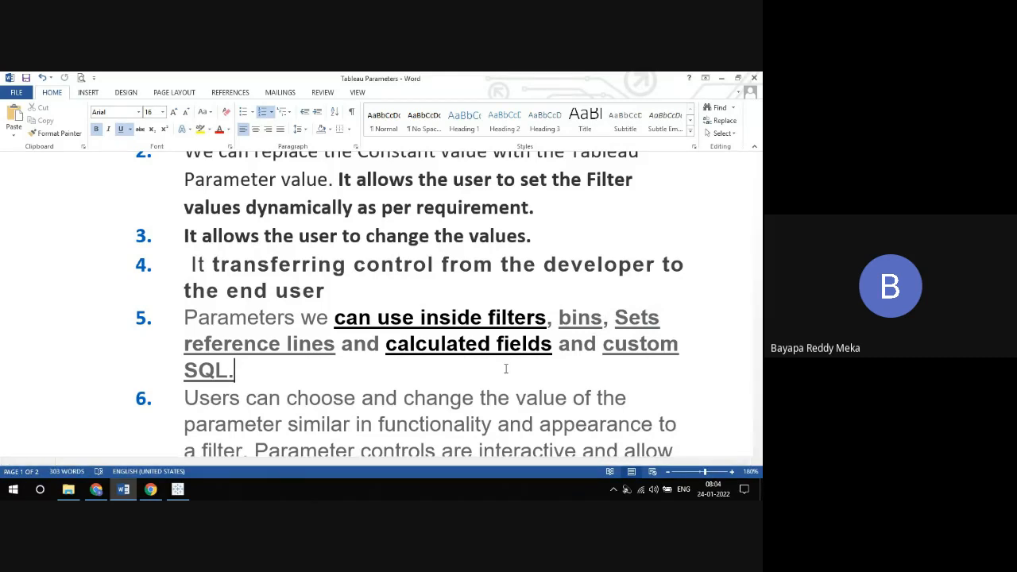
# Step: Switch back to Tableau and start a new parameter named Select Dimension
pyautogui.click(179, 490)
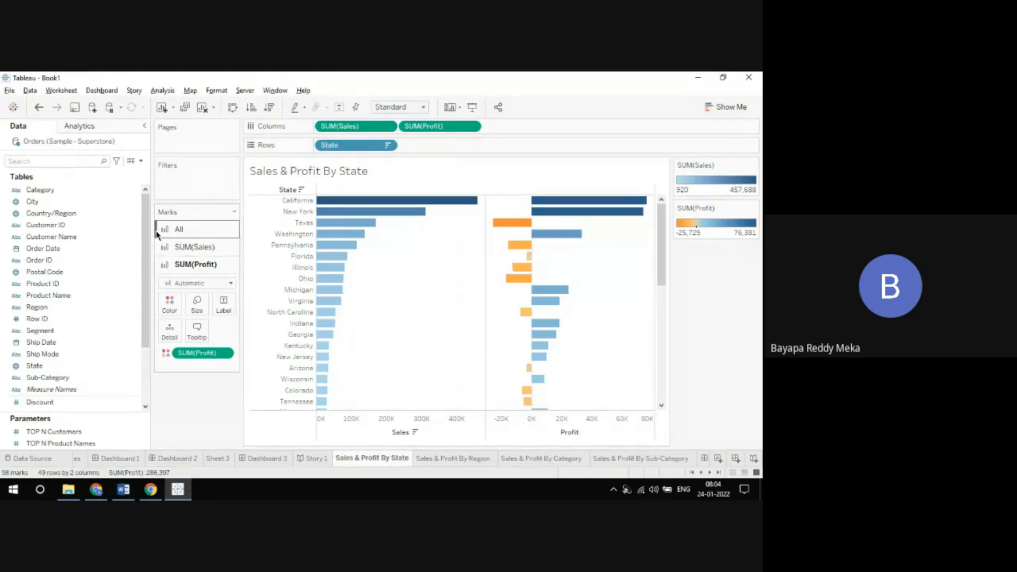
pyautogui.click(141, 162)
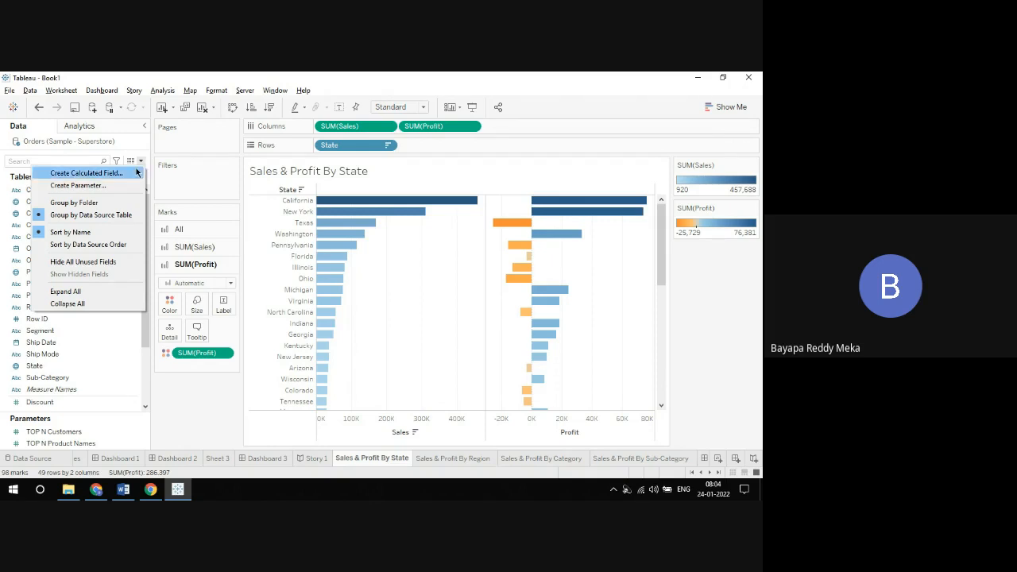
pyautogui.click(133, 184)
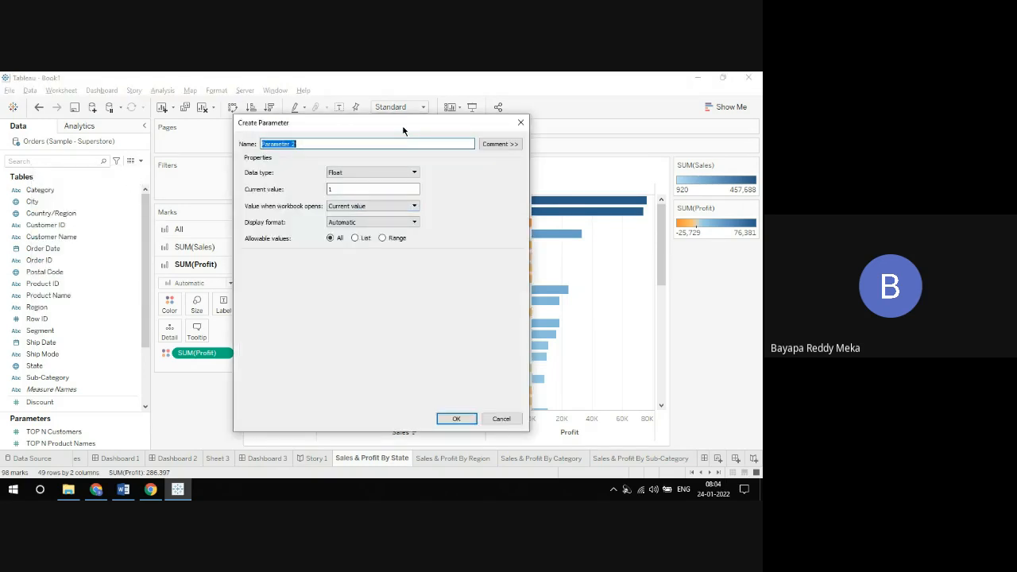
pyautogui.write('Select ')
pyautogui.write('Diem')
pyautogui.press('BackSpace')
pyautogui.press('BackSpace')
pyautogui.write('mension')
# Step: Set the parameter's data type to String and restrict its allowable values to a list
pyautogui.click(339, 174)
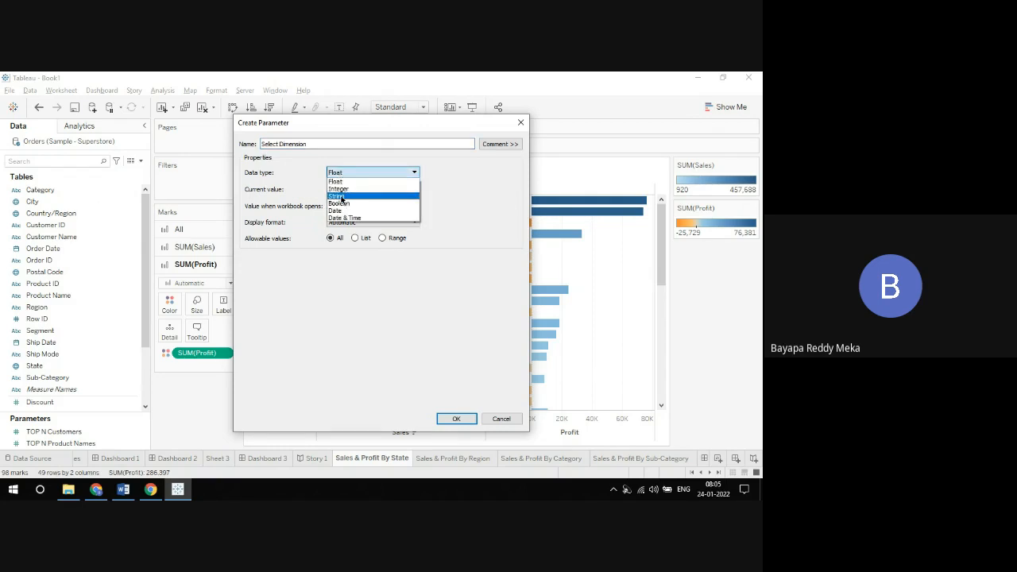
pyautogui.click(340, 196)
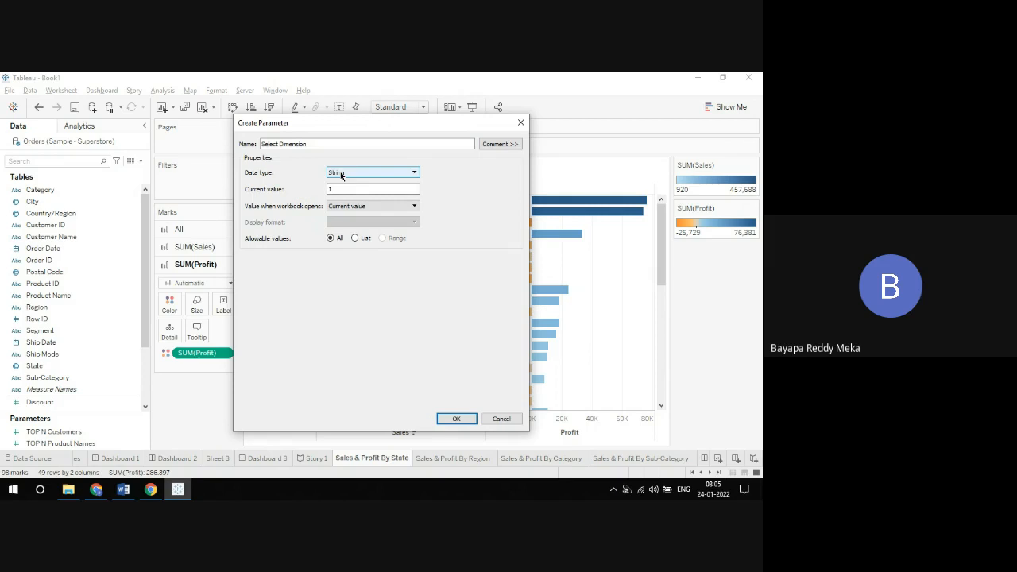
pyautogui.click(355, 238)
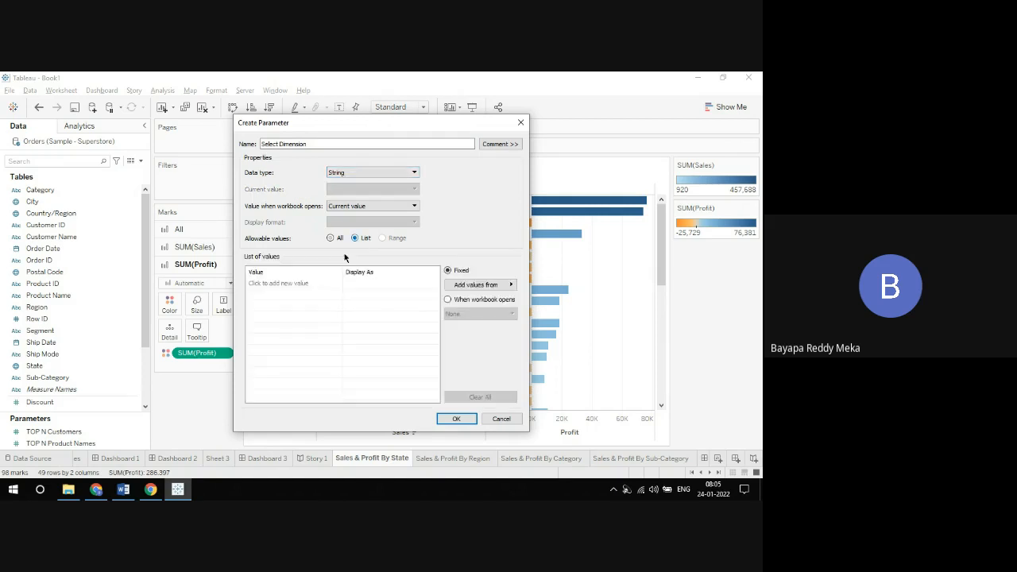
# Step: Enter Region, State and City as the first three values in the parameter's list
pyautogui.click(271, 284)
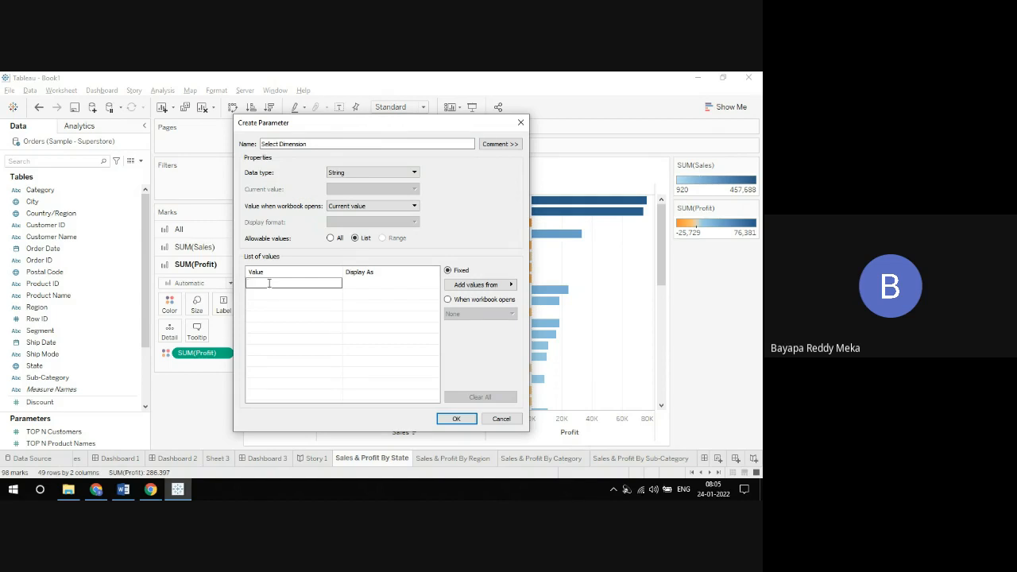
pyautogui.write('Reg')
pyautogui.write('ion')
pyautogui.click(266, 294)
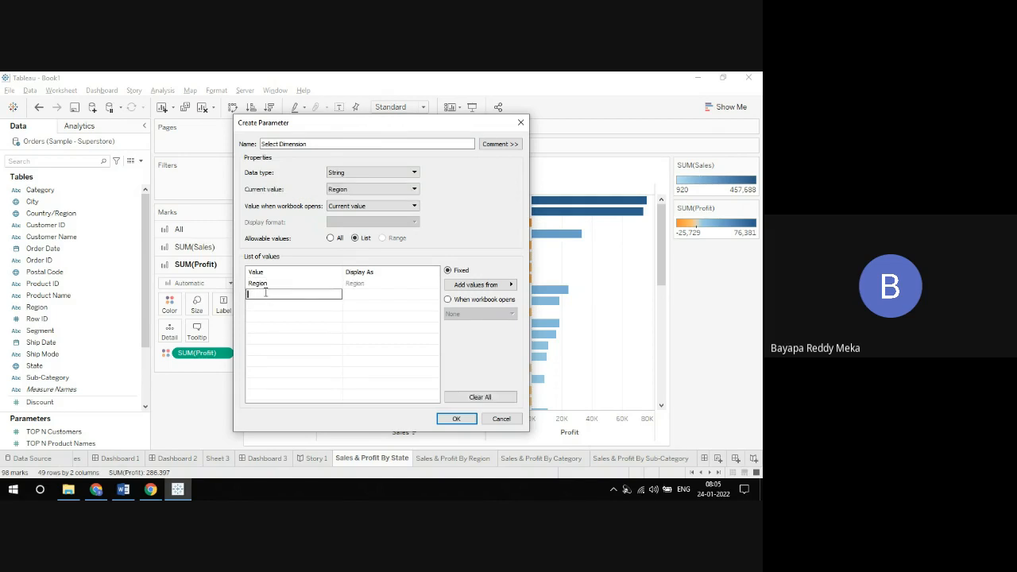
pyautogui.write('State')
pyautogui.click(262, 304)
pyautogui.write('Cit')
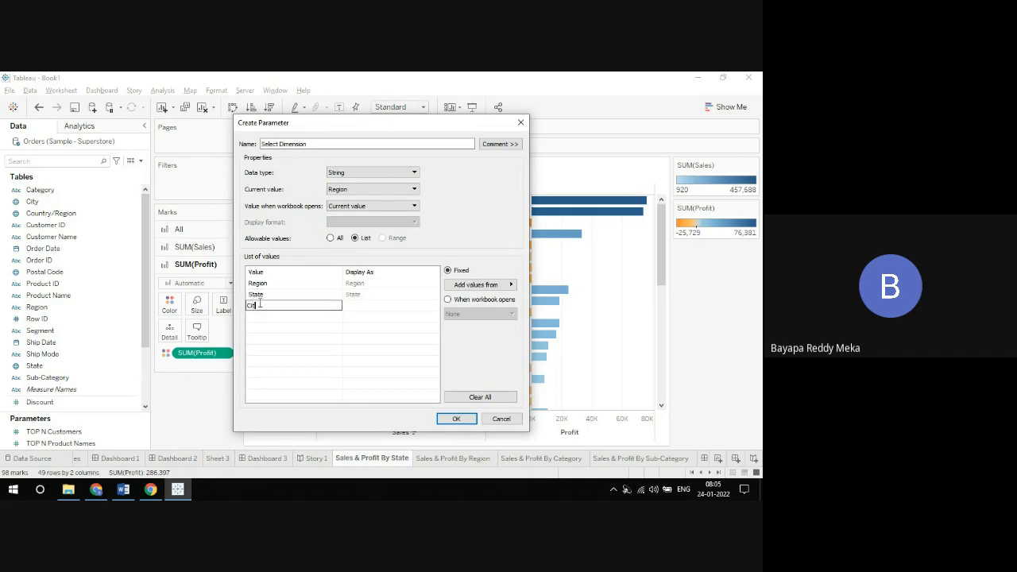
pyautogui.write('y')
# Step: Add Category, Subcategory and Segment to the parameter's list of values below City
pyautogui.click(259, 315)
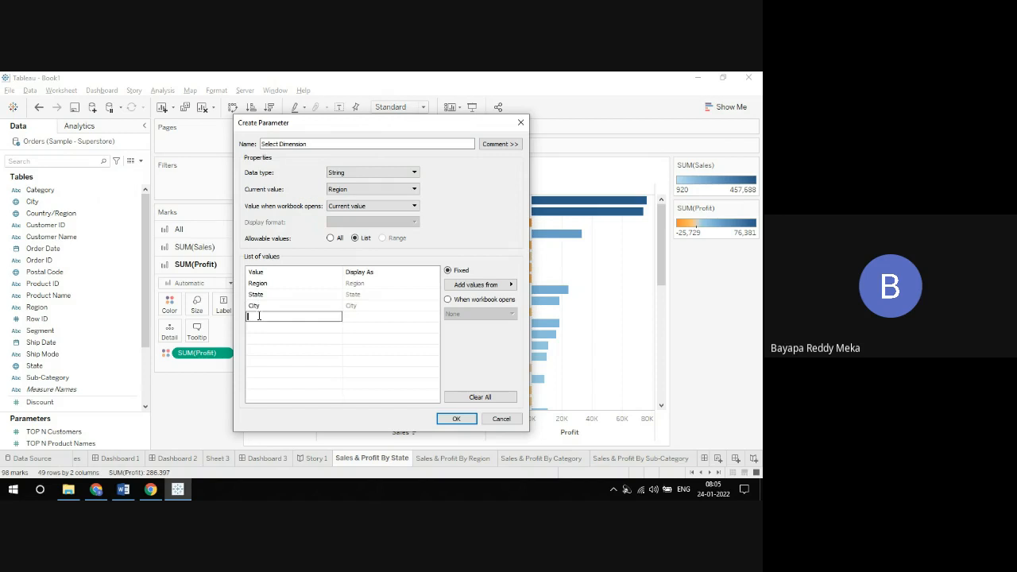
pyautogui.write('Category')
pyautogui.click(263, 328)
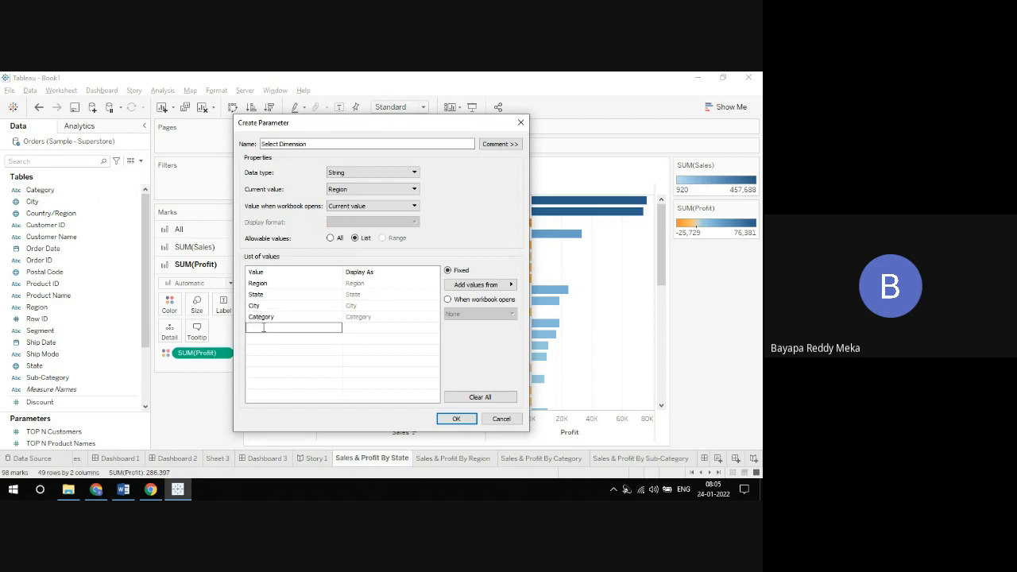
pyautogui.write('Subcategory')
pyautogui.click(269, 337)
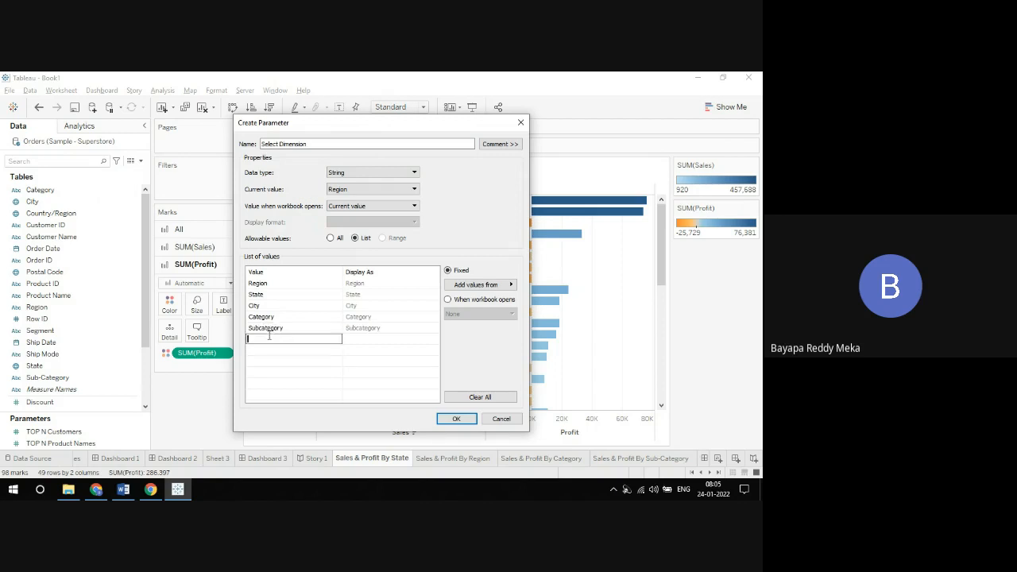
pyautogui.write('Segment')
pyautogui.press('Return')
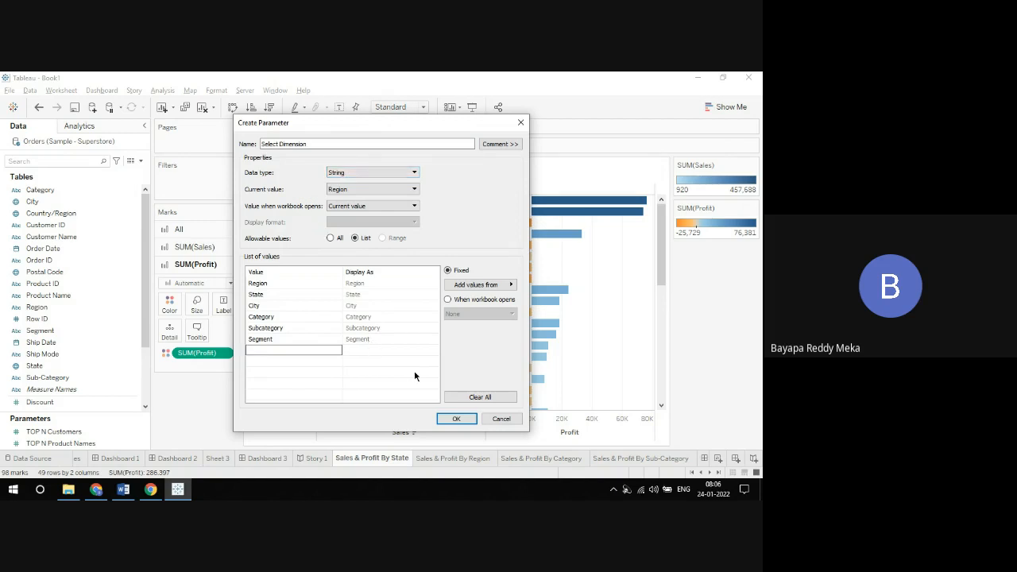
# Step: Save the Select Dimension parameter and enlarge the Parameters area to show all parameters
pyautogui.click(455, 419)
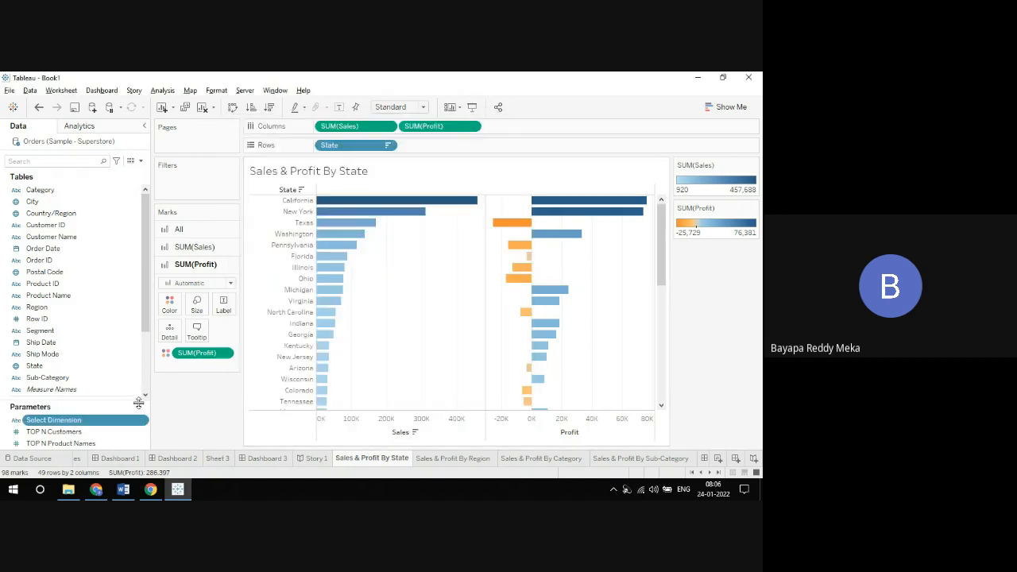
pyautogui.moveTo(139, 402); pyautogui.dragTo(139, 352)
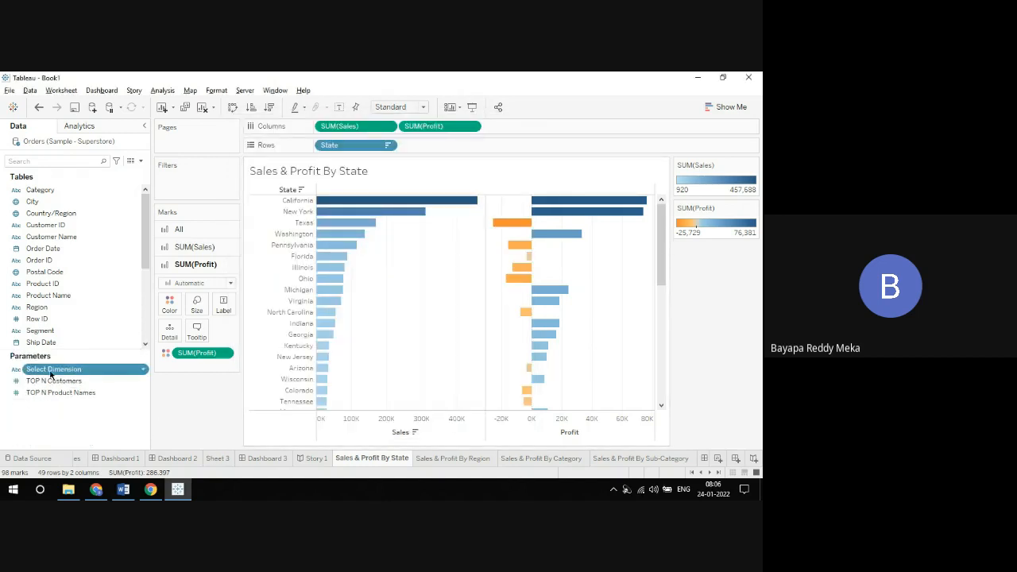
pyautogui.click(51, 440)
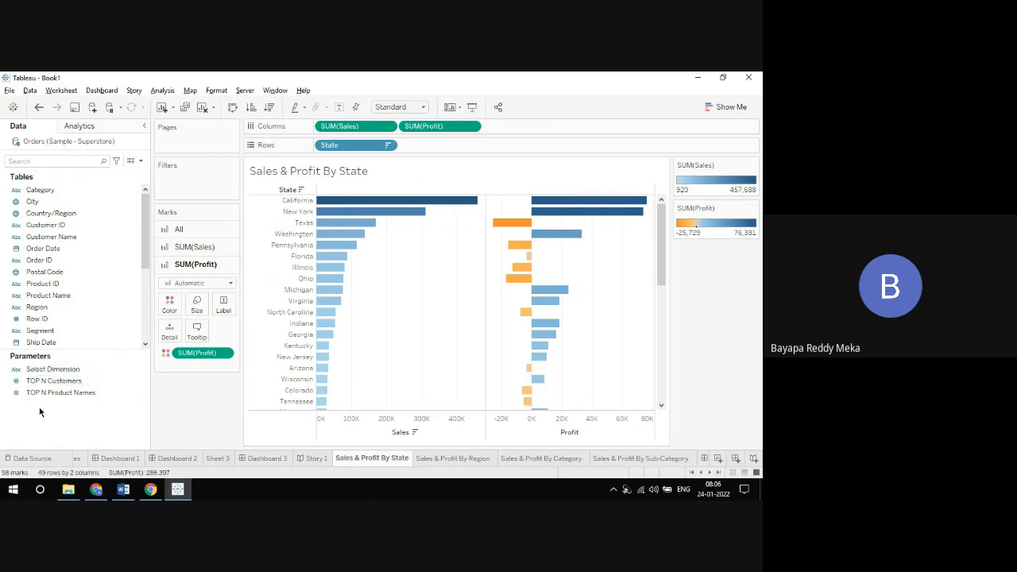
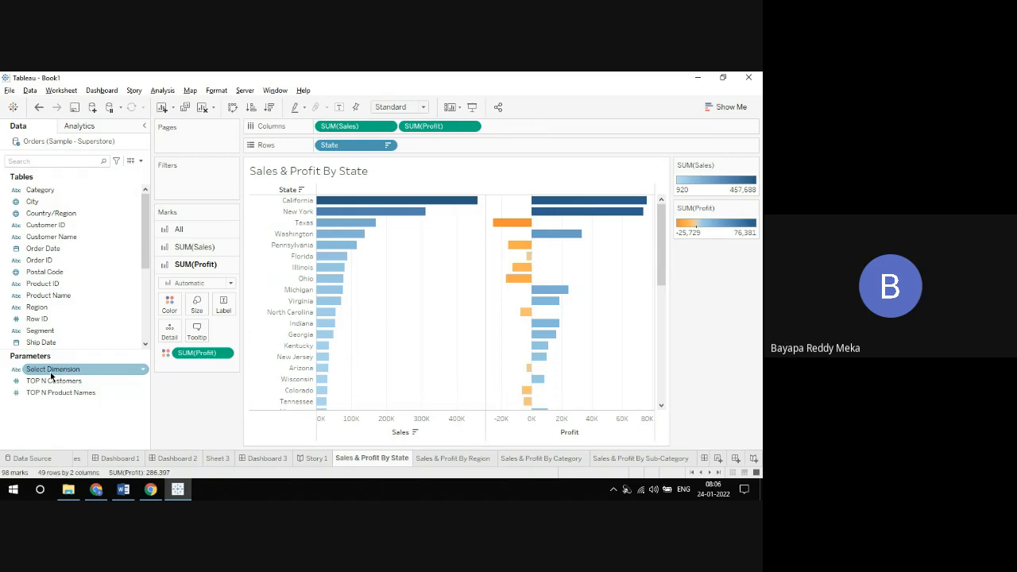
pyautogui.click(141, 162)
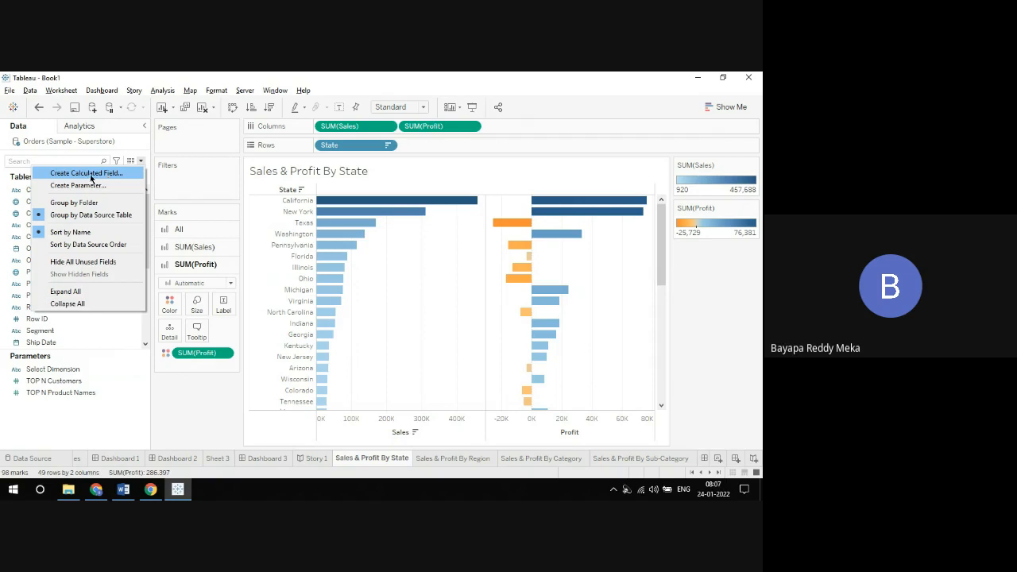
pyautogui.click(144, 149)
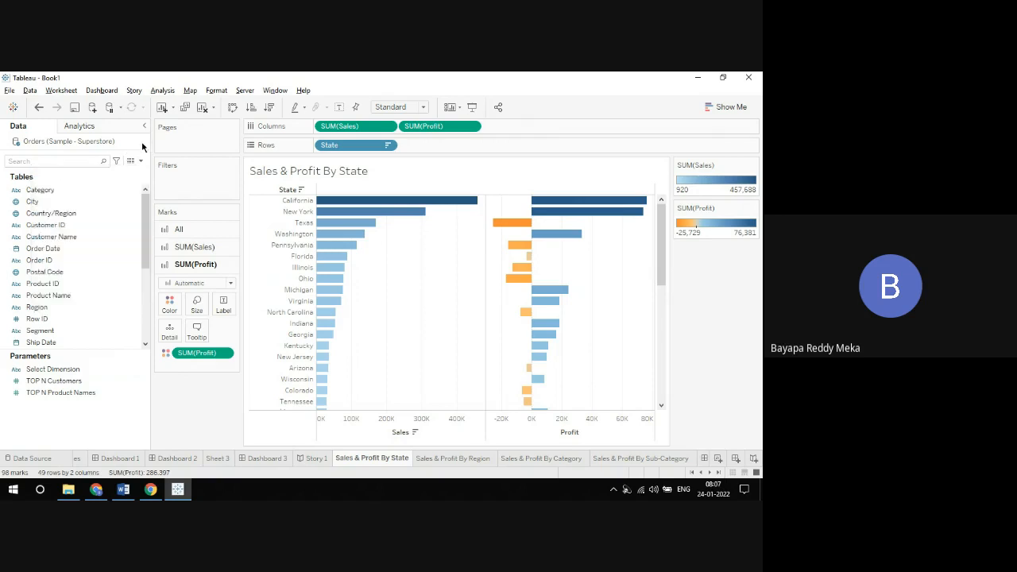
pyautogui.click(166, 92)
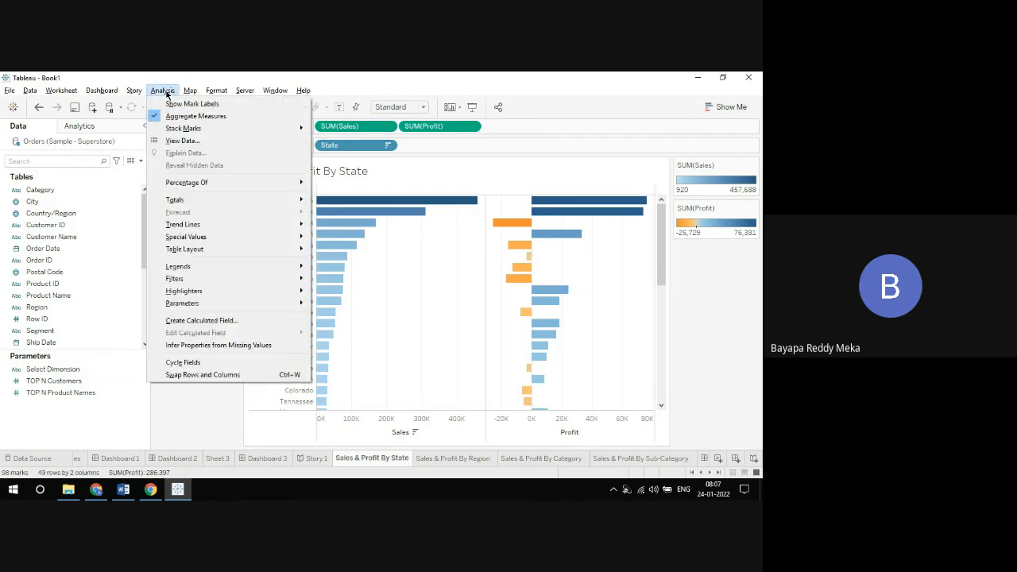
pyautogui.click(164, 92)
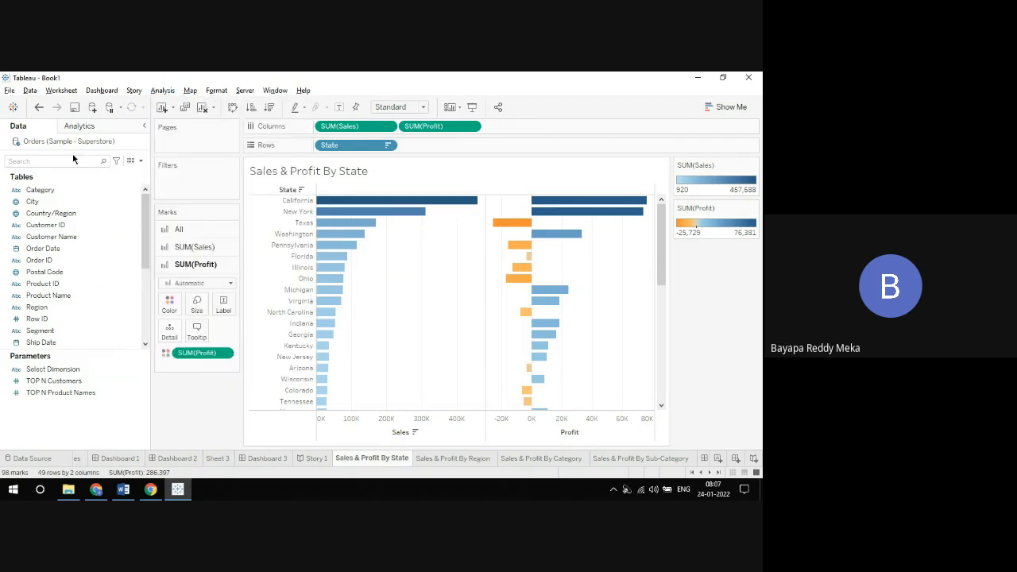
# Step: Start a new calculated field, show the function reference beside the formula area, and make the editor slightly taller
pyautogui.click(163, 92)
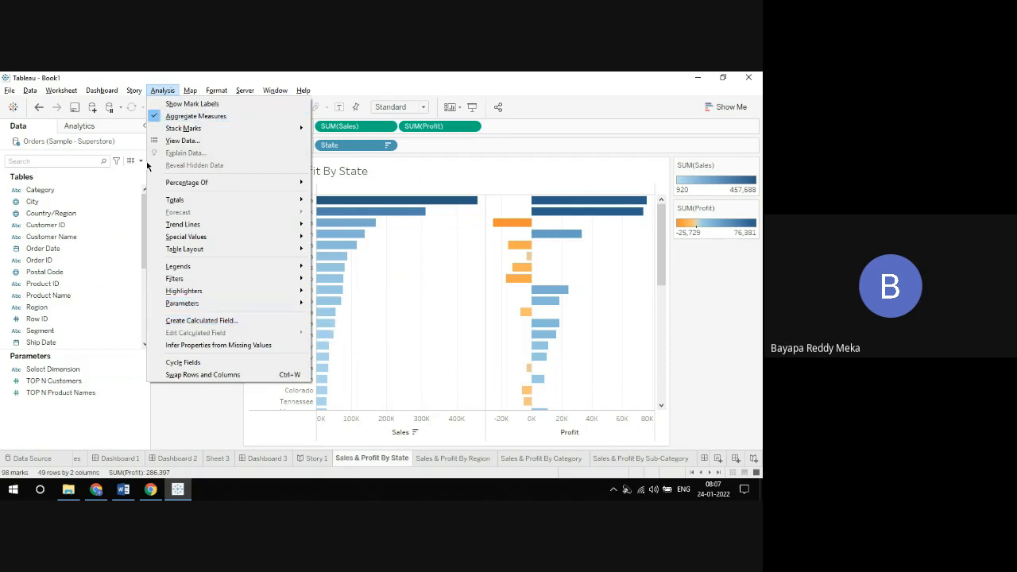
pyautogui.moveTo(182, 304)
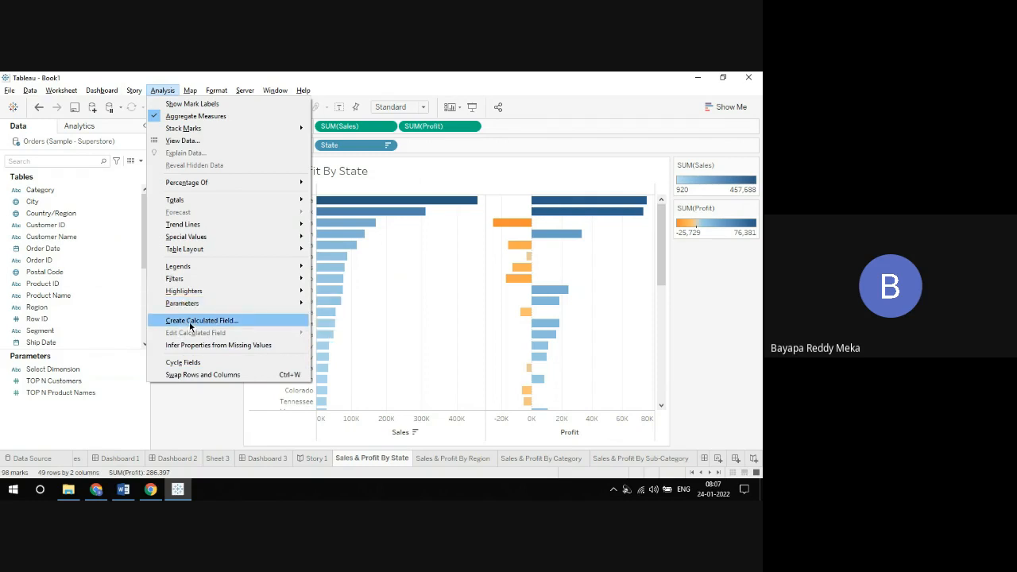
pyautogui.click(191, 326)
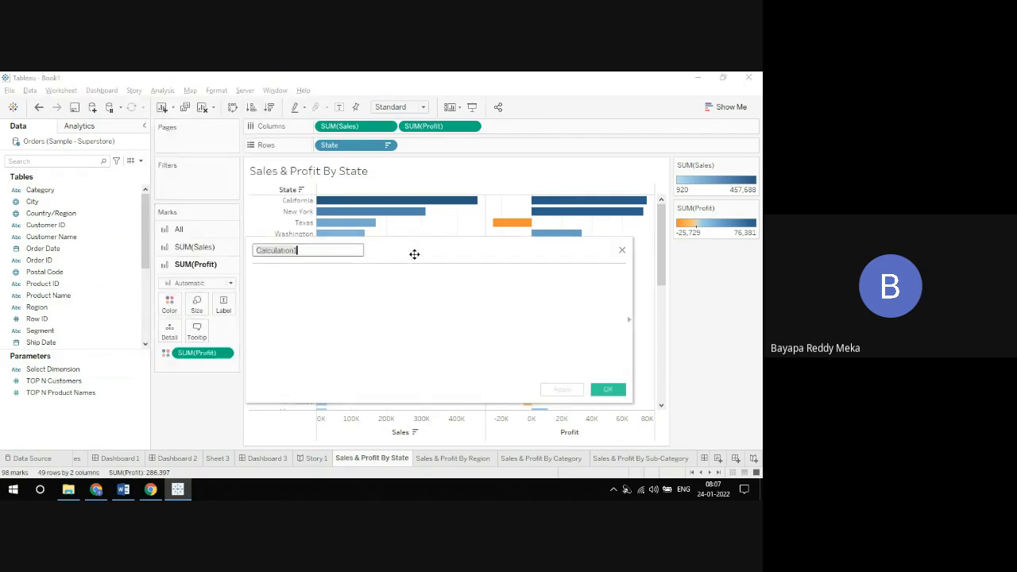
pyautogui.moveTo(413, 254); pyautogui.dragTo(309, 143)
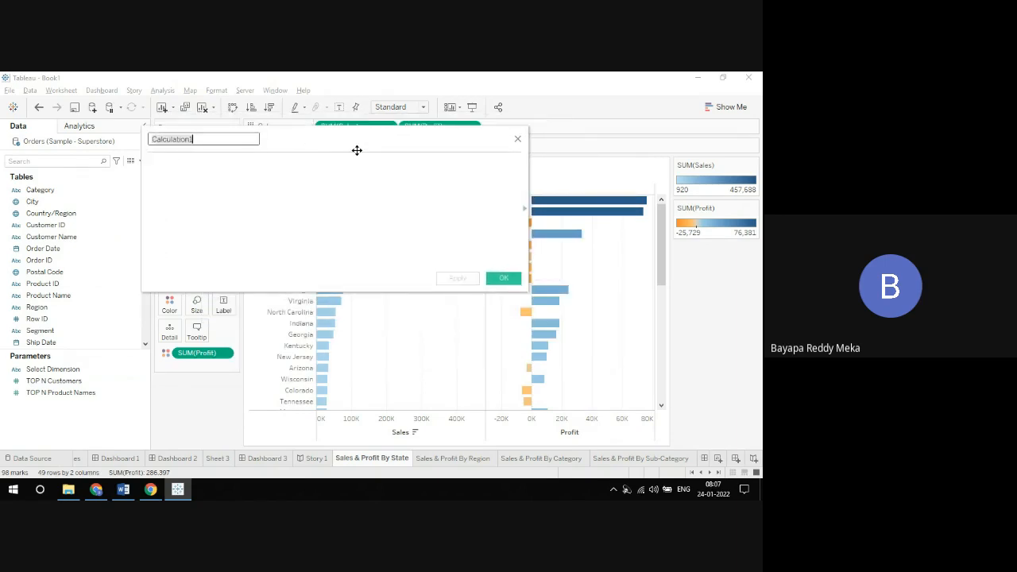
pyautogui.click(524, 208)
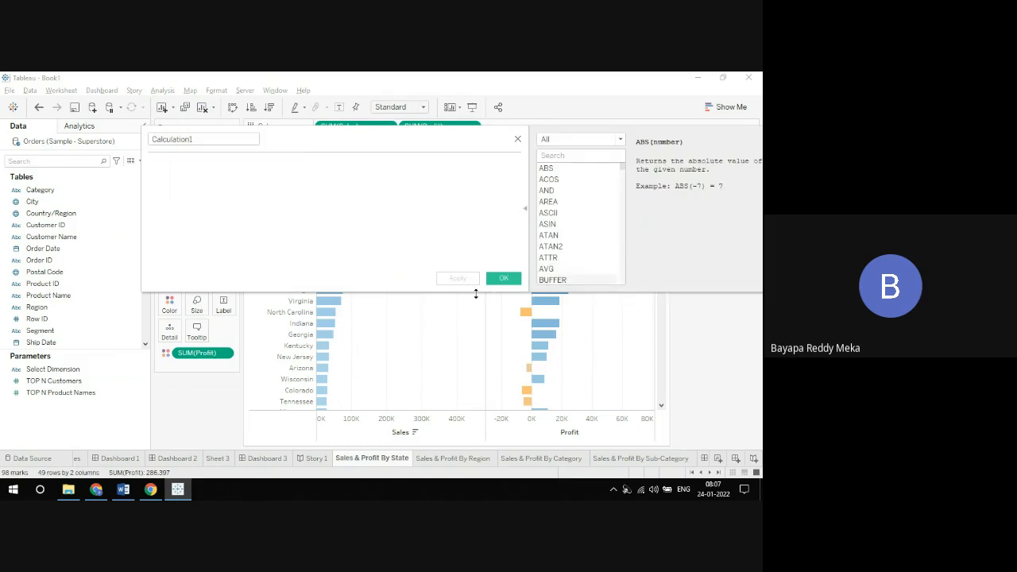
pyautogui.moveTo(475, 294)
pyautogui.mouseDown()
pyautogui.moveTo(476, 334)
pyautogui.moveTo(476, 307)
pyautogui.mouseUp()
# Step: Name the calculated field Select Dimension and place the cursor in its empty formula area
pyautogui.moveTo(355, 141); pyautogui.dragTo(379, 139)
pyautogui.moveTo(268, 142); pyautogui.dragTo(118, 131)
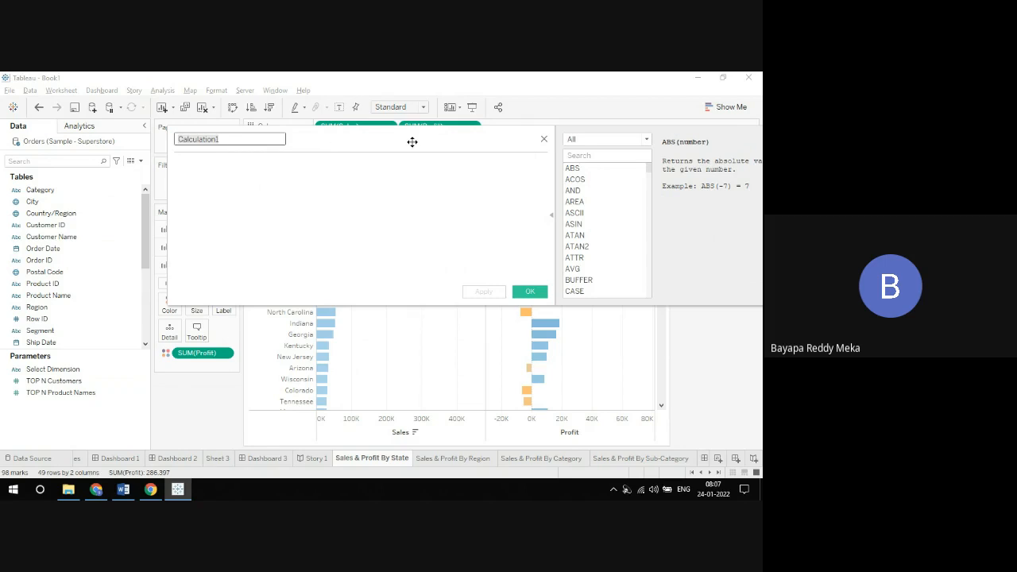
pyautogui.click(319, 179)
pyautogui.moveTo(268, 139); pyautogui.dragTo(163, 138)
pyautogui.press('BackSpace')
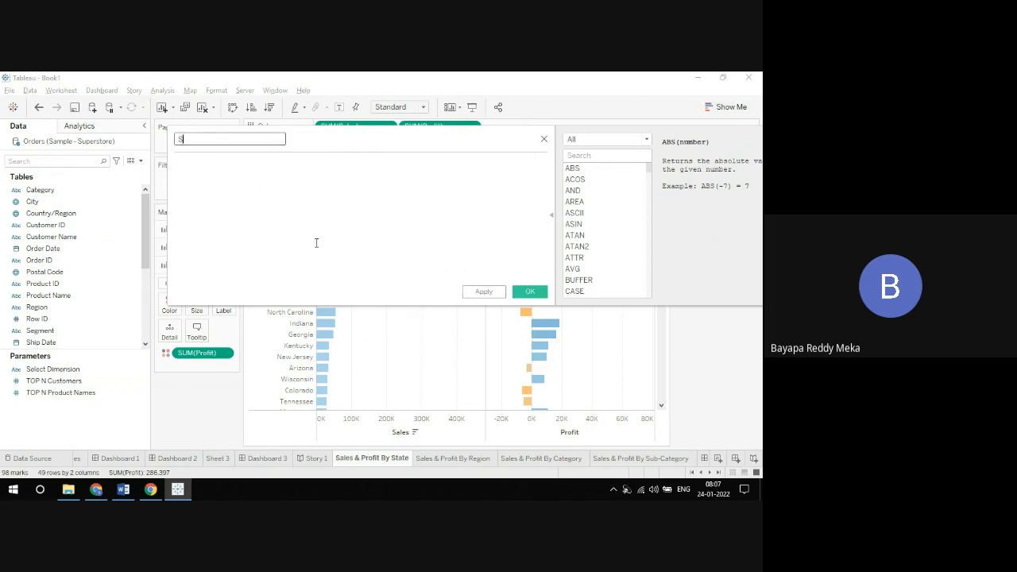
pyautogui.write('Select Dimension')
pyautogui.click(318, 194)
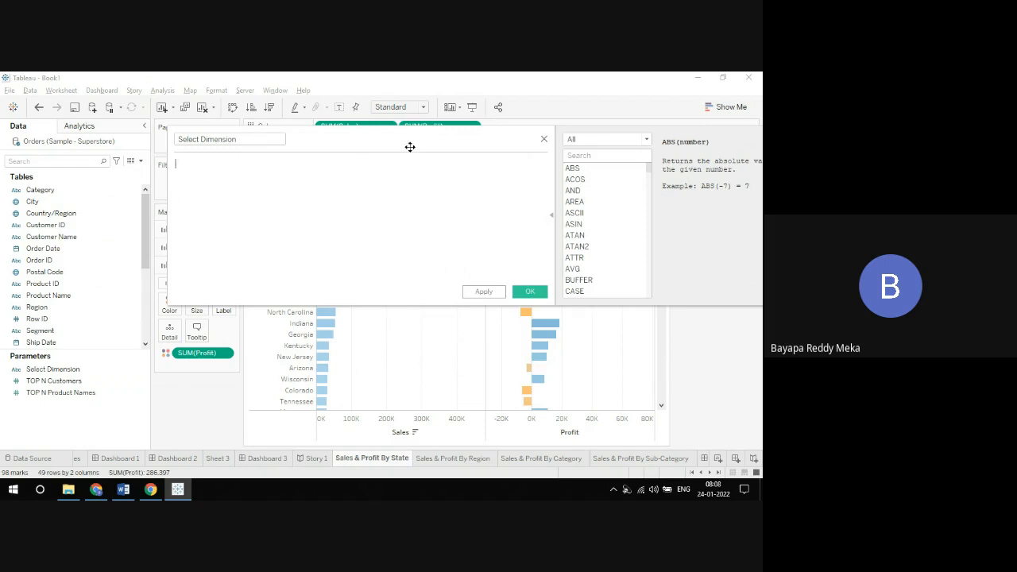
# Step: Hide and show the function reference, and reposition the calculation editor so the whole reference fits on screen
pyautogui.moveTo(429, 141); pyautogui.dragTo(392, 134)
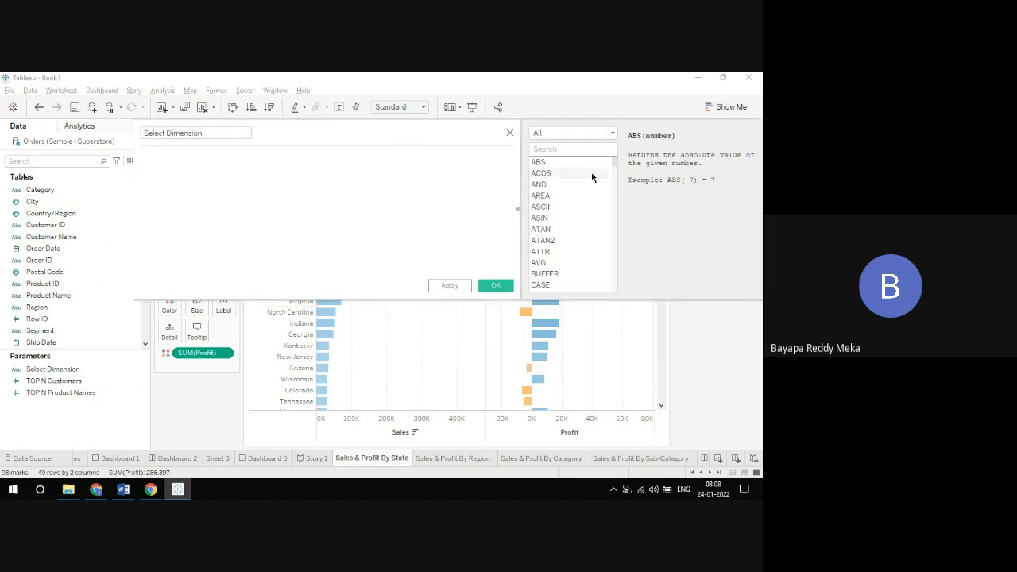
pyautogui.click(517, 209)
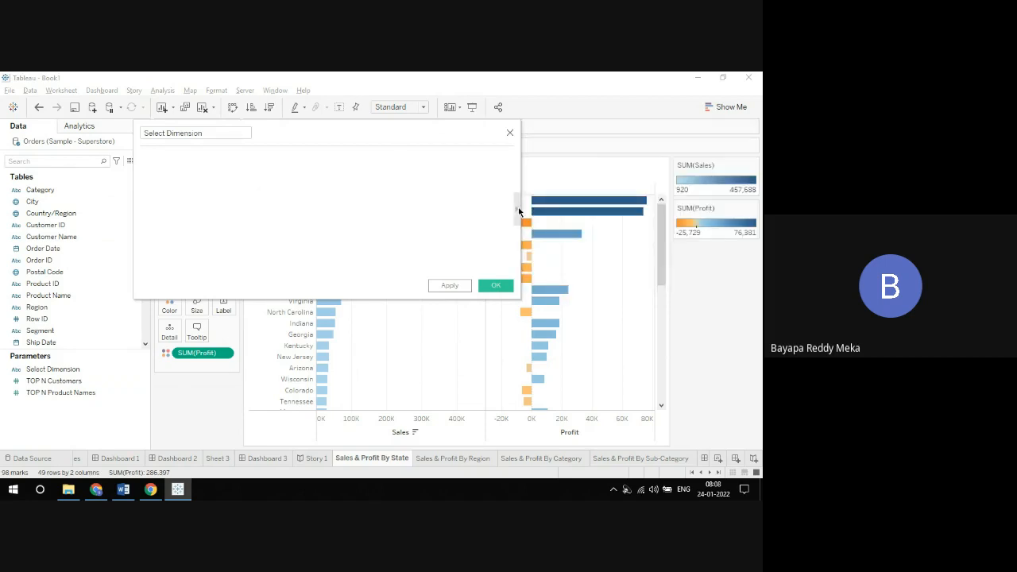
pyautogui.click(517, 207)
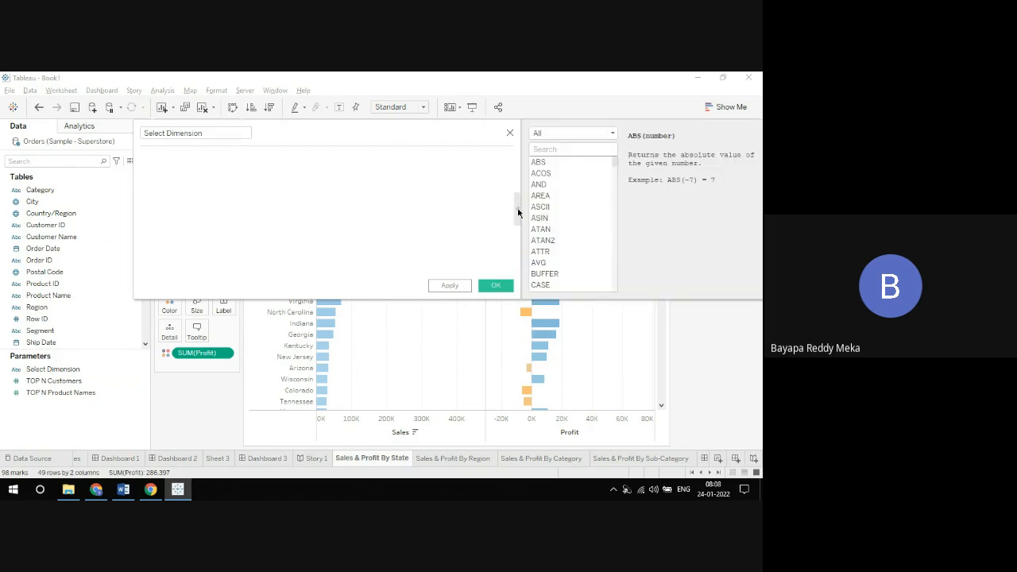
pyautogui.click(518, 212)
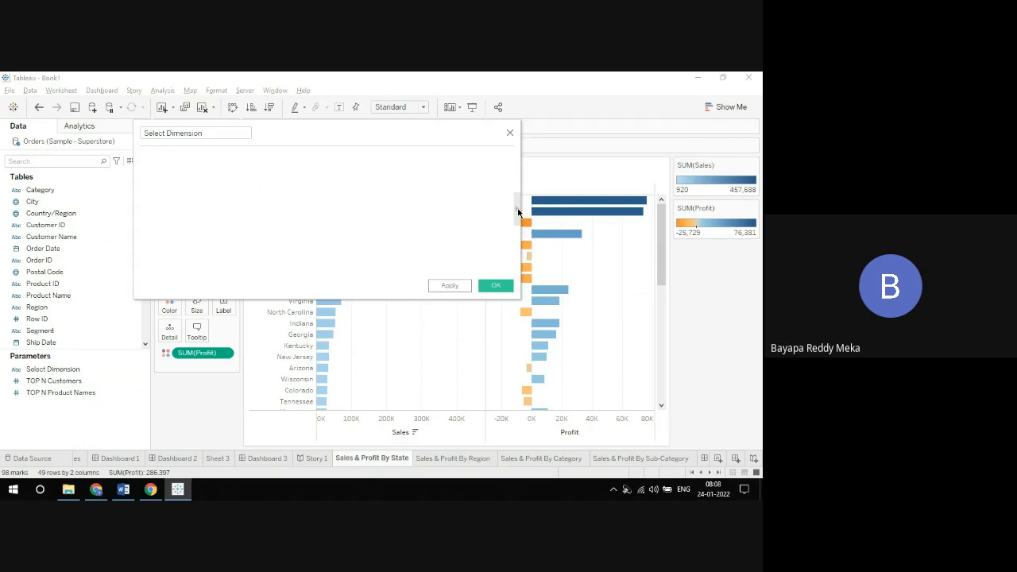
pyautogui.click(518, 212)
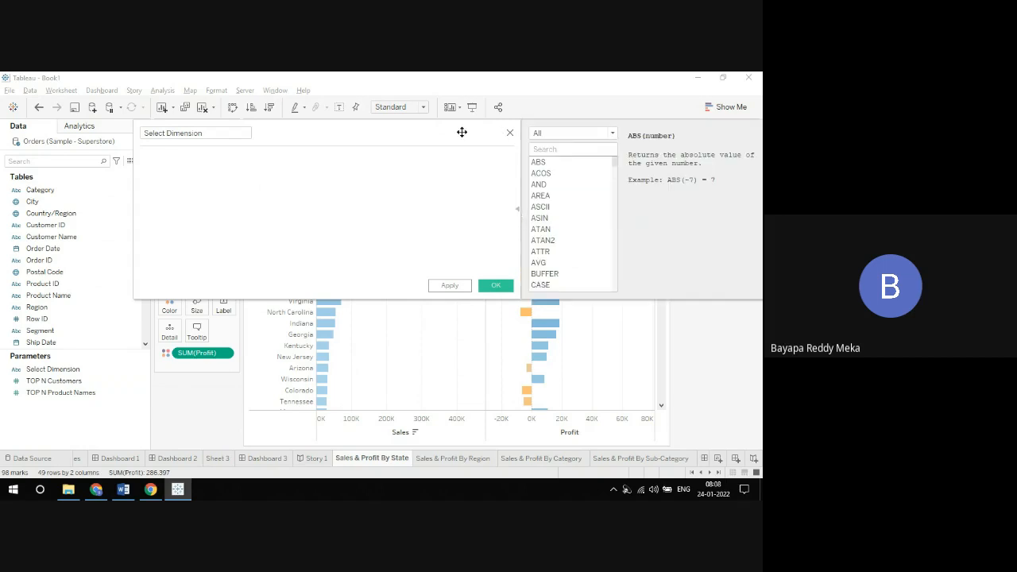
pyautogui.moveTo(463, 131); pyautogui.dragTo(440, 132)
# Step: Browse the function reference by category, going through Number, String, Date, Logical, User and Aggregate functions
pyautogui.click(540, 137)
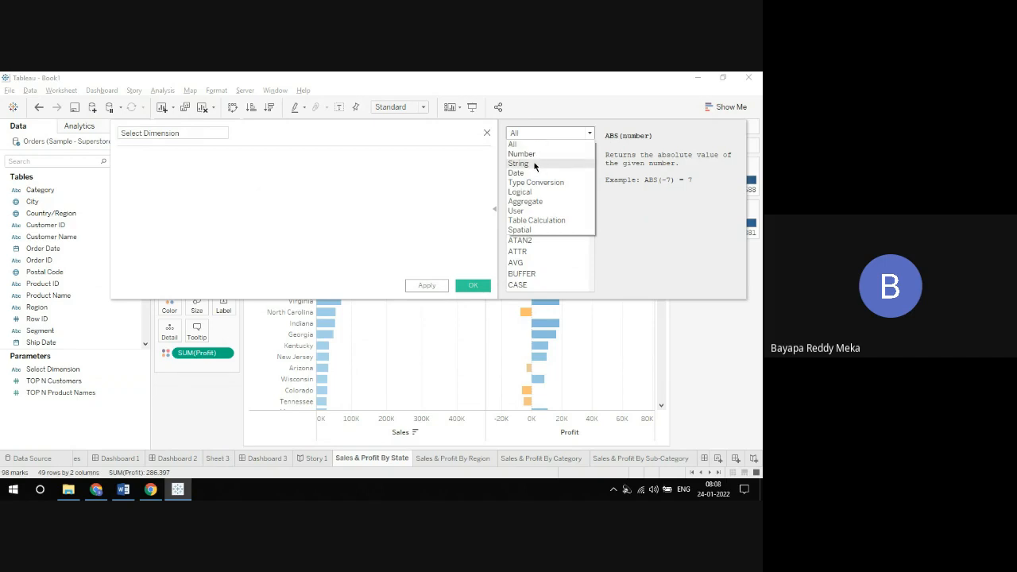
pyautogui.click(533, 155)
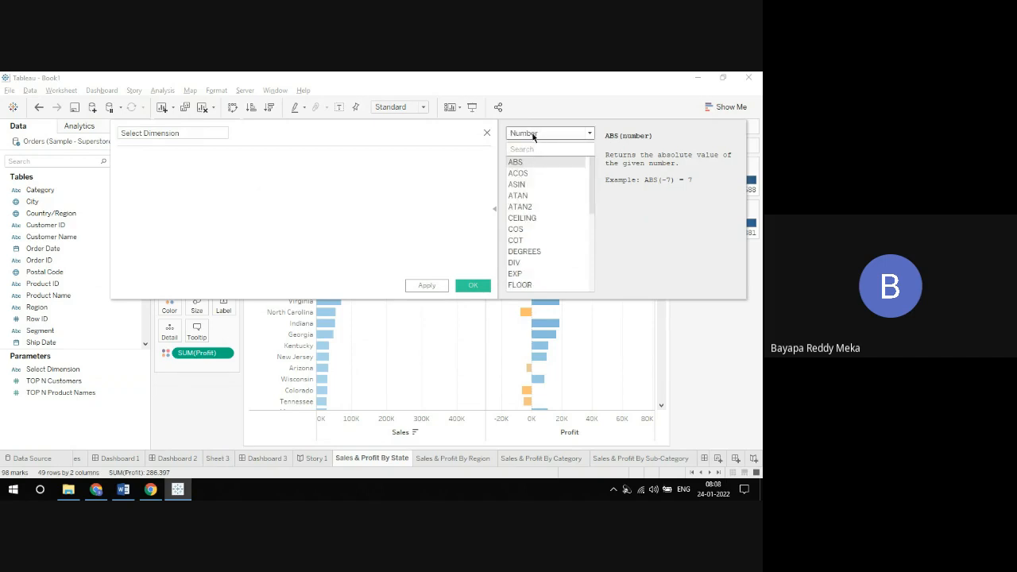
pyautogui.click(532, 136)
pyautogui.click(536, 163)
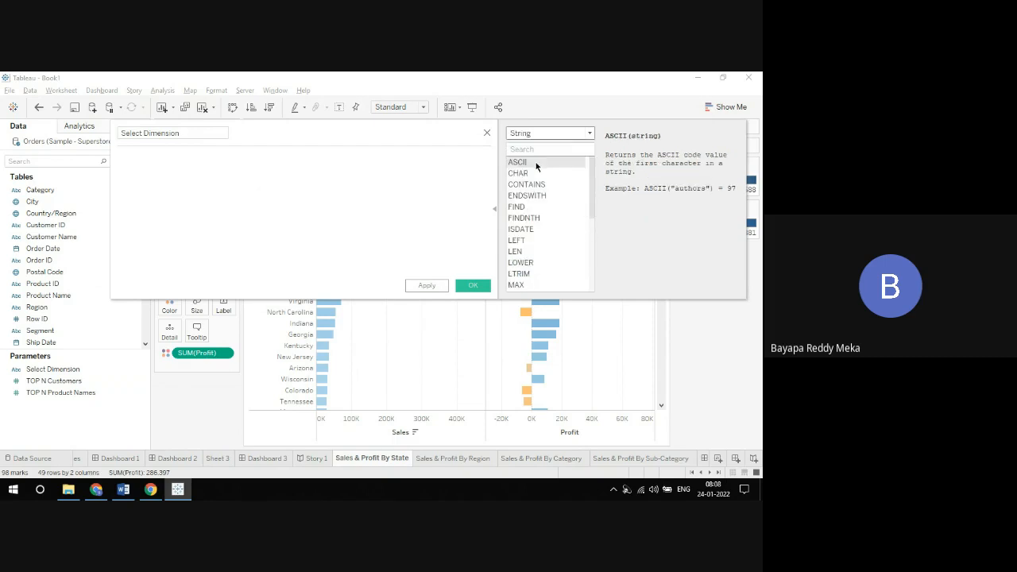
pyautogui.click(536, 137)
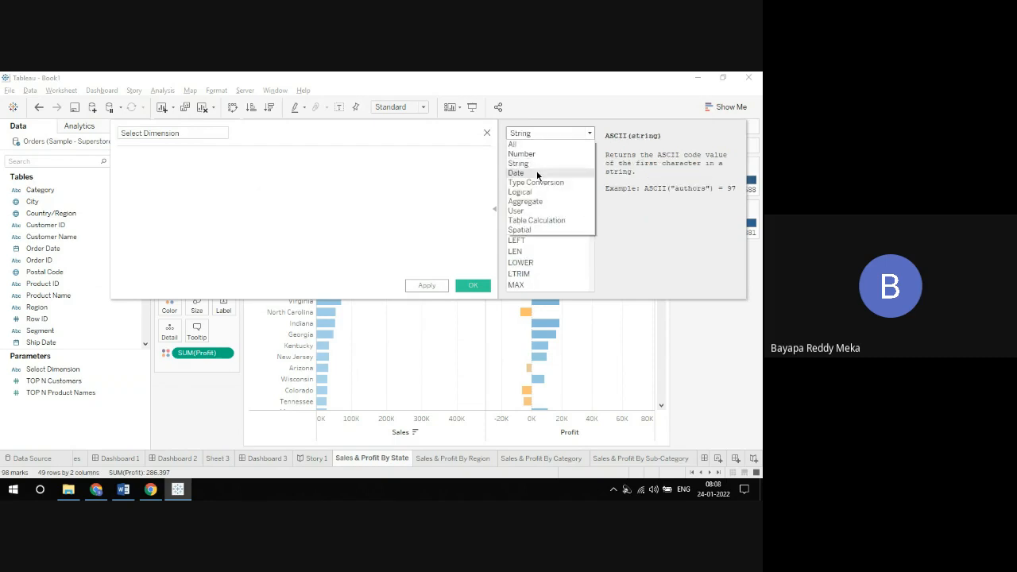
pyautogui.click(537, 174)
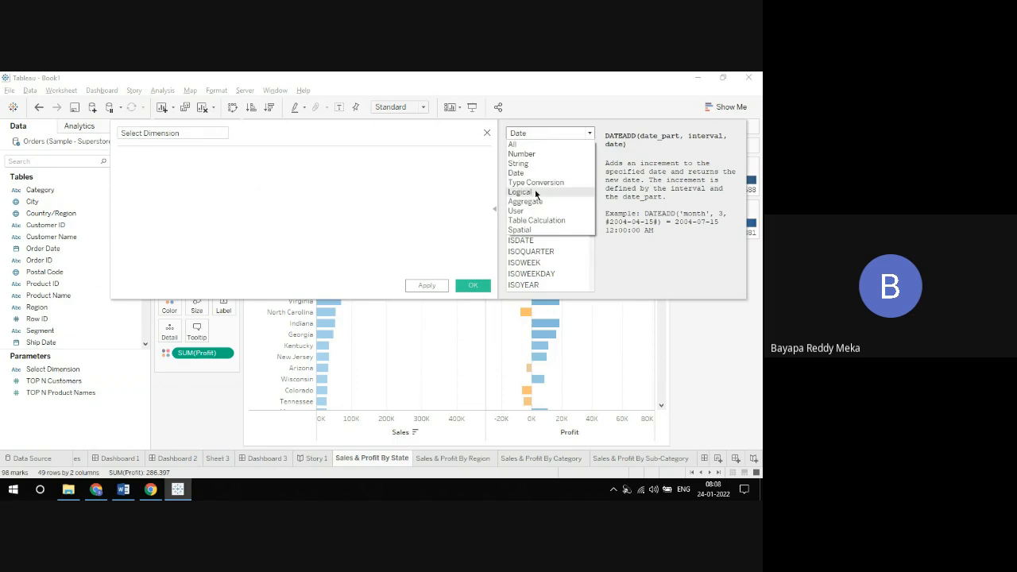
pyautogui.click(535, 190)
pyautogui.click(532, 133)
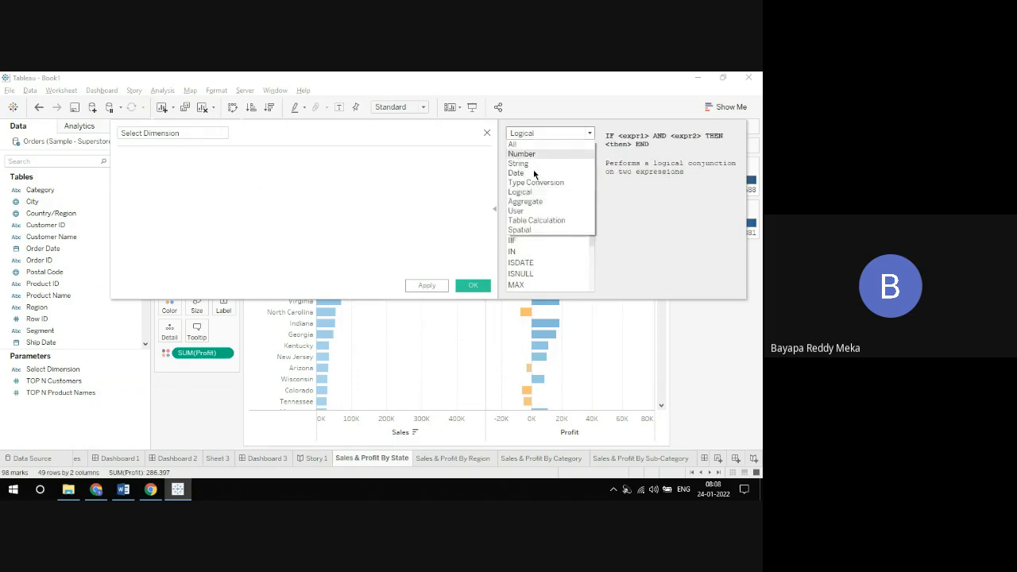
pyautogui.click(531, 211)
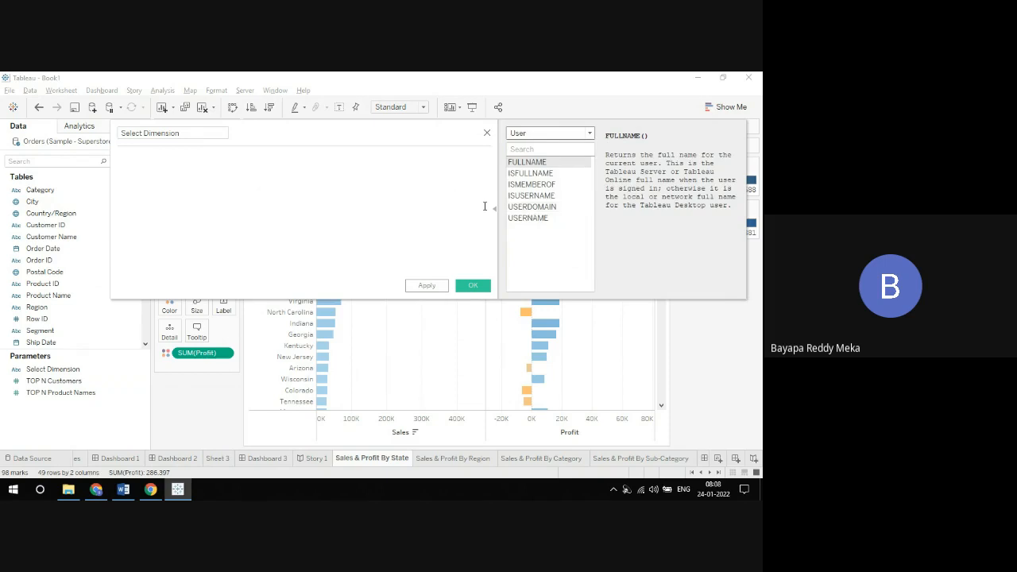
pyautogui.click(539, 134)
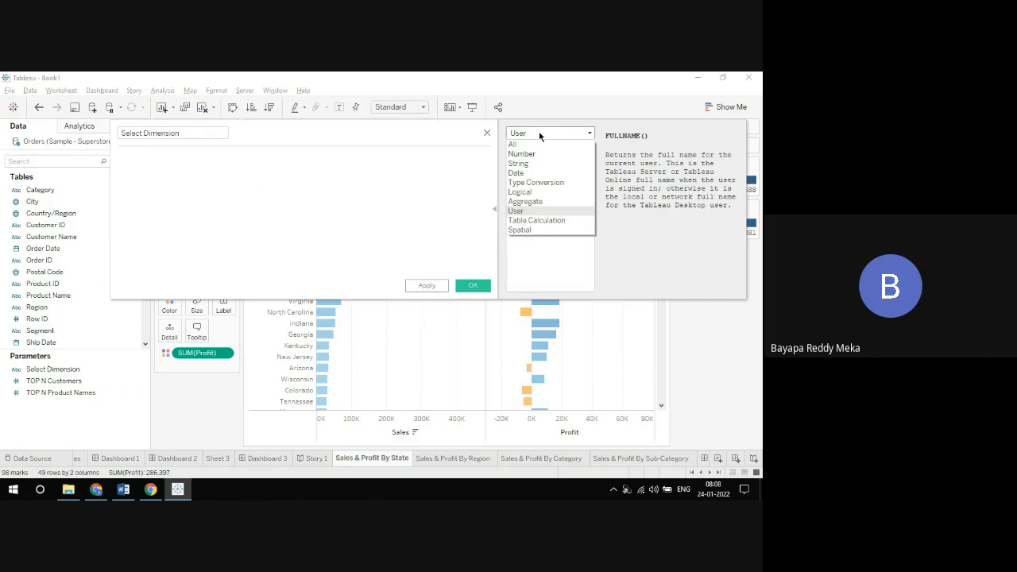
pyautogui.click(521, 202)
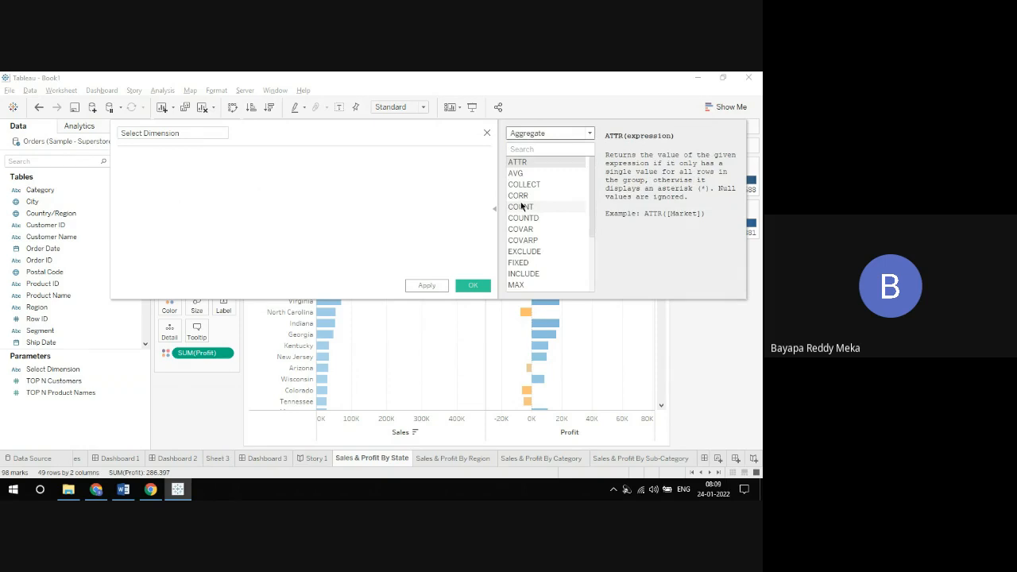
# Step: Read the descriptions of the String functions CONTAINS, FIND, FINDNTH, ISDATE, LEFT and LEN in the function reference
pyautogui.click(542, 134)
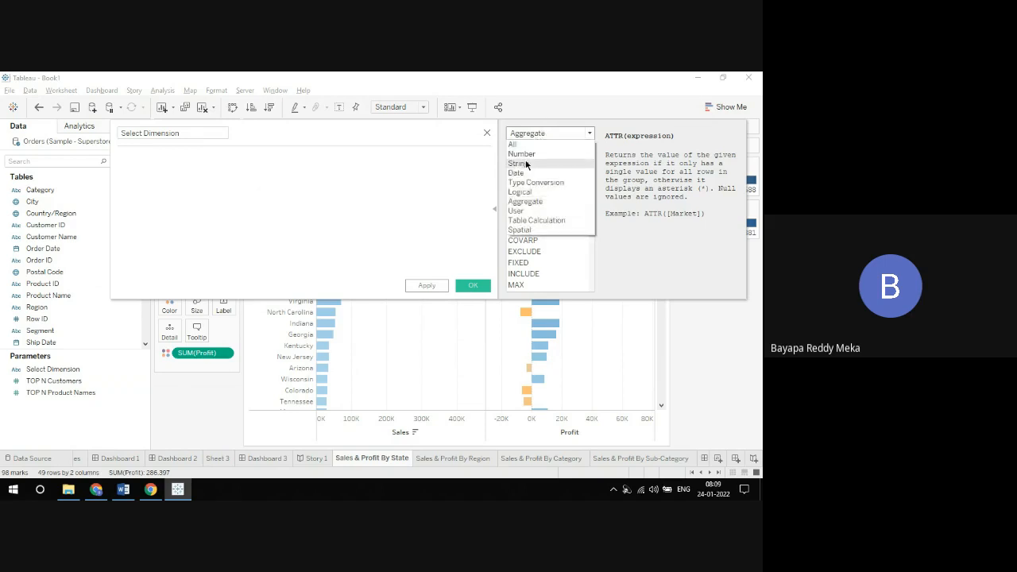
pyautogui.click(526, 164)
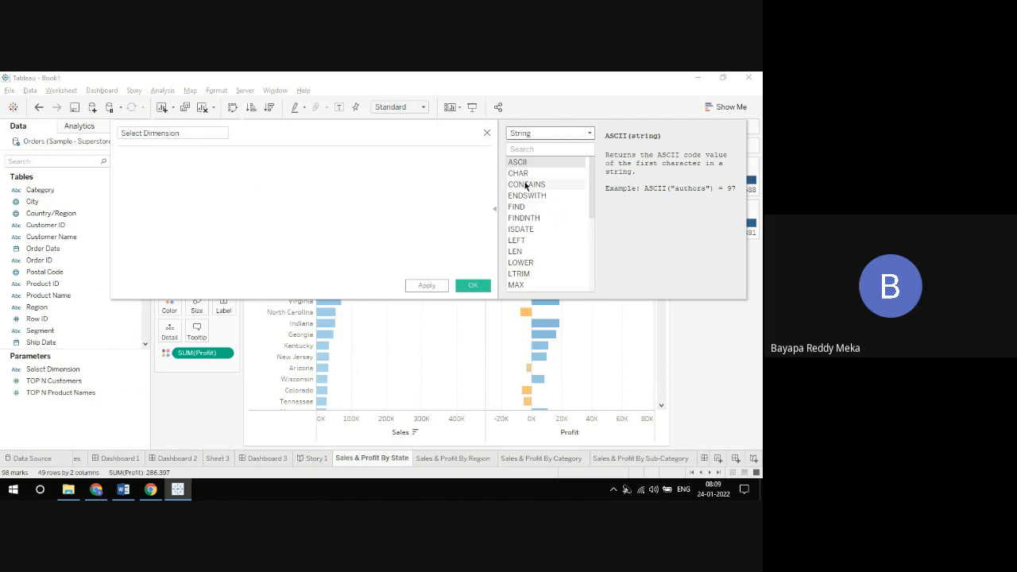
pyautogui.click(525, 184)
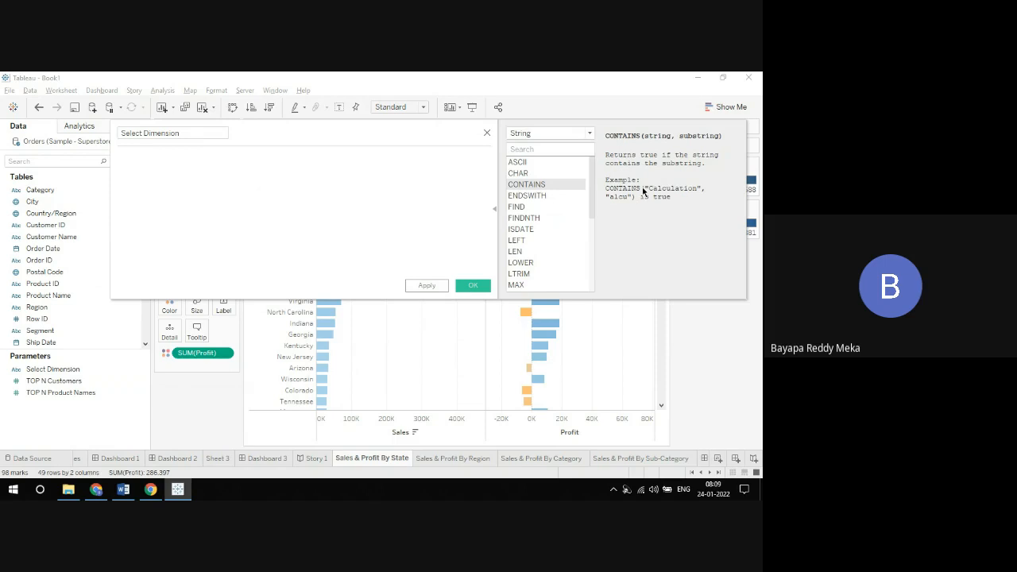
pyautogui.click(545, 205)
pyautogui.click(540, 218)
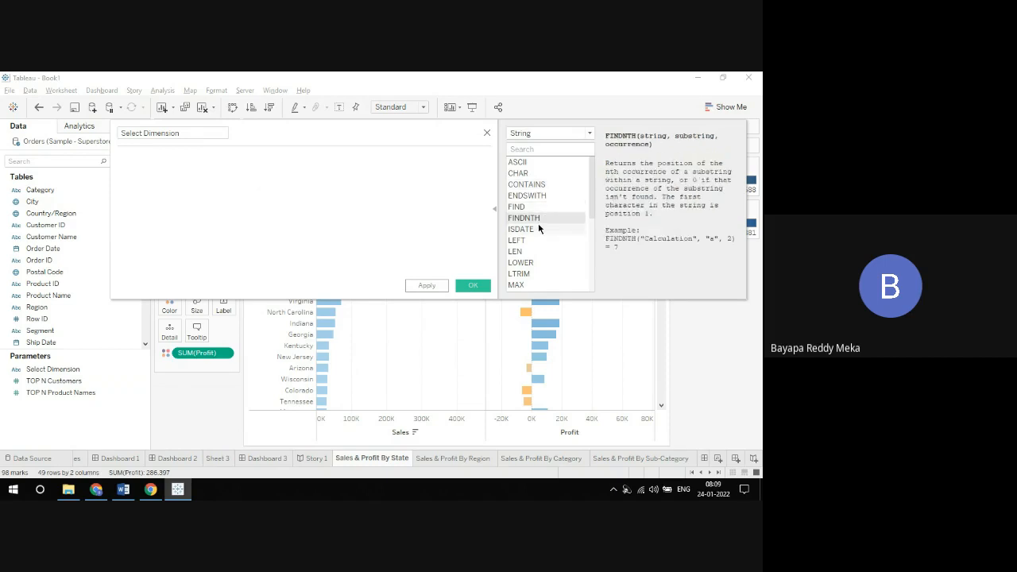
pyautogui.click(538, 229)
pyautogui.click(537, 240)
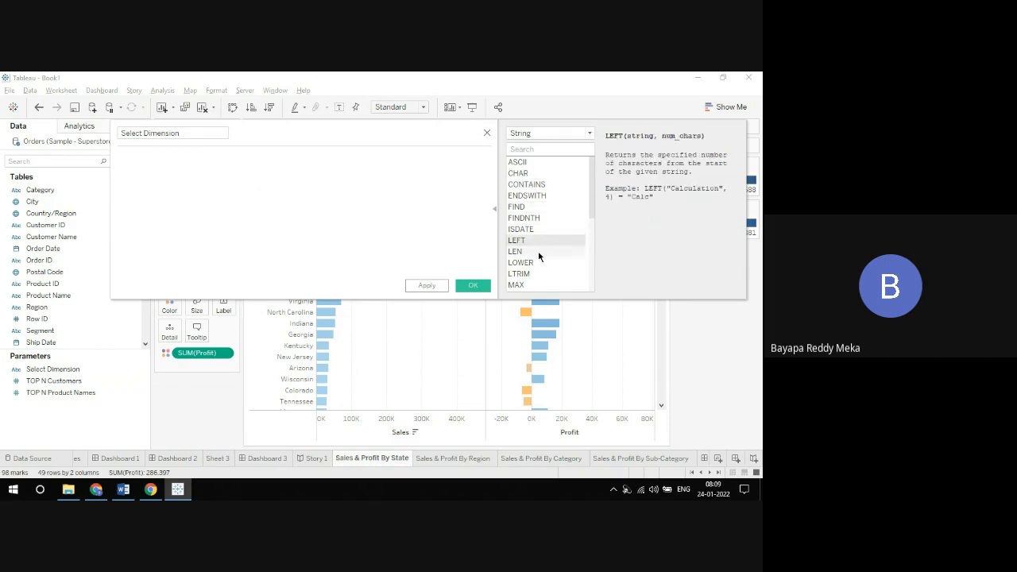
pyautogui.click(538, 253)
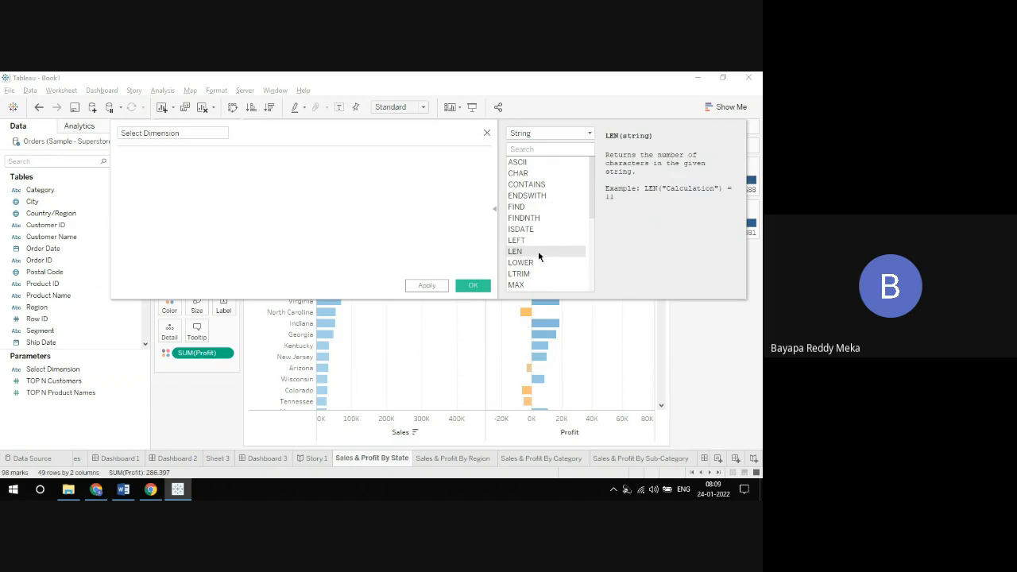
pyautogui.click(537, 238)
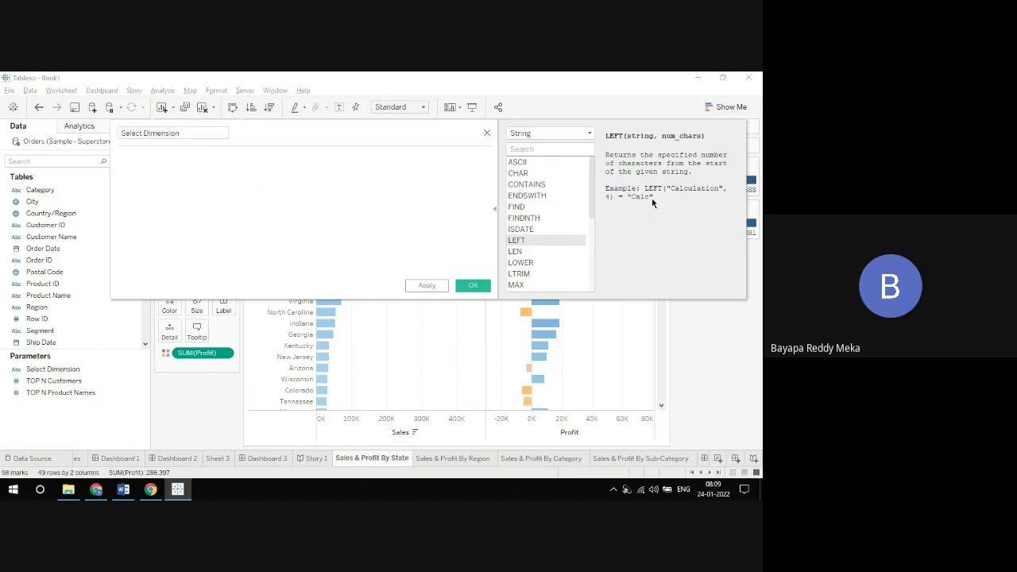
# Step: Hide the function reference and move the Select Dimension editor below the Columns and Rows shelves
pyautogui.click(496, 208)
pyautogui.moveTo(399, 136); pyautogui.dragTo(535, 131)
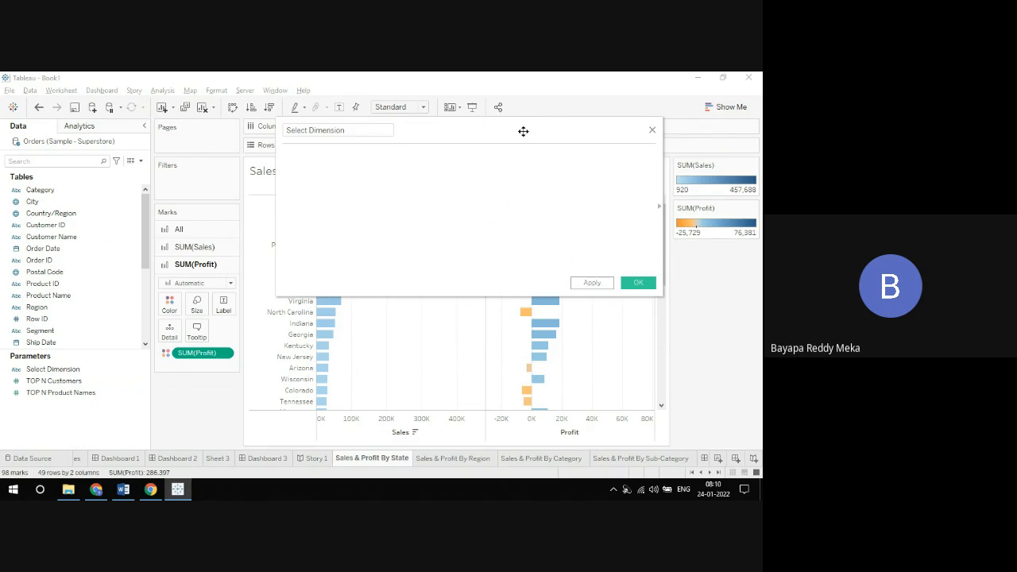
pyautogui.moveTo(523, 131); pyautogui.dragTo(449, 171)
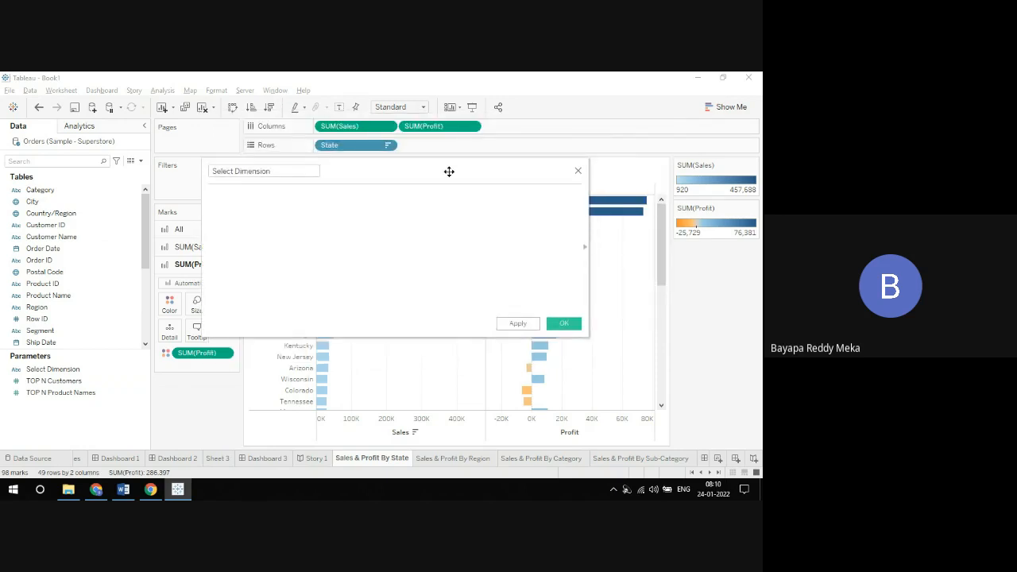
# Step: Start the Select Dimension formula with a CASE statement that evaluates the [Select Dimension] parameter
pyautogui.click(360, 206)
pyautogui.write('case')
pyautogui.press('Return')
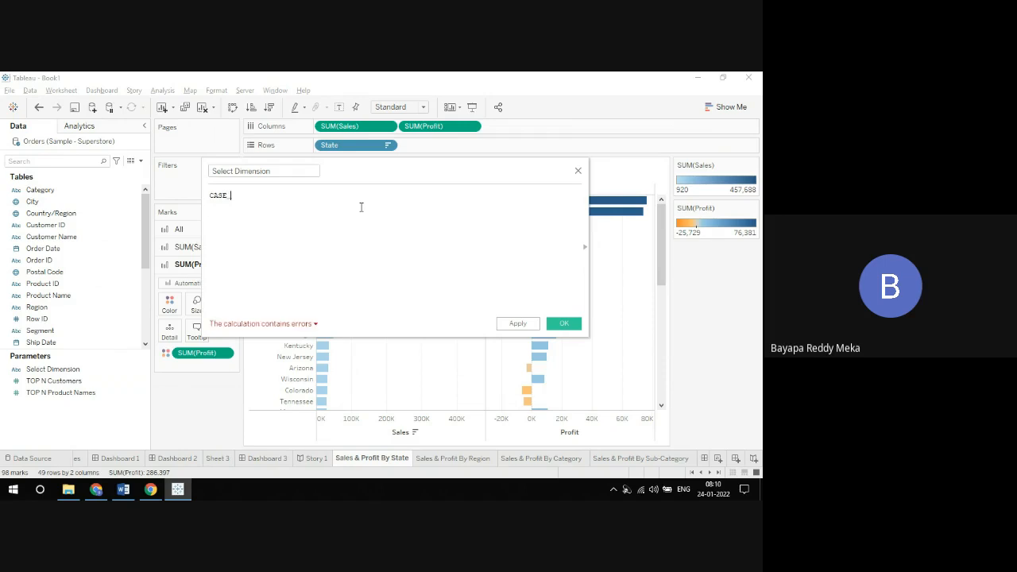
pyautogui.write('sel')
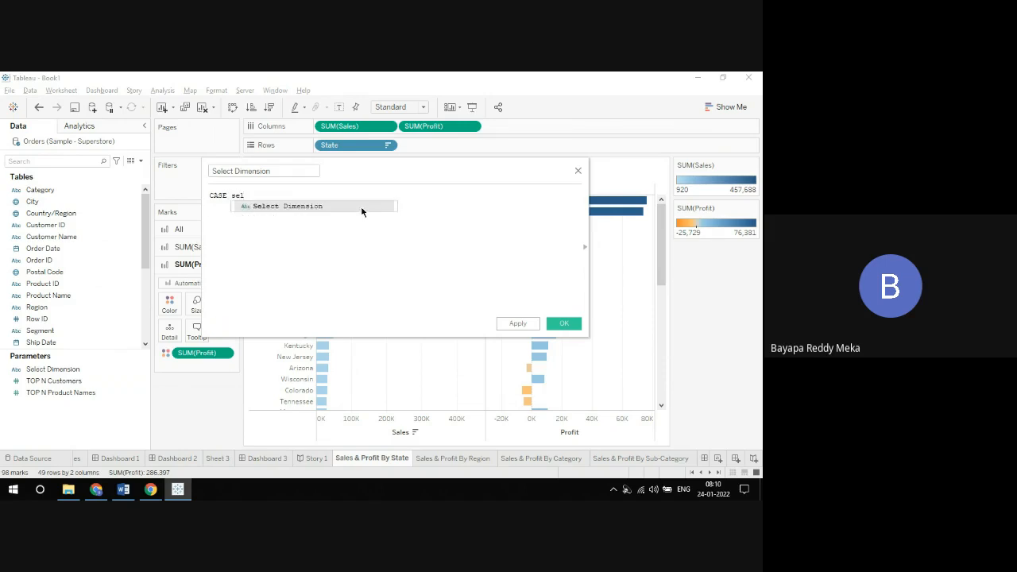
pyautogui.click(362, 209)
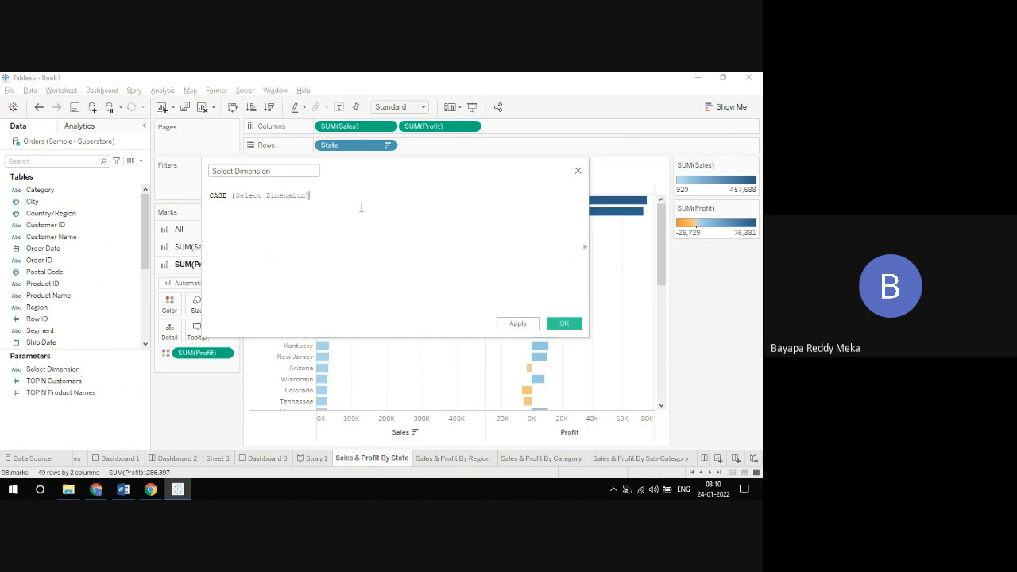
pyautogui.press('Return')
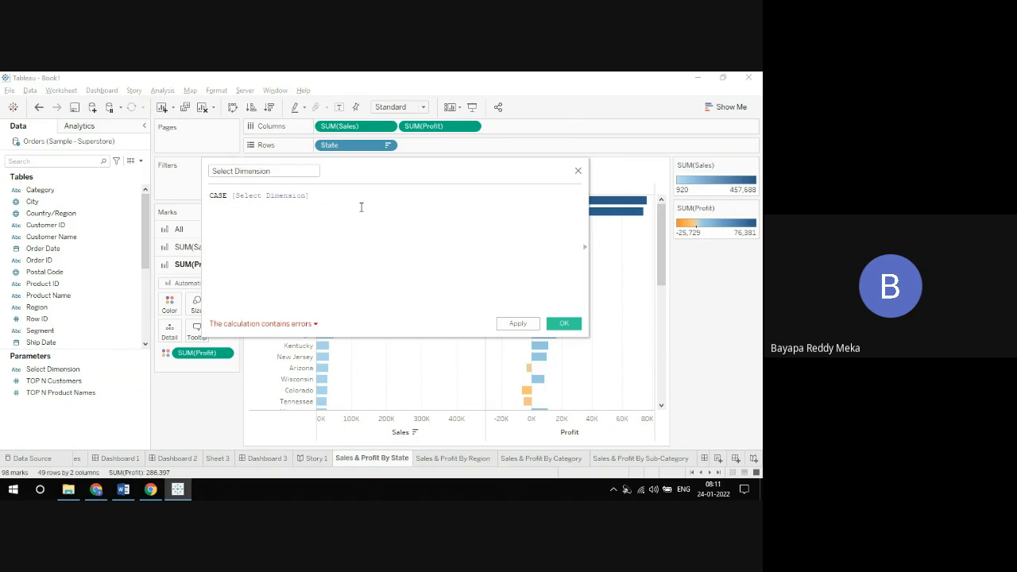
# Step: Below a blank line, add the branch WHEN 'Region' THEN [Region] to the CASE statement
pyautogui.press('Return')
pyautogui.write('WHEN')
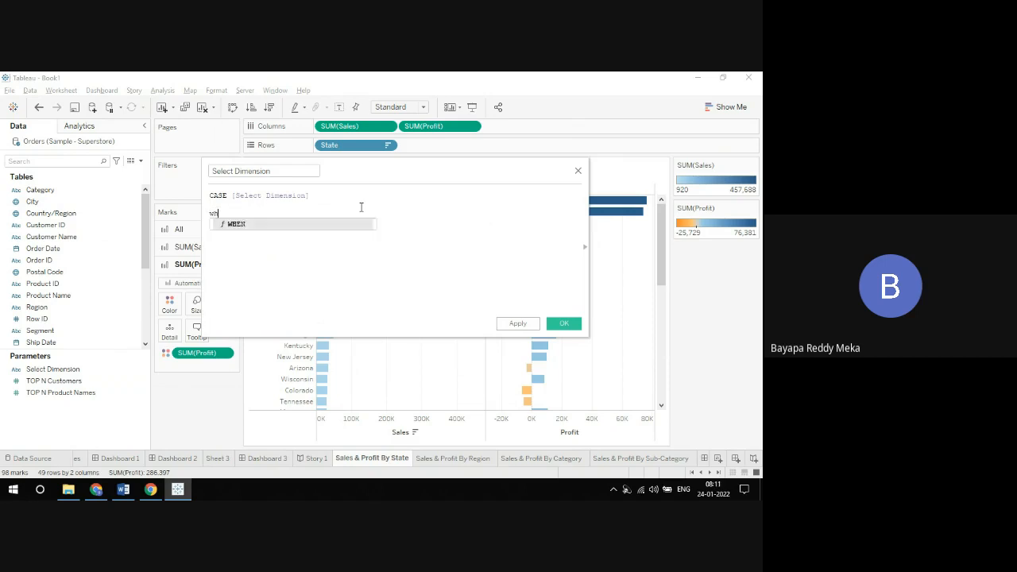
pyautogui.write(" '")
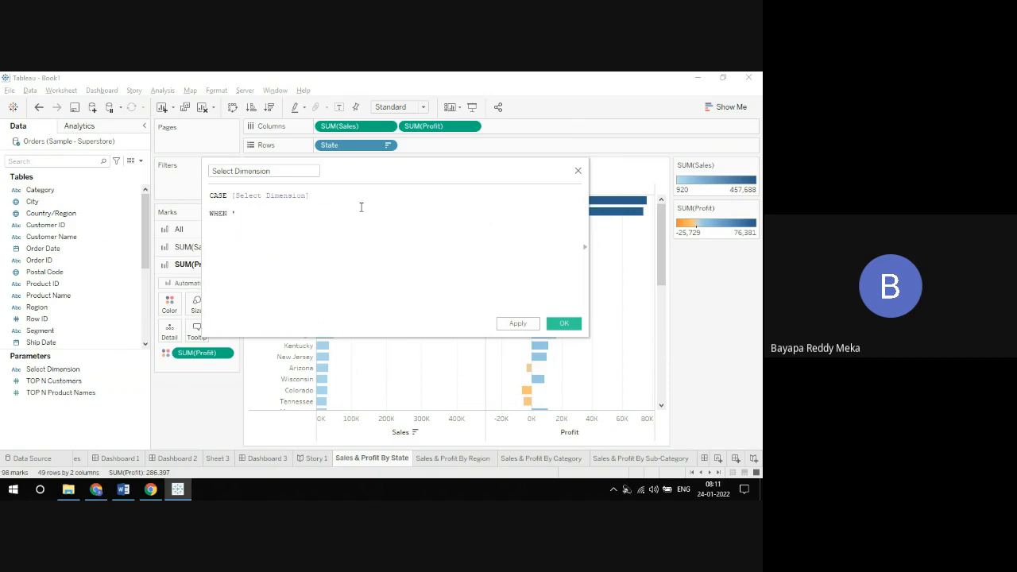
pyautogui.write("Region' THEN re")
pyautogui.press('Return')
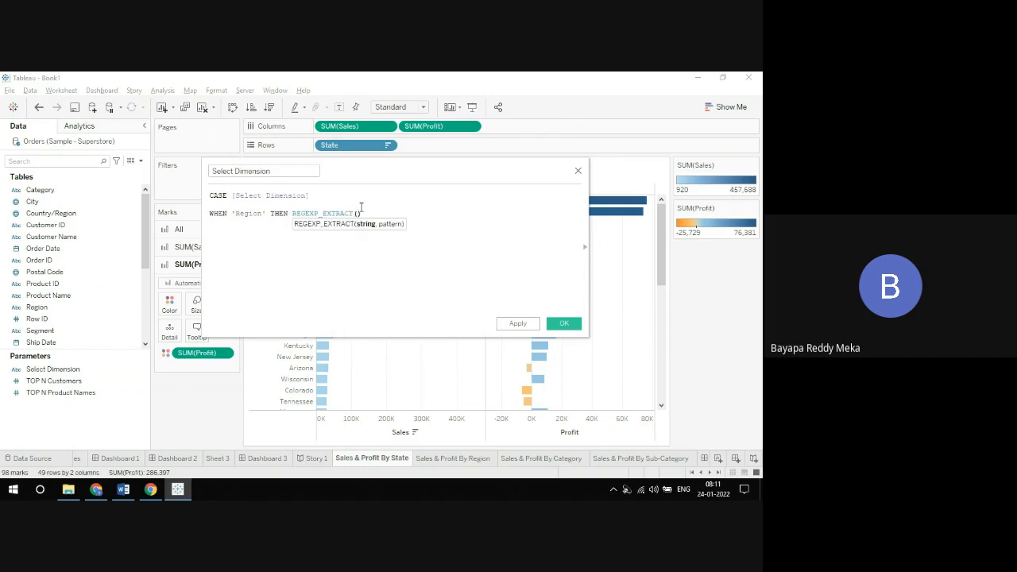
pyautogui.press('BackSpace')
pyautogui.press('BackSpace')
pyautogui.press('BackSpace')
pyautogui.press('BackSpace')
pyautogui.press('BackSpace')
pyautogui.press('BackSpace')
pyautogui.press('BackSpace')
pyautogui.press('BackSpace')
pyautogui.press('BackSpace')
pyautogui.press('BackSpace')
pyautogui.press('BackSpace')
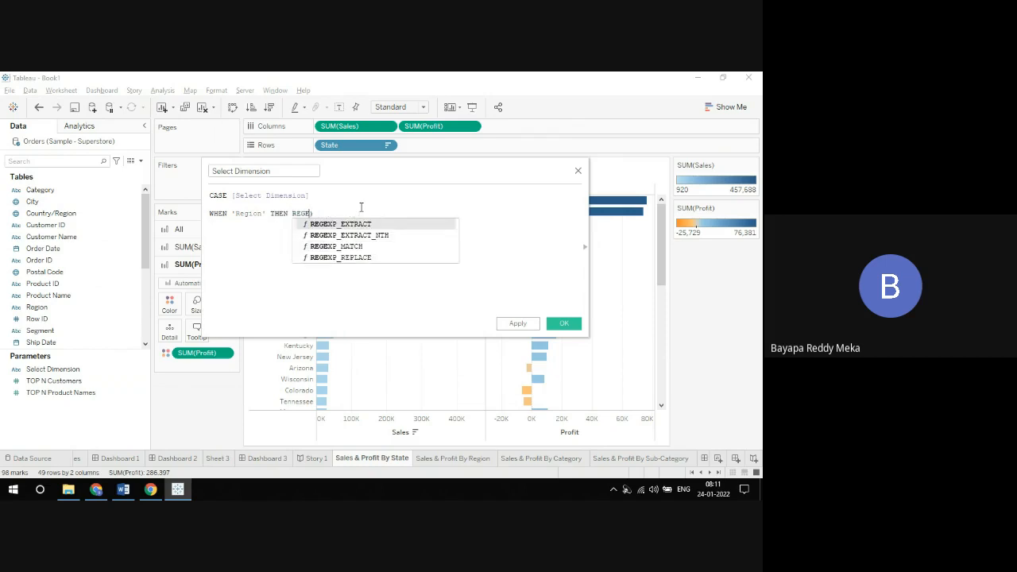
pyautogui.press('BackSpace')
pyautogui.press('Return')
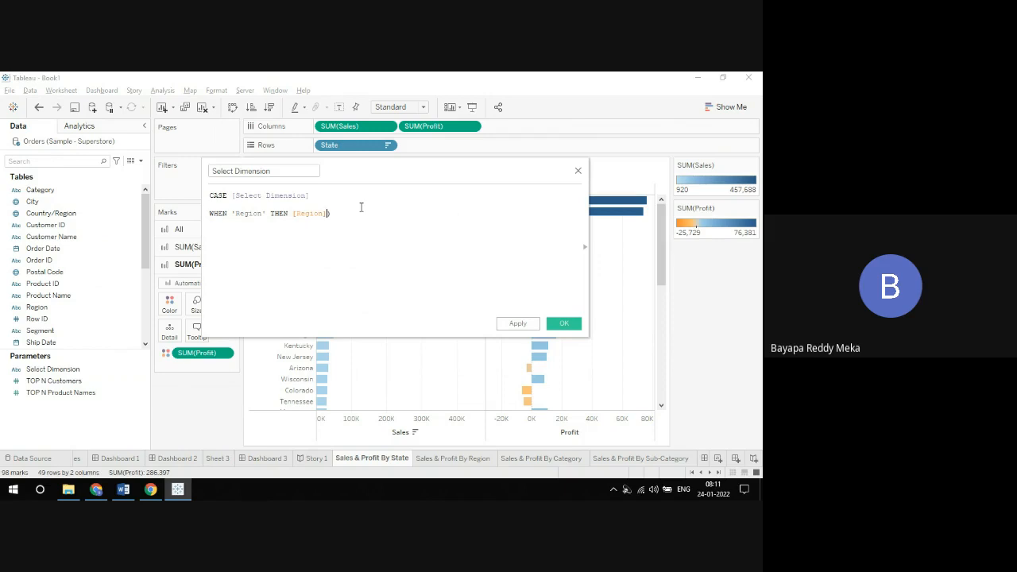
pyautogui.press('Delete')
# Step: Add the branch WHEN 'State' THEN [State] on the line below the Region branch
pyautogui.press('Return')
pyautogui.write("WHEN 'State' th")
pyautogui.press('Return')
pyautogui.write('s')
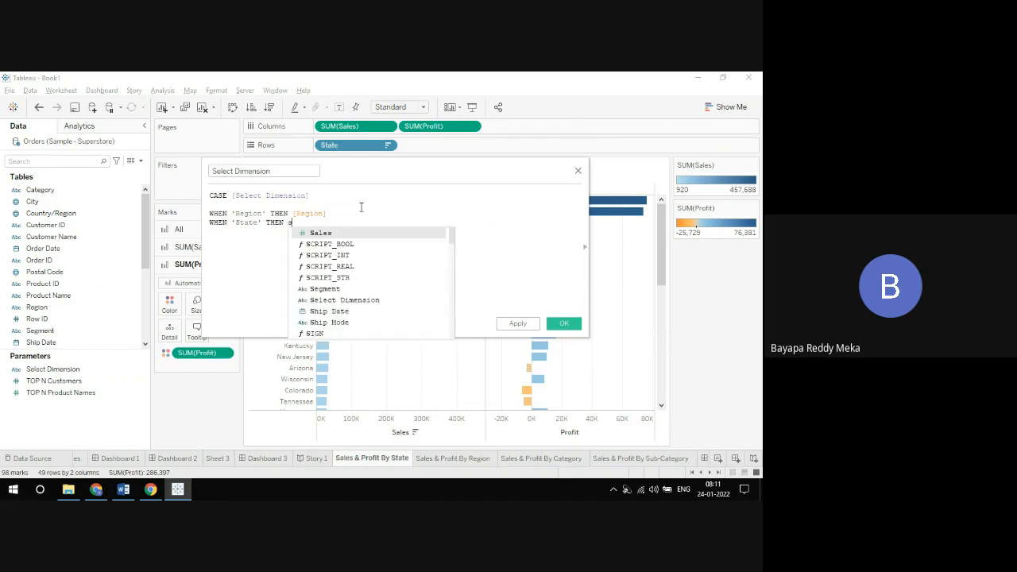
pyautogui.write('ta')
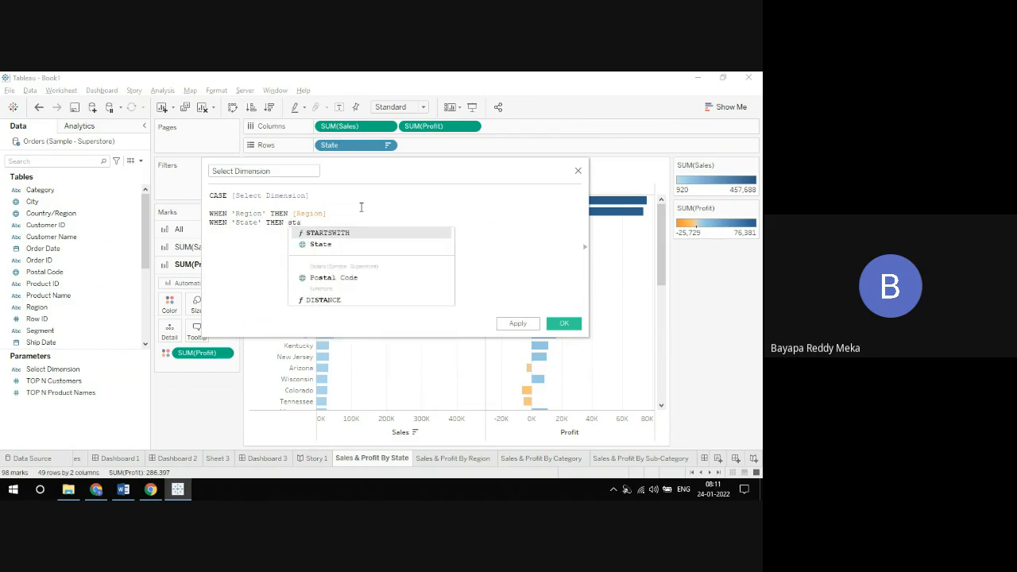
pyautogui.press('Down')
pyautogui.press('Return')
pyautogui.press('Return')
# Step: Add the branch WHEN 'City' THEN [City] on the line below the State branch
pyautogui.write('wh')
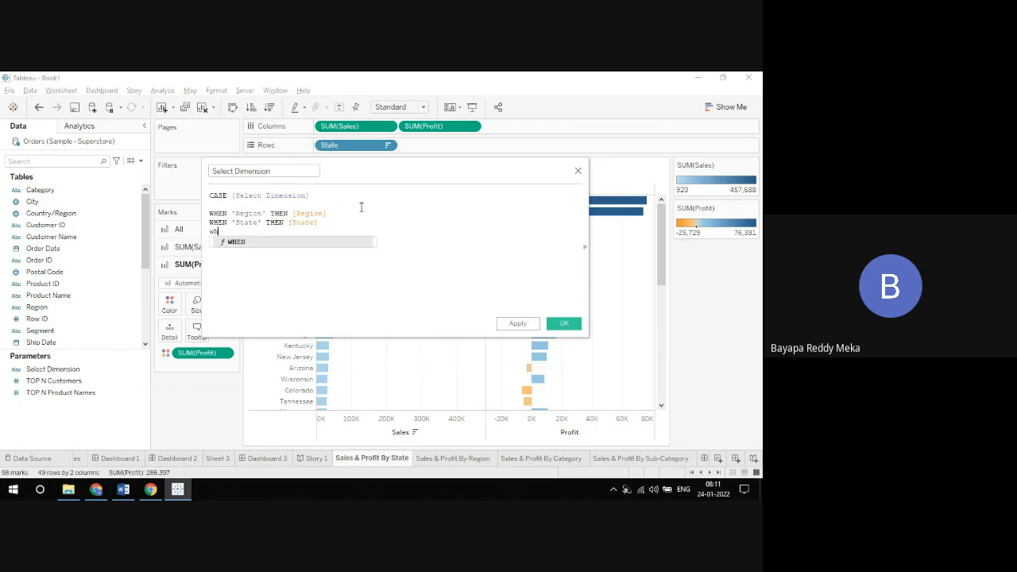
pyautogui.press('Return')
pyautogui.write("'Ci")
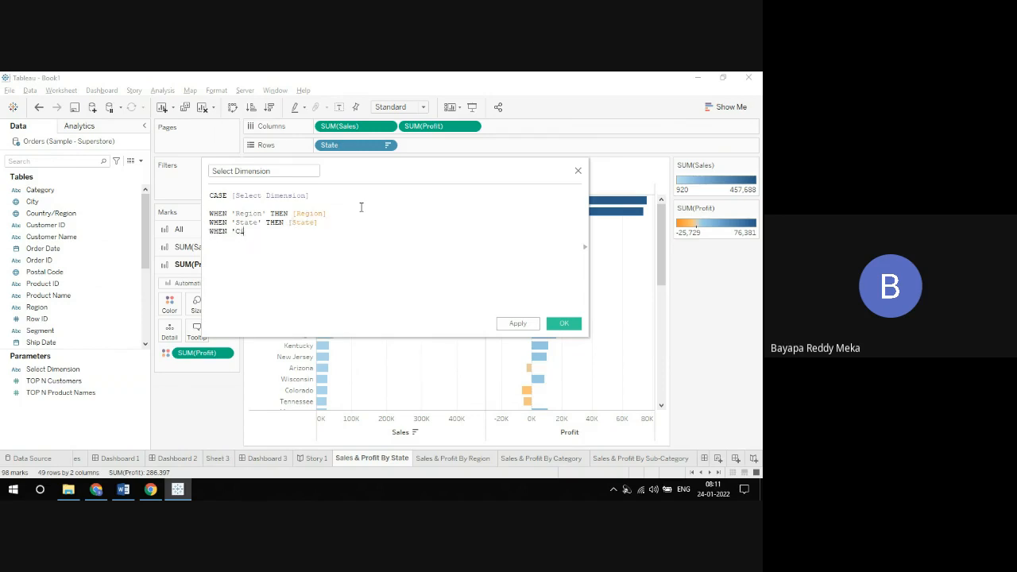
pyautogui.write("ty' th")
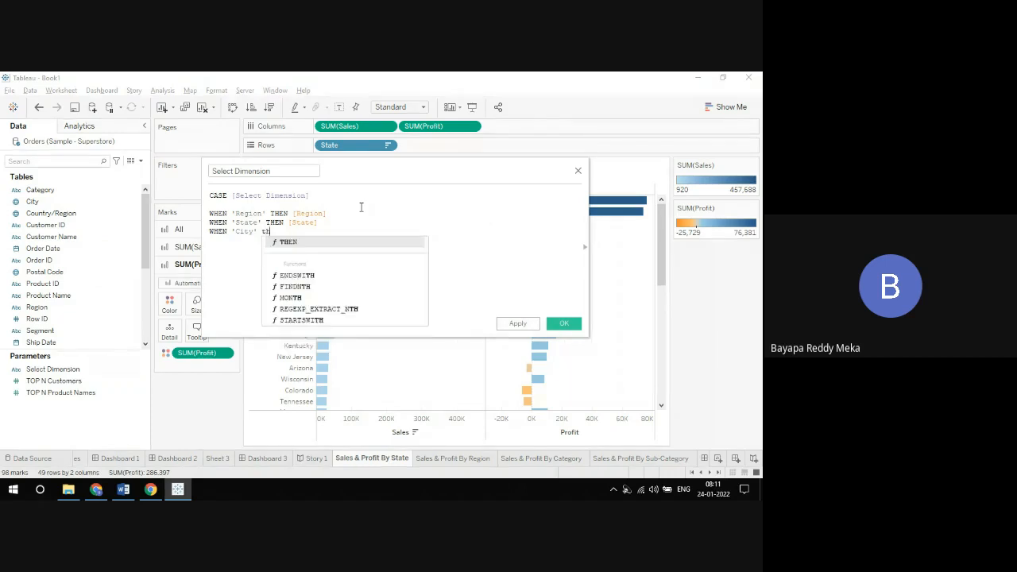
pyautogui.press('Return')
pyautogui.write('city')
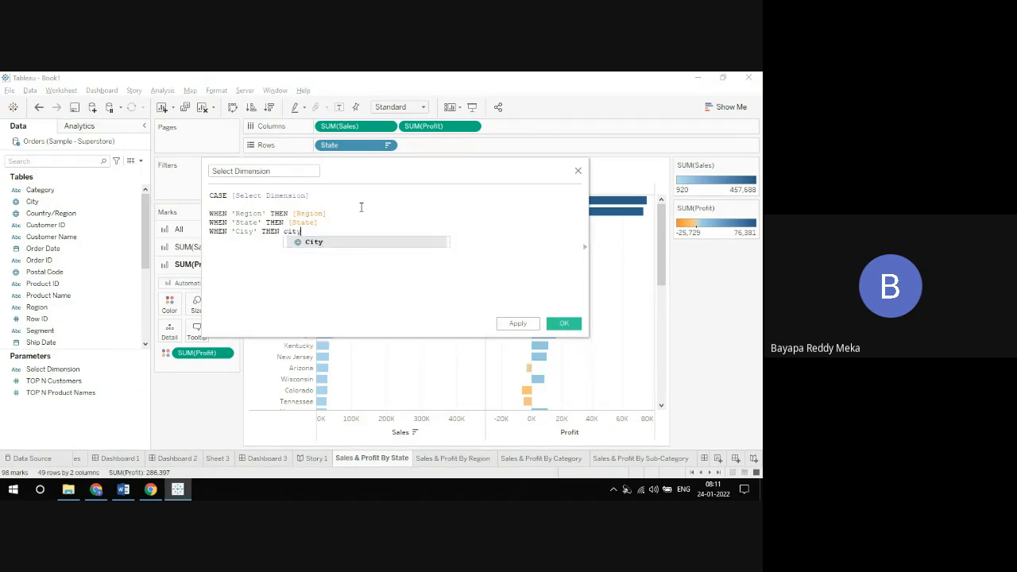
pyautogui.press('Return')
pyautogui.press('Return')
# Step: Add the branch WHEN 'Category' THEN [Category] on the line below the City branch
pyautogui.write('wh')
pyautogui.press('Return')
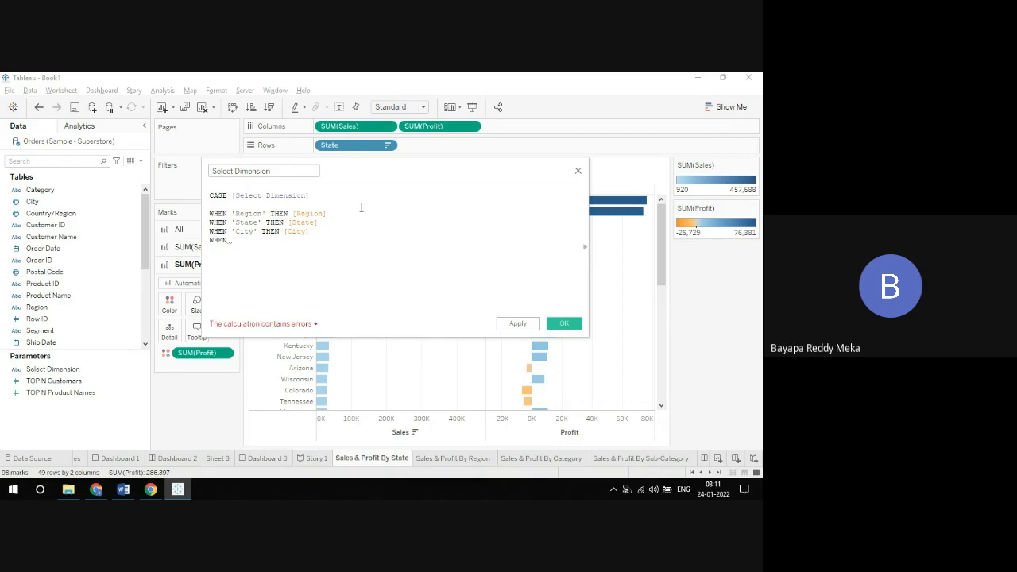
pyautogui.write("'")
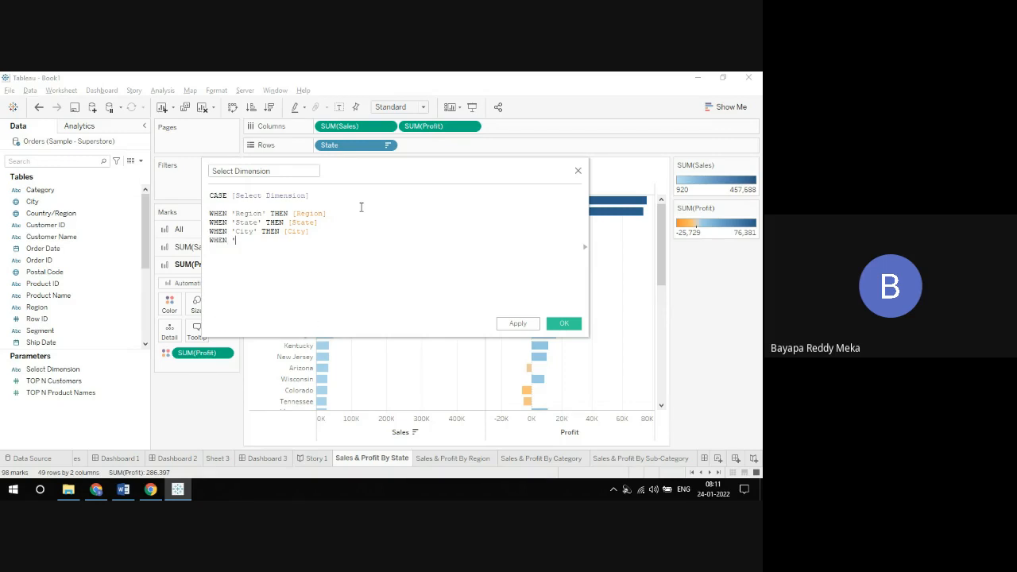
pyautogui.write("Category' THEN cat")
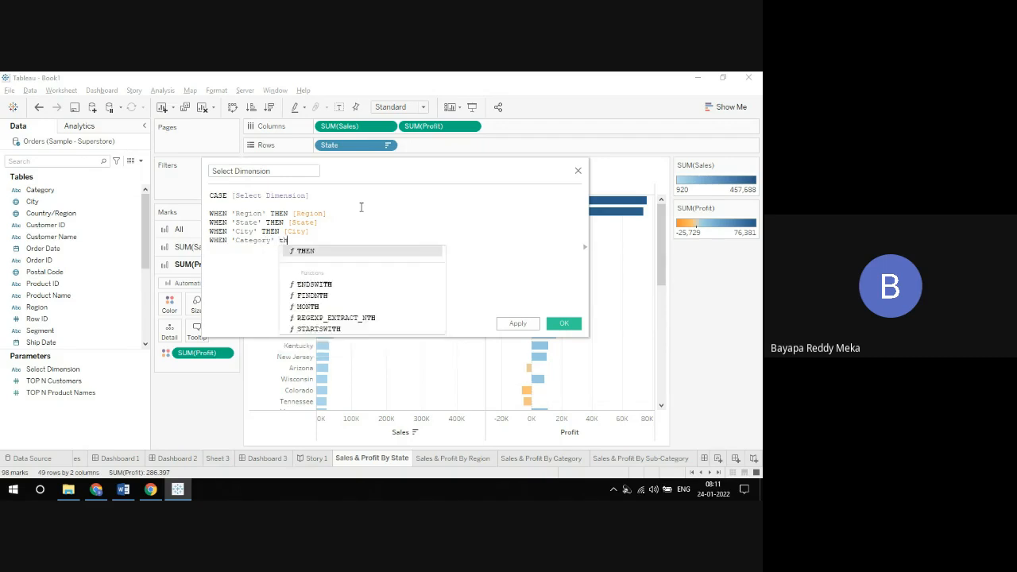
pyautogui.write('eg')
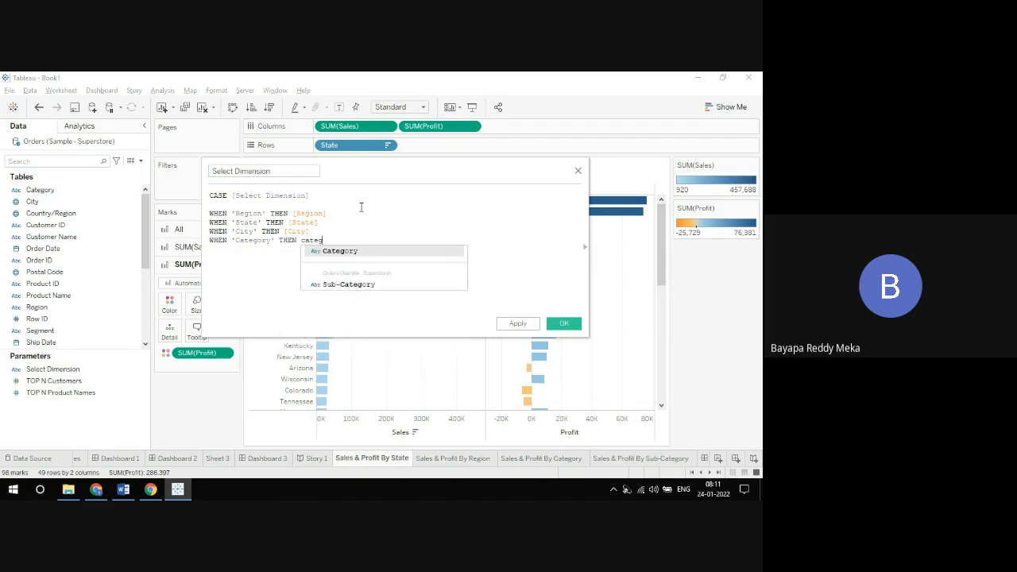
pyautogui.press('Return')
pyautogui.press('Return')
# Step: Add the branch WHEN 'Subcategory' THEN [Sub-Category] on the line below the Category branch
pyautogui.write('WHEN ')
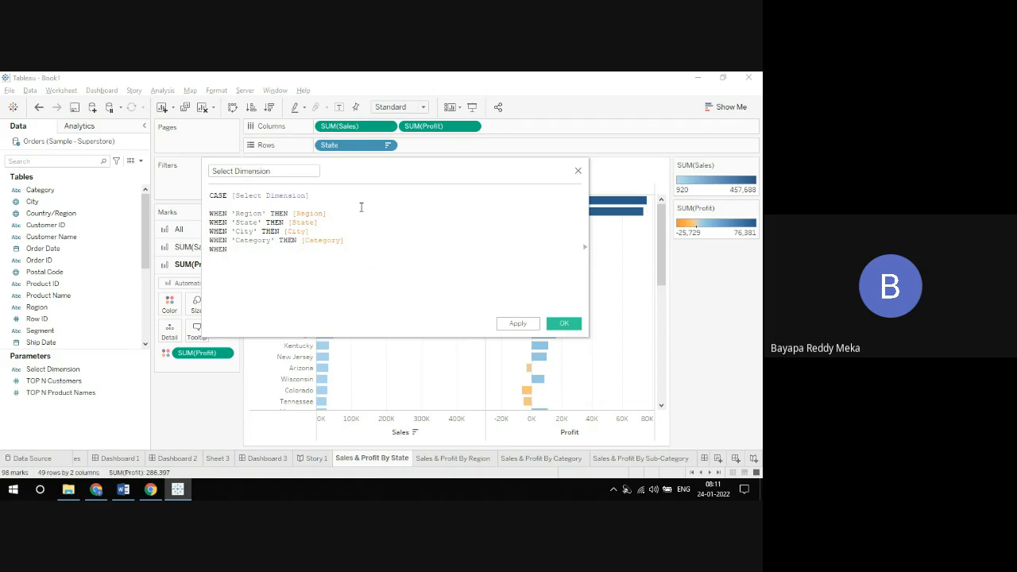
pyautogui.write("'Subcategory' THEN")
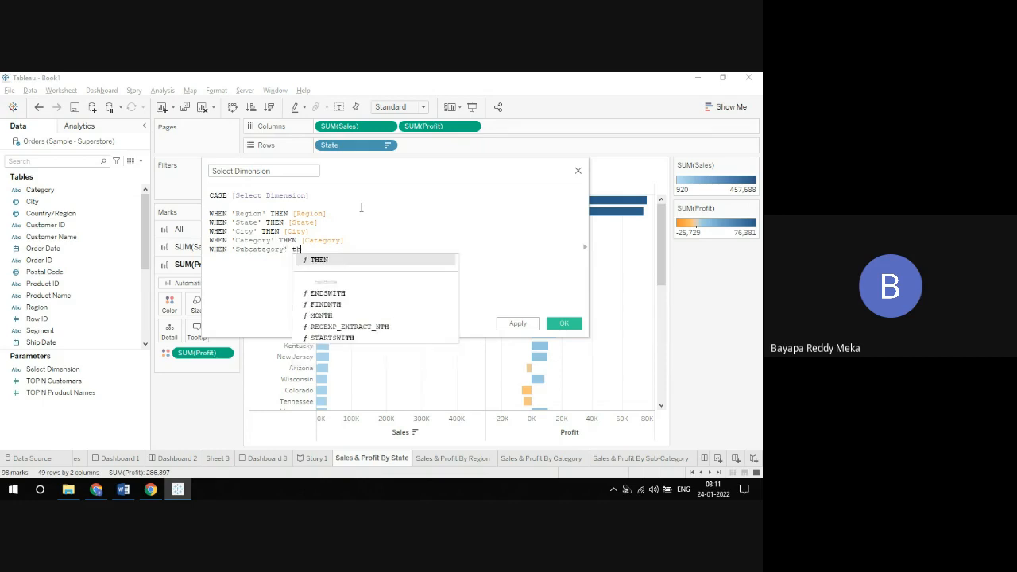
pyautogui.write('subc')
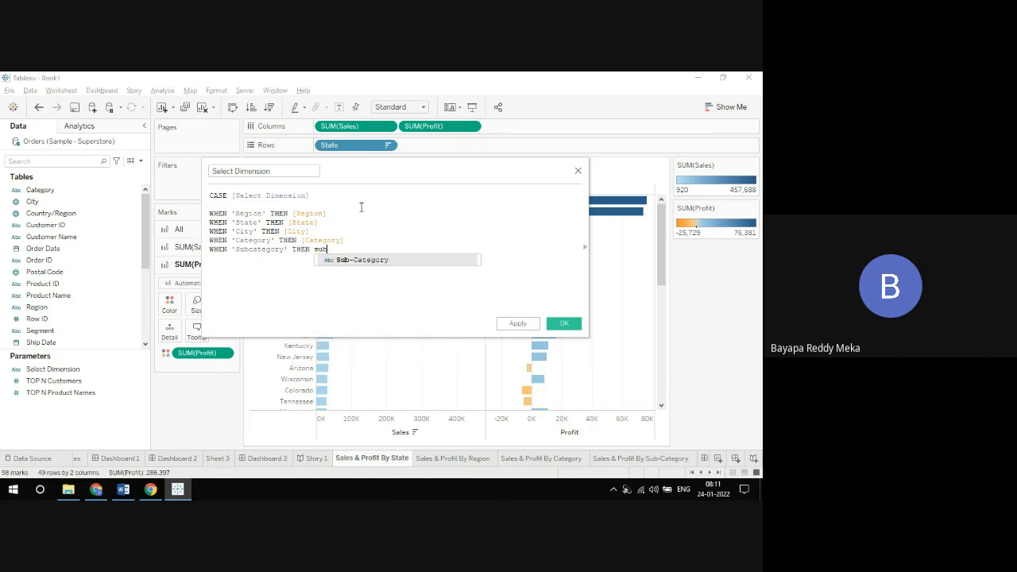
pyautogui.press('Return')
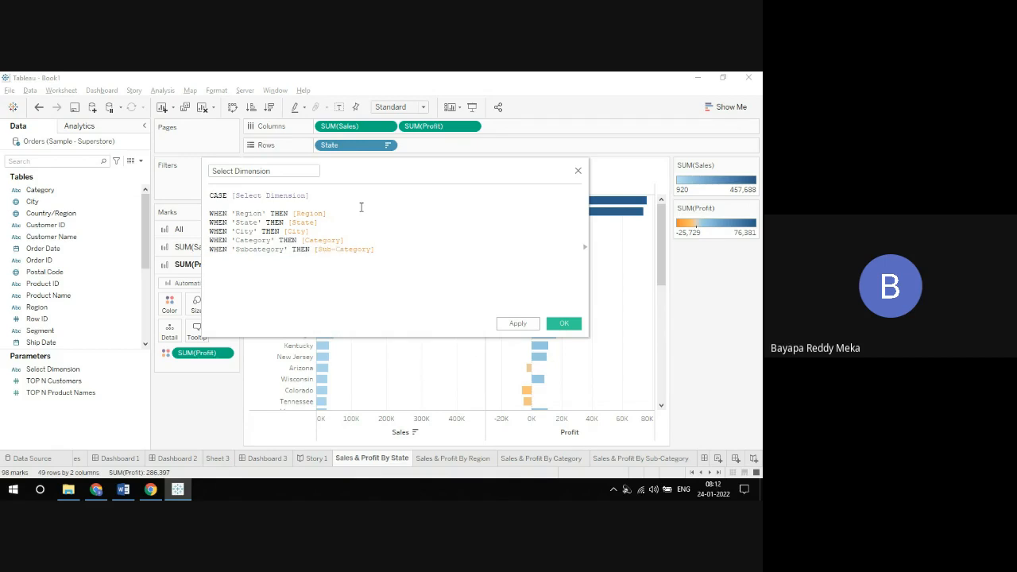
# Step: Add the branch WHEN 'Segment' THEN [Segment] on the line below the Subcategory branch
pyautogui.press('Return')
pyautogui.write('en')
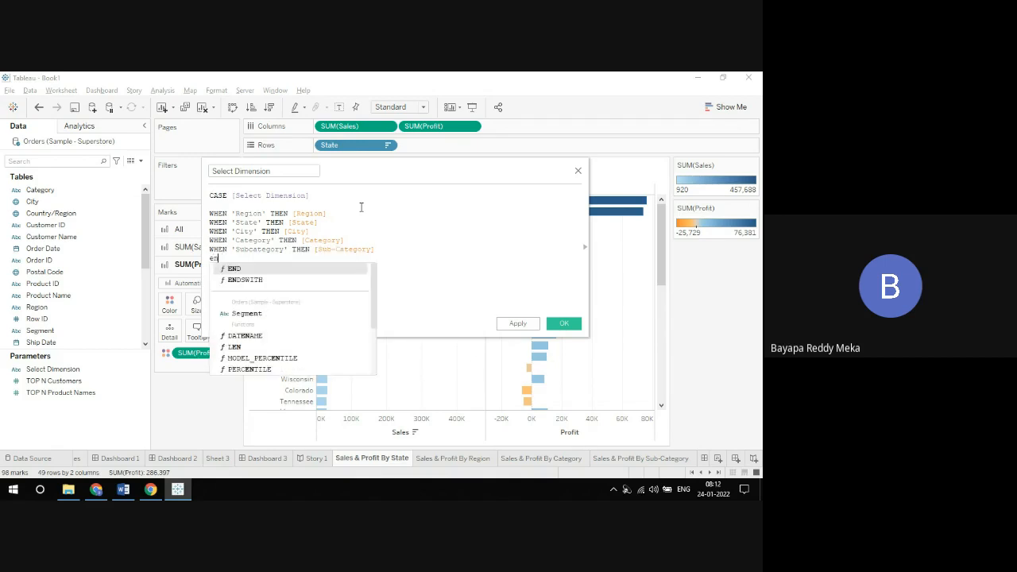
pyautogui.write('n')
pyautogui.press('BackSpace')
pyautogui.press('BackSpace')
pyautogui.press('BackSpace')
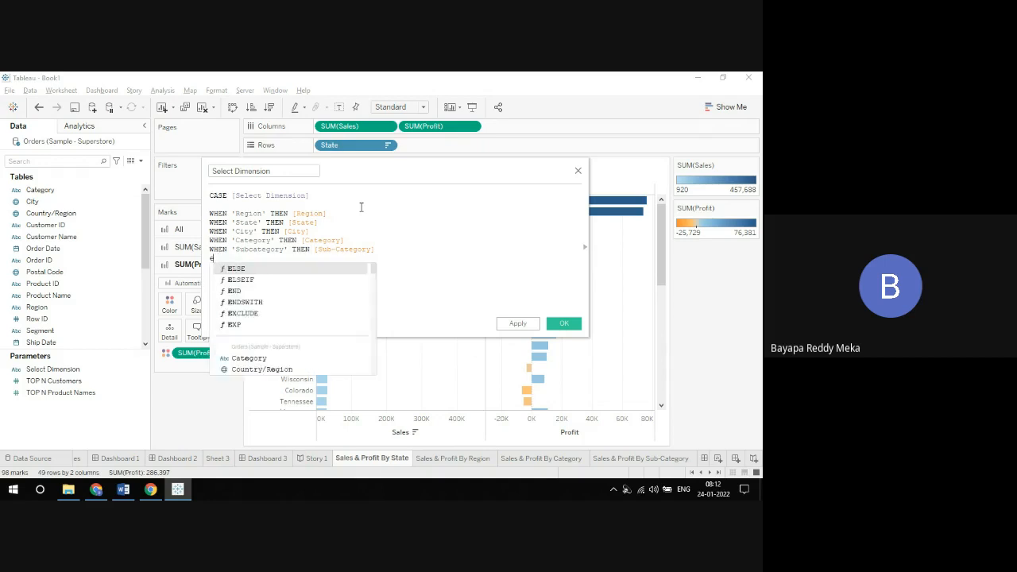
pyautogui.write('wh')
pyautogui.press('Return')
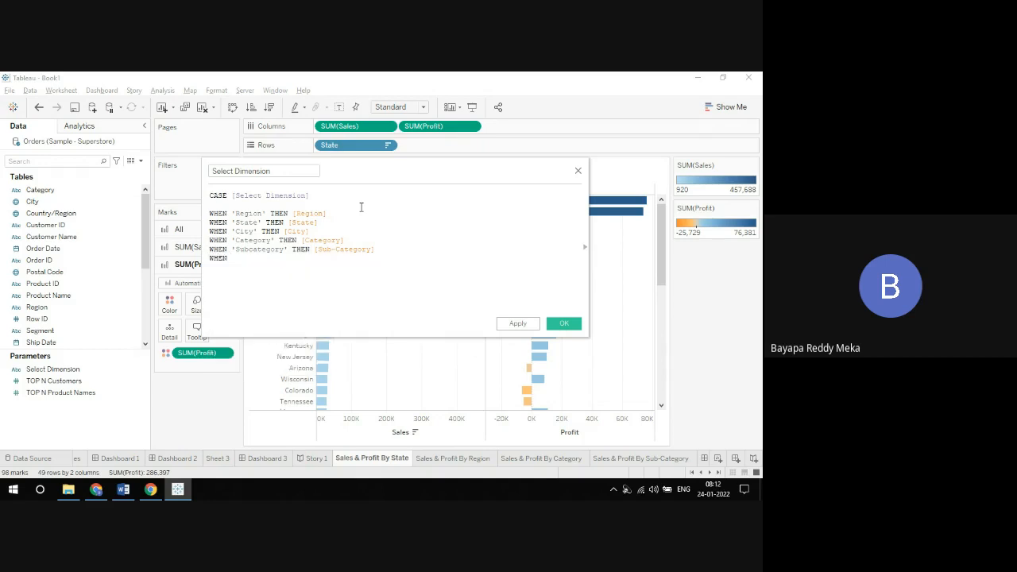
pyautogui.write("'Segment' th")
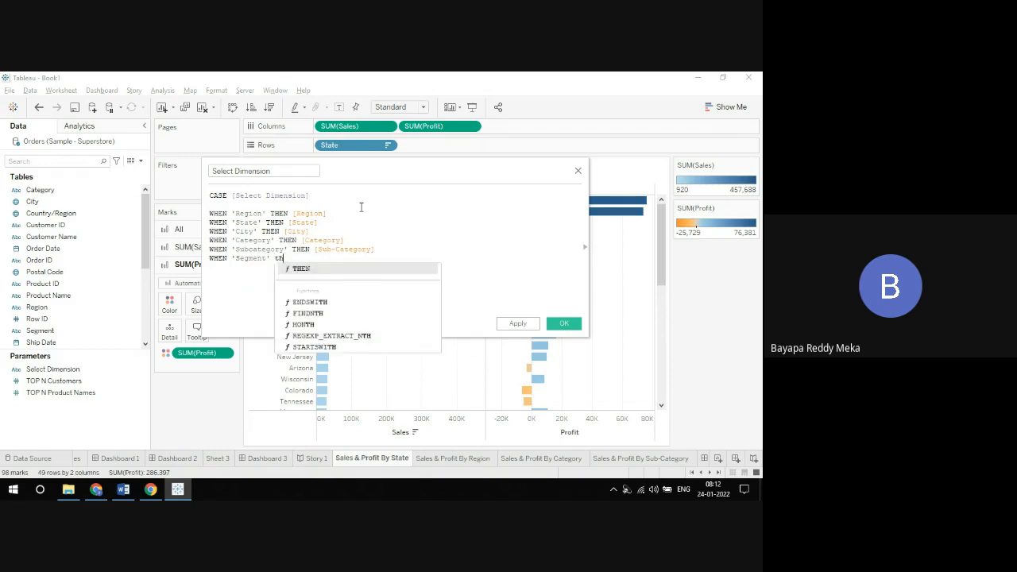
pyautogui.press('Return')
pyautogui.write('seg')
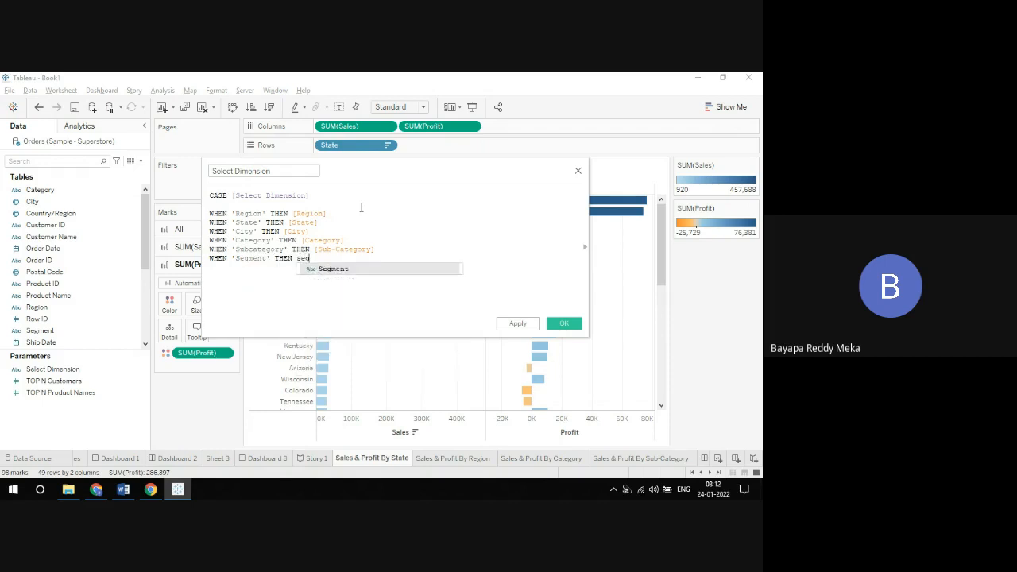
pyautogui.press('Return')
pyautogui.press('Return')
# Step: Close the CASE statement with END on its own line after the Segment branch
pyautogui.write('e')
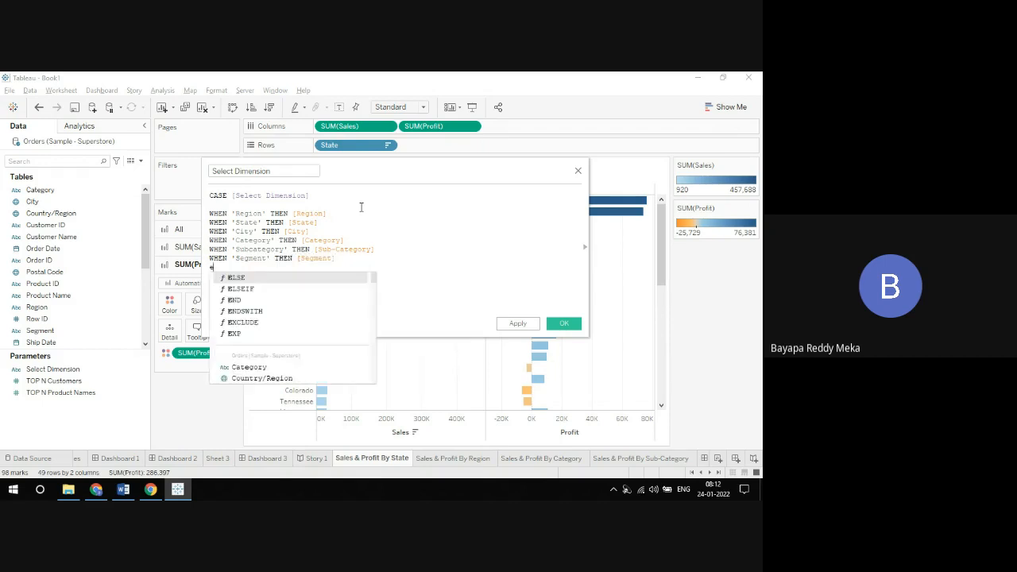
pyautogui.write('n')
pyautogui.press('Return')
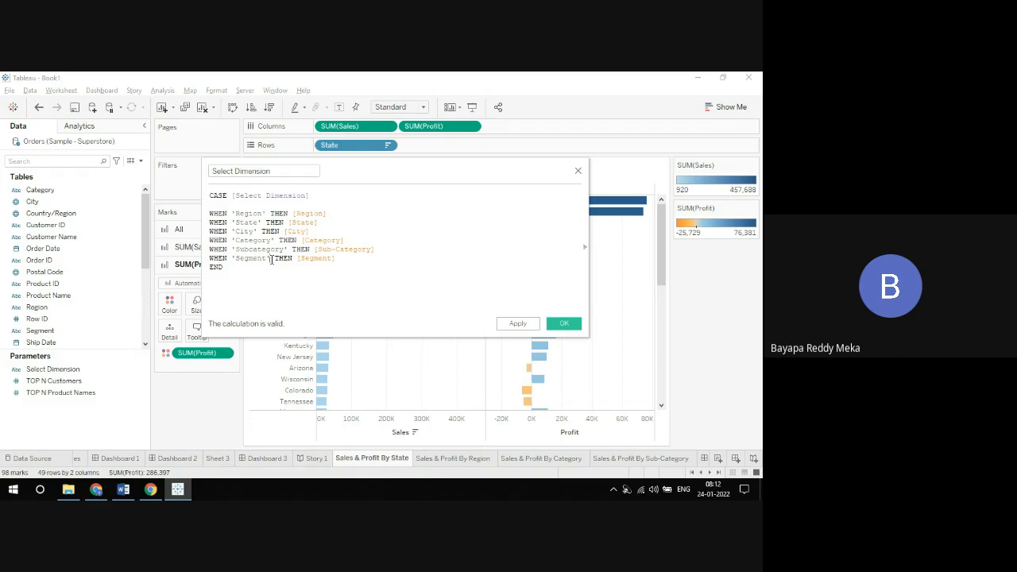
# Step: Remove the closing quote after 'Segment in the formula and list the calculation's error details
pyautogui.press('BackSpace')
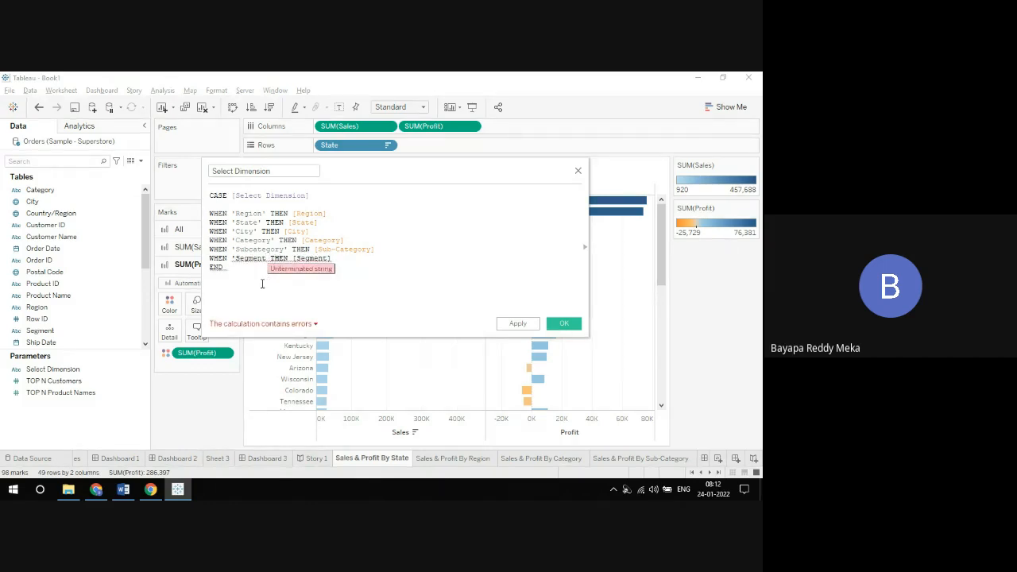
pyautogui.click(263, 283)
pyautogui.click(271, 325)
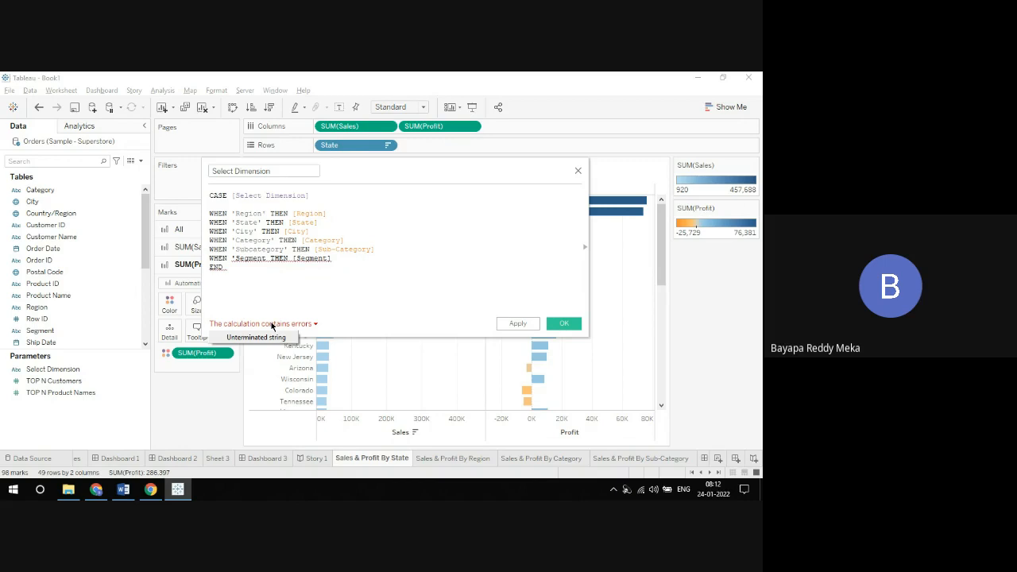
pyautogui.click(279, 283)
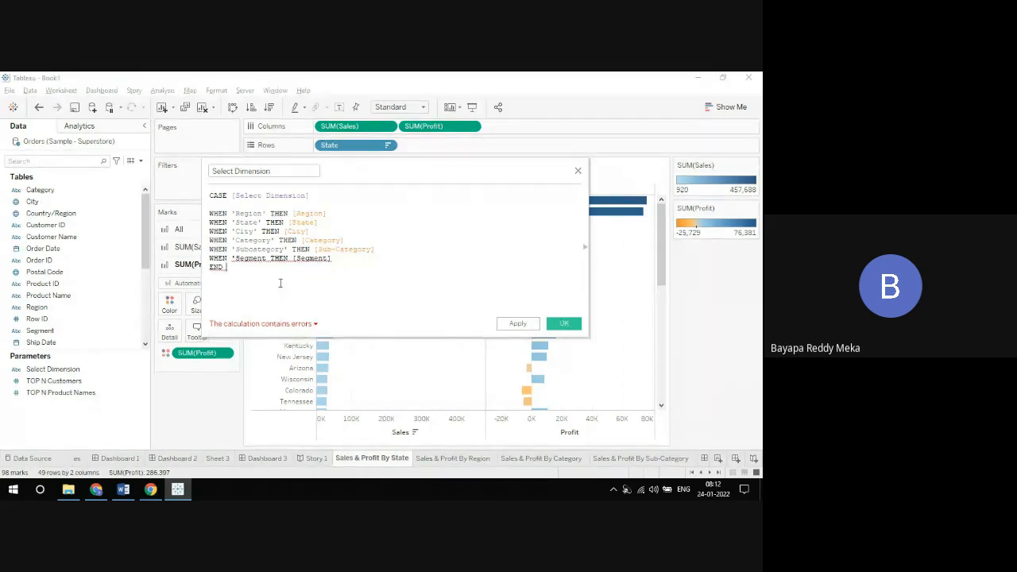
# Step: Put back the closing quote after 'Segment in the last WHEN branch
pyautogui.moveTo(268, 261)
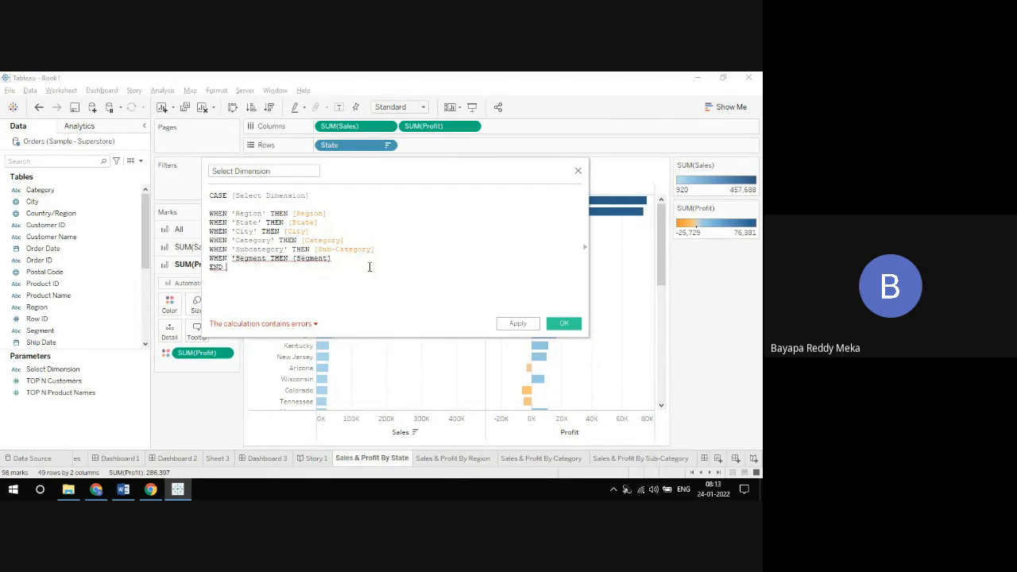
pyautogui.click(267, 258)
pyautogui.write("'")
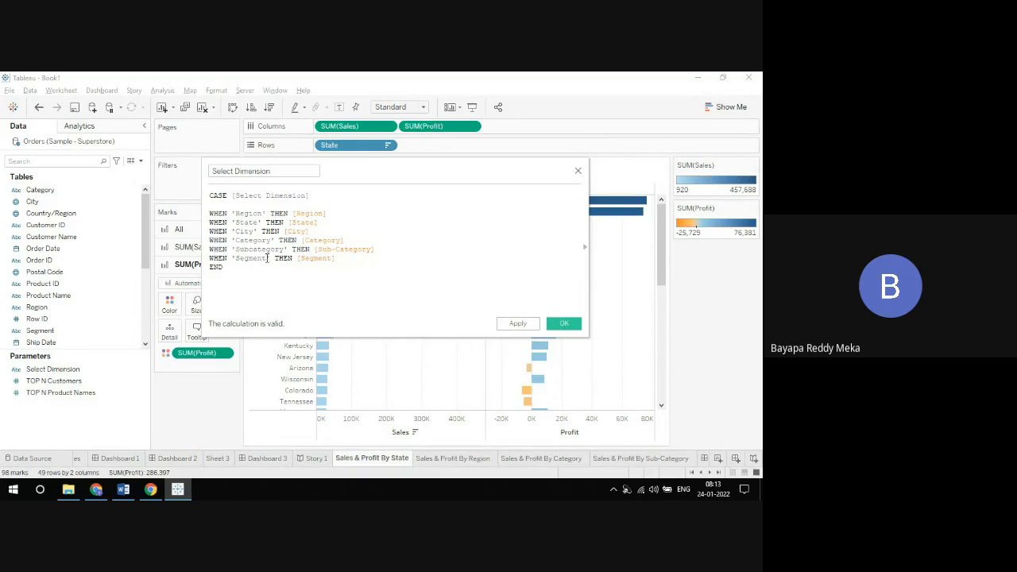
# Step: Replace the single quotes around Segment in the last WHEN branch with double quotes
pyautogui.click(271, 260)
pyautogui.write('"')
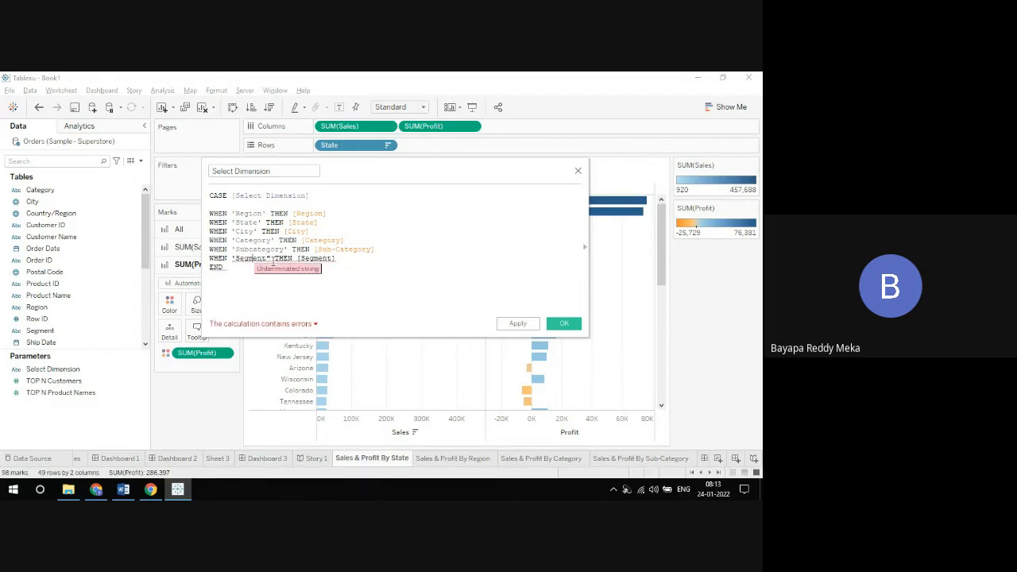
pyautogui.press('Left')
pyautogui.press('Left')
pyautogui.press('Left')
pyautogui.press('Left')
pyautogui.press('BackSpace')
pyautogui.write('"')
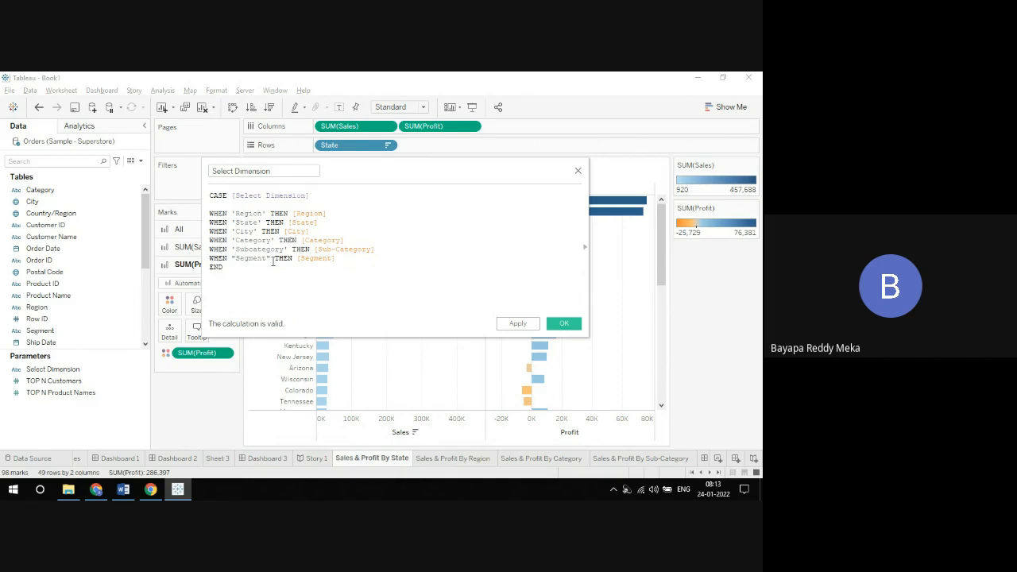
# Step: Switch to the Google Meet call, admit the waiting participant, and return to Tableau
pyautogui.hotkey('alt', 'Tab')
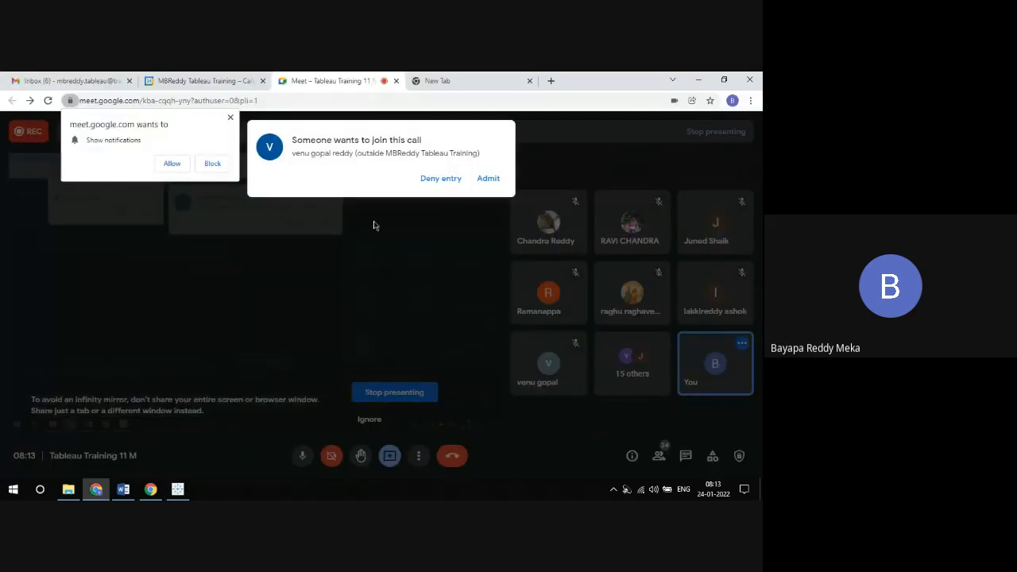
pyautogui.click(487, 178)
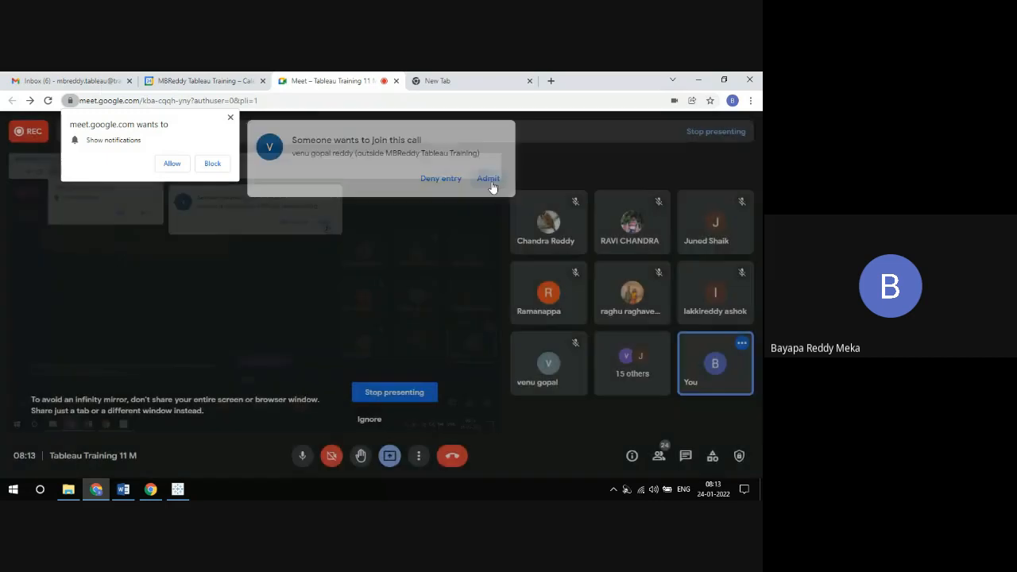
pyautogui.hotkey('alt', 'Tab')
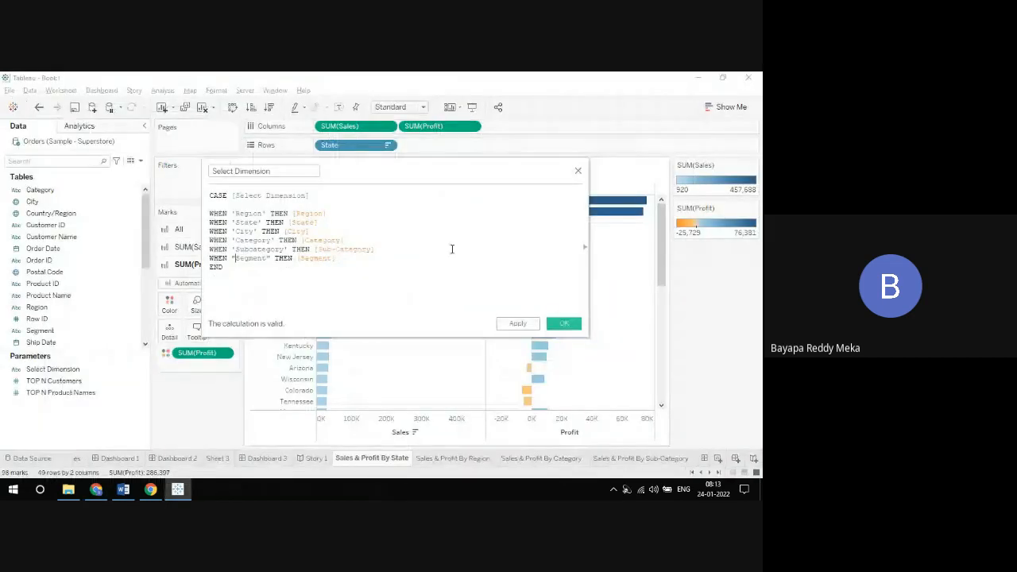
# Step: Insert a [TOP N Customers] parameter reference below END in the formula and erase it again
pyautogui.click(430, 287)
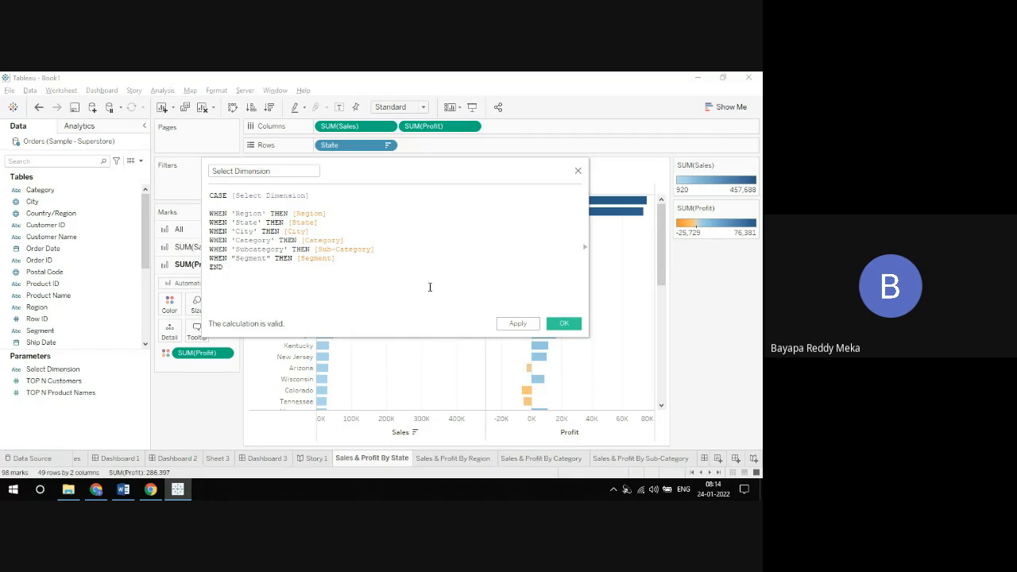
pyautogui.write('t')
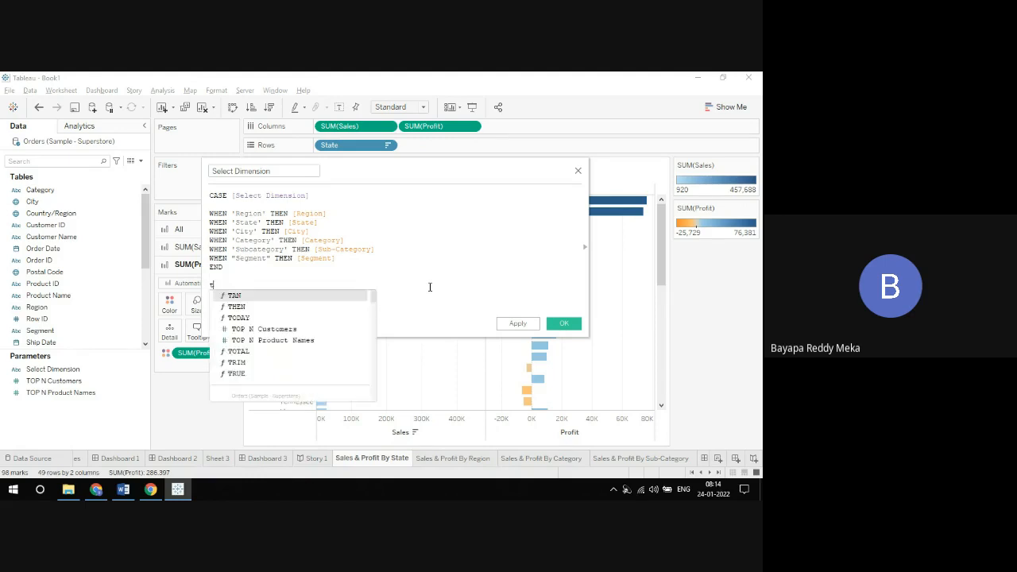
pyautogui.write('o[')
pyautogui.press('BackSpace')
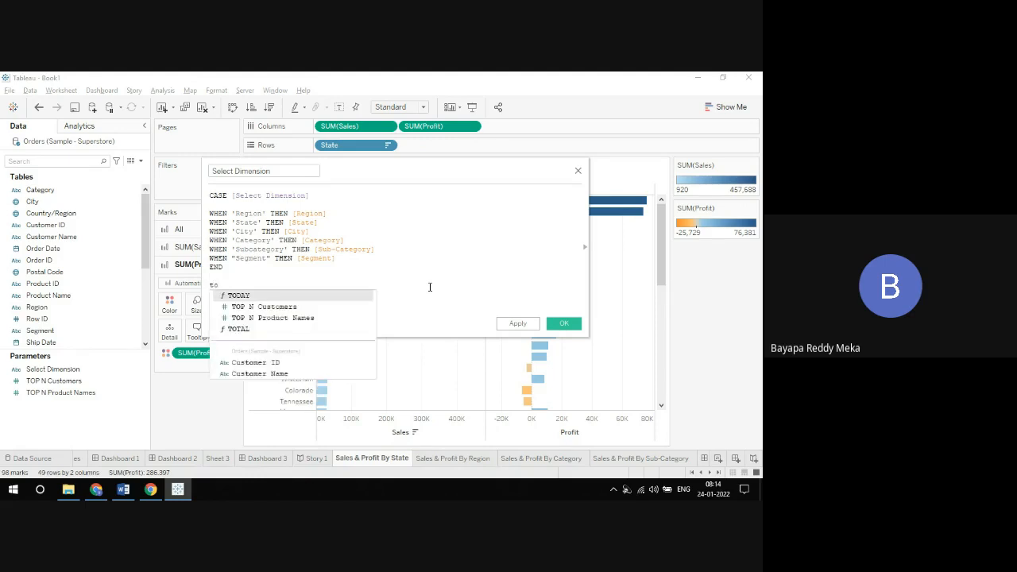
pyautogui.press('Down')
pyautogui.press('Return')
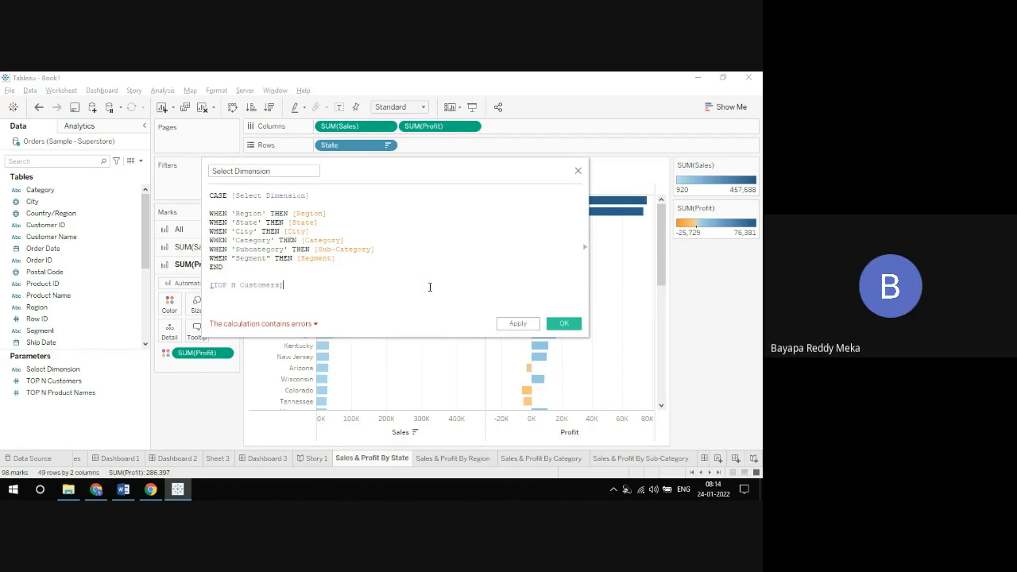
pyautogui.press('BackSpace')
pyautogui.press('BackSpace')
pyautogui.press('BackSpace')
pyautogui.press('BackSpace')
pyautogui.press('BackSpace')
pyautogui.press('BackSpace')
pyautogui.press('BackSpace')
pyautogui.press('BackSpace')
pyautogui.press('BackSpace')
pyautogui.press('BackSpace')
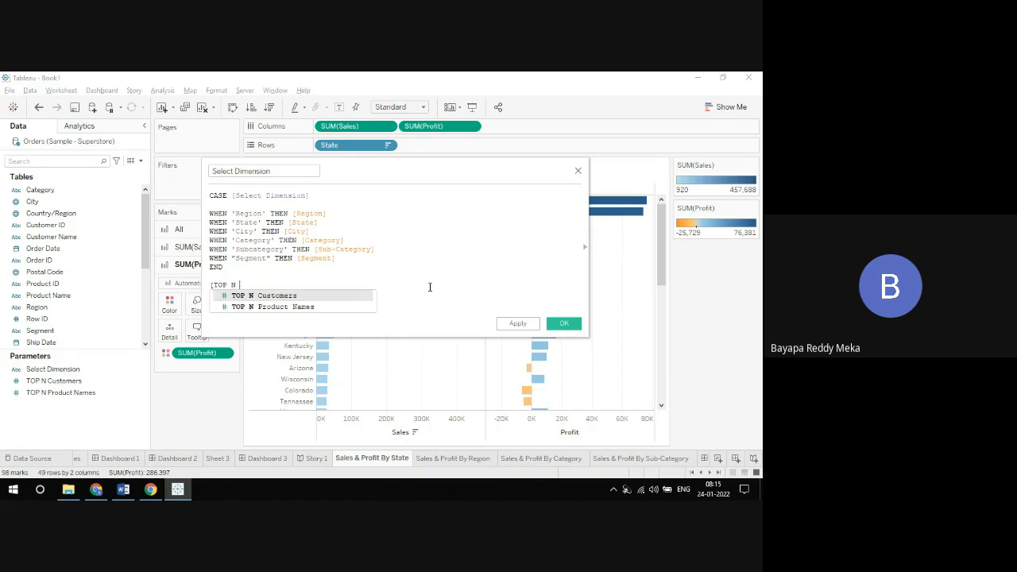
pyautogui.press('BackSpace')
pyautogui.press('BackSpace')
pyautogui.press('BackSpace')
pyautogui.press('BackSpace')
pyautogui.press('BackSpace')
pyautogui.press('BackSpace')
pyautogui.press('BackSpace')
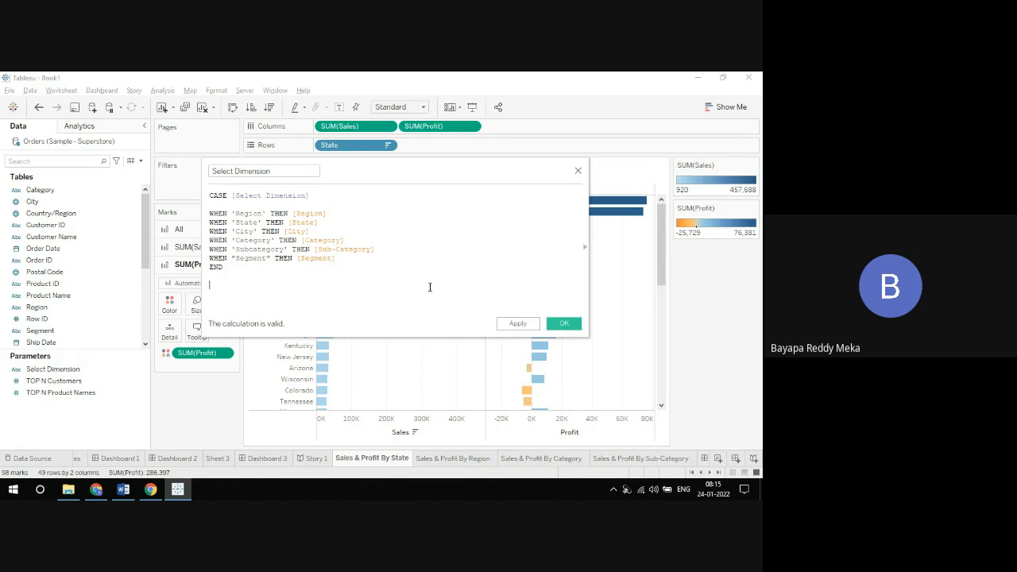
# Step: Insert the [Sales] and [Profit] field references below END in the formula and erase them again
pyautogui.write('[Sales]')
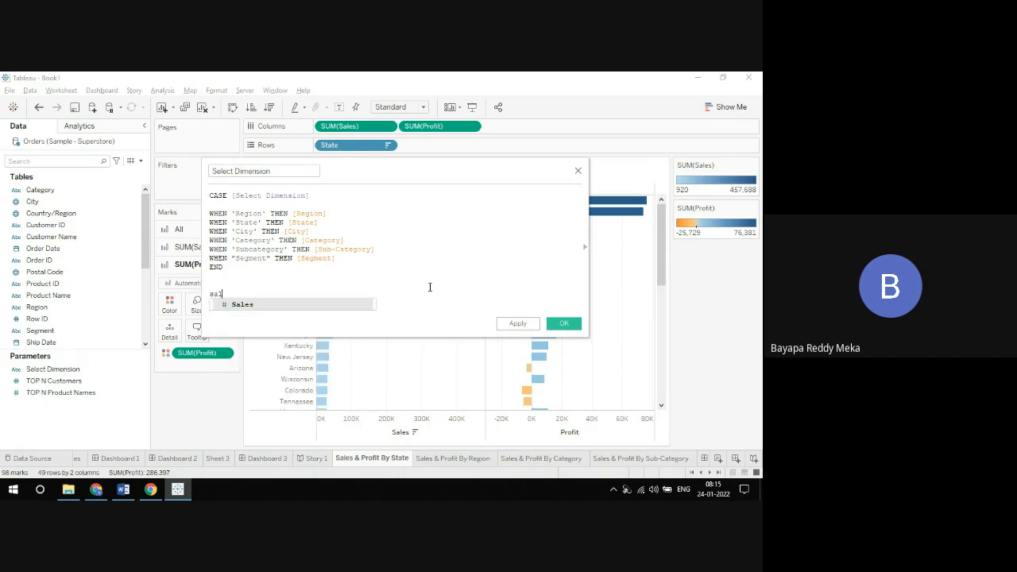
pyautogui.press('Return')
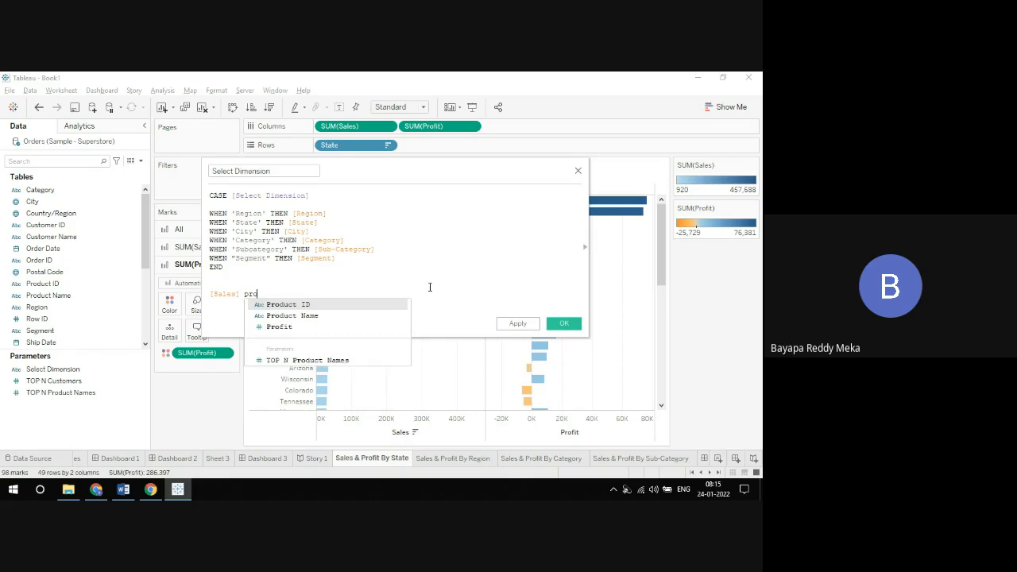
pyautogui.press('Down')
pyautogui.press('Down')
pyautogui.press('Return')
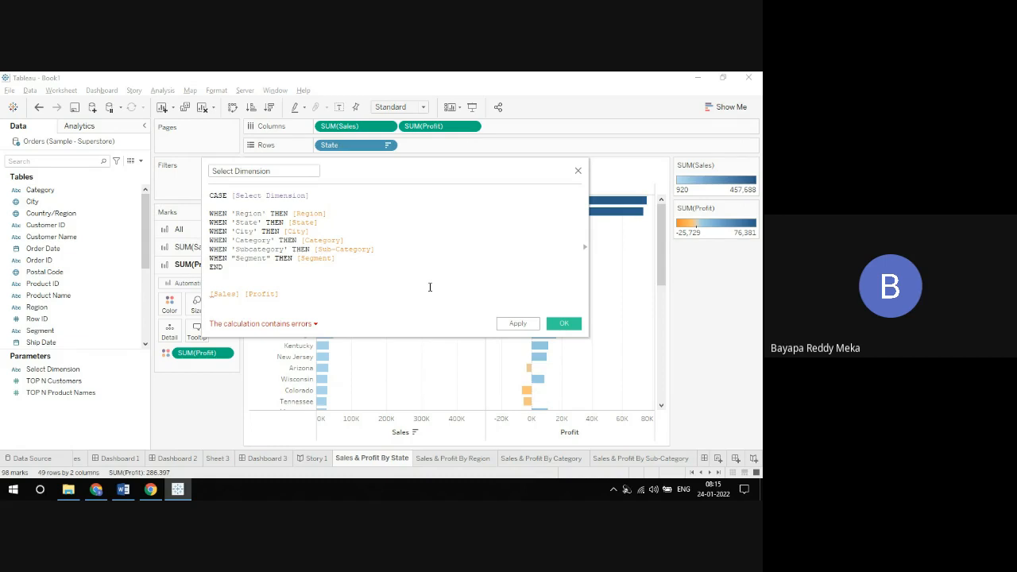
pyautogui.press('BackSpace')
pyautogui.press('BackSpace')
pyautogui.press('BackSpace')
pyautogui.press('BackSpace')
pyautogui.press('BackSpace')
pyautogui.press('BackSpace')
pyautogui.press('BackSpace')
pyautogui.press('BackSpace')
pyautogui.press('BackSpace')
pyautogui.press('BackSpace')
pyautogui.press('BackSpace')
pyautogui.press('BackSpace')
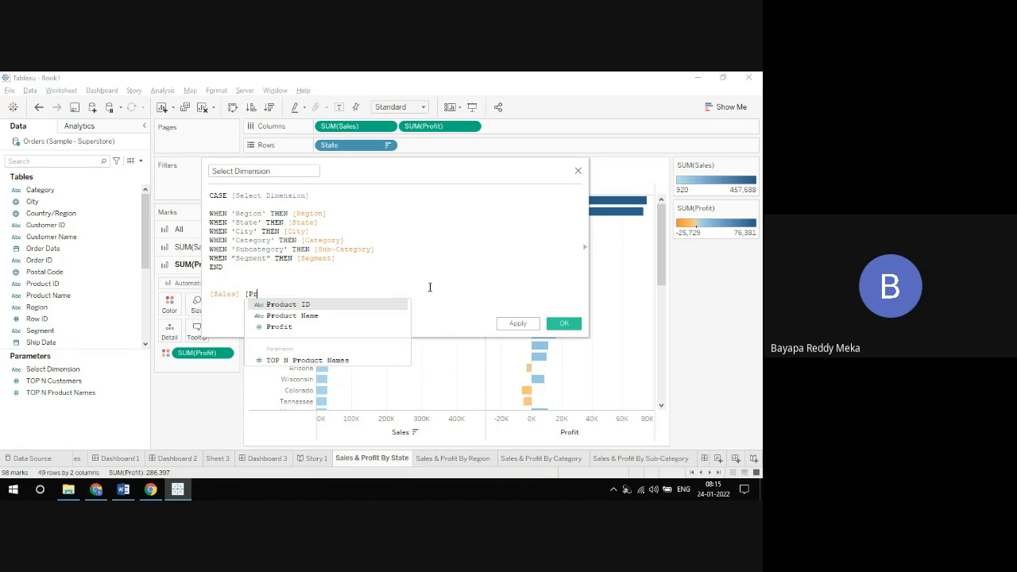
pyautogui.press('BackSpace')
pyautogui.press('BackSpace')
pyautogui.press('BackSpace')
pyautogui.press('BackSpace')
pyautogui.press('BackSpace')
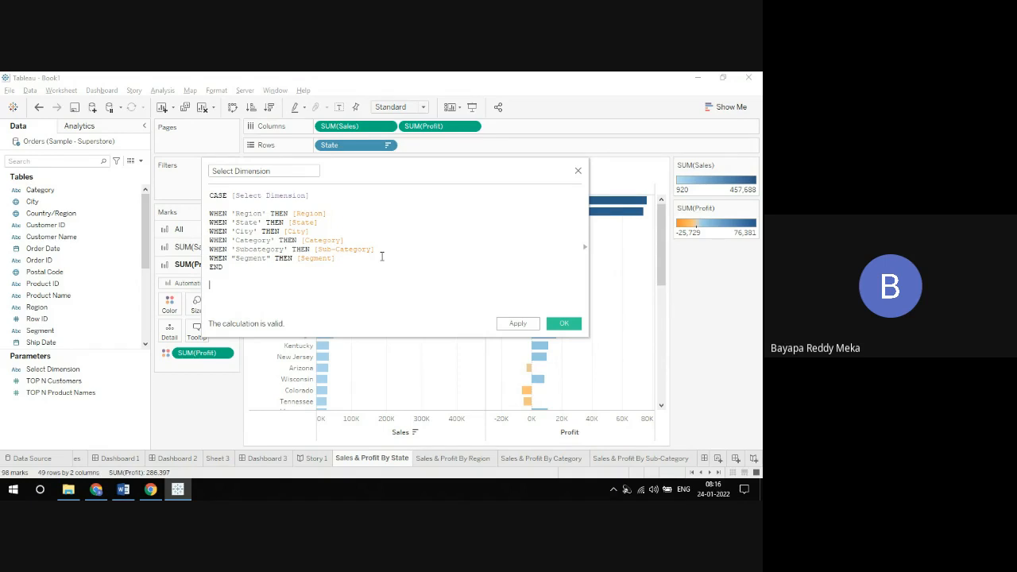
# Step: Save the Select Dimension calculation and place this calculated field on Rows of a new worksheet
pyautogui.click(562, 324)
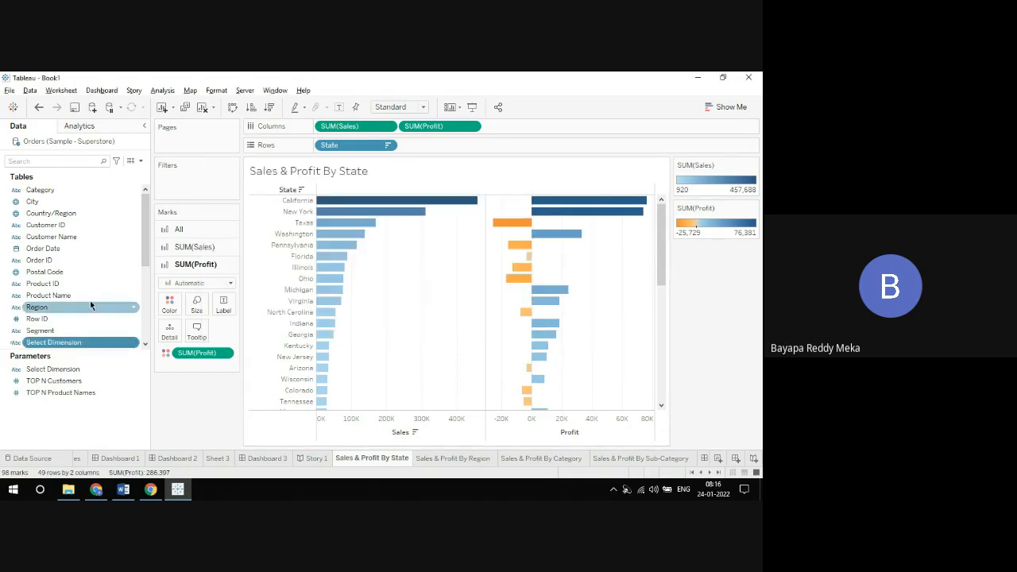
pyautogui.scroll(-2, 143, 228)
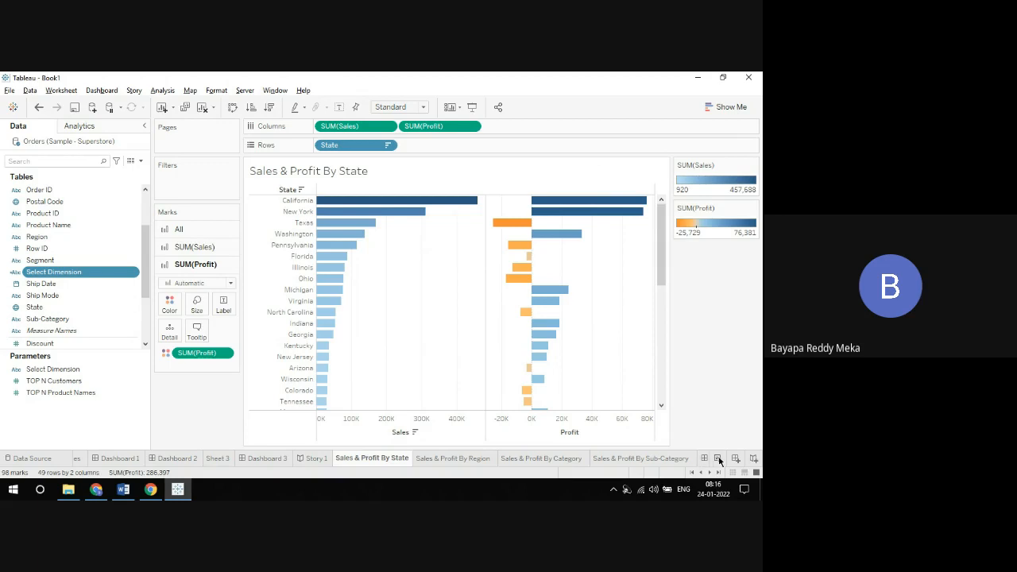
pyautogui.click(718, 459)
pyautogui.moveTo(55, 279); pyautogui.dragTo(347, 151)
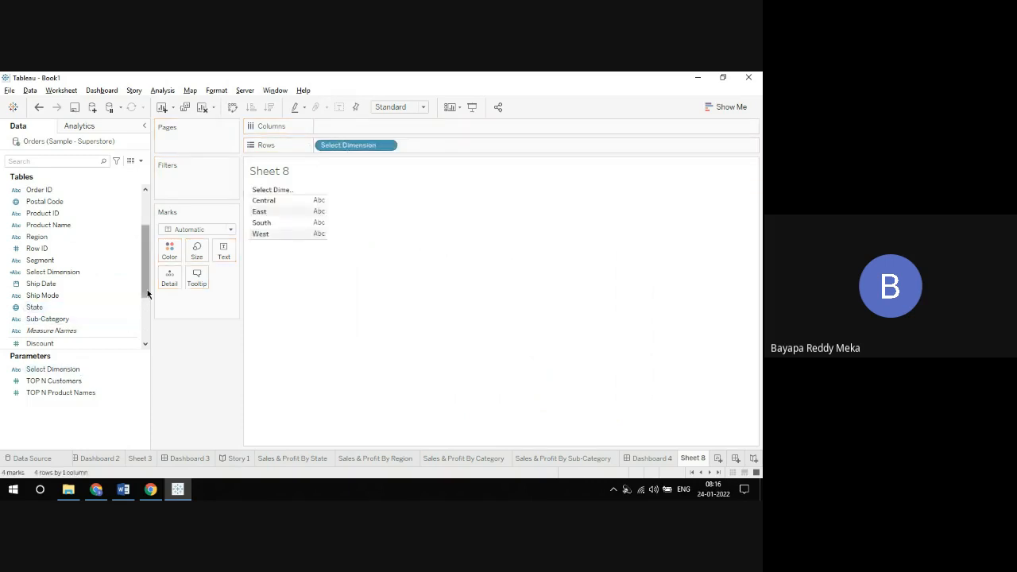
# Step: Add Sales and Profit to Columns and show the Select Dimension parameter control on the sheet
pyautogui.scroll(-3, 146, 289)
pyautogui.moveTo(50, 269)
pyautogui.mouseDown()
pyautogui.moveTo(297, 119)
pyautogui.moveTo(338, 128)
pyautogui.mouseUp()
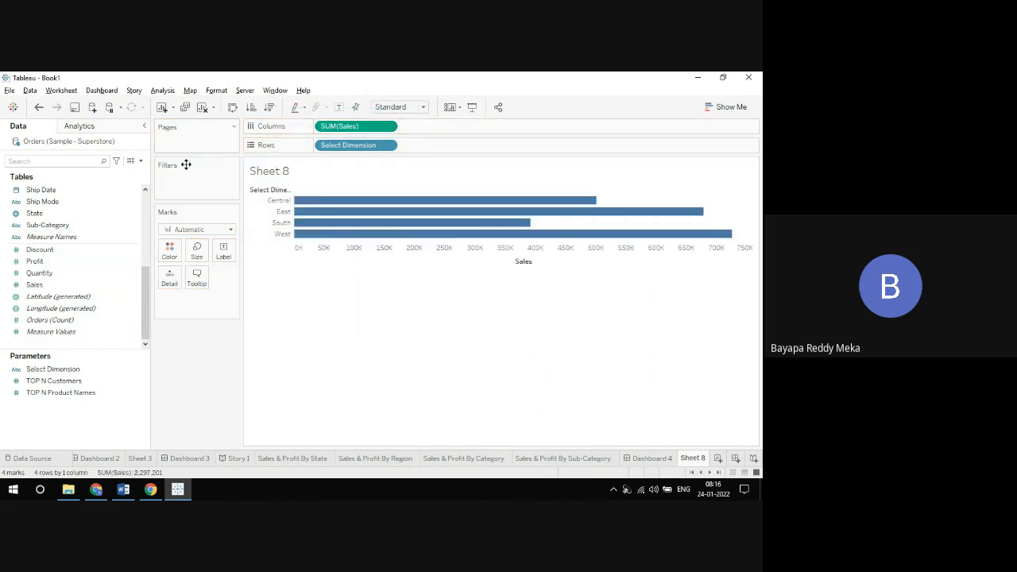
pyautogui.moveTo(42, 264); pyautogui.dragTo(421, 130)
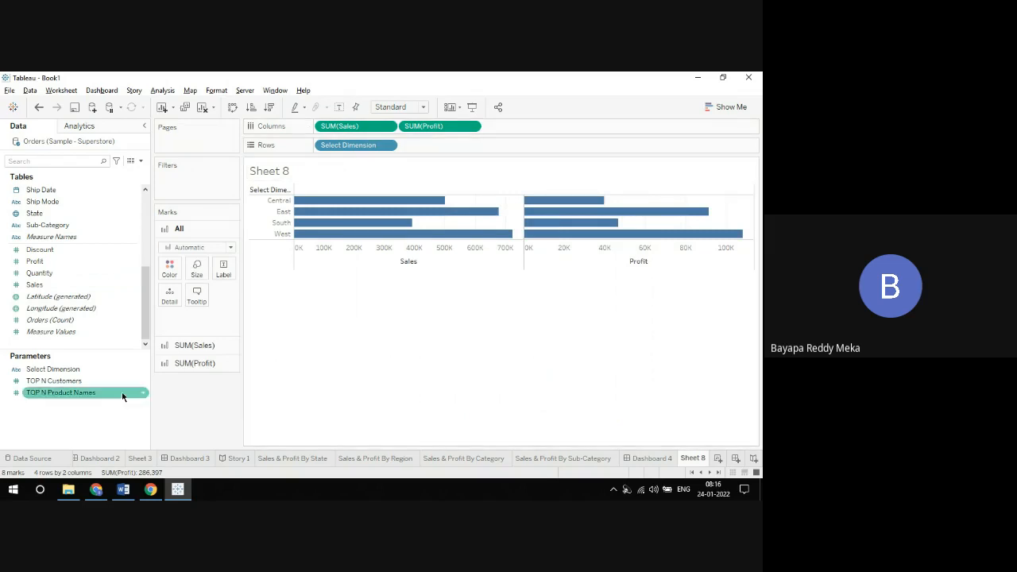
pyautogui.click(143, 369)
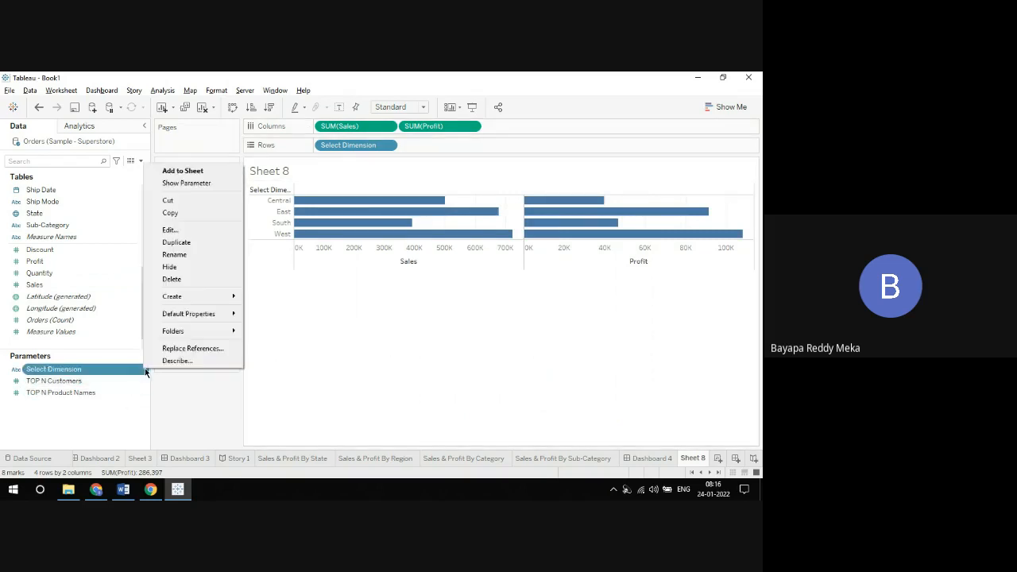
pyautogui.click(186, 183)
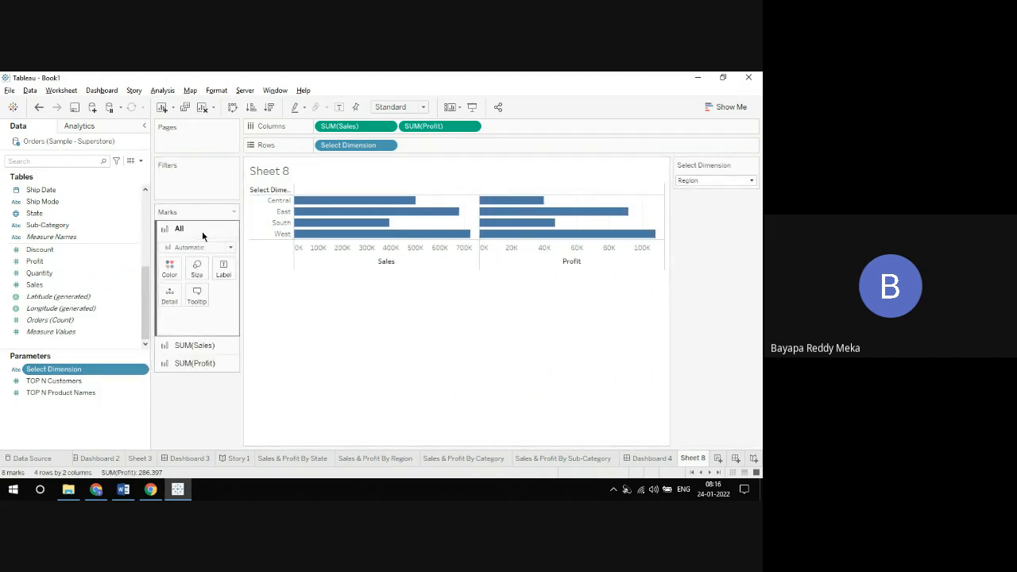
# Step: Turn on mark labels for all bars and sort the Select Dimension rows in descending order by Sales
pyautogui.click(223, 272)
pyautogui.click(248, 293)
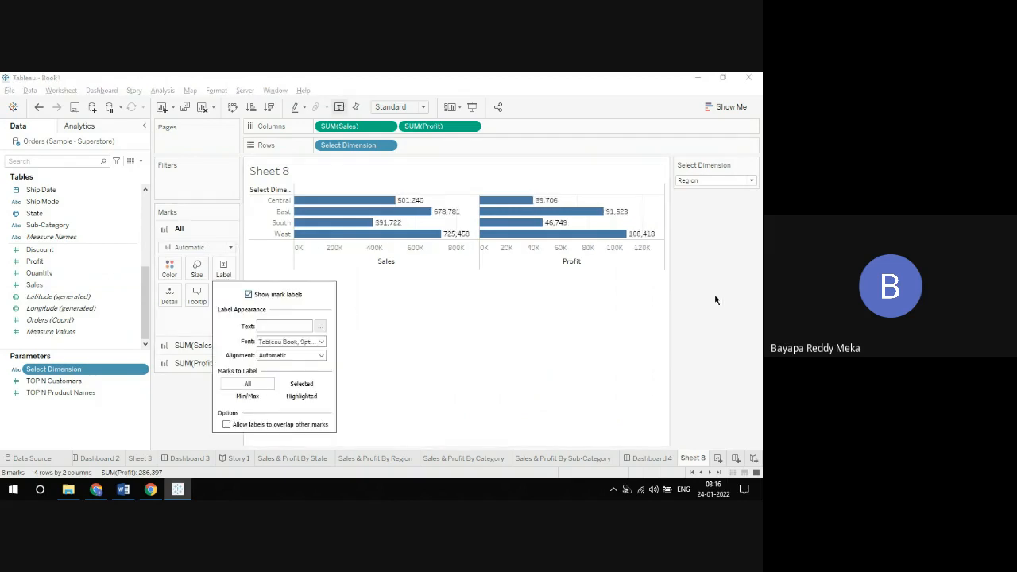
pyautogui.click(558, 180)
pyautogui.click(268, 106)
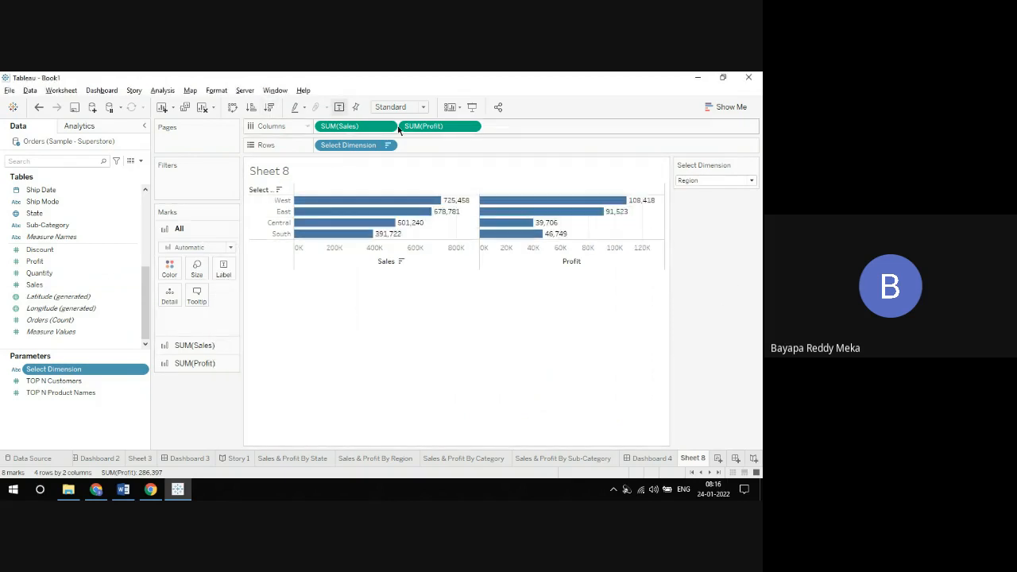
# Step: Switch the Select Dimension parameter through State, City, Category and Subcategory, ending on Segment
pyautogui.click(682, 183)
pyautogui.click(696, 202)
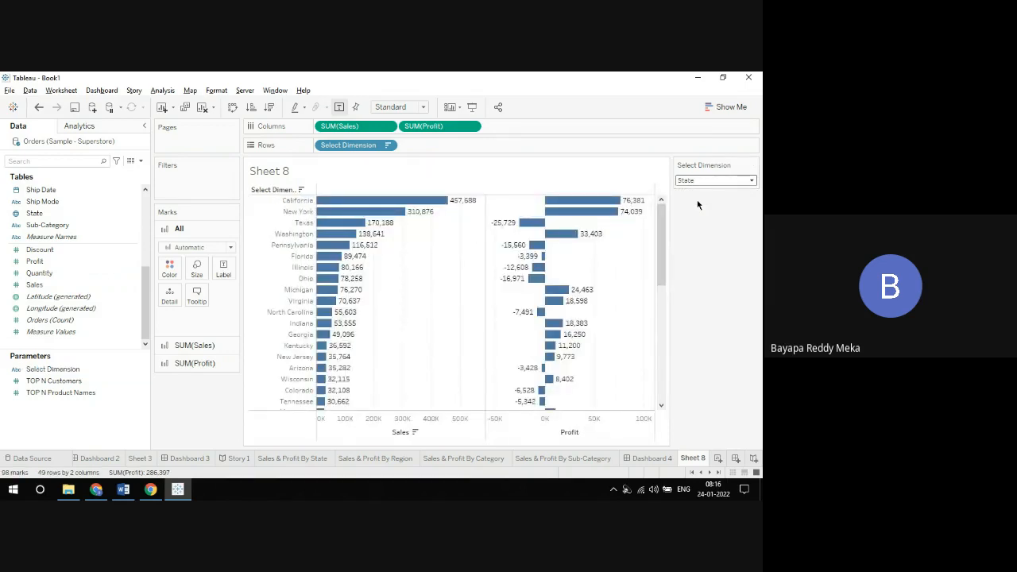
pyautogui.click(692, 182)
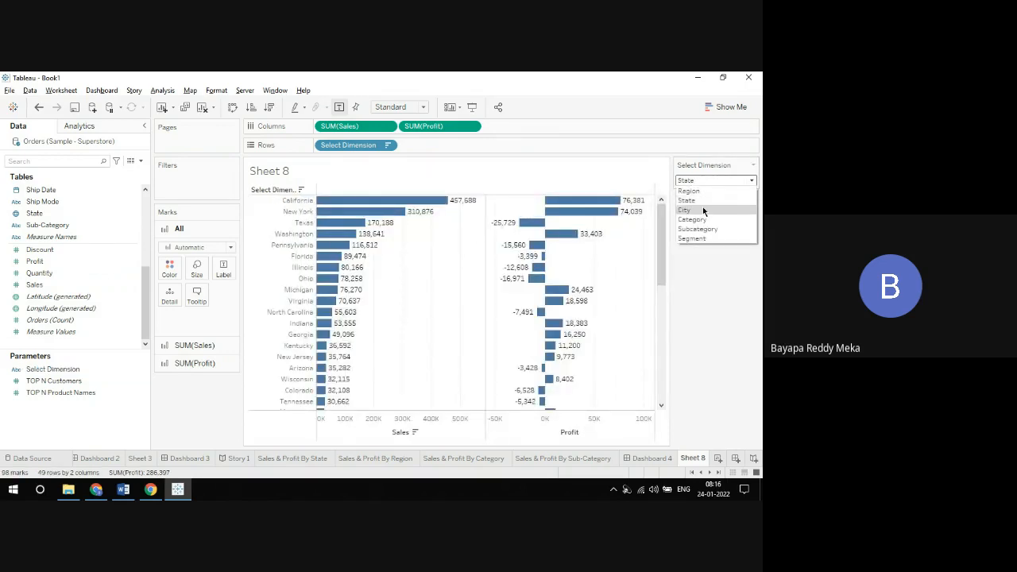
pyautogui.click(702, 207)
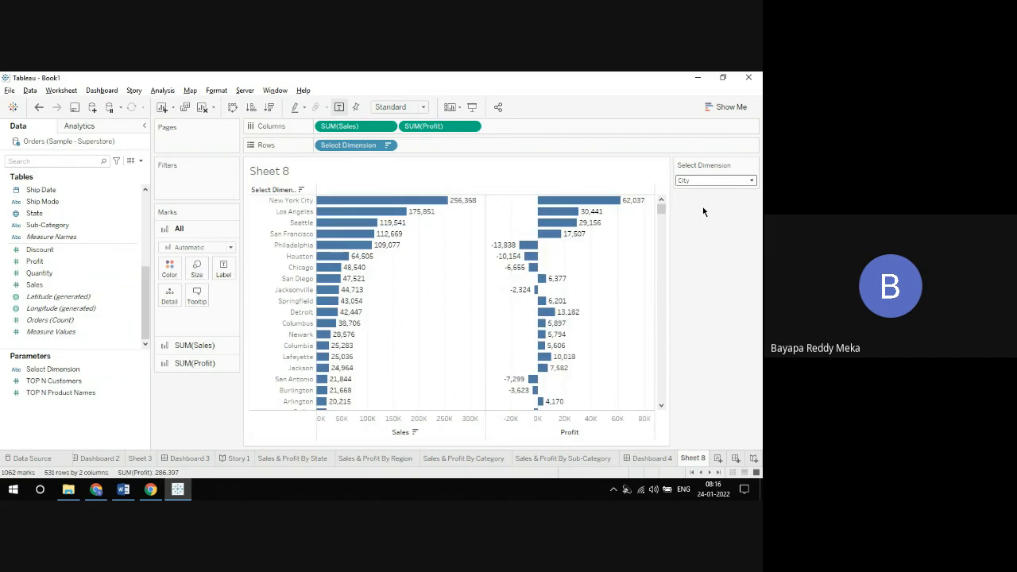
pyautogui.click(698, 182)
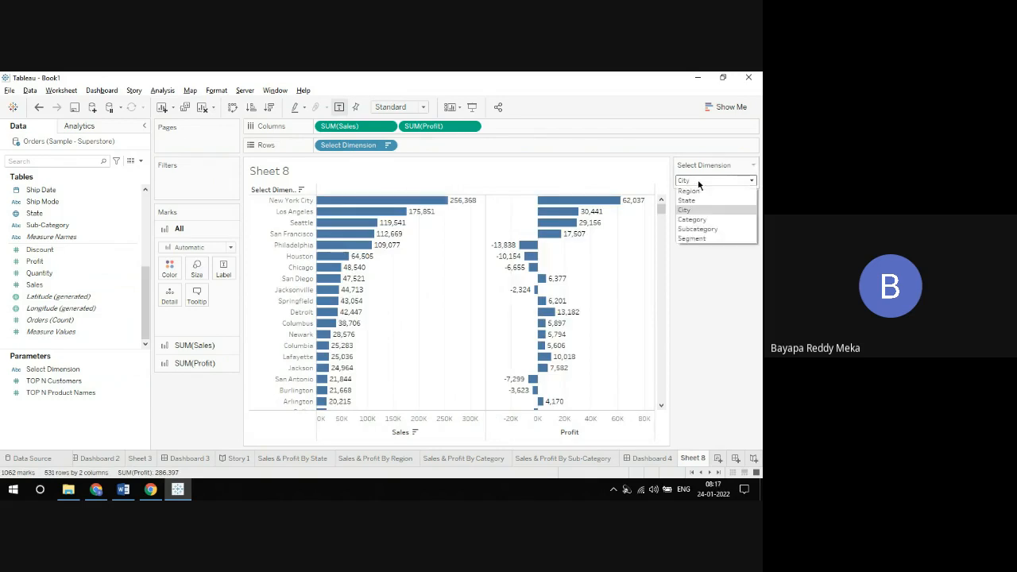
pyautogui.click(700, 219)
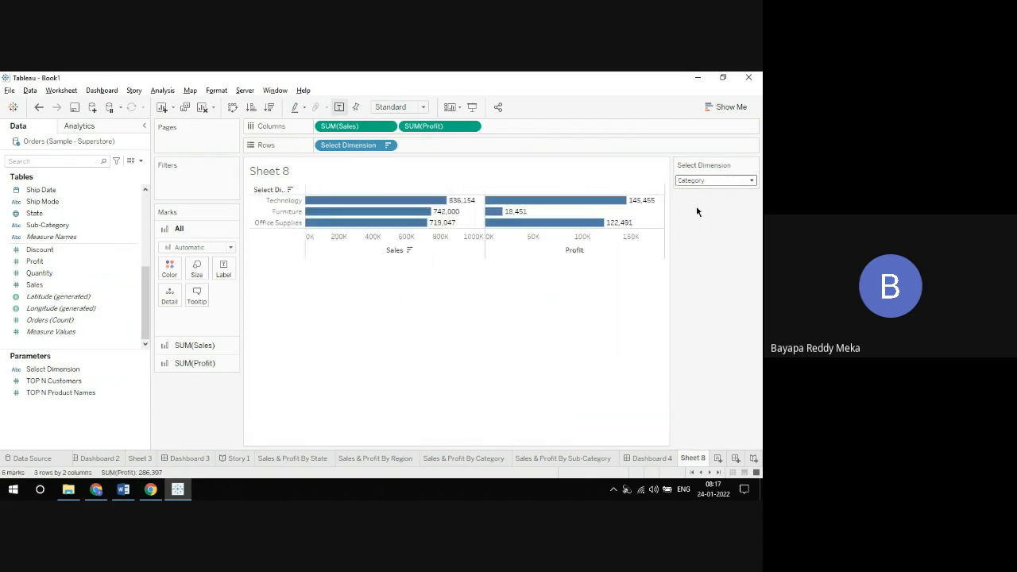
pyautogui.click(694, 181)
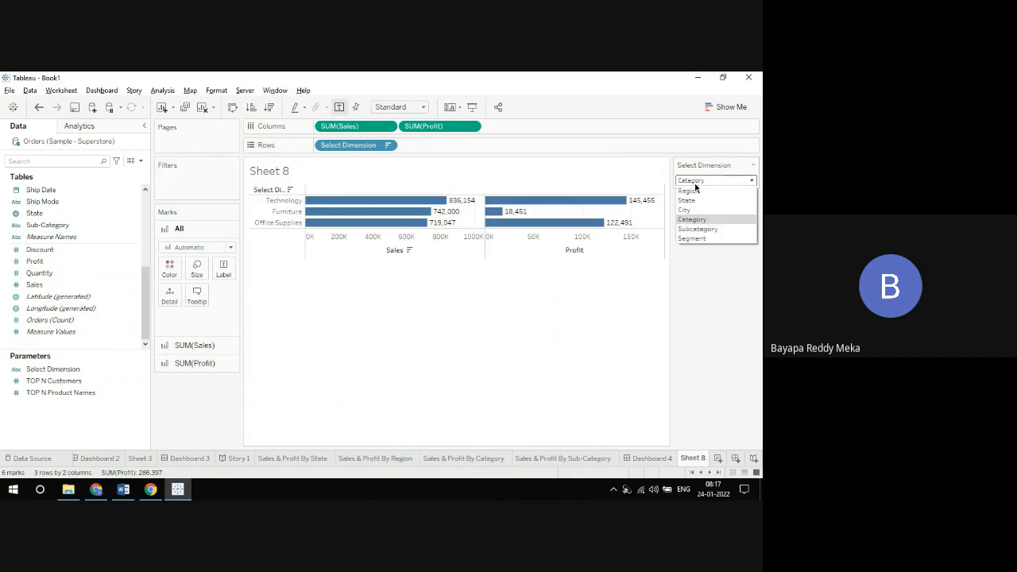
pyautogui.click(696, 228)
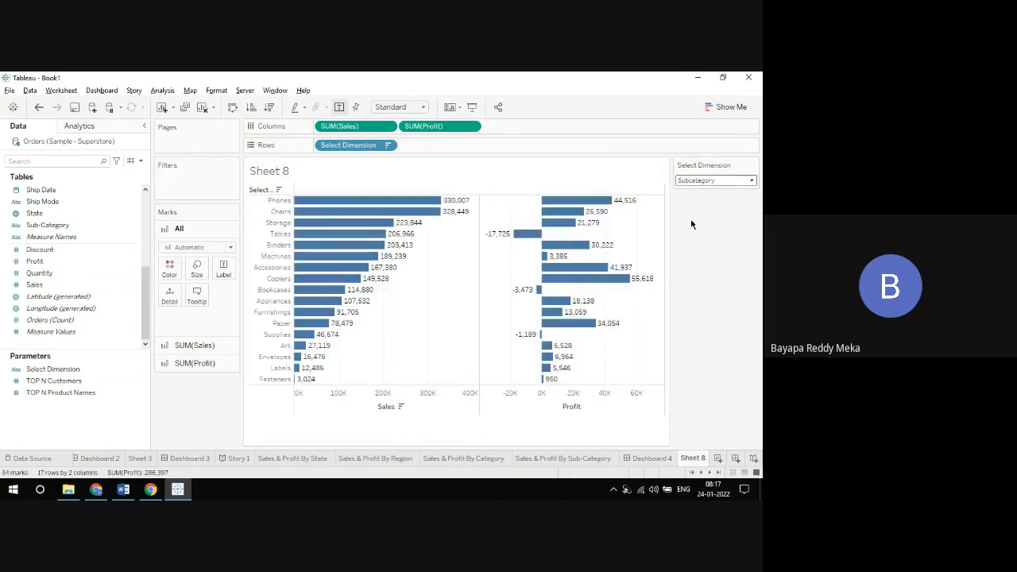
pyautogui.click(713, 181)
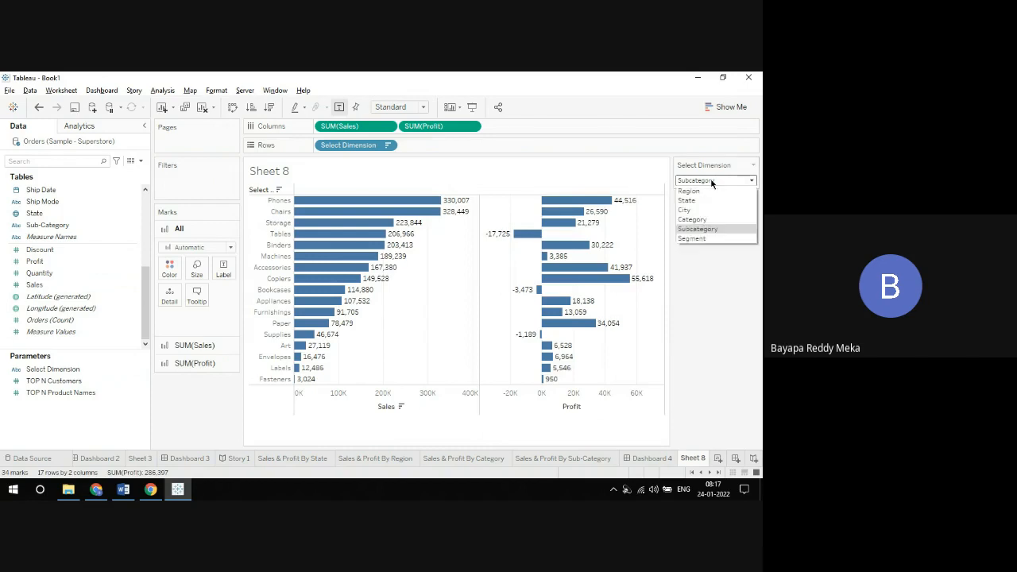
pyautogui.click(711, 238)
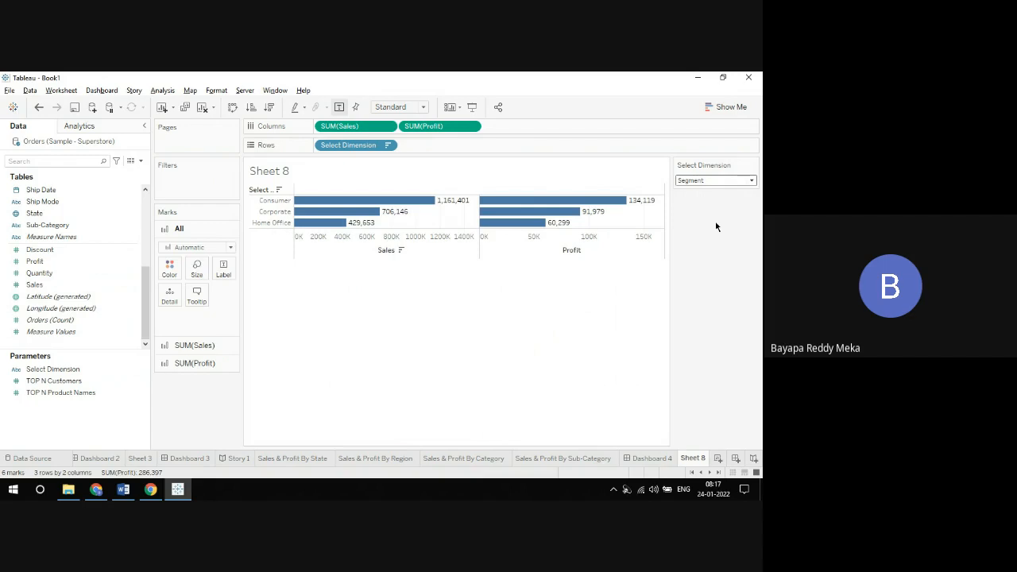
# Step: Rename Sheet 8 as "Dynamically select"
pyautogui.rightClick(696, 462)
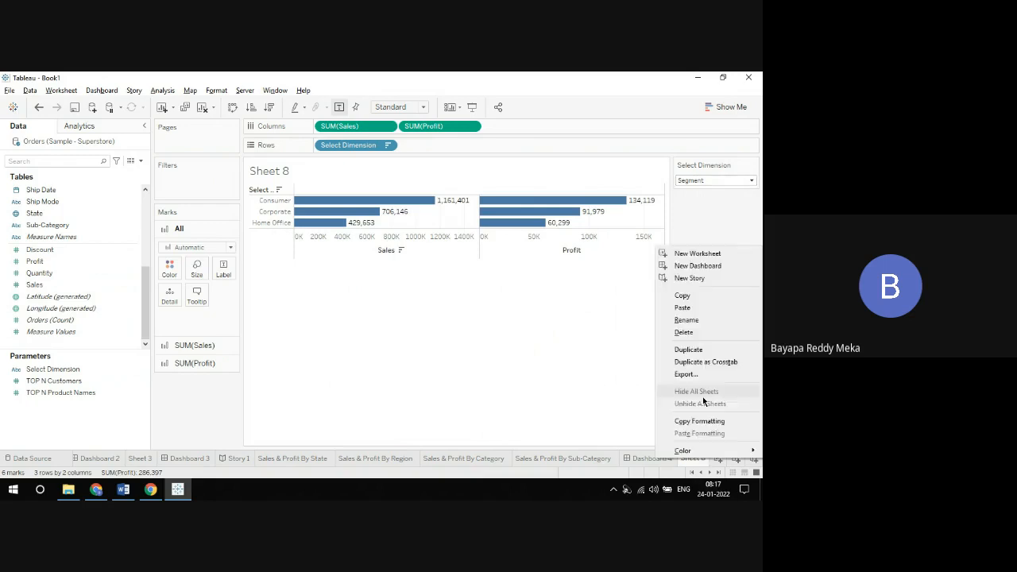
pyautogui.click(705, 321)
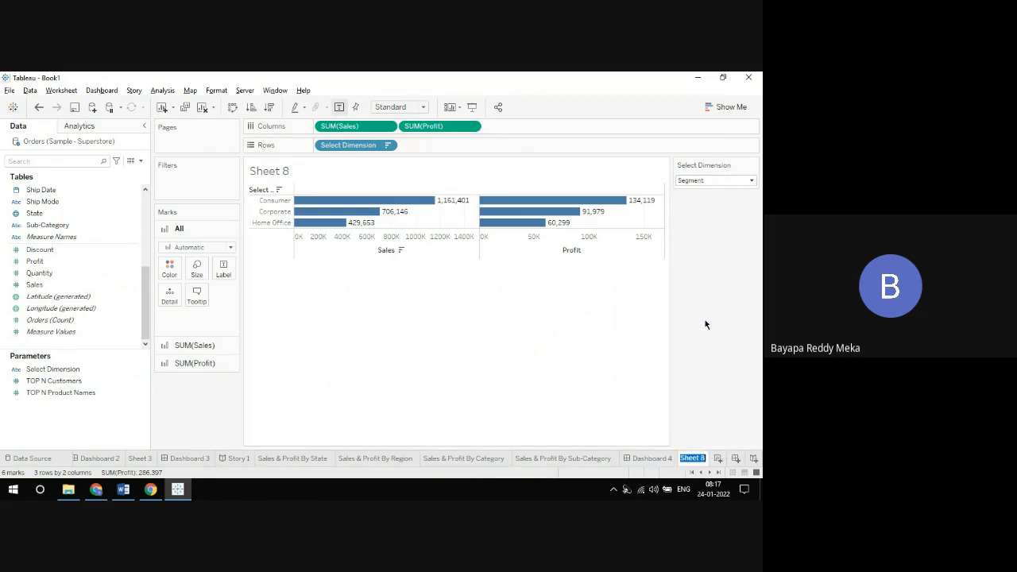
pyautogui.write('Dynamic')
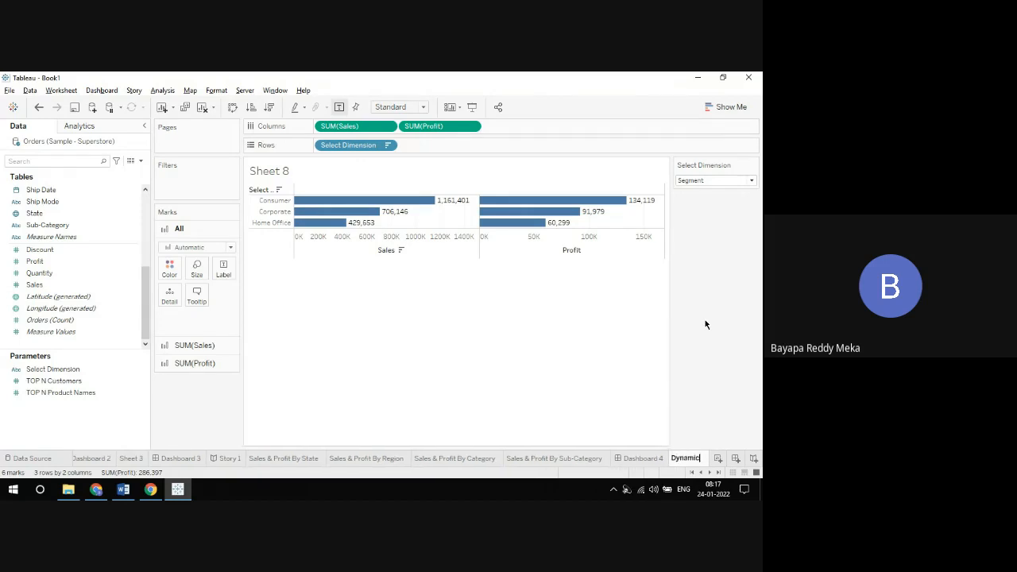
pyautogui.write('ally select')
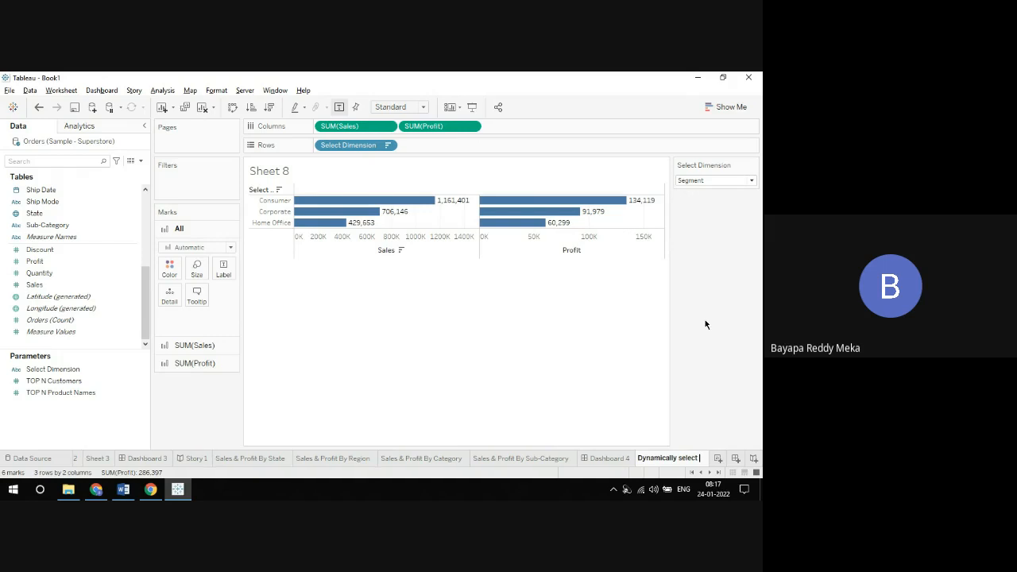
pyautogui.press('Return')
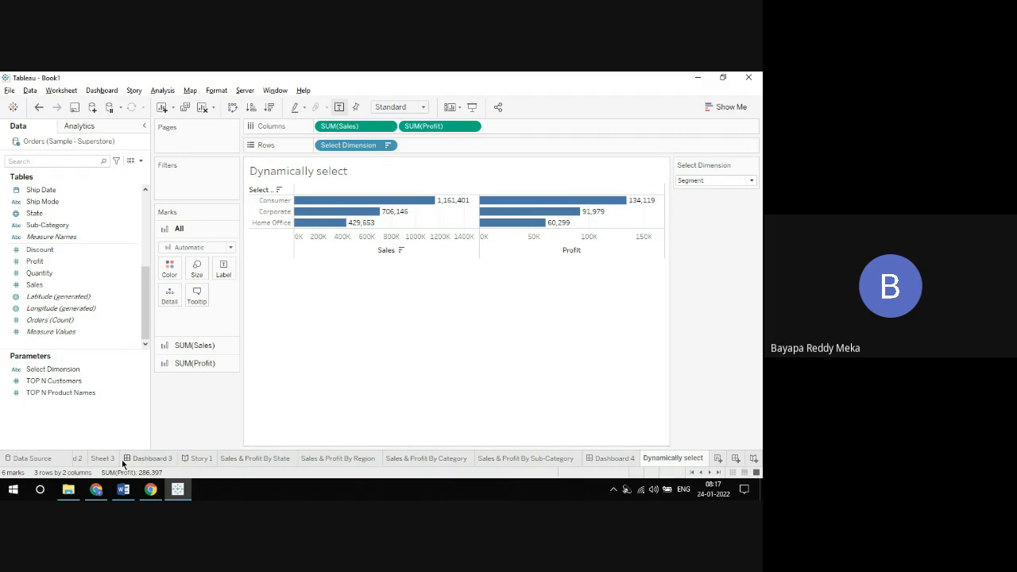
# Step: Review Dashboards 1 to 4, including Dashboard 4's charts and its list of available sheets, and return to the Dynamically select worksheet
pyautogui.click(692, 472)
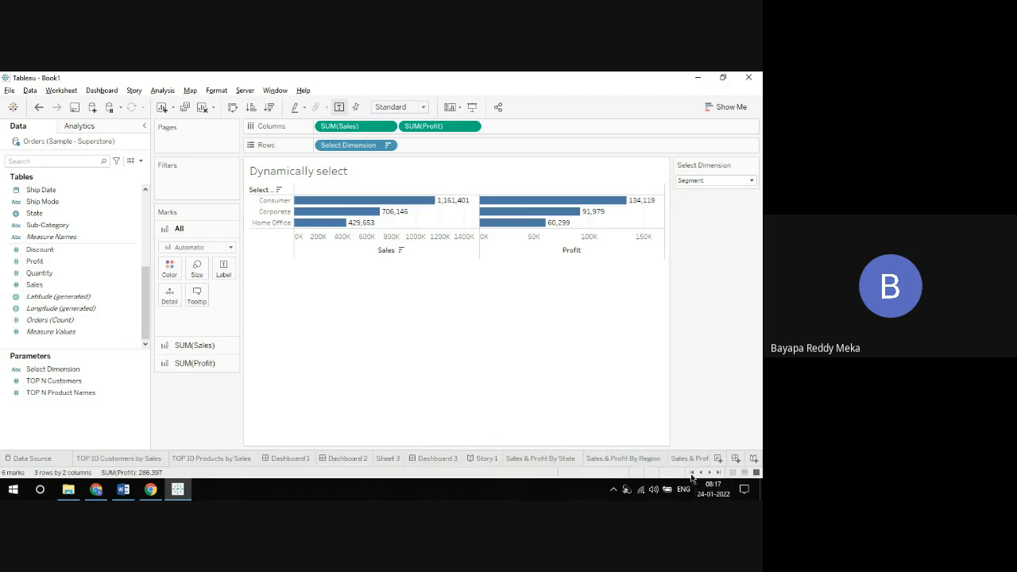
pyautogui.click(305, 460)
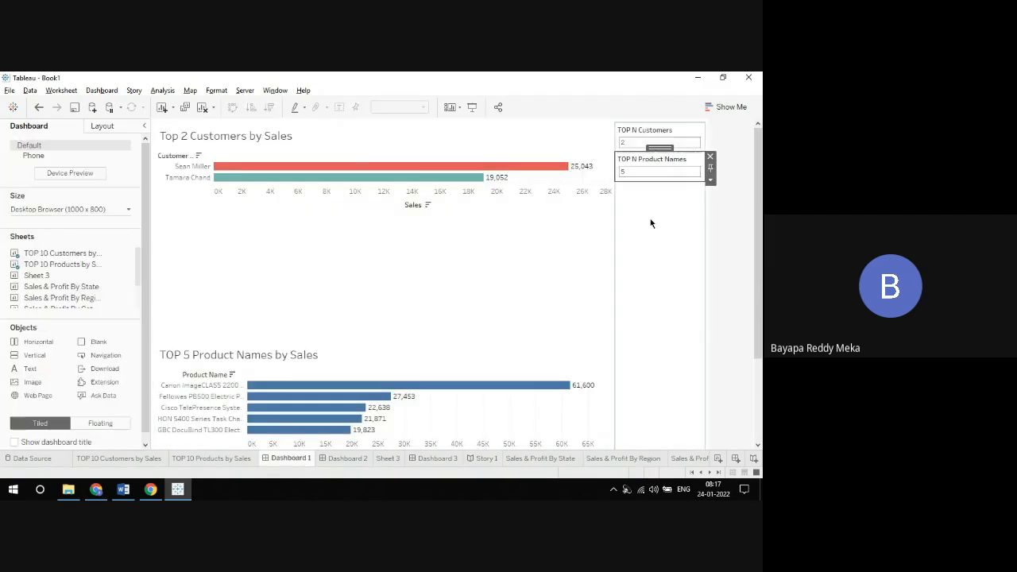
pyautogui.click(359, 460)
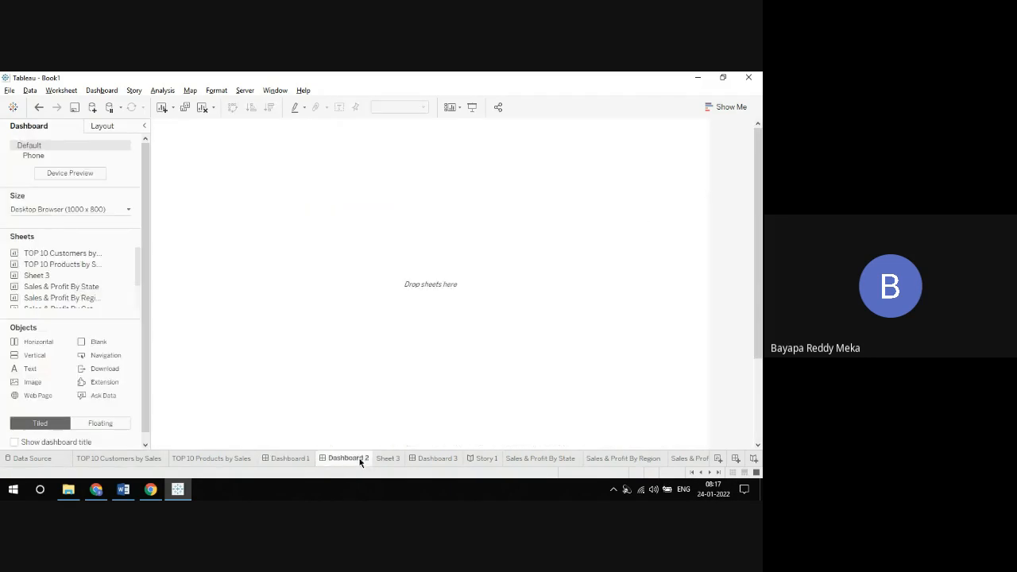
pyautogui.click(425, 458)
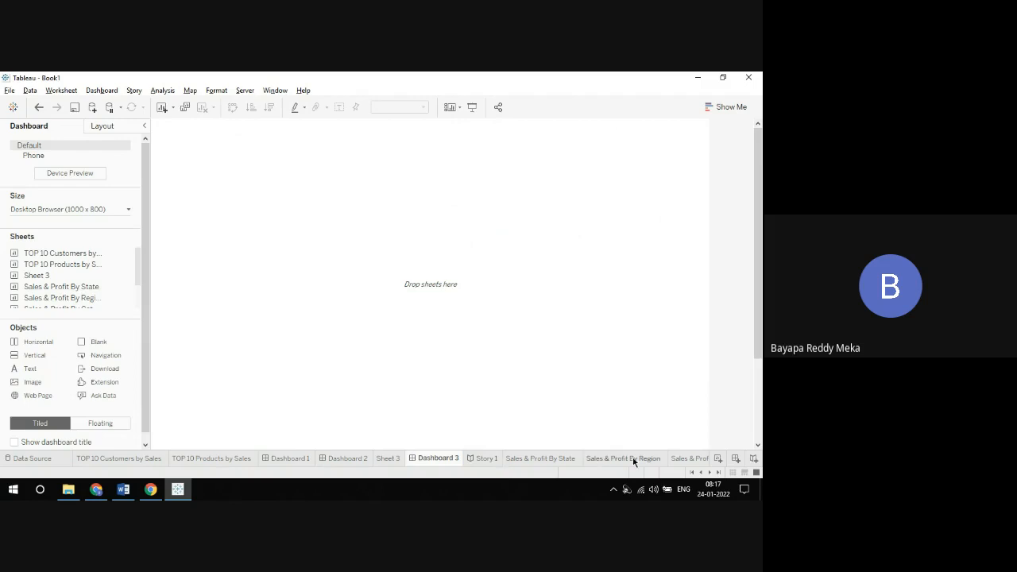
pyautogui.click(715, 472)
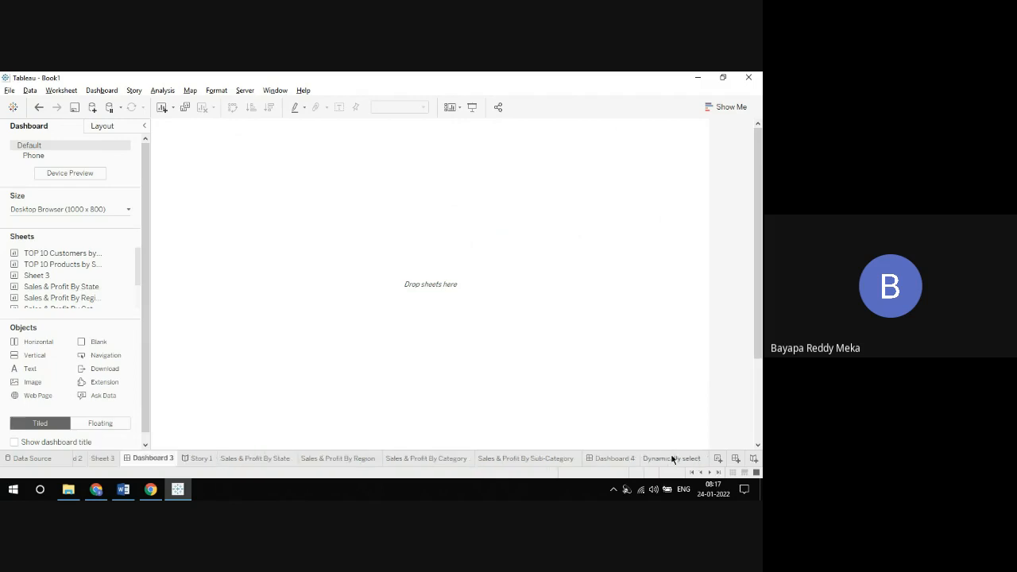
pyautogui.click(622, 460)
pyautogui.scroll(-3, 754, 258)
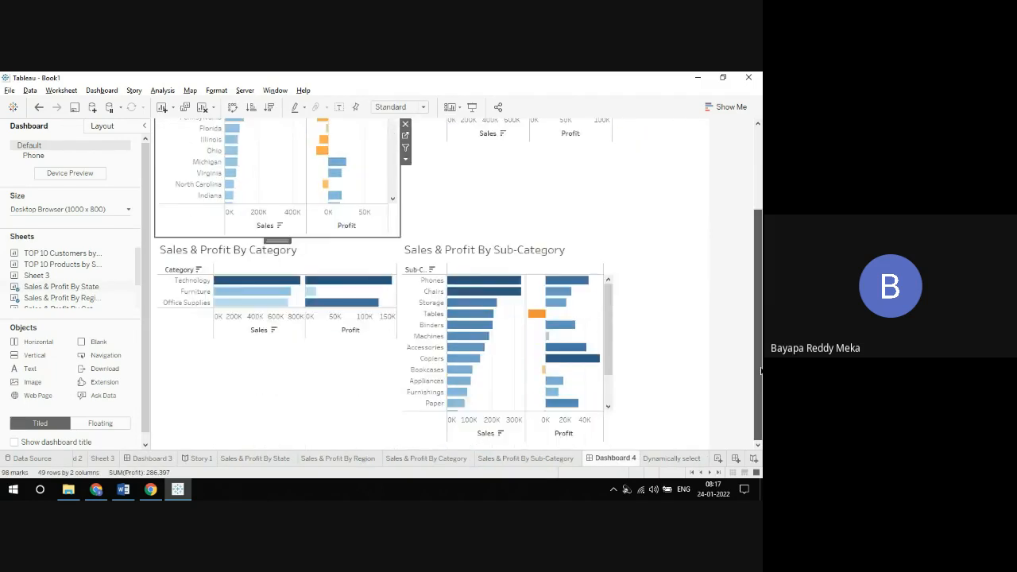
pyautogui.scroll(1, 754, 258)
pyautogui.scroll(2, 754, 258)
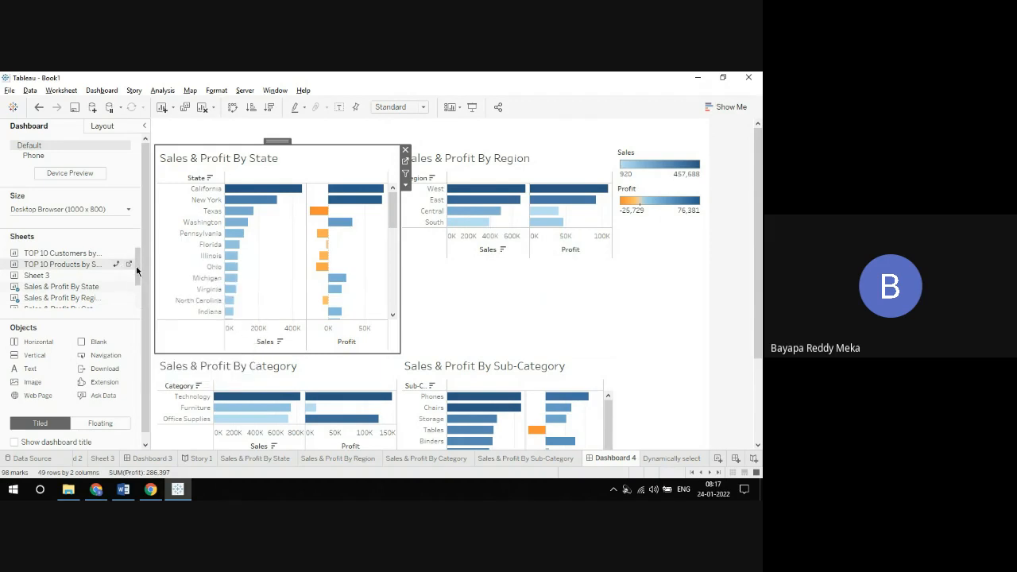
pyautogui.moveTo(137, 271); pyautogui.dragTo(136, 318)
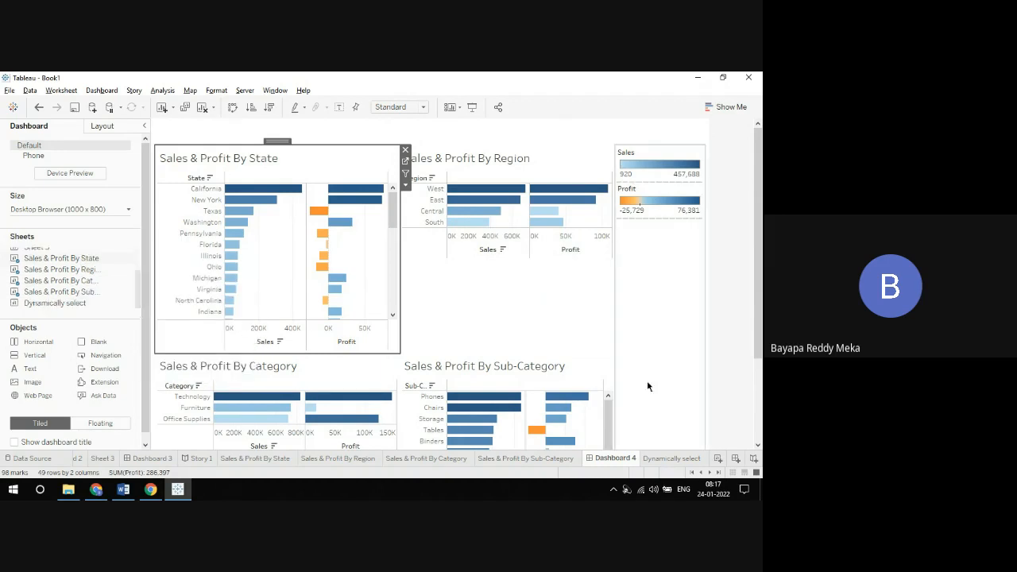
pyautogui.click(671, 460)
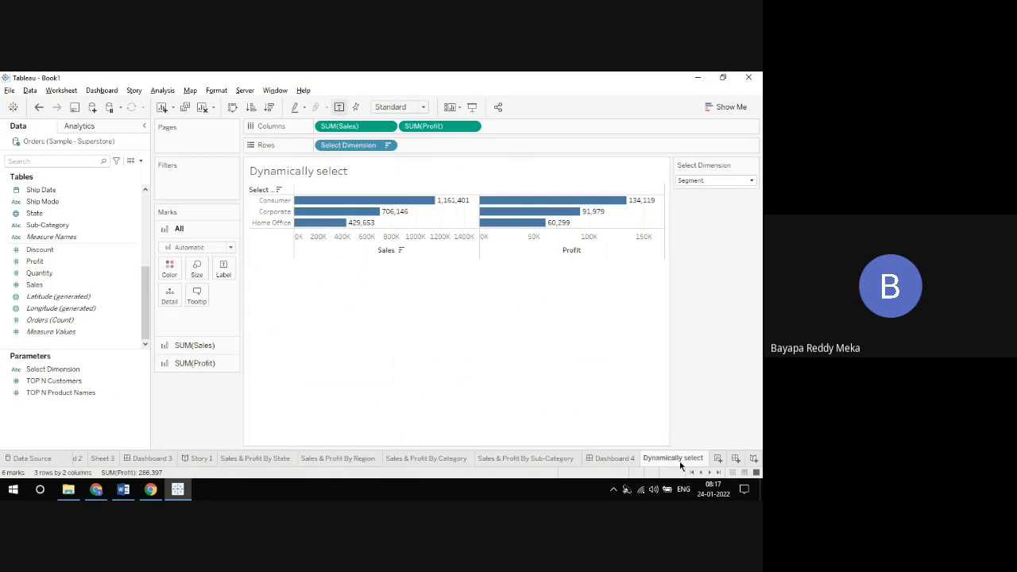
# Step: Create a new dashboard and add tiled horizontal and vertical layout containers, dividing it into an upper and a lower half
pyautogui.click(736, 458)
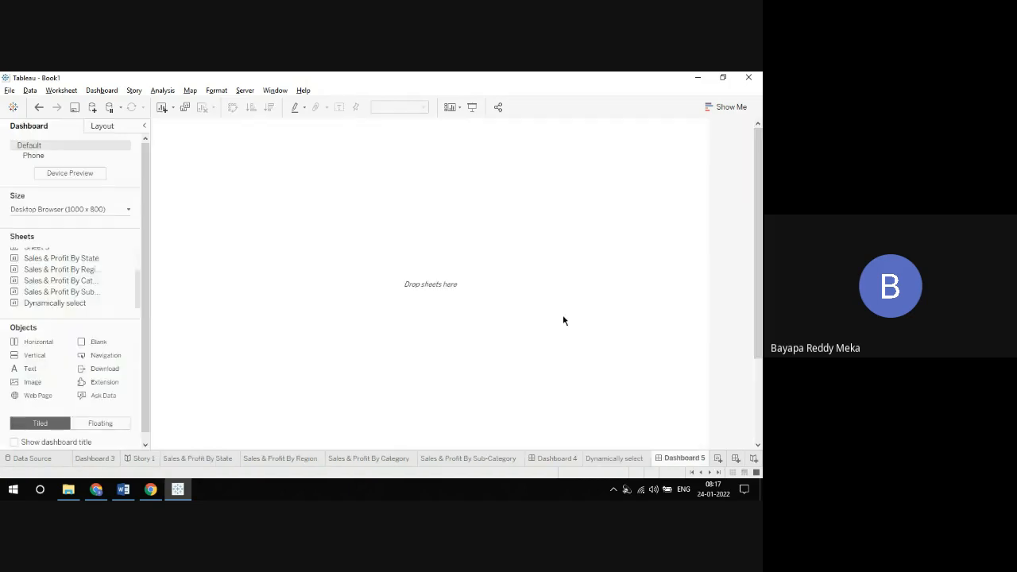
pyautogui.moveTo(42, 346); pyautogui.dragTo(200, 249)
pyautogui.moveTo(756, 194); pyautogui.dragTo(760, 310)
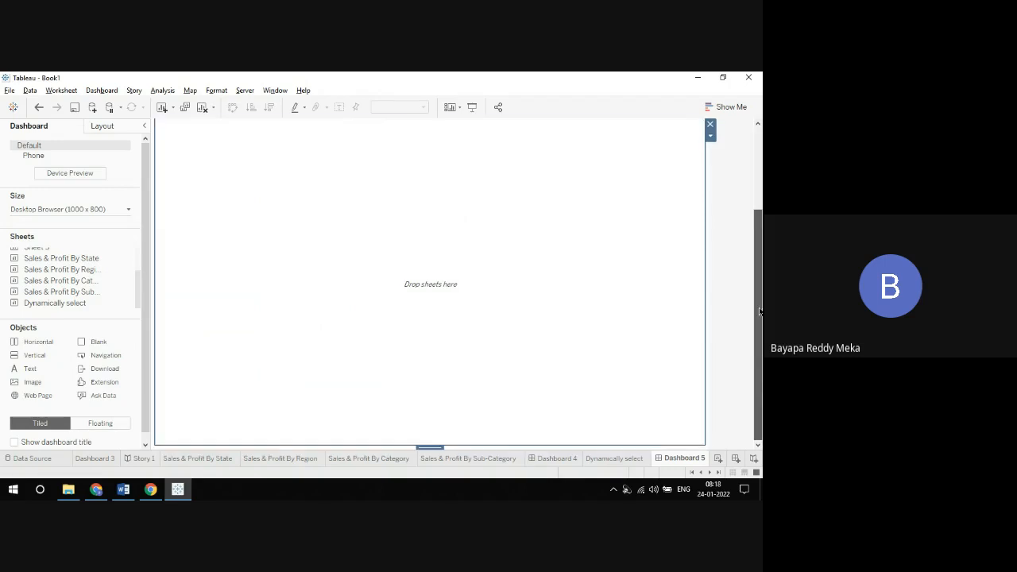
pyautogui.moveTo(36, 357); pyautogui.dragTo(270, 369)
pyautogui.moveTo(756, 232); pyautogui.dragTo(755, 149)
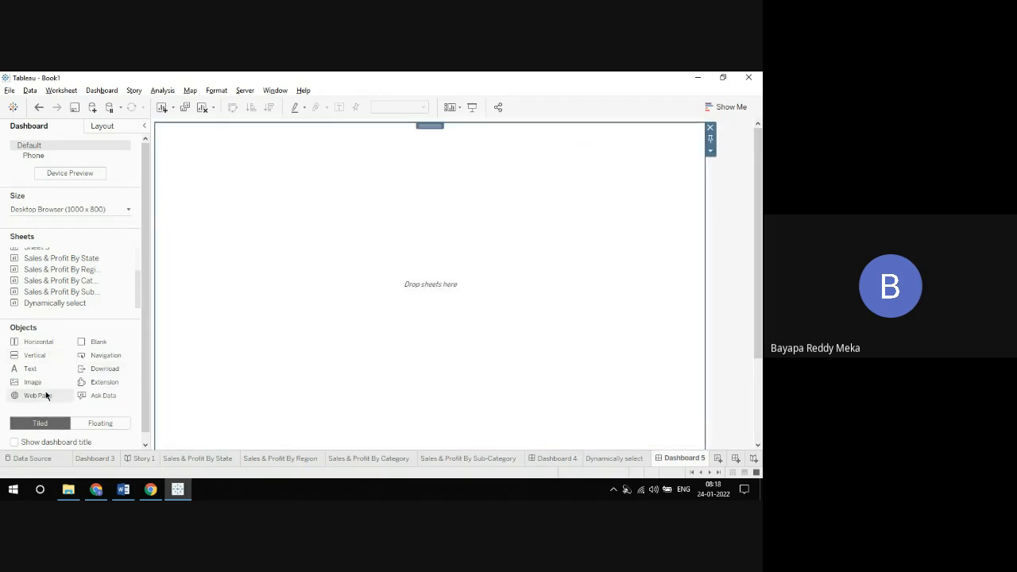
pyautogui.moveTo(16, 358)
pyautogui.mouseDown()
pyautogui.moveTo(283, 206)
pyautogui.moveTo(354, 147)
pyautogui.moveTo(384, 170)
pyautogui.moveTo(414, 331)
pyautogui.mouseUp()
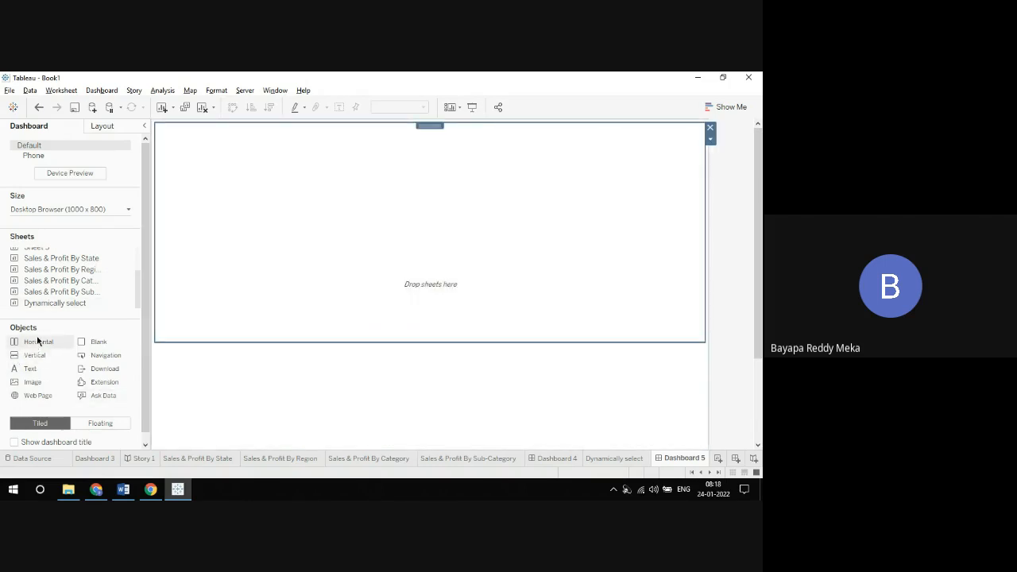
# Step: Place the Dynamically select sheet in the upper half of the dashboard and move its Select Dimension control to the chart's right side
pyautogui.moveTo(49, 291)
pyautogui.moveTo(48, 302); pyautogui.dragTo(345, 276)
pyautogui.click(279, 350)
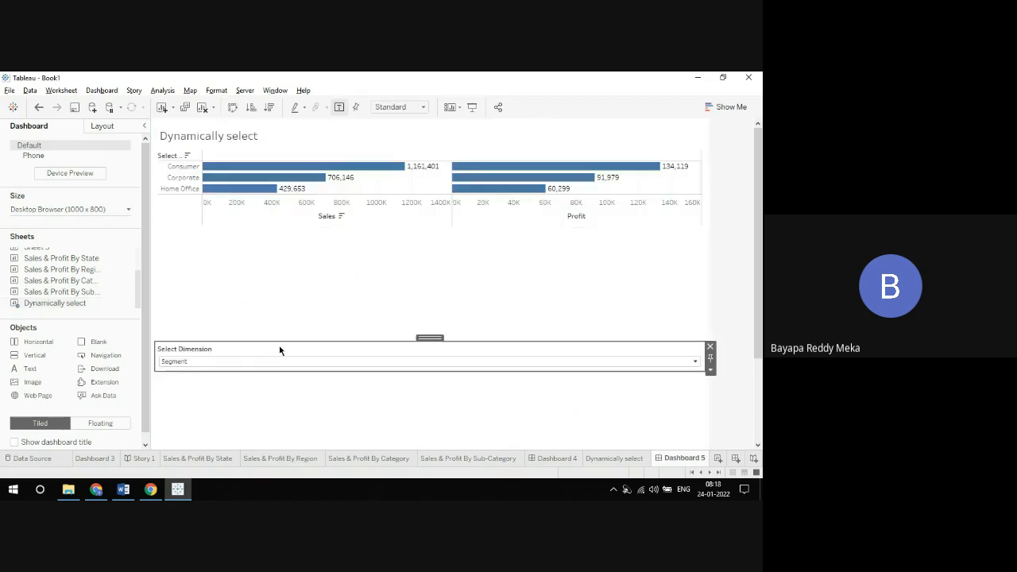
pyautogui.moveTo(430, 338); pyautogui.dragTo(699, 202)
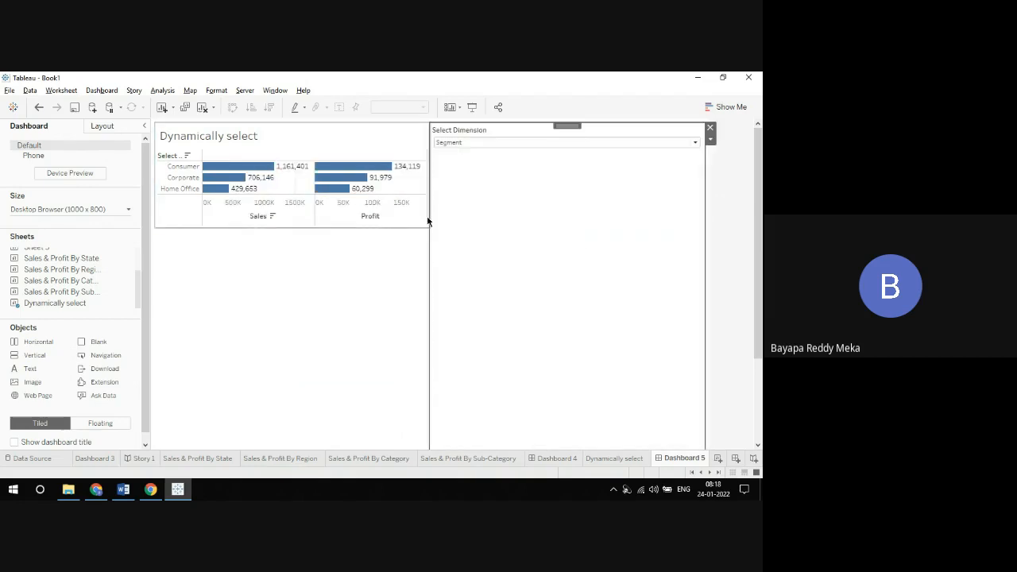
# Step: Widen the Dynamically select chart until the Select Dimension control occupies only a narrow column beside it
pyautogui.moveTo(427, 215); pyautogui.dragTo(572, 188)
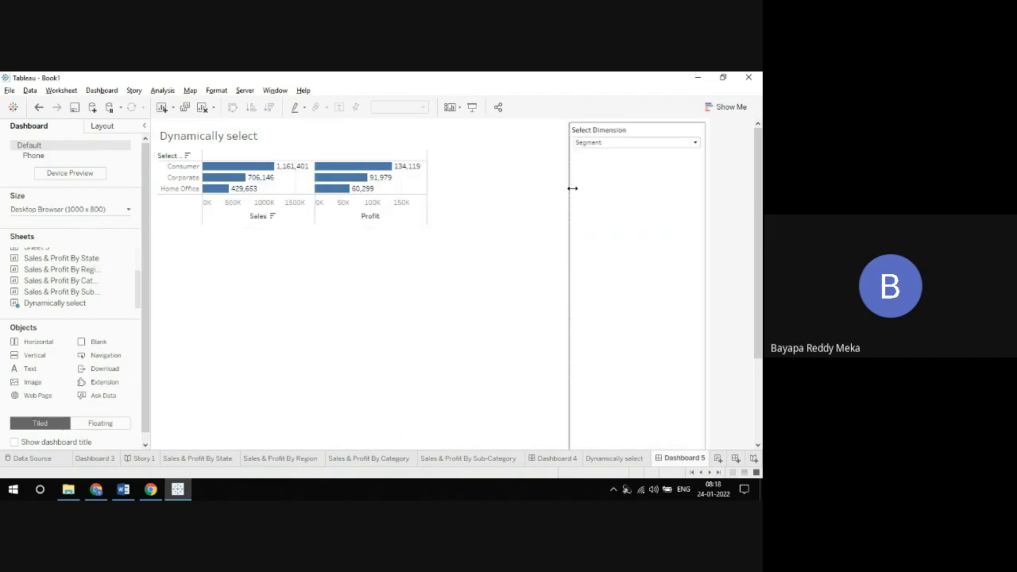
pyautogui.click(576, 188)
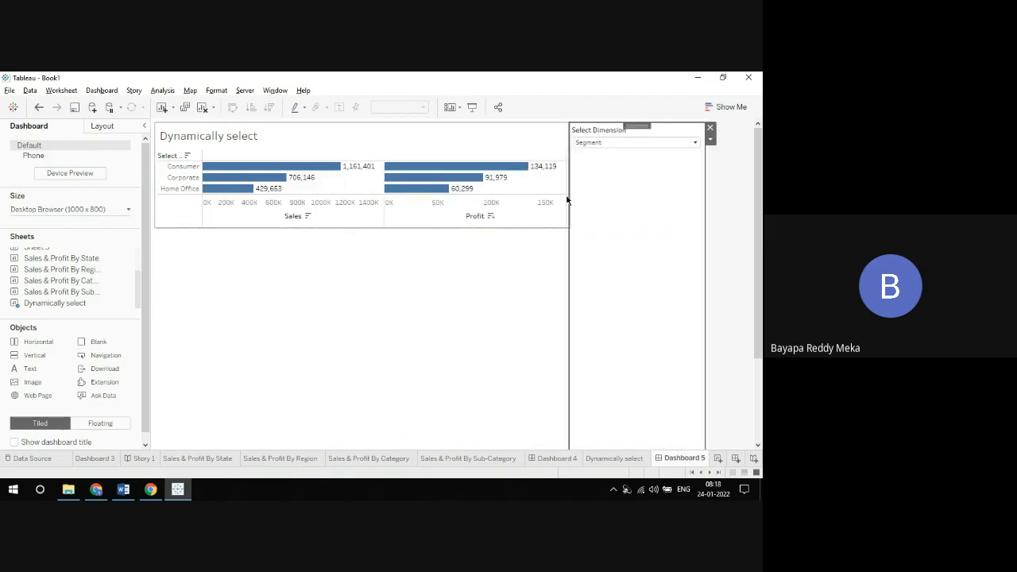
pyautogui.moveTo(569, 195); pyautogui.dragTo(632, 189)
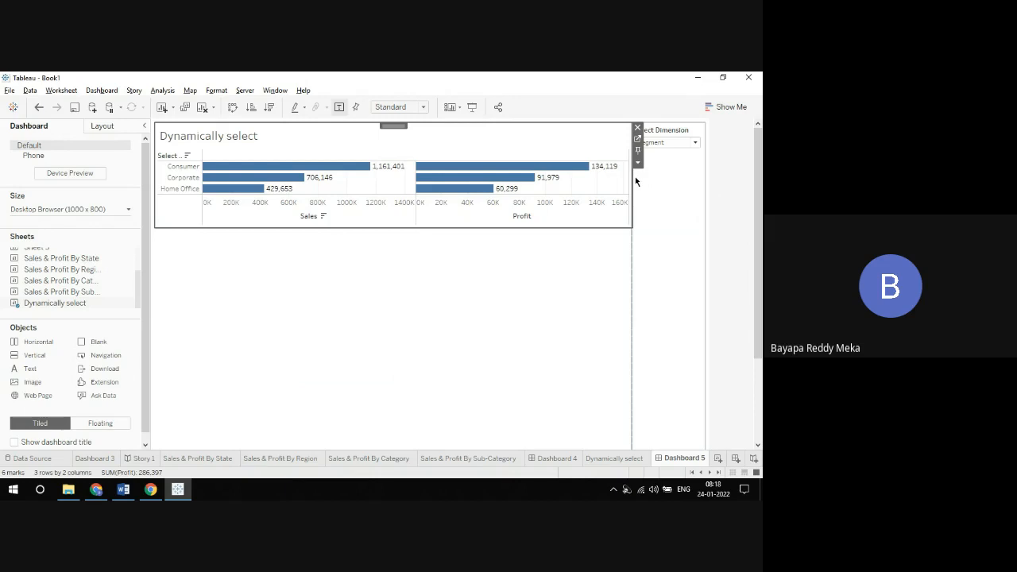
pyautogui.click(645, 175)
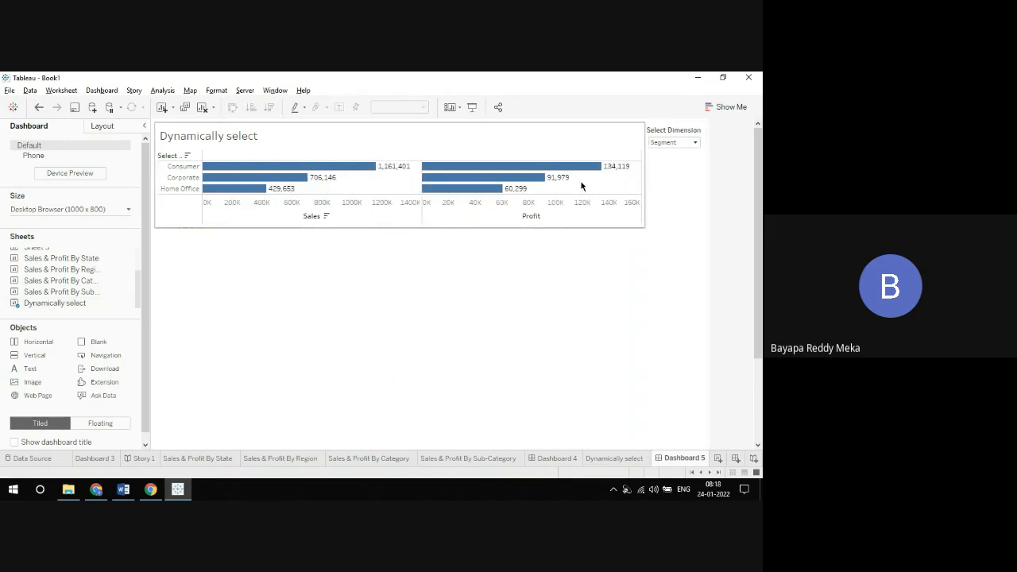
# Step: Preview the dashboard in presentation mode with Select Dimension set to Region and State, and return to the editing view
pyautogui.click(471, 106)
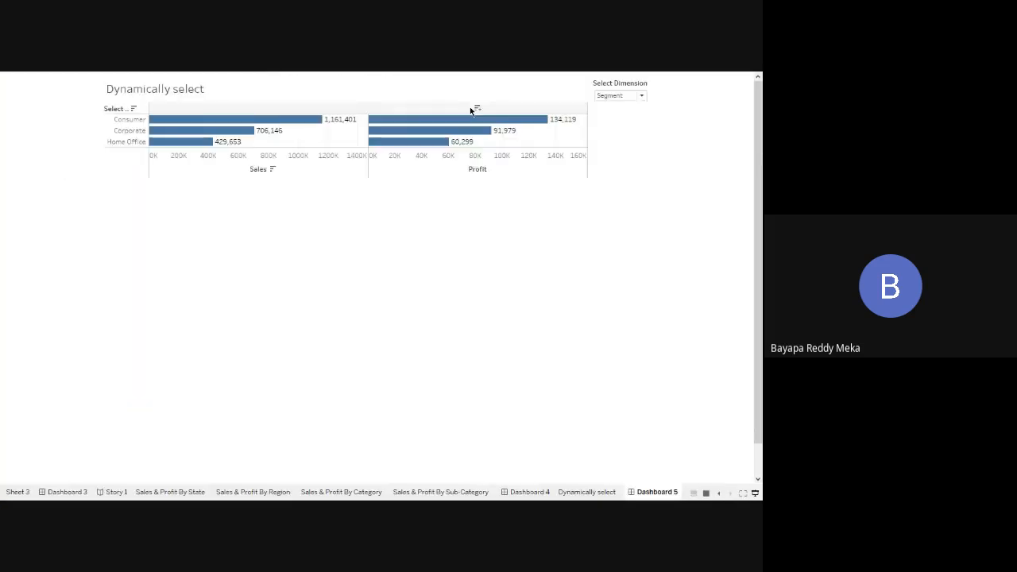
pyautogui.click(603, 96)
pyautogui.click(616, 111)
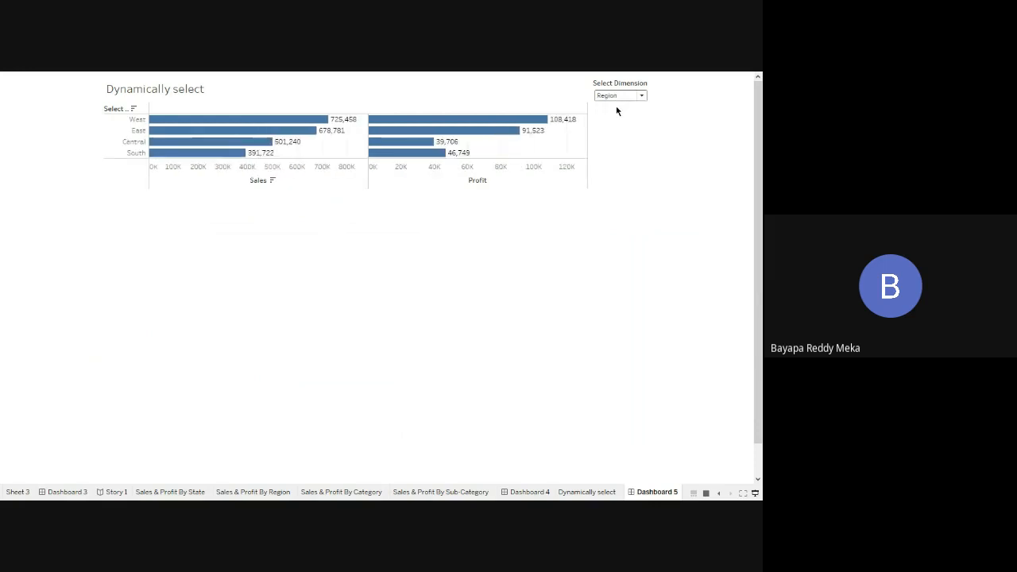
pyautogui.click(618, 97)
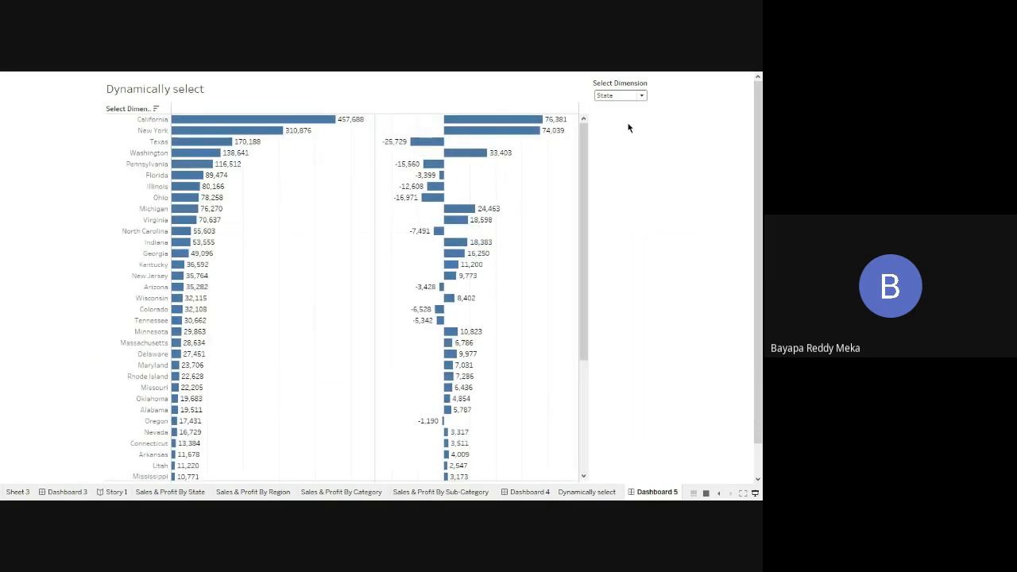
pyautogui.scroll(-1, 759, 417)
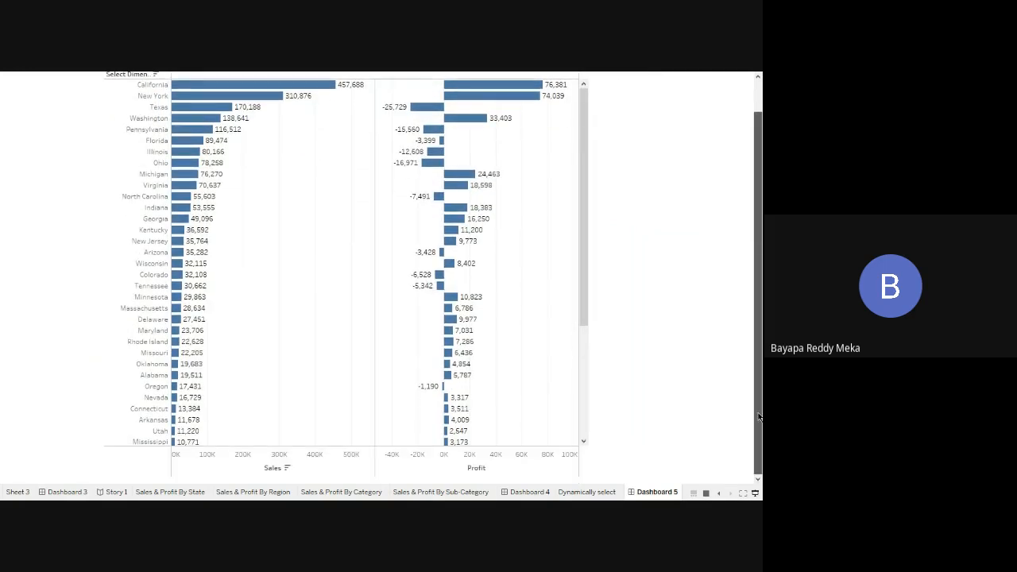
pyautogui.click(754, 492)
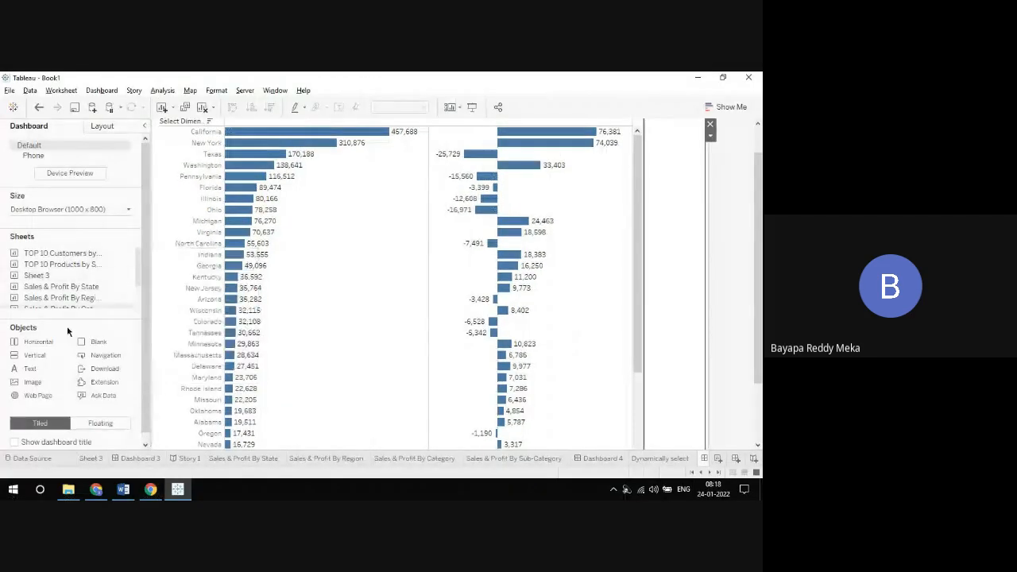
# Step: Add an empty vertical container beneath the Dynamically select chart so that the chart fills only the dashboard's upper half
pyautogui.moveTo(49, 357); pyautogui.dragTo(761, 359)
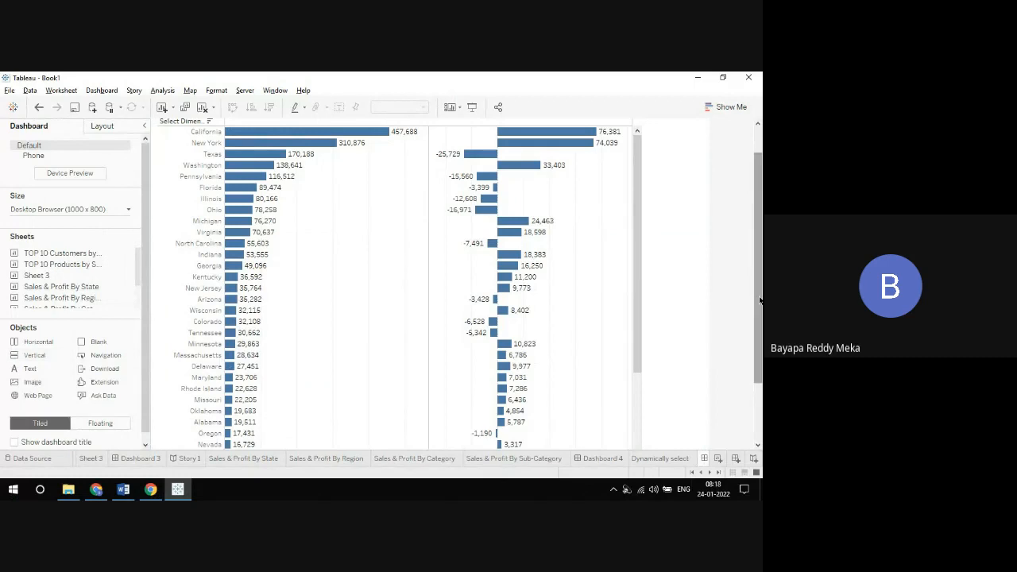
pyautogui.moveTo(760, 300); pyautogui.dragTo(760, 362)
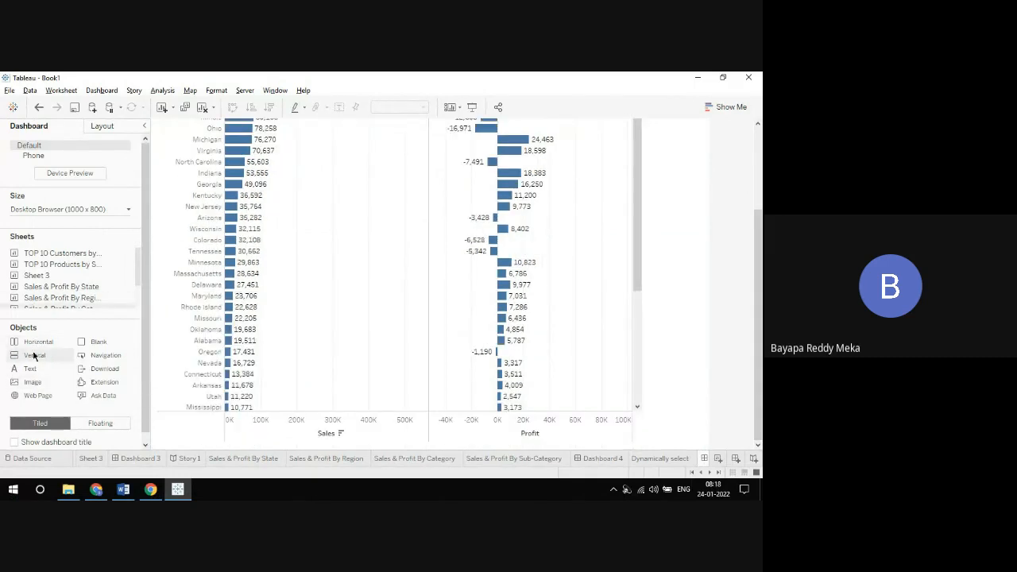
pyautogui.moveTo(31, 357); pyautogui.dragTo(313, 410)
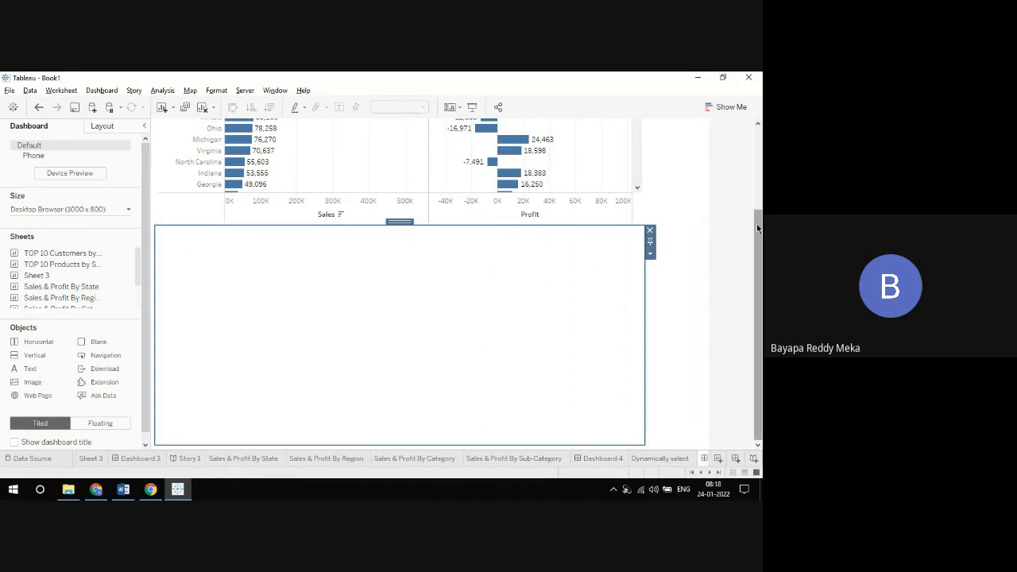
pyautogui.moveTo(757, 228); pyautogui.dragTo(738, 77)
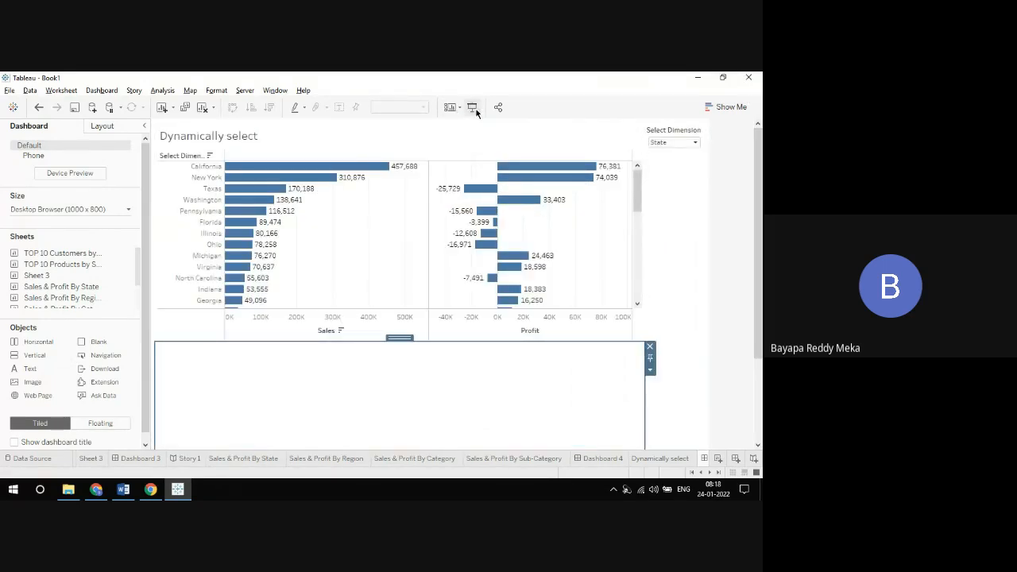
# Step: Show the dashboard in presentation mode and set the Select Dimension parameter to City
pyautogui.click(472, 108)
pyautogui.click(618, 96)
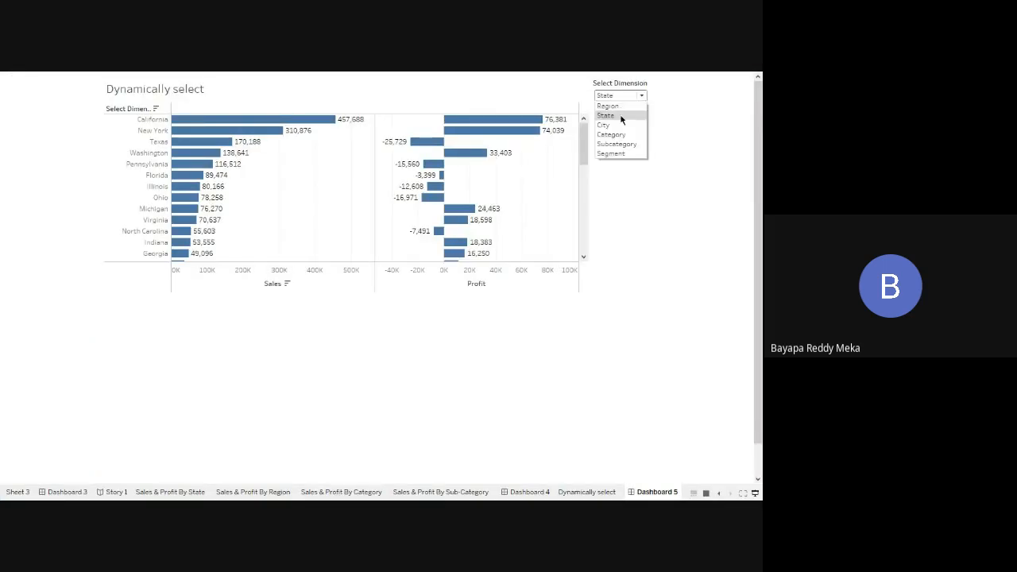
pyautogui.click(620, 128)
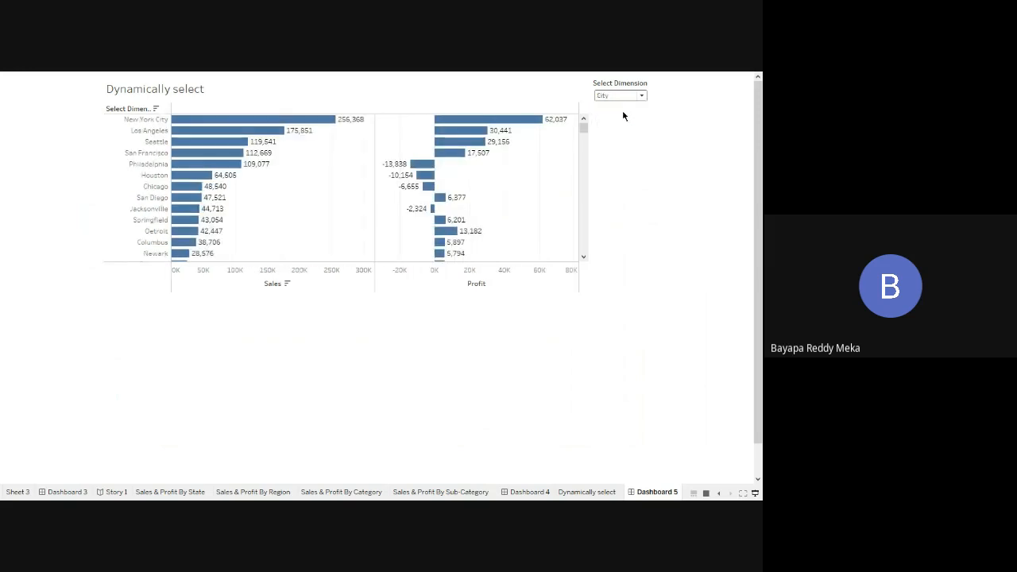
# Step: Preview the chart in presentation mode with the Select Dimension parameter switched between Region, City and State
pyautogui.click(617, 97)
pyautogui.click(611, 106)
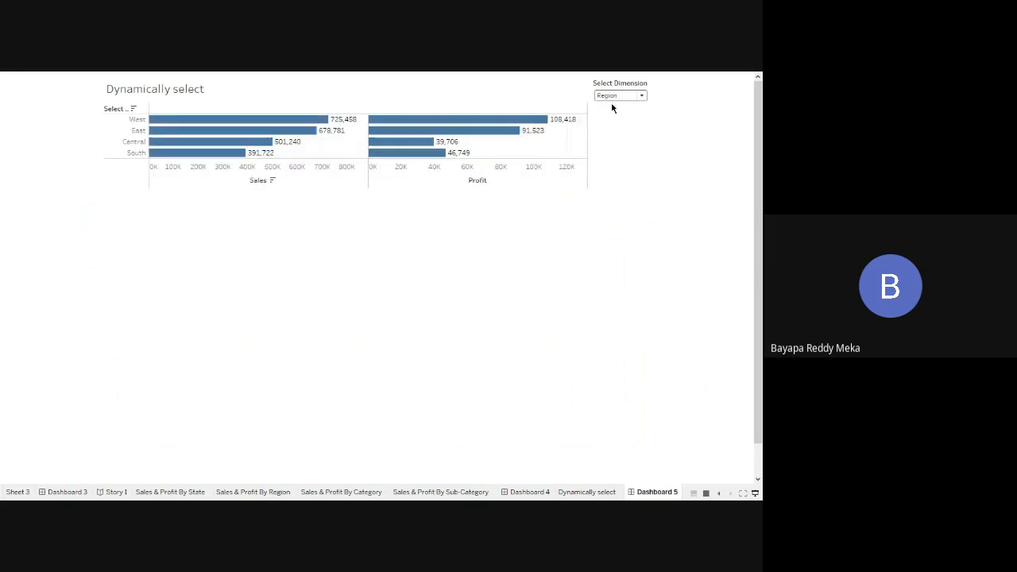
pyautogui.click(620, 97)
pyautogui.click(621, 127)
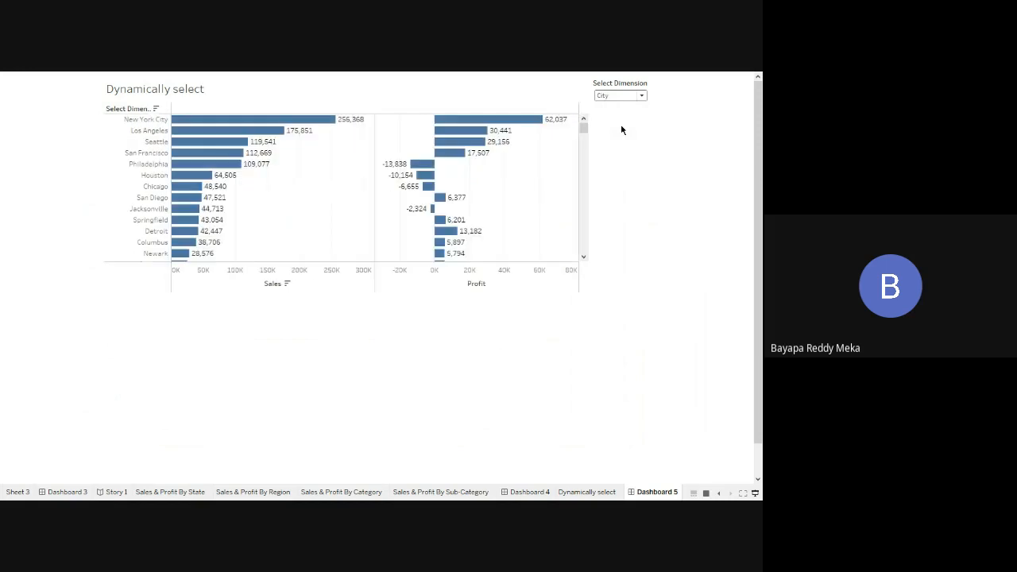
pyautogui.click(622, 96)
pyautogui.click(621, 127)
pyautogui.click(618, 97)
pyautogui.click(618, 105)
pyautogui.click(619, 97)
pyautogui.click(625, 116)
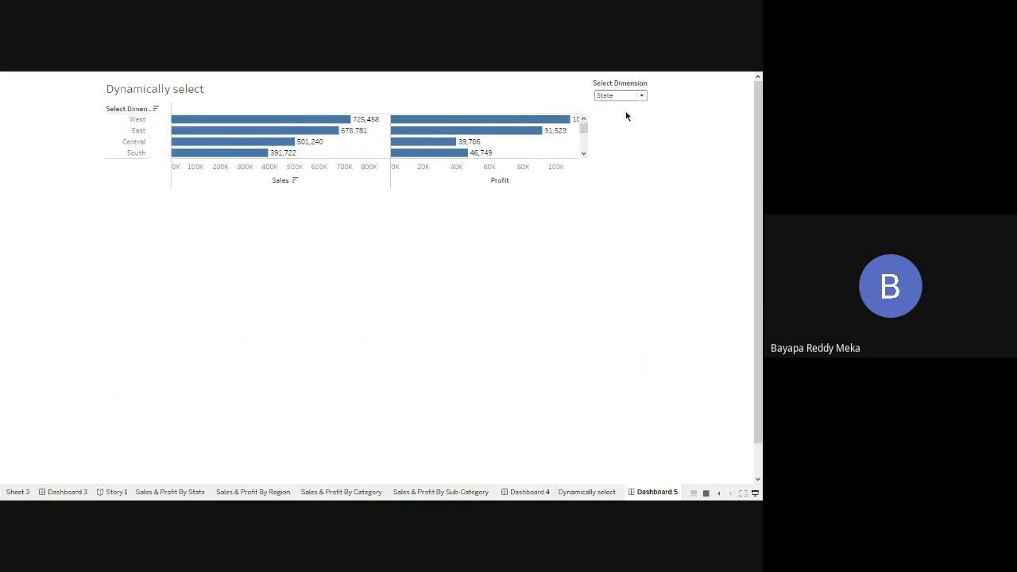
# Step: Preview the chart with Select Dimension set in turn to Category, Subcategory, Segment and Region
pyautogui.click(626, 94)
pyautogui.click(625, 134)
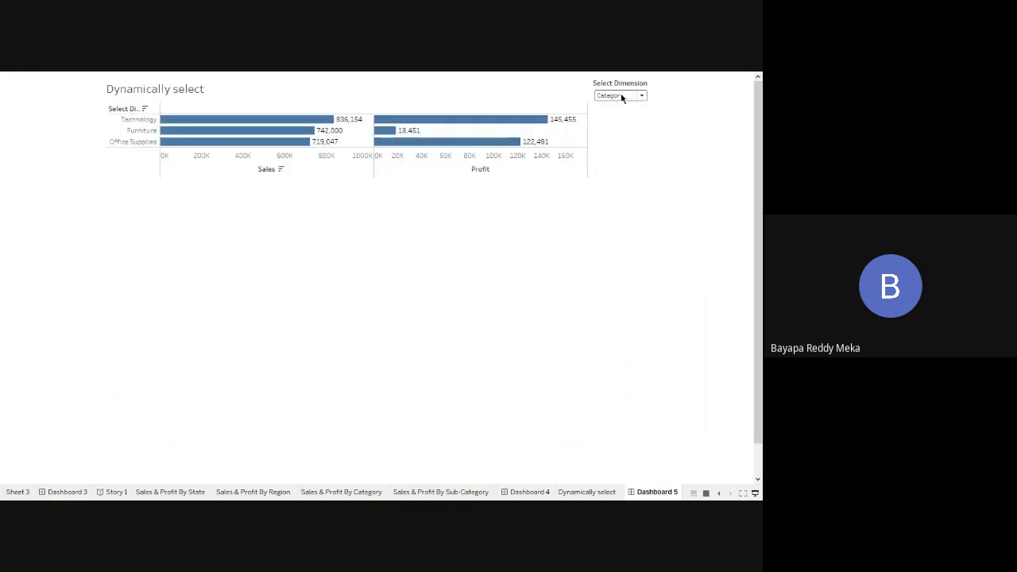
pyautogui.click(622, 95)
pyautogui.click(626, 145)
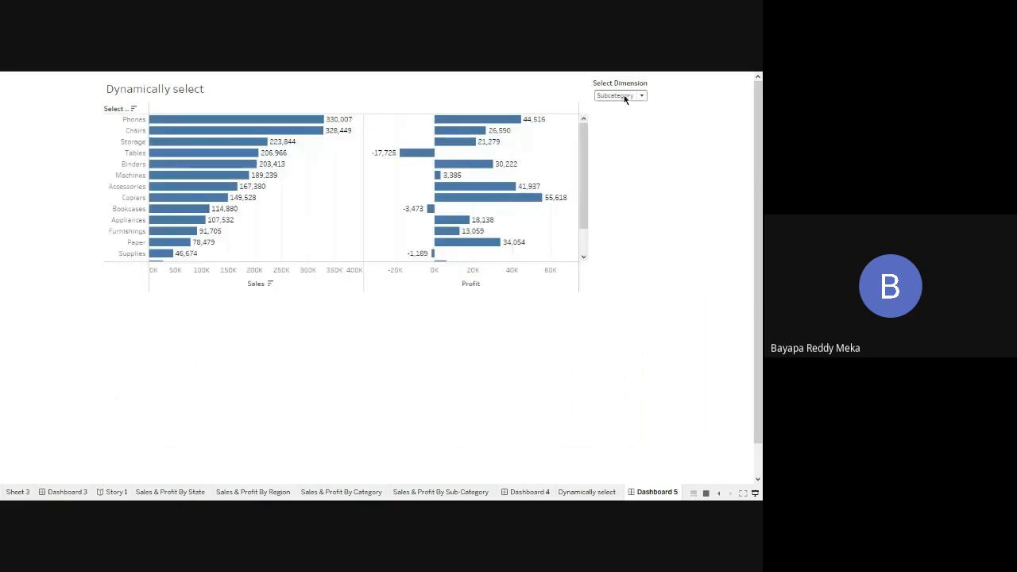
pyautogui.click(627, 95)
pyautogui.click(630, 152)
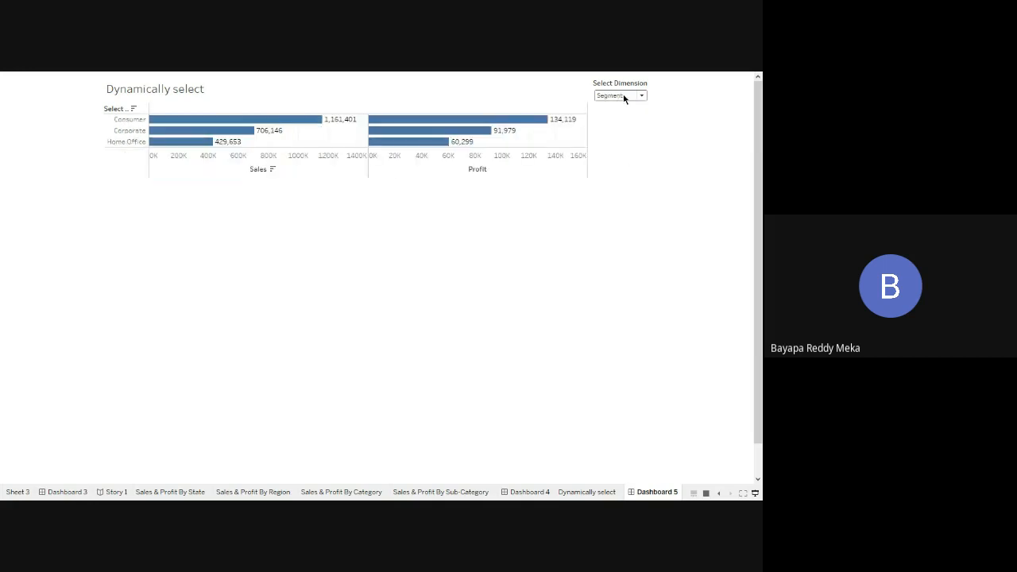
pyautogui.click(625, 95)
pyautogui.click(625, 105)
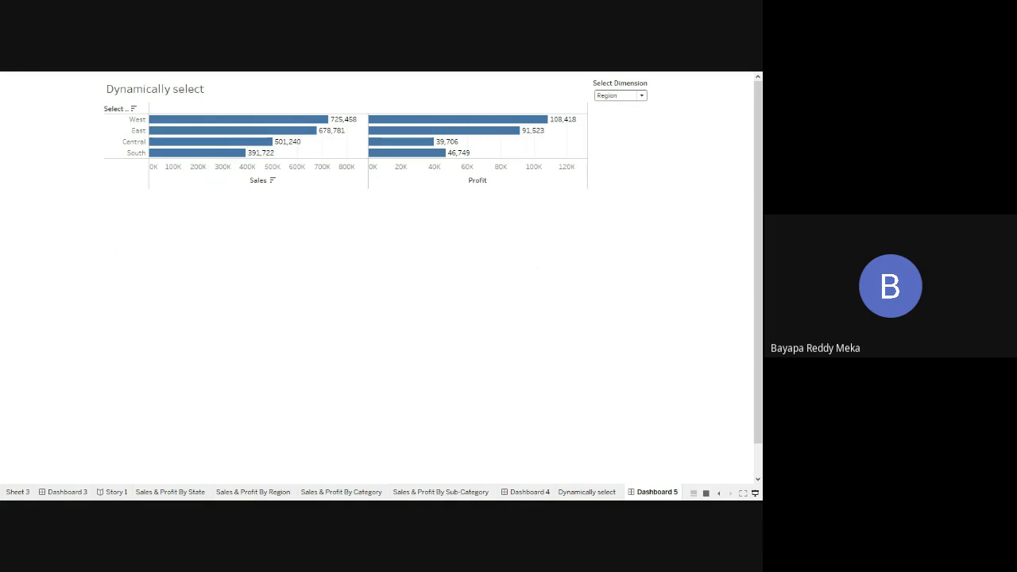
# Step: Return to the dashboard's editing view and set the Select Dimension parameter to State
pyautogui.click(756, 494)
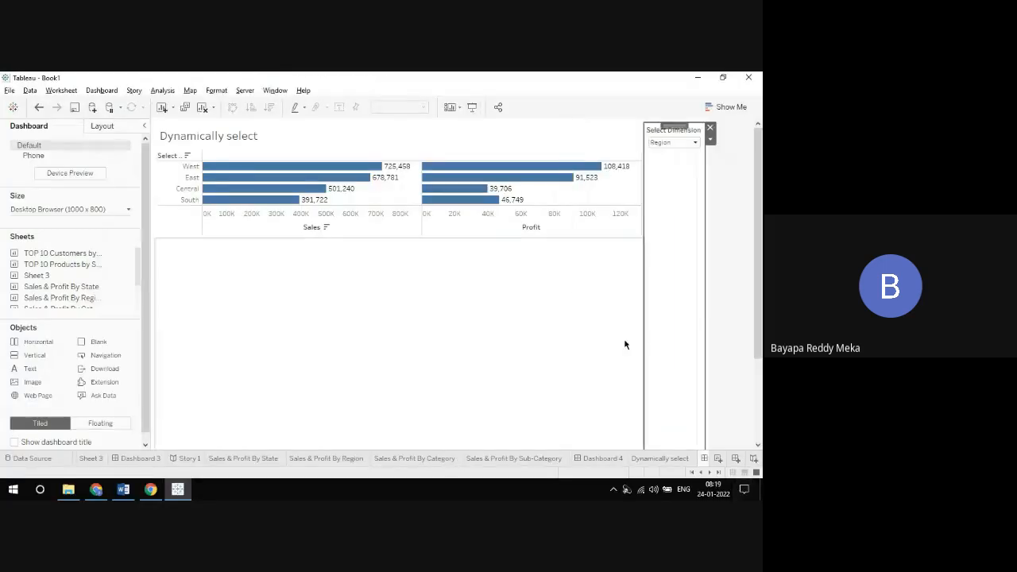
pyautogui.click(667, 143)
pyautogui.click(667, 143)
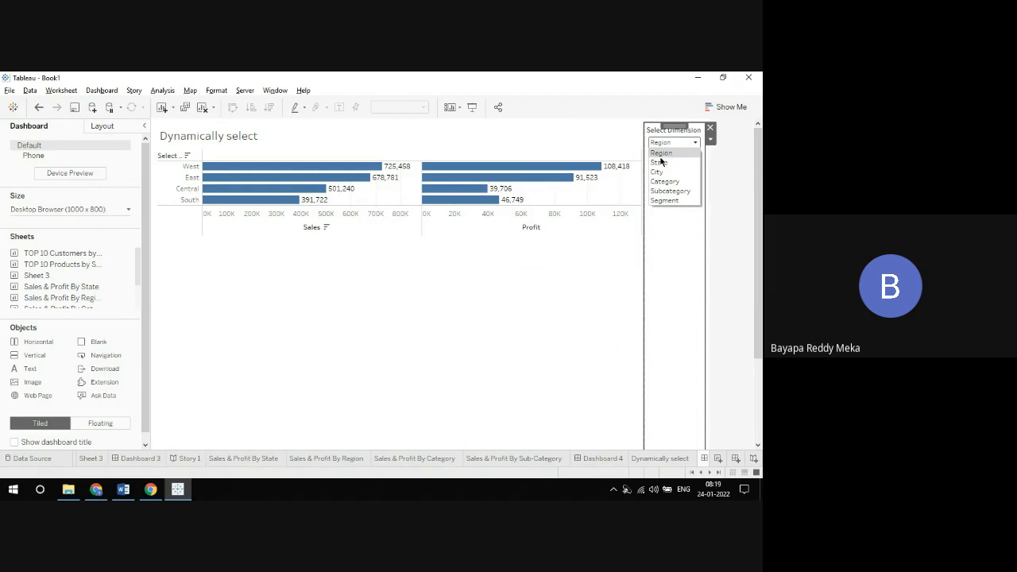
pyautogui.click(659, 162)
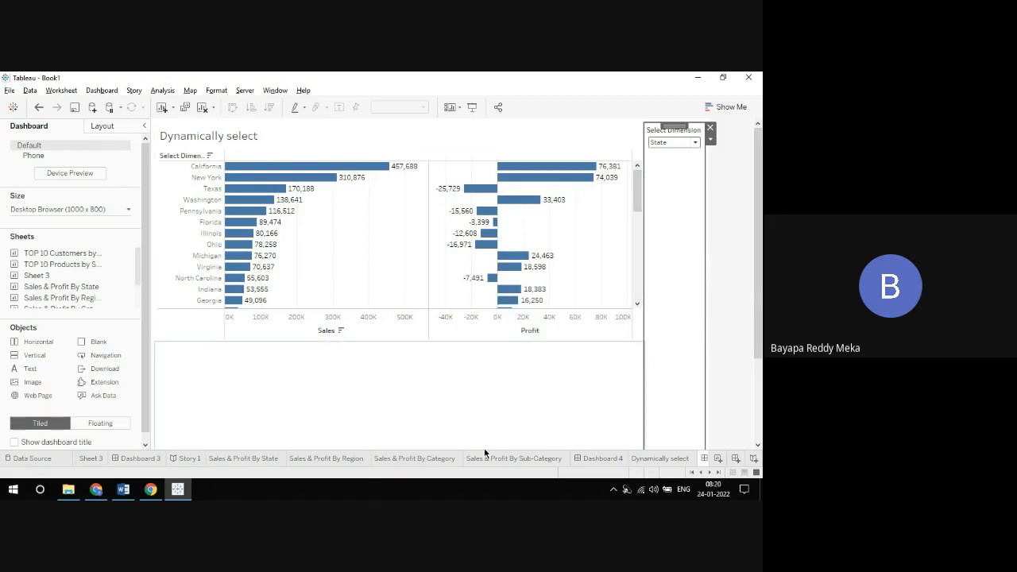
# Step: Show Dashboard 4 in presentation mode to review its four Sales & Profit charts, and return to the editing view
pyautogui.click(607, 461)
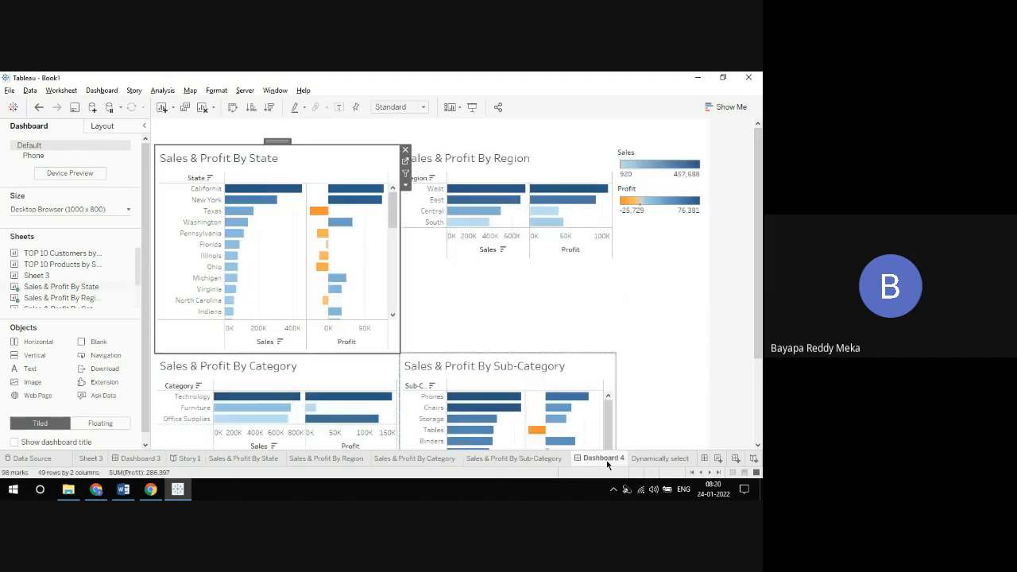
pyautogui.click(471, 106)
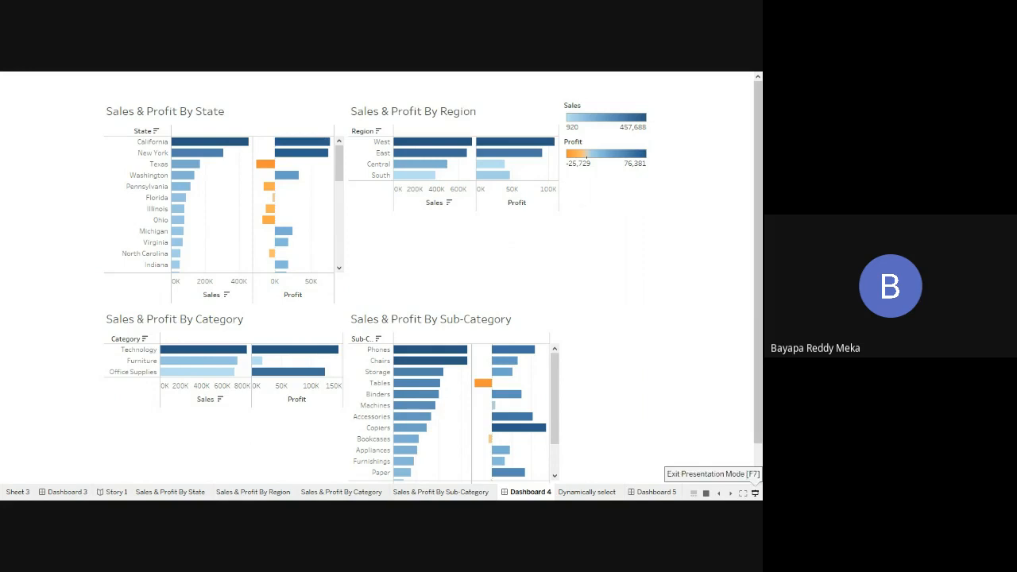
pyautogui.click(756, 494)
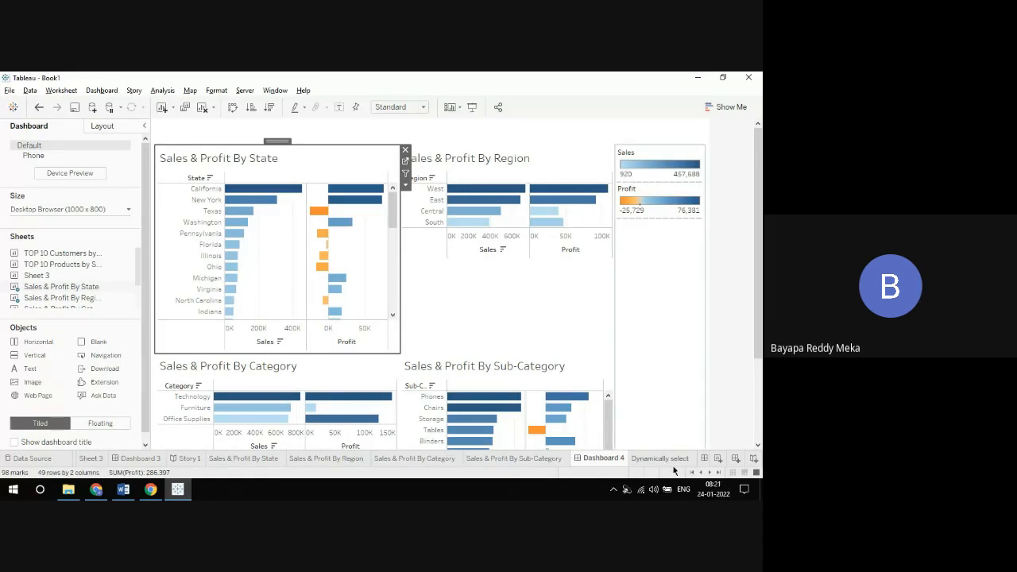
# Step: Go back to Dashboard 5 and set the Select Dimension parameter to Region
pyautogui.click(718, 473)
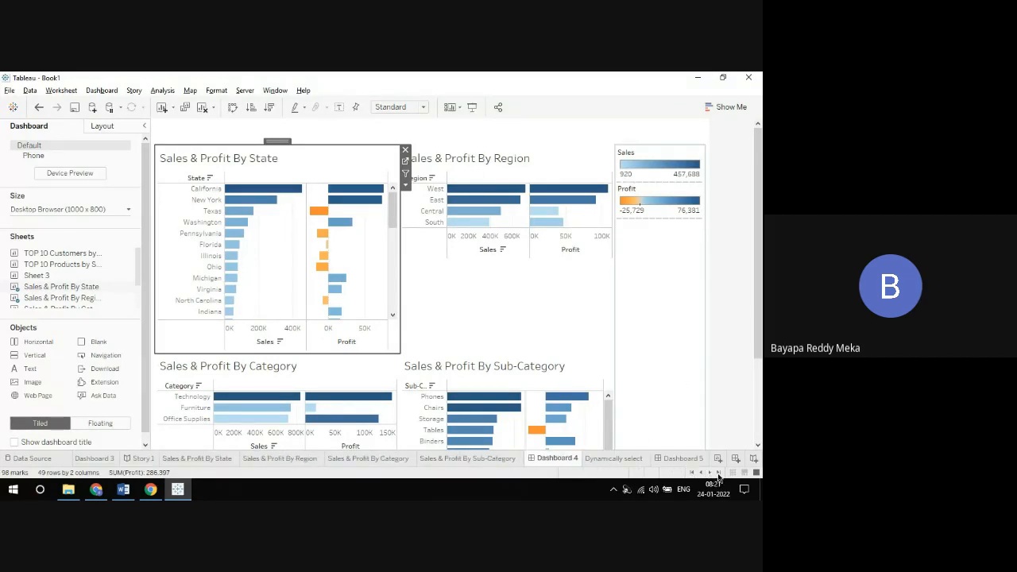
pyautogui.click(688, 459)
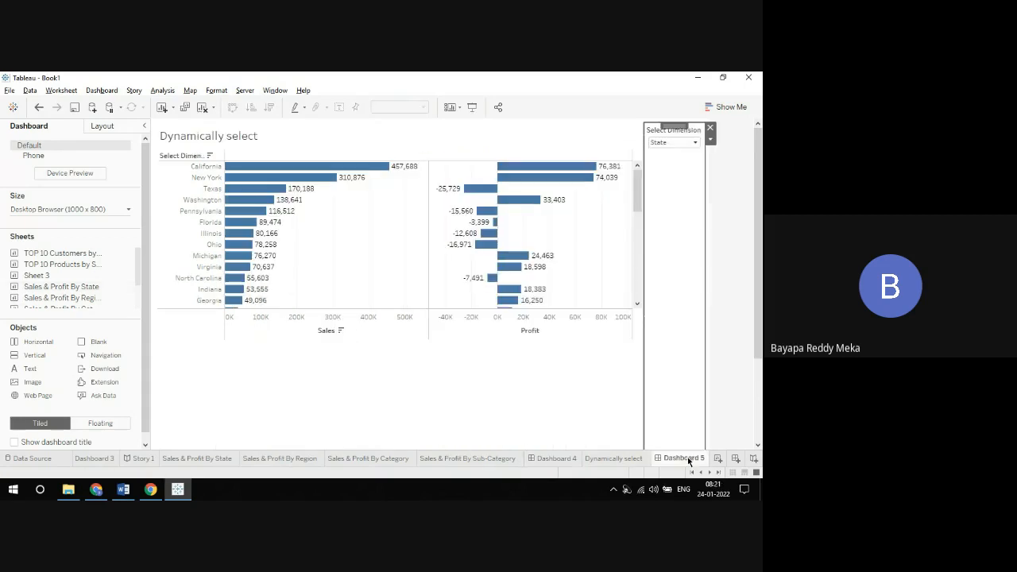
pyautogui.click(659, 142)
pyautogui.click(660, 152)
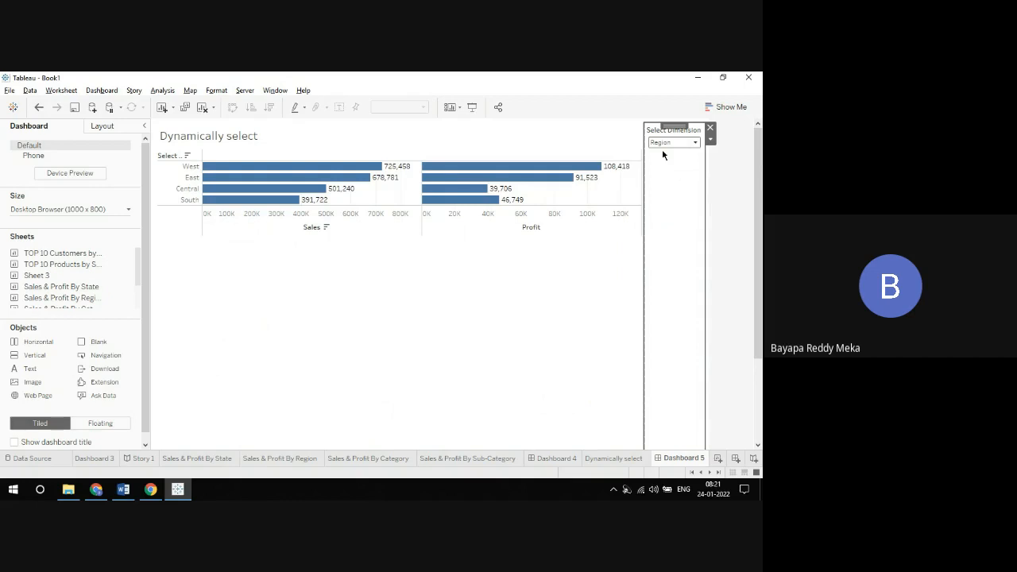
# Step: Replace the Dynamically select chart's title text with "Sales & Profit by <Parameters.Select Dimension>", using the inserted parameter as the dynamic part
pyautogui.doubleClick(237, 139)
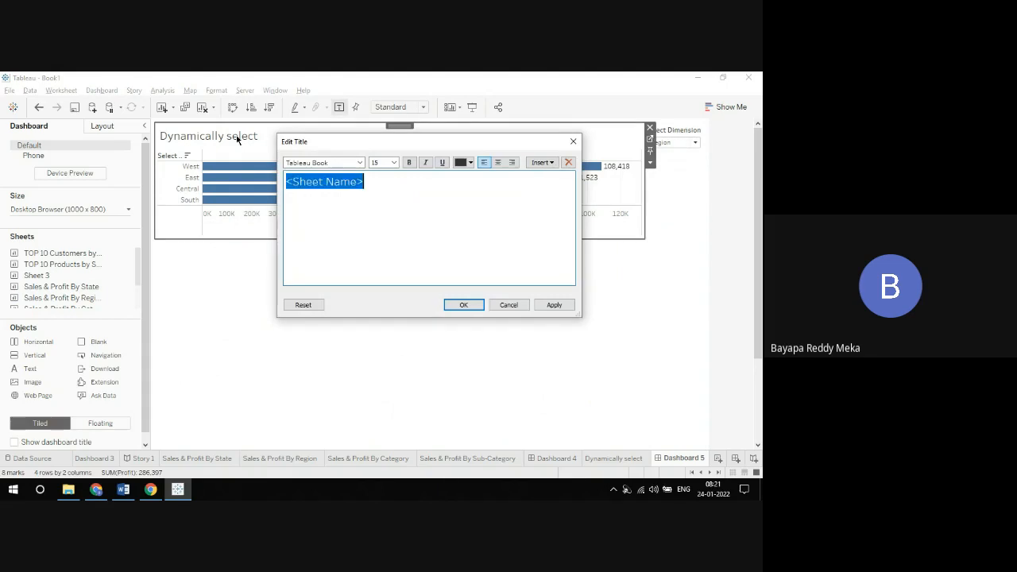
pyautogui.click(540, 163)
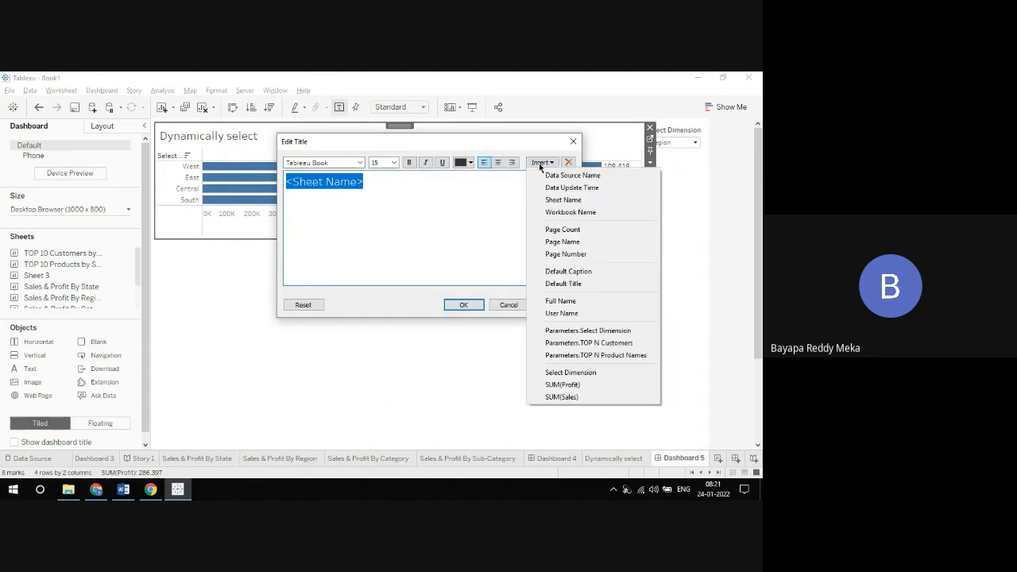
pyautogui.click(597, 332)
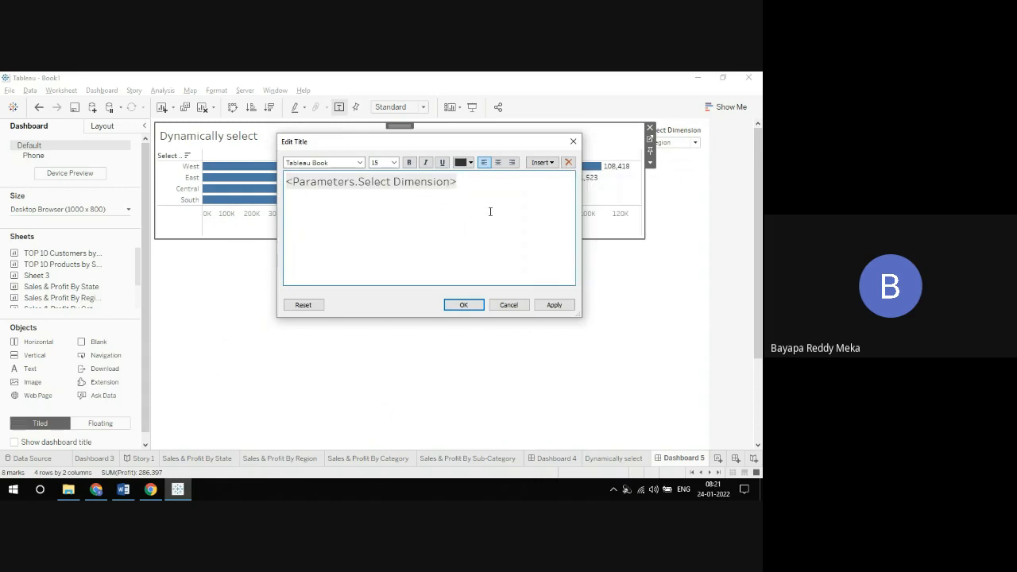
pyautogui.hotkey('ctrl', 'a')
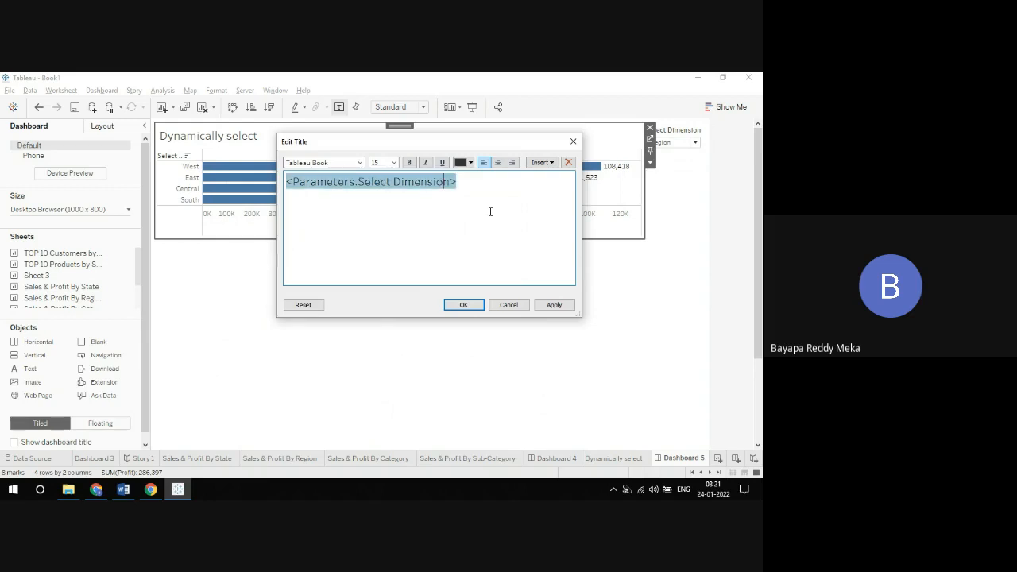
pyautogui.press('Left')
pyautogui.press('Left')
pyautogui.press('Left')
pyautogui.press('Left')
pyautogui.press('Left')
pyautogui.press('Left')
pyautogui.press('Left')
pyautogui.press('Left')
pyautogui.press('Left')
pyautogui.press('Left')
pyautogui.press('Left')
pyautogui.press('Left')
pyautogui.press('Left')
pyautogui.press('Left')
pyautogui.press('Left')
pyautogui.press('Left')
pyautogui.press('Left')
pyautogui.press('Left')
pyautogui.press('Left')
pyautogui.press('Left')
pyautogui.write('Sales ')
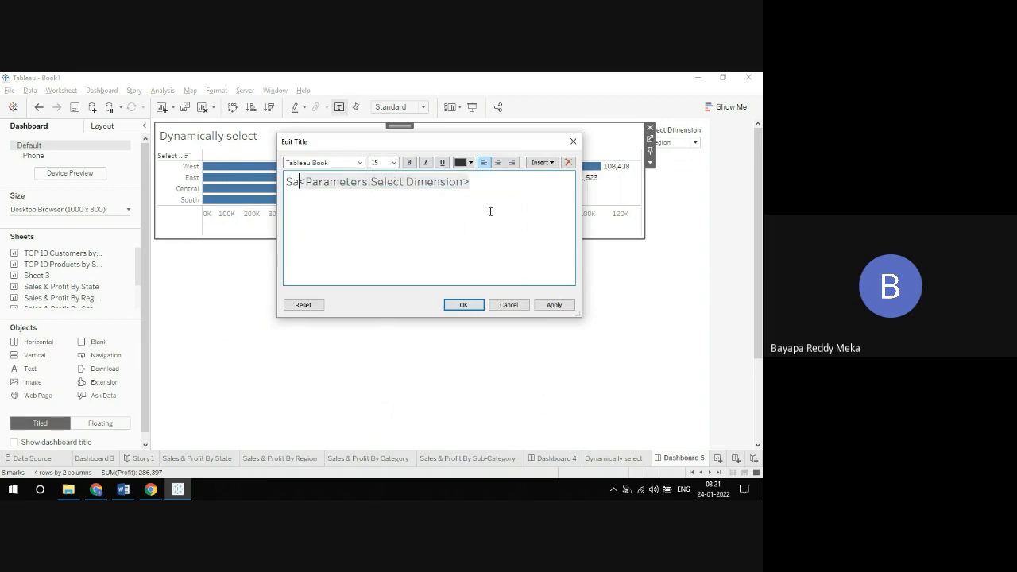
pyautogui.write('& Profit')
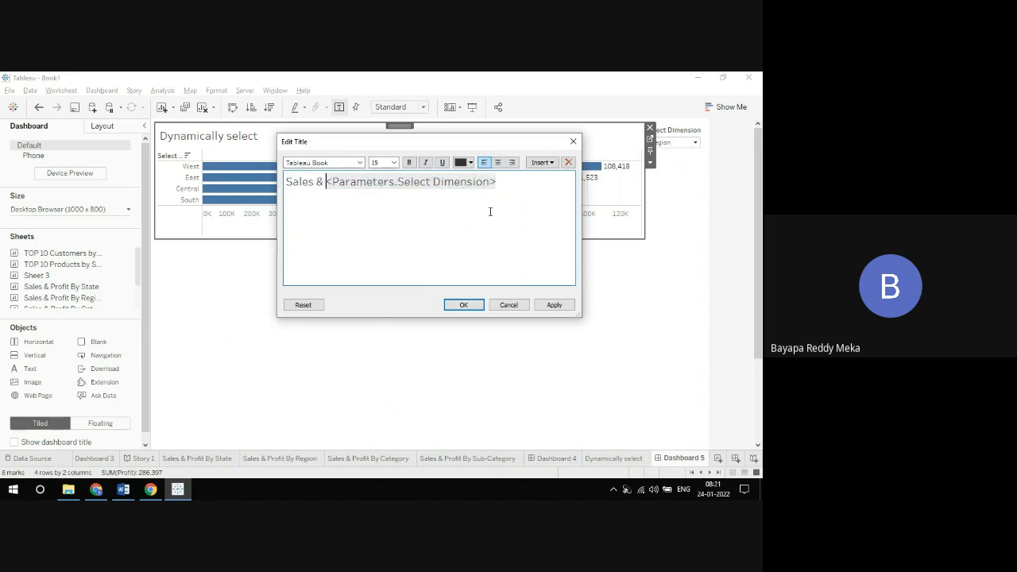
pyautogui.write(' by')
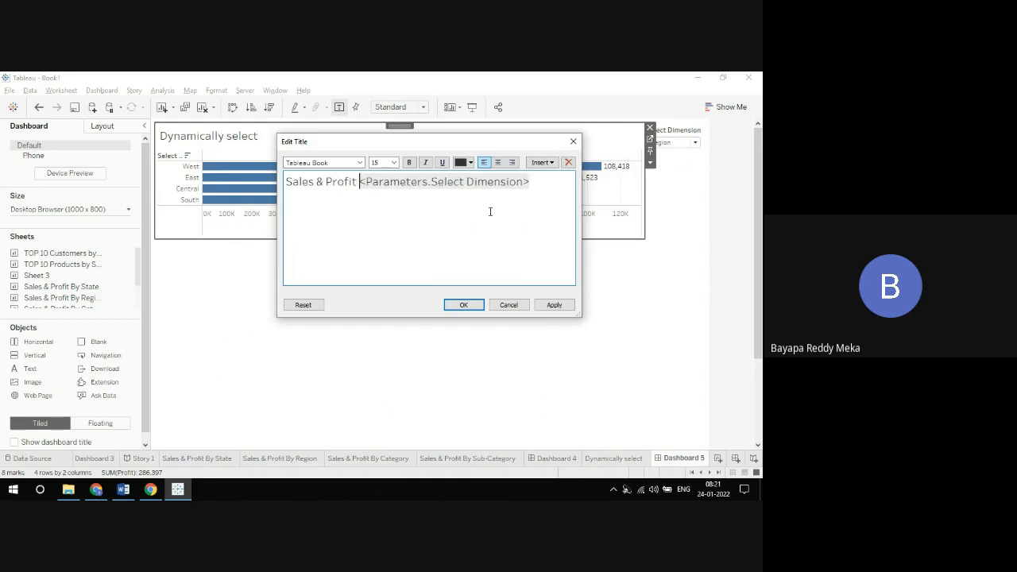
# Step: Format the entire chart title as bold black text and apply the title changes
pyautogui.hotkey('ctrl', 'a')
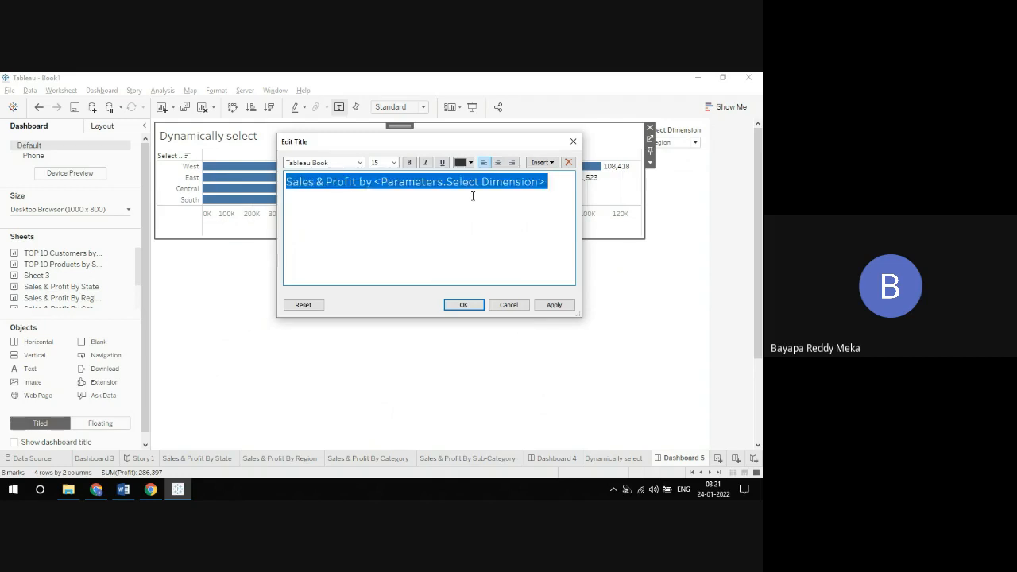
pyautogui.click(472, 163)
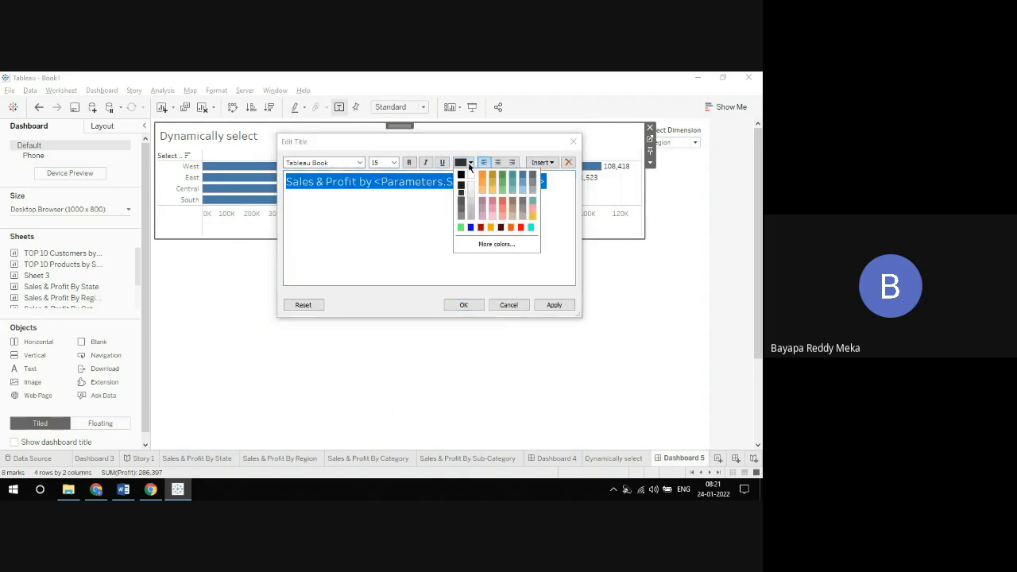
pyautogui.click(461, 172)
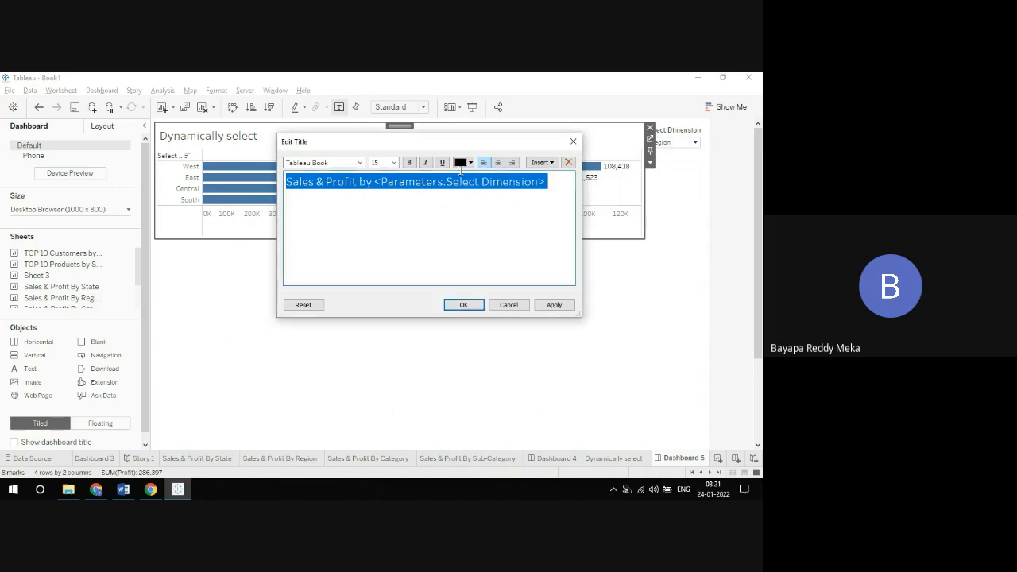
pyautogui.click(410, 163)
pyautogui.click(464, 305)
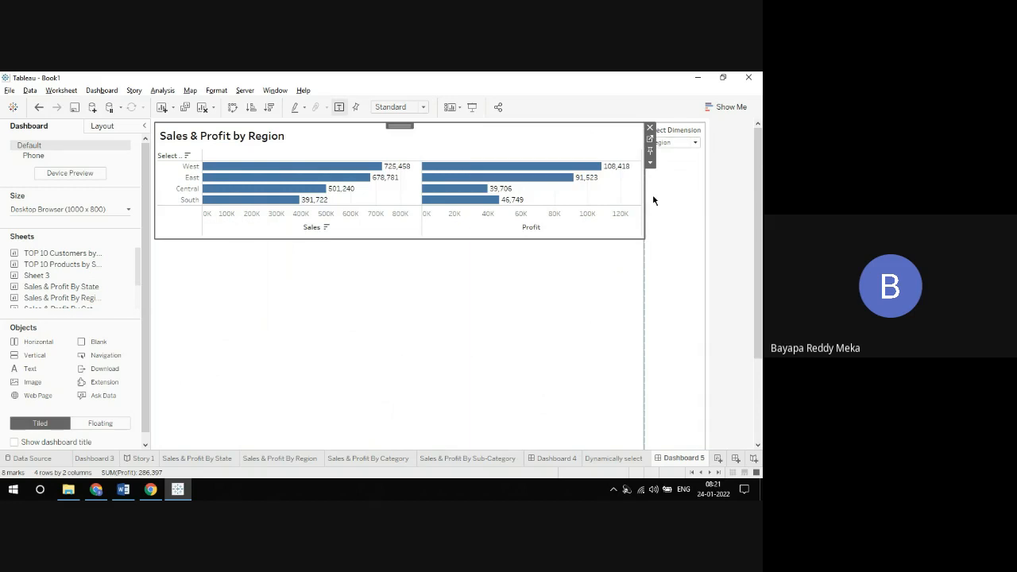
# Step: Test the dynamic chart title by switching Select Dimension to State, City and Subcategory
pyautogui.click(670, 143)
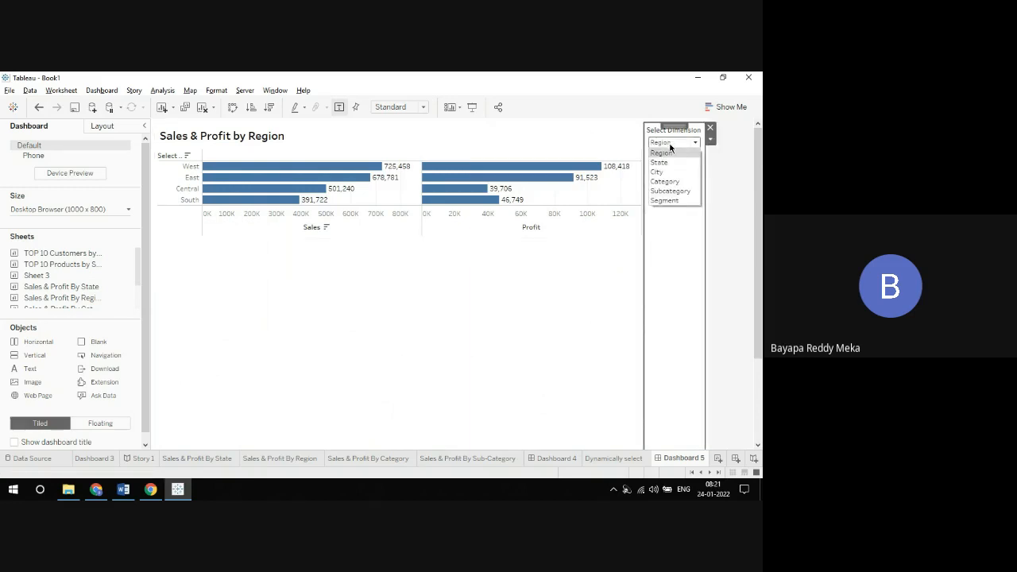
pyautogui.click(672, 158)
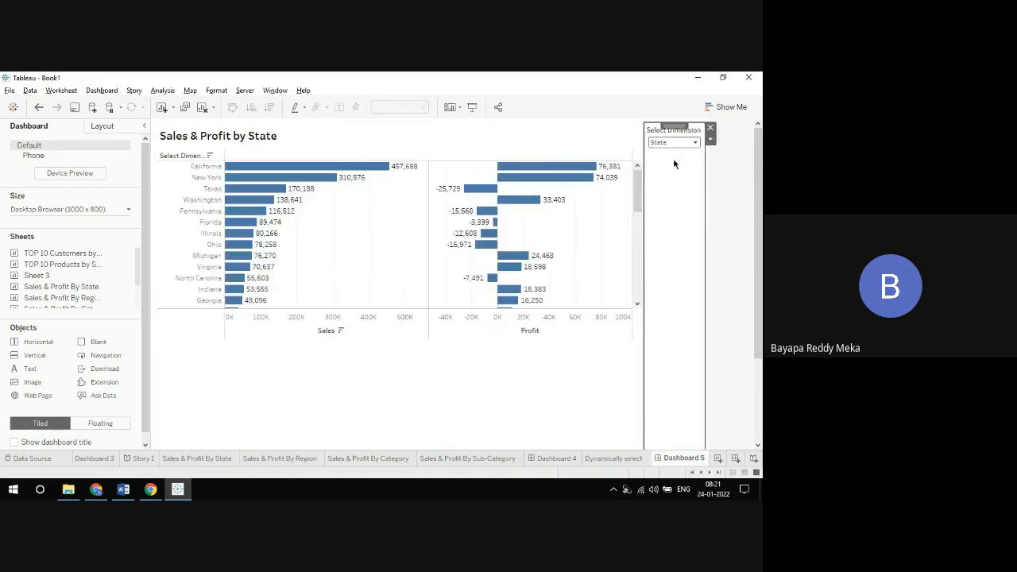
pyautogui.click(669, 145)
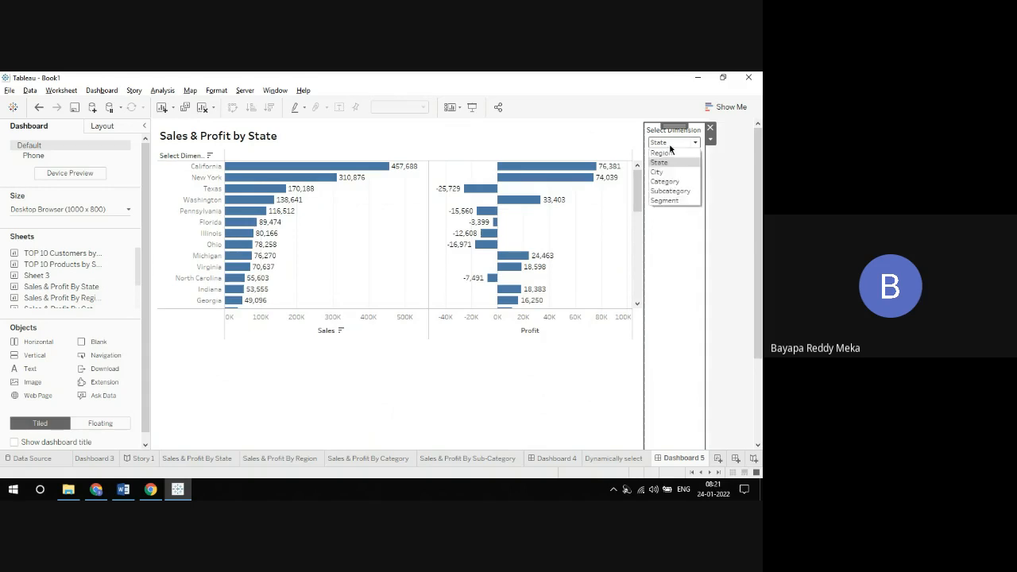
pyautogui.click(672, 170)
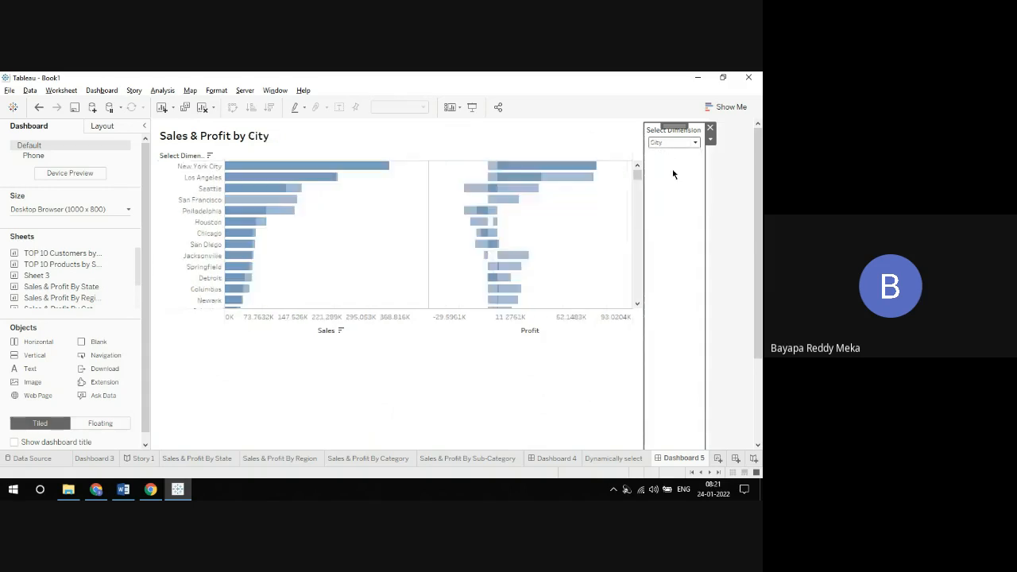
pyautogui.click(668, 144)
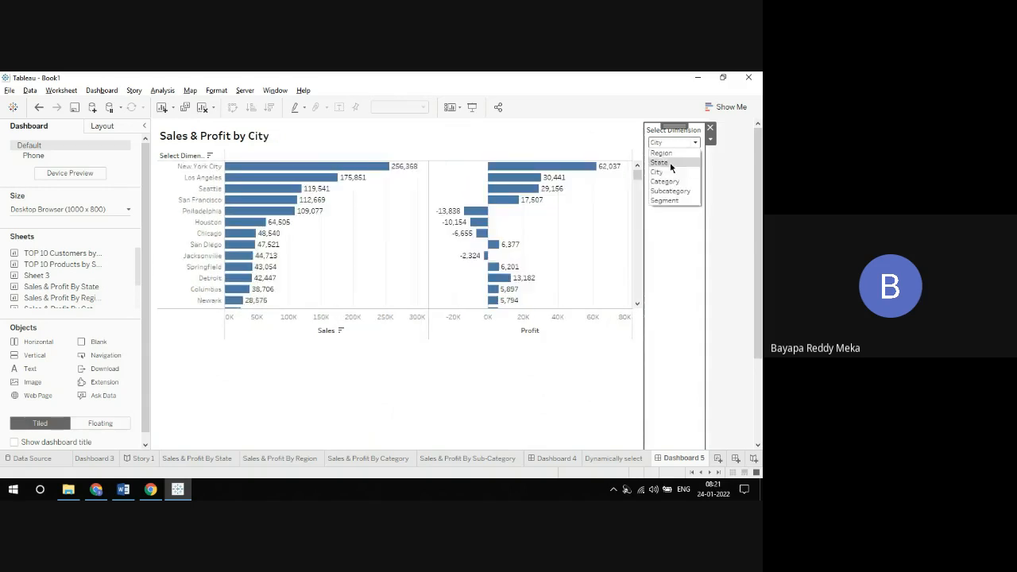
pyautogui.click(672, 190)
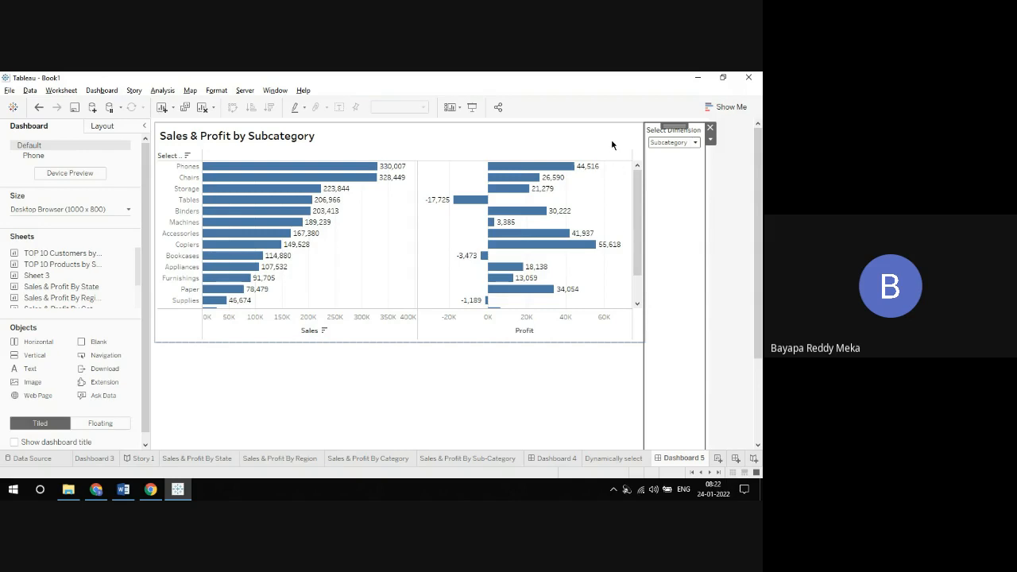
# Step: Open the source worksheet of the Sales & Profit chart from the dashboard
pyautogui.click(616, 146)
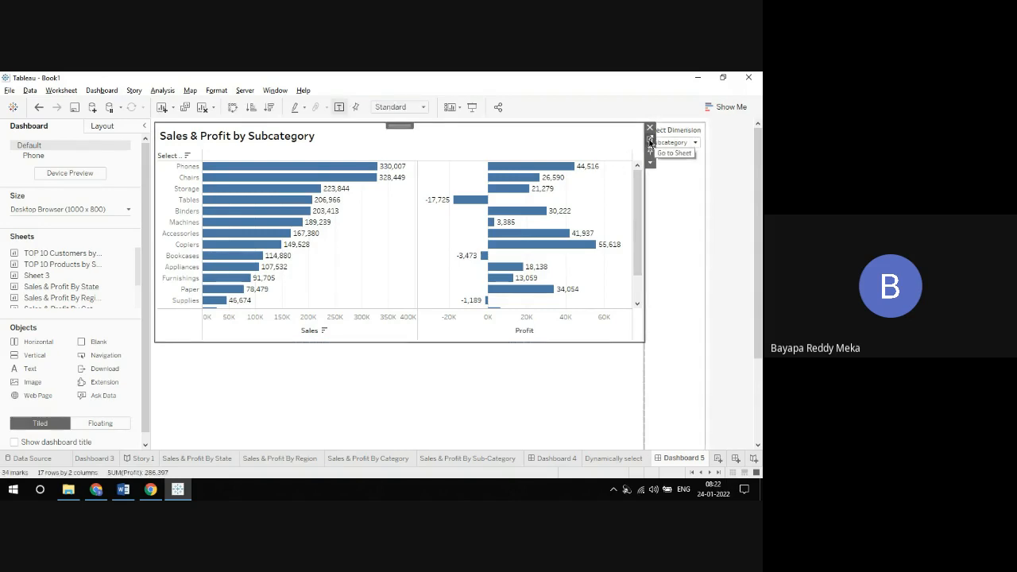
pyautogui.click(648, 140)
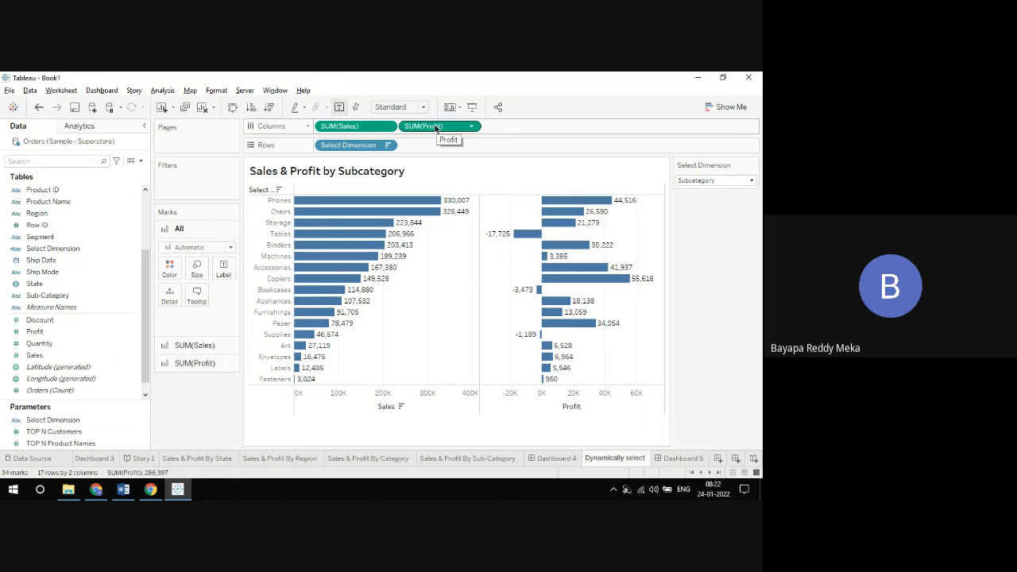
# Step: Replace the Sales and Profit bars with a text table using Measure Names on Columns and Measure Values as text
pyautogui.moveTo(436, 130); pyautogui.dragTo(425, 100)
pyautogui.moveTo(333, 127); pyautogui.dragTo(263, 75)
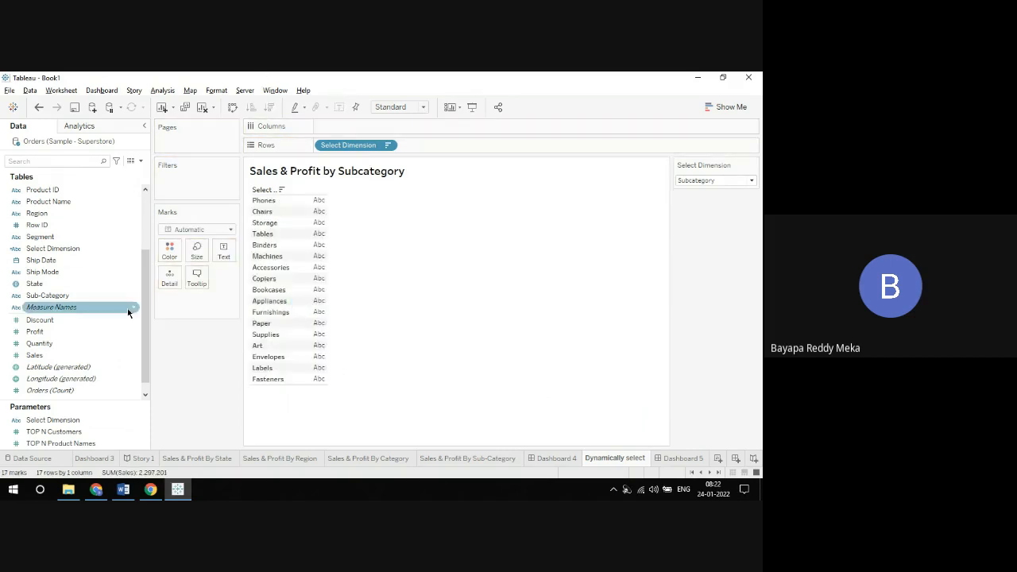
pyautogui.moveTo(51, 307); pyautogui.dragTo(358, 128)
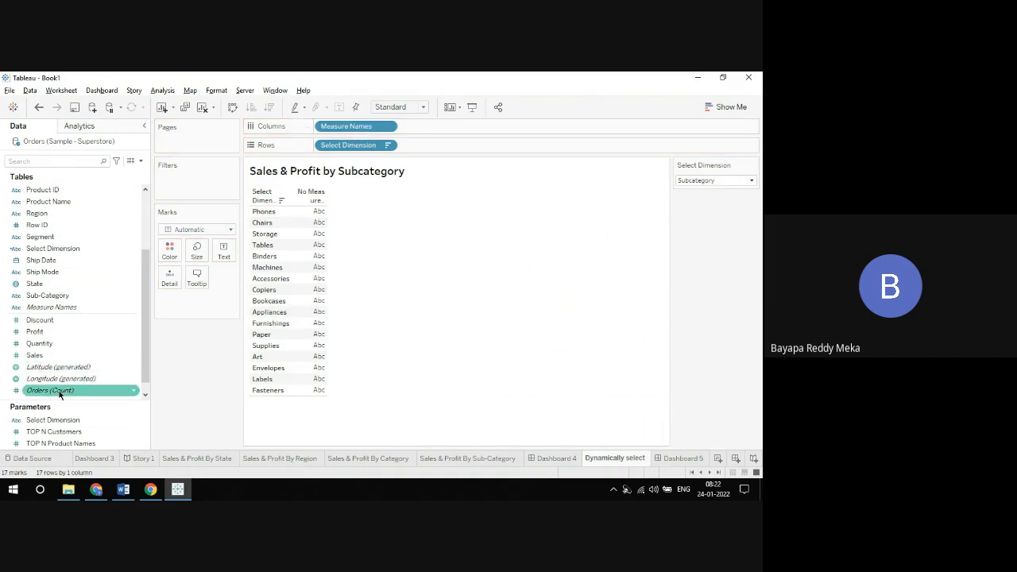
pyautogui.scroll(-1, 145, 324)
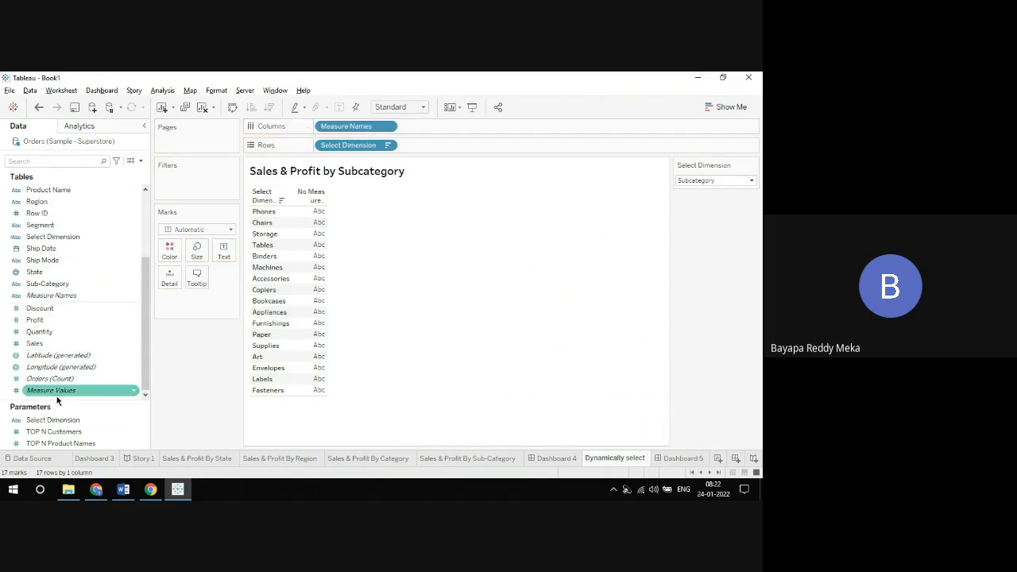
pyautogui.moveTo(57, 393); pyautogui.dragTo(221, 252)
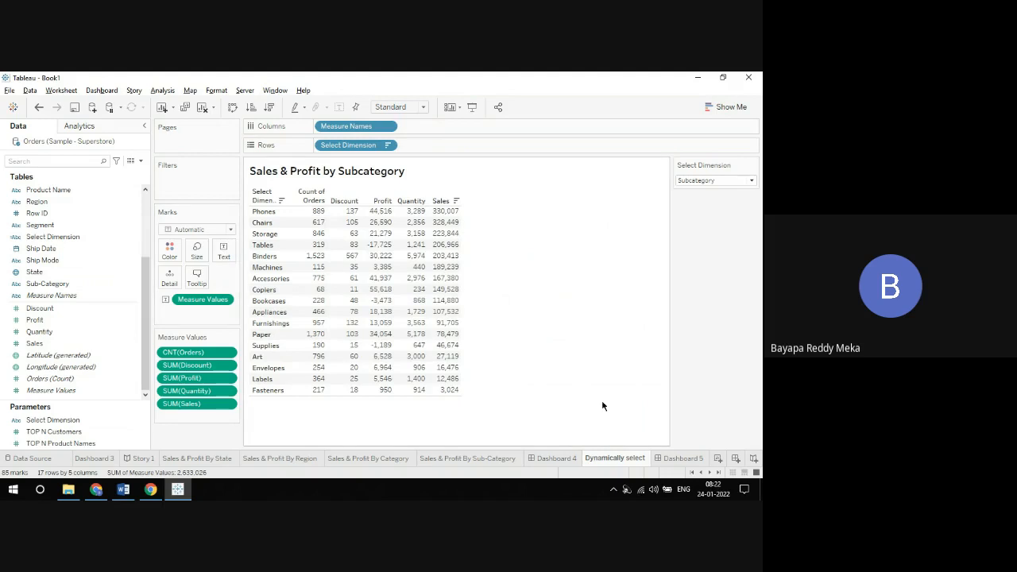
# Step: Rename the Dynamically select worksheet as "KPI'S Summary"
pyautogui.rightClick(619, 459)
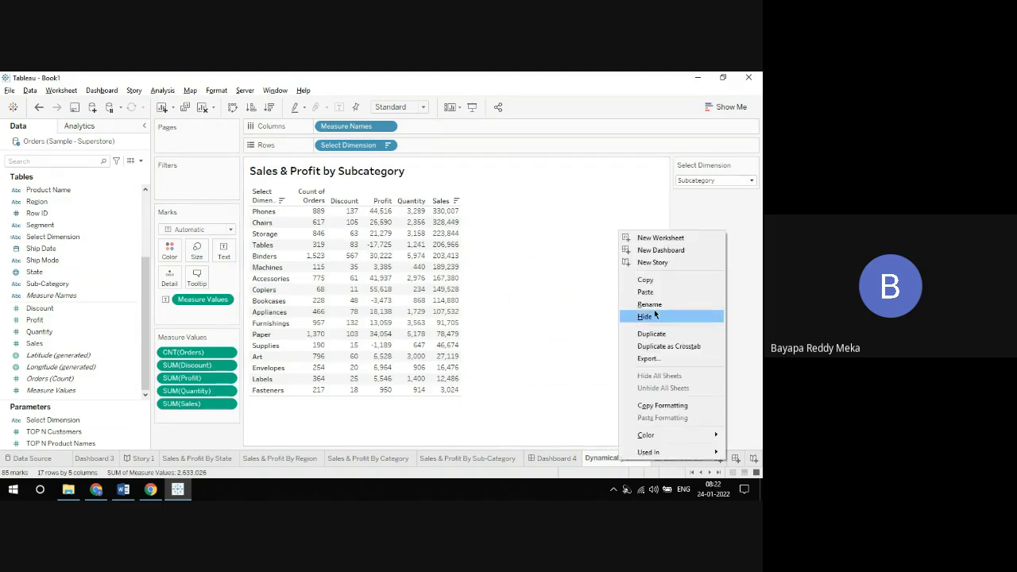
pyautogui.click(651, 305)
pyautogui.write('KPI')
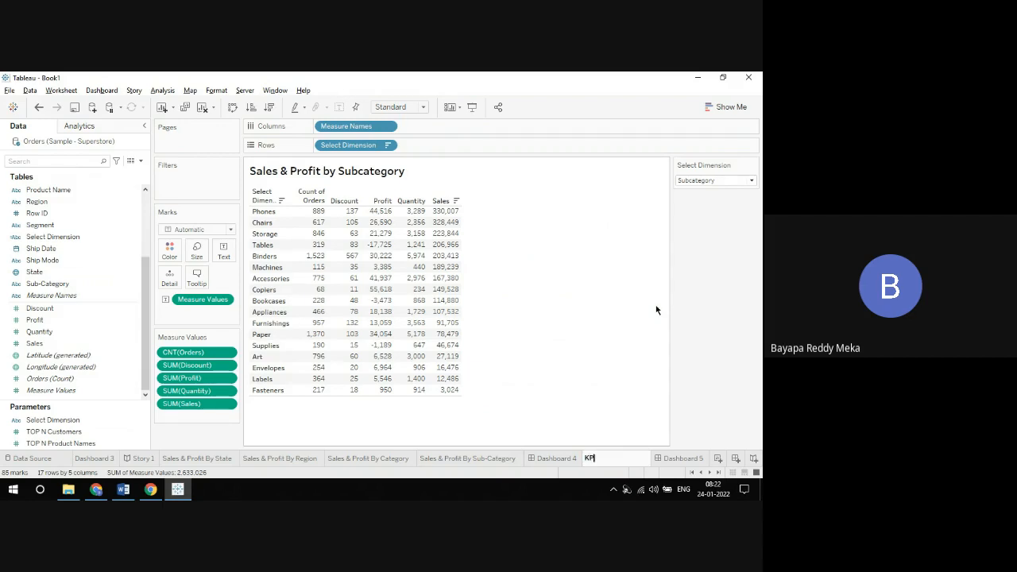
pyautogui.write("'S Summary")
pyautogui.press('Return')
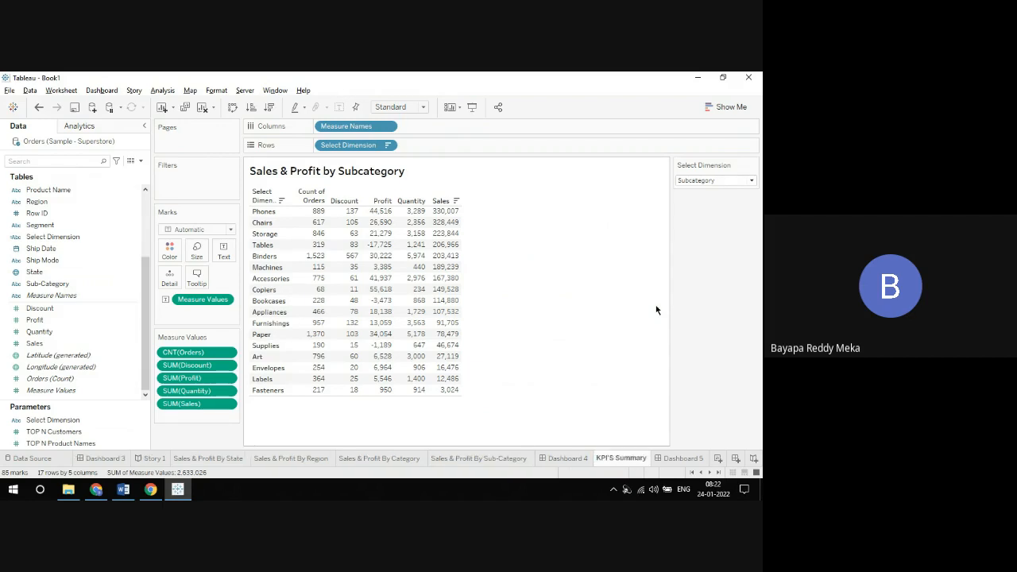
# Step: Set the Sales & Profit table on Dashboard 5 to Fit Width
pyautogui.click(686, 459)
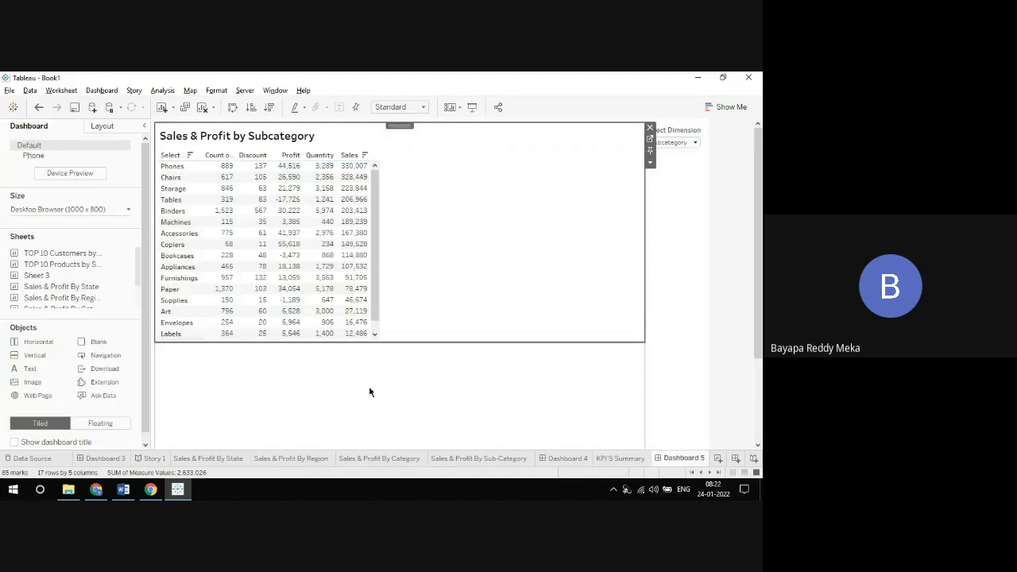
pyautogui.click(423, 107)
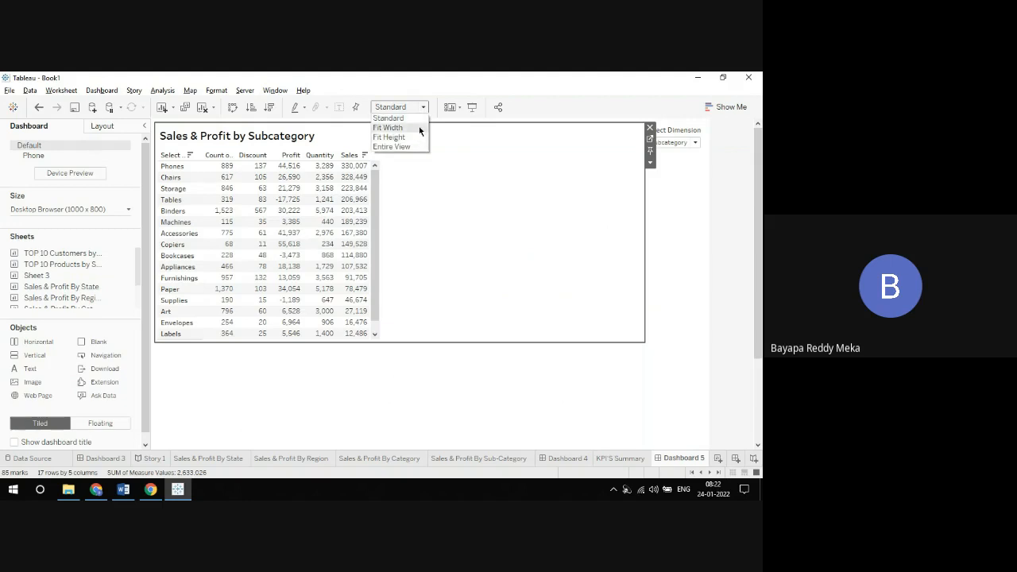
pyautogui.click(389, 128)
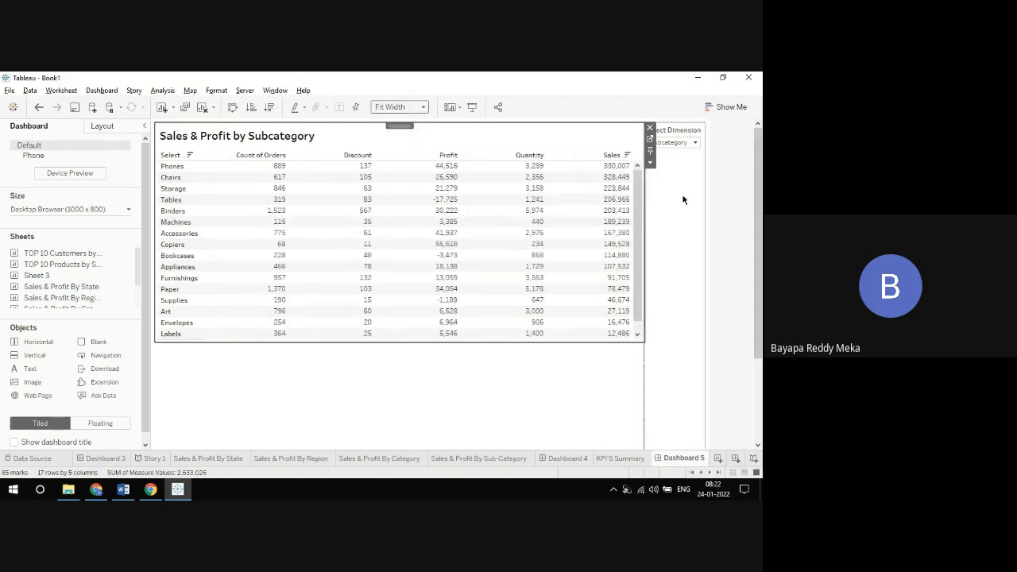
# Step: Test the table in presentation mode by switching Select Dimension through Region, State, City, Category, Subcategory and Segment
pyautogui.click(474, 108)
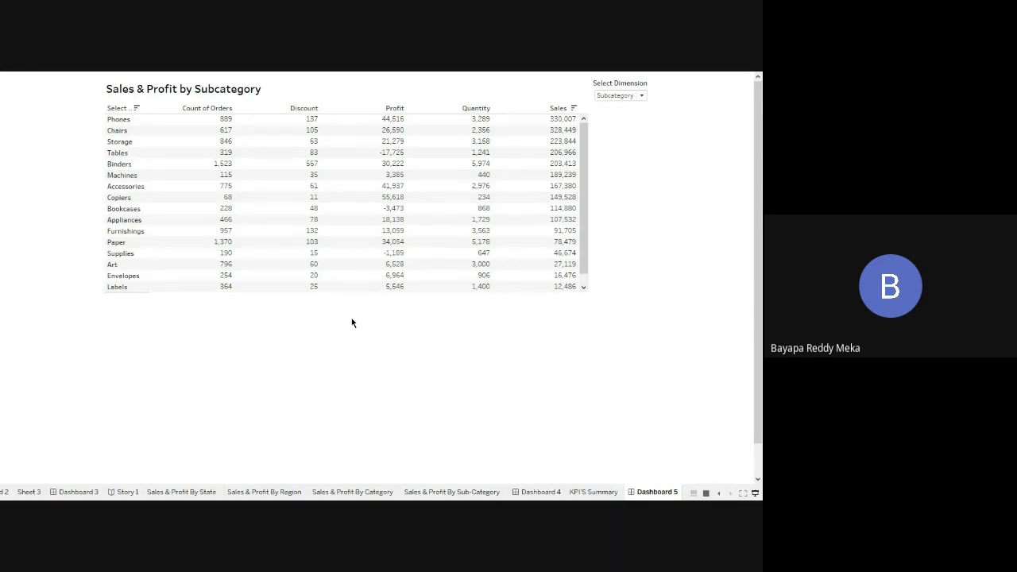
pyautogui.click(609, 96)
pyautogui.click(608, 105)
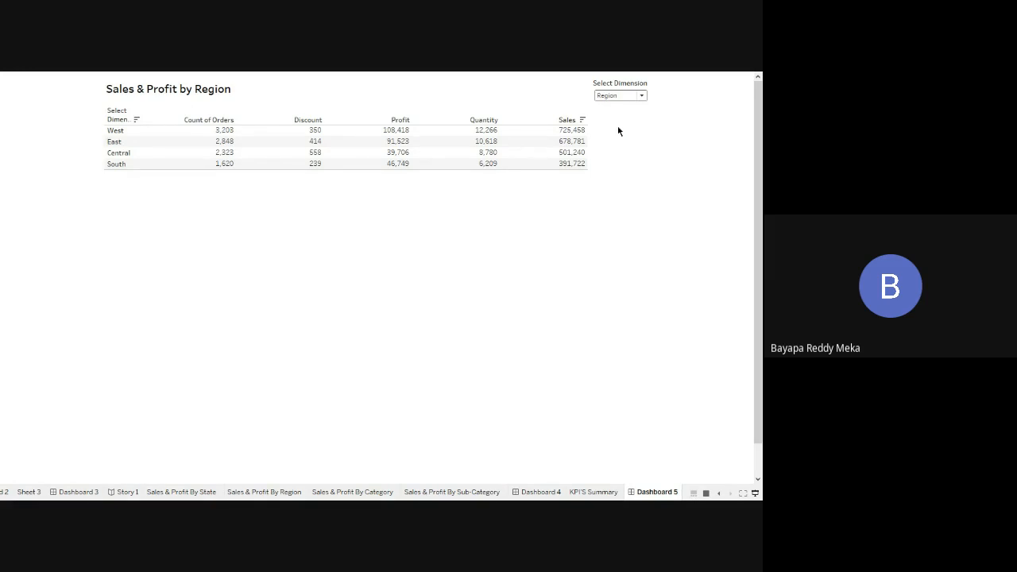
pyautogui.click(612, 97)
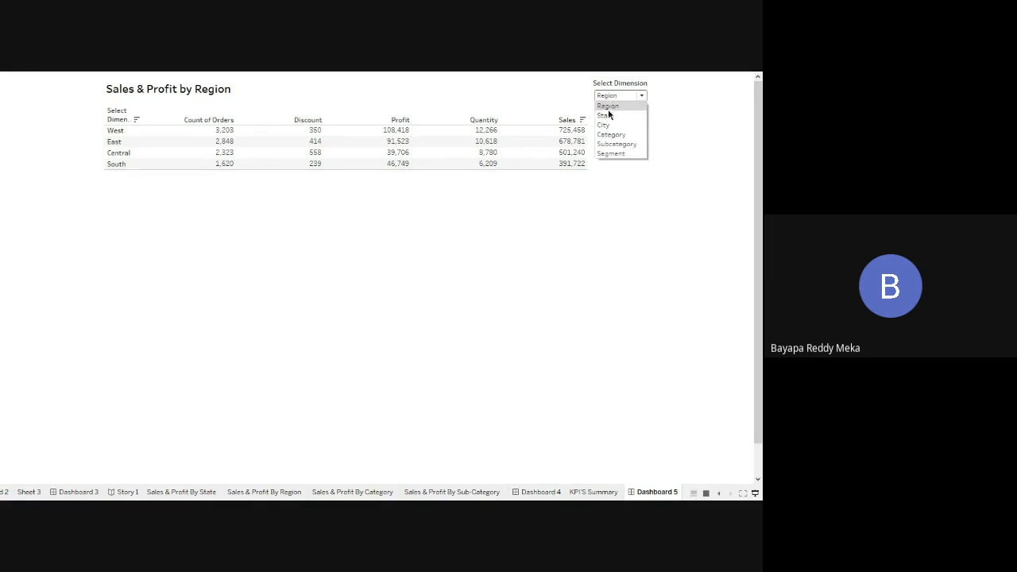
pyautogui.click(609, 116)
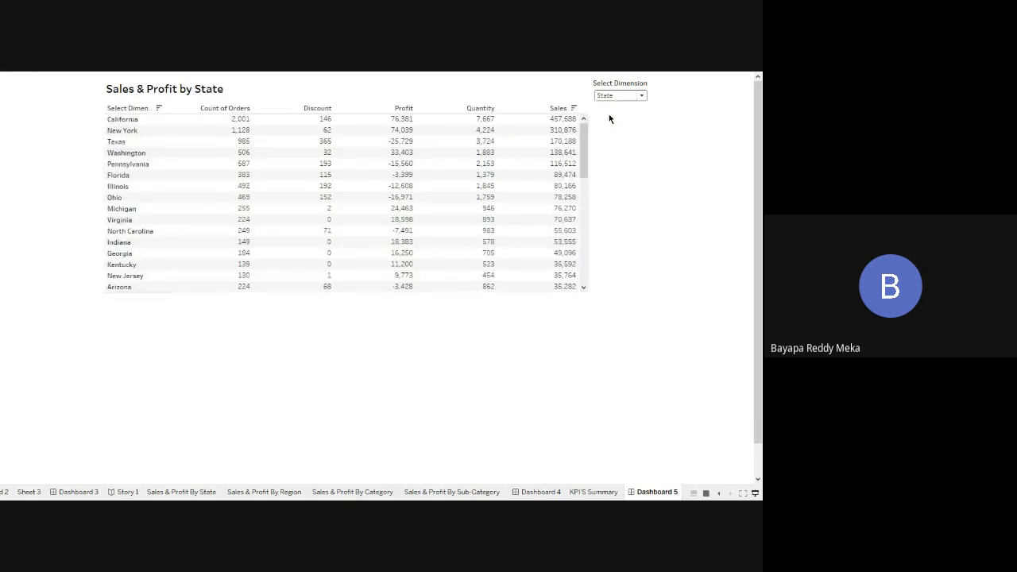
pyautogui.click(610, 96)
pyautogui.click(611, 125)
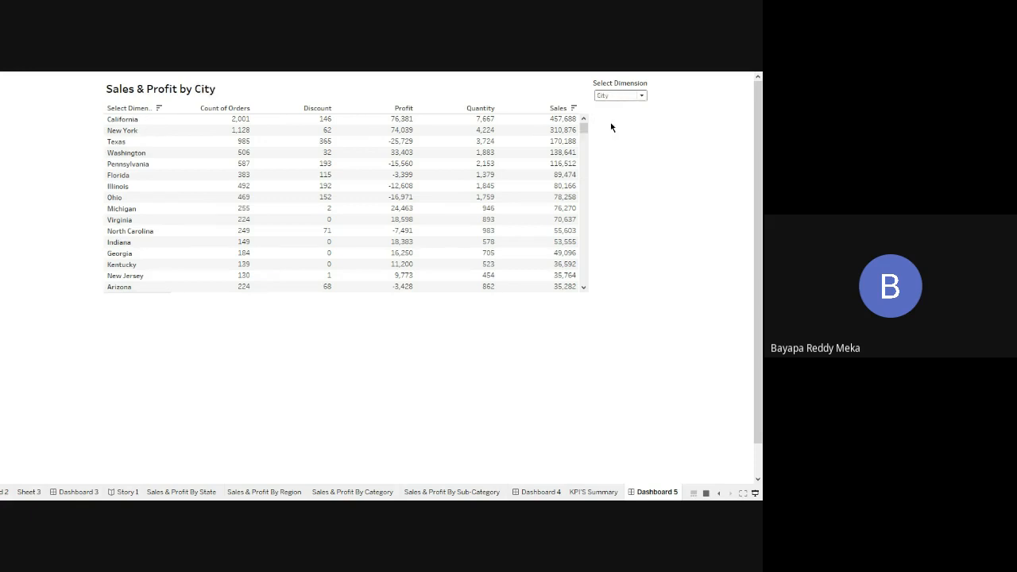
pyautogui.click(613, 100)
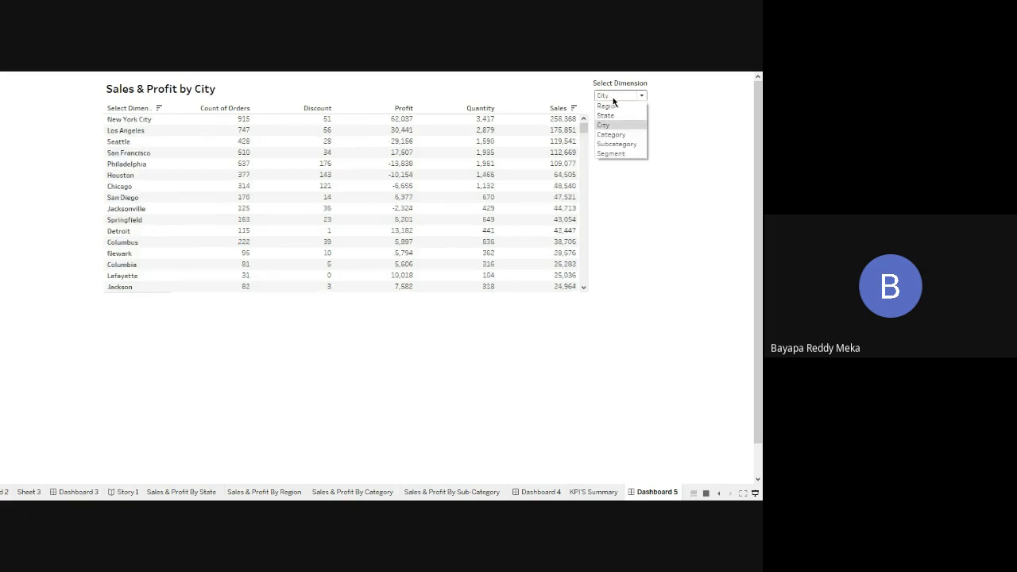
pyautogui.click(609, 135)
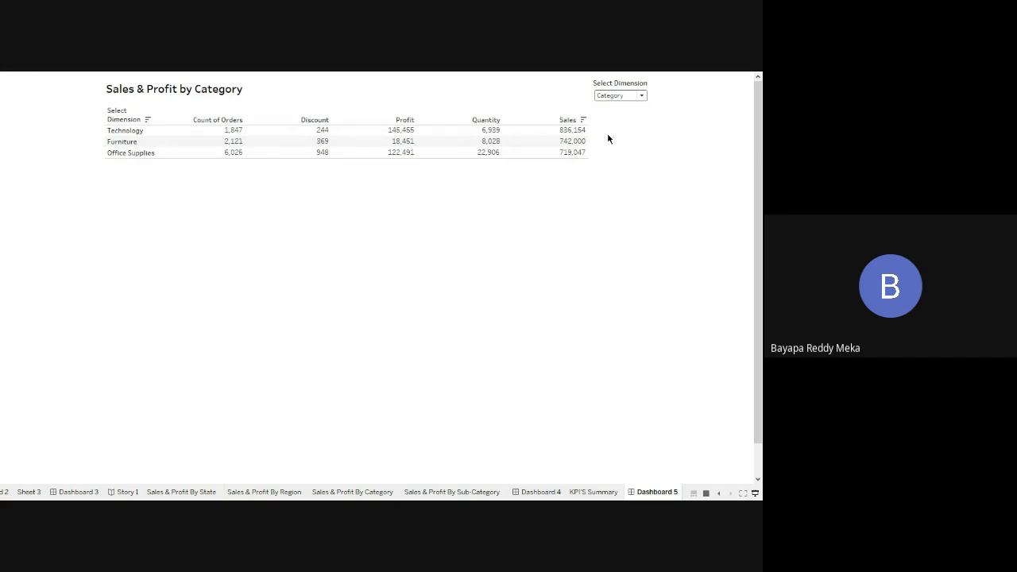
pyautogui.click(613, 101)
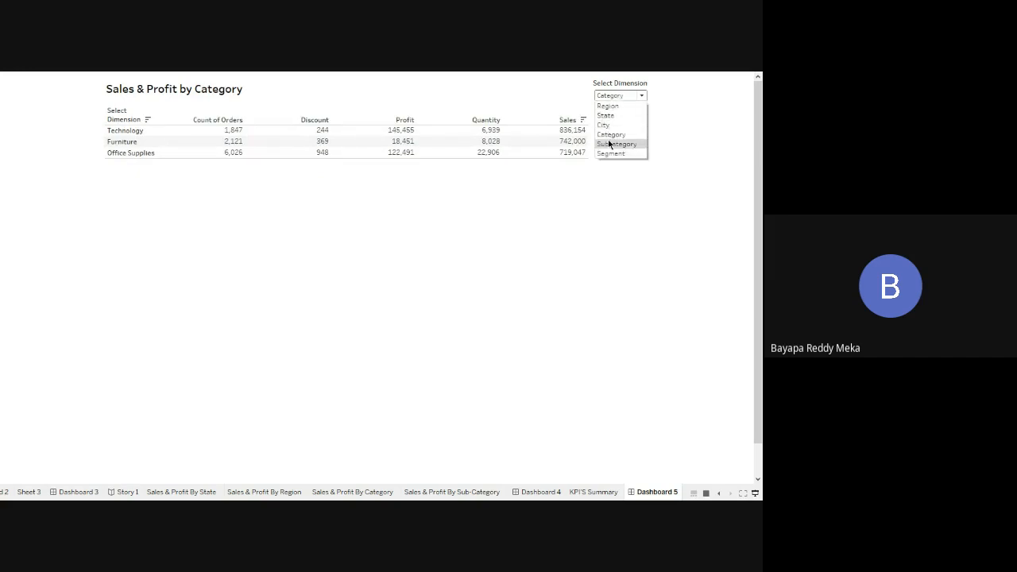
pyautogui.click(609, 144)
pyautogui.click(612, 98)
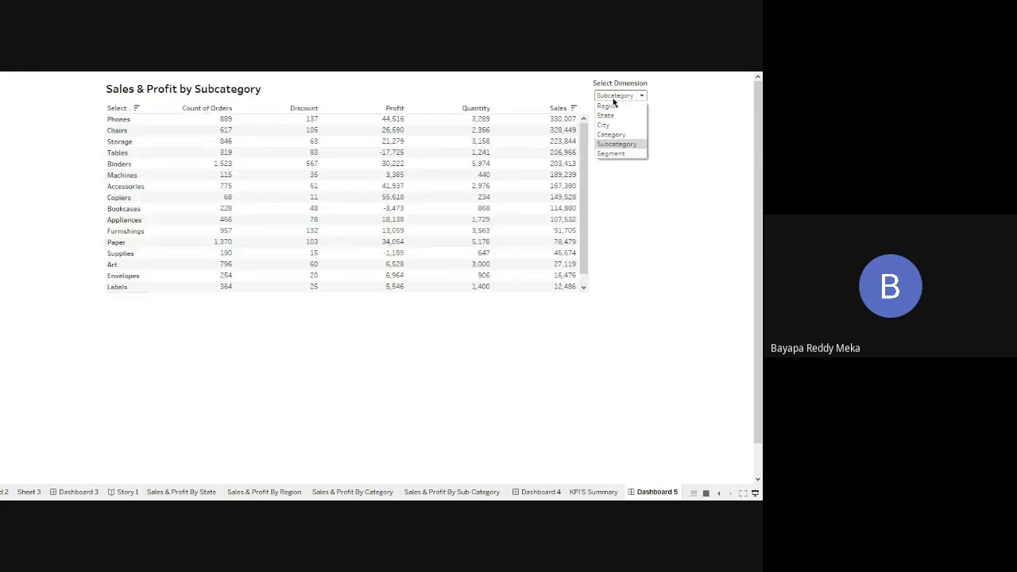
pyautogui.click(607, 153)
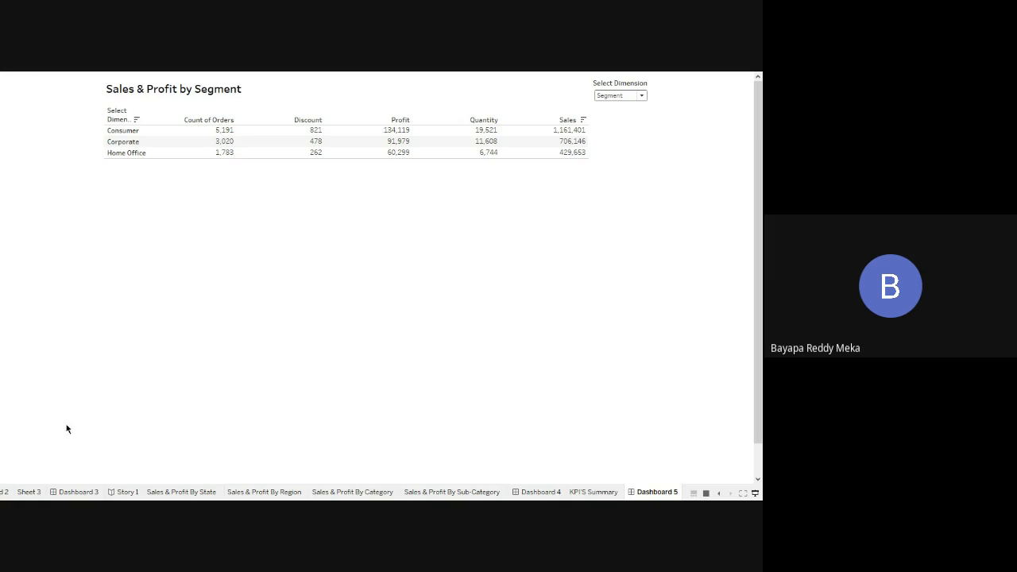
pyautogui.click(755, 492)
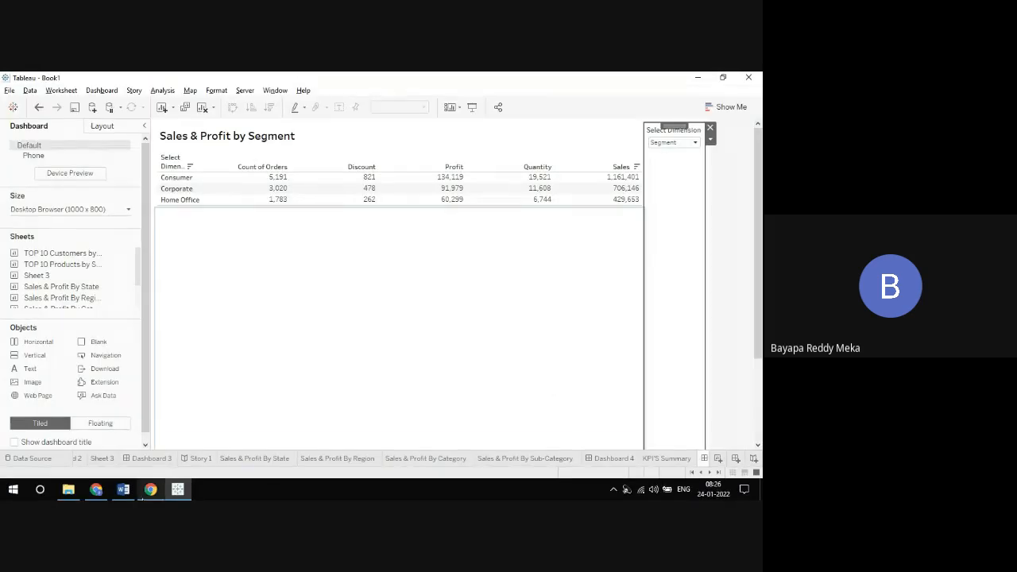
# Step: Dismiss the notification request in the Google Meet call in Chrome and switch back to Tableau
pyautogui.click(96, 488)
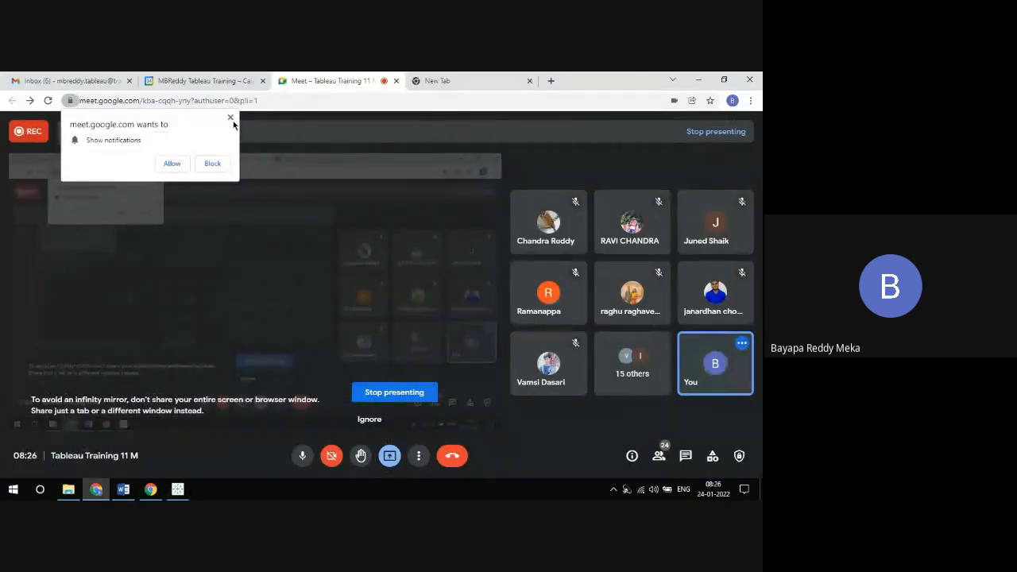
pyautogui.click(230, 117)
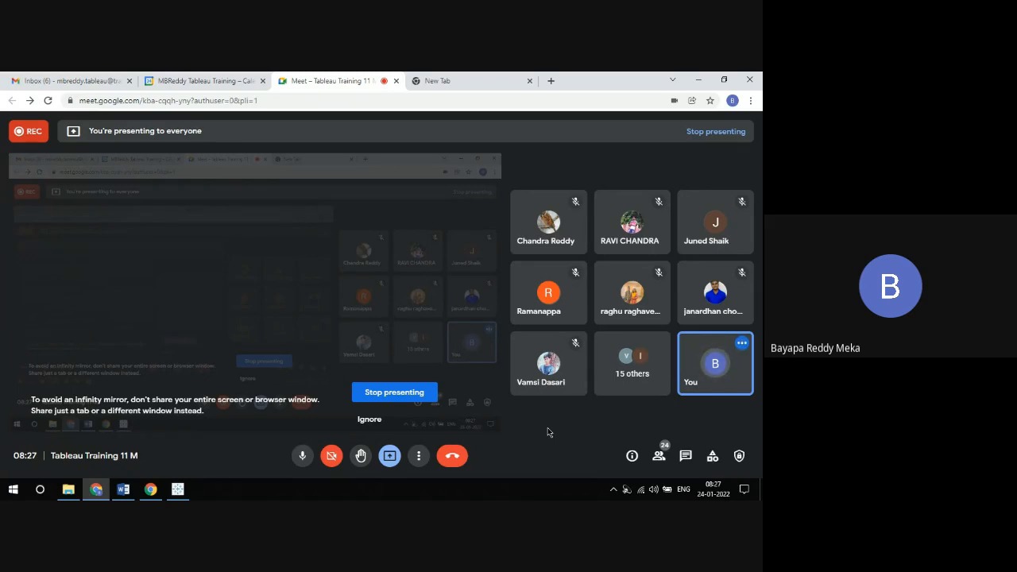
pyautogui.click(182, 490)
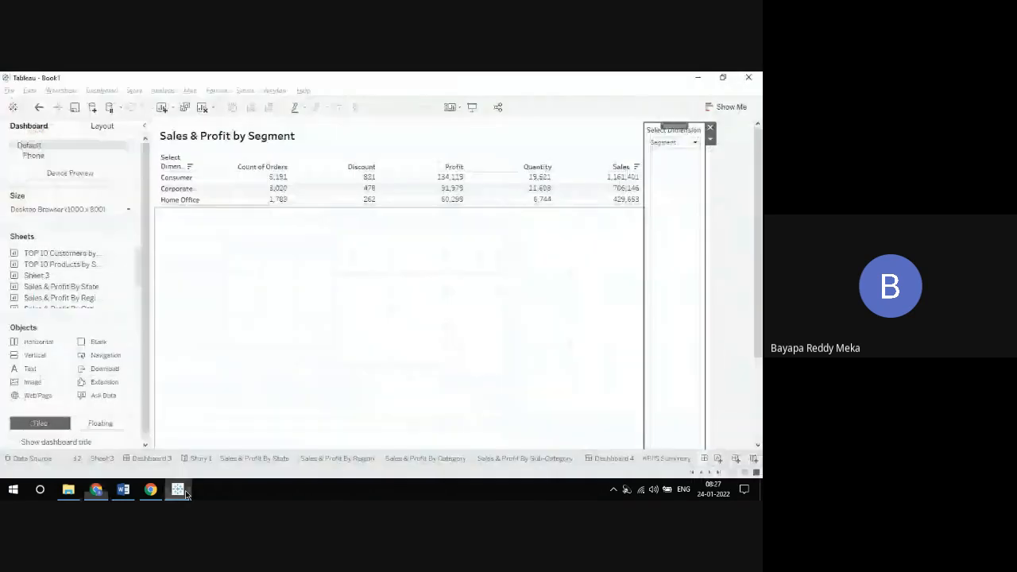
pyautogui.click(676, 142)
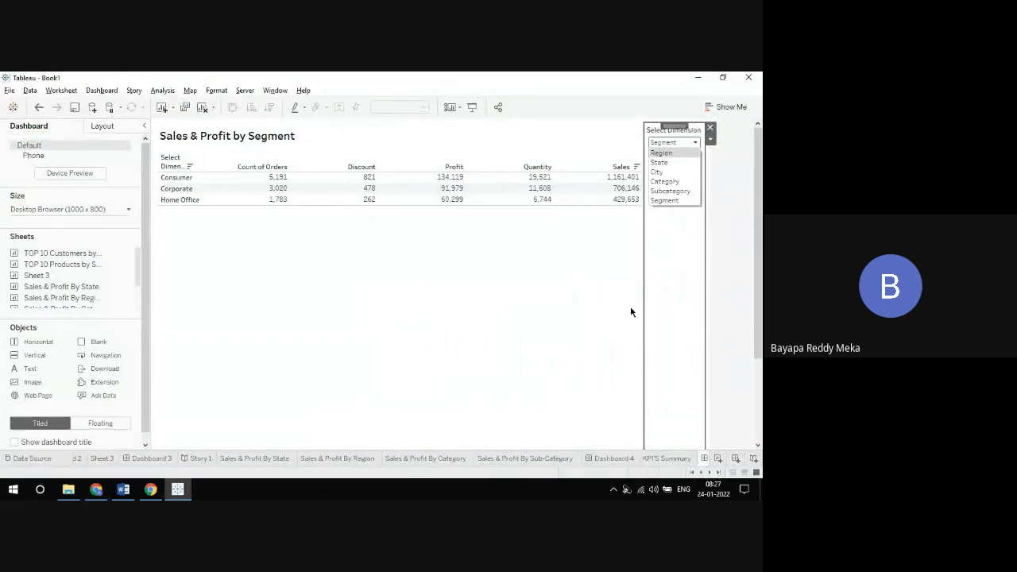
pyautogui.click(473, 115)
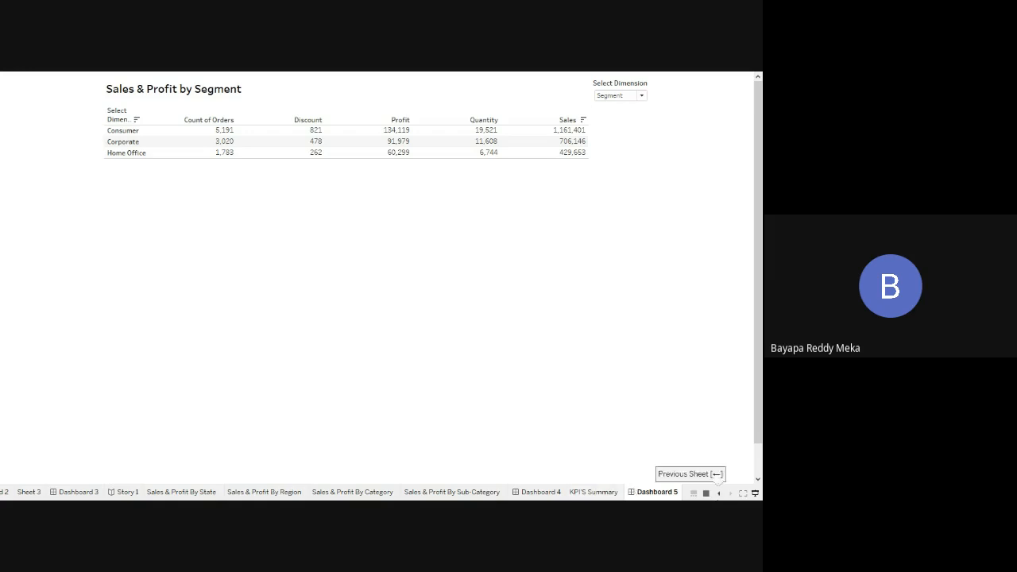
pyautogui.click(755, 494)
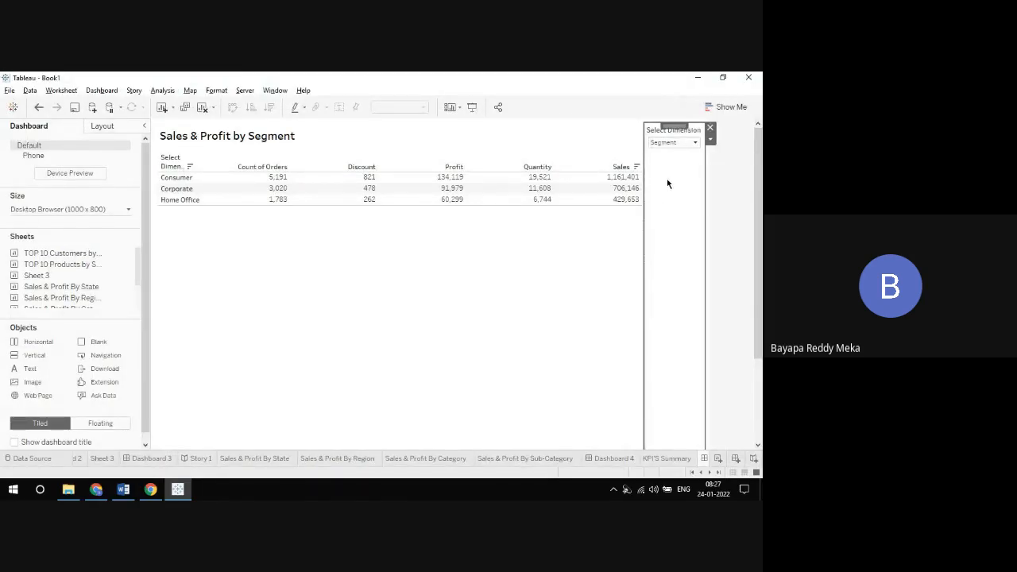
# Step: Go to the table's source worksheet and add "Product Name" to the Select Dimension parameter's list of values
pyautogui.click(627, 146)
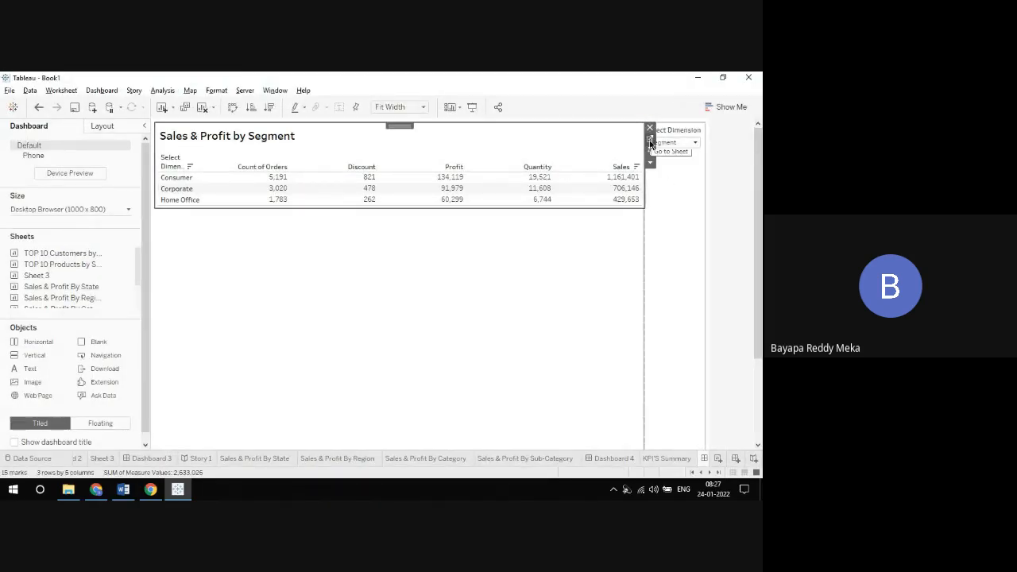
pyautogui.click(649, 139)
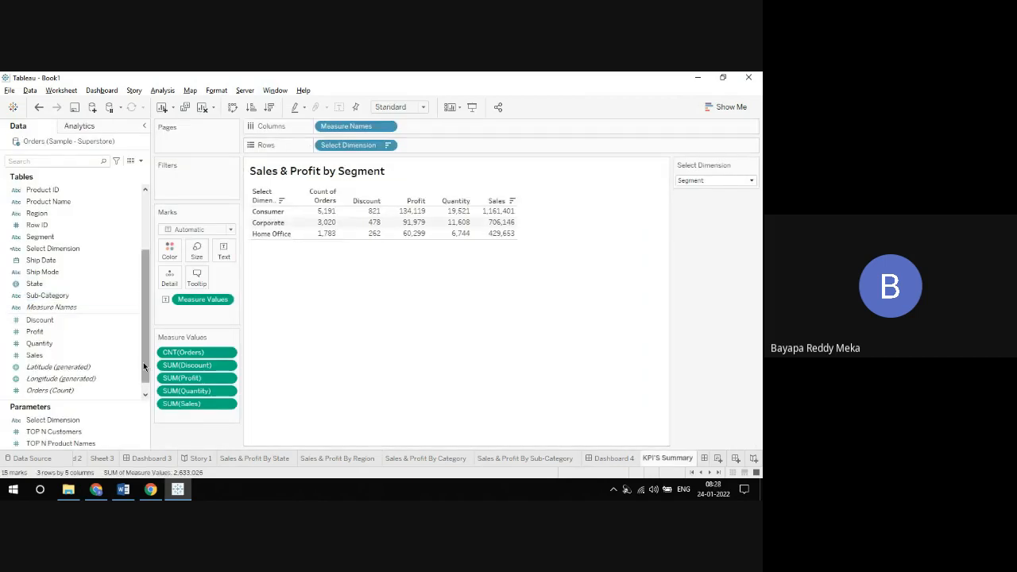
pyautogui.rightClick(141, 419)
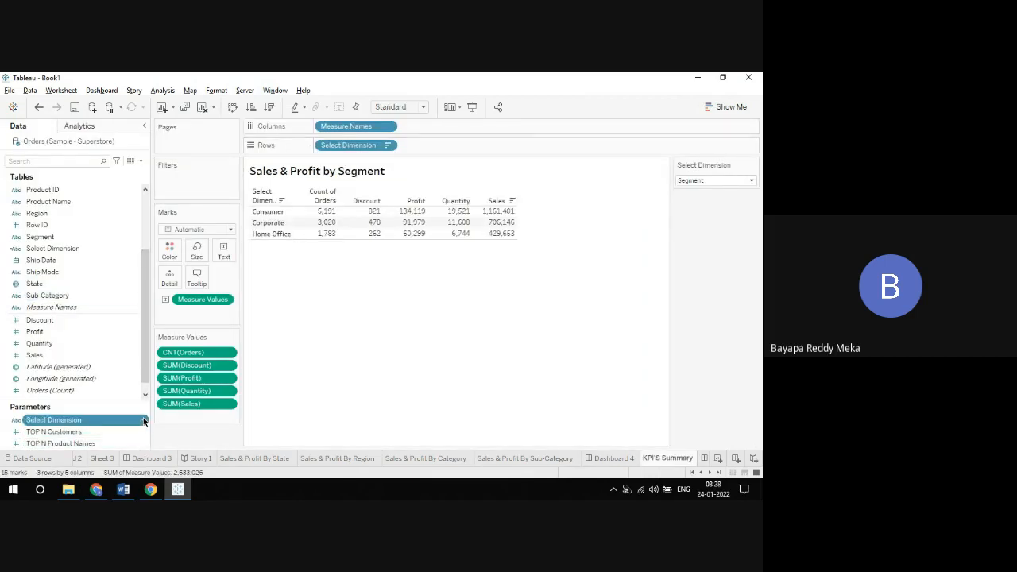
pyautogui.click(170, 279)
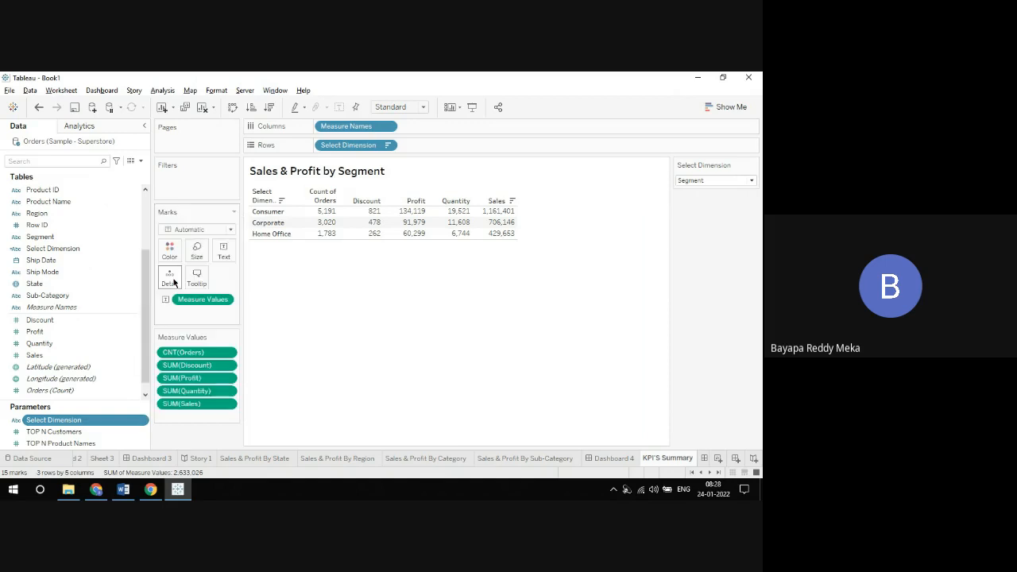
pyautogui.click(300, 351)
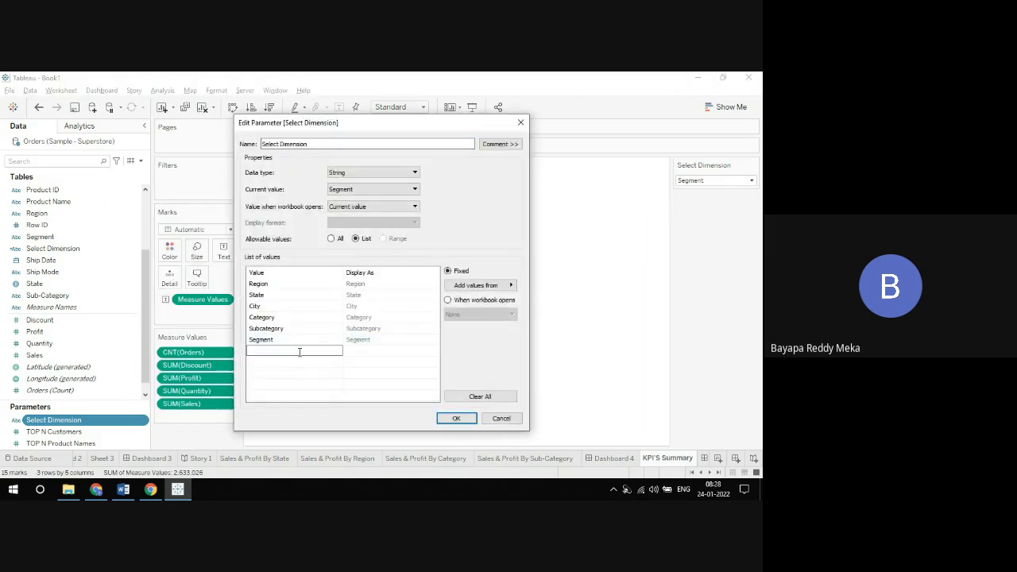
pyautogui.write('Product Nma')
pyautogui.press('BackSpace')
pyautogui.press('BackSpace')
pyautogui.write('ame')
# Step: Add "Customer Name" to the Select Dimension parameter's list of values and apply the parameter changes
pyautogui.click(274, 362)
pyautogui.write('Cus')
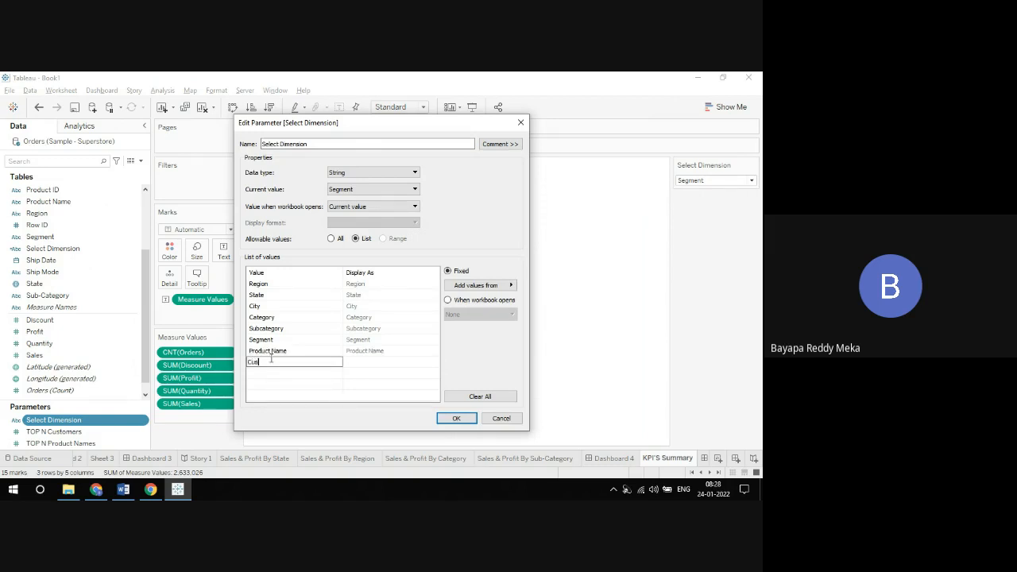
pyautogui.write('tomer Name')
pyautogui.press('Return')
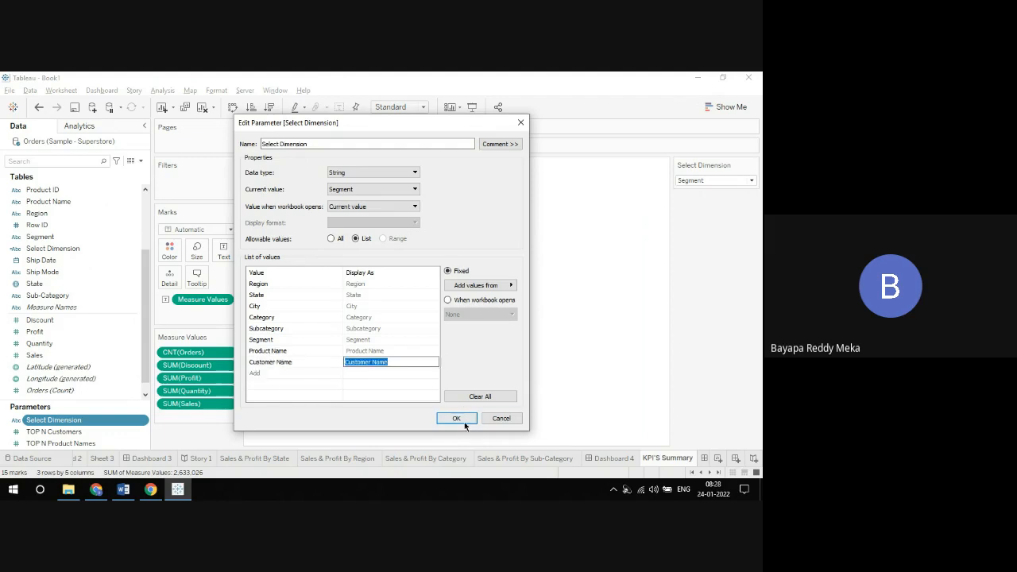
pyautogui.click(464, 420)
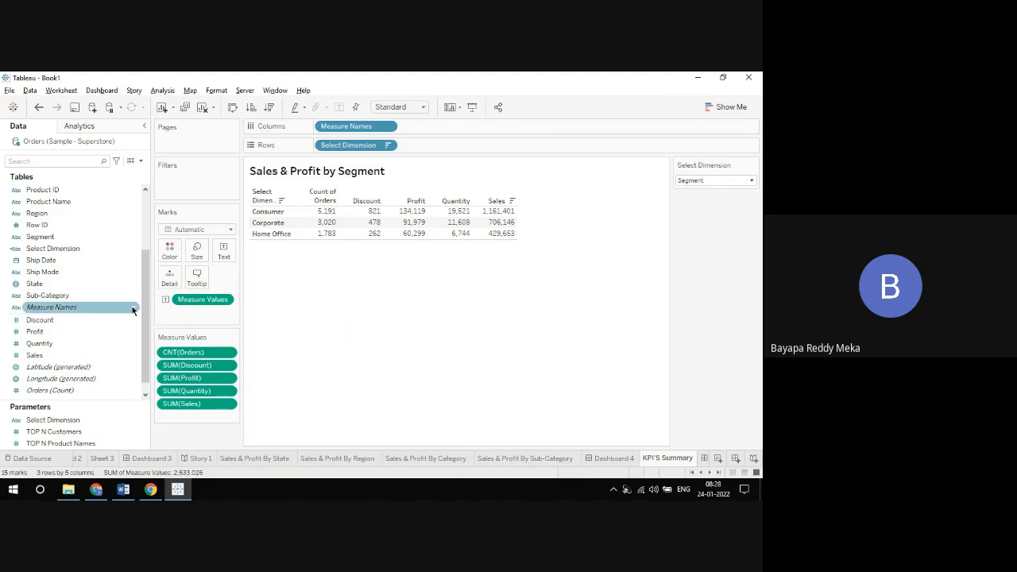
# Step: Edit the Select Dimension calculated field to add the line WHEN 'Product Name' THEN [Product Name] after the Segment case
pyautogui.click(136, 248)
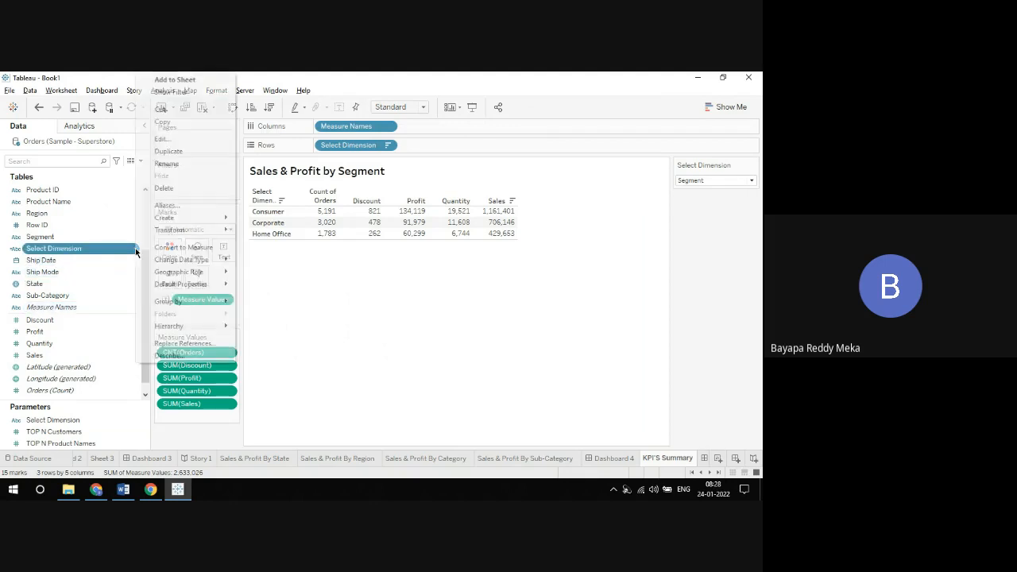
pyautogui.click(159, 139)
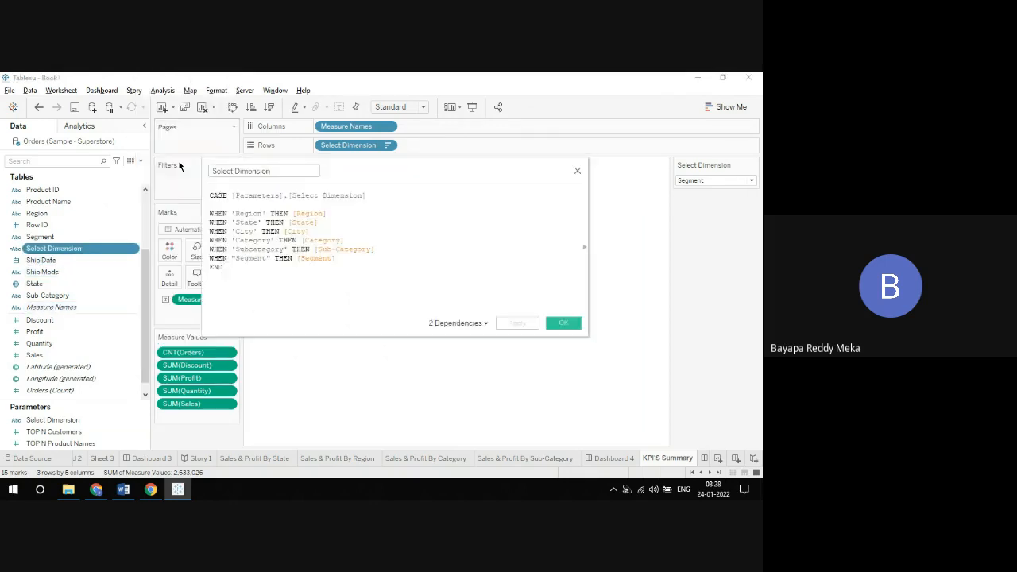
pyautogui.click(362, 259)
pyautogui.press('Return')
pyautogui.write('W')
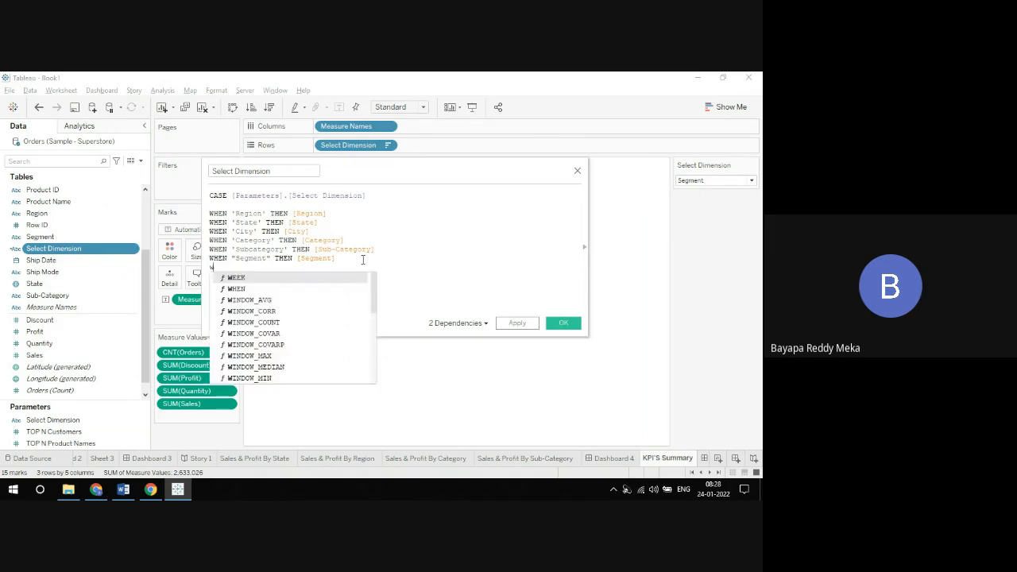
pyautogui.write("HEN '")
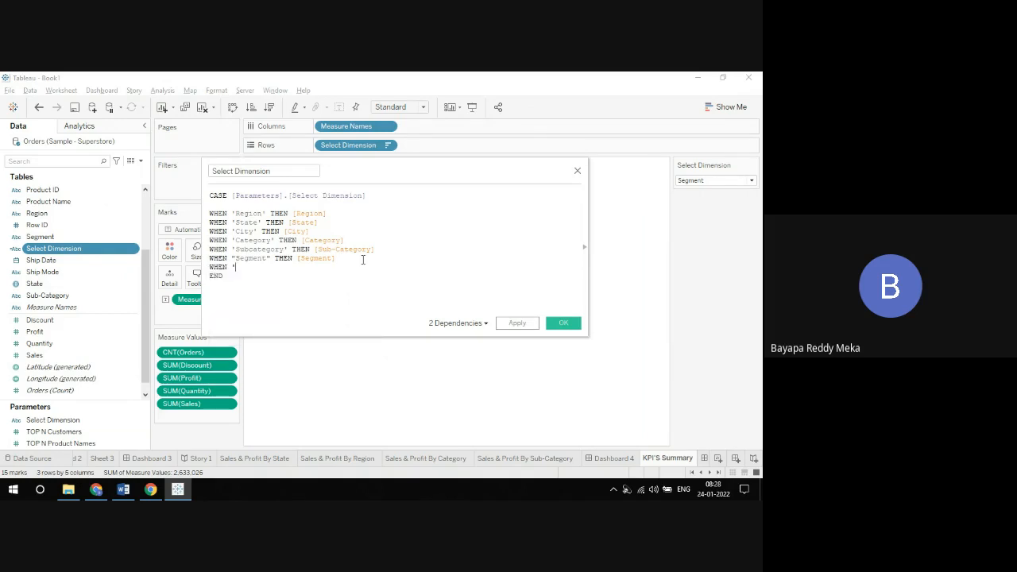
pyautogui.write("Product Name' THEN pro")
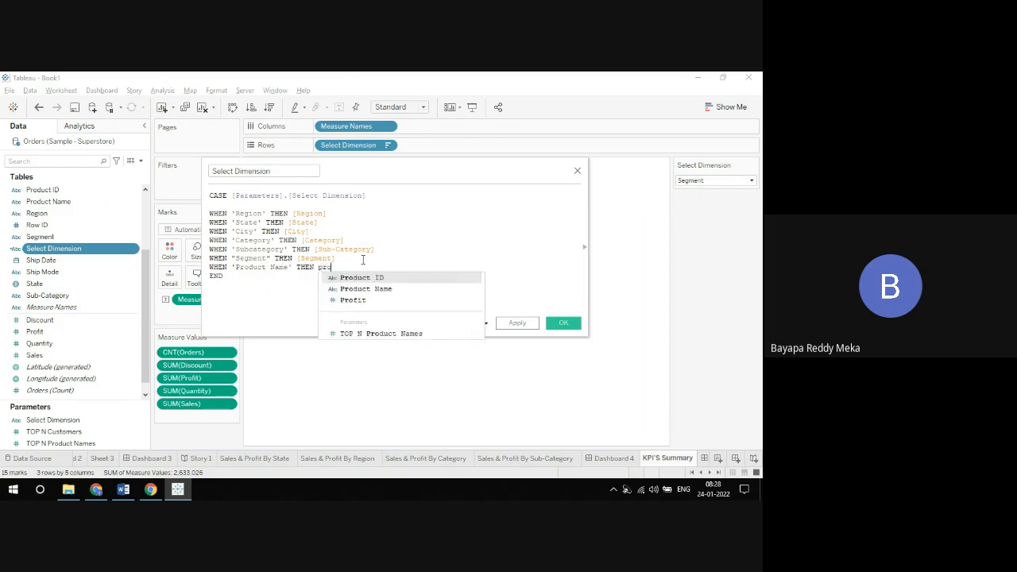
pyautogui.press('Down')
pyautogui.press('Return')
# Step: Add the line WHEN 'Customer name' THEN [Customer Name] to the Select Dimension calculation and save the field
pyautogui.write('W')
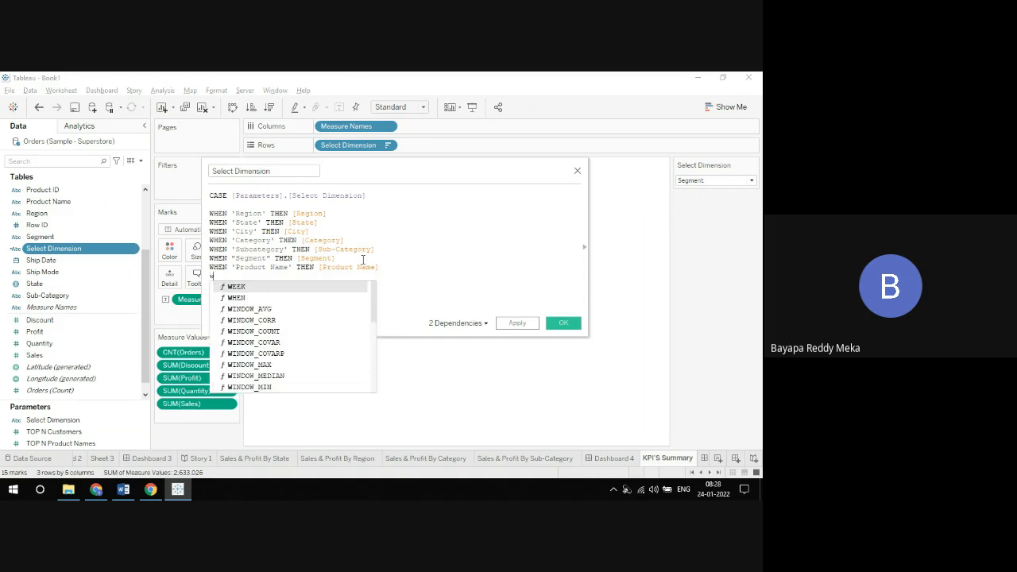
pyautogui.write("HEN 'Cus")
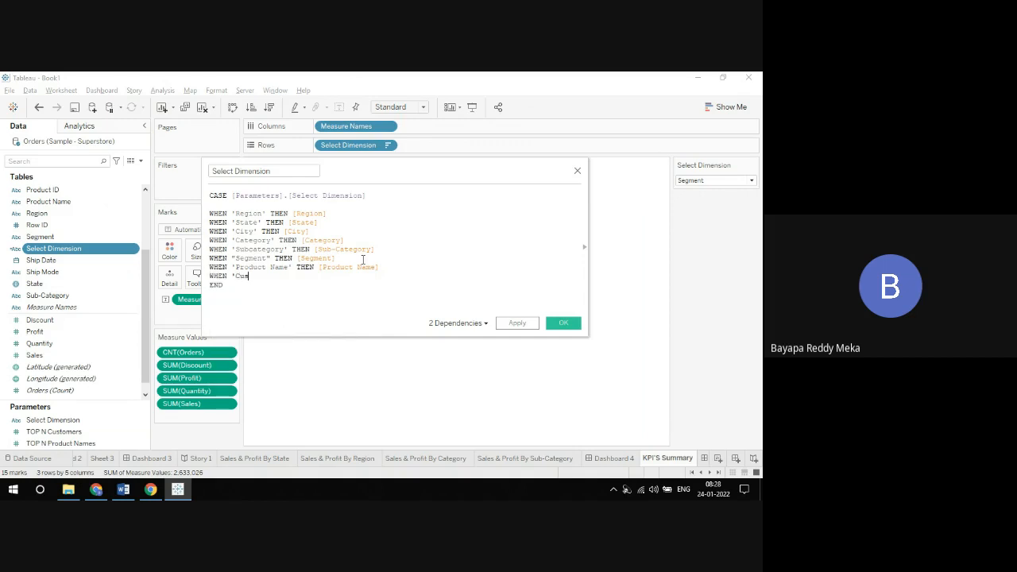
pyautogui.write("tomer Name'")
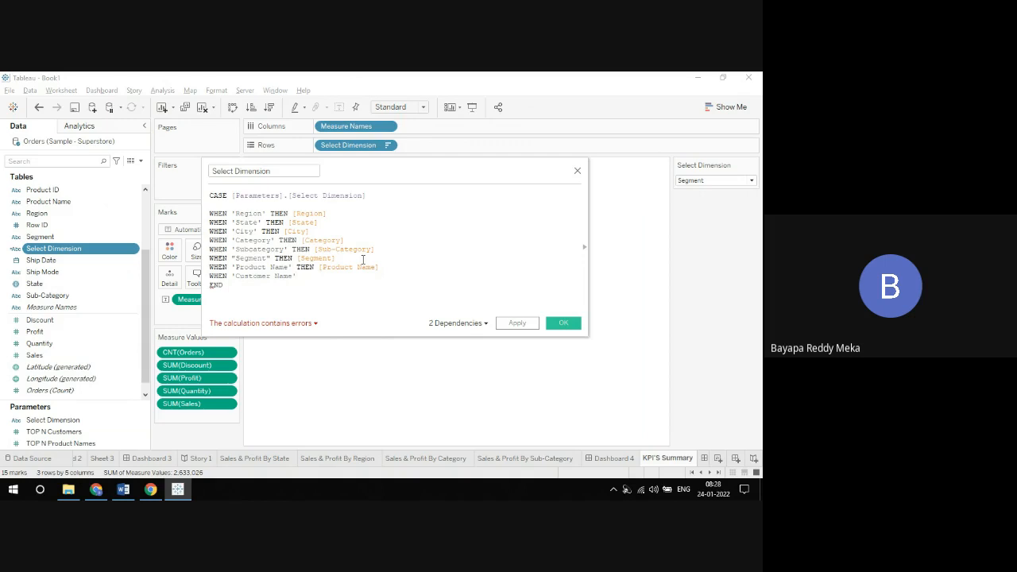
pyautogui.press('BackSpace')
pyautogui.write('n')
pyautogui.press('End')
pyautogui.write('THEN [Customer')
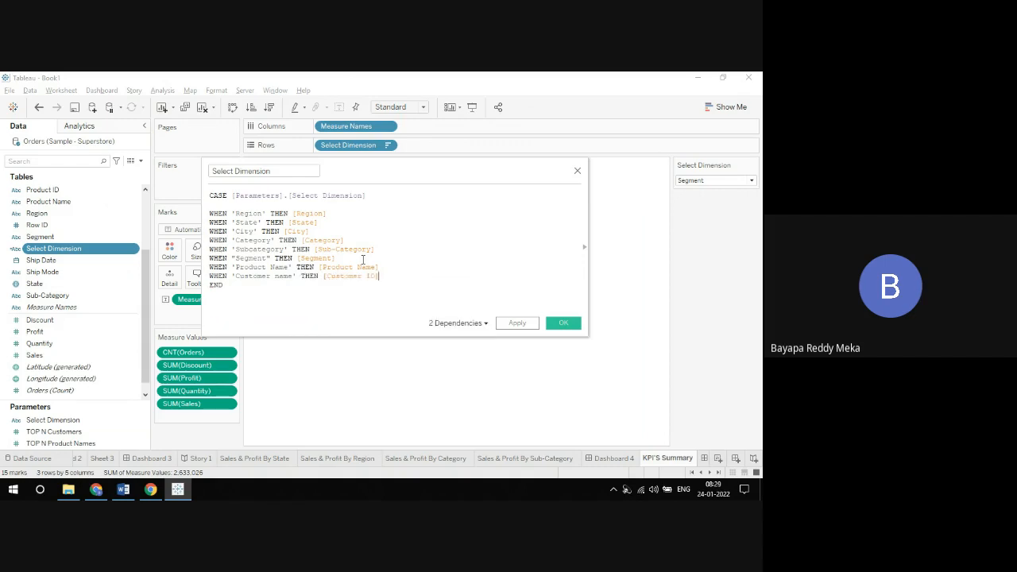
pyautogui.press('Down')
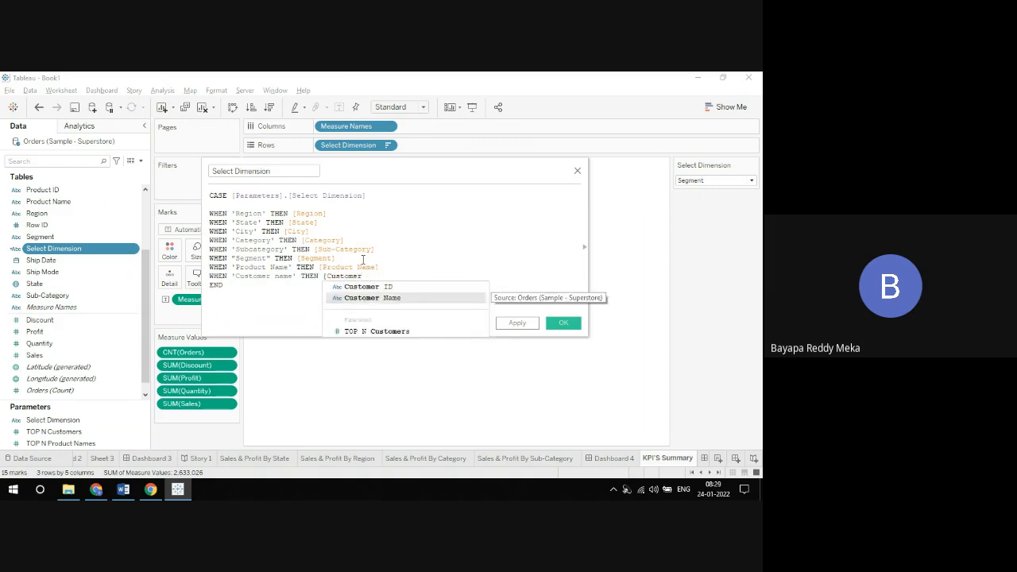
pyautogui.press('Return')
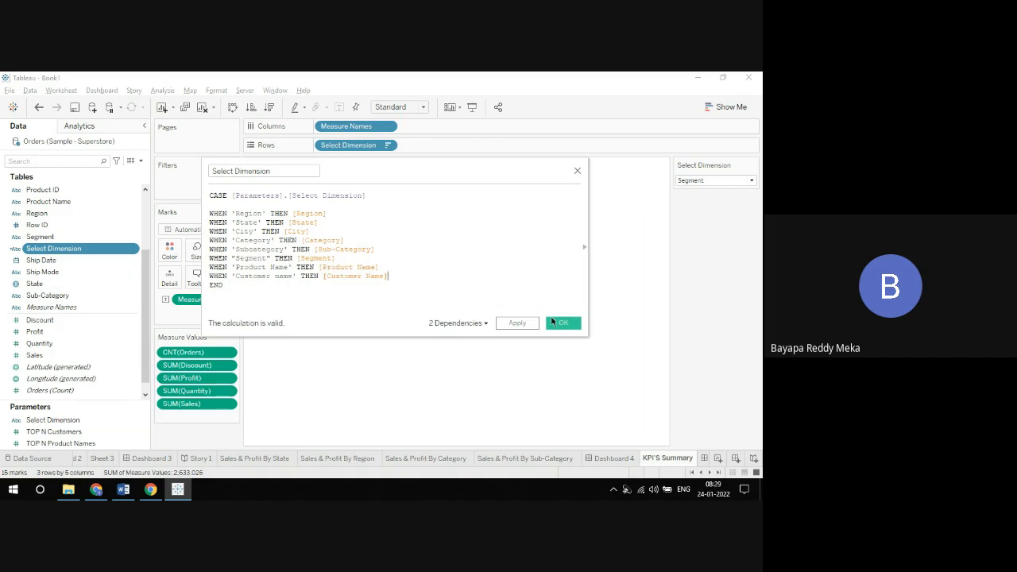
pyautogui.click(556, 323)
# Step: Test the table by switching the Select Dimension parameter to Product Name and to Customer Name
pyautogui.click(701, 181)
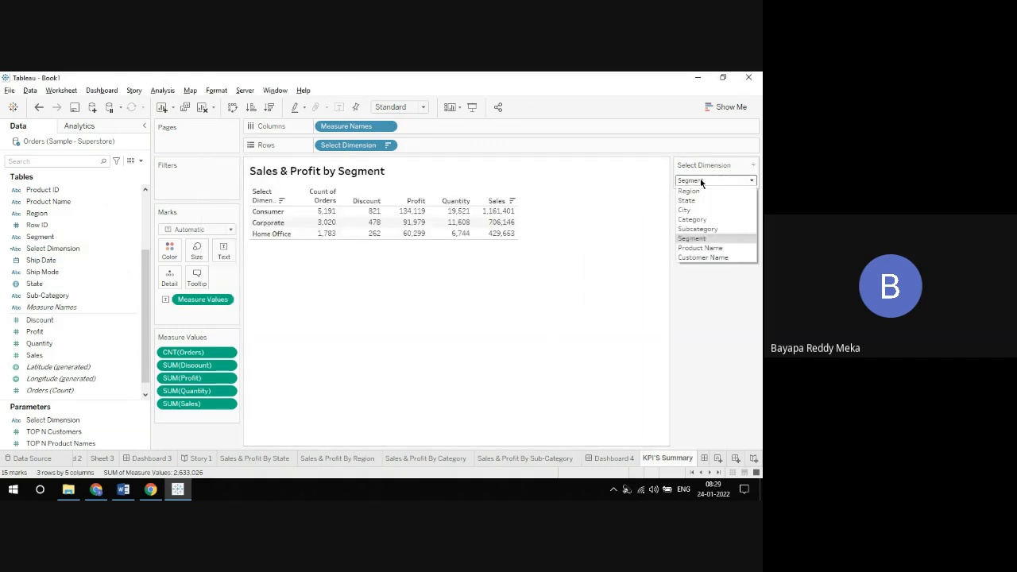
pyautogui.click(699, 248)
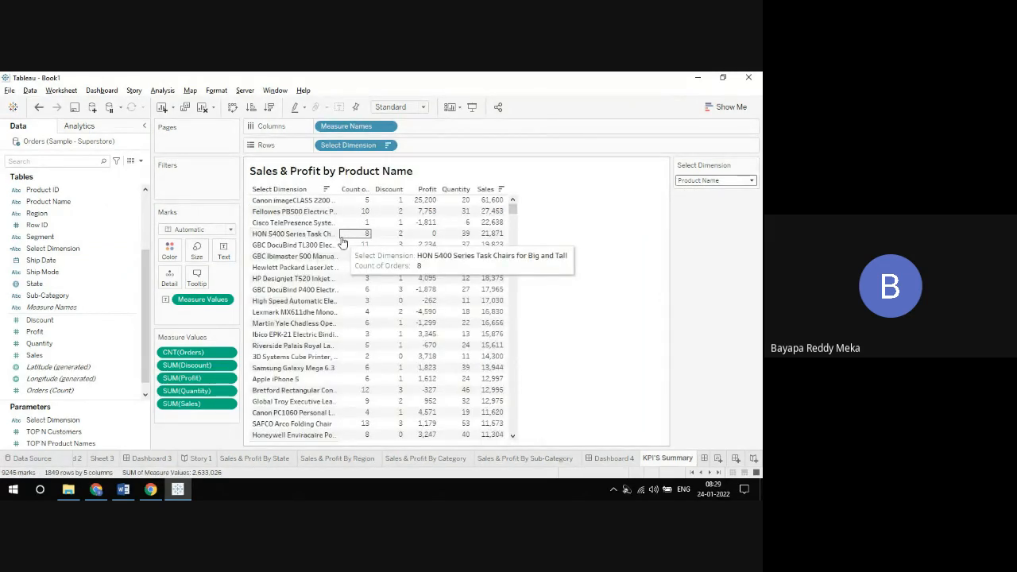
pyautogui.click(696, 183)
pyautogui.click(711, 255)
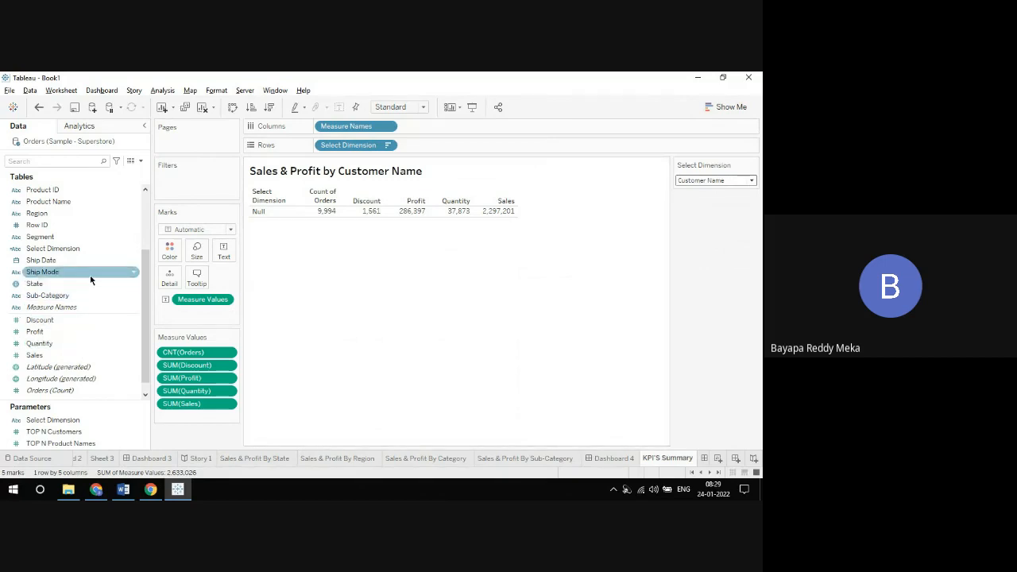
# Step: Check how Customer Name is written in the Select Dimension parameter's list of values, leaving the parameter unchanged
pyautogui.rightClick(136, 251)
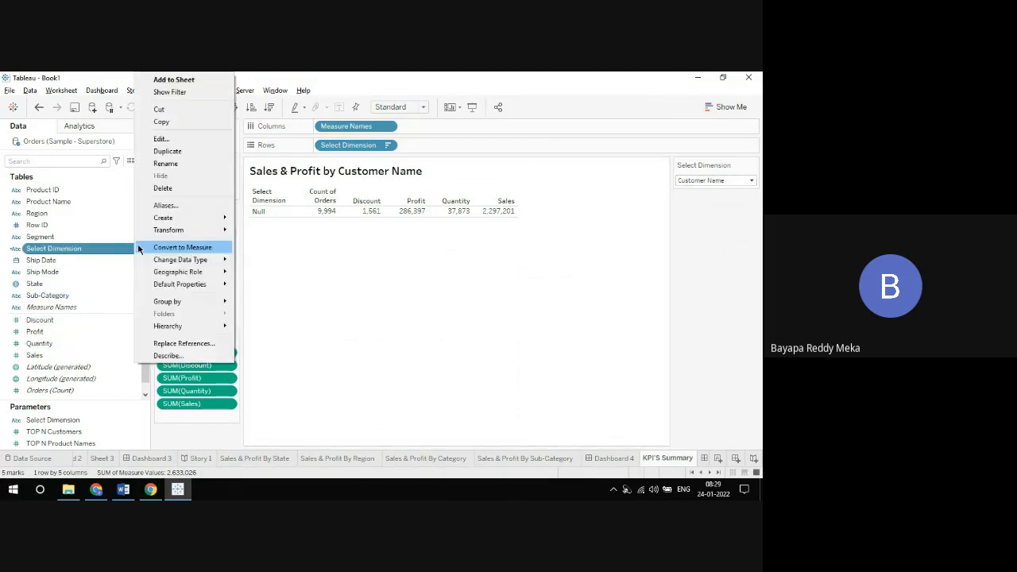
pyautogui.click(200, 438)
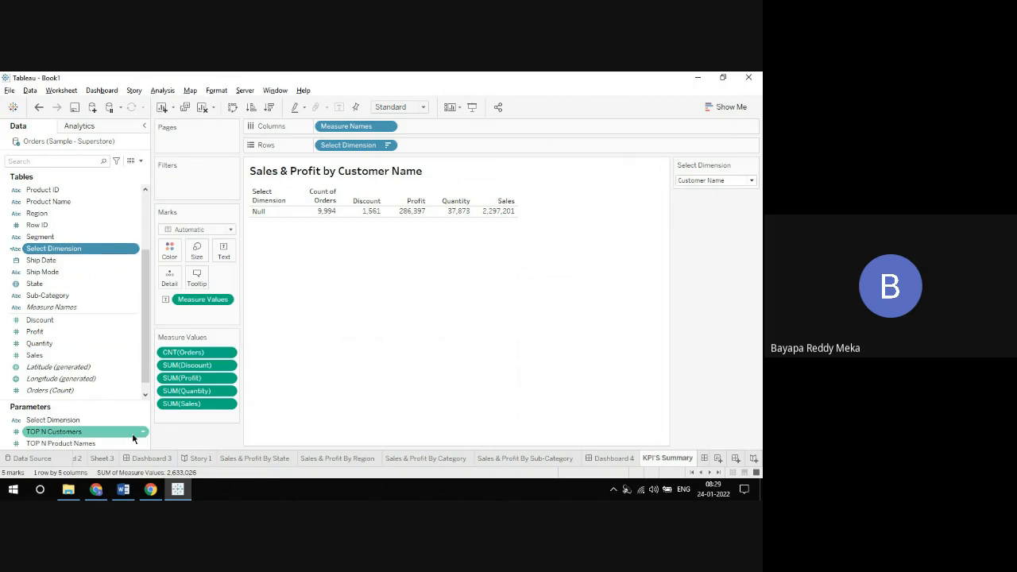
pyautogui.click(141, 419)
pyautogui.rightClick(141, 419)
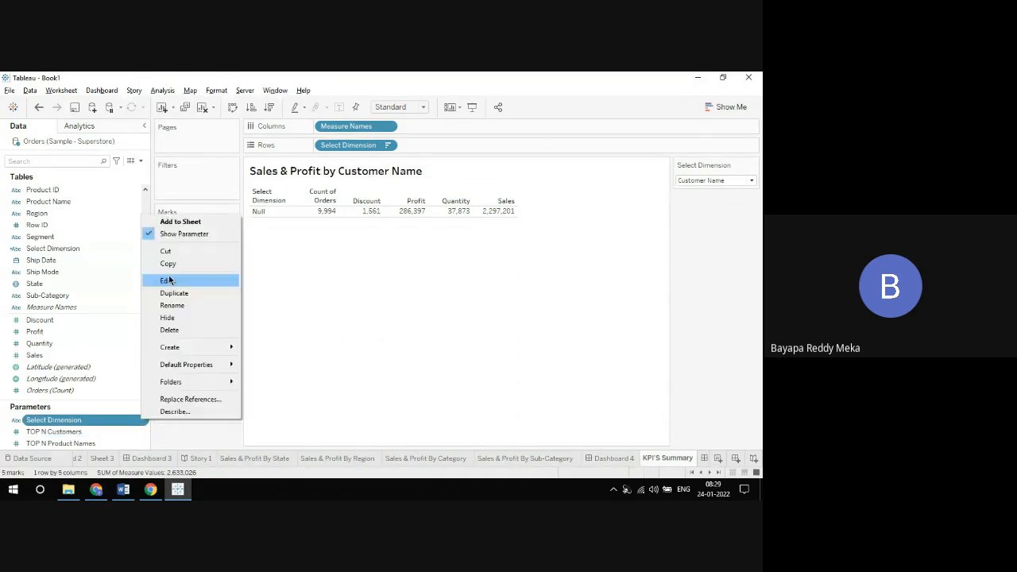
pyautogui.click(169, 278)
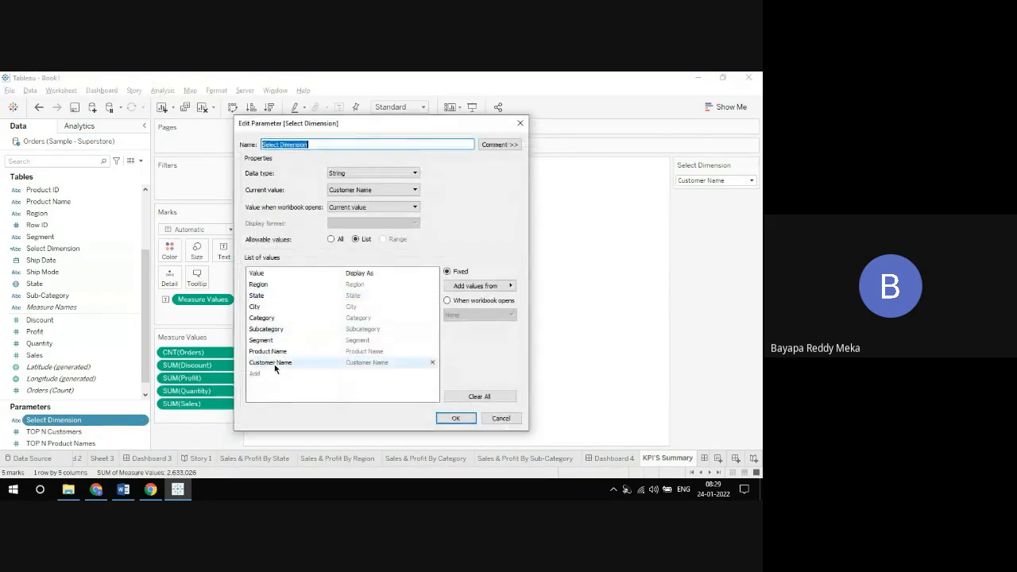
pyautogui.click(520, 123)
# Step: Correct the last case in the Select Dimension calculated field to 'Customer Name' with a capital N
pyautogui.click(131, 249)
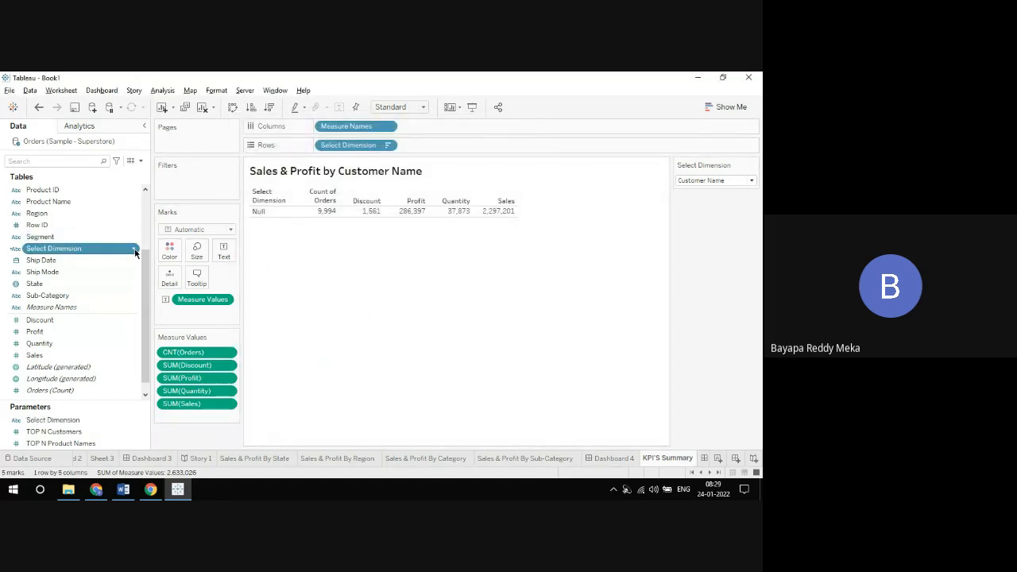
pyautogui.rightClick(131, 249)
pyautogui.click(161, 139)
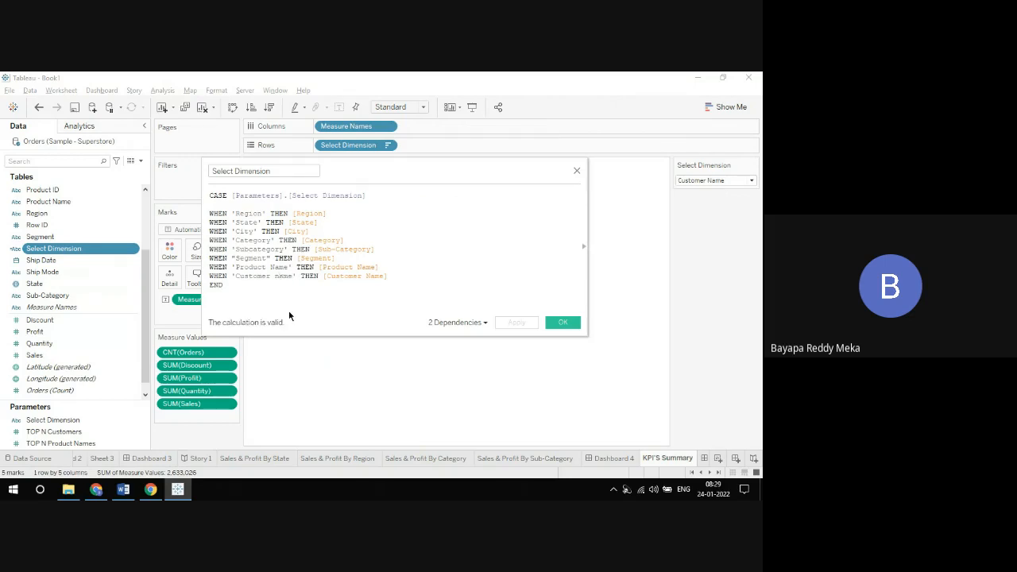
pyautogui.press('BackSpace')
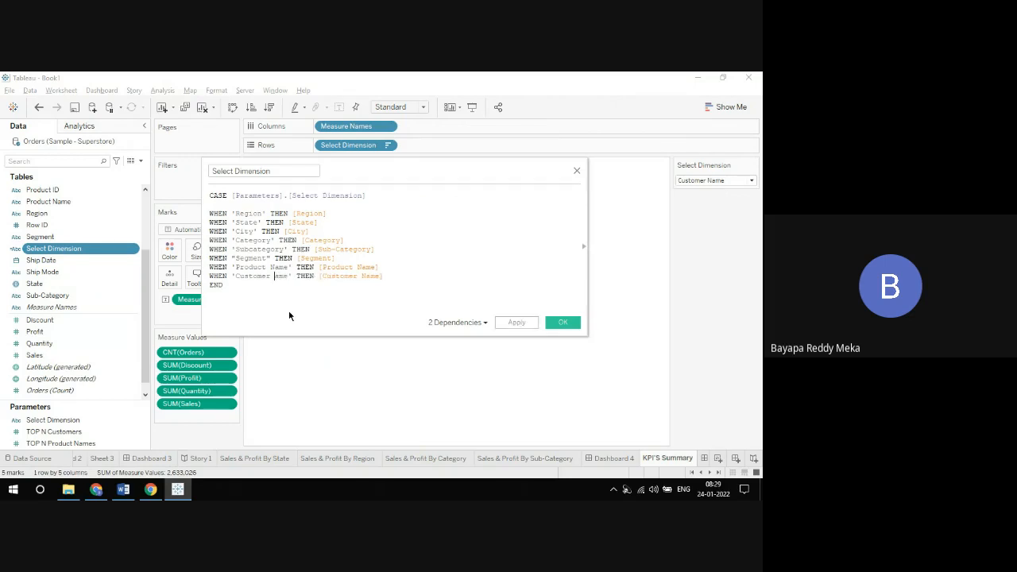
pyautogui.write('N')
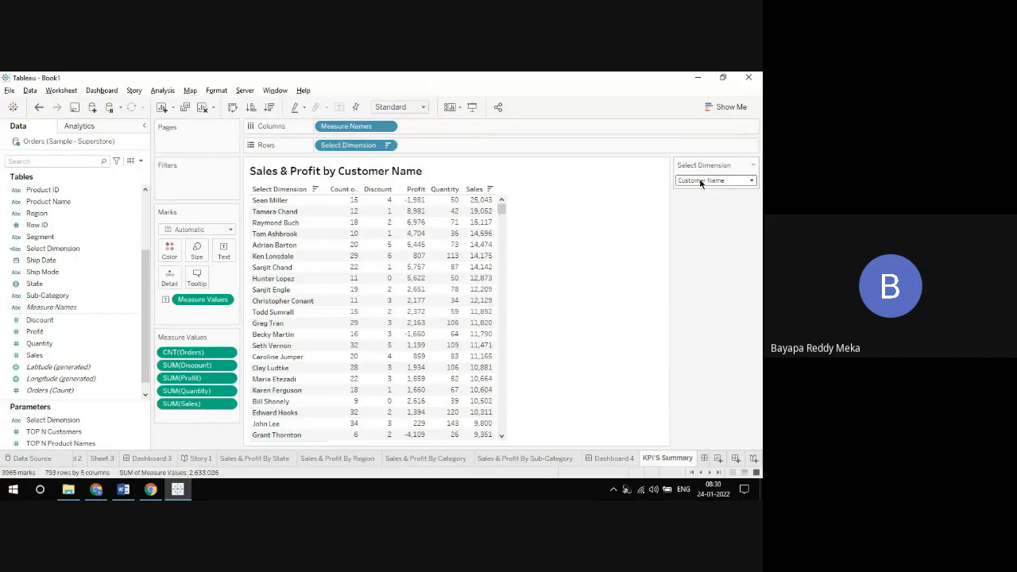
# Step: Test the corrected field by switching the Select Dimension parameter to Product Name and back to Segment
pyautogui.click(702, 181)
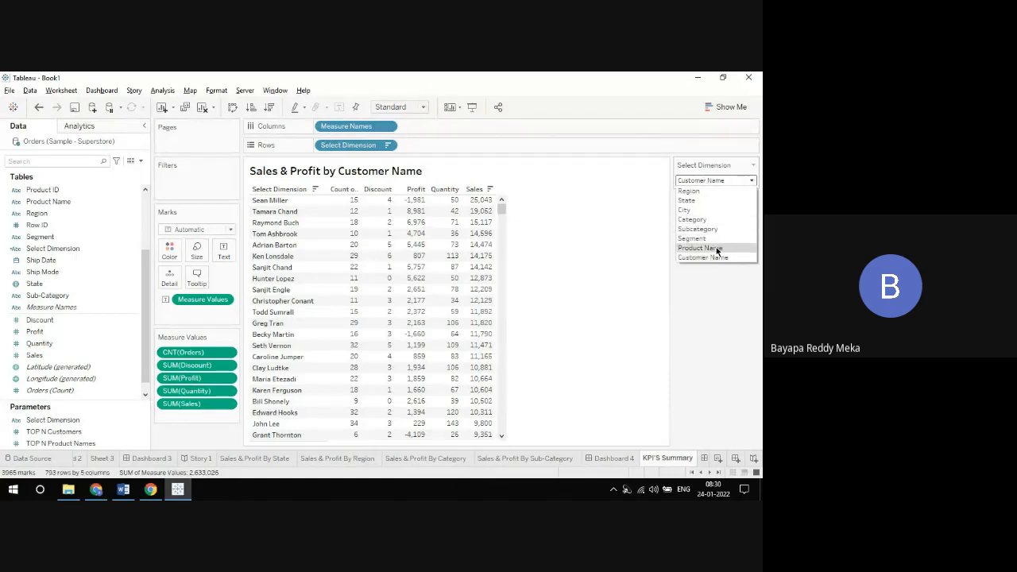
pyautogui.click(718, 248)
pyautogui.click(702, 181)
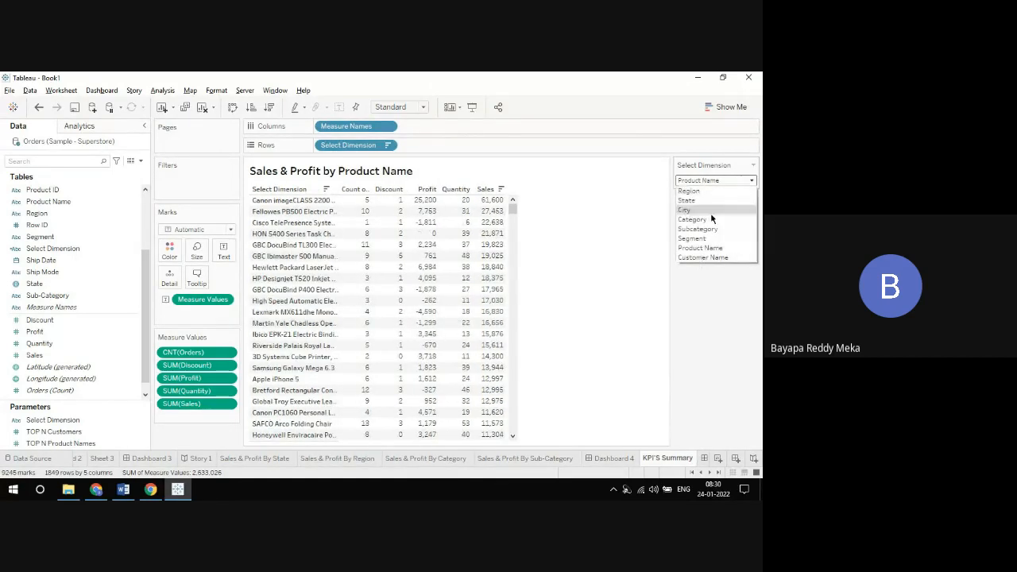
pyautogui.click(696, 238)
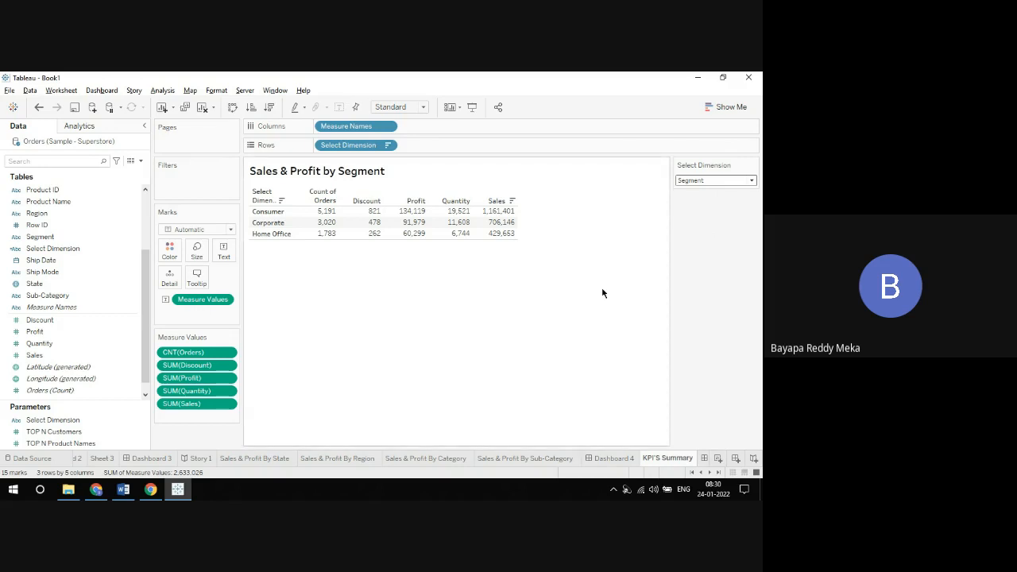
# Step: Go to Dashboard 5, which holds the KPI table, and rename it "KPI Summary Dashboard"
pyautogui.click(619, 461)
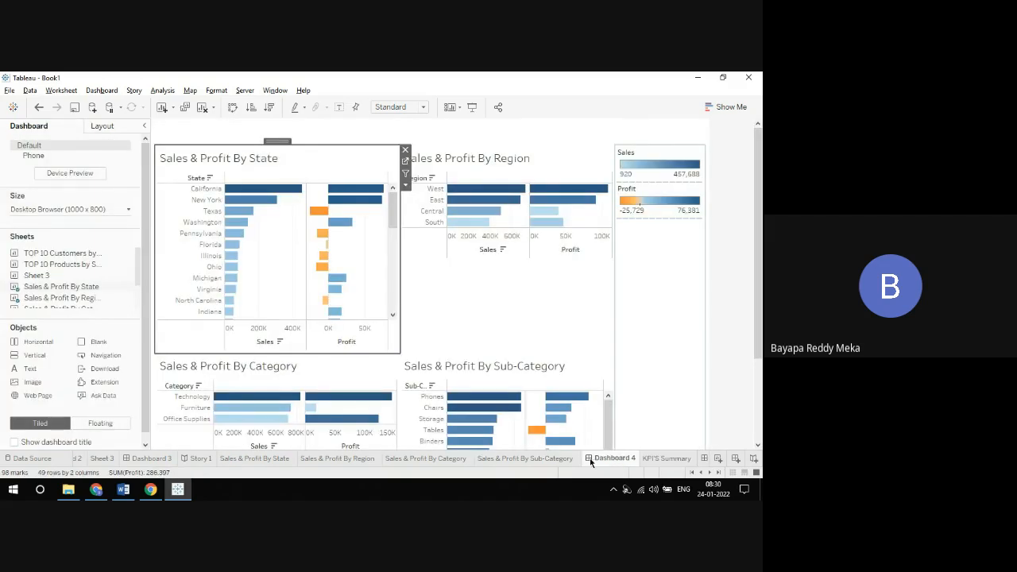
pyautogui.click(717, 472)
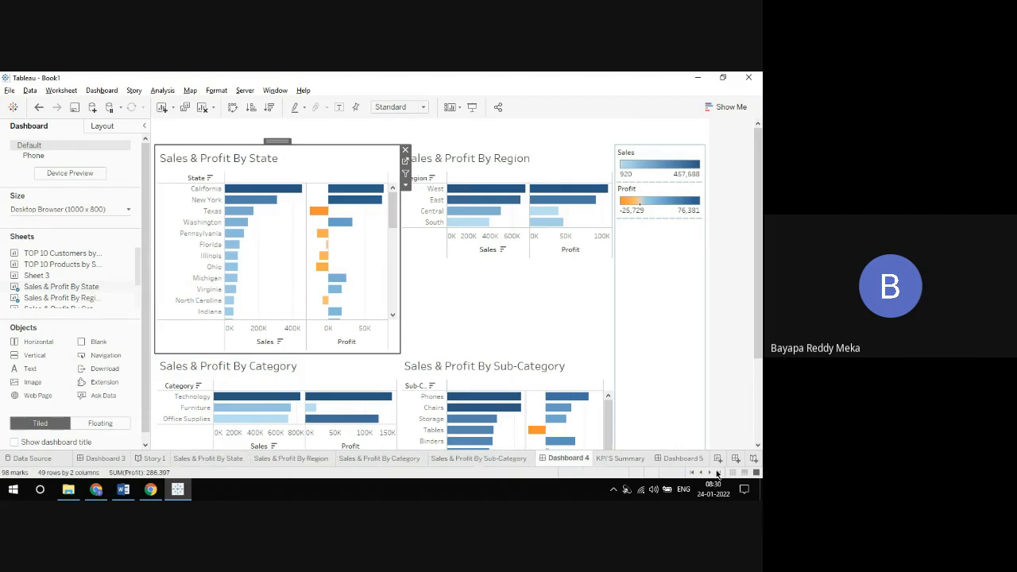
pyautogui.click(678, 459)
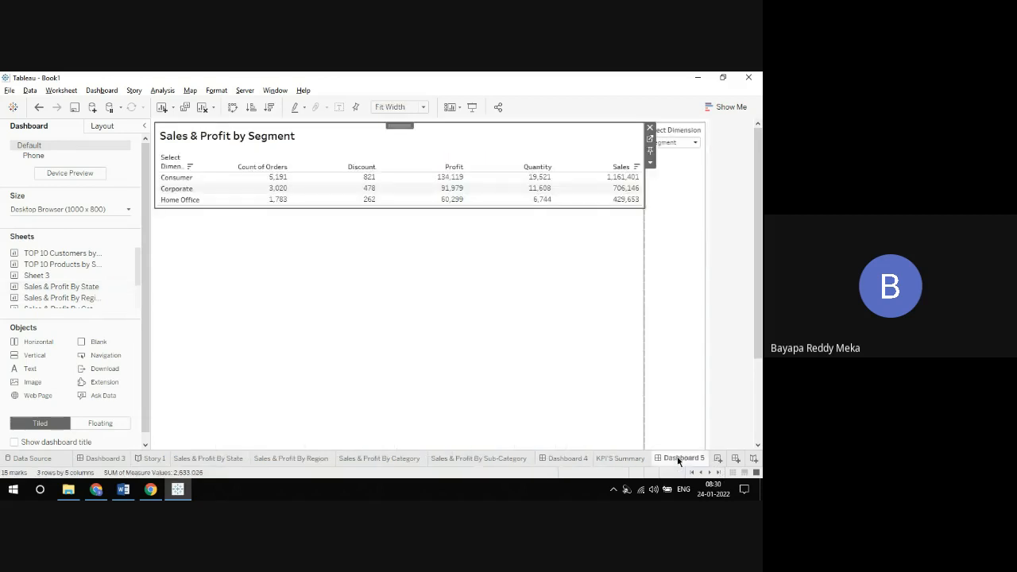
pyautogui.rightClick(677, 461)
pyautogui.click(688, 322)
pyautogui.write('KPI Summary Dashboard')
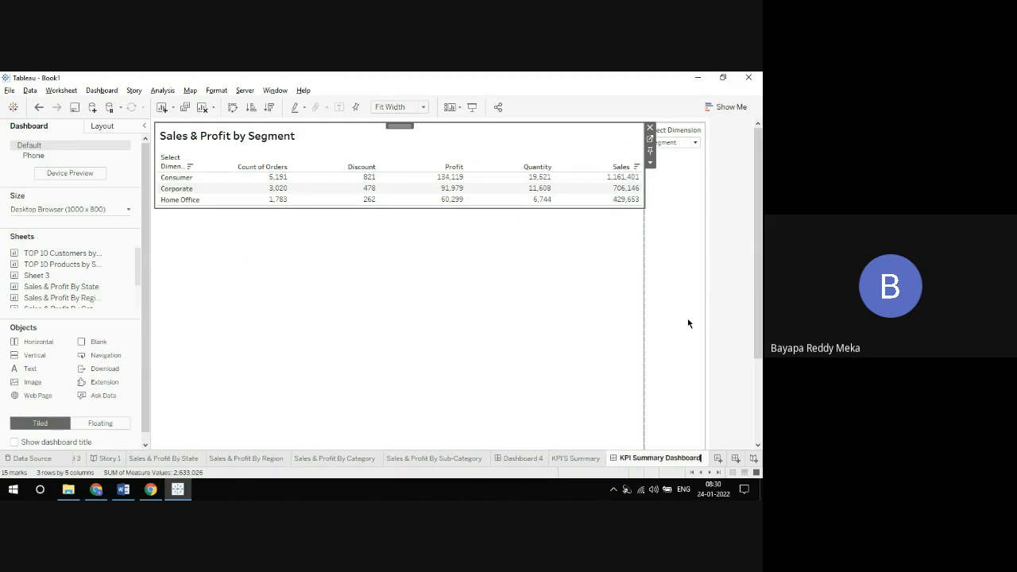
pyautogui.press('Return')
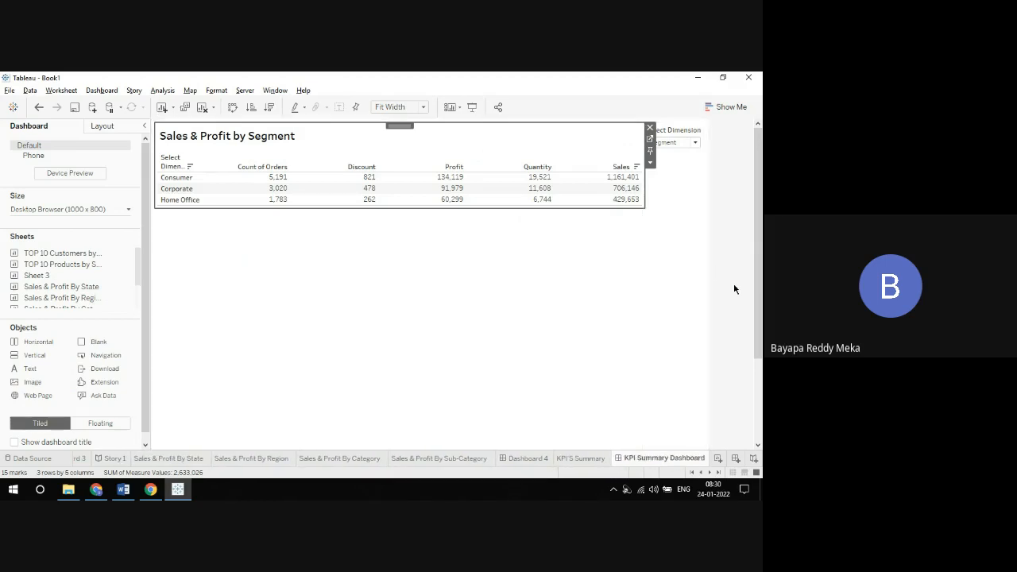
# Step: Show the dashboard title and center its <Sheet Name> text
pyautogui.click(14, 442)
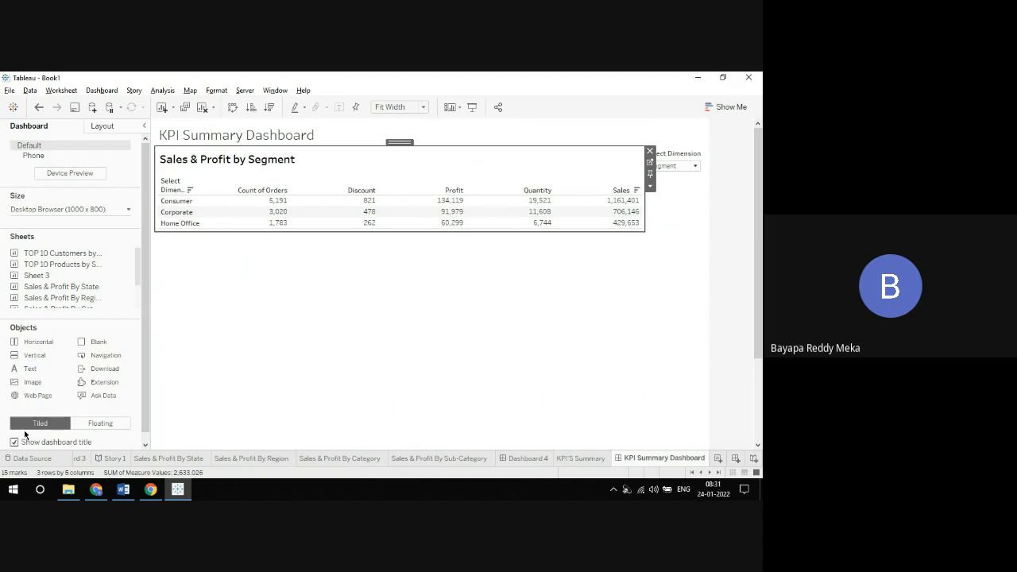
pyautogui.doubleClick(456, 132)
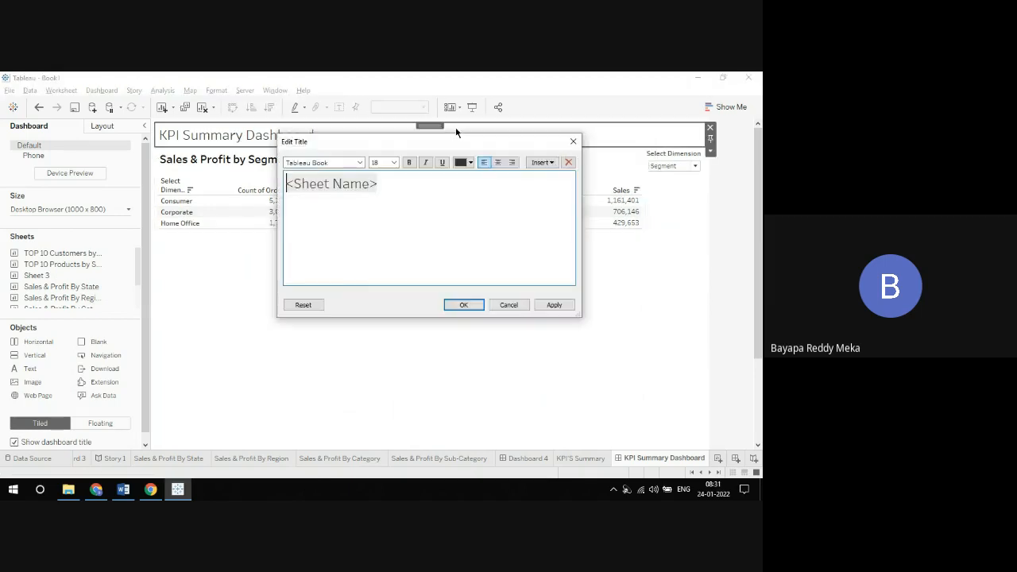
pyautogui.hotkey('ctrl', 'a')
pyautogui.click(498, 162)
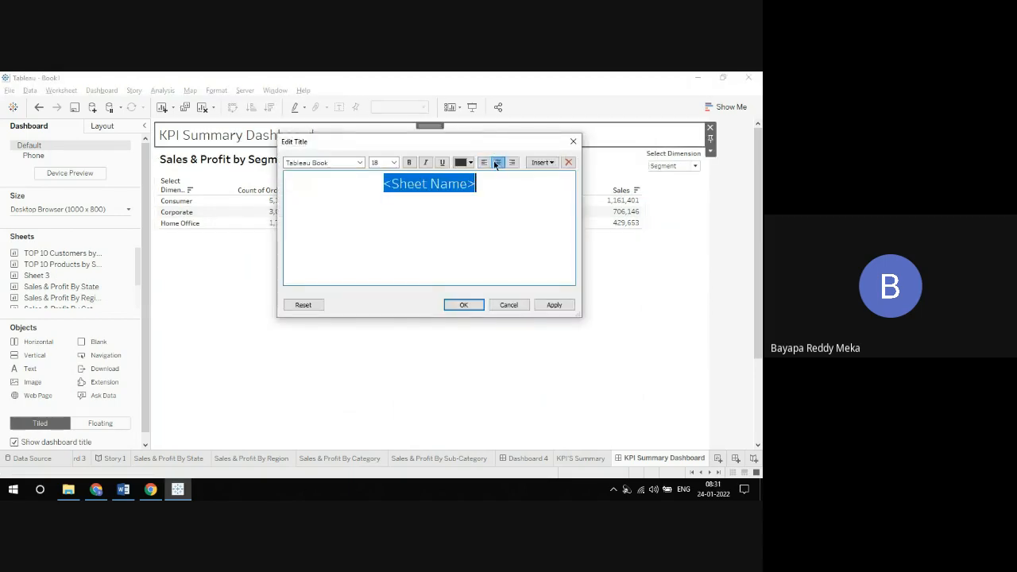
pyautogui.click(465, 304)
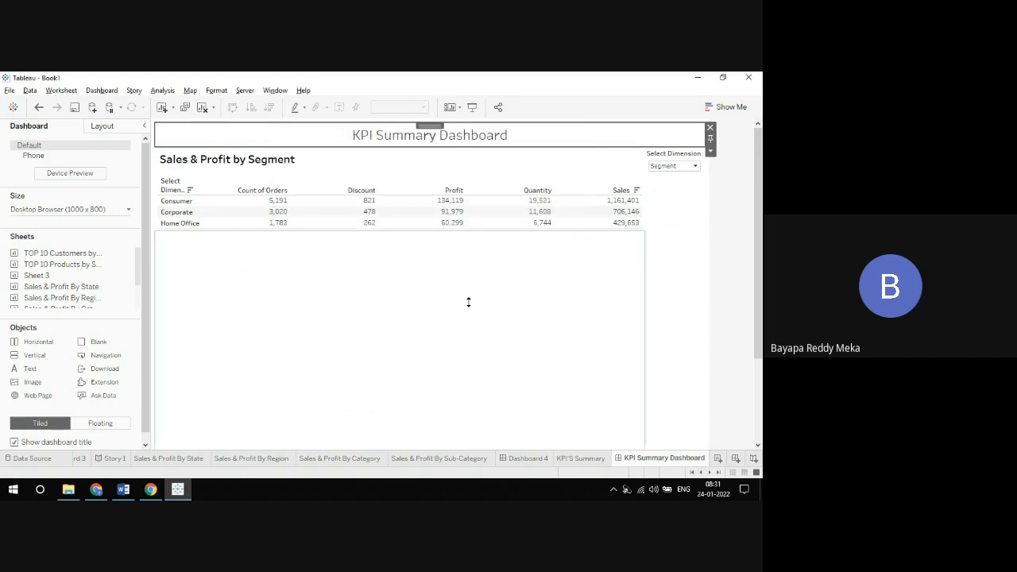
# Step: Set the dashboard's Select Dimension parameter to Customer Name, preview the dashboard in presentation mode, and return to editing
pyautogui.click(669, 165)
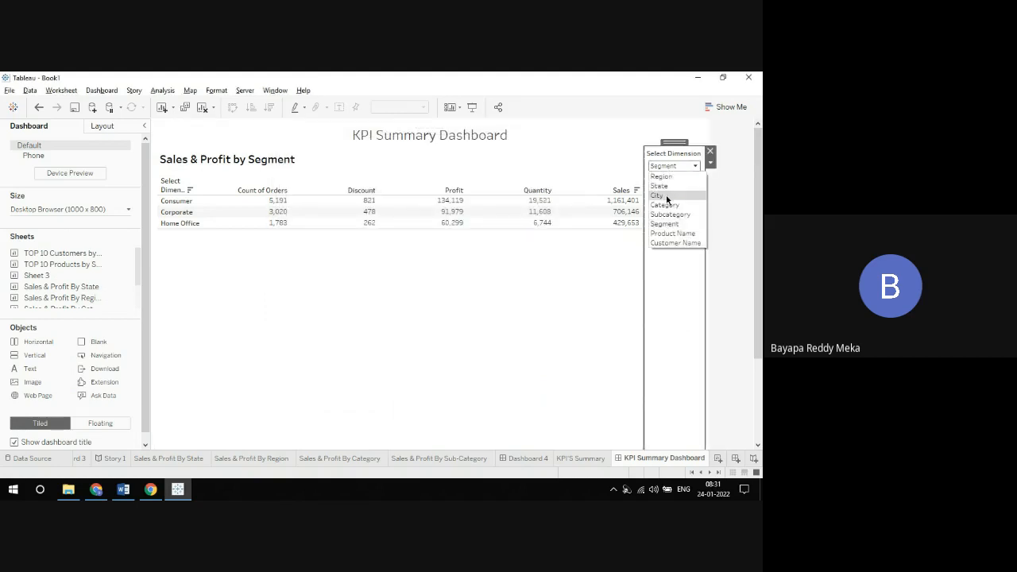
pyautogui.click(676, 242)
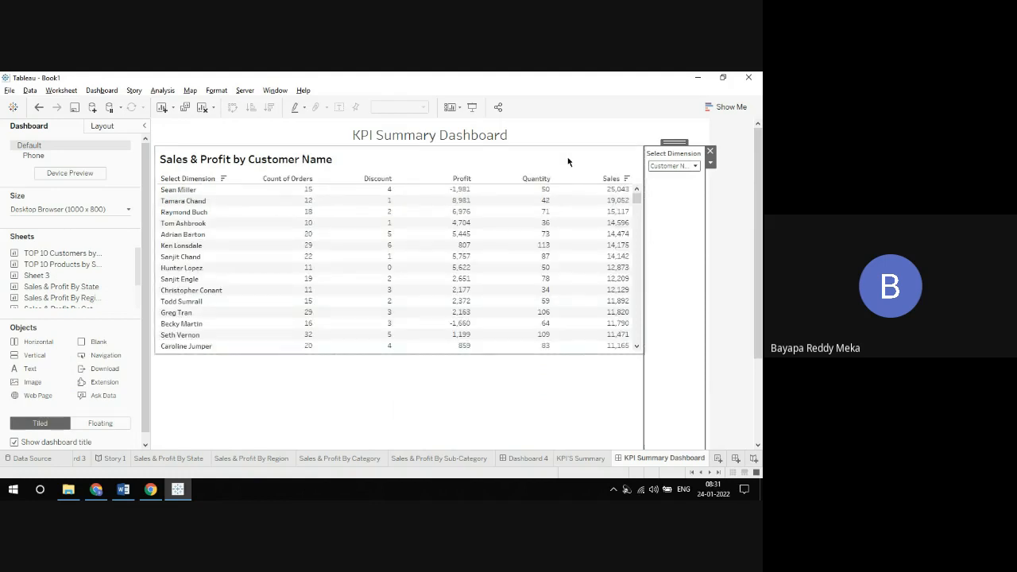
pyautogui.click(473, 108)
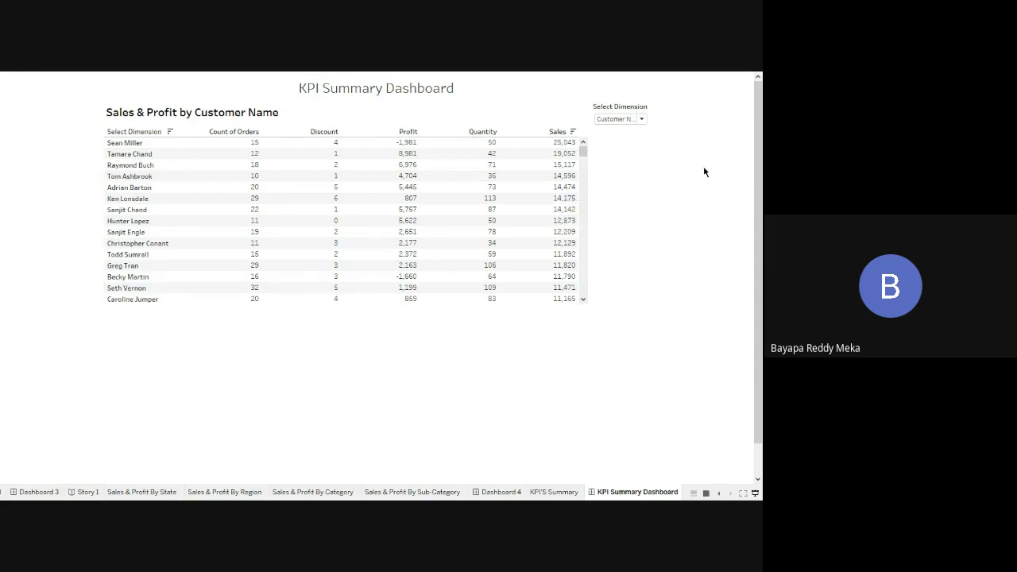
pyautogui.click(755, 492)
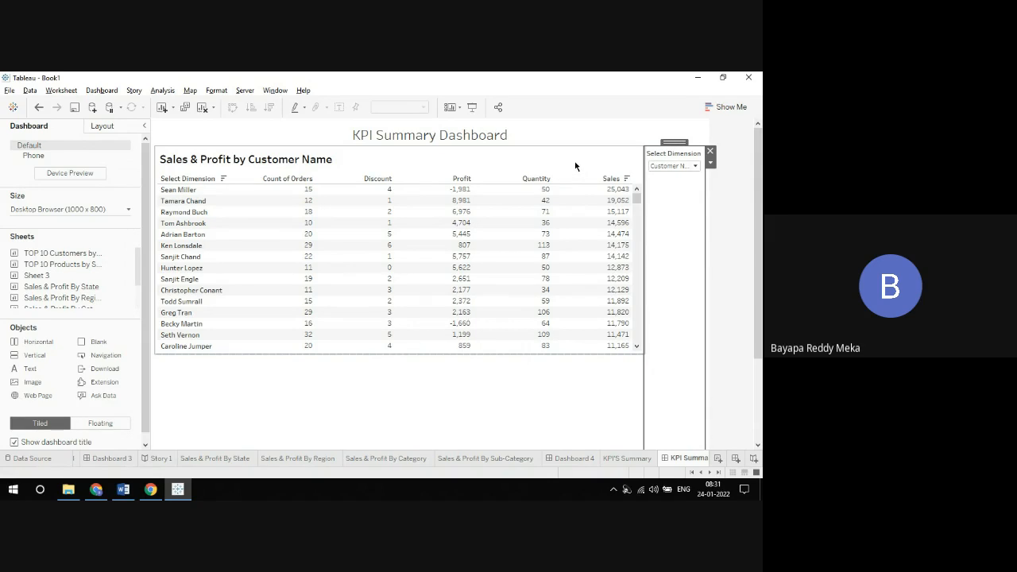
# Step: Review the source worksheet KPI'S Summary behind the table and return to the KPI Summary Dashboard
pyautogui.click(647, 169)
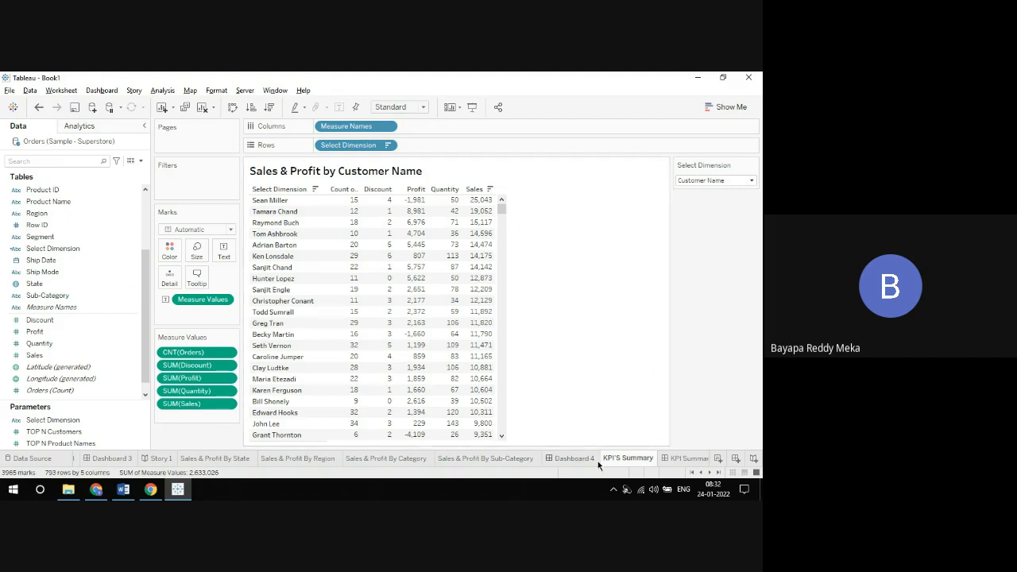
pyautogui.click(675, 460)
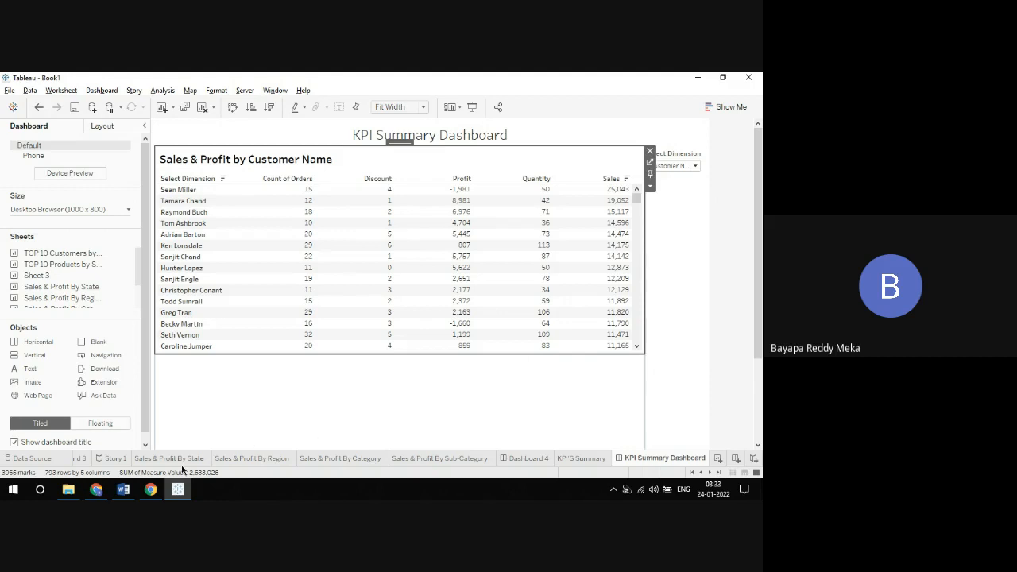
# Step: Switch to the Tableau Parameters document in Word and review the Parameters notes from the beginning
pyautogui.click(122, 493)
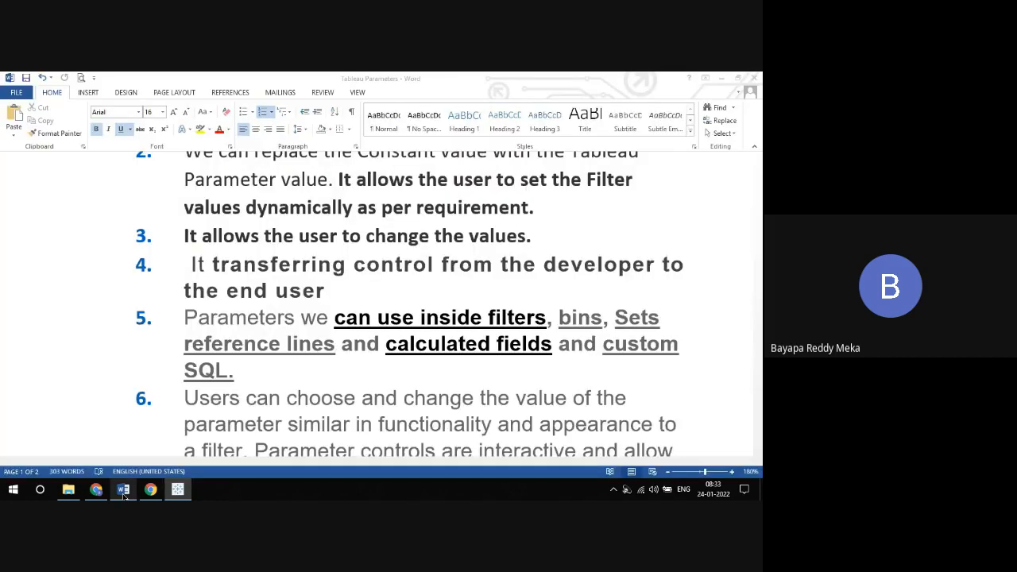
pyautogui.click(579, 237)
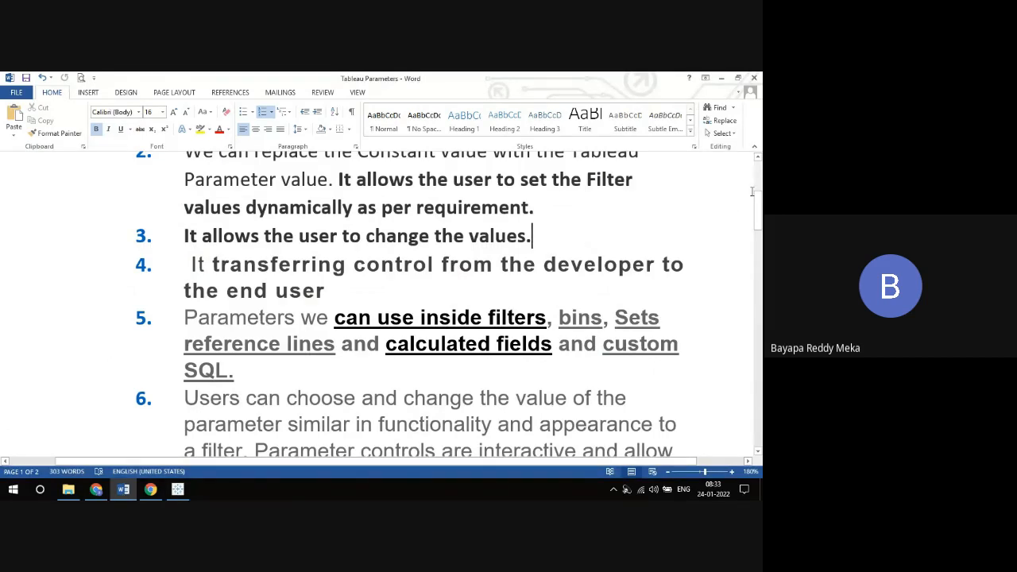
pyautogui.scroll(3, 758, 179)
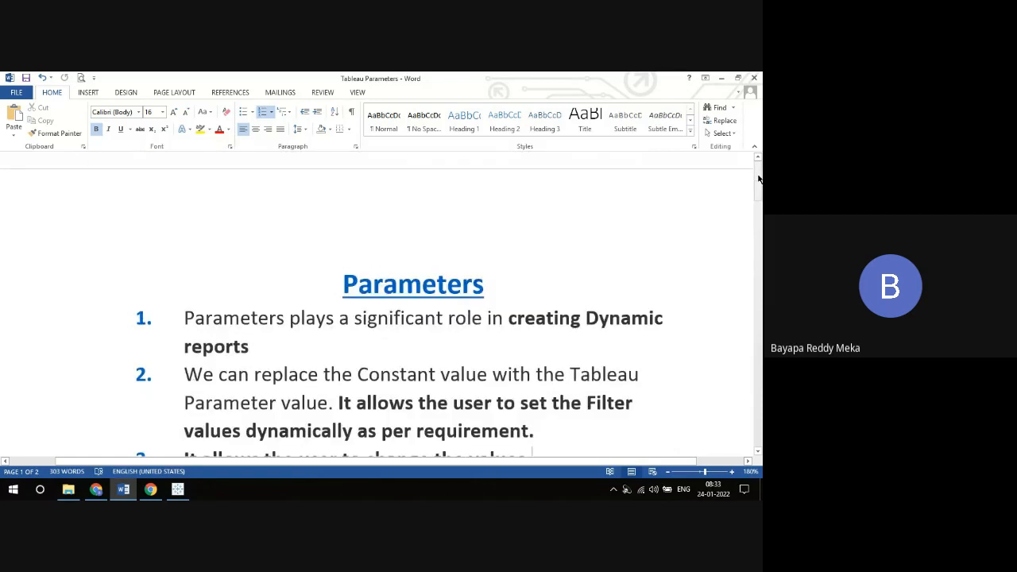